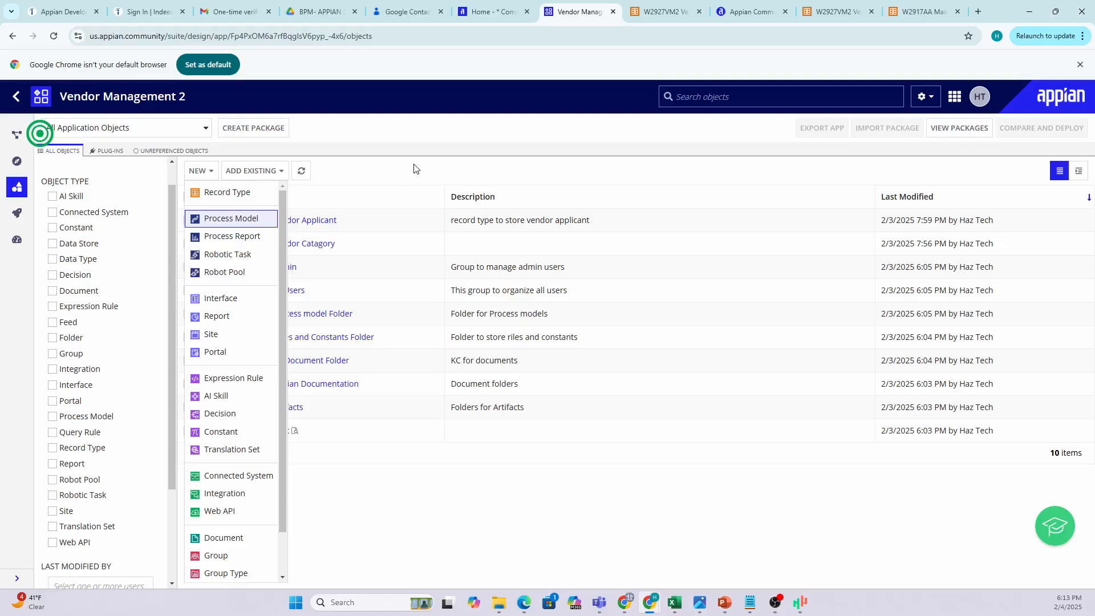
# Reopen the NEW object-type dropdown in the Vendor Management 2 application.
pyautogui.click(404, 171)
pyautogui.click(199, 171)
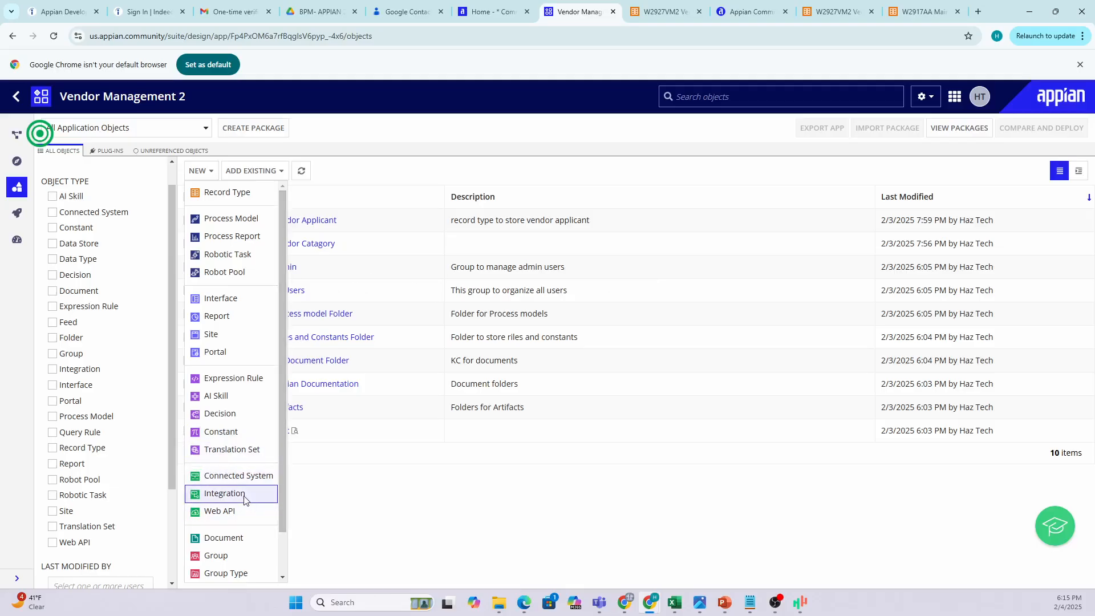
# Scroll through the NEW object-type options, then dismiss the dropdown.
pyautogui.scroll(-1, 270, 494)
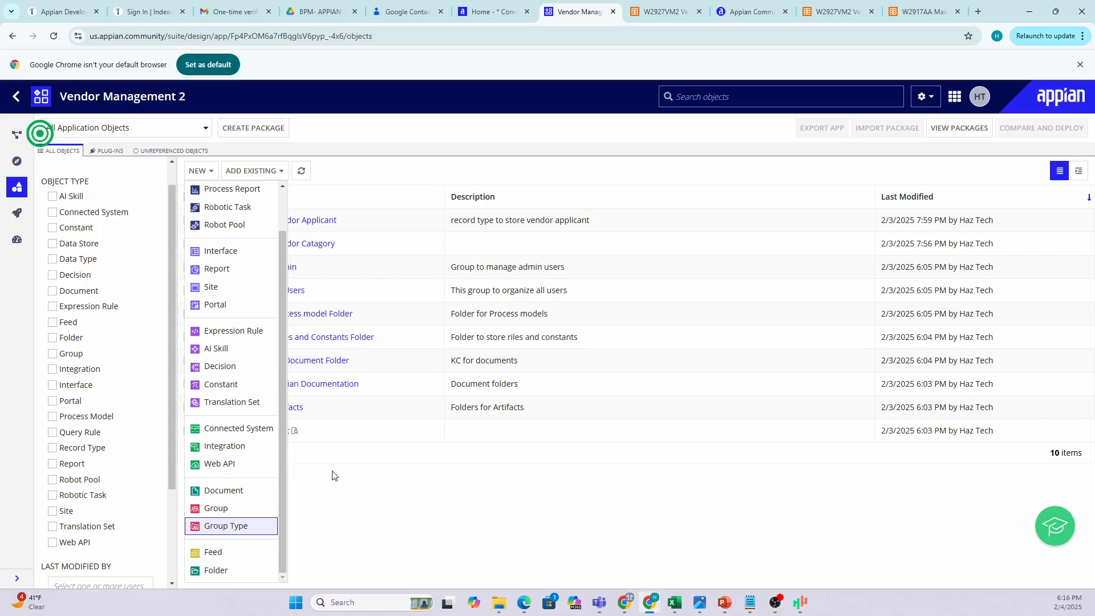
pyautogui.click(456, 502)
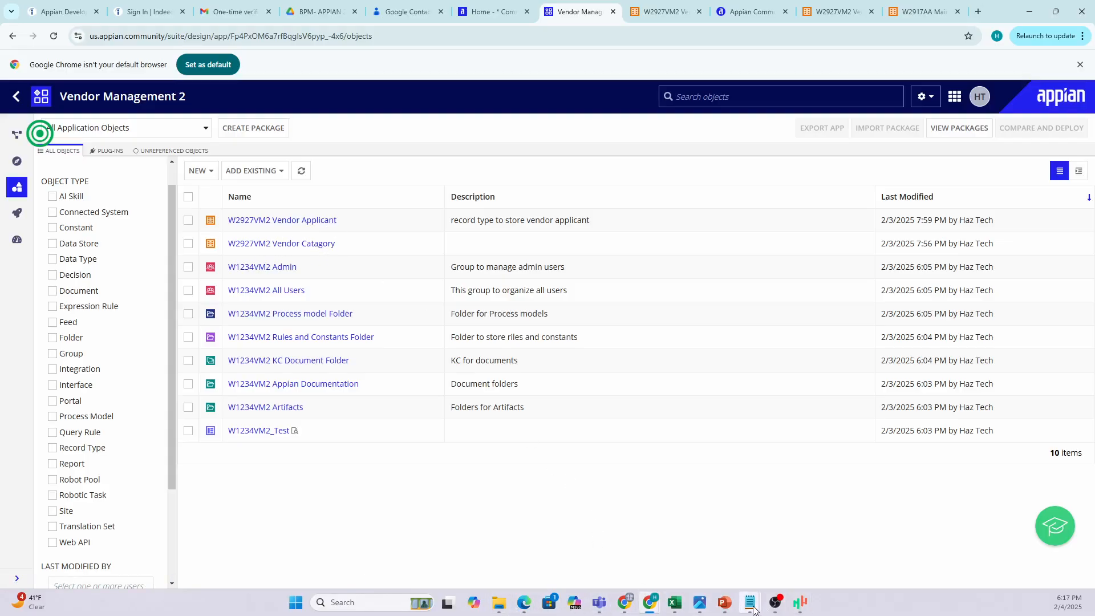
# Bring the Vendor management Notepad notes forward, moved up-left and scrolled to the top.
pyautogui.moveTo(750, 603)
pyautogui.click(827, 540)
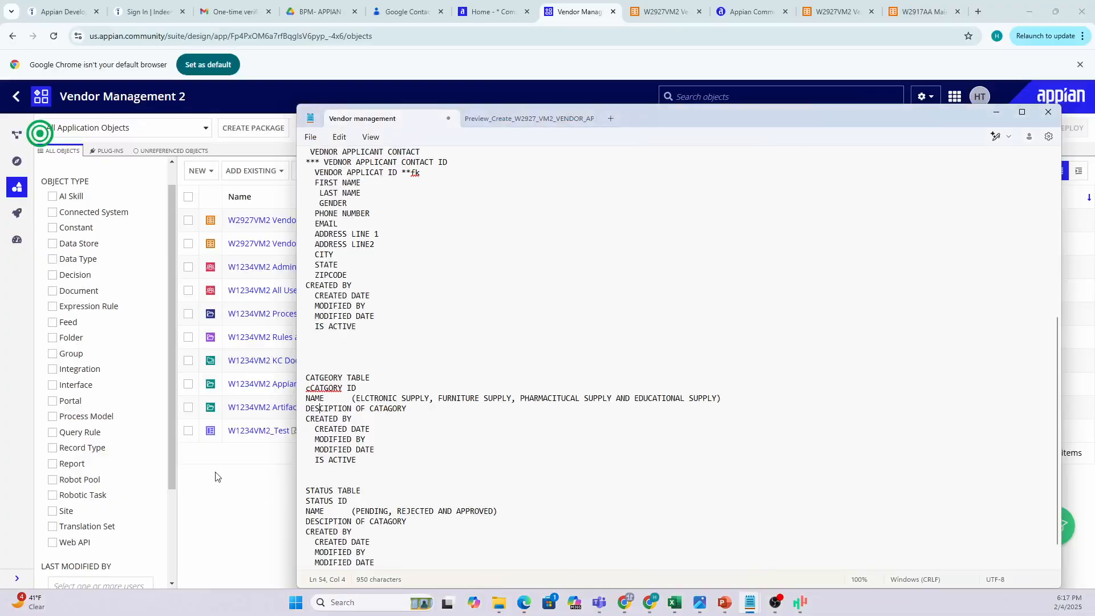
pyautogui.scroll(1, 792, 286)
pyautogui.moveTo(774, 132); pyautogui.dragTo(605, 91)
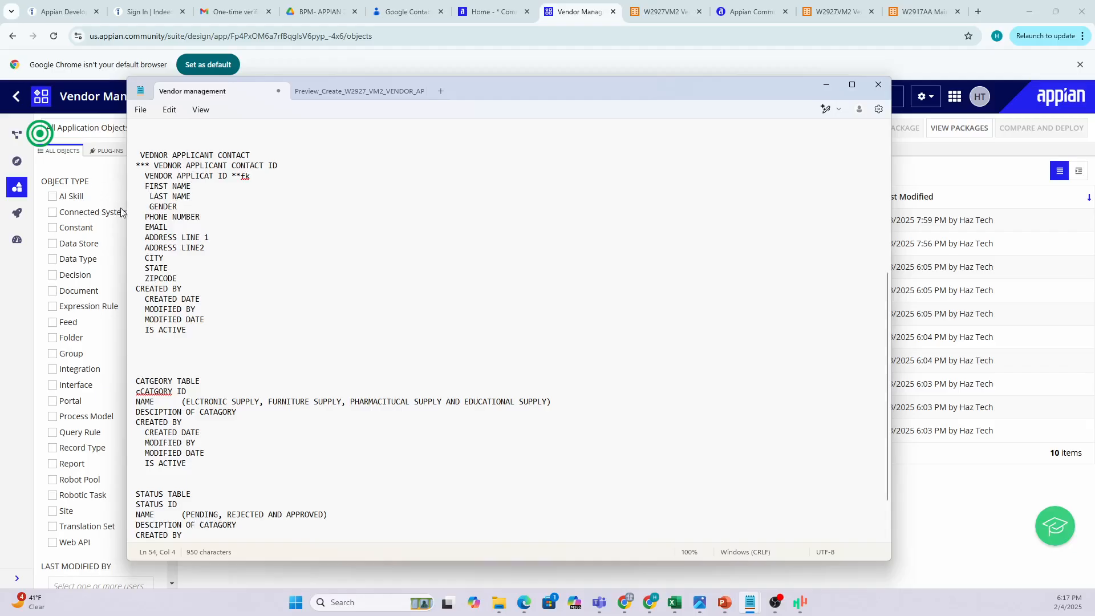
pyautogui.scroll(9, 240, 228)
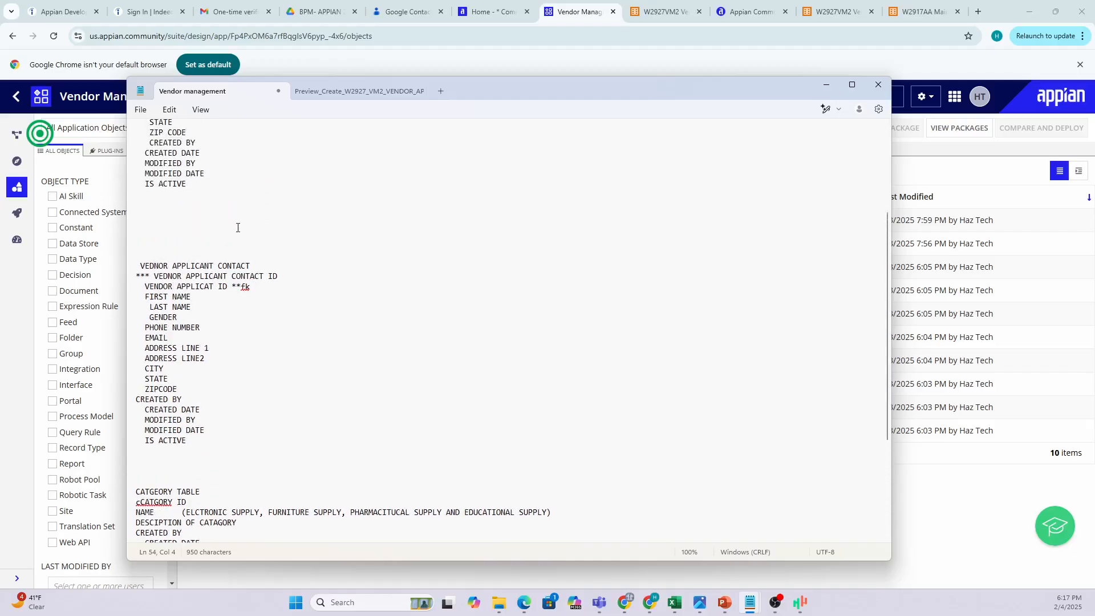
# Highlight the VENDOR APPLICANT heading and its NAME field in the notes.
pyautogui.click(129, 166)
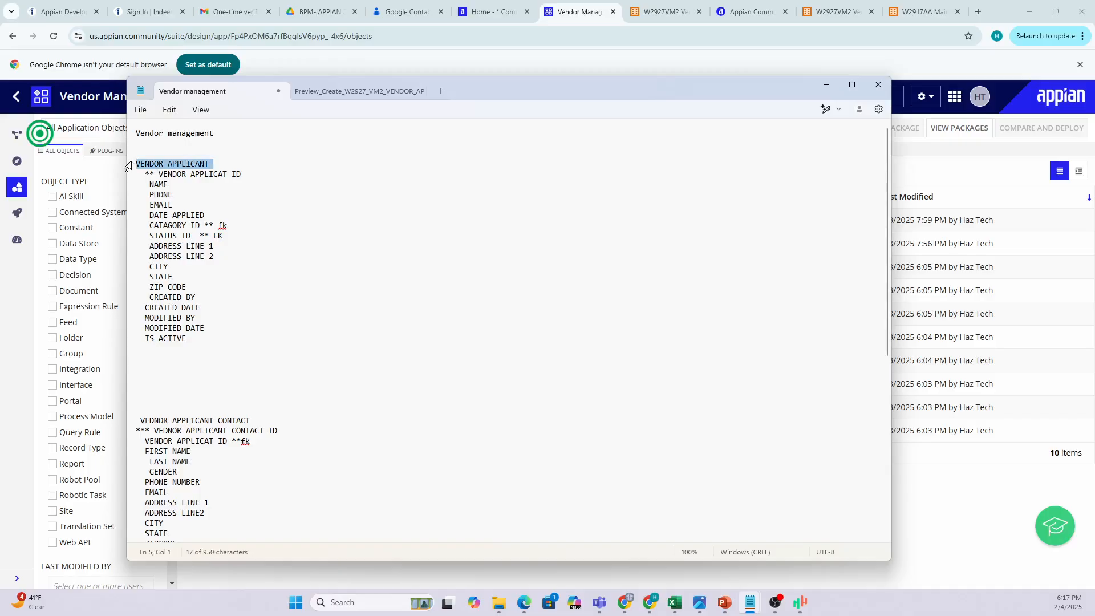
pyautogui.click(152, 187)
pyautogui.moveTo(152, 187); pyautogui.dragTo(178, 190)
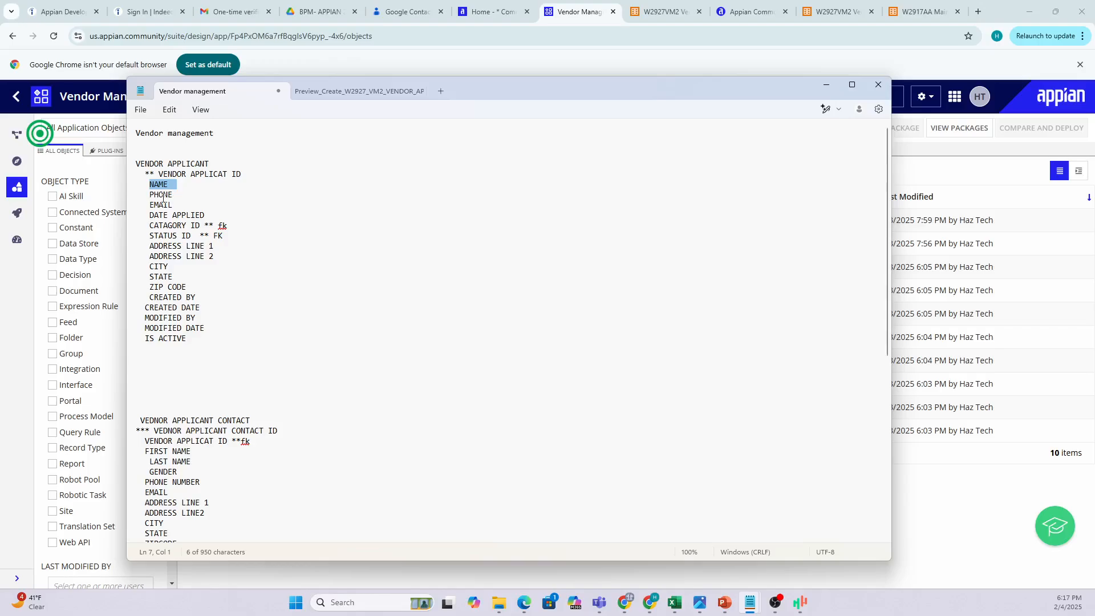
pyautogui.click(163, 195)
# Write '**** NORMALIZED TABLED ****' on the blank line above the VENDOR APPLICANT table.
pyautogui.click(382, 150)
pyautogui.write('NORMAL')
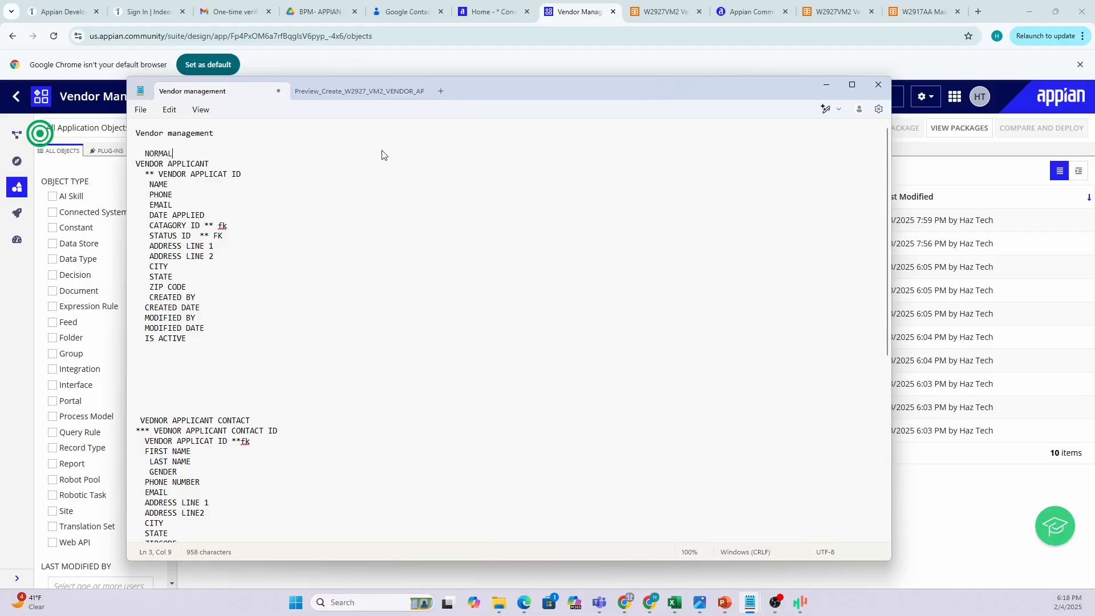
pyautogui.write('IZED TABLED')
pyautogui.click(146, 155)
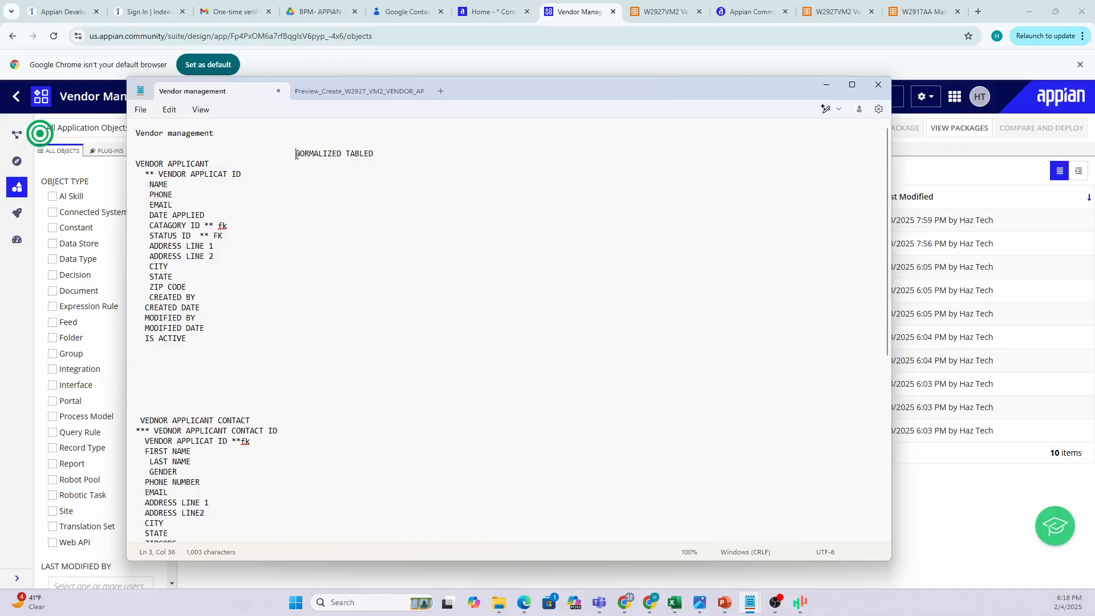
pyautogui.write('****')
pyautogui.click(416, 157)
pyautogui.write('****')
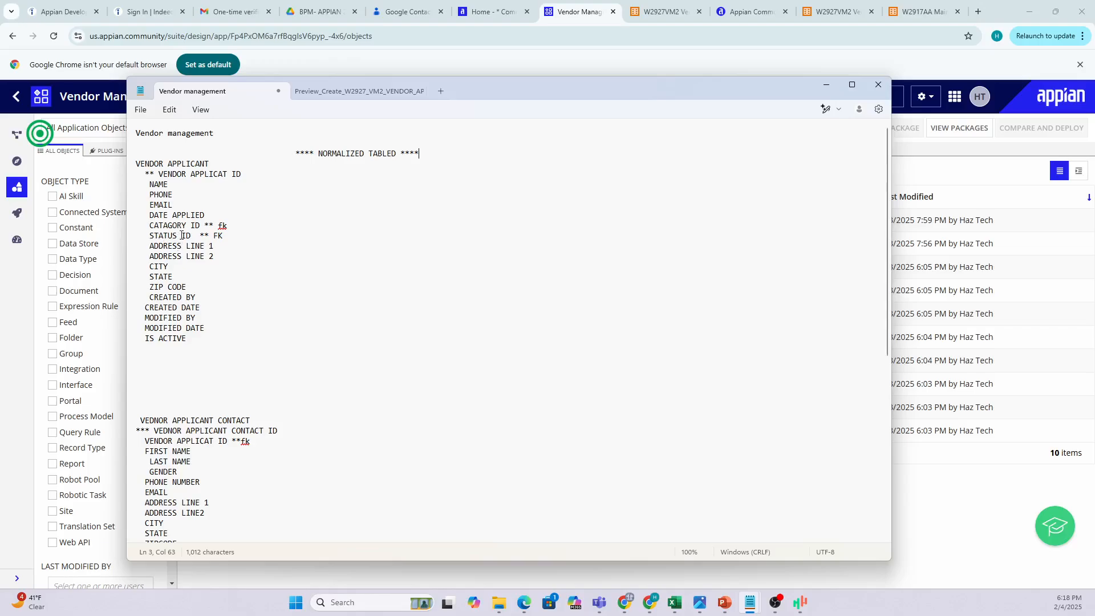
pyautogui.moveTo(182, 235); pyautogui.dragTo(153, 241)
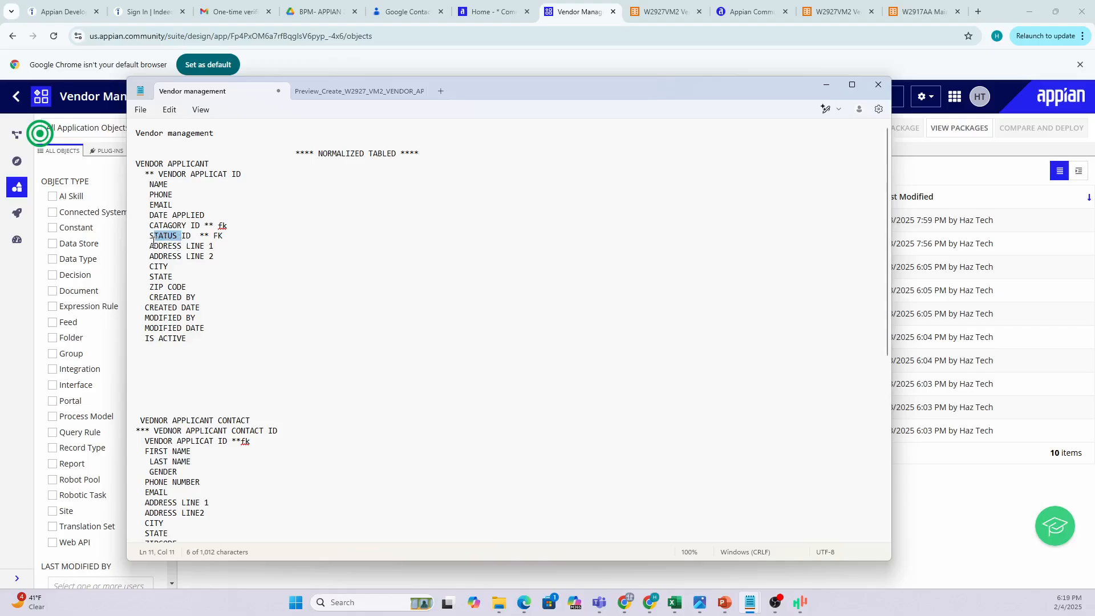
# Review the status values PENDING, REJECTED, APPROVED and the CATGEORY TABLE category names.
pyautogui.scroll(-3, 179, 207)
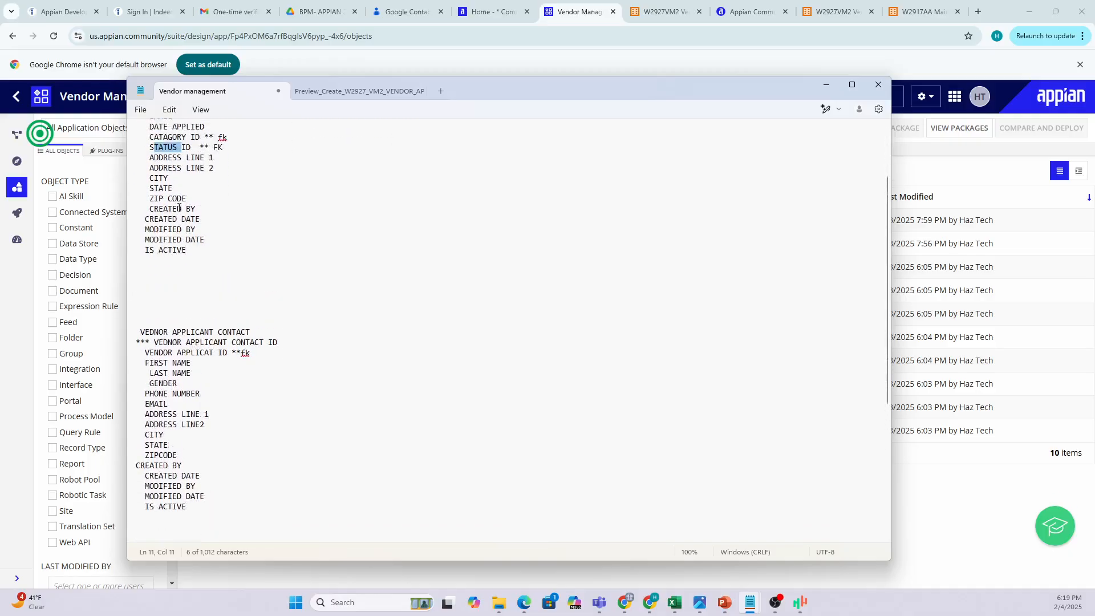
pyautogui.scroll(2, 179, 207)
pyautogui.moveTo(149, 191); pyautogui.dragTo(195, 197)
pyautogui.scroll(-1, 285, 228)
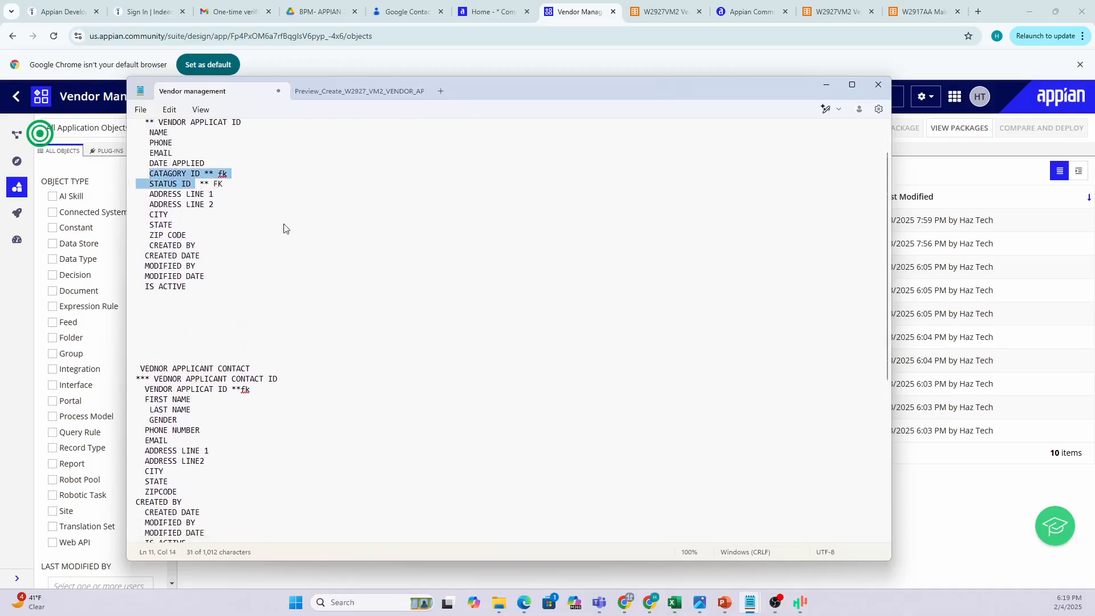
pyautogui.scroll(-8, 287, 228)
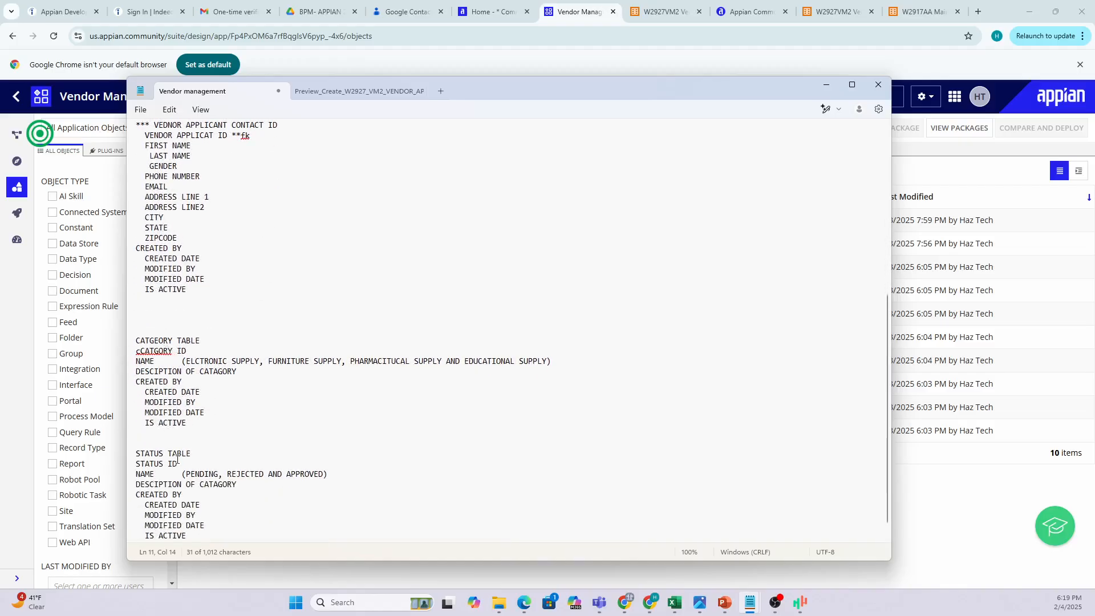
pyautogui.scroll(-1, 229, 448)
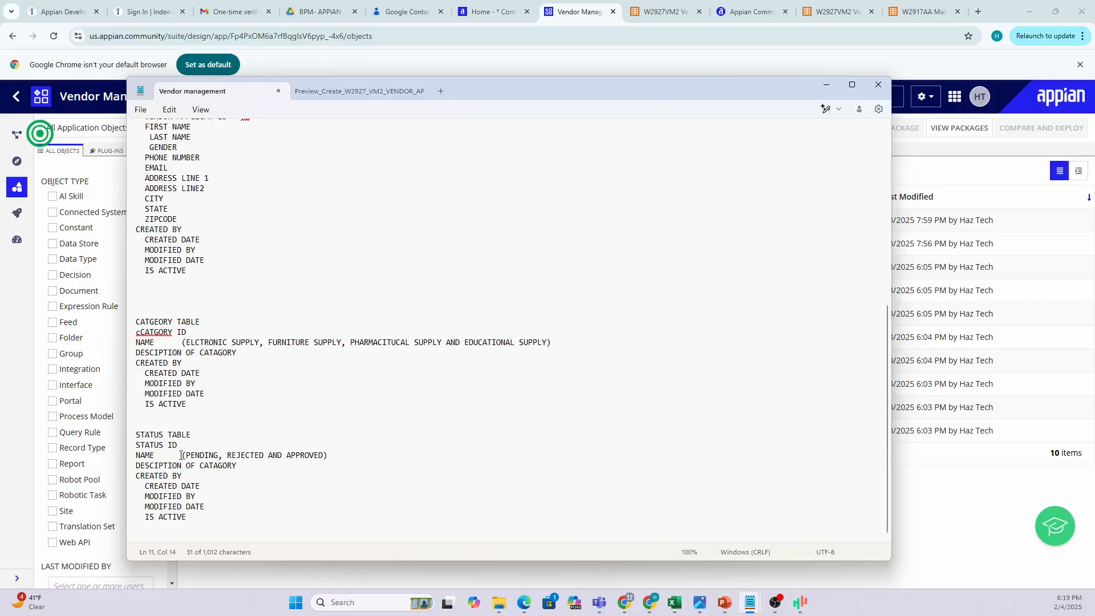
pyautogui.moveTo(181, 455); pyautogui.dragTo(374, 456)
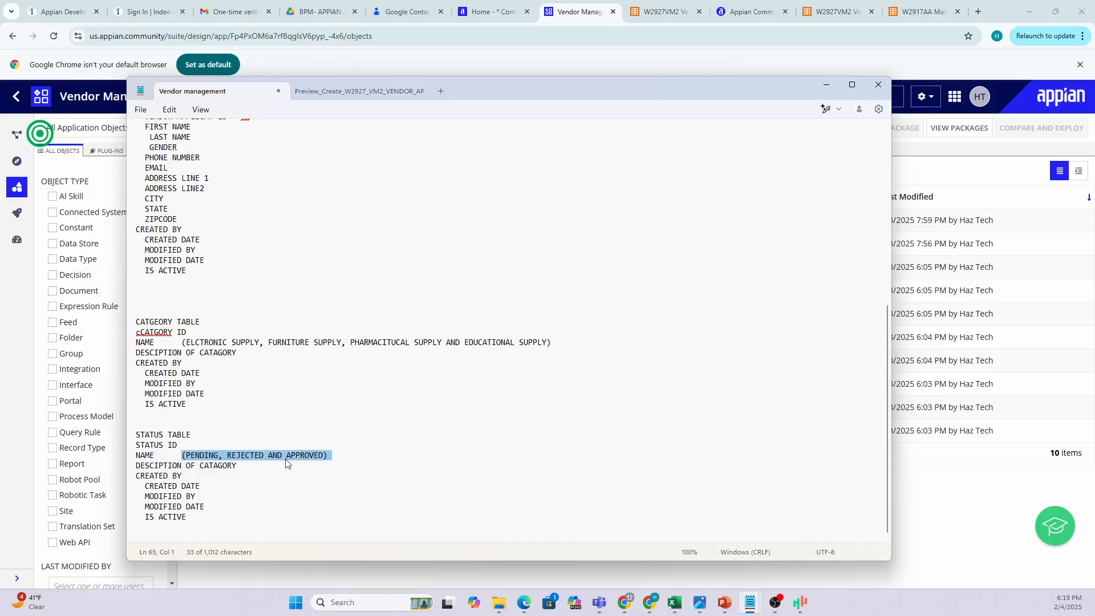
pyautogui.click(329, 455)
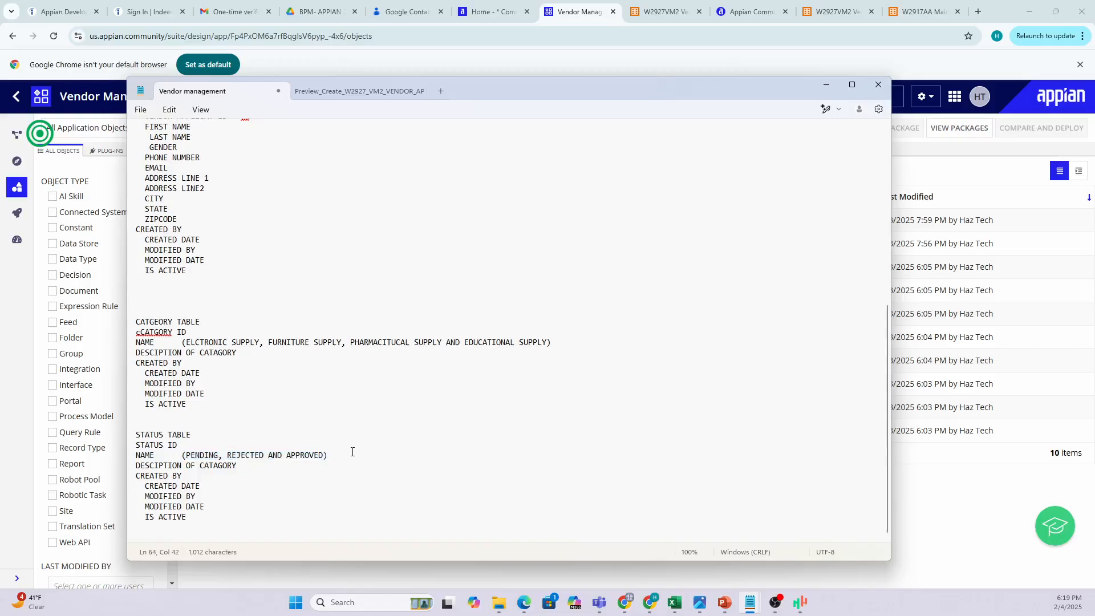
pyautogui.moveTo(136, 322); pyautogui.dragTo(170, 418)
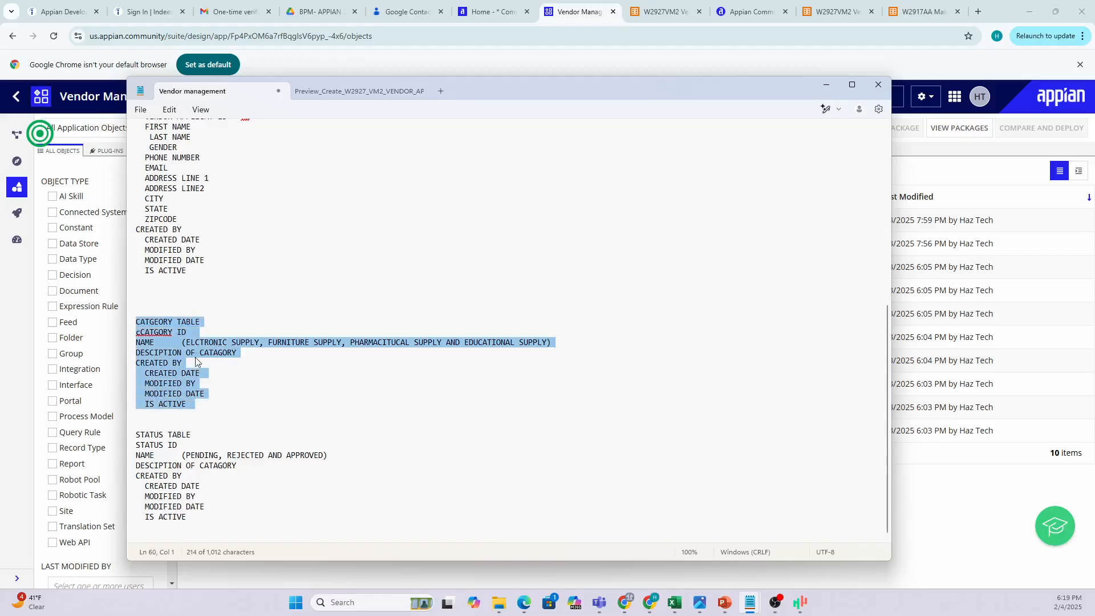
pyautogui.click(191, 343)
pyautogui.moveTo(190, 342); pyautogui.dragTo(546, 348)
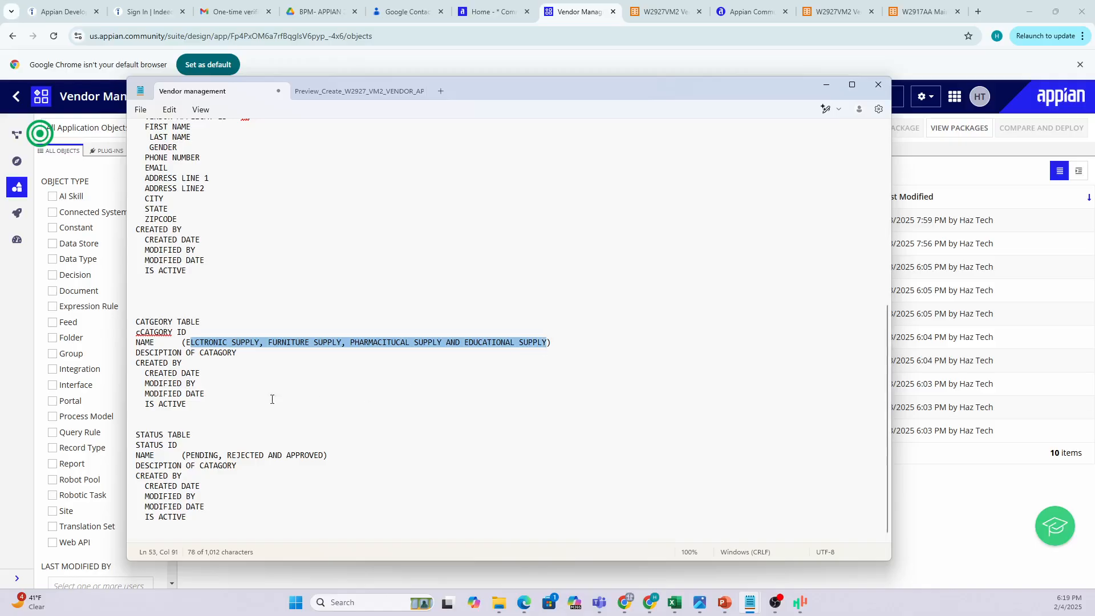
pyautogui.click(172, 342)
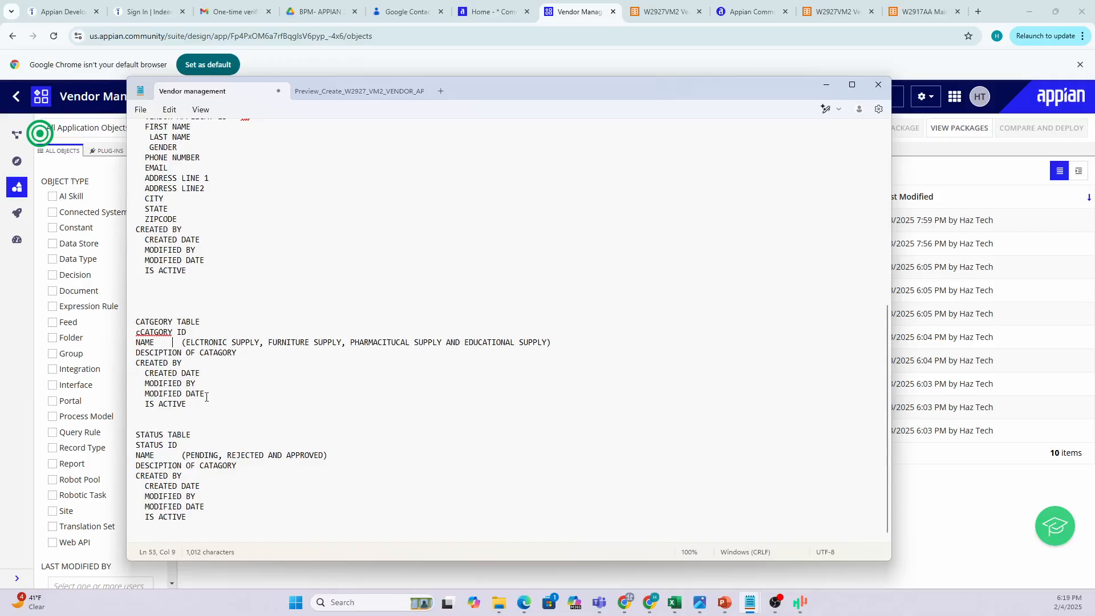
# Select the normalized heading together with the VENDOR APPLICANT table block.
pyautogui.scroll(3, 215, 384)
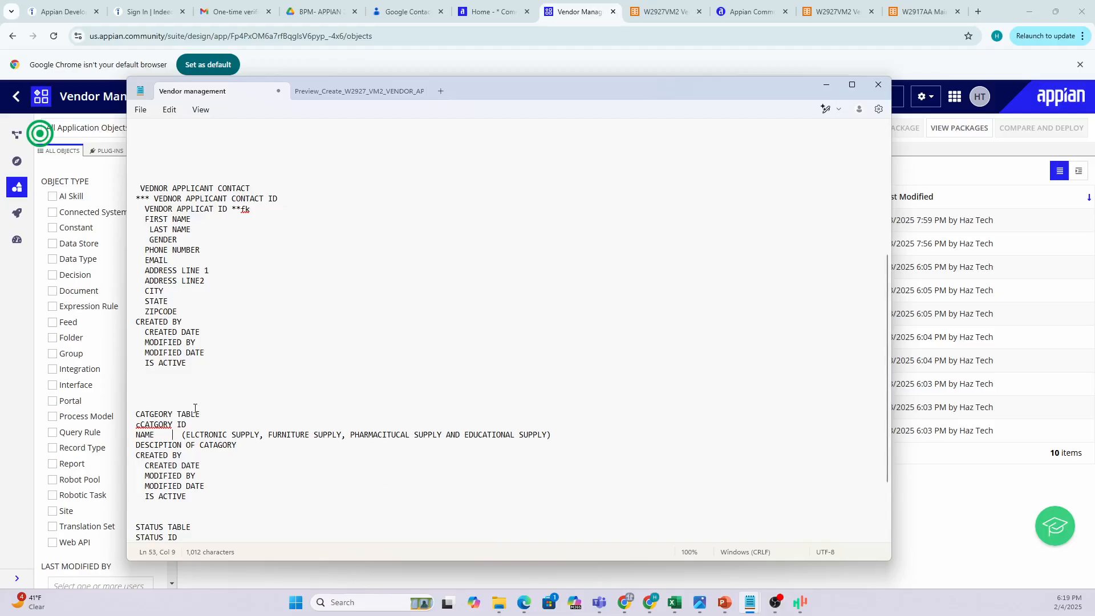
pyautogui.scroll(1, 208, 293)
pyautogui.scroll(7, 209, 293)
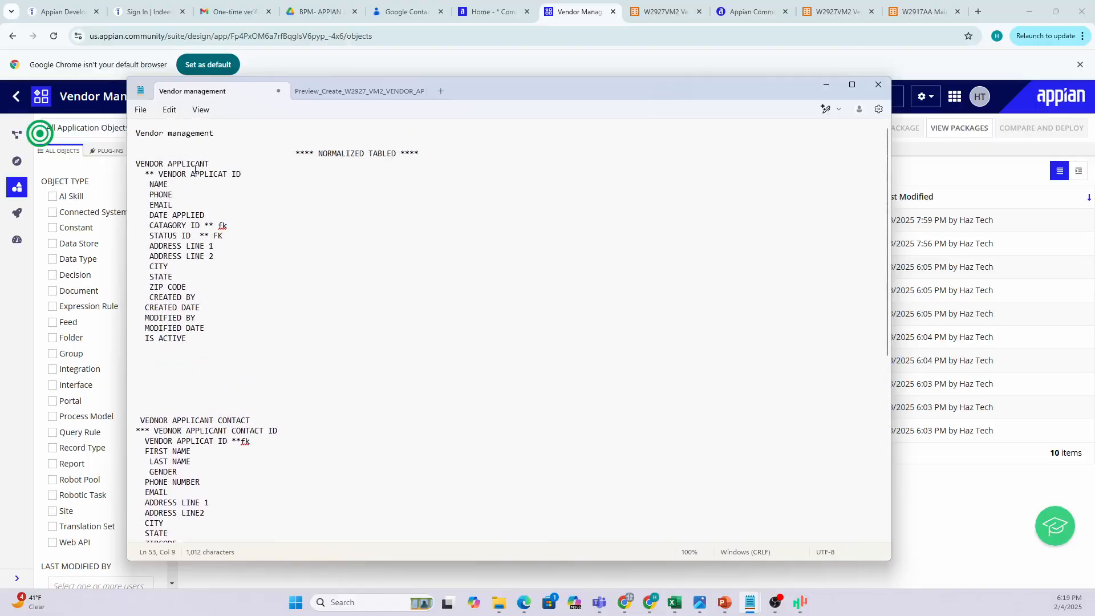
pyautogui.click(220, 163)
pyautogui.moveTo(176, 350); pyautogui.dragTo(139, 154)
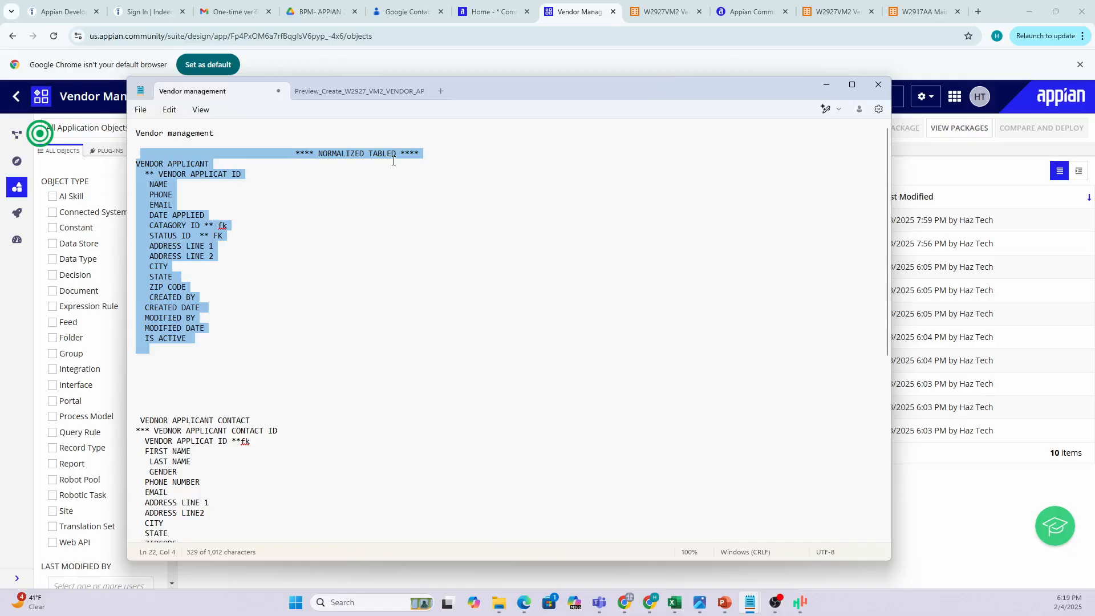
# Move the Notepad notes aside so the Appian object list is uncovered.
pyautogui.scroll(-2, 175, 335)
pyautogui.moveTo(491, 86); pyautogui.dragTo(755, 184)
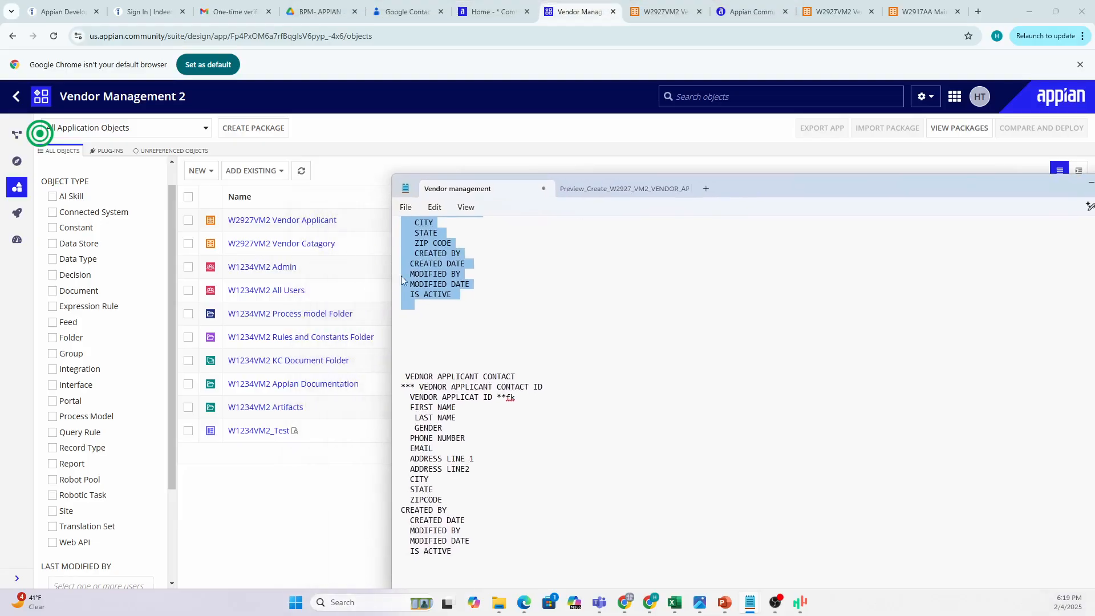
pyautogui.scroll(2, 476, 297)
pyautogui.scroll(3, 477, 293)
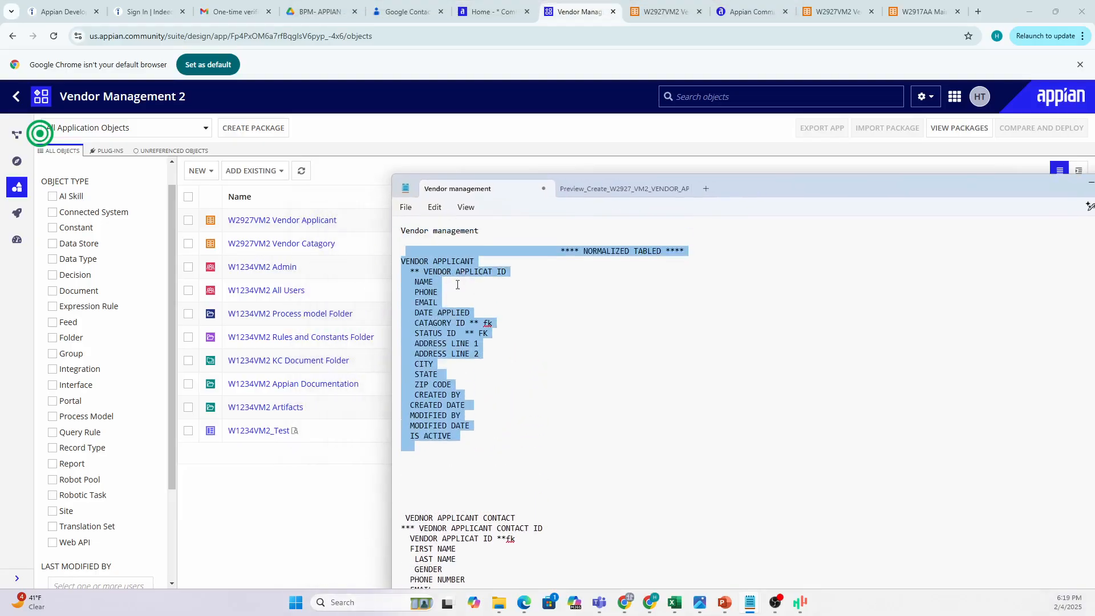
pyautogui.scroll(-10, 457, 285)
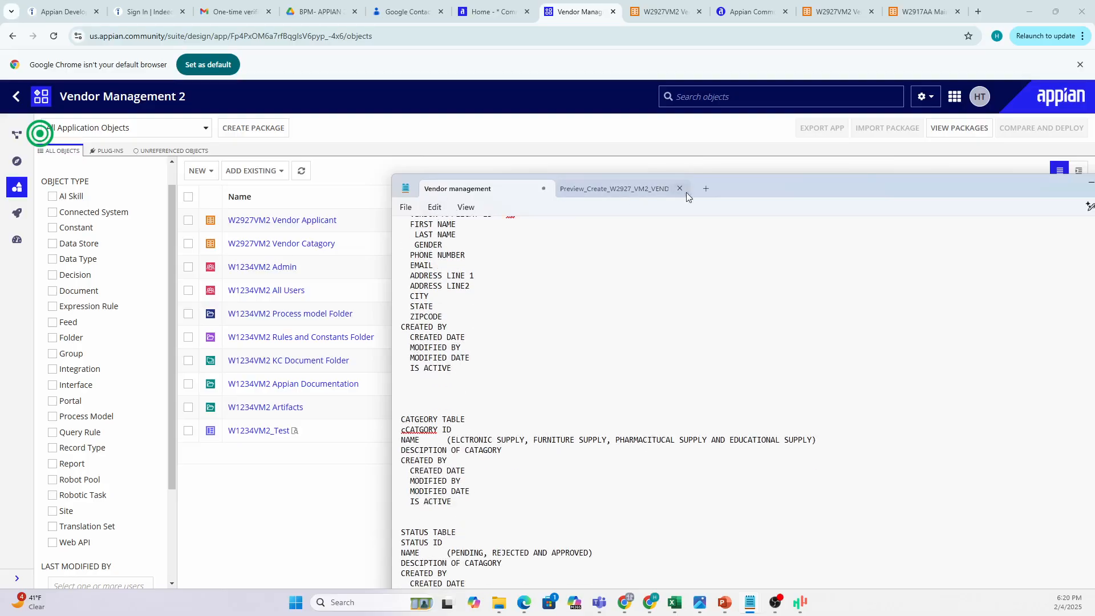
pyautogui.scroll(2, 481, 264)
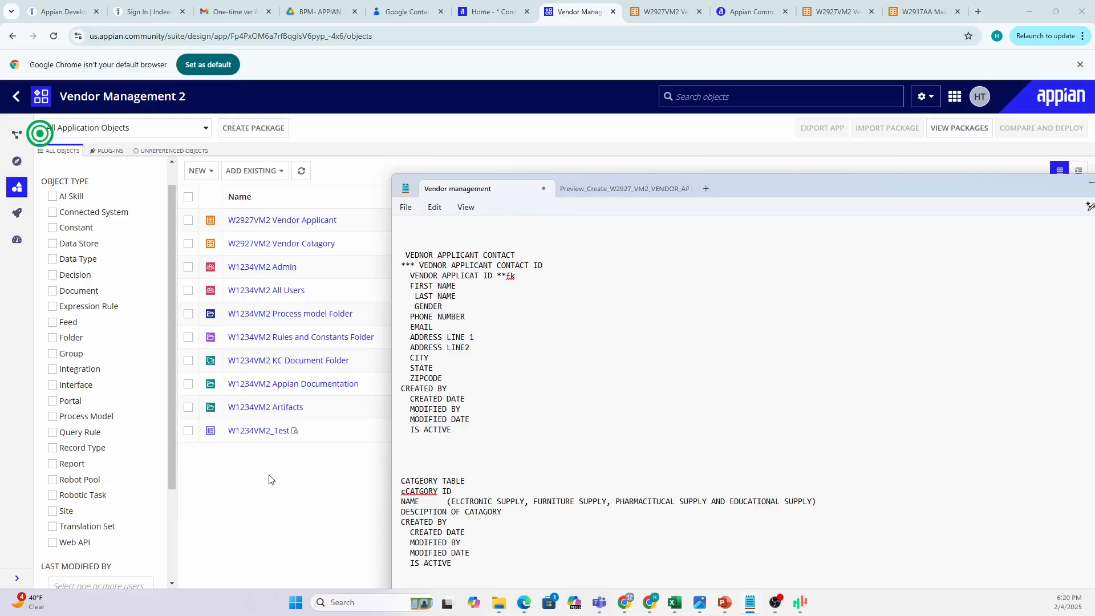
pyautogui.moveTo(823, 187); pyautogui.dragTo(1094, 191)
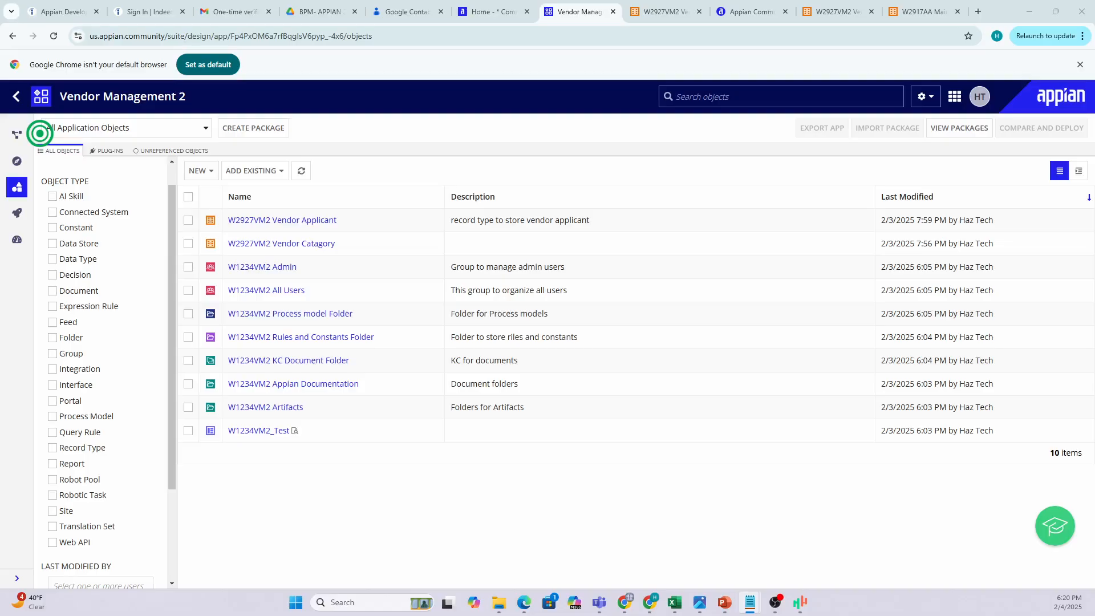
# Open, dismiss, and reopen the NEW object-type menu in Vendor Management 2.
pyautogui.click(200, 170)
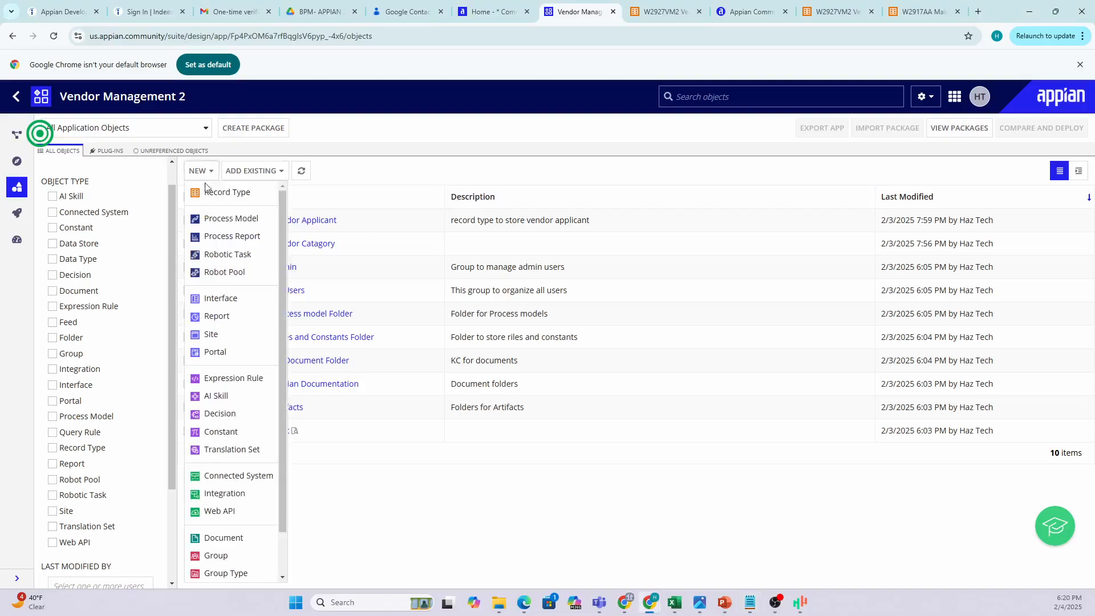
pyautogui.click(428, 530)
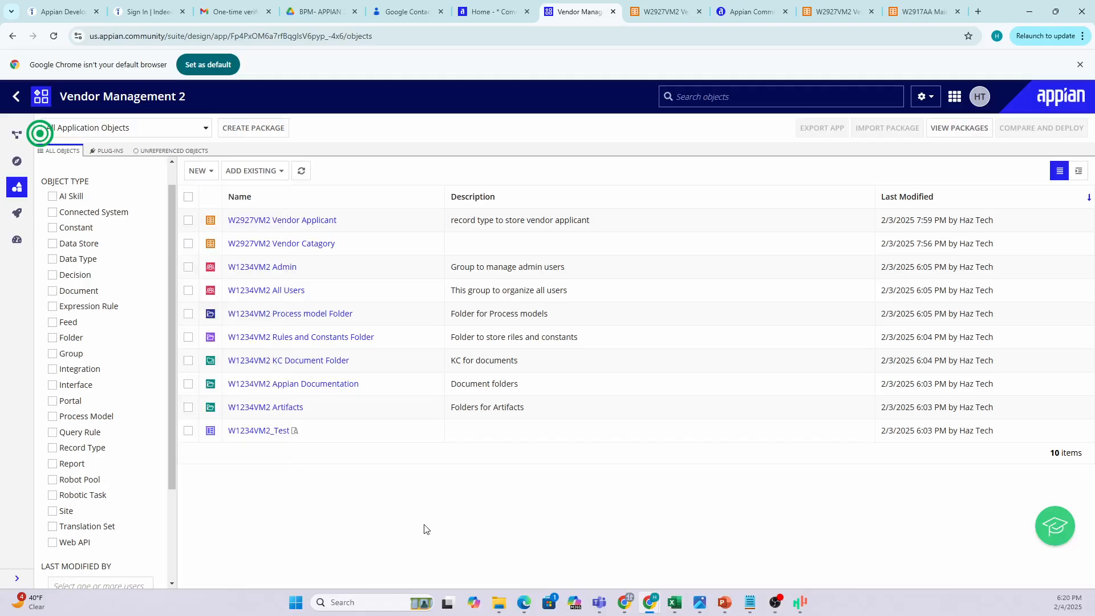
pyautogui.click(214, 170)
# Create record type 'W2927VM2 Vendor Applicant Contact' described as 'Record type for contacts'.
pyautogui.click(211, 190)
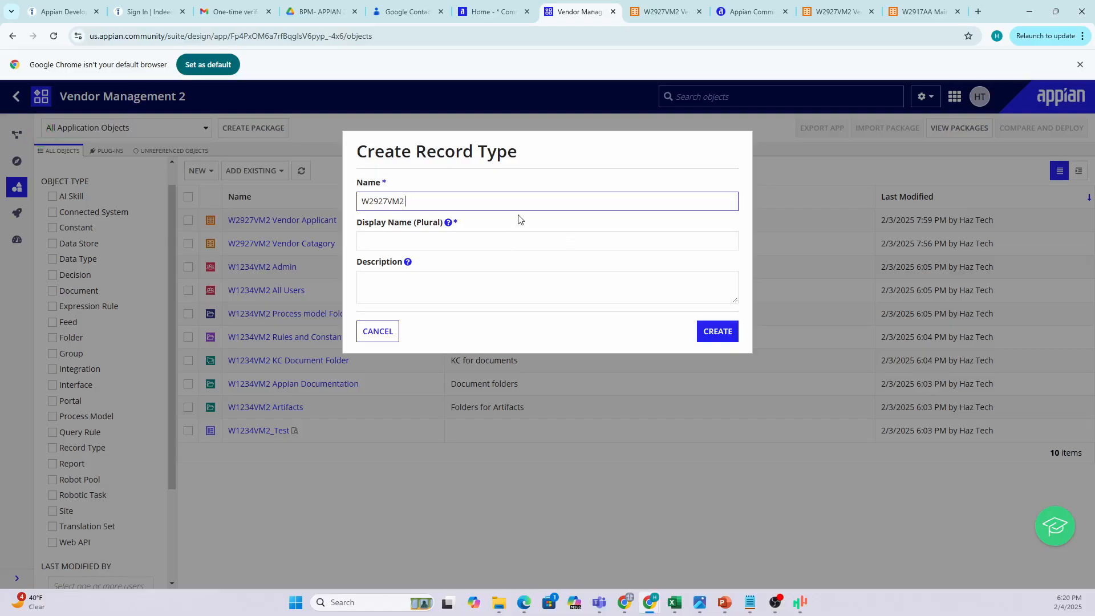
pyautogui.write('VENDOR')
pyautogui.press('BackSpace')
pyautogui.press('BackSpace')
pyautogui.press('BackSpace')
pyautogui.press('BackSpace')
pyautogui.press('BackSpace')
pyautogui.write('endor')
pyautogui.write('Applicant Contact')
pyautogui.click(506, 227)
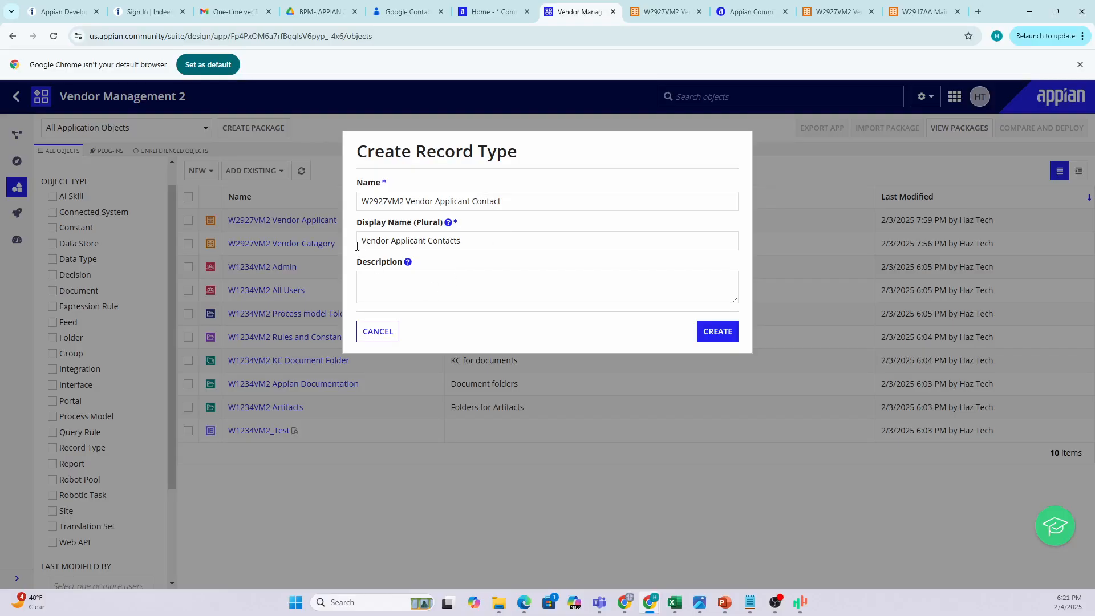
pyautogui.click(389, 295)
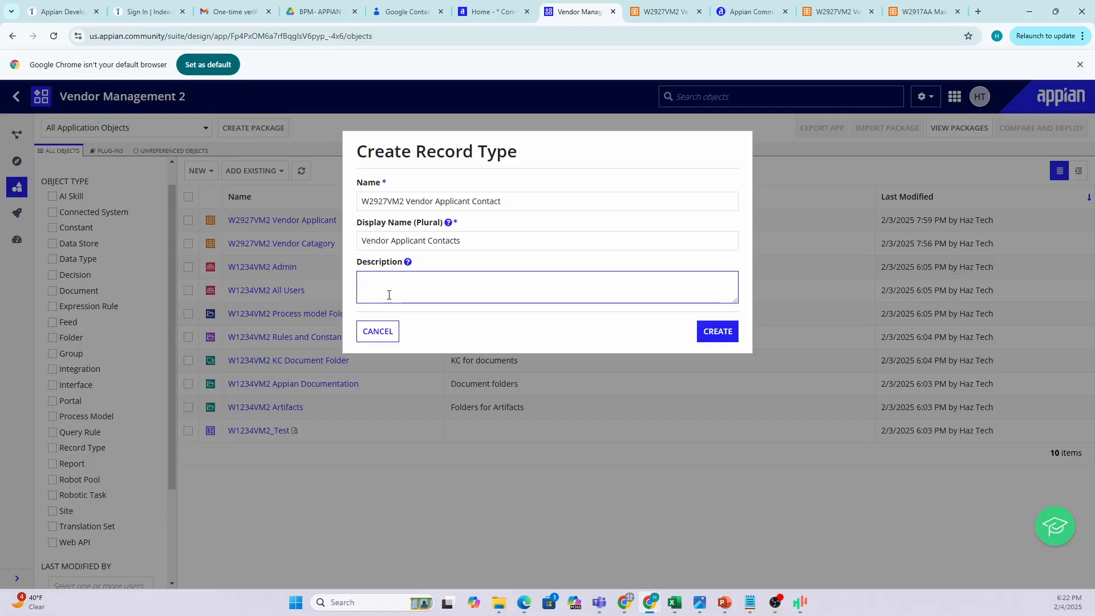
pyautogui.write('Record type for contacts')
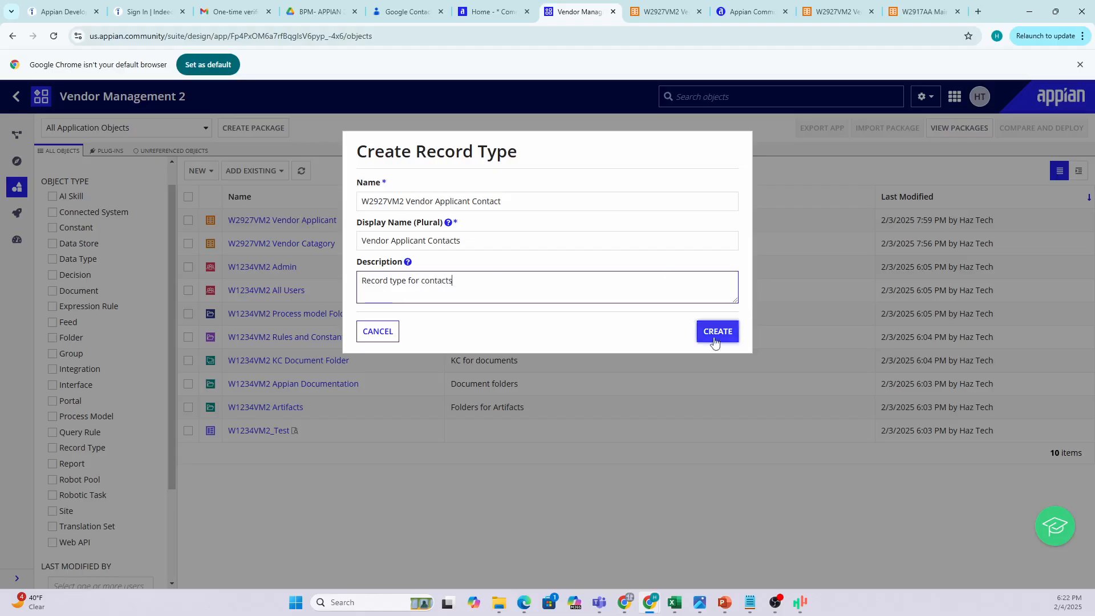
pyautogui.click(700, 340)
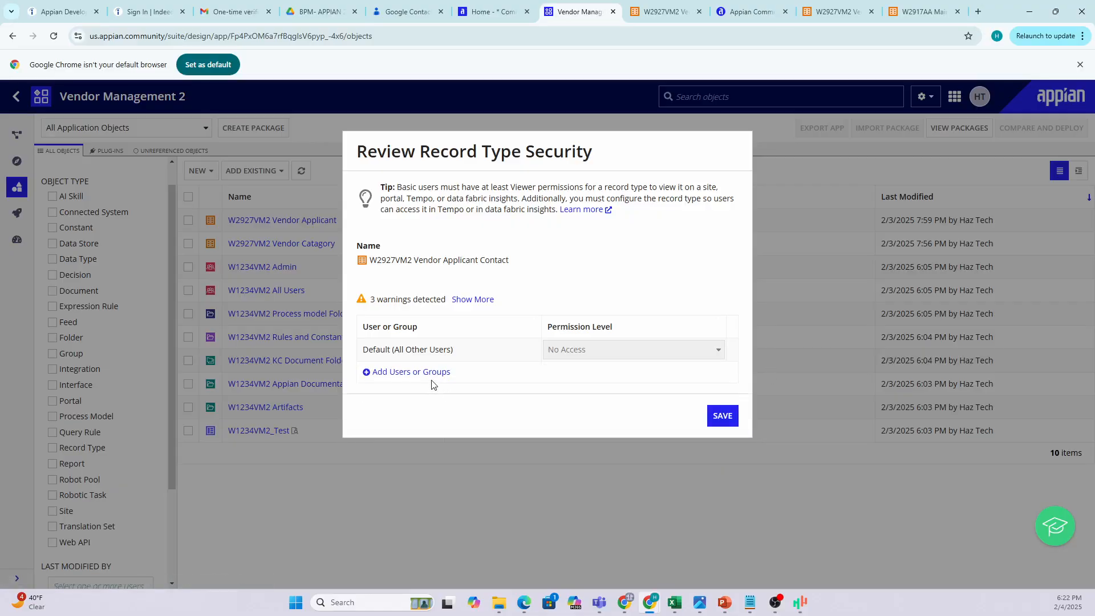
# Grant the W1234VM2 Admin group Administrator permission on the record type.
pyautogui.click(433, 372)
pyautogui.click(381, 371)
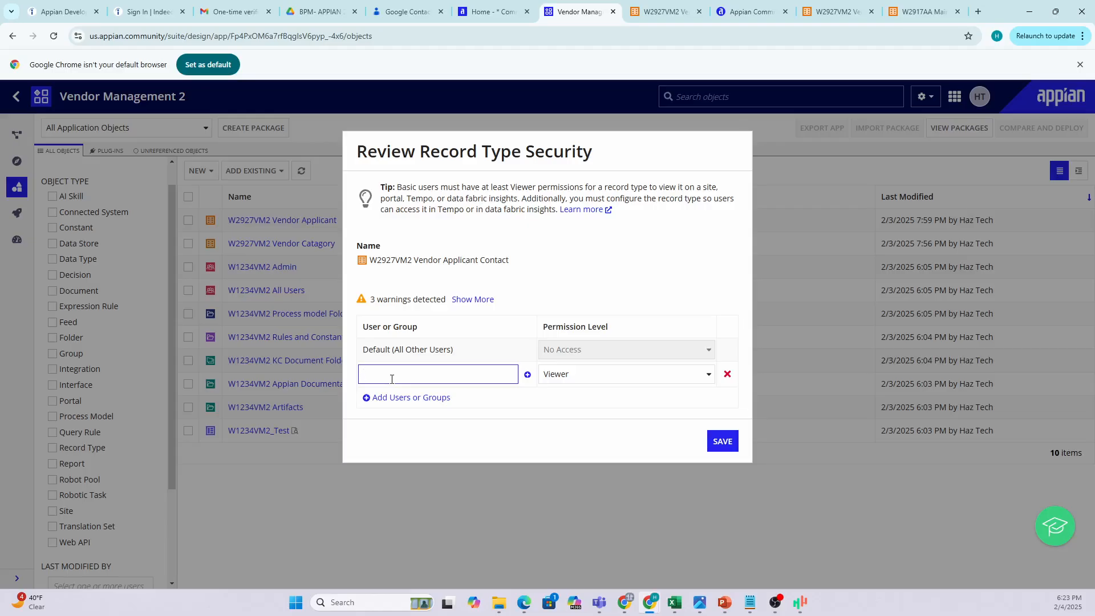
pyautogui.write('W1234')
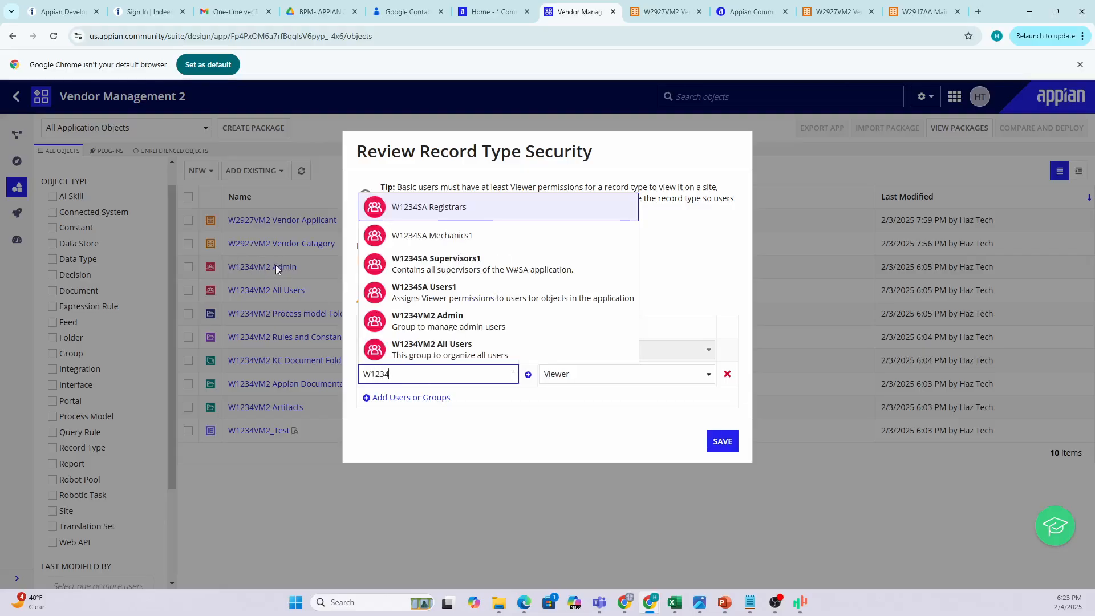
pyautogui.click(474, 320)
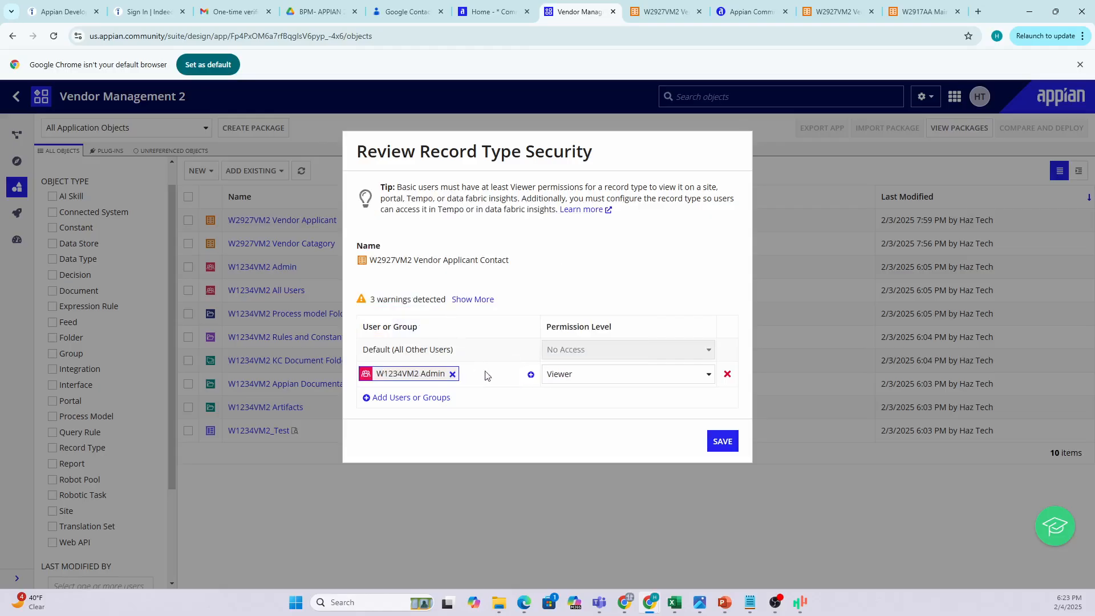
pyautogui.click(599, 376)
pyautogui.click(589, 393)
# Add the W1234VM2 All Users group to the record type's security.
pyautogui.click(410, 398)
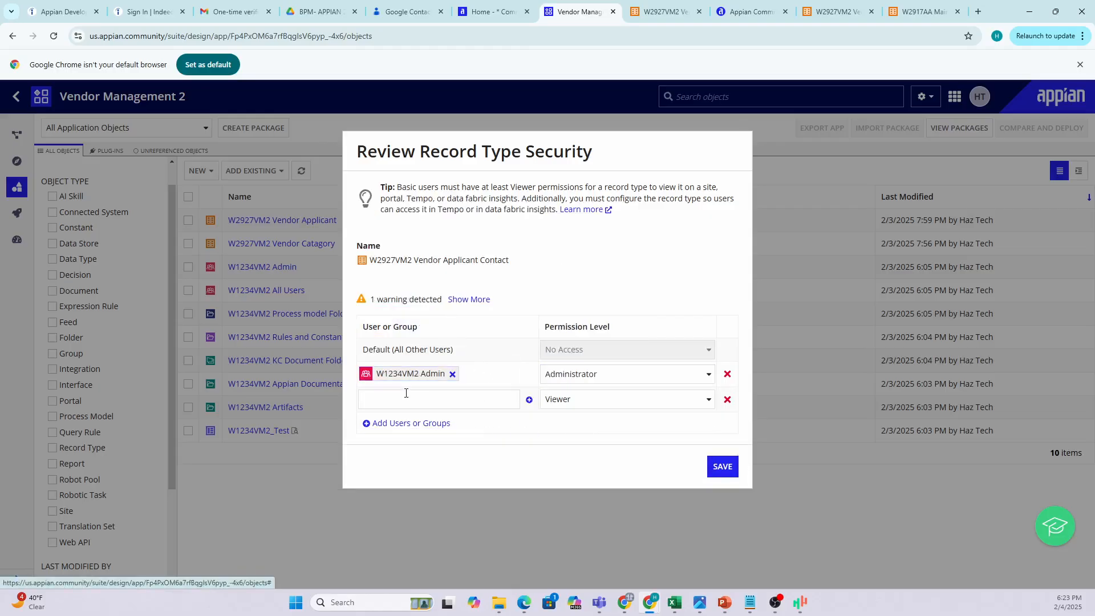
pyautogui.write('w2234')
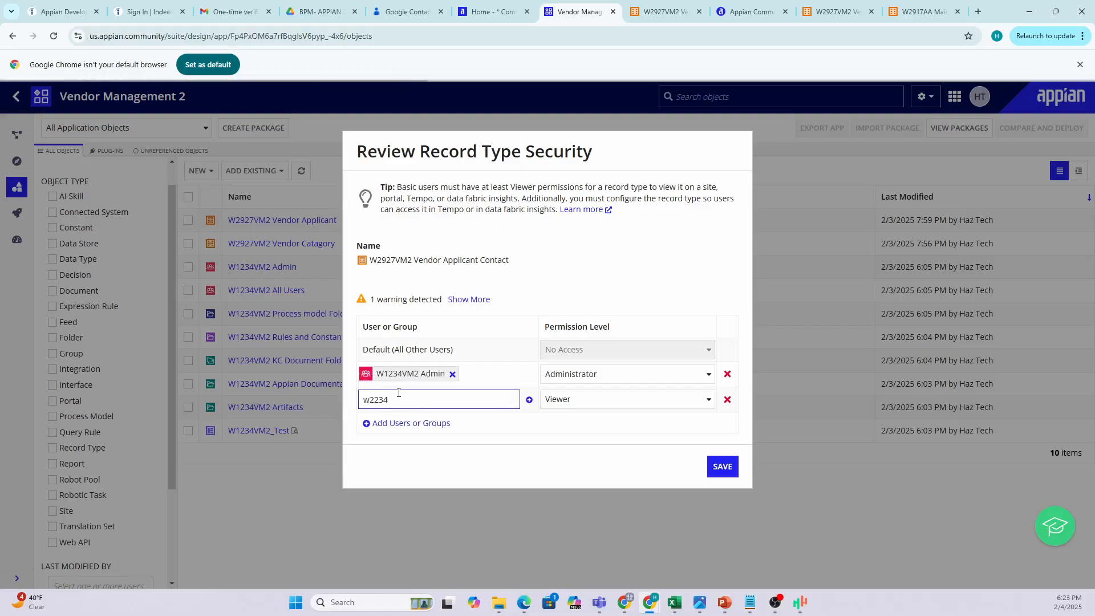
pyautogui.doubleClick(400, 397)
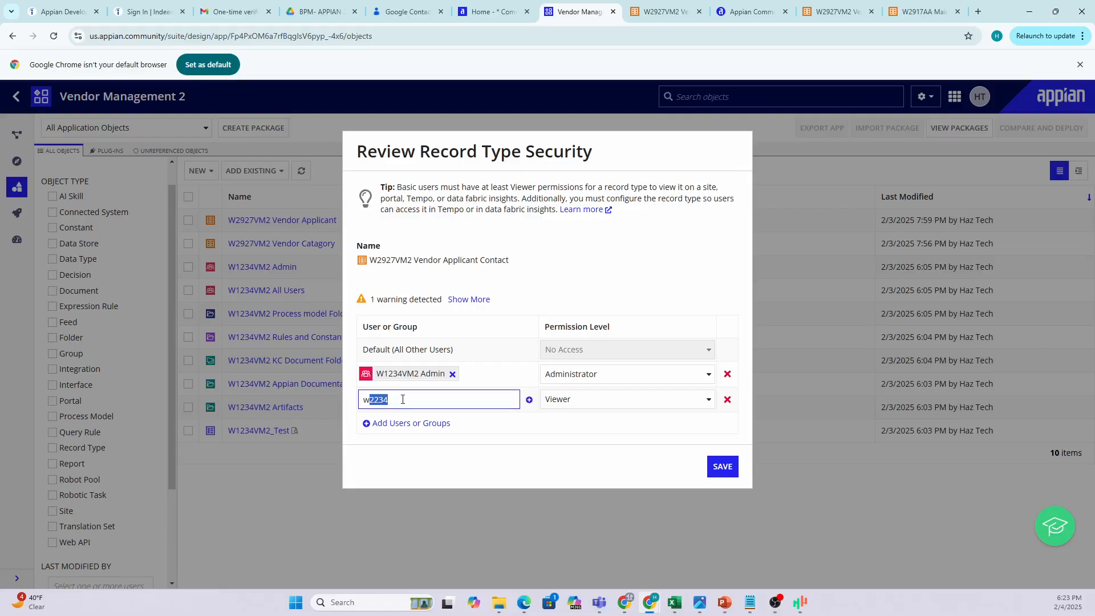
pyautogui.write('w12324')
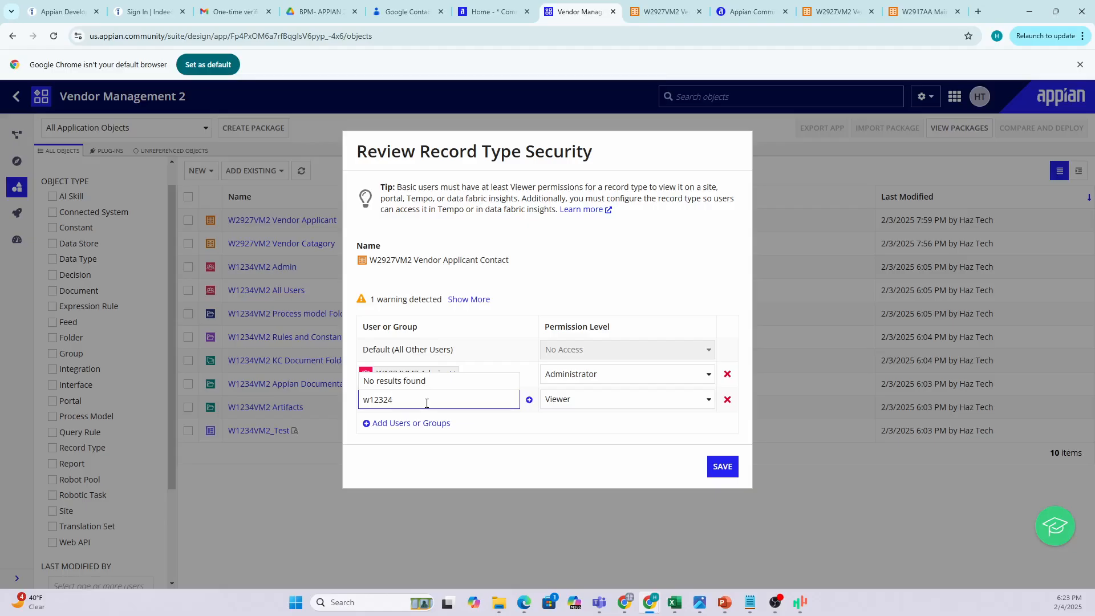
pyautogui.press('BackSpace')
pyautogui.press('BackSpace')
pyautogui.write('4')
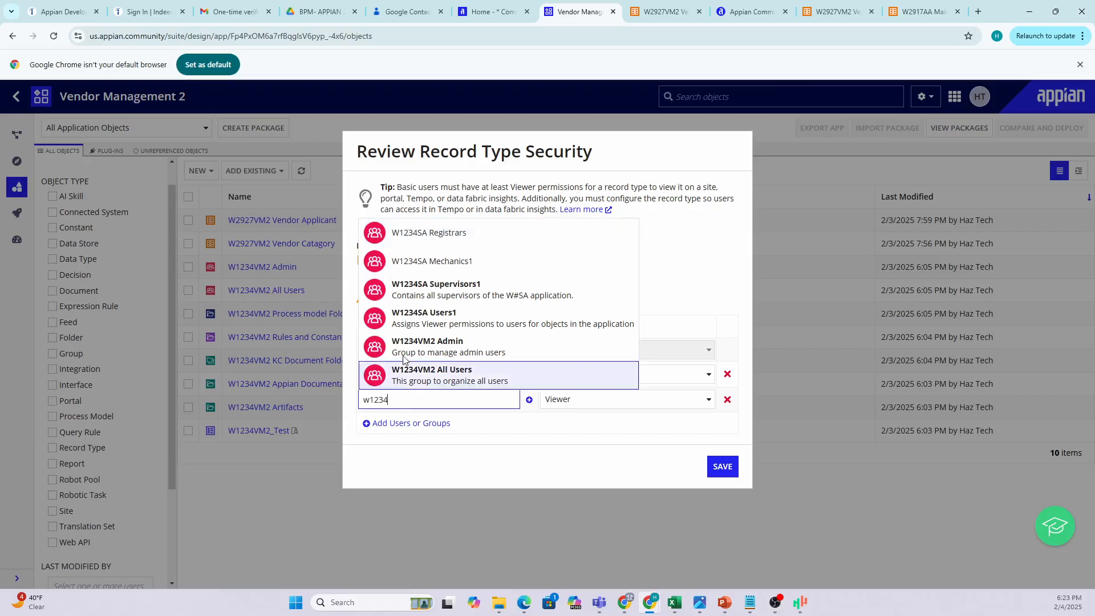
pyautogui.click(449, 376)
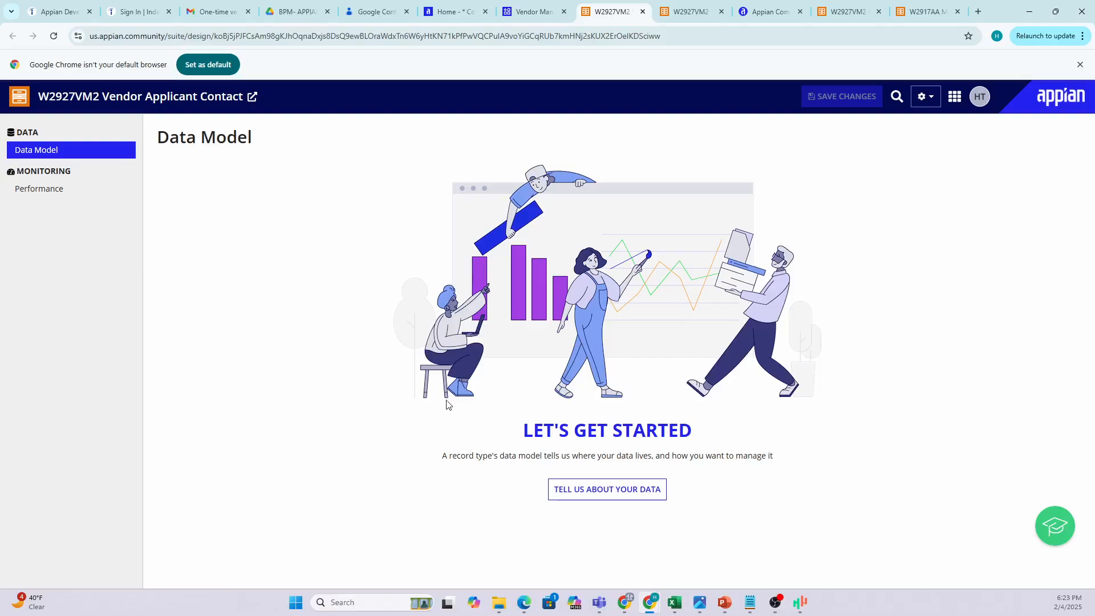
# Start the data setup, compare Salesforce and Web Service sources, and choose Database.
pyautogui.click(597, 493)
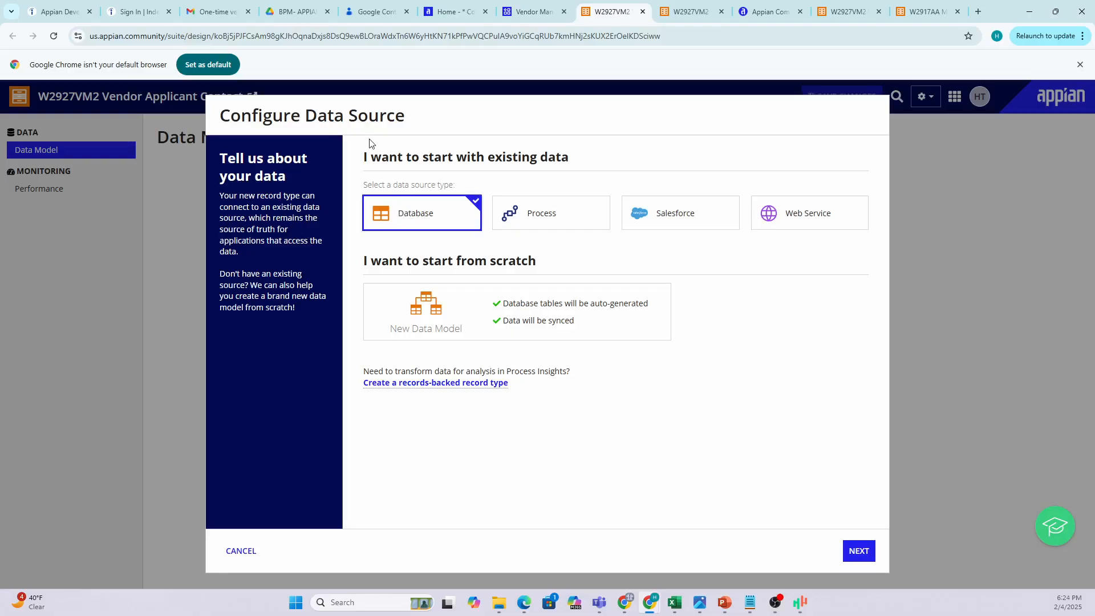
pyautogui.moveTo(580, 157); pyautogui.dragTo(341, 138)
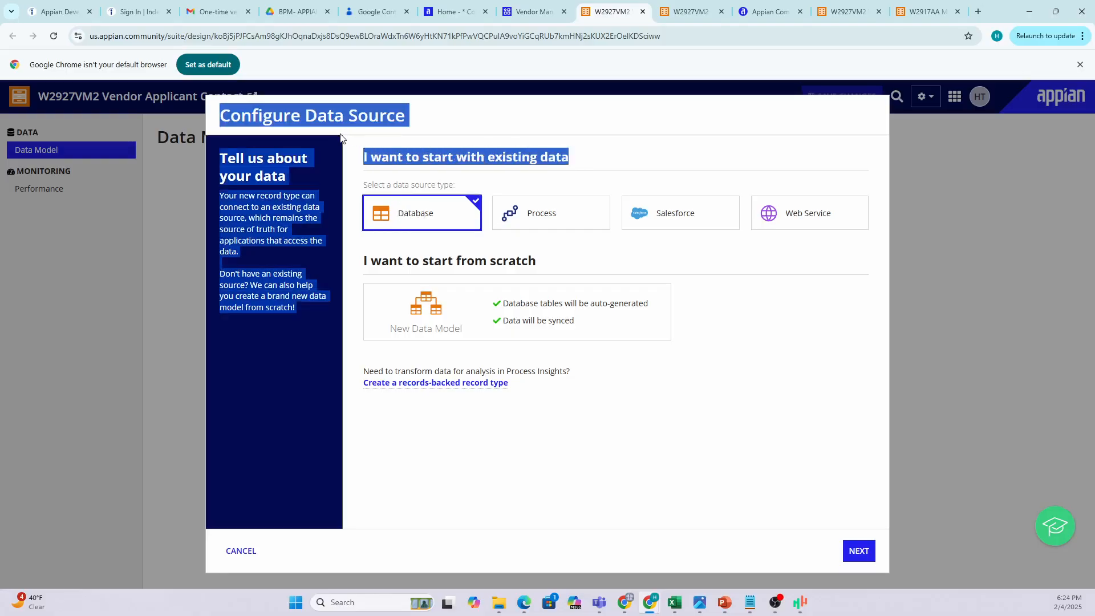
pyautogui.click(428, 156)
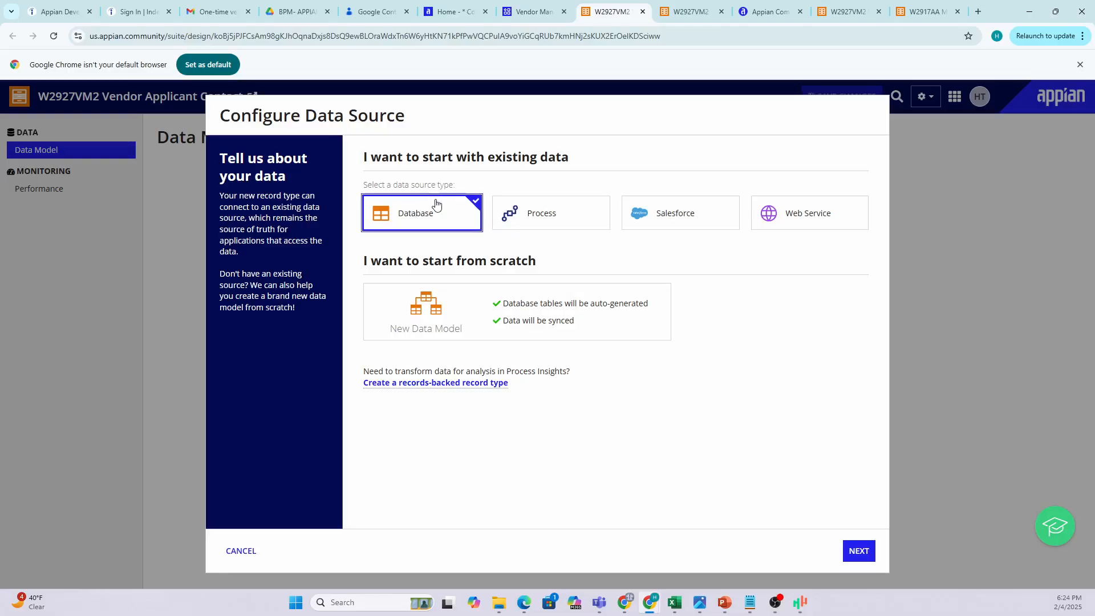
pyautogui.click(696, 218)
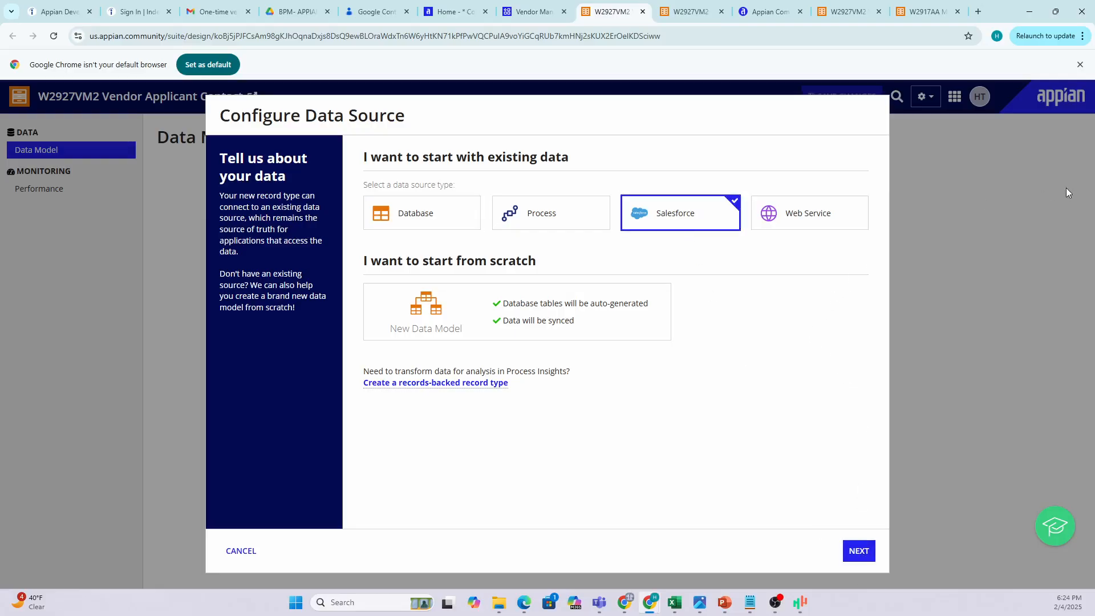
pyautogui.click(811, 220)
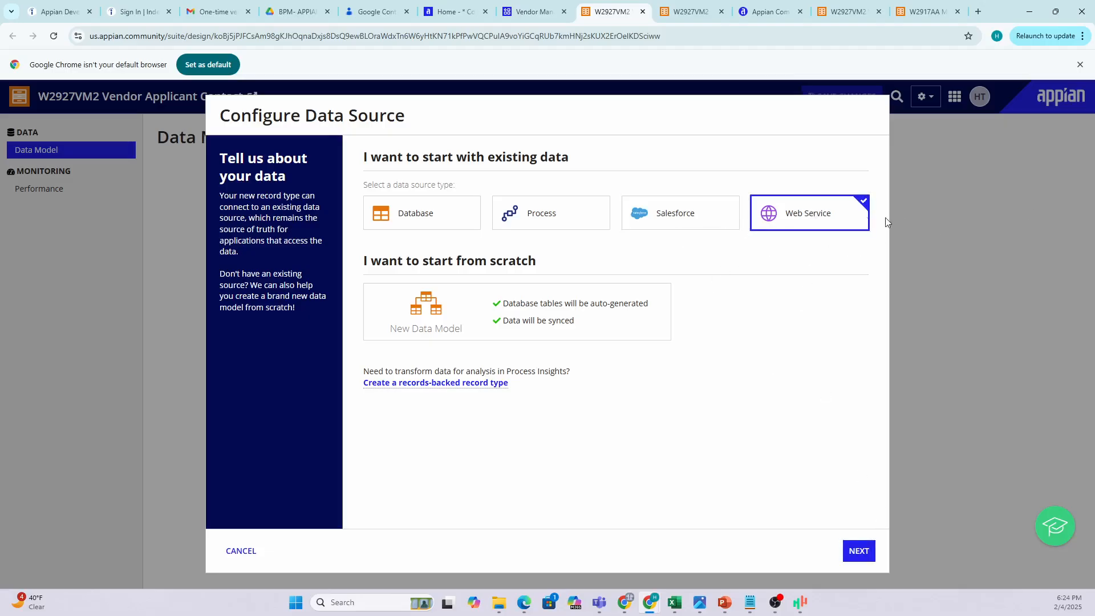
pyautogui.click(406, 212)
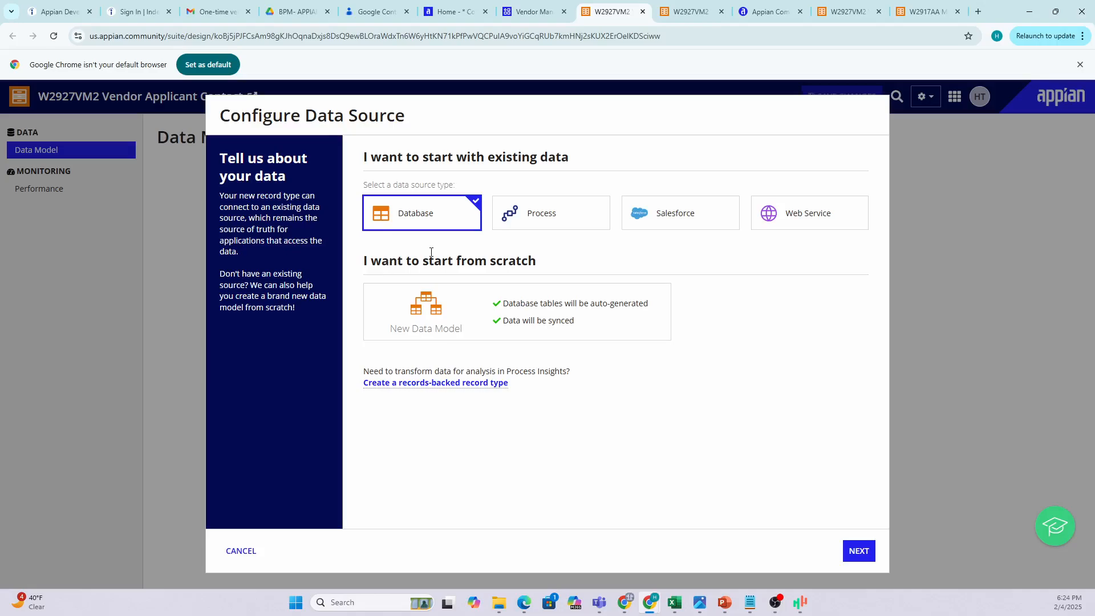
# Switch to the Vendor Catagory record type and open the Appian destinations menu.
pyautogui.moveTo(365, 260); pyautogui.dragTo(474, 262)
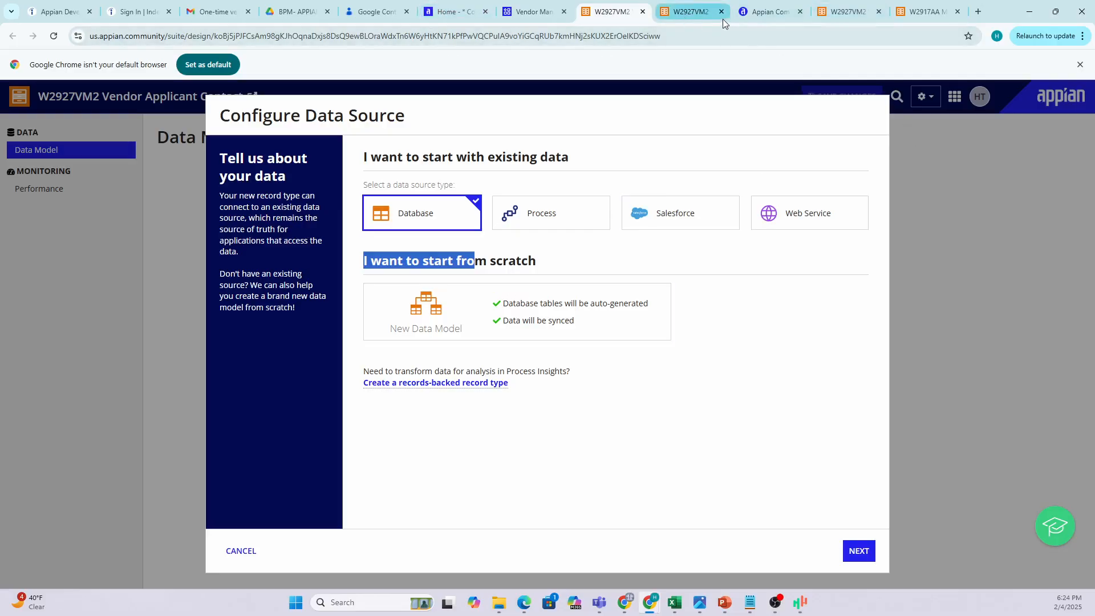
pyautogui.click(703, 18)
pyautogui.click(960, 99)
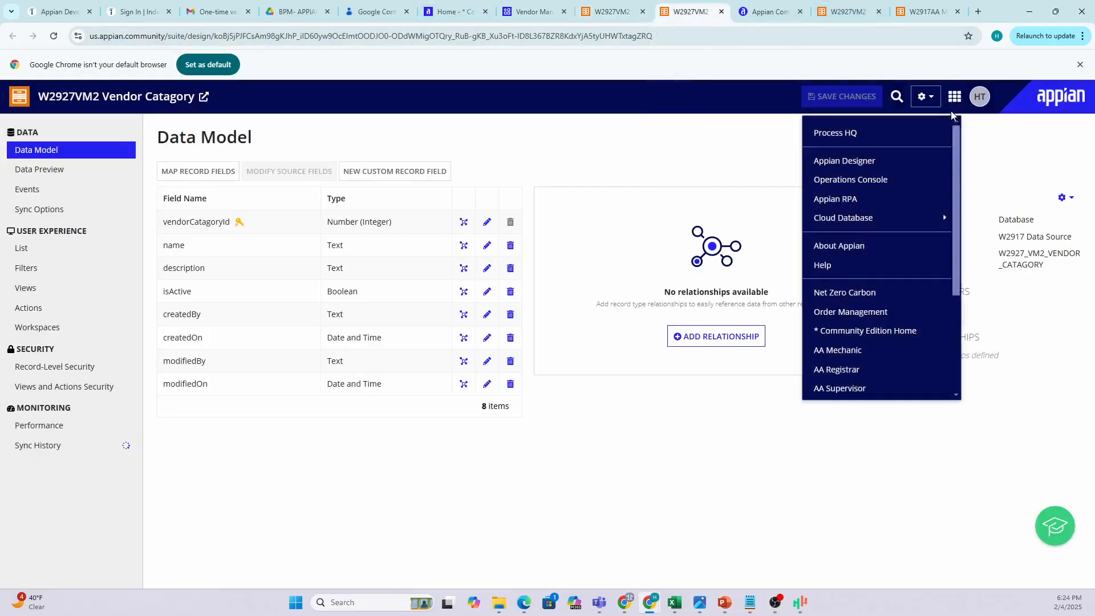
# Open the W2917 cloud database and its SQL query editor.
pyautogui.moveTo(884, 217)
pyautogui.click(974, 225)
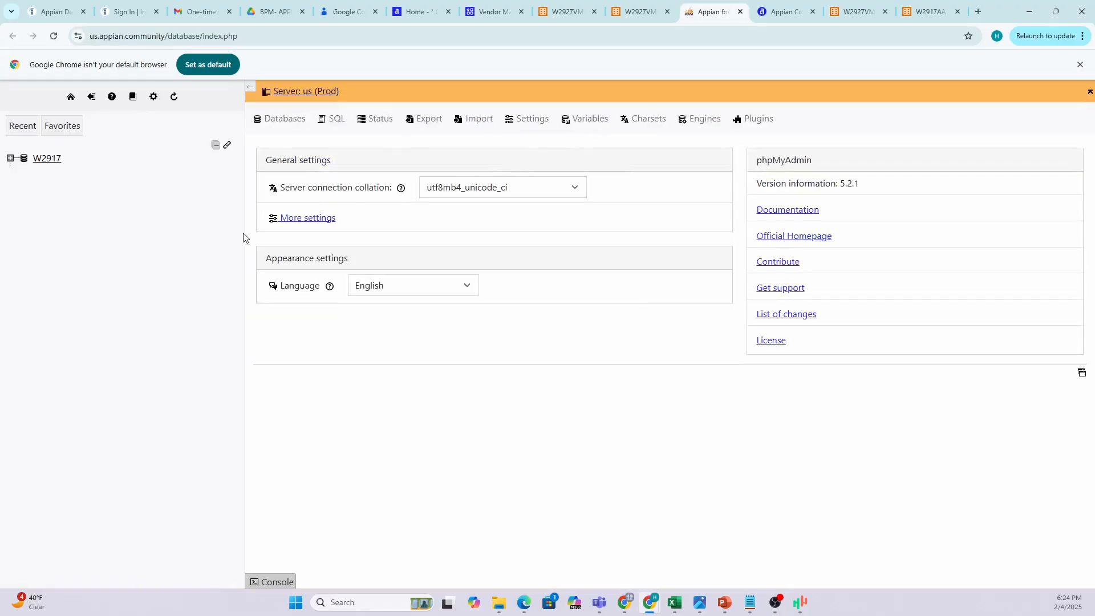
pyautogui.click(336, 119)
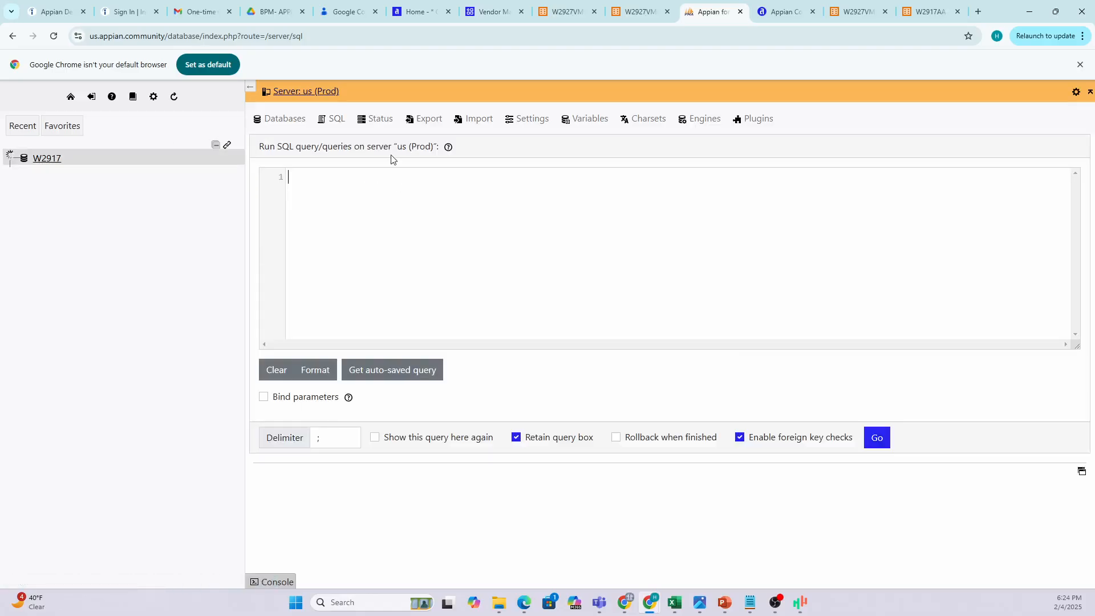
# Begin a 'CREATE TABLE VENDOR APPLICANT(' query with an id line.
pyautogui.write('CREA')
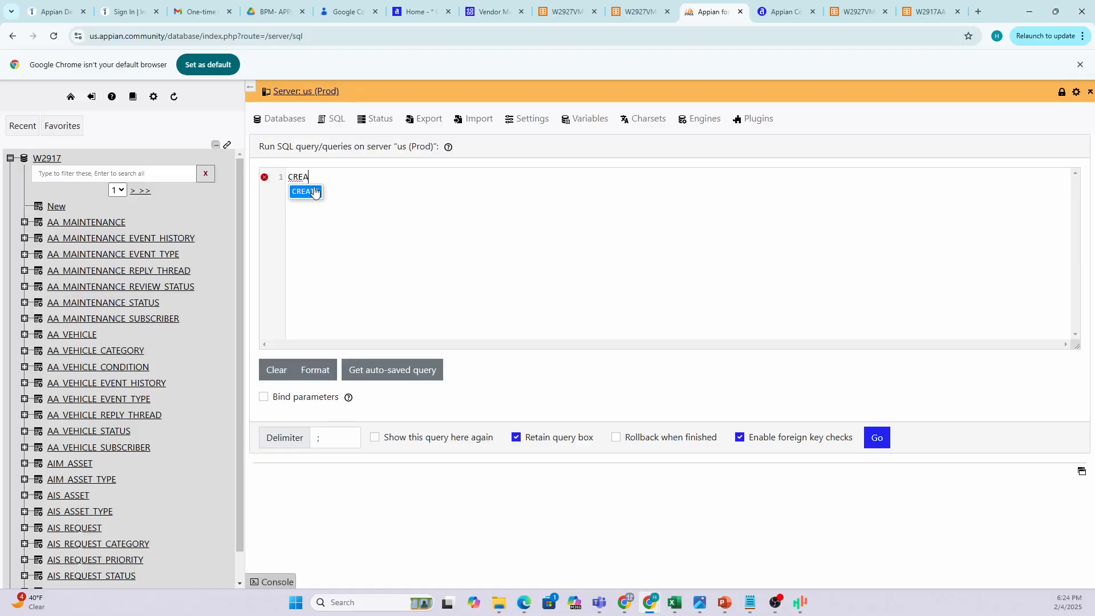
pyautogui.write('TE TAB')
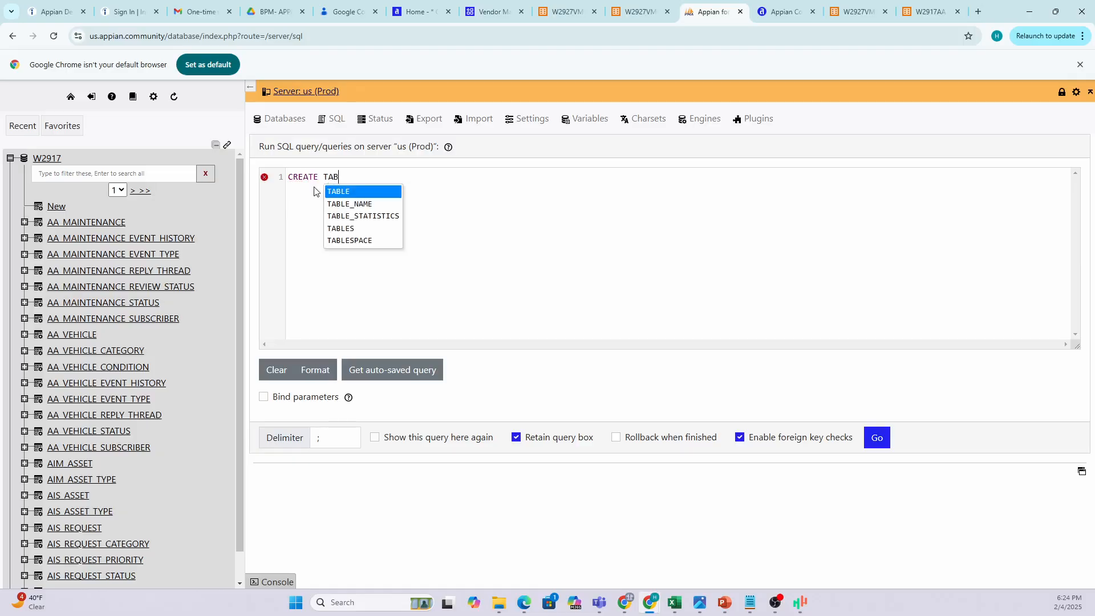
pyautogui.write('LE N')
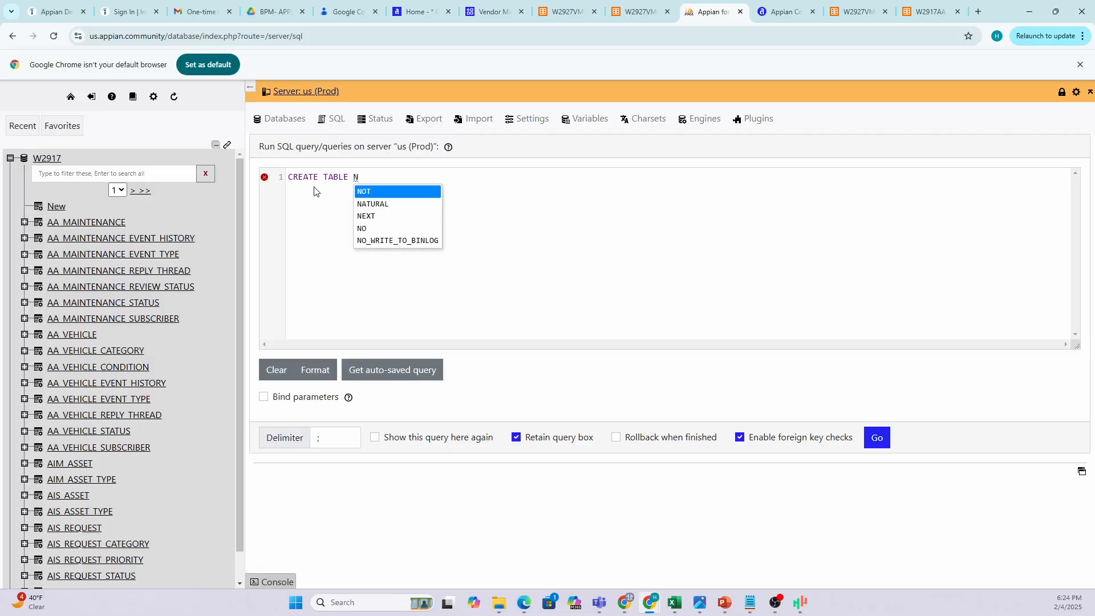
pyautogui.press('BackSpace')
pyautogui.write('VENDOR ')
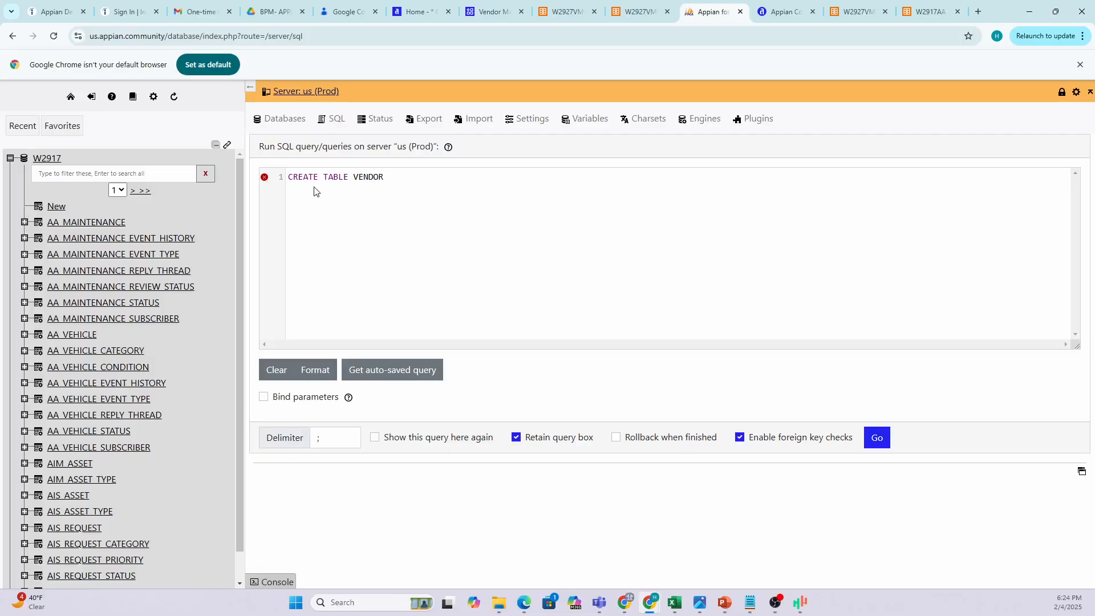
pyautogui.write('APPLICANT(')
pyautogui.press('Return')
pyautogui.write('id')
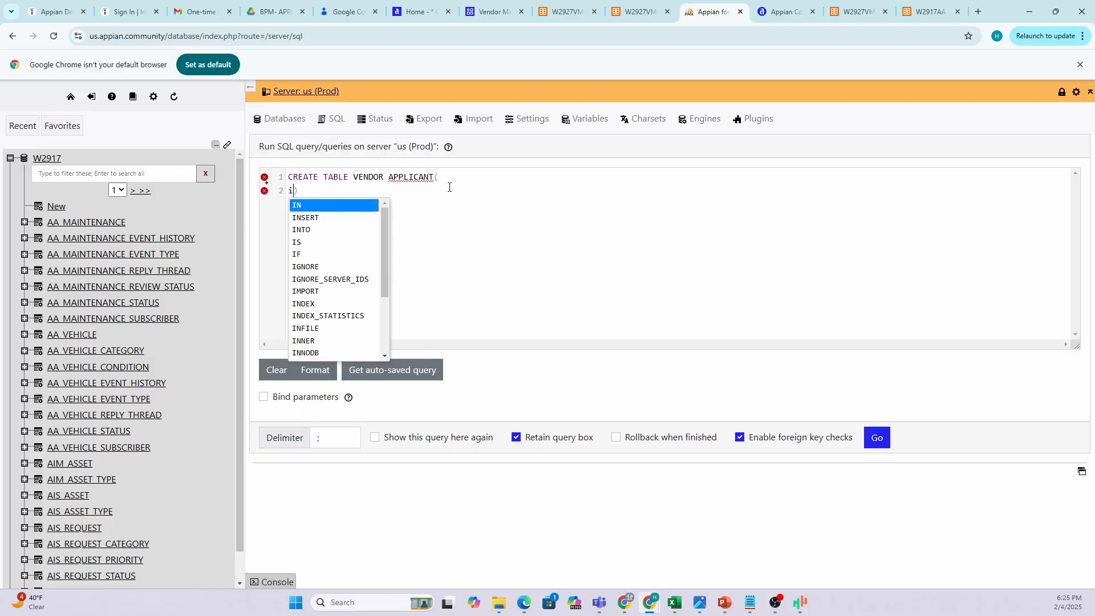
pyautogui.press('Return')
pyautogui.press('Return')
pyautogui.press('Return')
pyautogui.write('d')
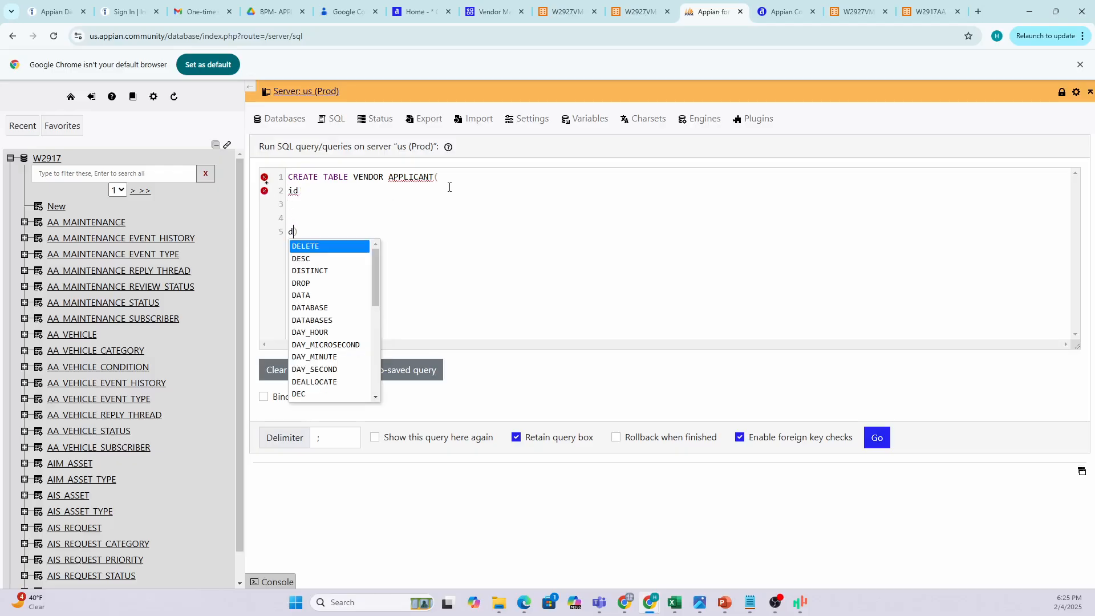
pyautogui.click(366, 196)
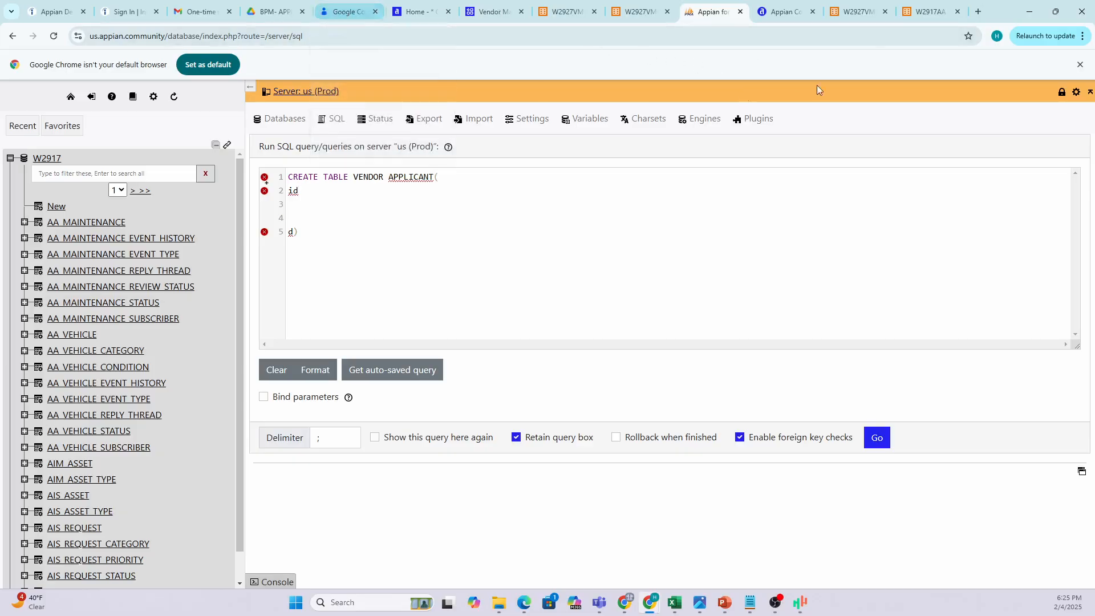
# Return to the Appian data model wizard's Configure Data Source step in full screen.
pyautogui.click(789, 12)
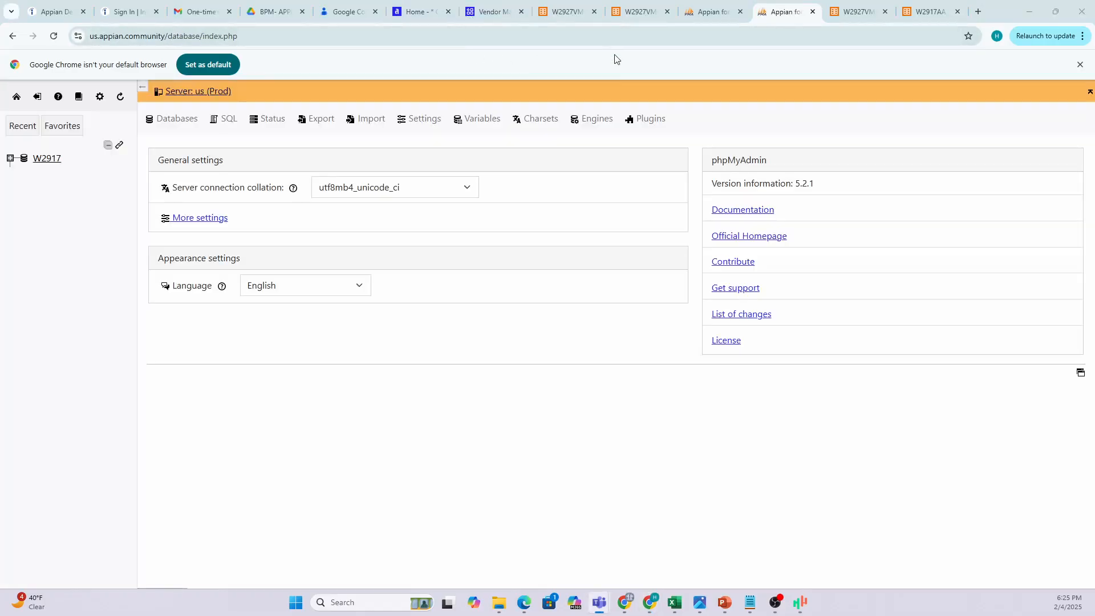
pyautogui.click(618, 42)
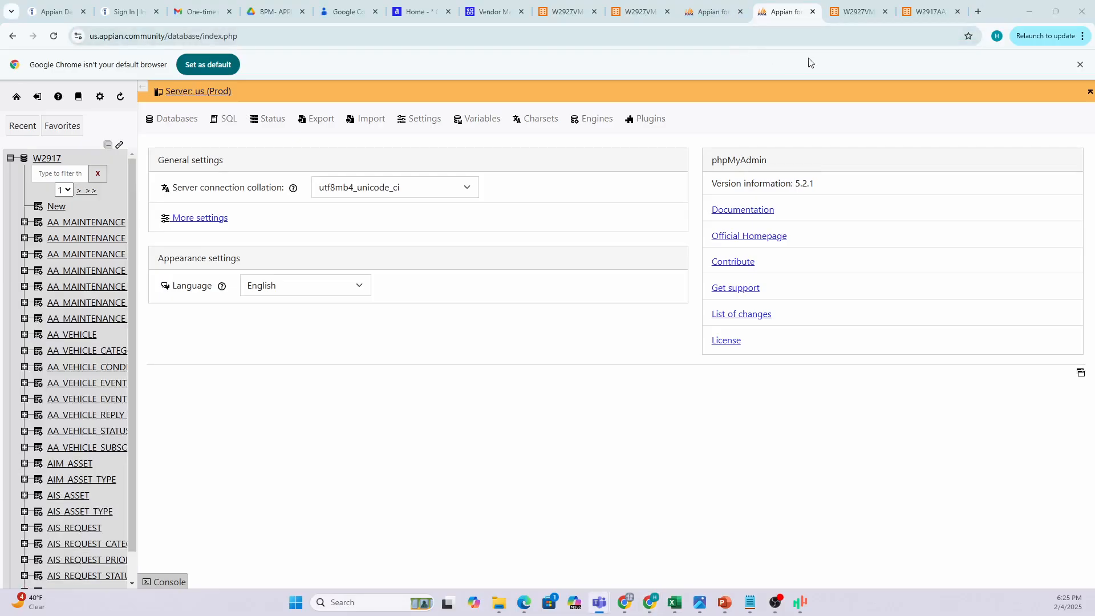
pyautogui.click(720, 35)
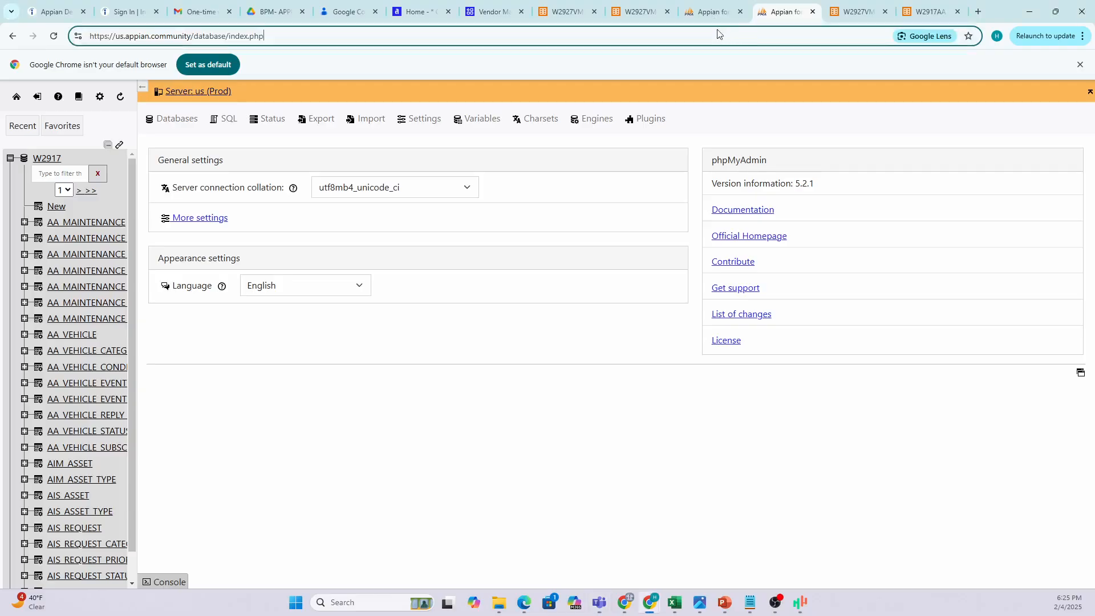
pyautogui.moveTo(1010, 9); pyautogui.dragTo(851, 77)
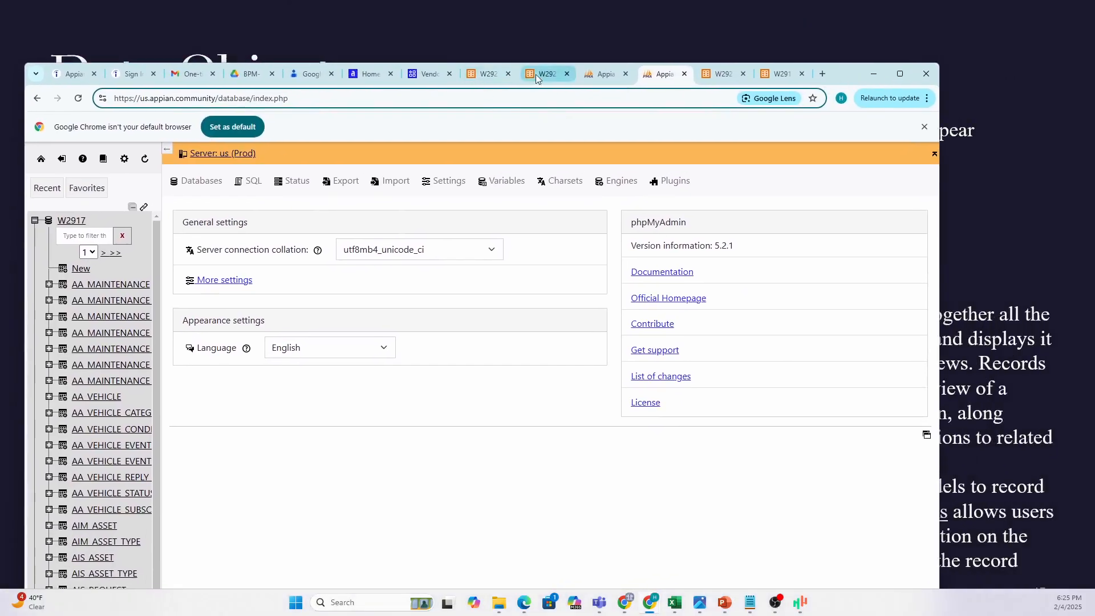
pyautogui.click(488, 75)
pyautogui.click(894, 71)
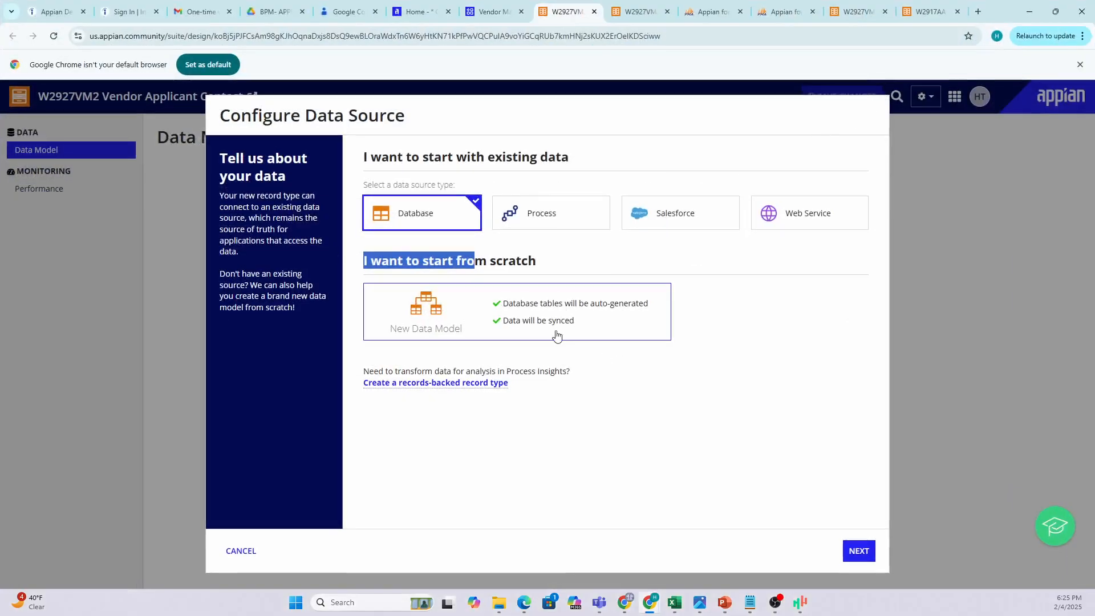
# Start a New Data Model on the W2917 data source and advance to the field list.
pyautogui.click(775, 342)
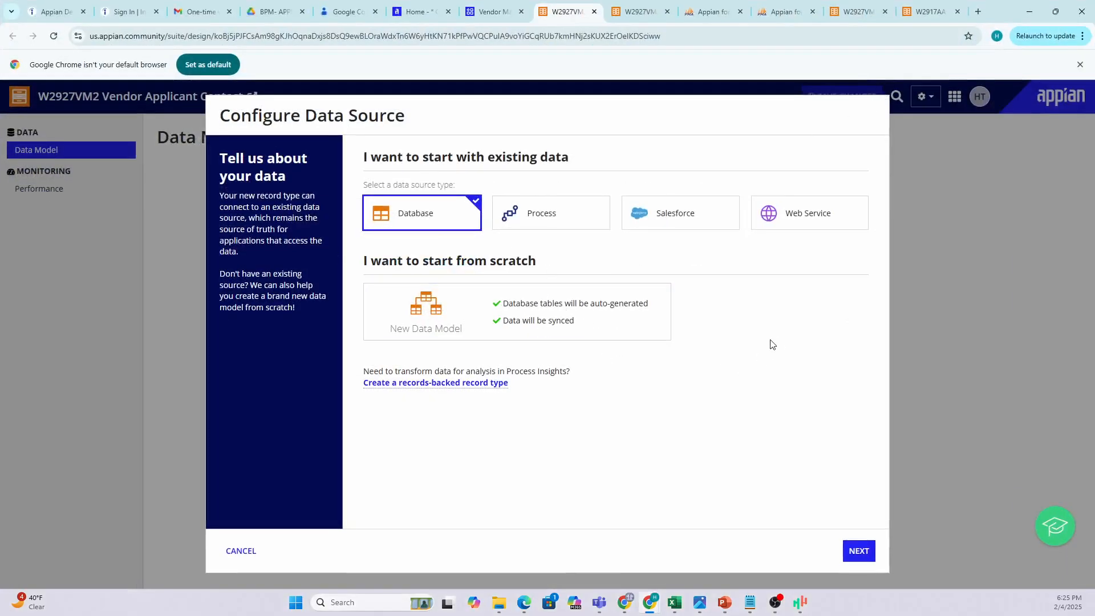
pyautogui.click(481, 318)
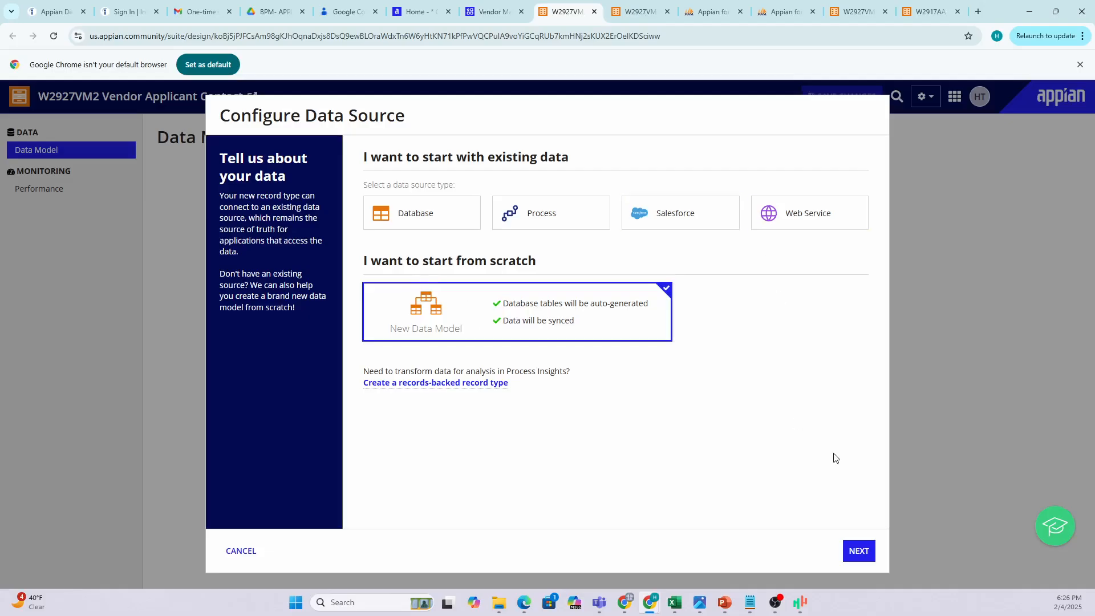
pyautogui.click(851, 550)
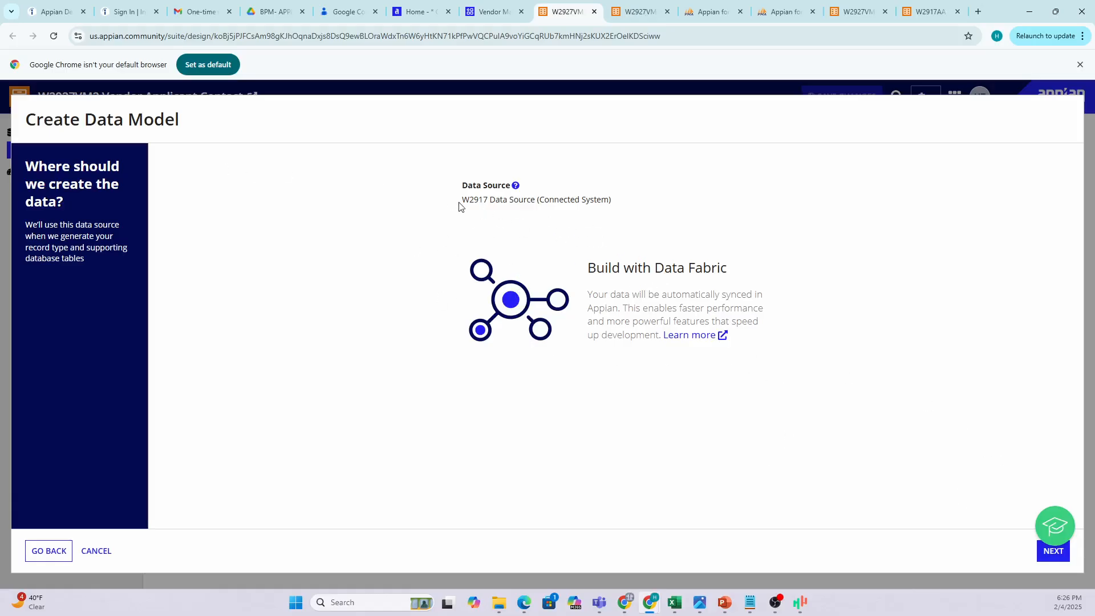
pyautogui.moveTo(460, 204); pyautogui.dragTo(595, 197)
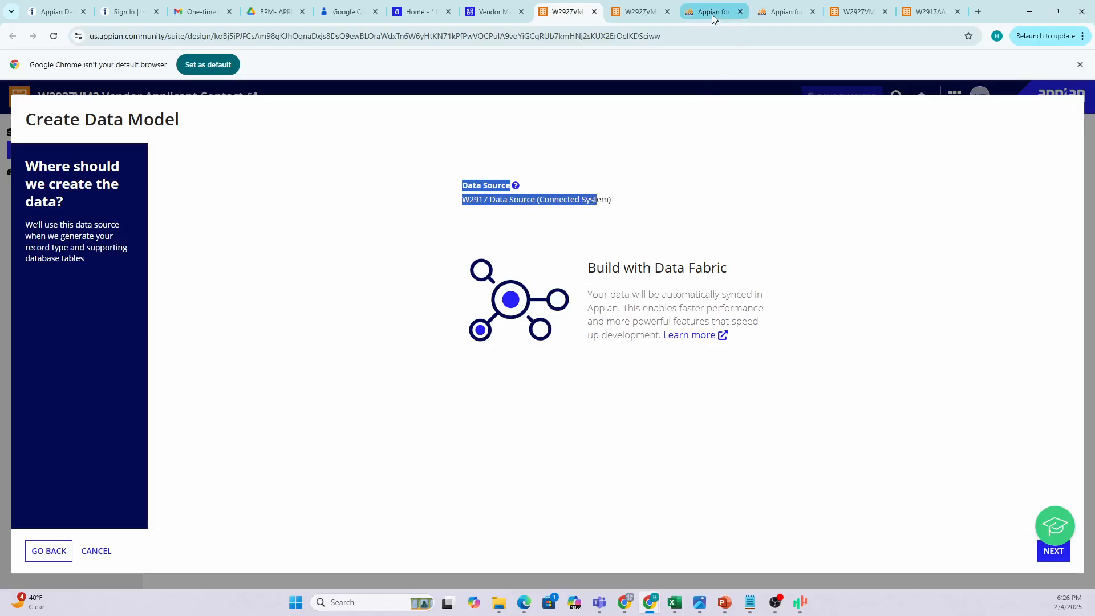
pyautogui.moveTo(713, 15)
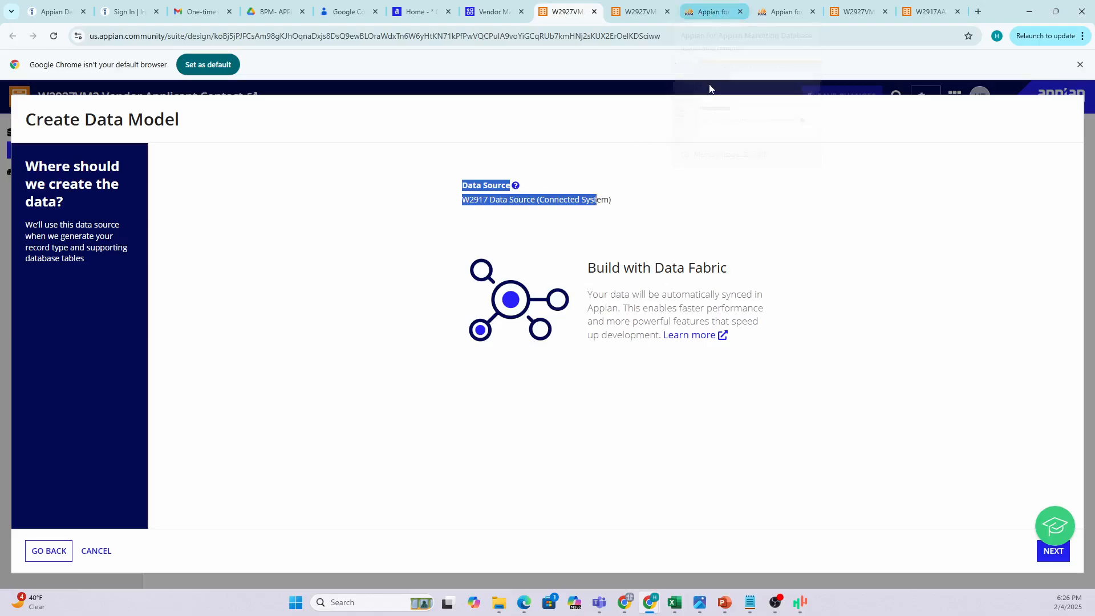
pyautogui.click(1054, 550)
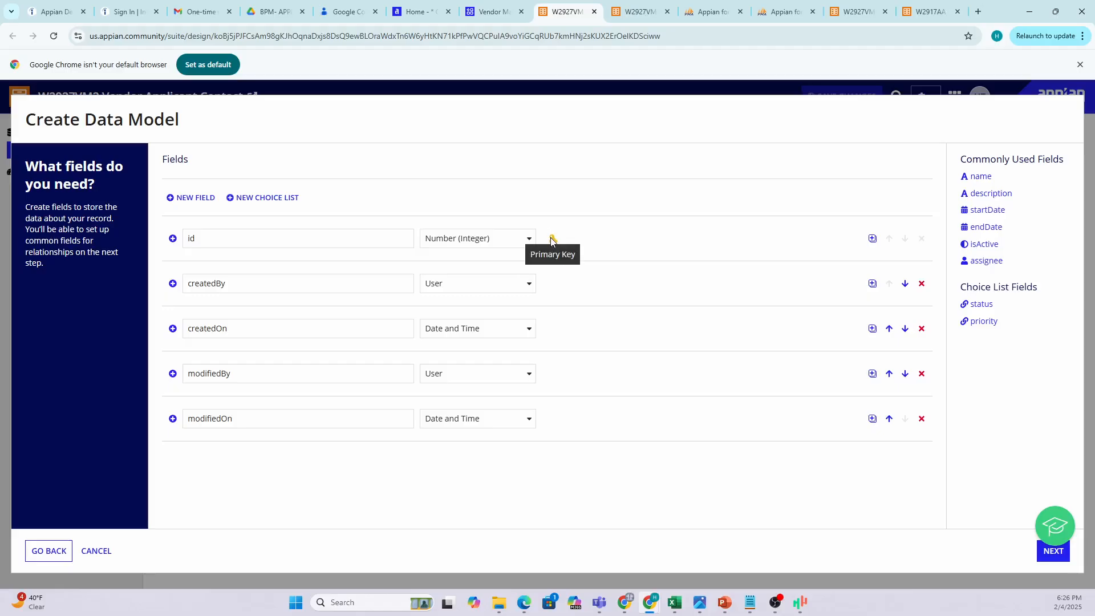
# Rename the id primary key field to vendorApplicantContactd.
pyautogui.click(192, 238)
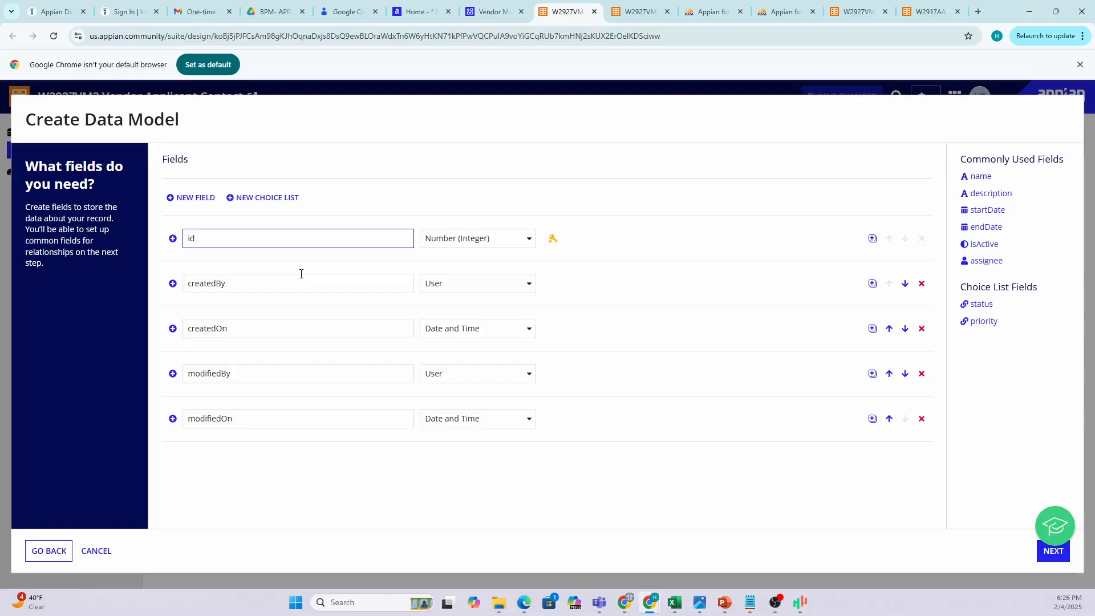
pyautogui.write('vendorApplicantContaxct')
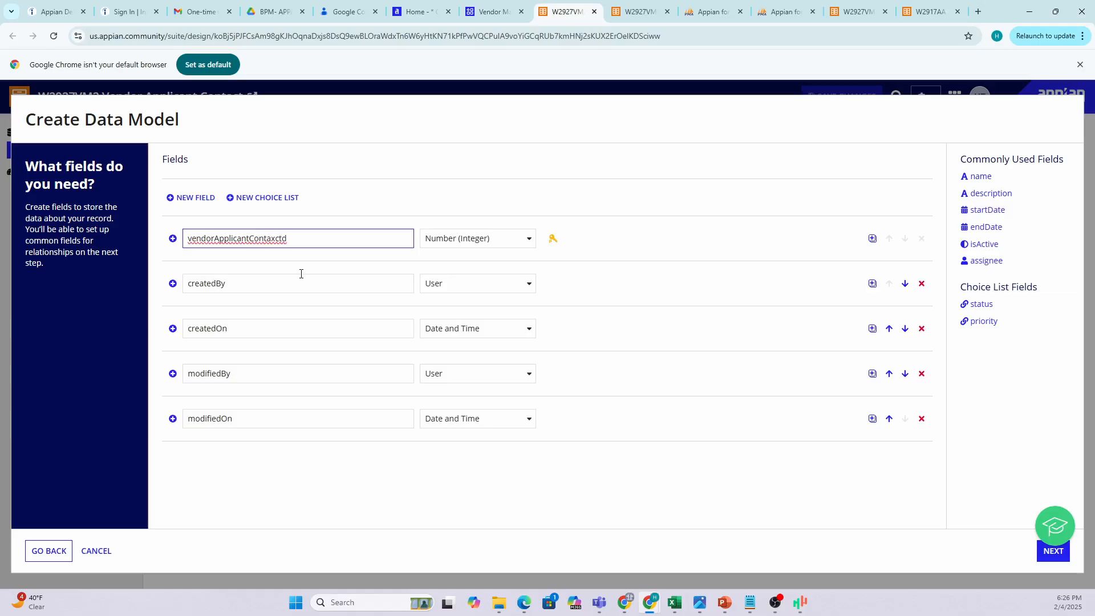
pyautogui.press('BackSpace')
pyautogui.press('BackSpace')
pyautogui.click(280, 256)
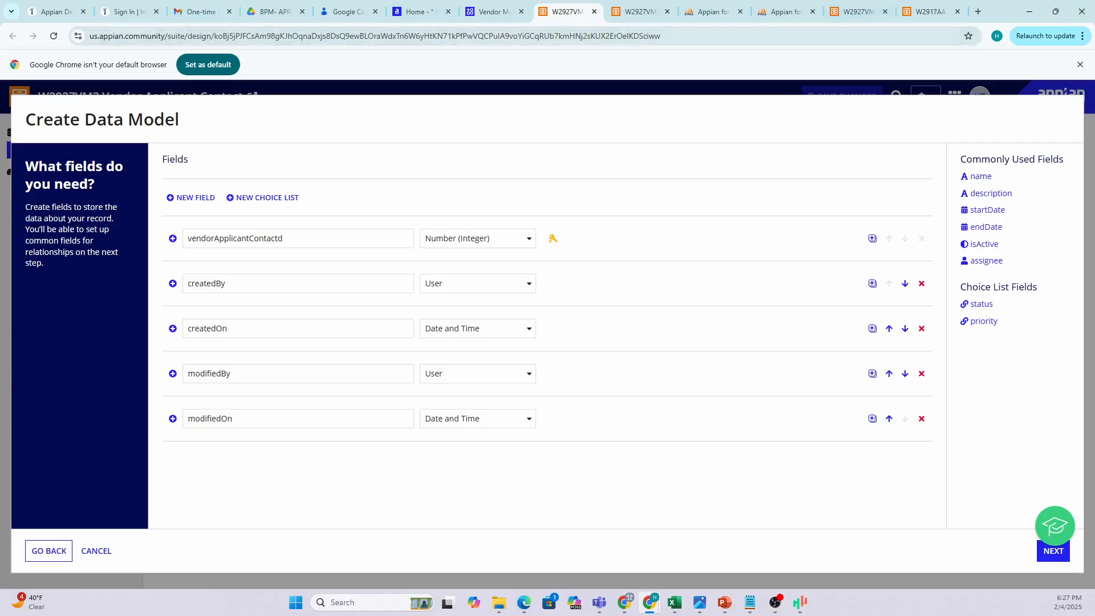
# Glance at the Notepad notes, then bring the Appian wizard back to the front.
pyautogui.hotkey('alt', 'Tab')
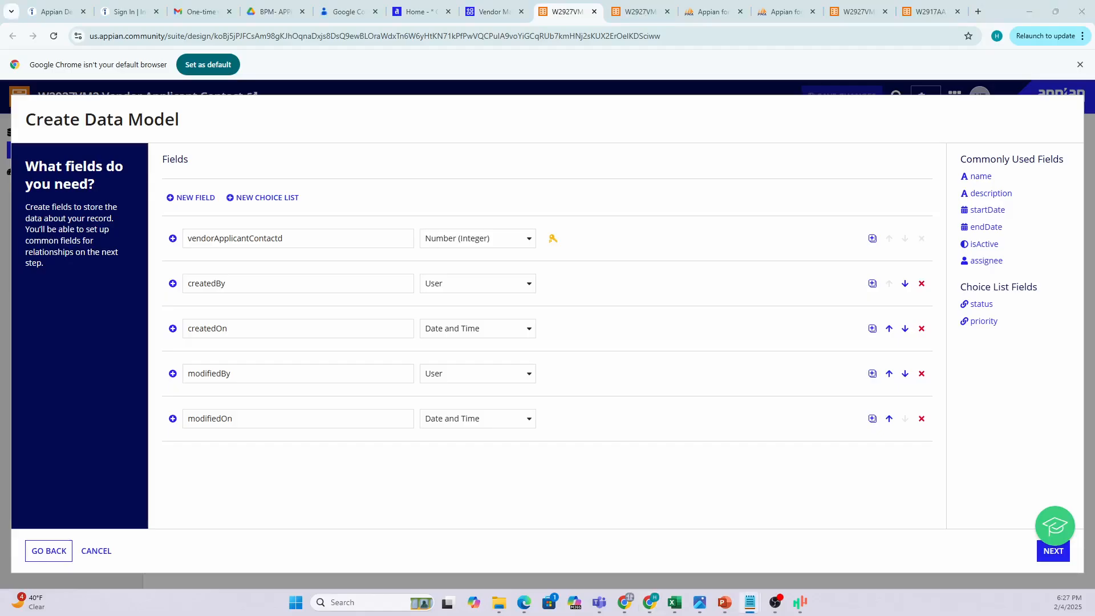
pyautogui.moveTo(0, 150); pyautogui.dragTo(1022, 113)
pyautogui.click(650, 603)
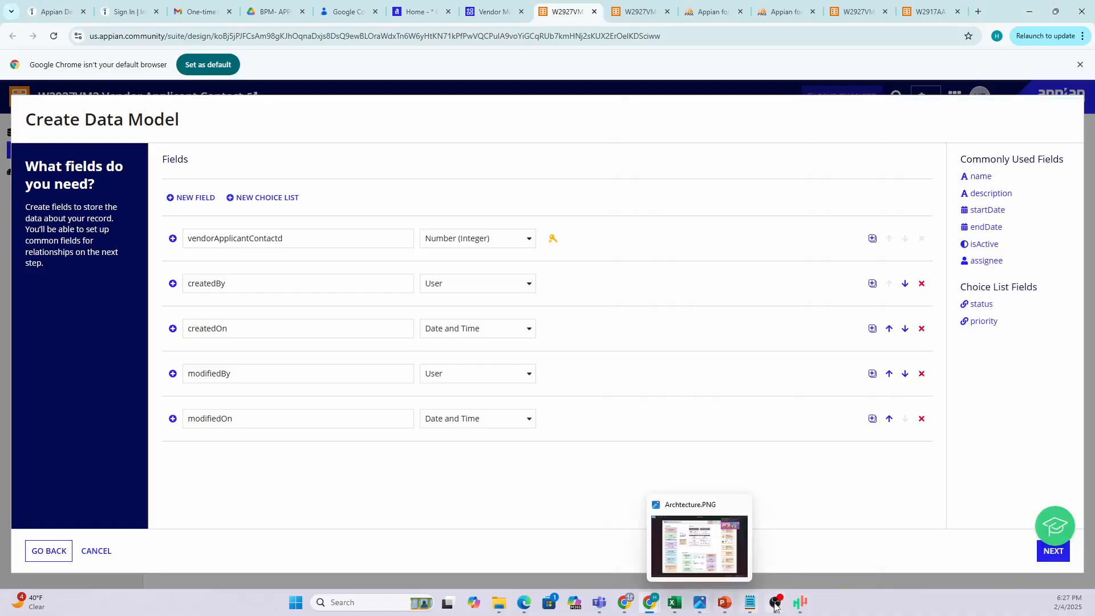
# Bring up the Vendor management notes in Notepad.
pyautogui.moveTo(646, 603)
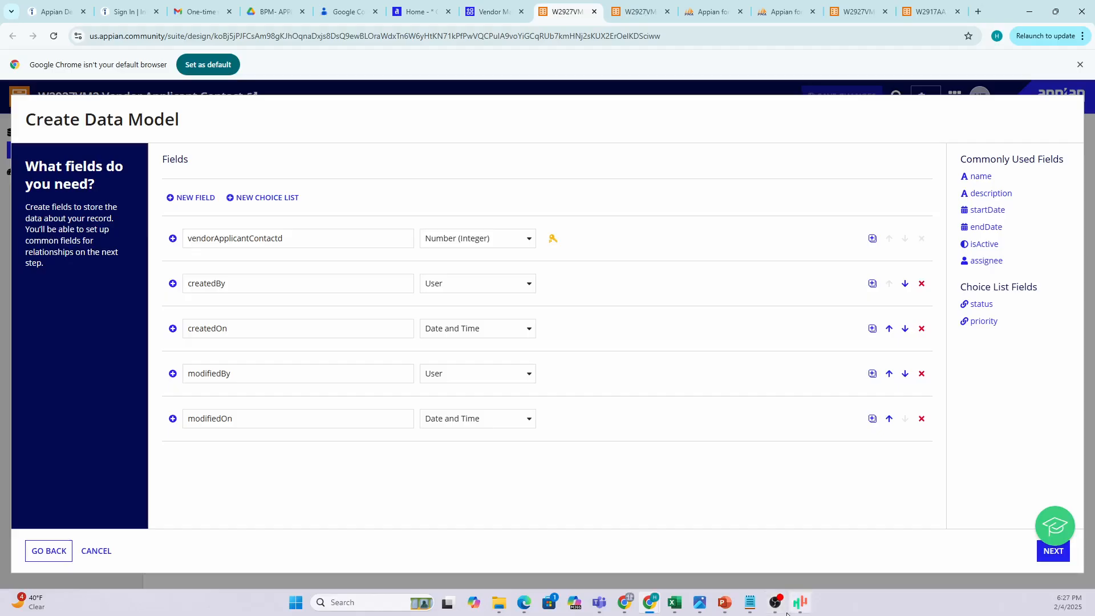
pyautogui.click(746, 612)
pyautogui.click(813, 549)
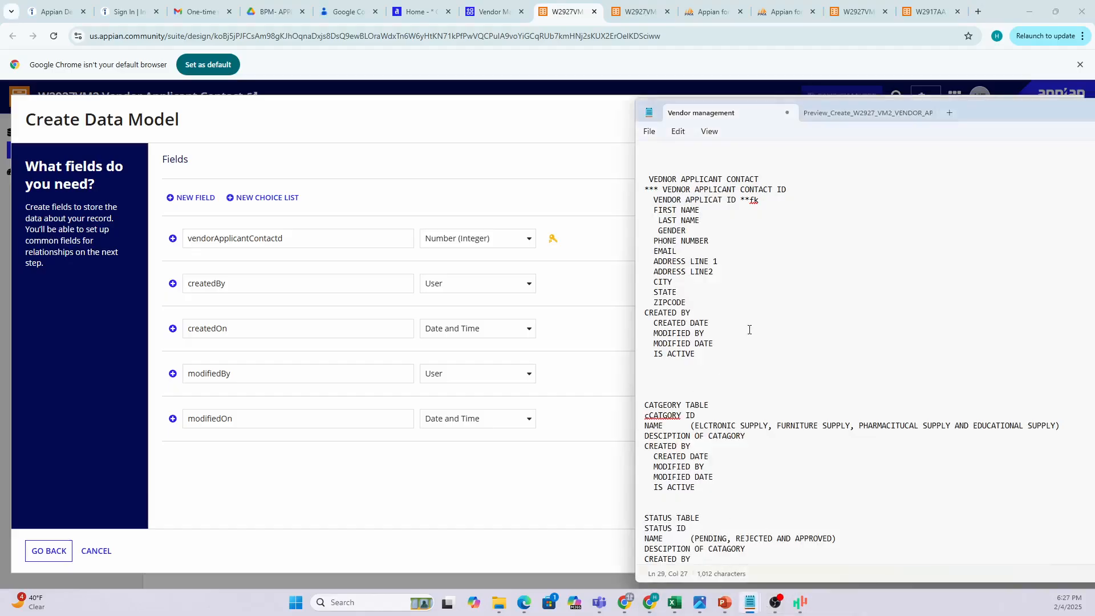
pyautogui.scroll(2, 749, 330)
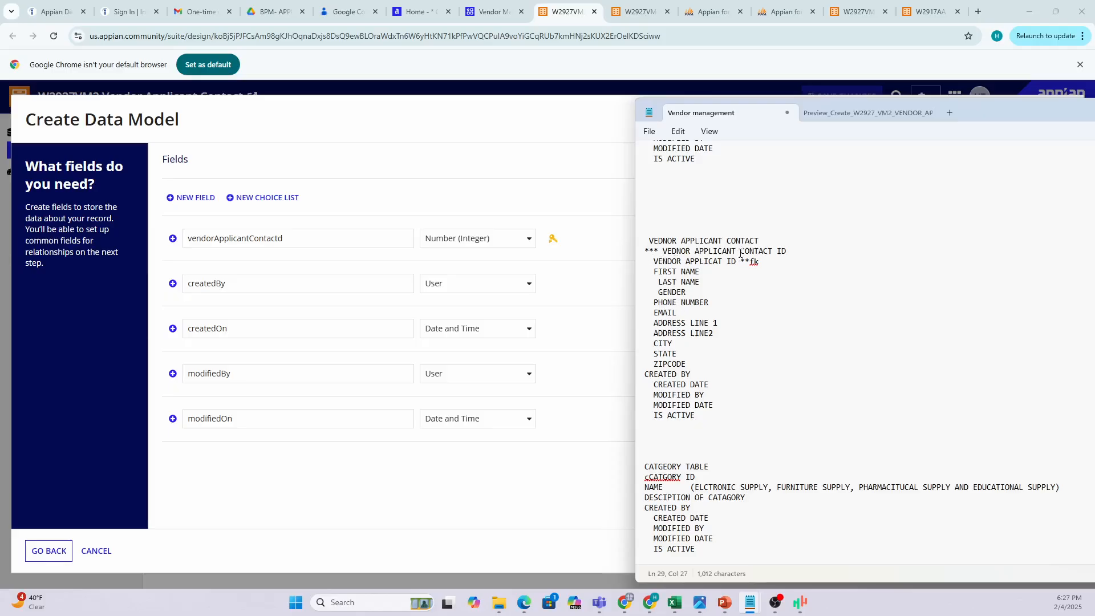
# Check the contact table's ID and its foreign key to the vendor applicant ID in the notes.
pyautogui.moveTo(785, 251); pyautogui.dragTo(737, 262)
pyautogui.scroll(6, 697, 281)
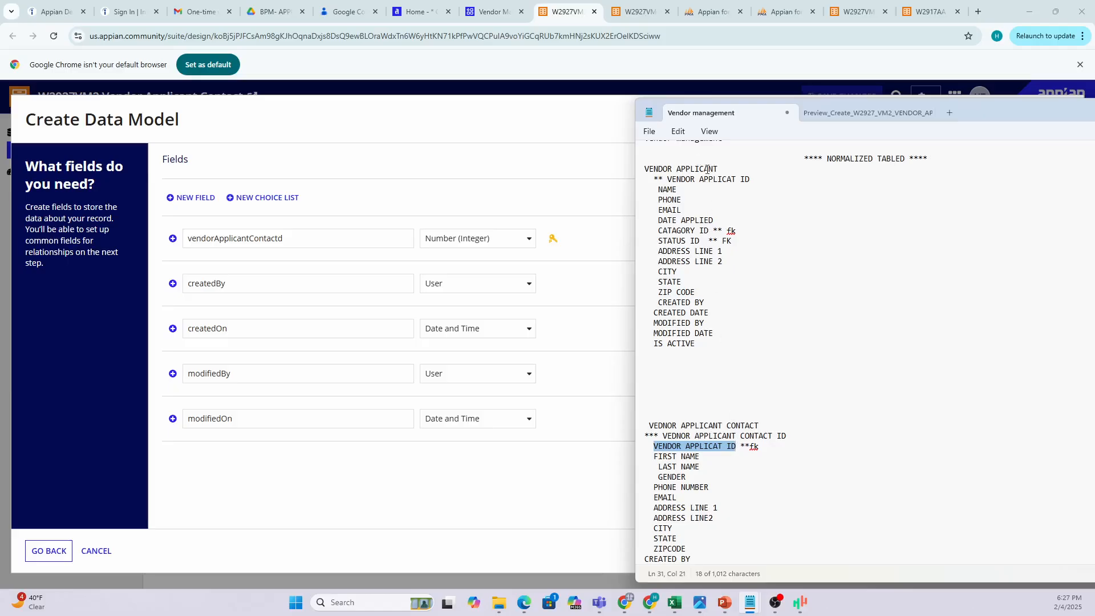
pyautogui.click(679, 190)
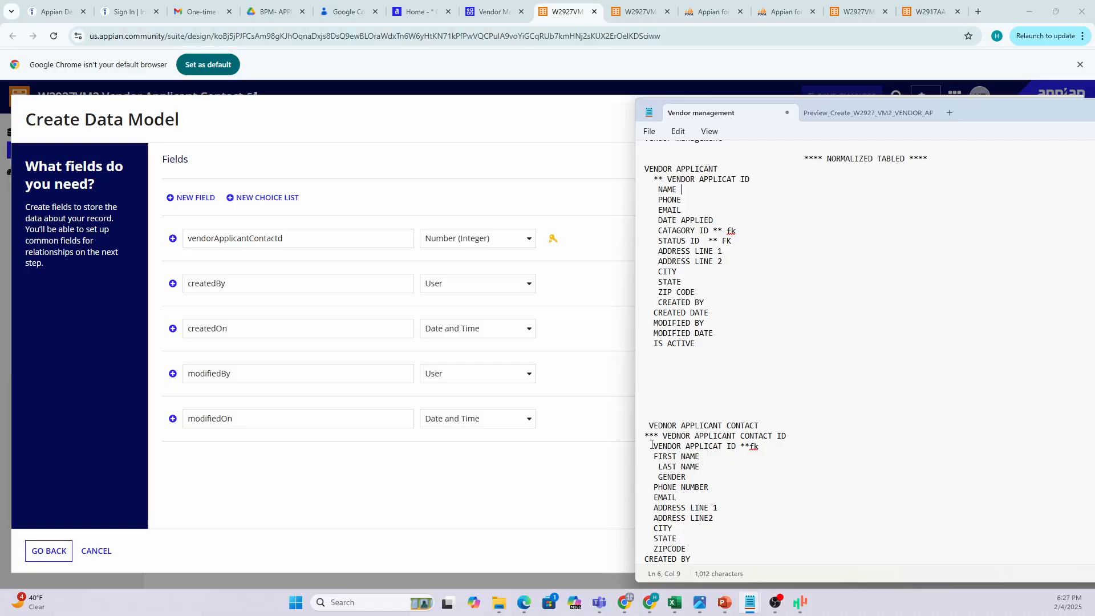
pyautogui.moveTo(654, 446); pyautogui.dragTo(760, 448)
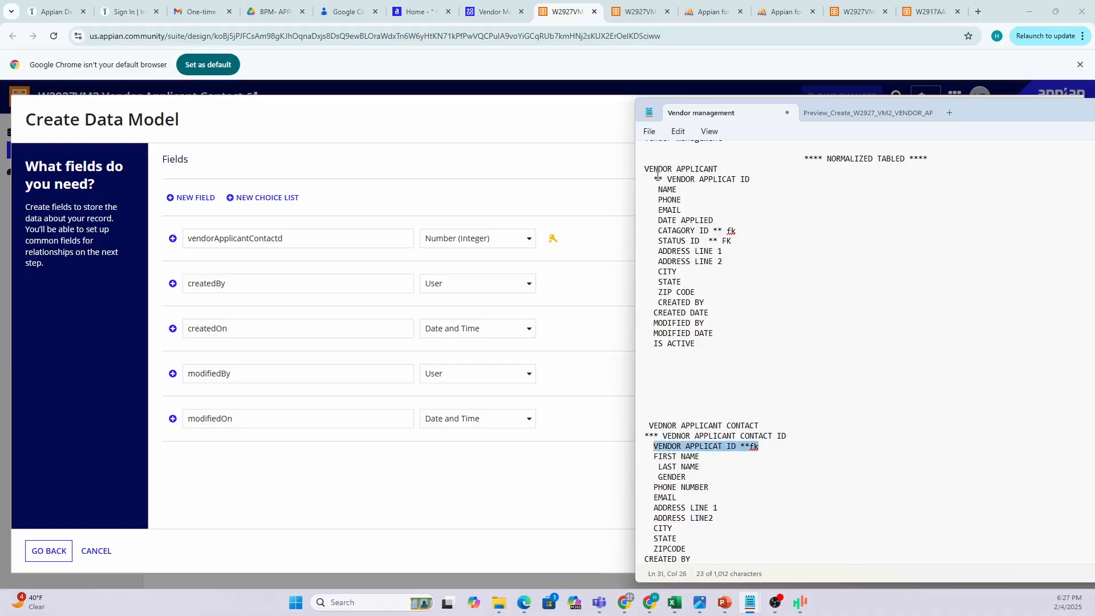
pyautogui.moveTo(658, 179); pyautogui.dragTo(754, 179)
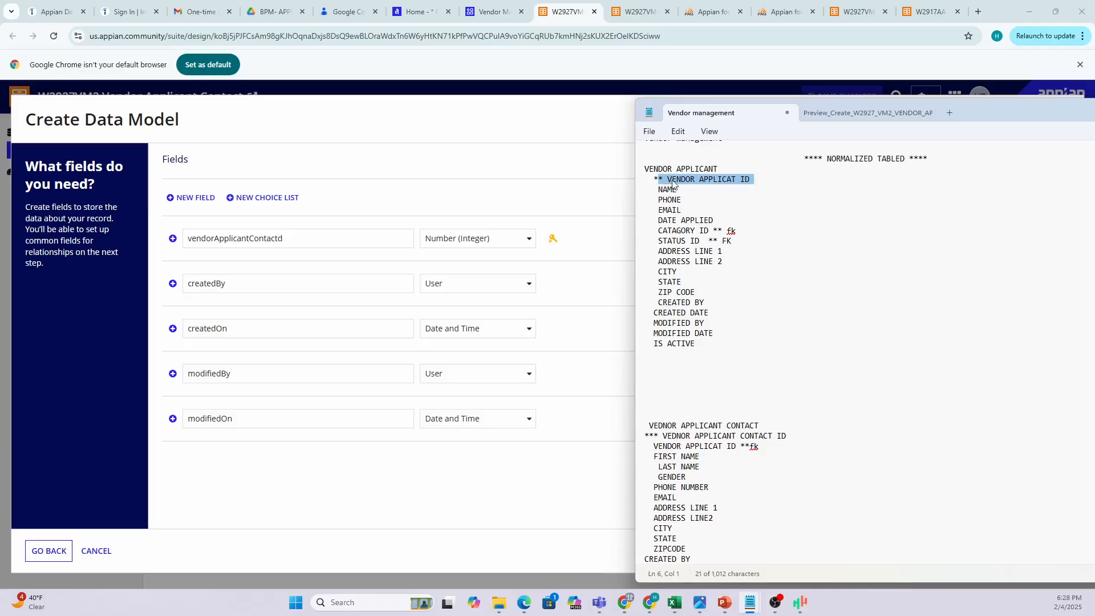
pyautogui.moveTo(653, 446); pyautogui.dragTo(767, 449)
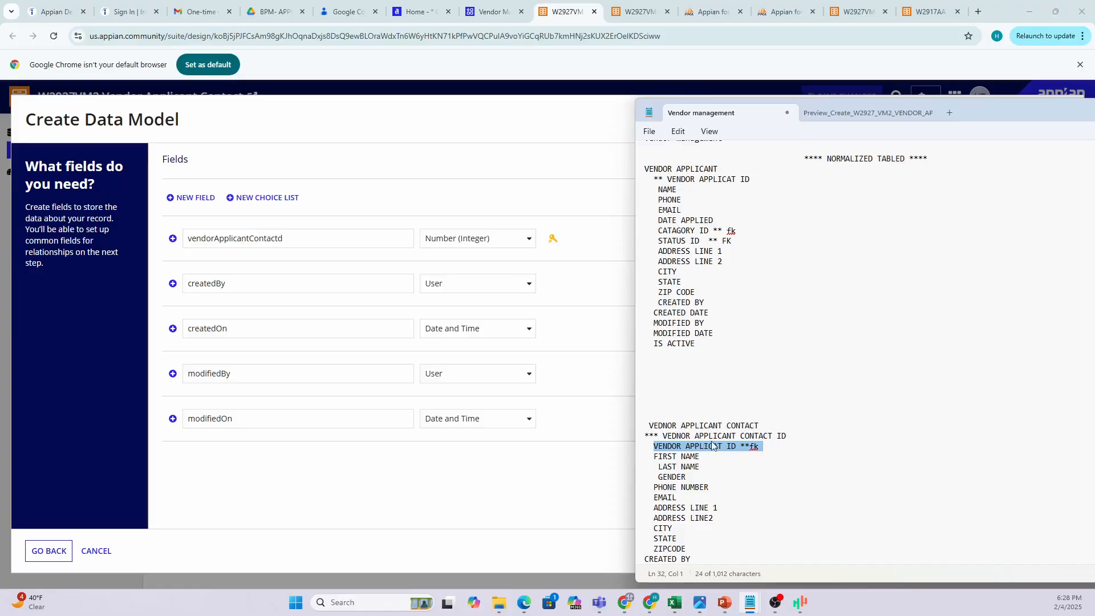
pyautogui.click(669, 435)
# Review the contact columns in the notes: ID, foreign key, name, gender, email, city, zipcode.
pyautogui.moveTo(668, 436); pyautogui.dragTo(805, 444)
pyautogui.moveTo(654, 446); pyautogui.dragTo(771, 450)
pyautogui.moveTo(659, 459); pyautogui.dragTo(691, 461)
pyautogui.click(680, 479)
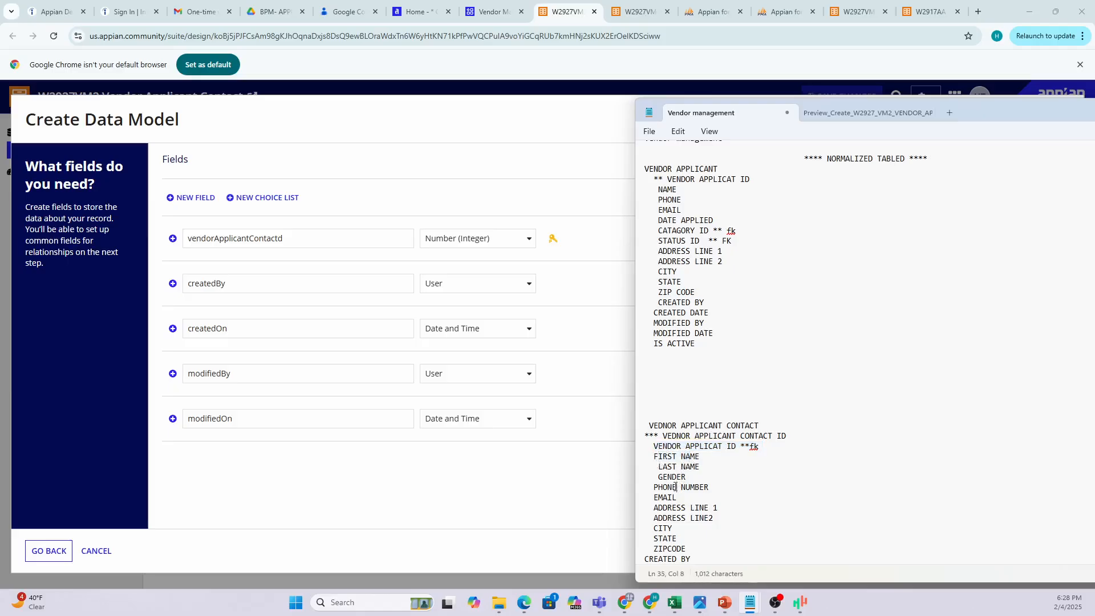
pyautogui.click(668, 497)
pyautogui.scroll(-1, 668, 512)
pyautogui.click(663, 488)
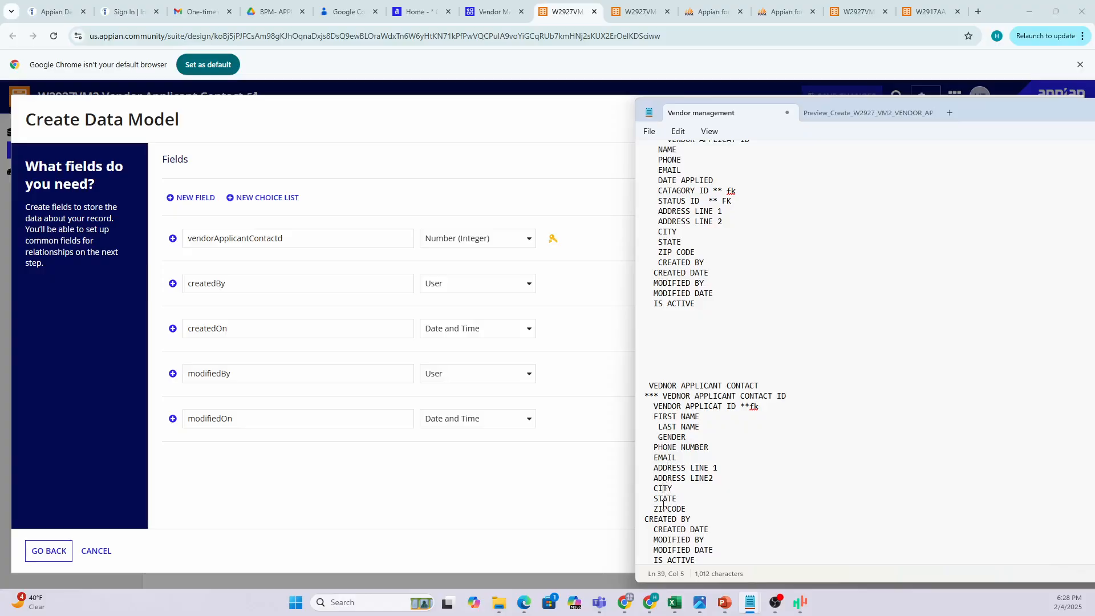
pyautogui.click(664, 508)
pyautogui.scroll(-2, 672, 515)
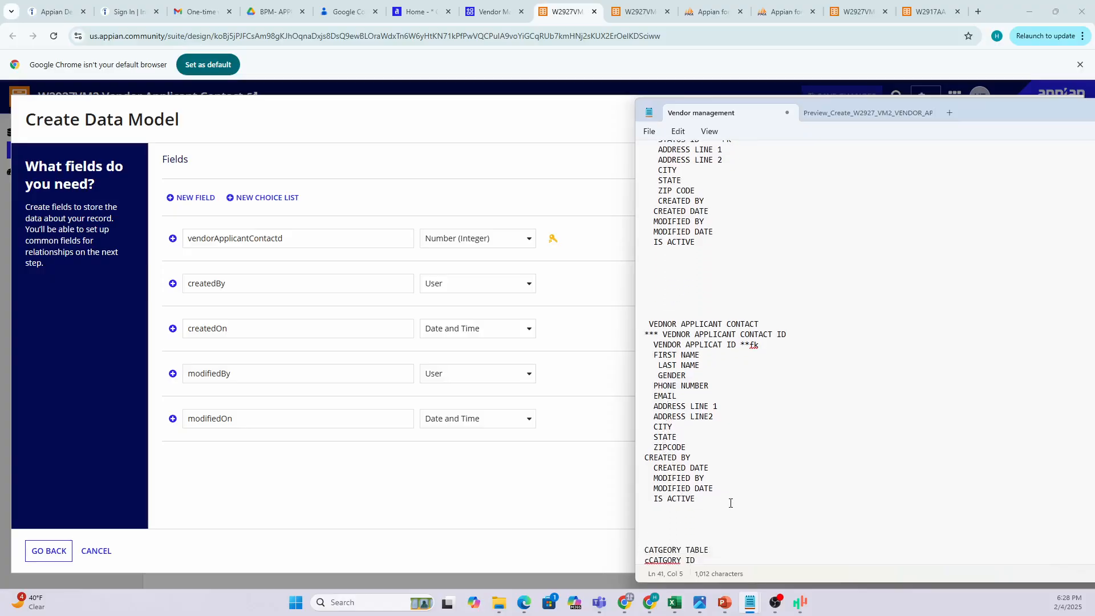
# Deselect the IS ACTIVE line and move the notes aside to reveal the field list.
pyautogui.moveTo(700, 498); pyautogui.dragTo(638, 498)
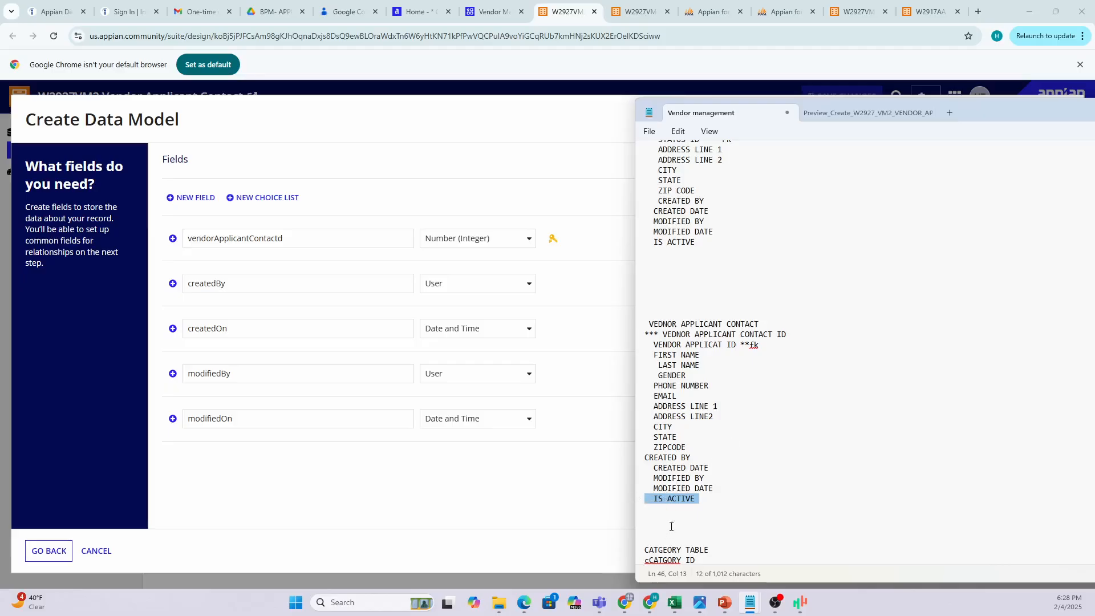
pyautogui.click(667, 499)
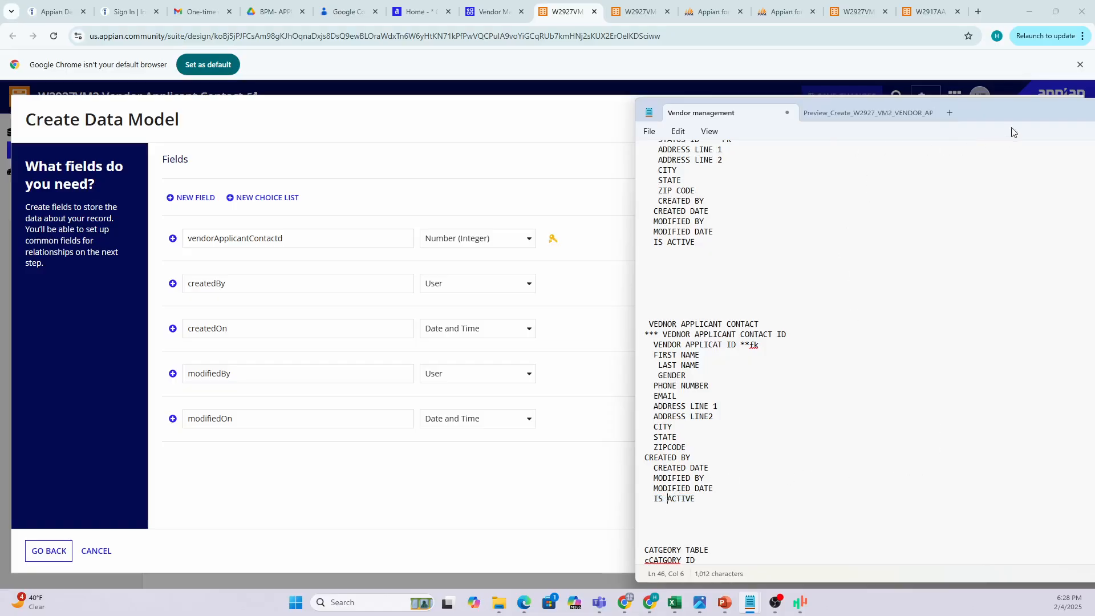
pyautogui.moveTo(1018, 114); pyautogui.dragTo(1094, 211)
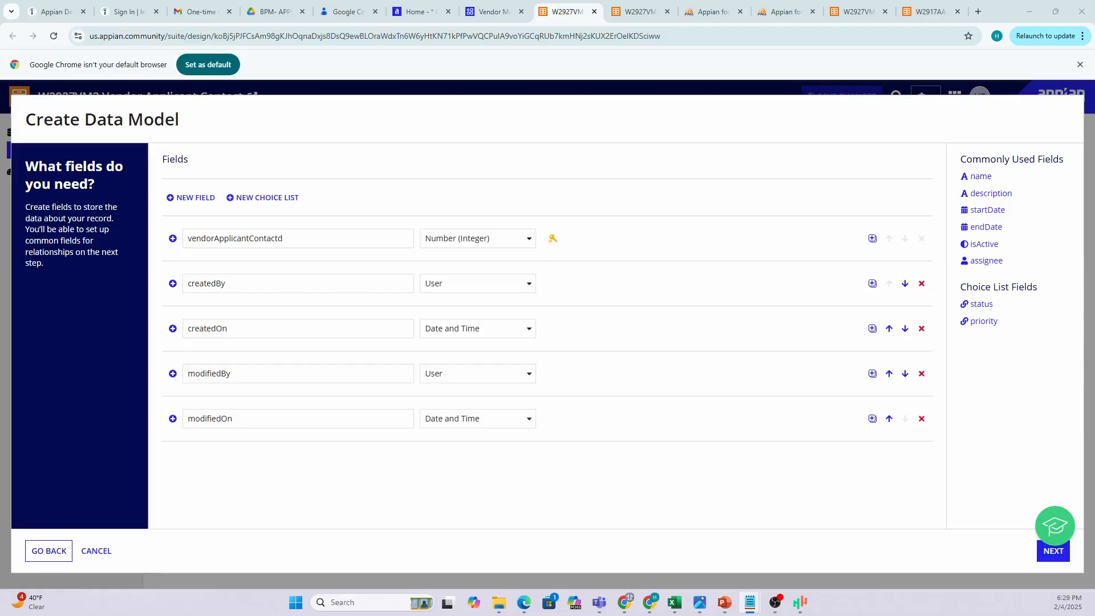
# Add a vednorApplicantId field with type Number (Integer).
pyautogui.click(197, 203)
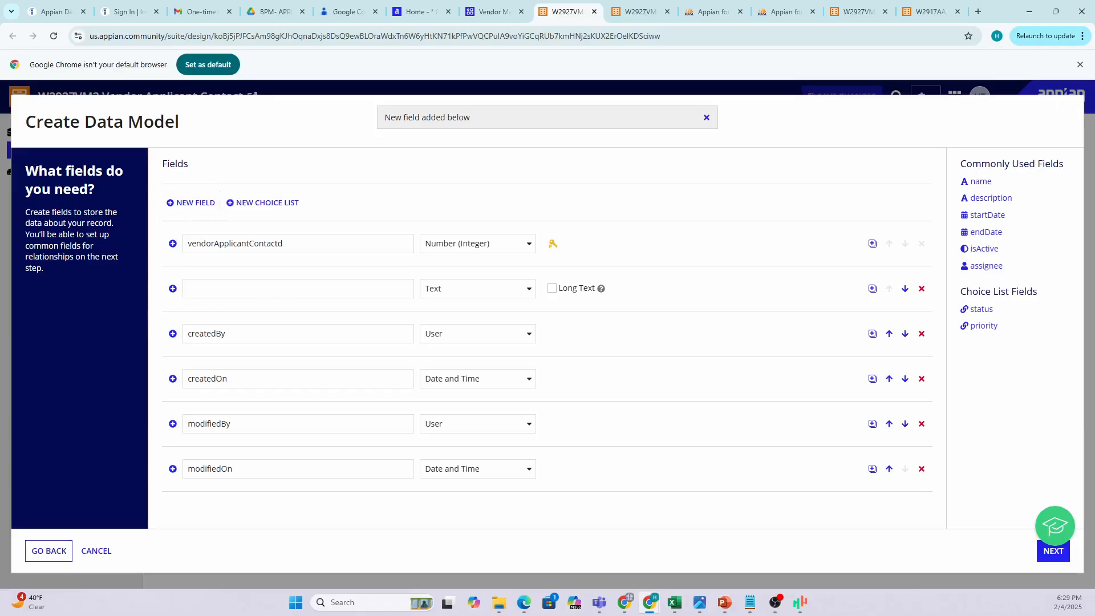
pyautogui.click(221, 293)
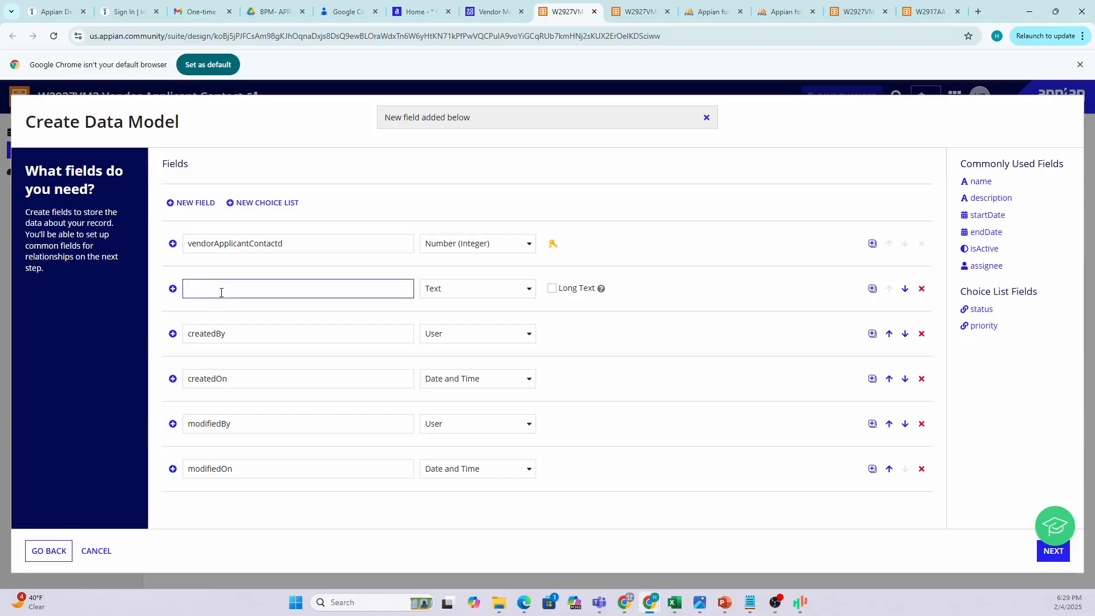
pyautogui.write('vednorApplicantId')
pyautogui.click(251, 312)
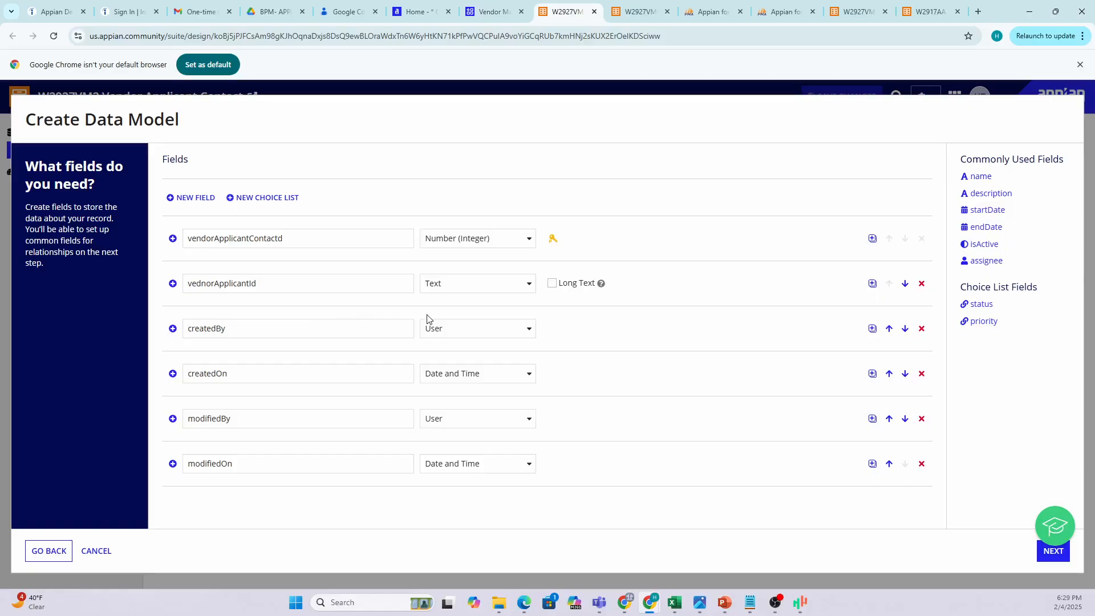
pyautogui.click(180, 203)
pyautogui.click(519, 290)
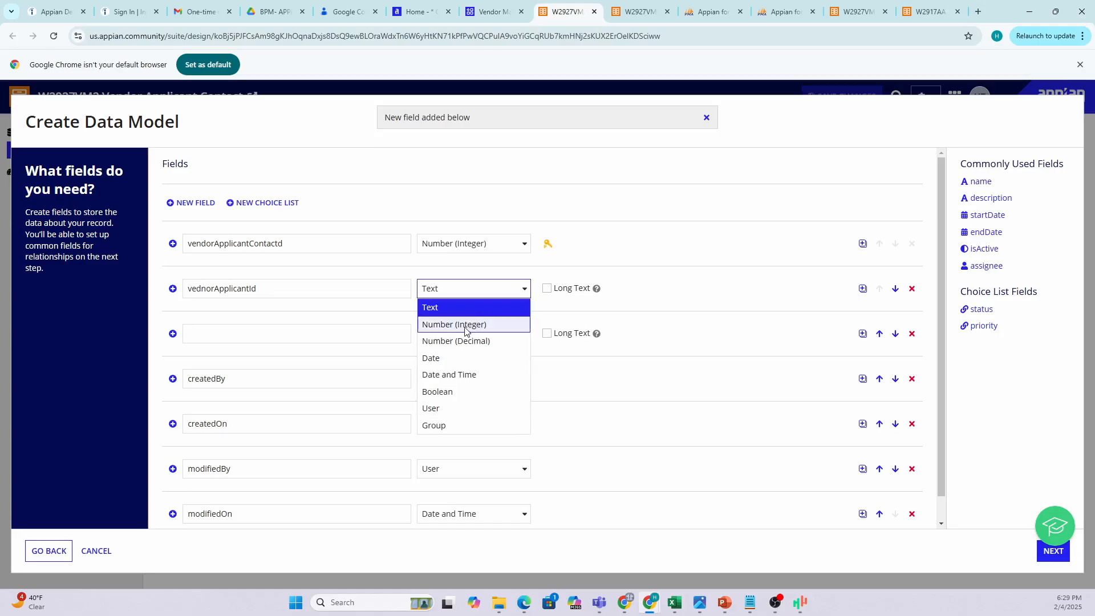
pyautogui.click(471, 325)
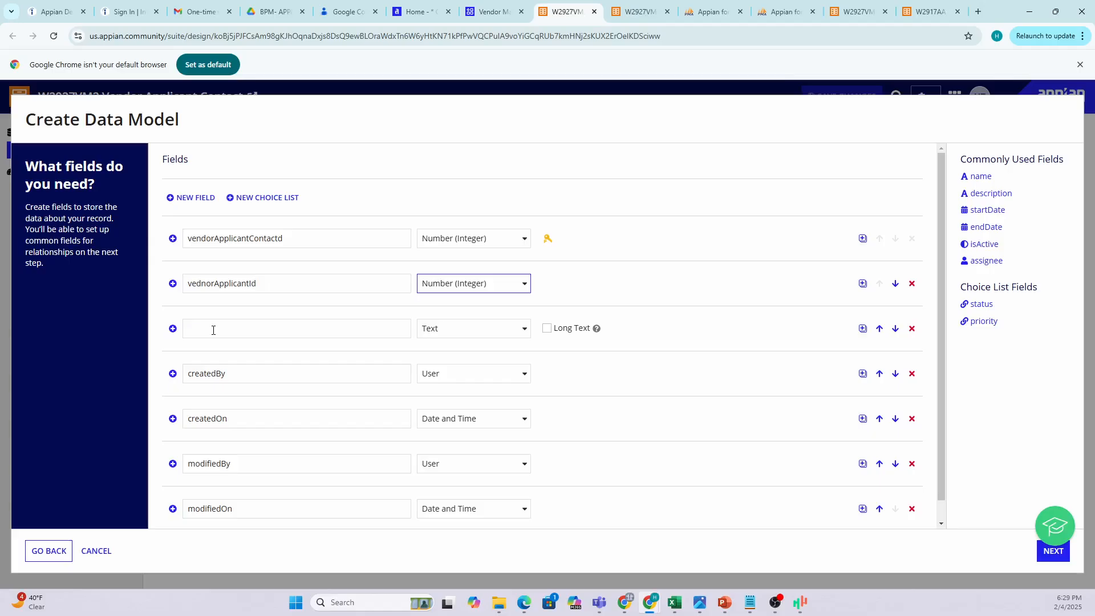
# Name the next new Text field firstName.
pyautogui.click(214, 331)
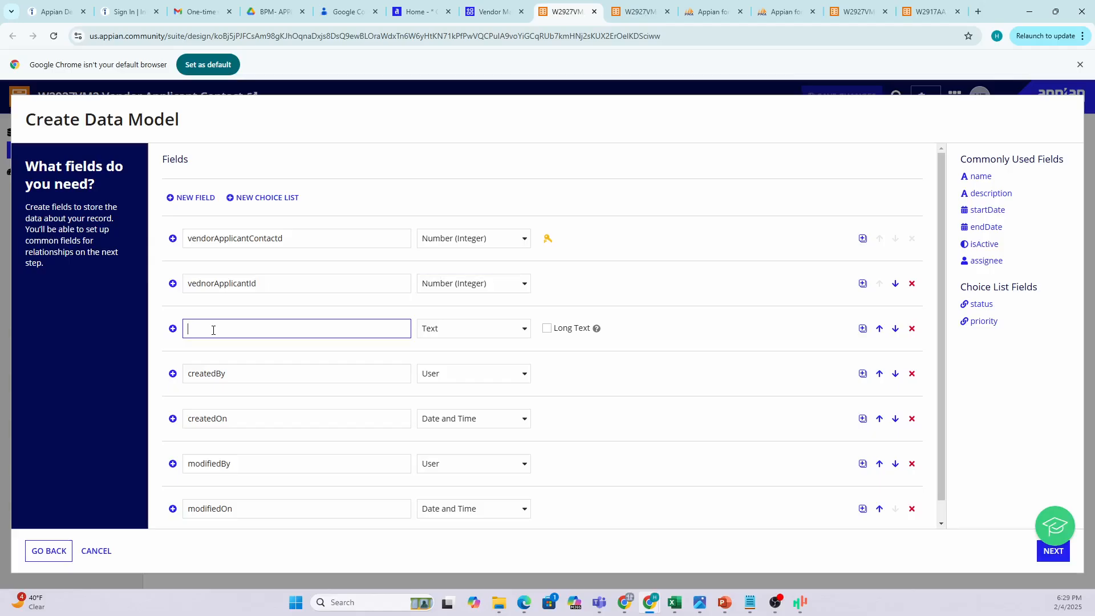
pyautogui.write('firstName')
pyautogui.click(193, 344)
pyautogui.click(190, 331)
pyautogui.click(190, 239)
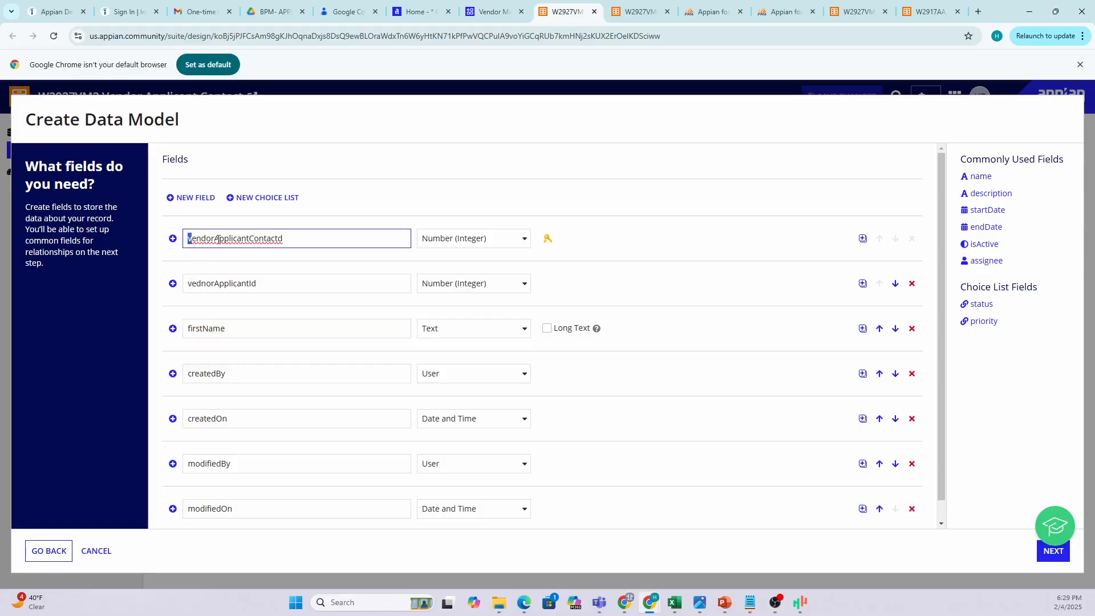
pyautogui.moveTo(215, 238); pyautogui.dragTo(219, 238)
pyautogui.moveTo(249, 238)
pyautogui.mouseDown()
pyautogui.moveTo(266, 238)
pyautogui.moveTo(253, 238)
pyautogui.mouseUp()
pyautogui.click(198, 240)
pyautogui.moveTo(185, 240); pyautogui.dragTo(284, 239)
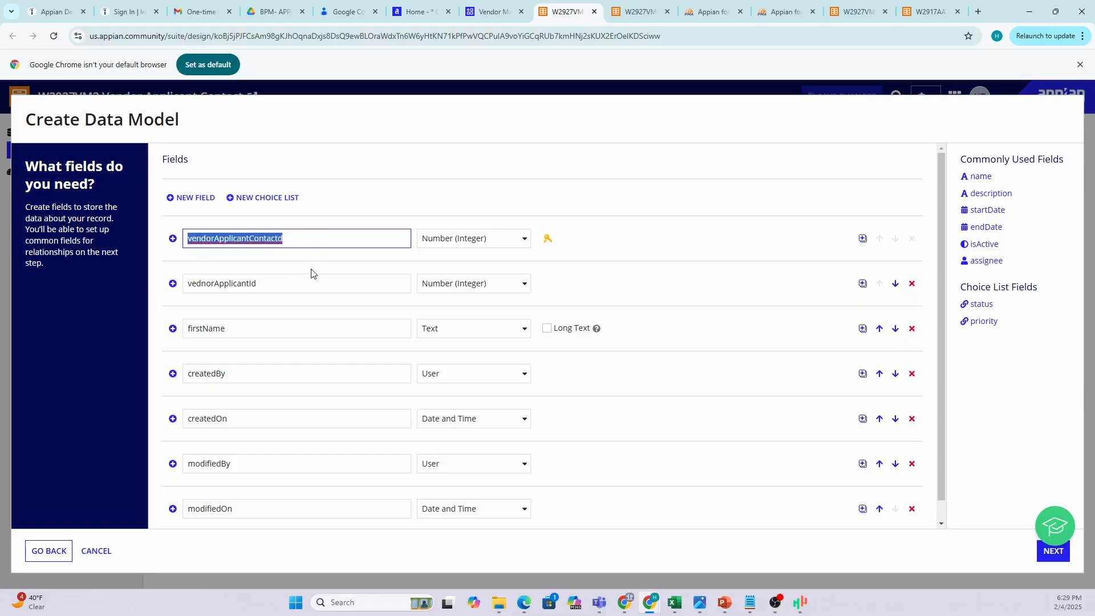
pyautogui.click(261, 285)
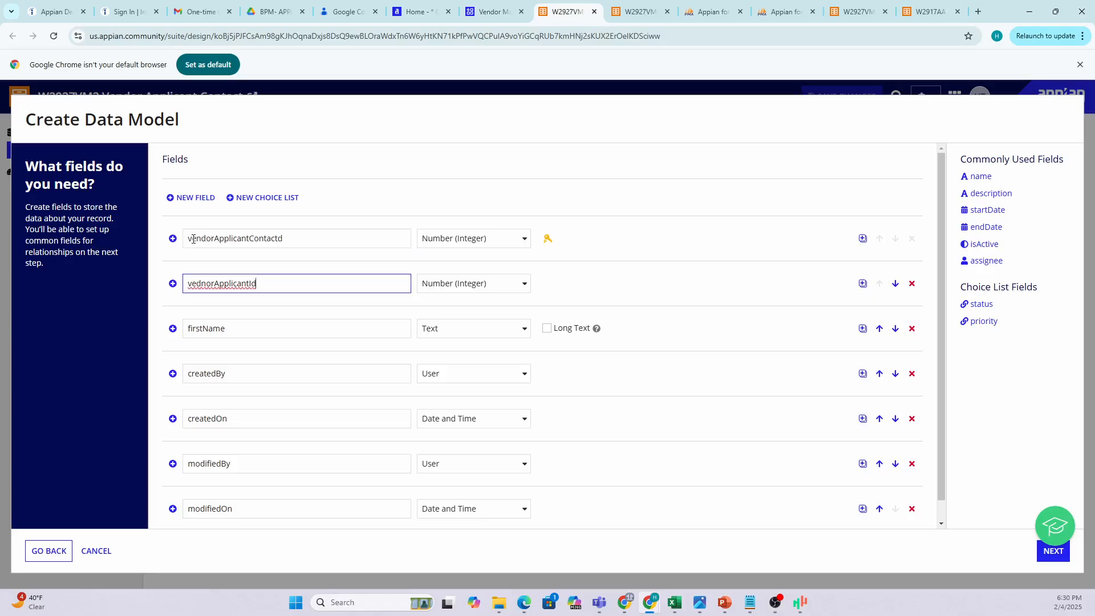
pyautogui.moveTo(194, 239); pyautogui.dragTo(187, 242)
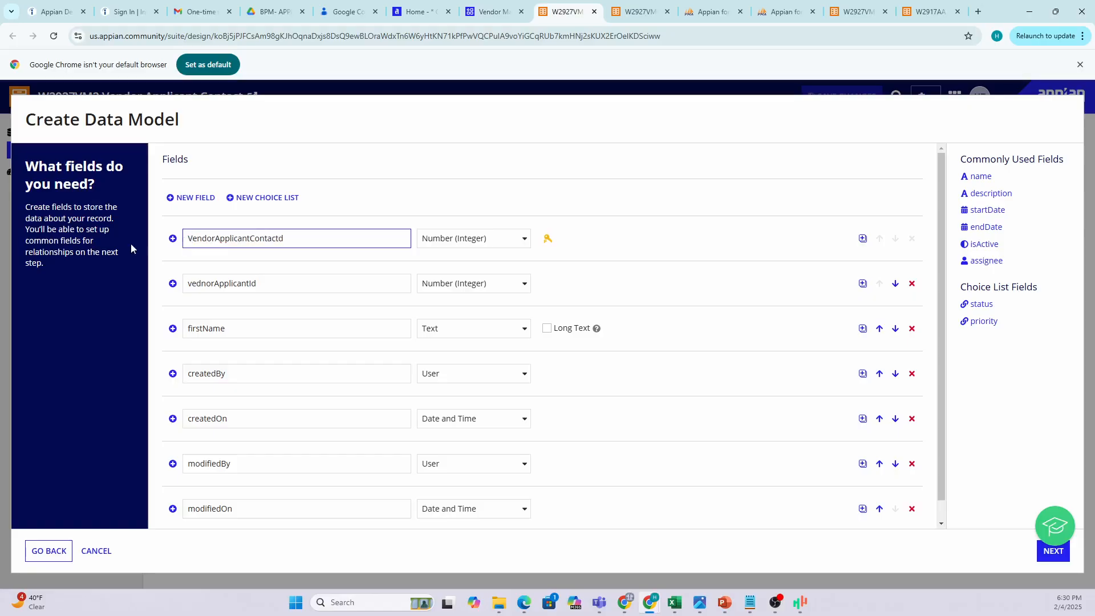
pyautogui.write('V')
pyautogui.press('BackSpace')
pyautogui.write('c')
pyautogui.press('BackSpace')
pyautogui.write('v')
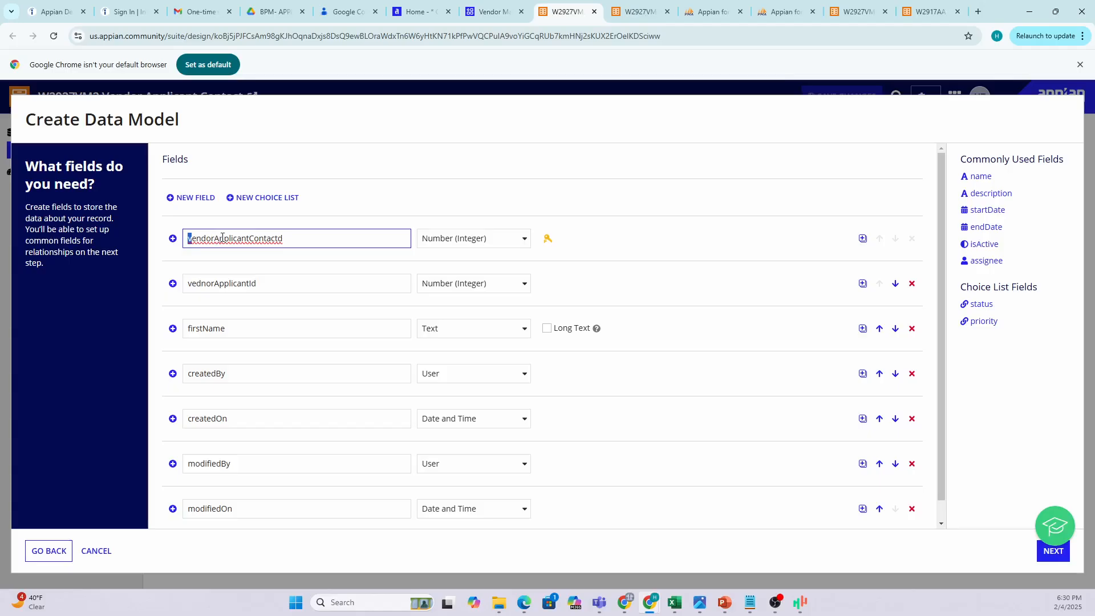
pyautogui.moveTo(220, 238); pyautogui.dragTo(214, 237)
# Add lastName and gender Text fields below firstName.
pyautogui.click(187, 212)
pyautogui.click(198, 377)
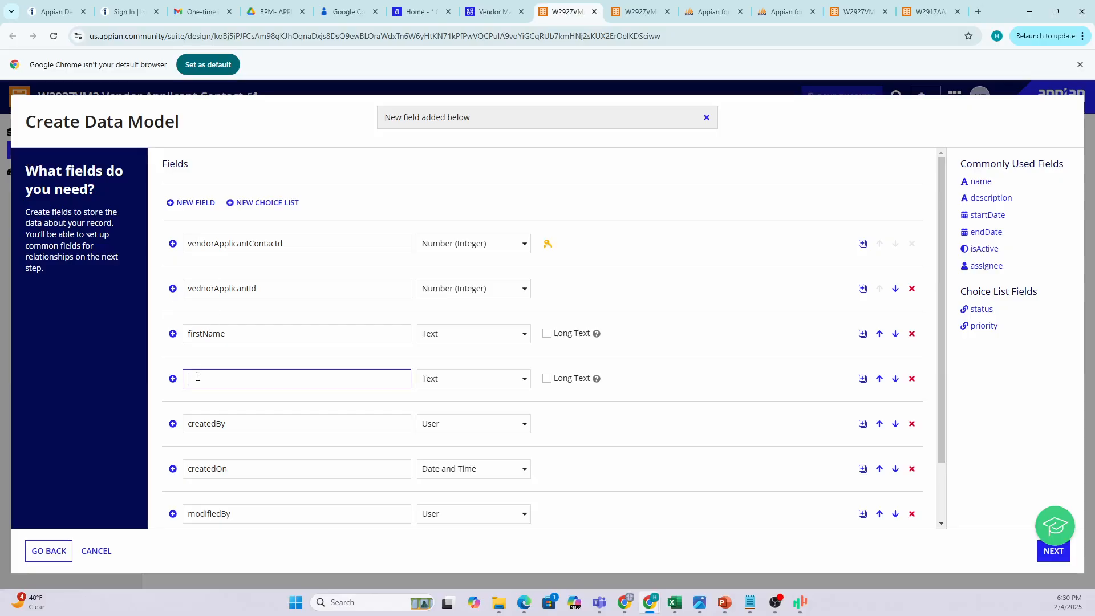
pyautogui.write('lastName')
pyautogui.click(189, 207)
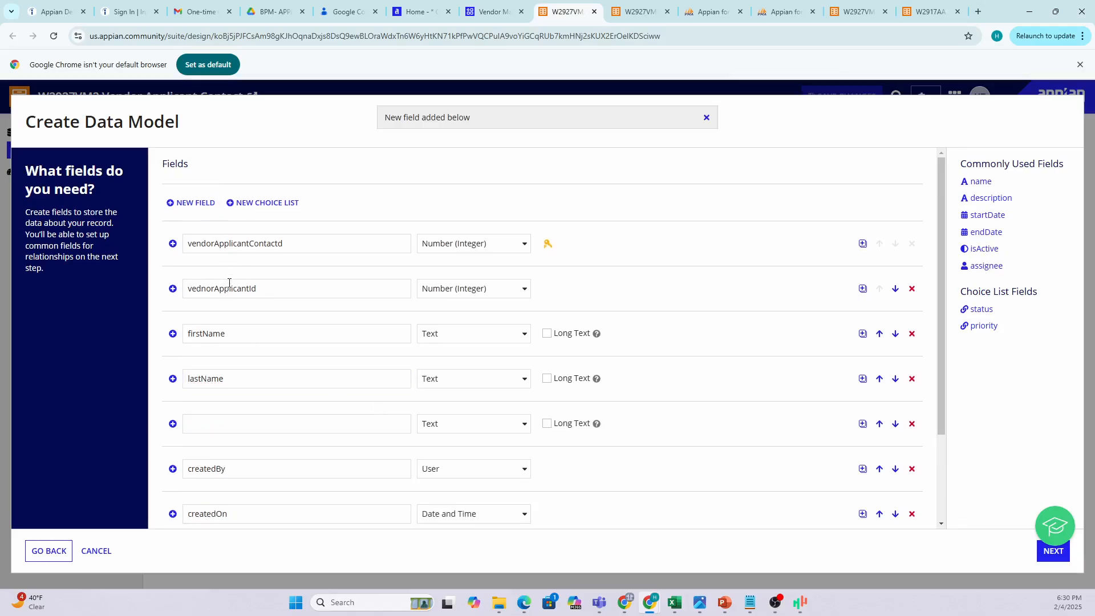
pyautogui.scroll(-1, 268, 359)
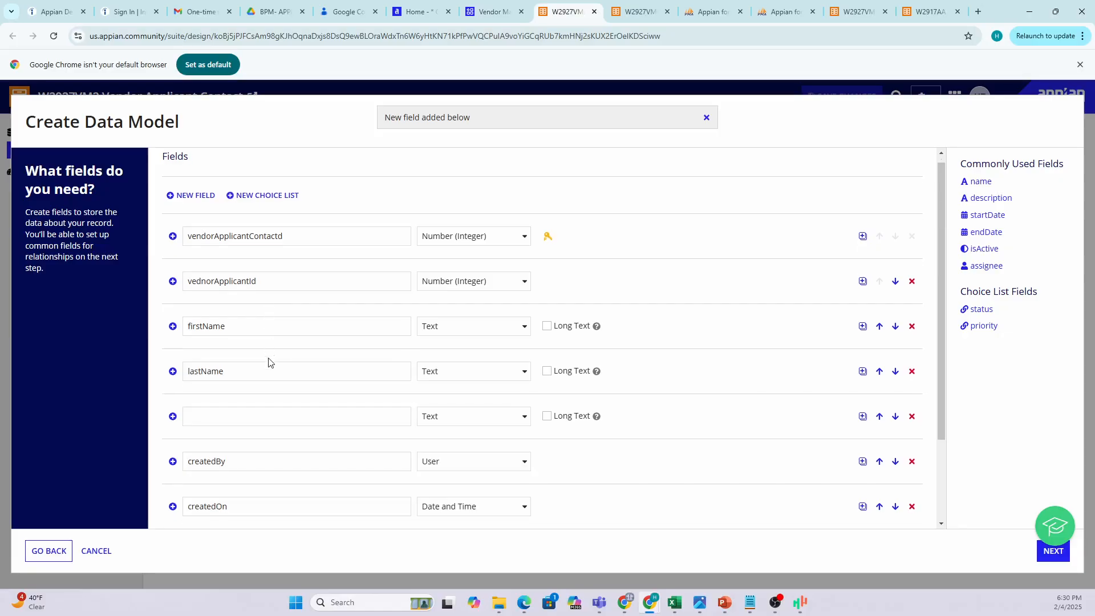
pyautogui.click(219, 372)
pyautogui.write('gend')
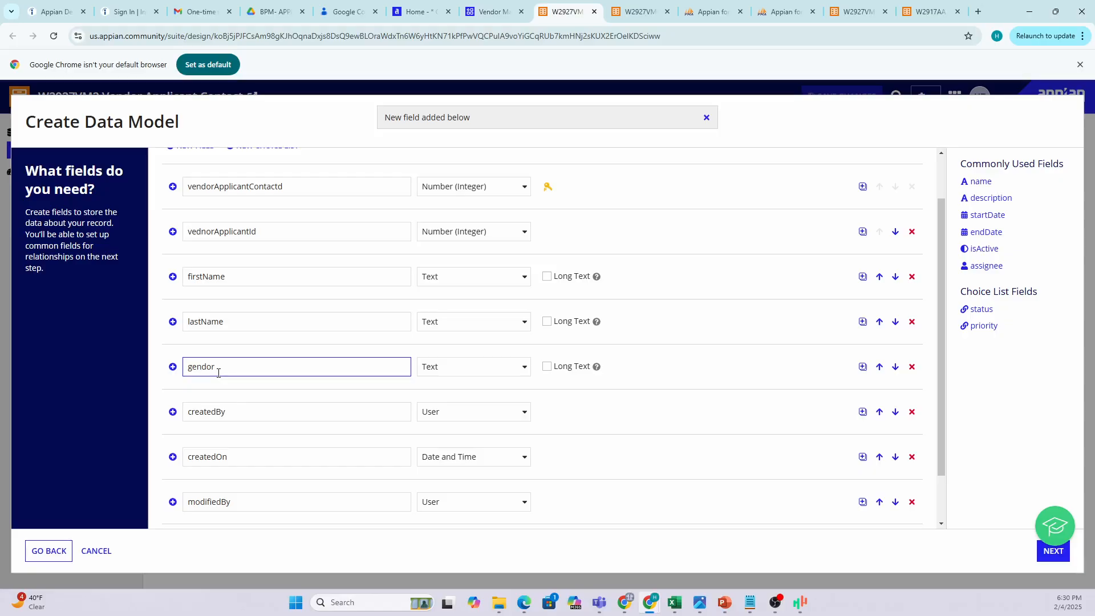
pyautogui.write('or')
pyautogui.press('BackSpace')
pyautogui.press('BackSpace')
pyautogui.write('e')
# Add phoneNumber and email Text fields below gender.
pyautogui.scroll(1, 206, 215)
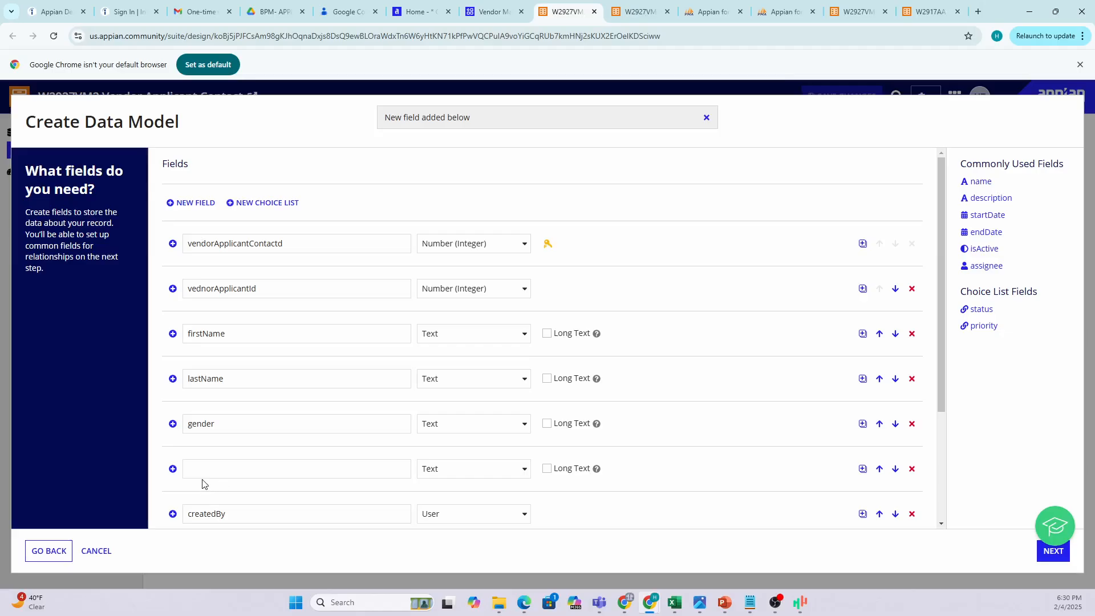
pyautogui.click(223, 469)
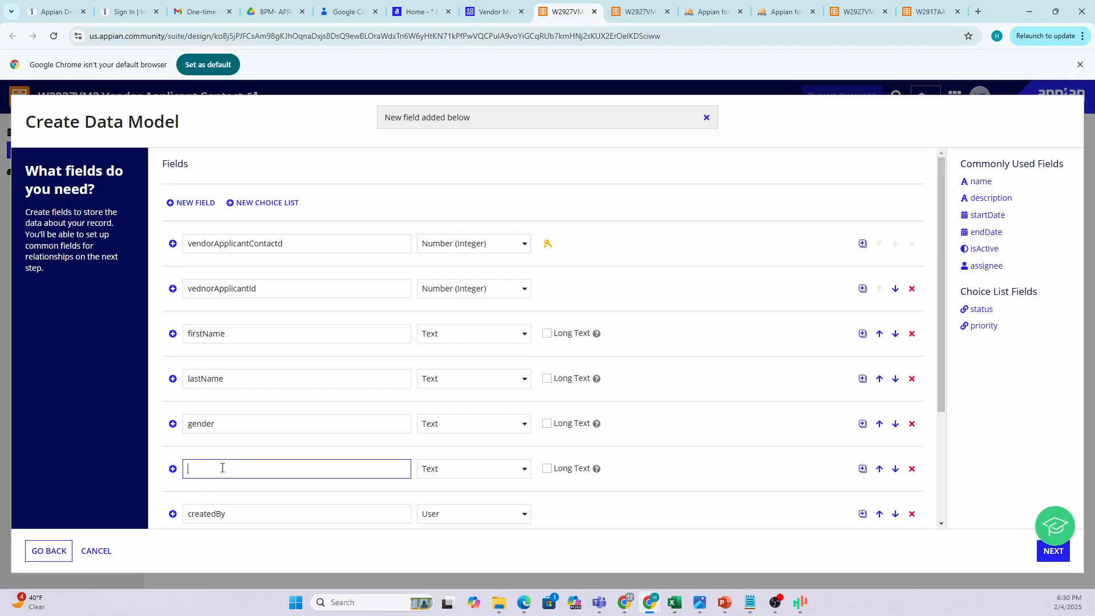
pyautogui.write('phoneNumber')
pyautogui.scroll(-2, 445, 409)
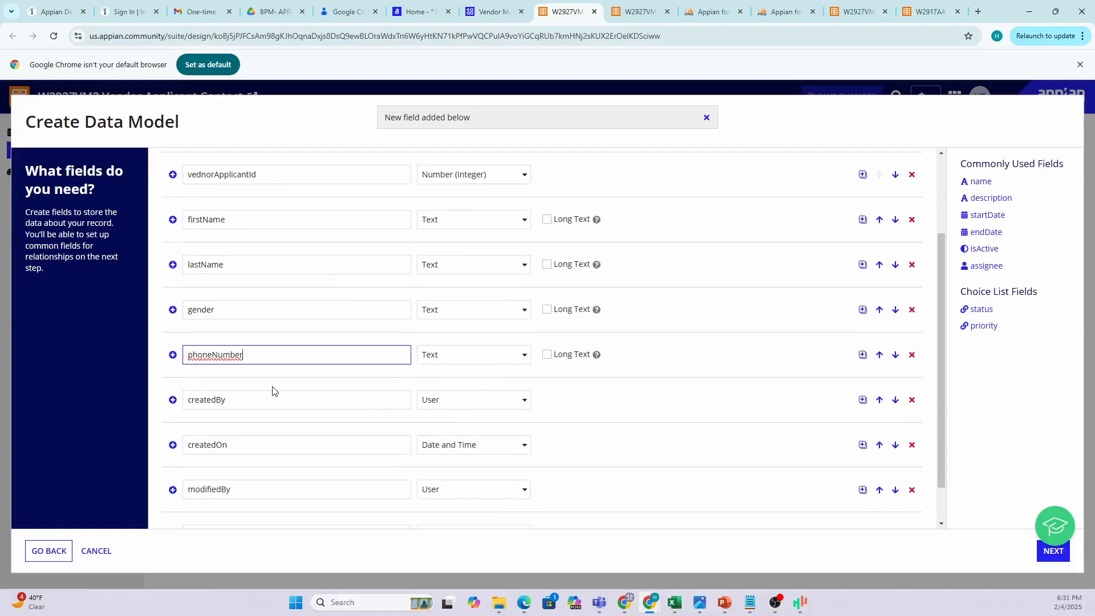
pyautogui.scroll(2, 195, 200)
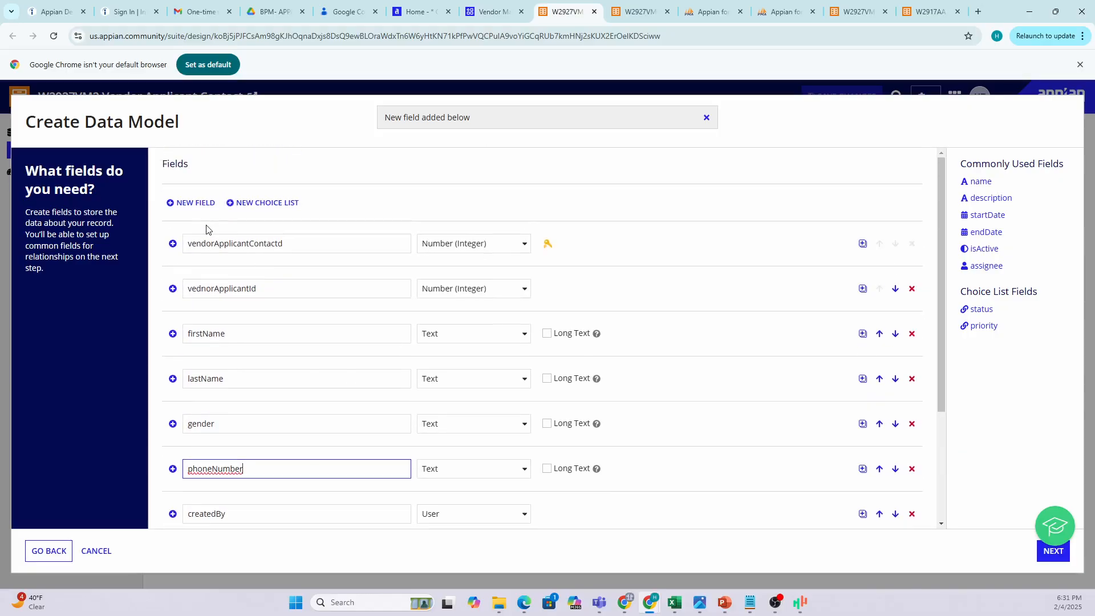
pyautogui.click(194, 204)
pyautogui.scroll(-3, 253, 331)
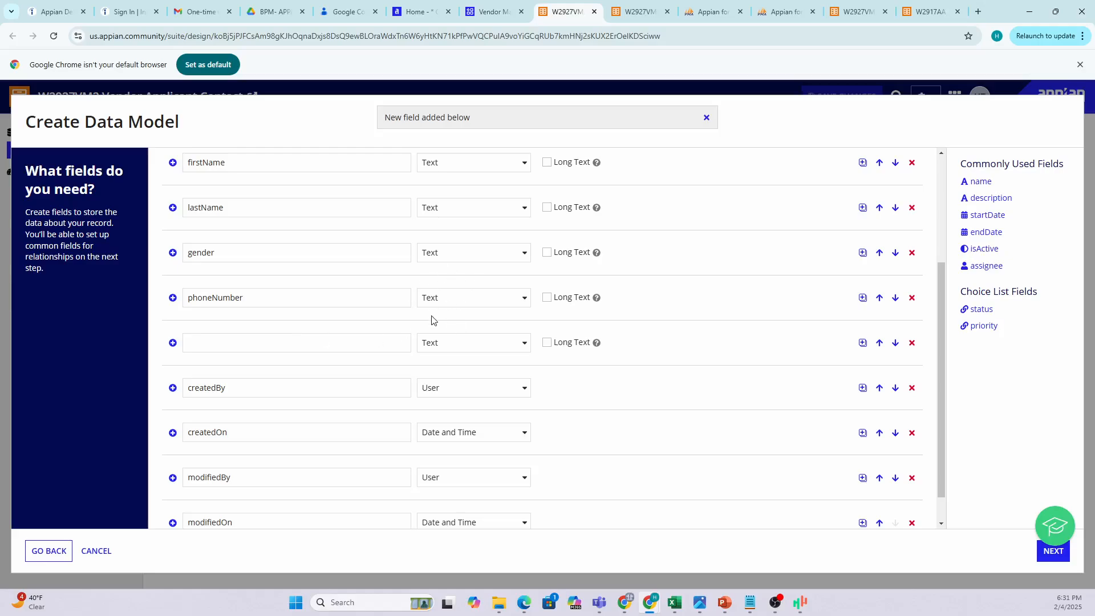
pyautogui.click(245, 343)
pyautogui.write('email')
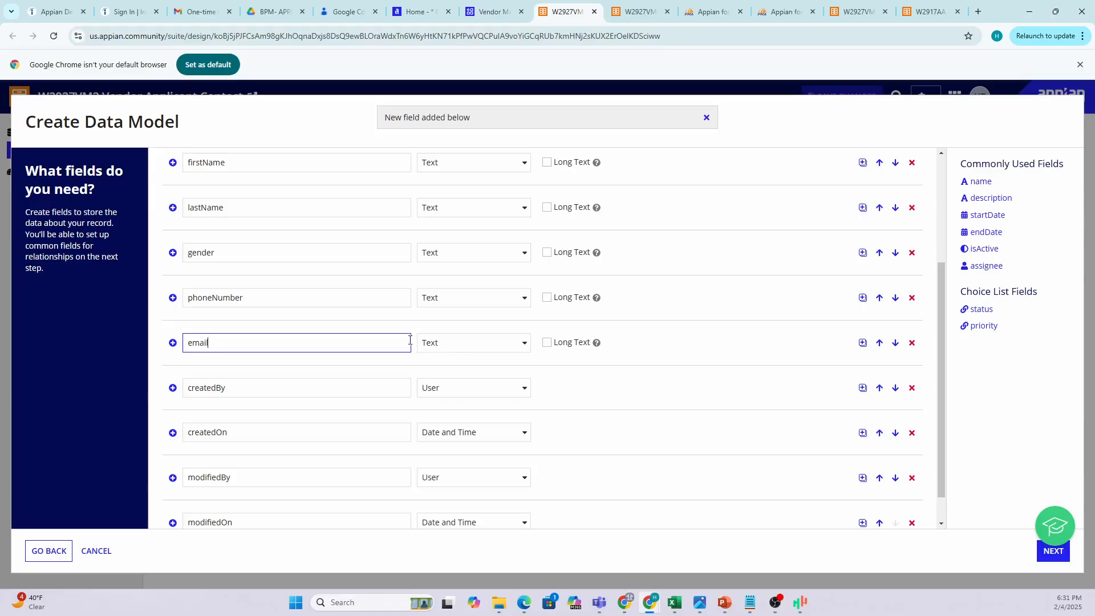
pyautogui.scroll(3, 303, 291)
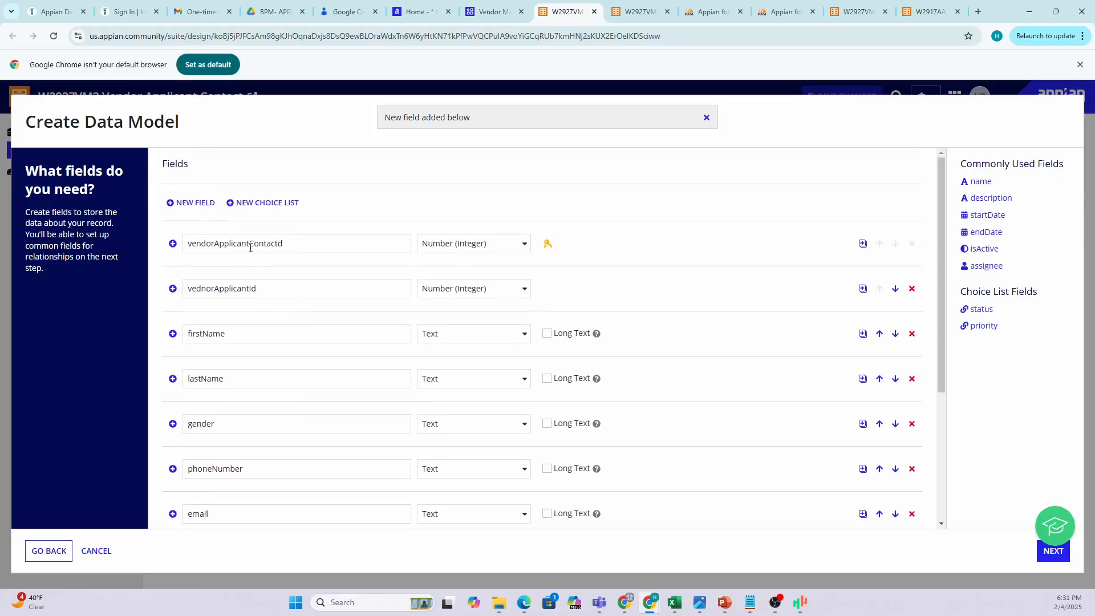
pyautogui.scroll(-3, 274, 317)
pyautogui.scroll(-1, 231, 445)
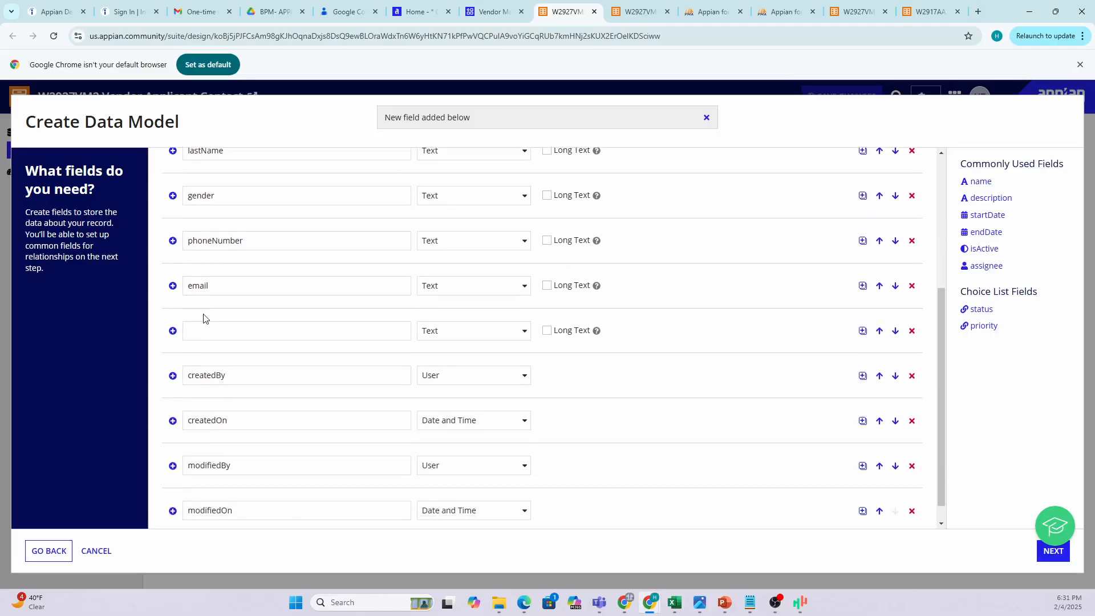
# Add addressLine1 and addressLine2 Text fields after email.
pyautogui.click(197, 335)
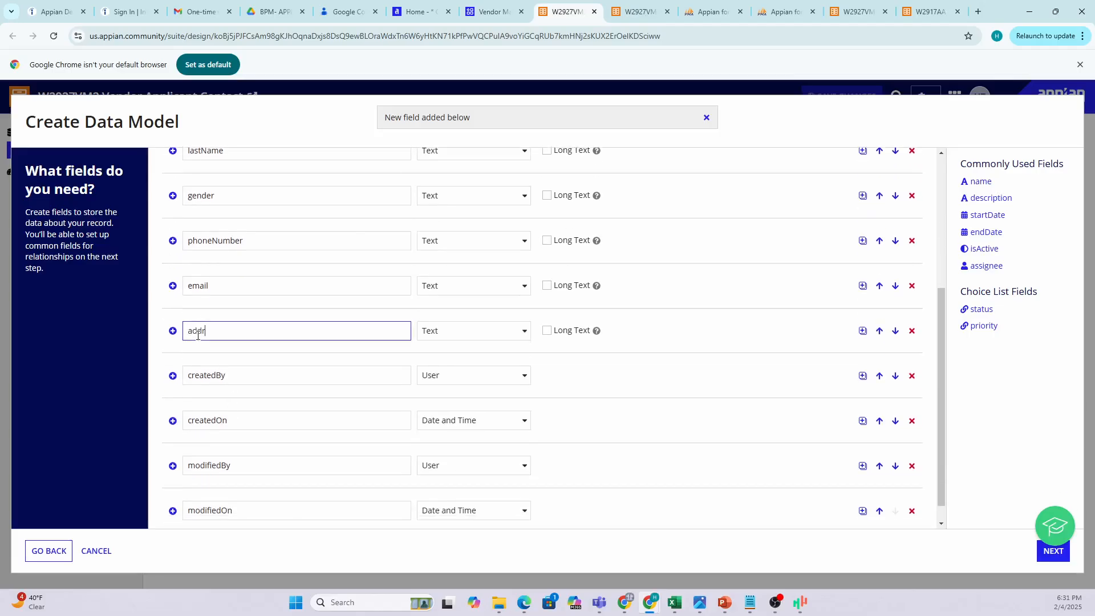
pyautogui.write('addressLine1')
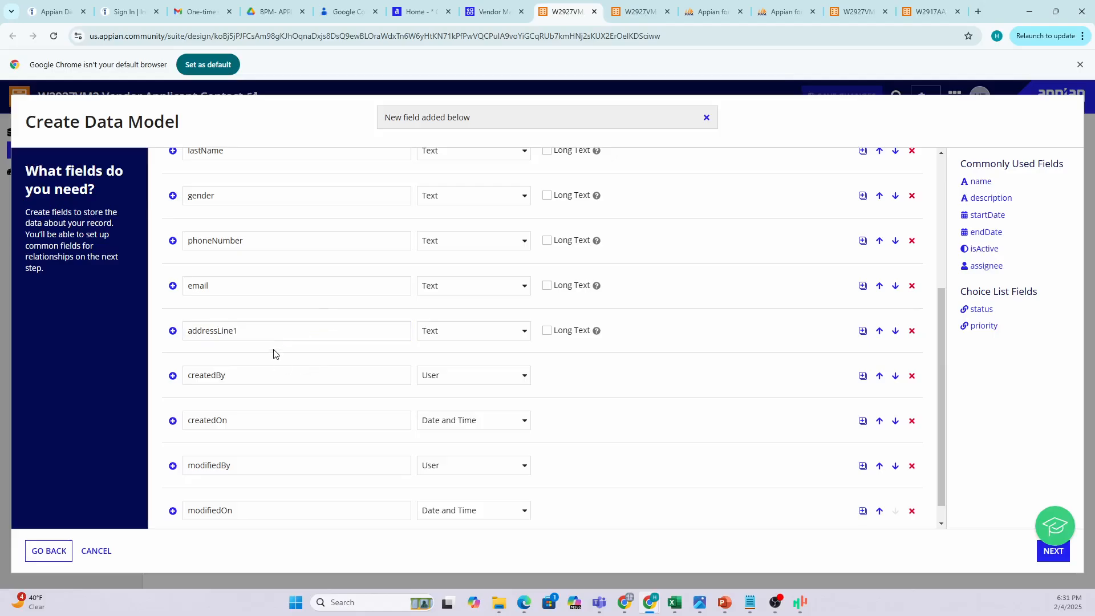
pyautogui.scroll(5, 268, 350)
pyautogui.click(181, 197)
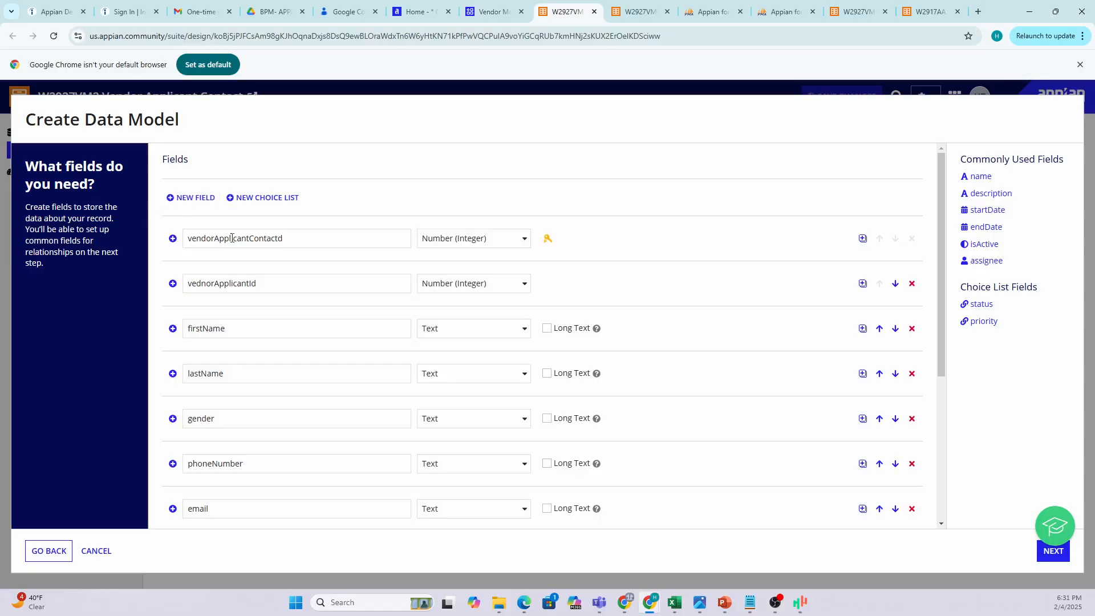
pyautogui.click(210, 303)
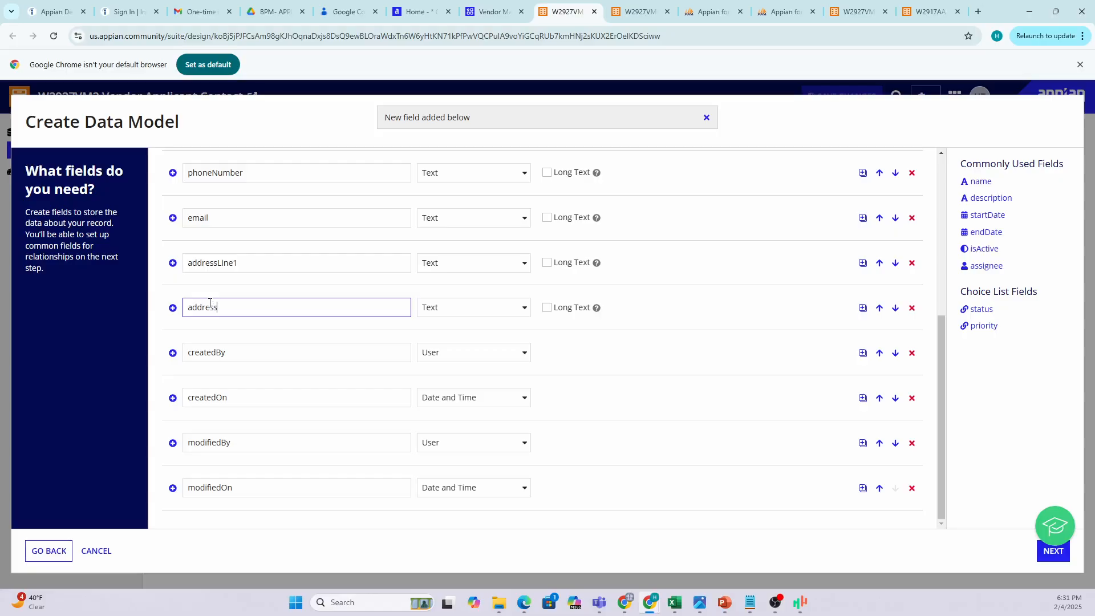
pyautogui.write('addressLine2')
pyautogui.scroll(5, 203, 312)
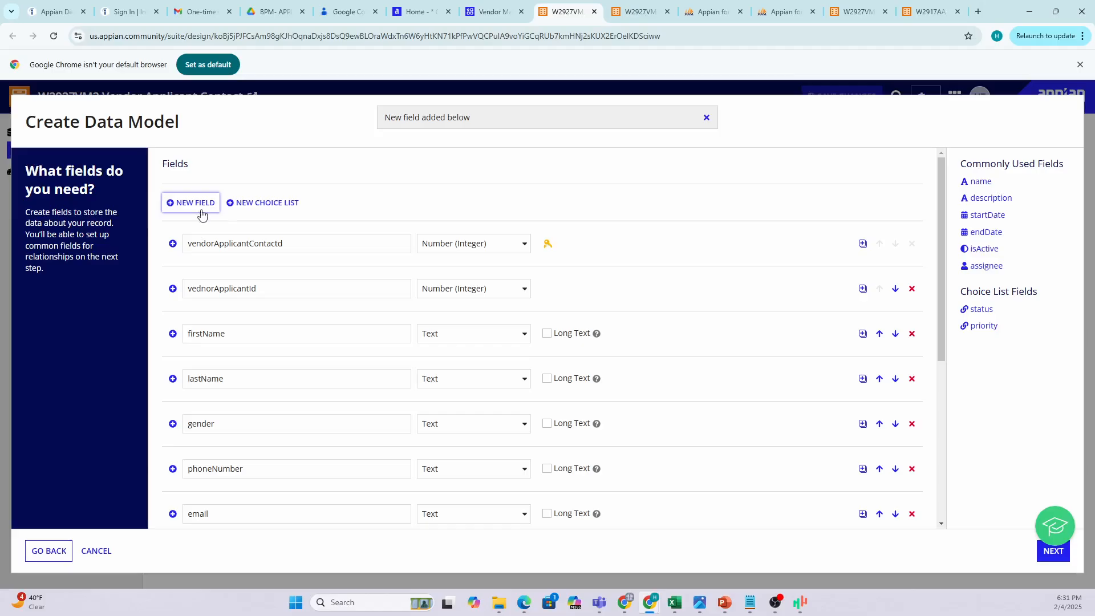
# Add a city Text field after addressLine2, plus another empty field row.
pyautogui.click(202, 215)
pyautogui.scroll(-4, 338, 372)
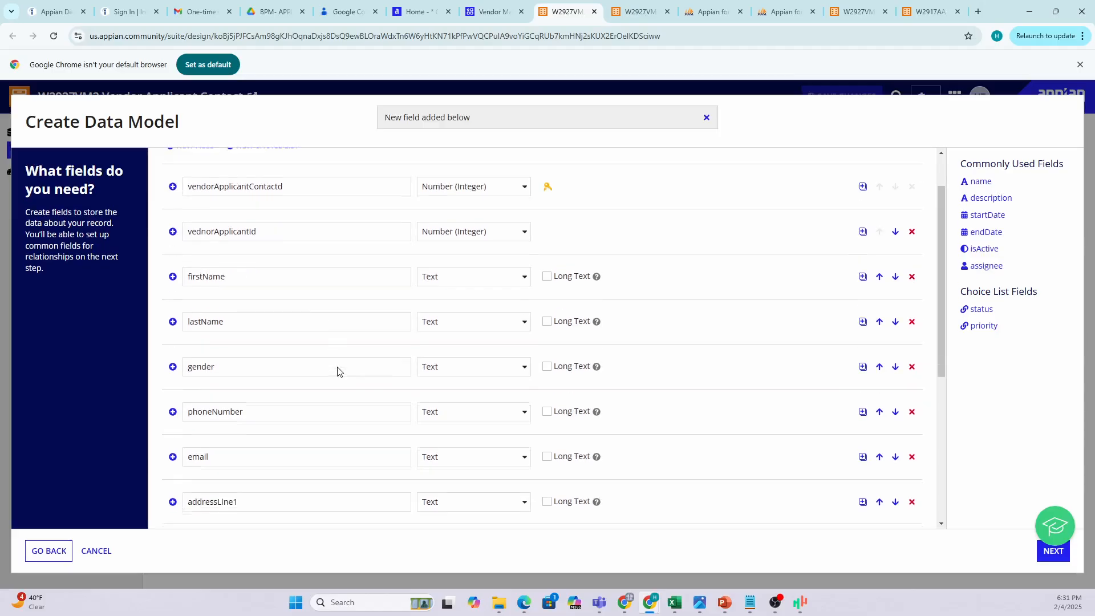
pyautogui.click(205, 425)
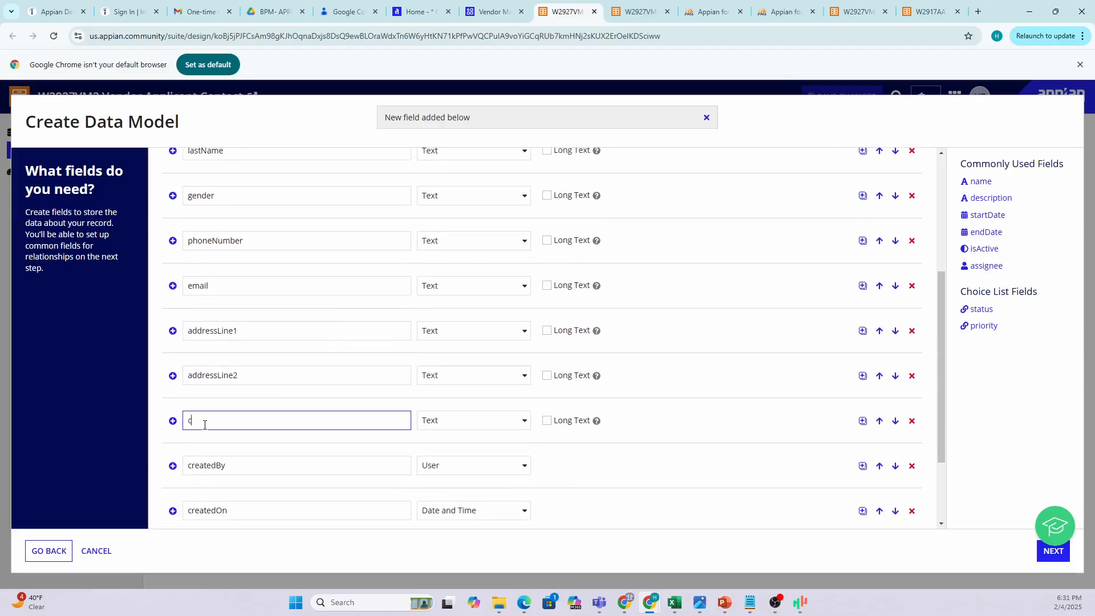
pyautogui.write('city')
pyautogui.scroll(3, 267, 436)
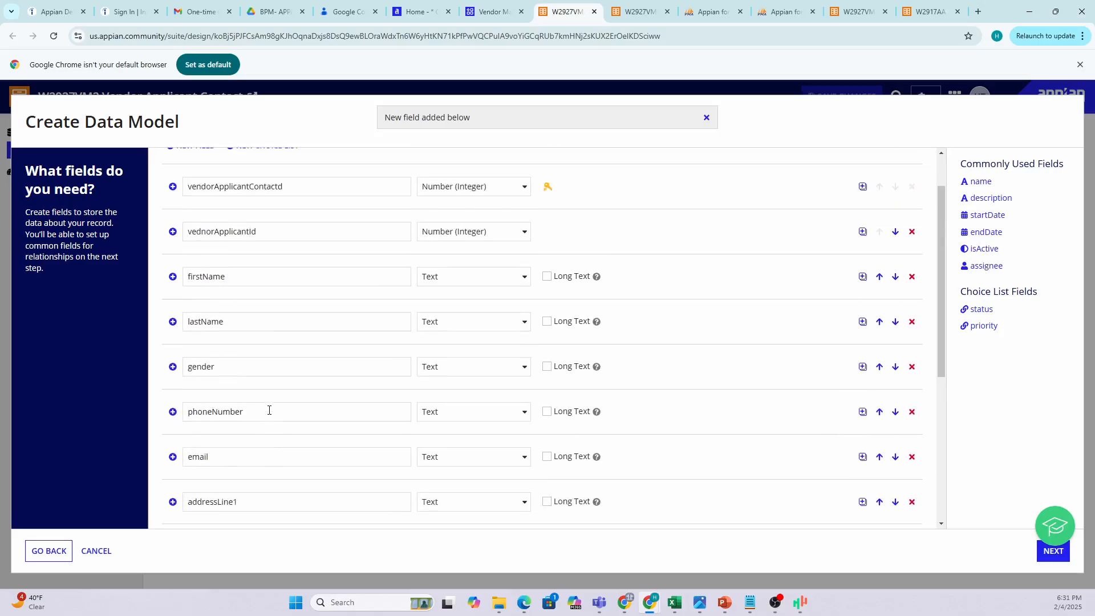
pyautogui.scroll(-3, 269, 412)
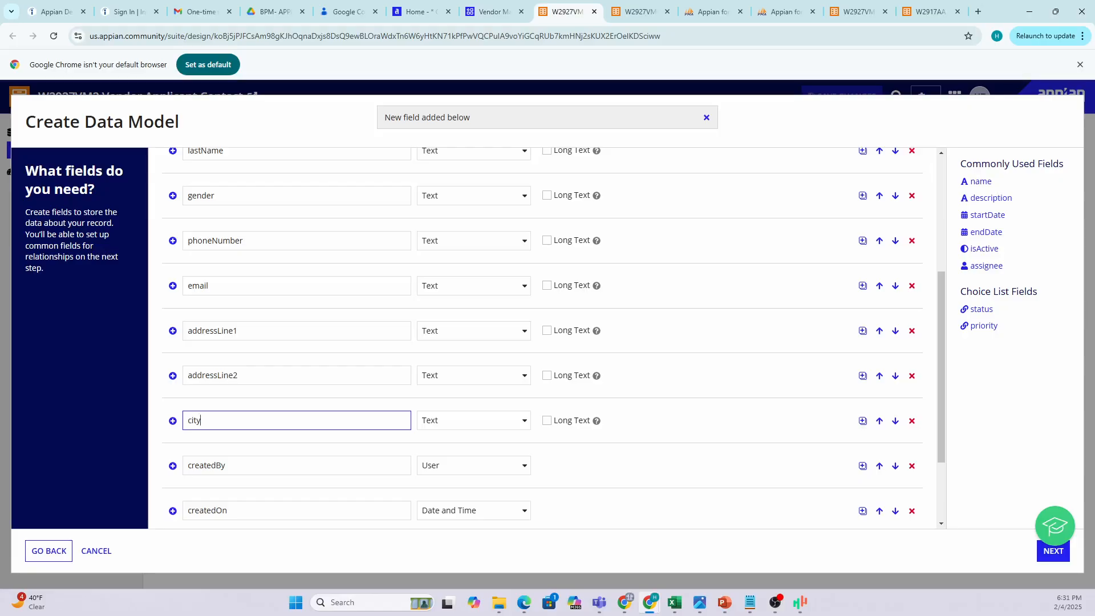
pyautogui.scroll(4, 253, 272)
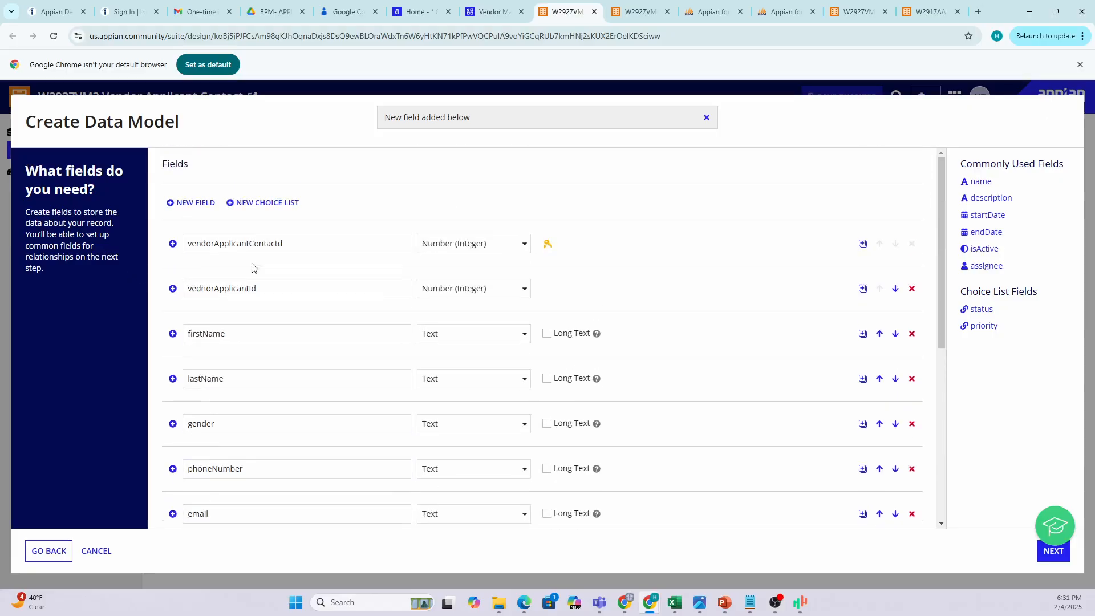
pyautogui.click(190, 204)
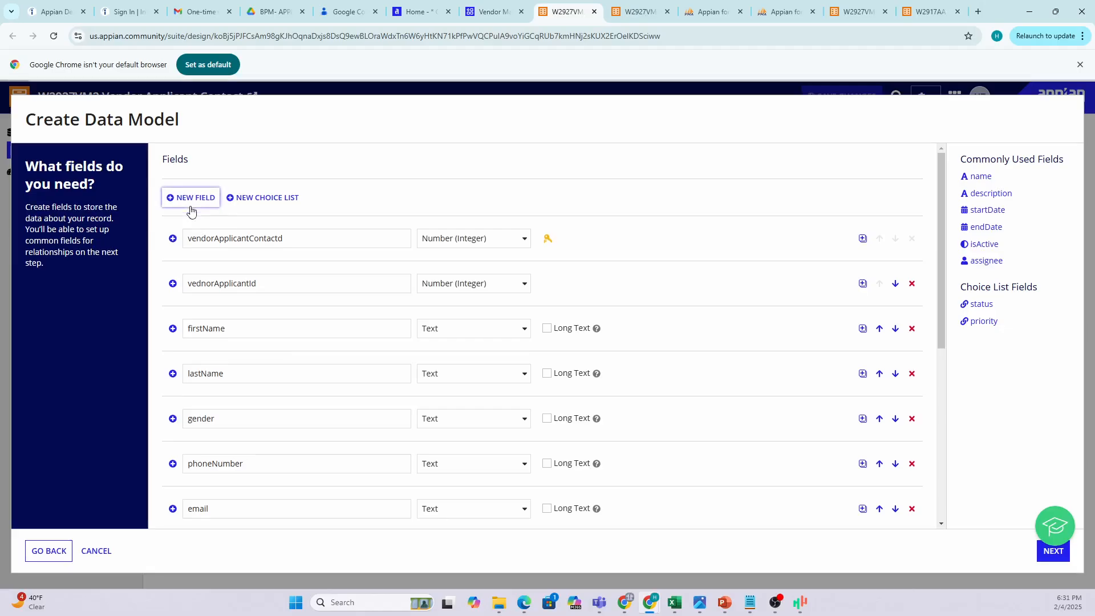
pyautogui.scroll(-6, 395, 320)
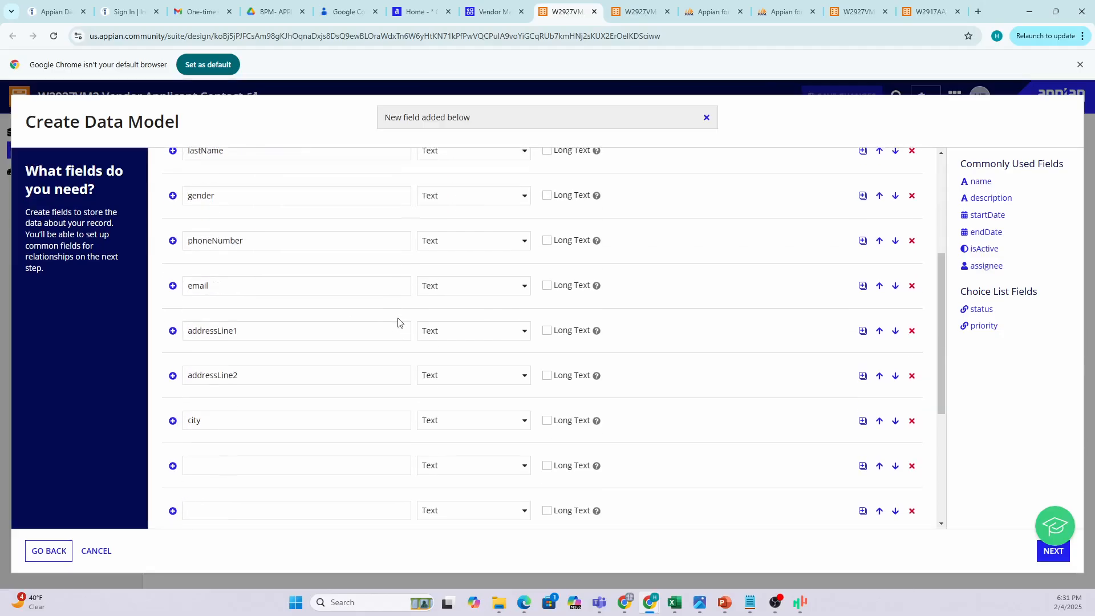
# Add a state Text field and a zipCode field of type Number (Integer).
pyautogui.click(195, 357)
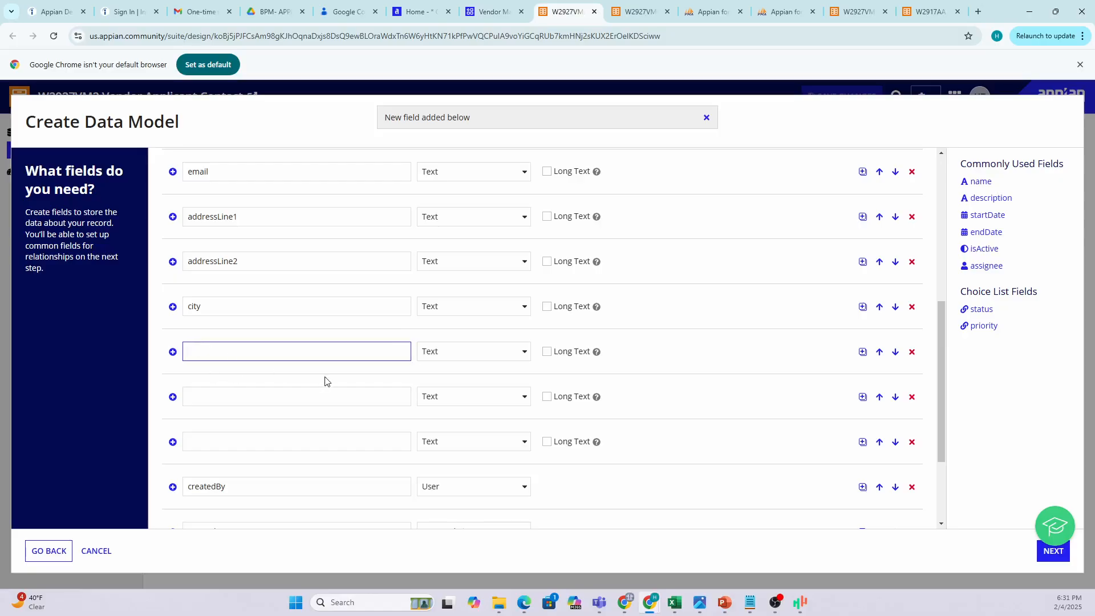
pyautogui.write('state')
pyautogui.click(260, 400)
pyautogui.write('zipCode')
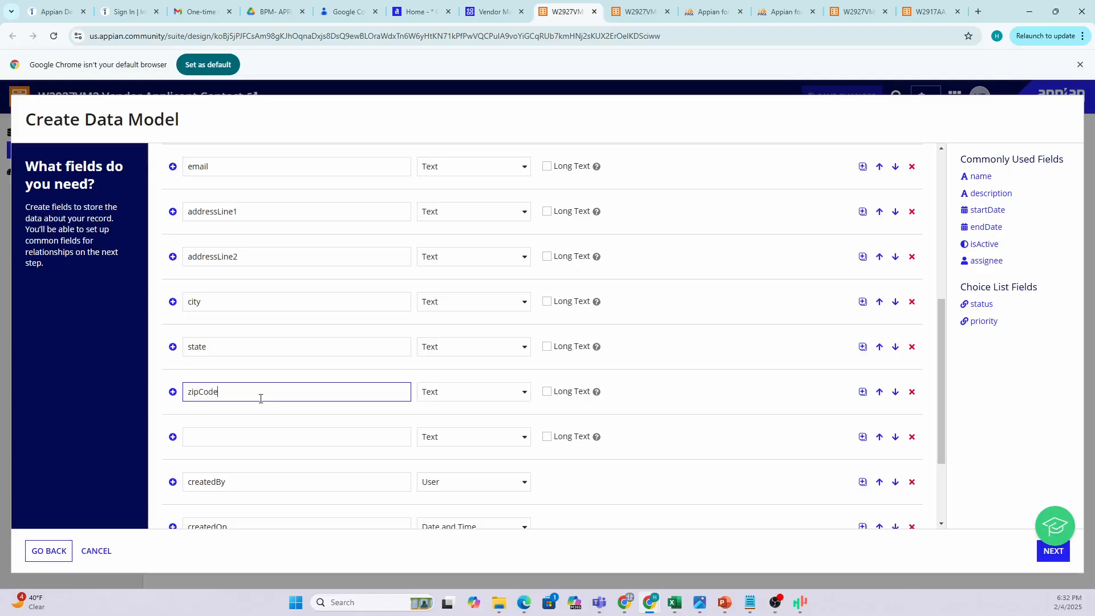
pyautogui.click(451, 392)
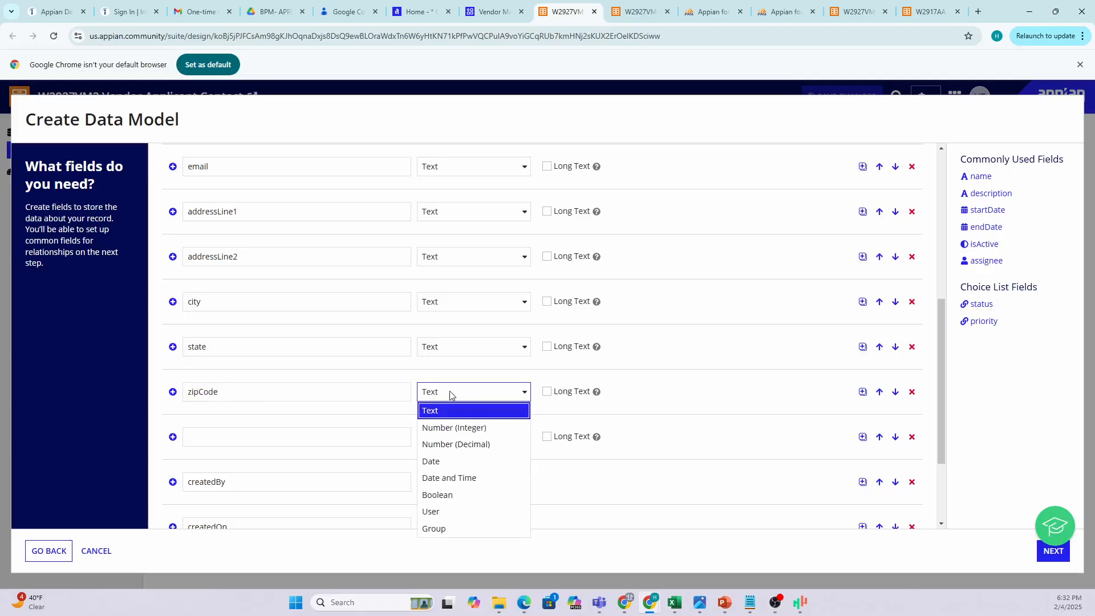
pyautogui.click(450, 429)
# Add an isActive field and set its type to Boolean.
pyautogui.click(231, 436)
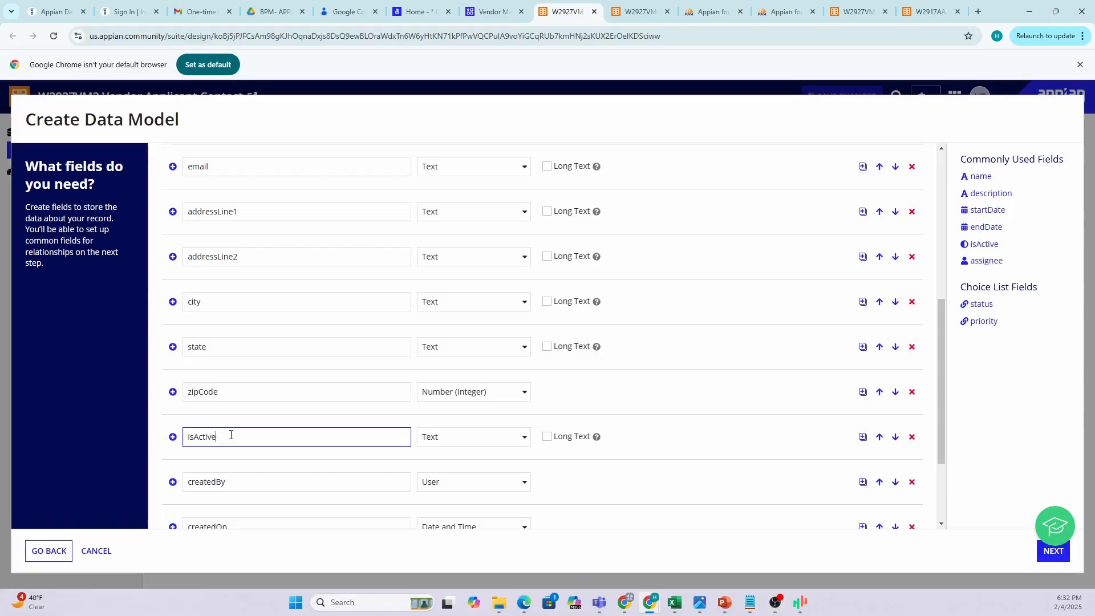
pyautogui.click(472, 440)
pyautogui.press('b')
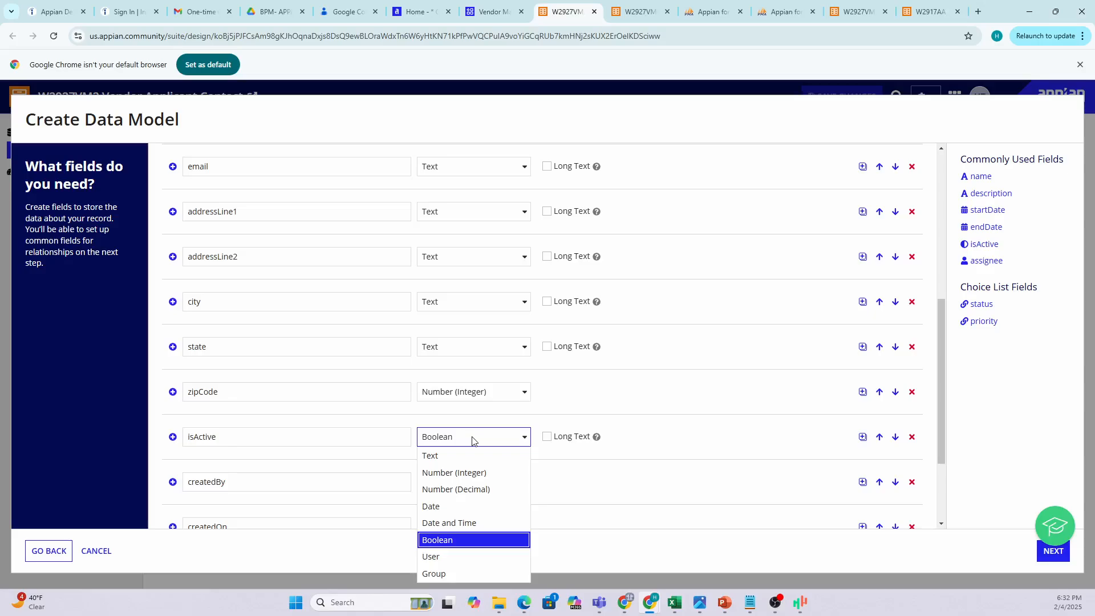
pyautogui.click(438, 540)
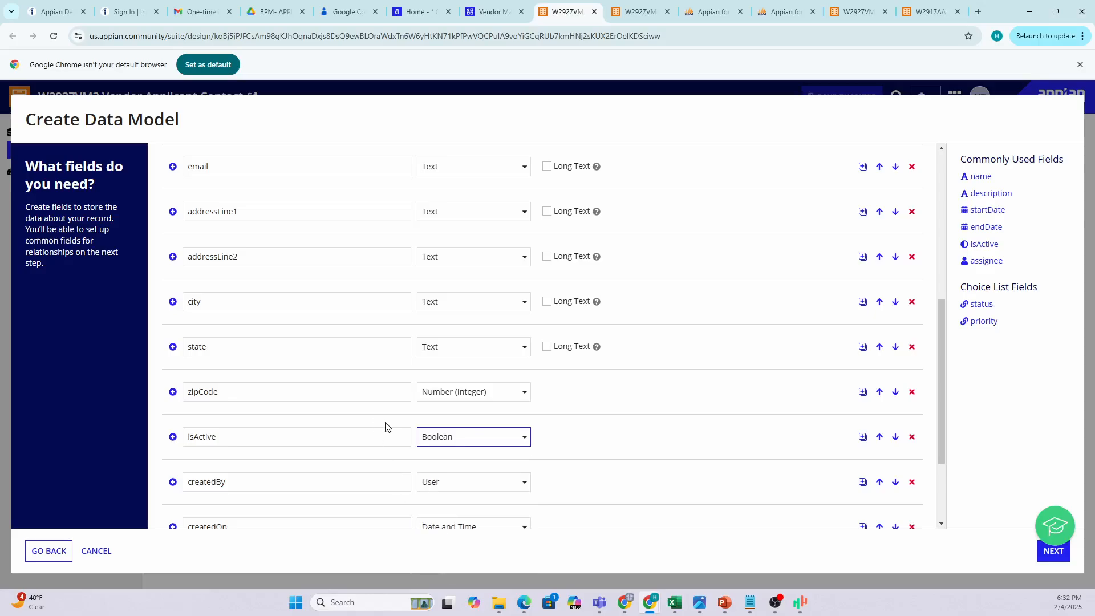
pyautogui.scroll(-2, 360, 438)
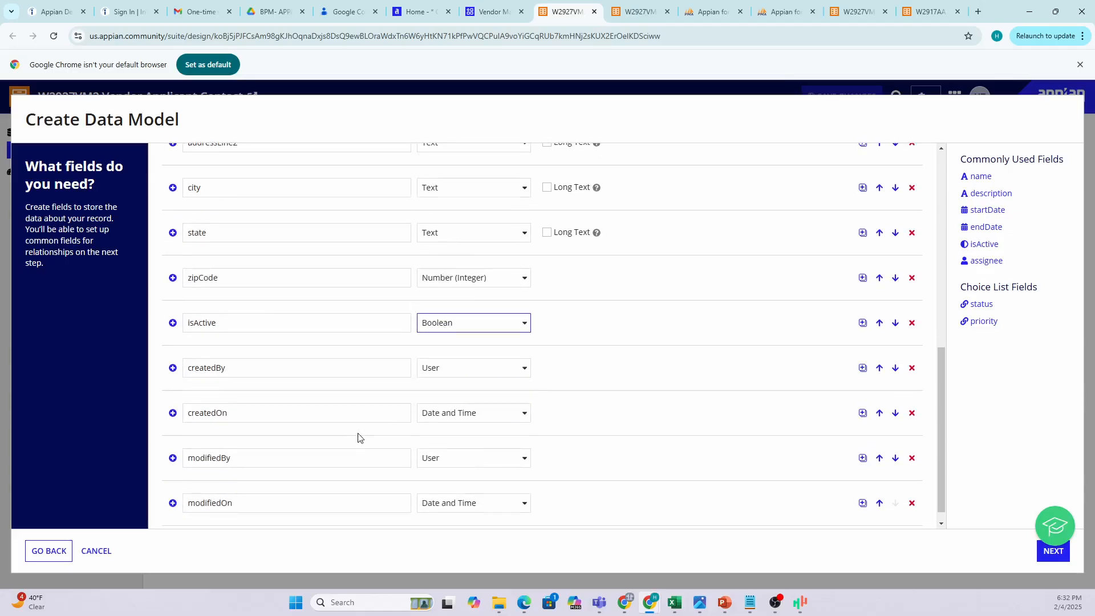
# Scroll through the contact field list to check it, moving the Notepad notes out of the way.
pyautogui.scroll(-1, 384, 421)
pyautogui.scroll(8, 395, 408)
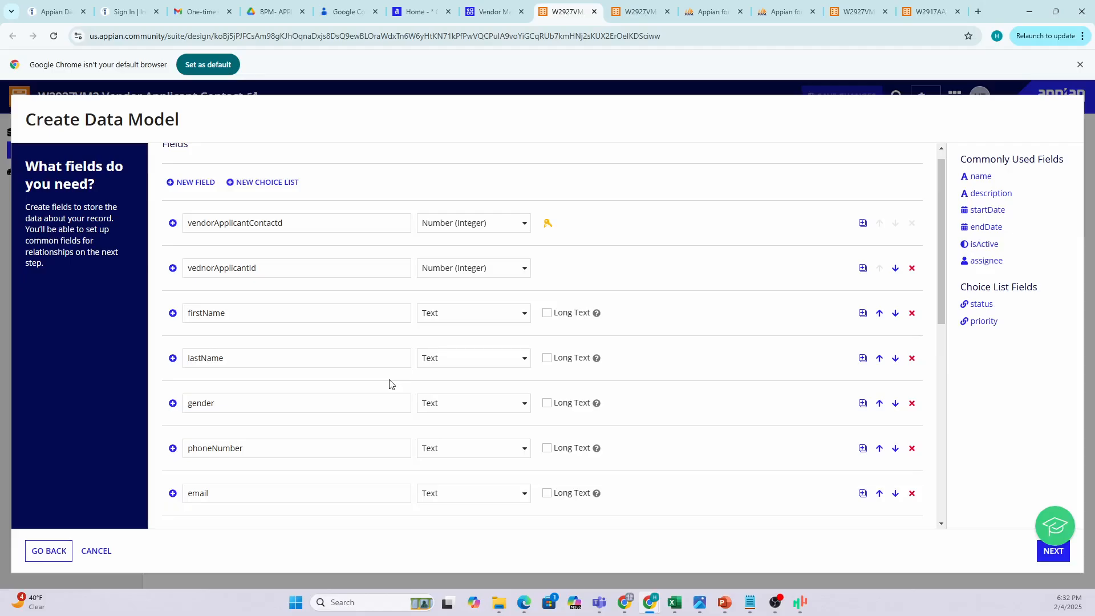
pyautogui.scroll(1, 388, 382)
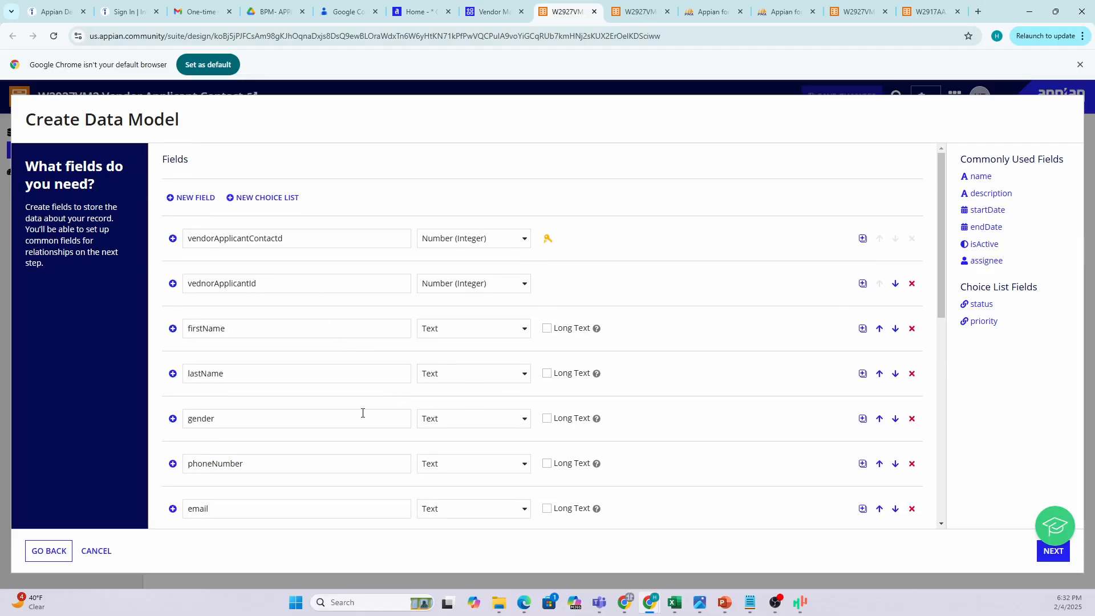
pyautogui.scroll(-4, 238, 282)
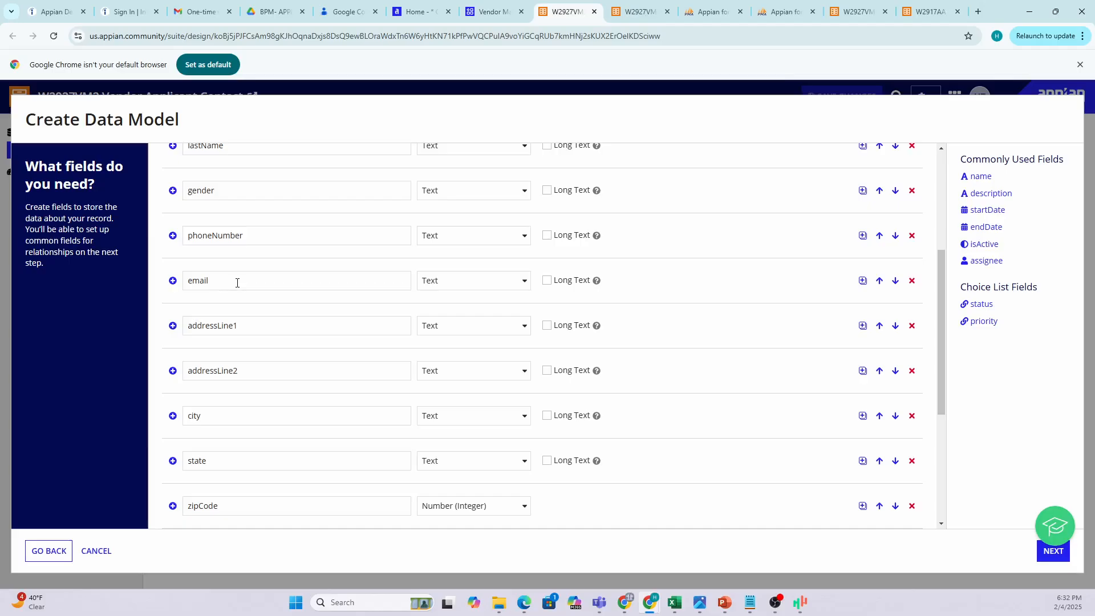
pyautogui.scroll(-2, 243, 278)
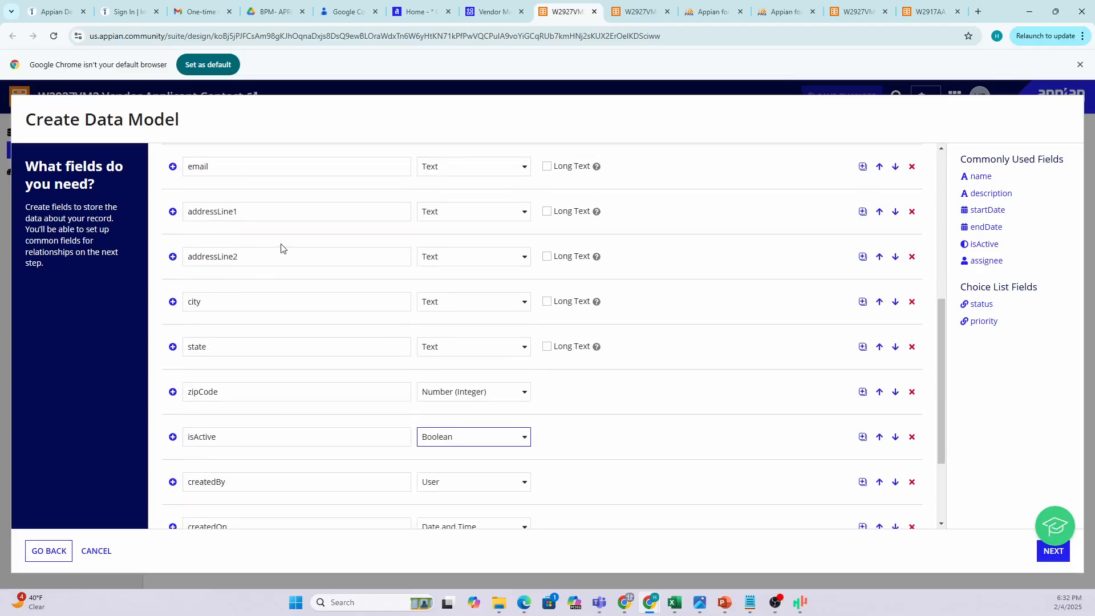
pyautogui.scroll(6, 281, 246)
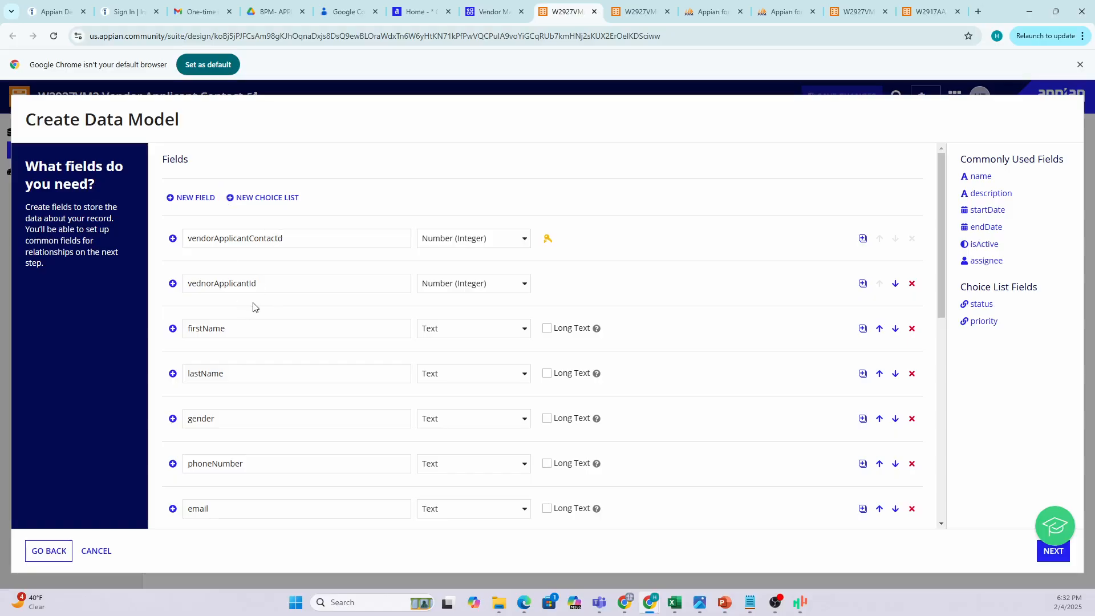
pyautogui.scroll(-1, 248, 346)
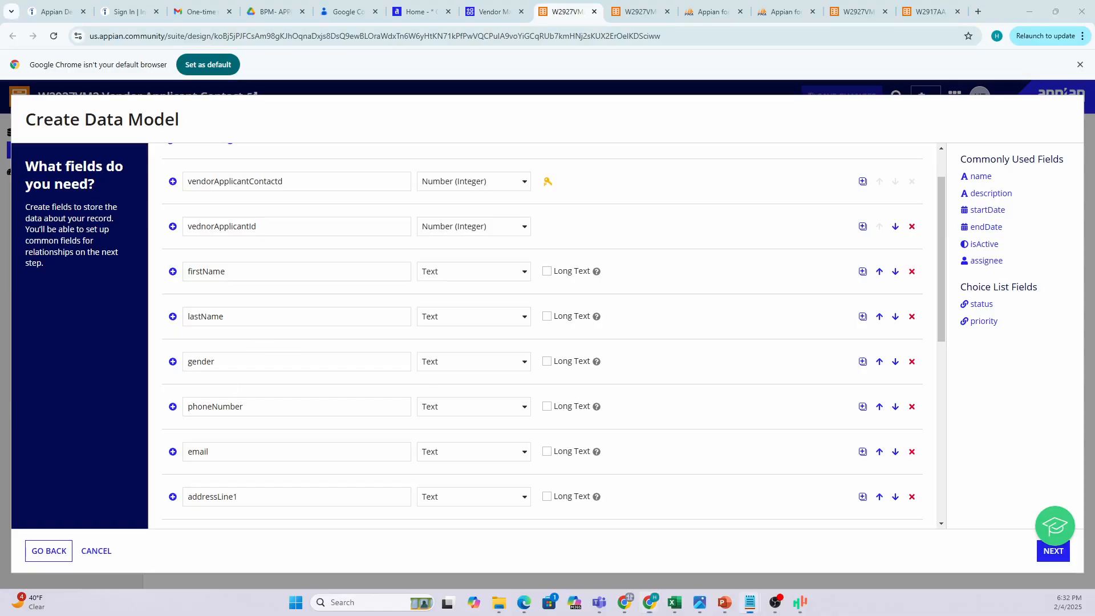
pyautogui.moveTo(1094, 239); pyautogui.dragTo(1094, 292)
pyautogui.scroll(-3, 494, 271)
pyautogui.scroll(-4, 494, 272)
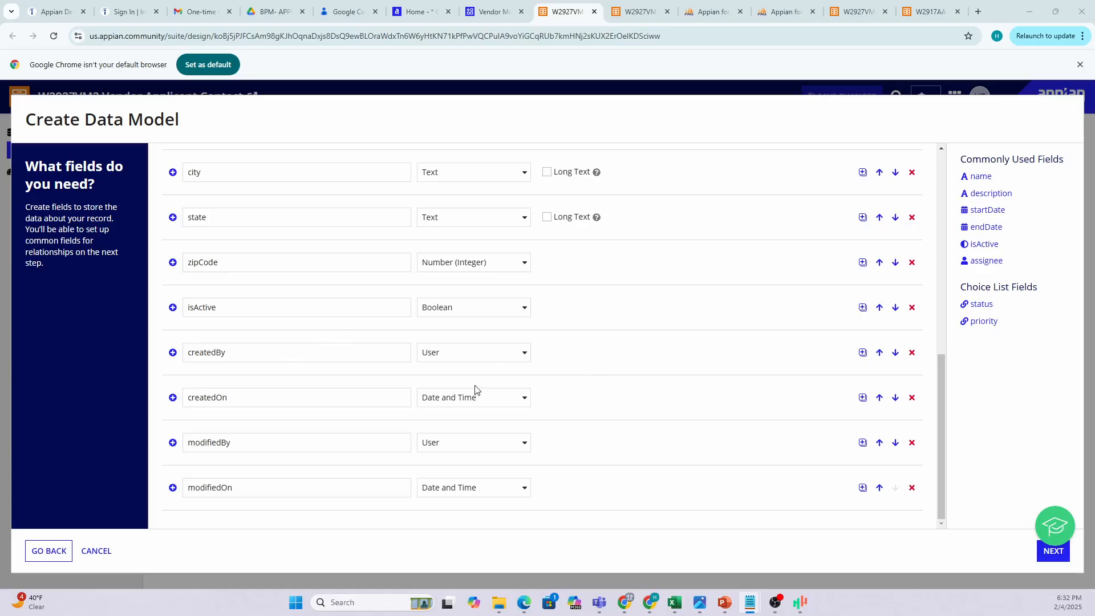
pyautogui.scroll(3, 476, 394)
pyautogui.scroll(5, 477, 386)
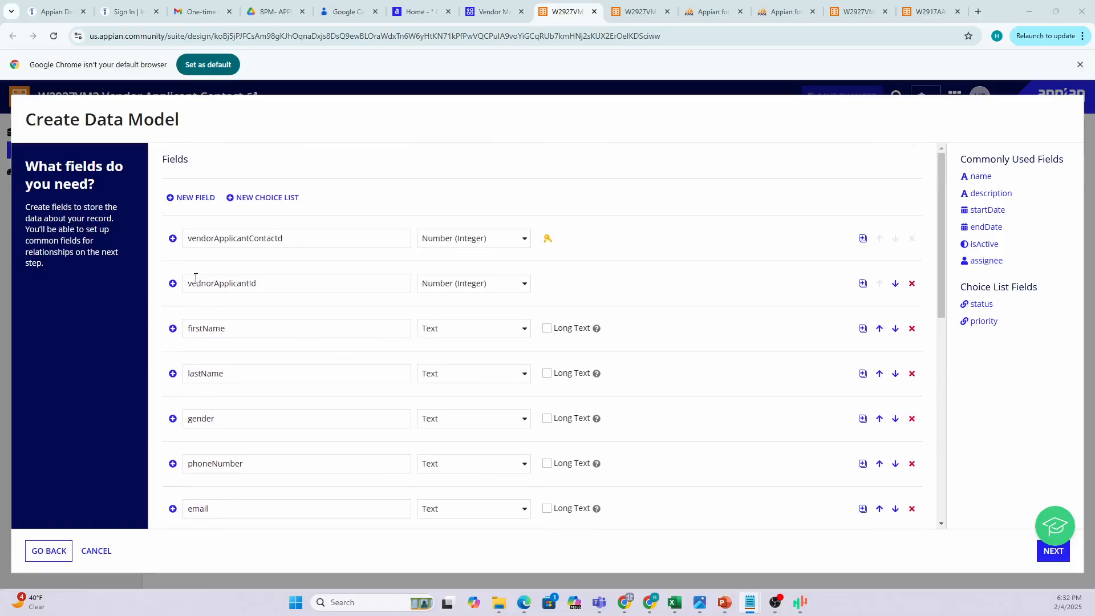
pyautogui.scroll(-2, 199, 385)
pyautogui.scroll(-7, 286, 334)
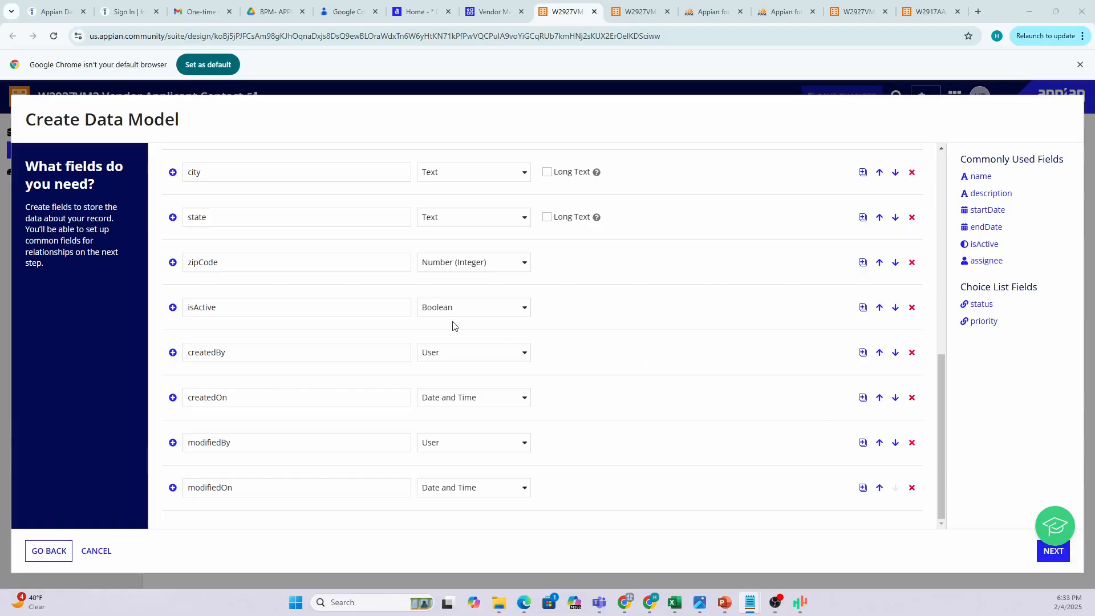
pyautogui.scroll(1, 386, 301)
pyautogui.scroll(8, 386, 301)
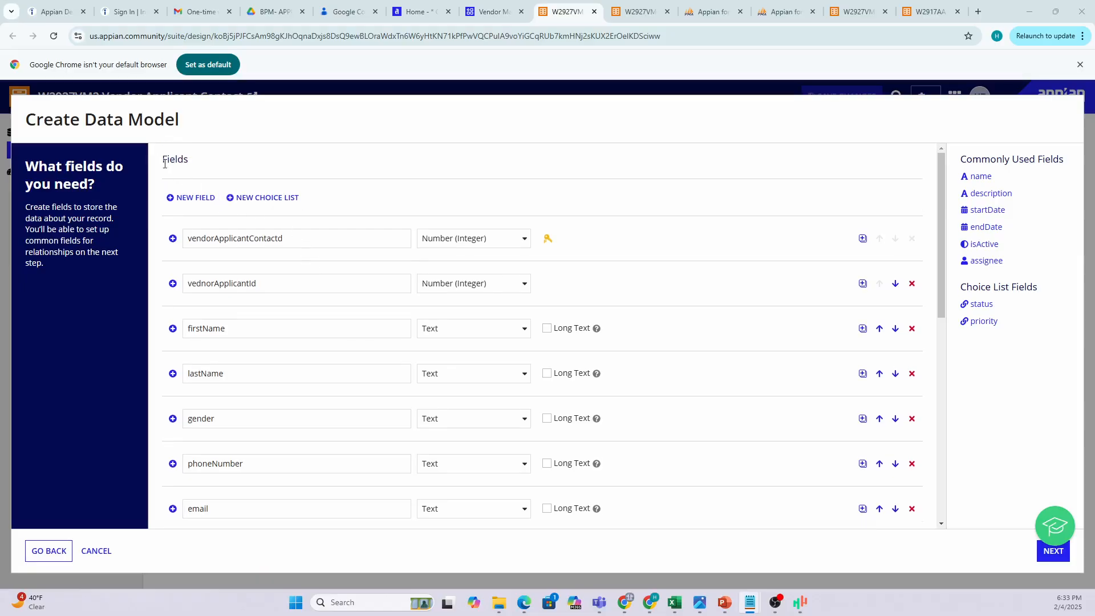
# Advance the wizard to the Relationships step.
pyautogui.scroll(-5, 511, 440)
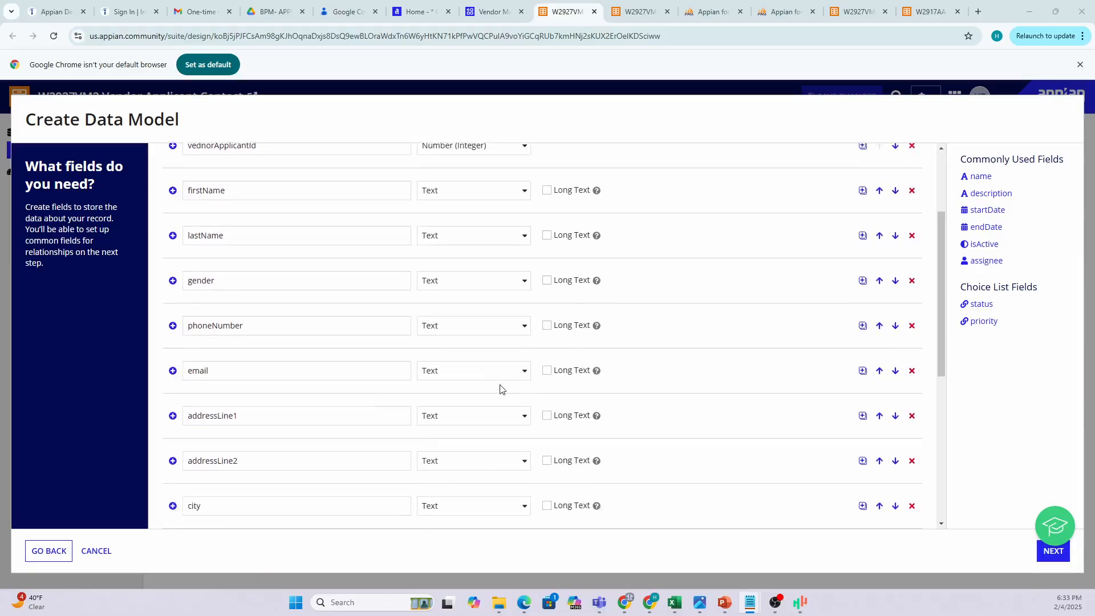
pyautogui.click(1052, 558)
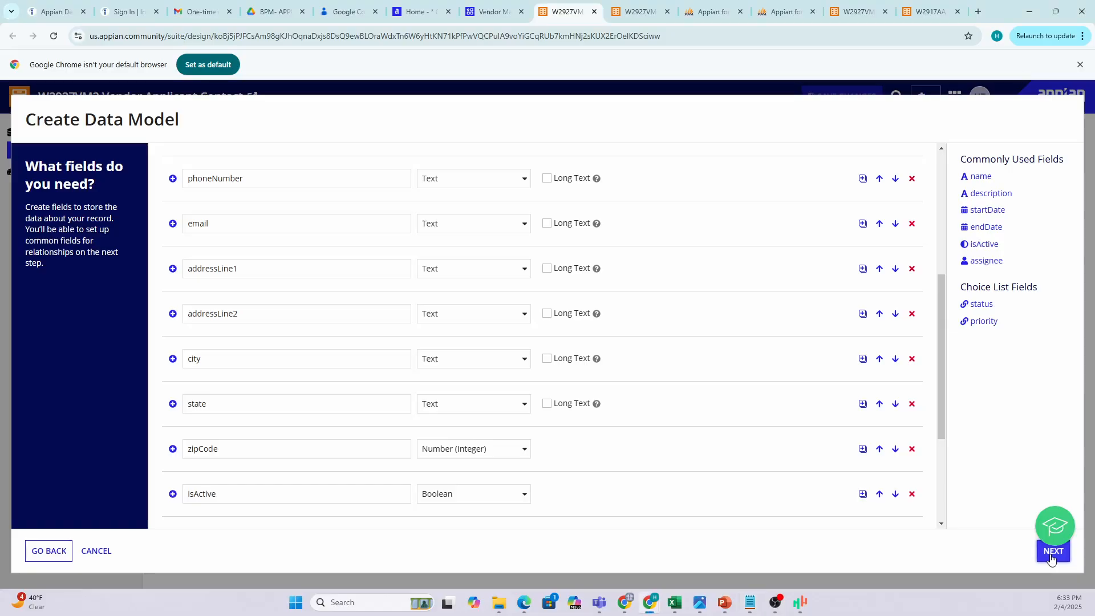
pyautogui.click(1053, 558)
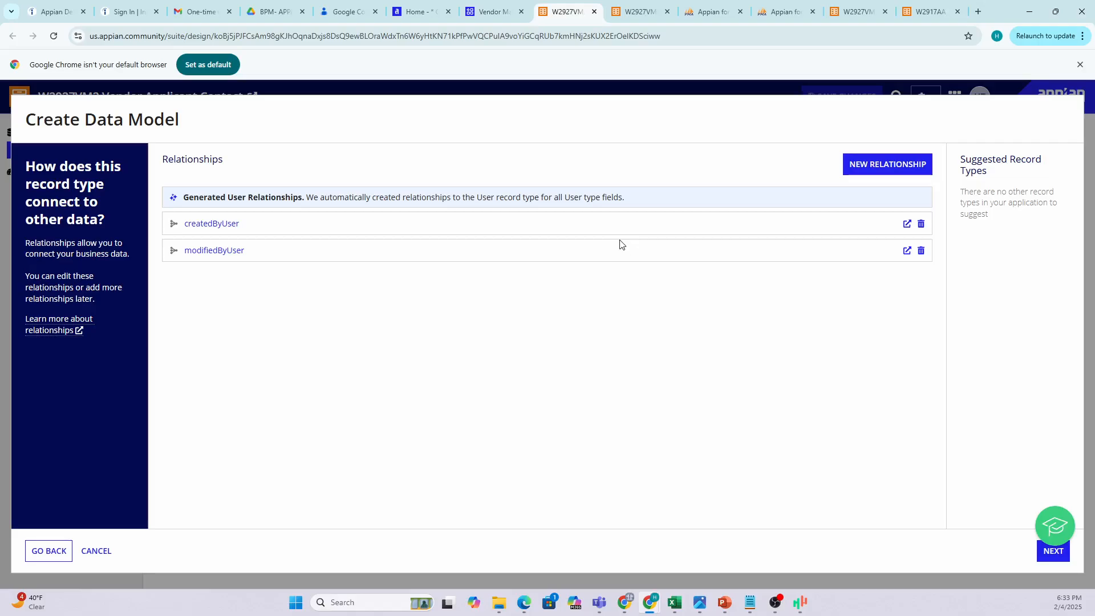
# Drag the Vendor management notes over the right side of the Relationships step.
pyautogui.moveTo(236, 163); pyautogui.dragTo(150, 159)
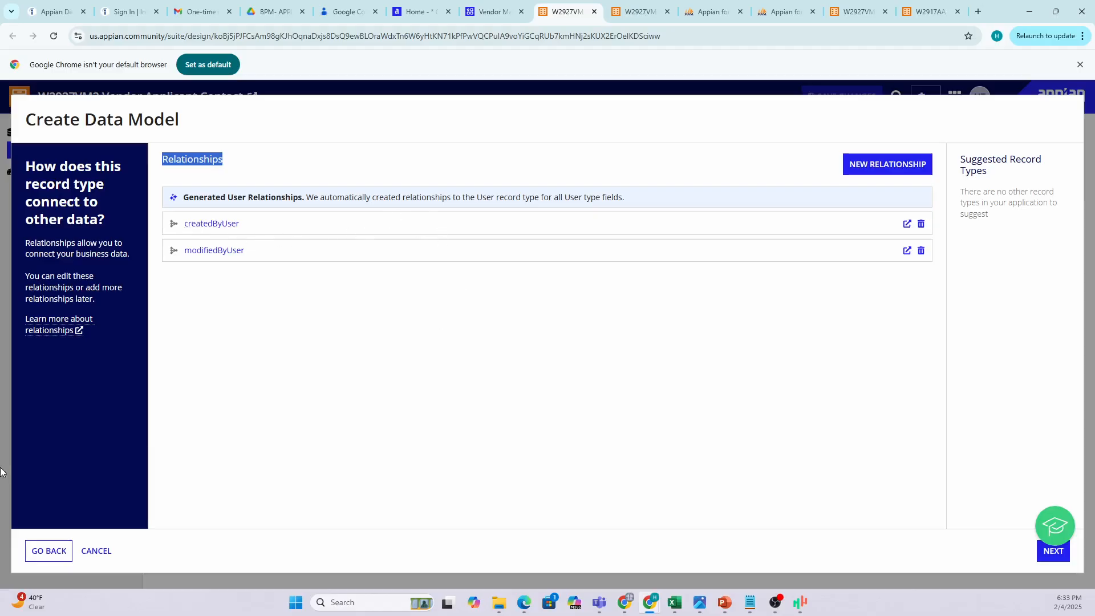
pyautogui.moveTo(1094, 97); pyautogui.dragTo(836, 144)
# Locate the VENDOR APPLICAT ID foreign key line in the notes, then return to the Appian wizard.
pyautogui.scroll(-1, 402, 345)
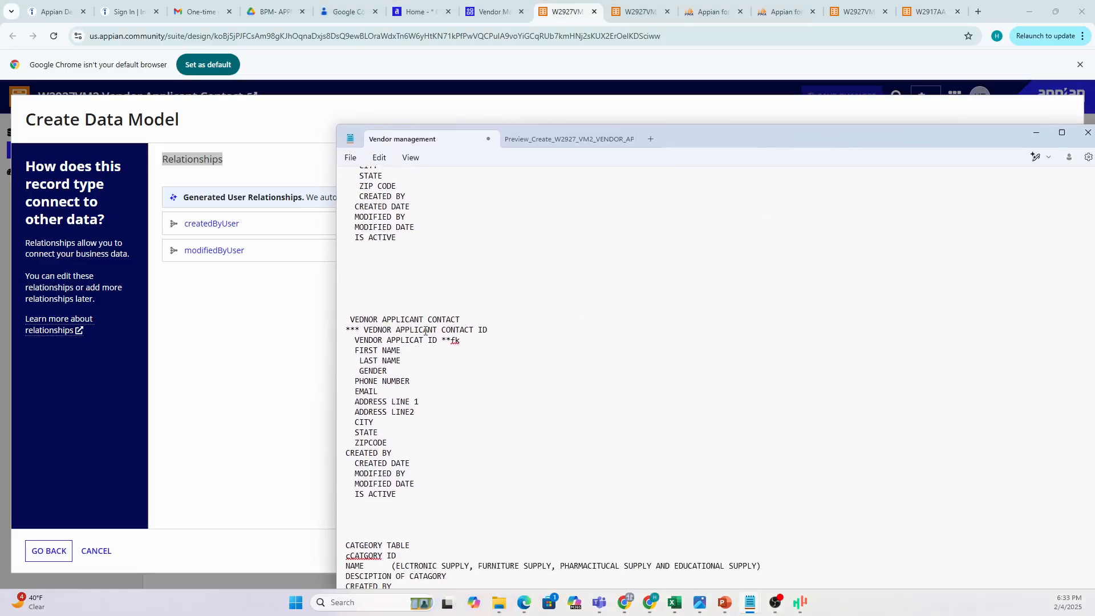
pyautogui.scroll(5, 401, 291)
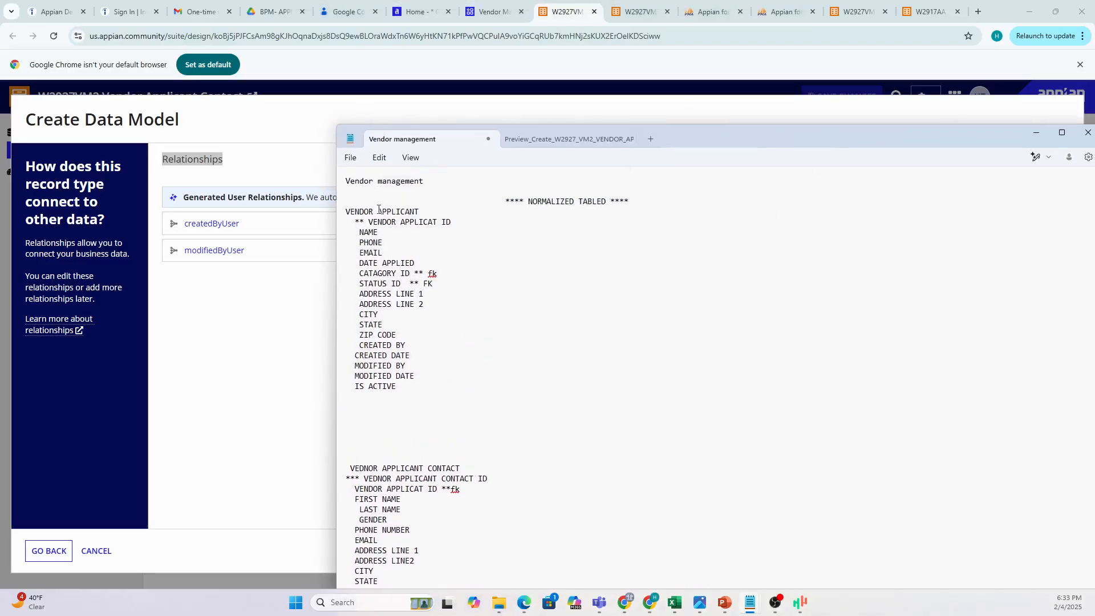
pyautogui.moveTo(346, 212); pyautogui.dragTo(465, 226)
pyautogui.click(368, 224)
pyautogui.scroll(-4, 400, 342)
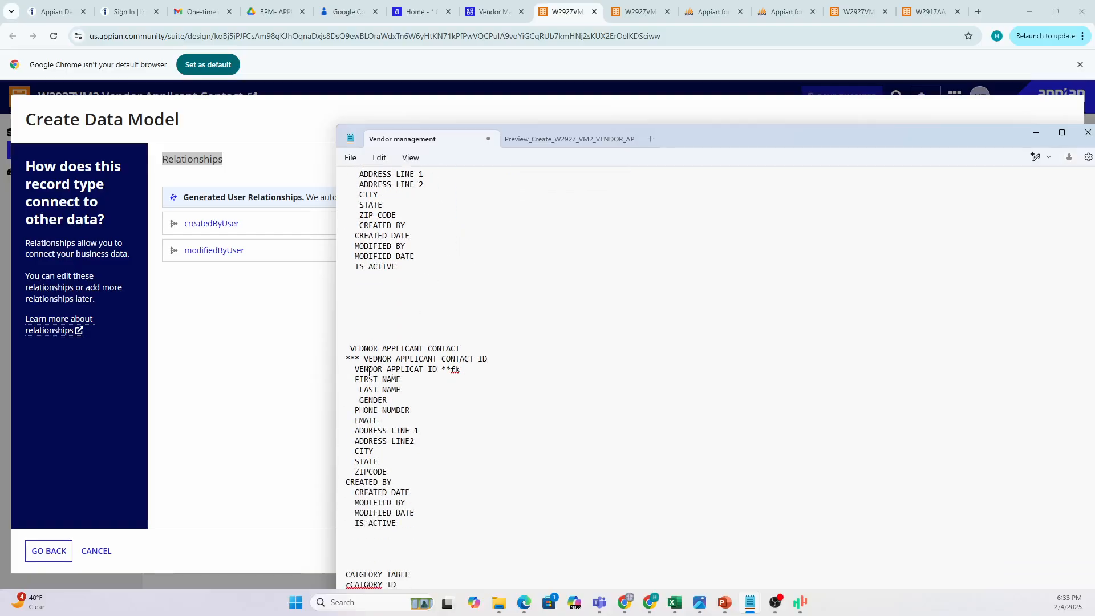
pyautogui.moveTo(354, 370); pyautogui.dragTo(462, 374)
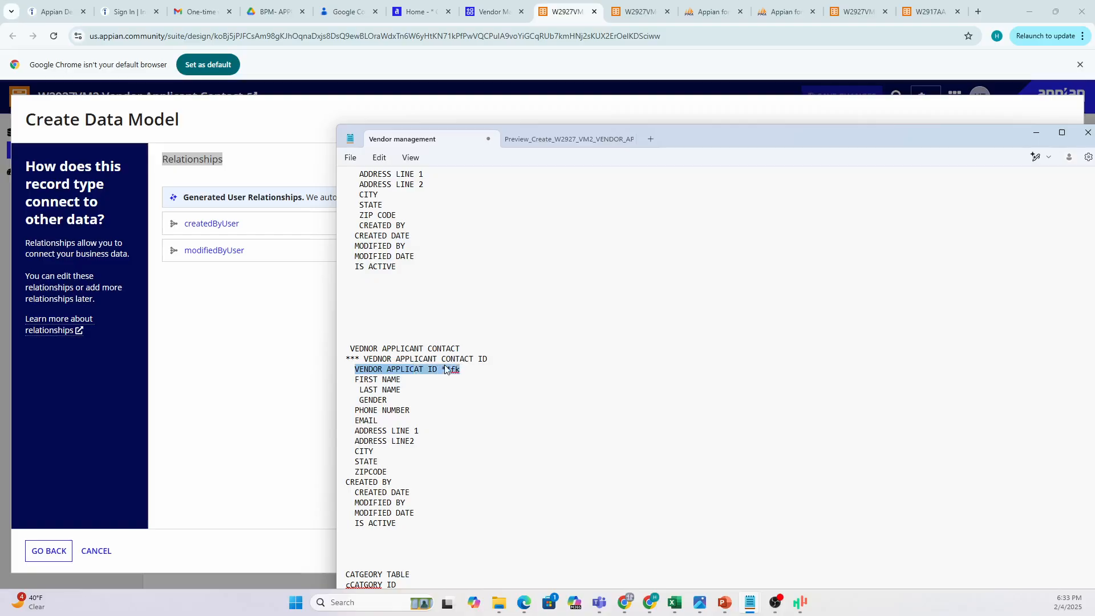
pyautogui.scroll(4, 448, 246)
pyautogui.click(445, 221)
pyautogui.scroll(-6, 457, 269)
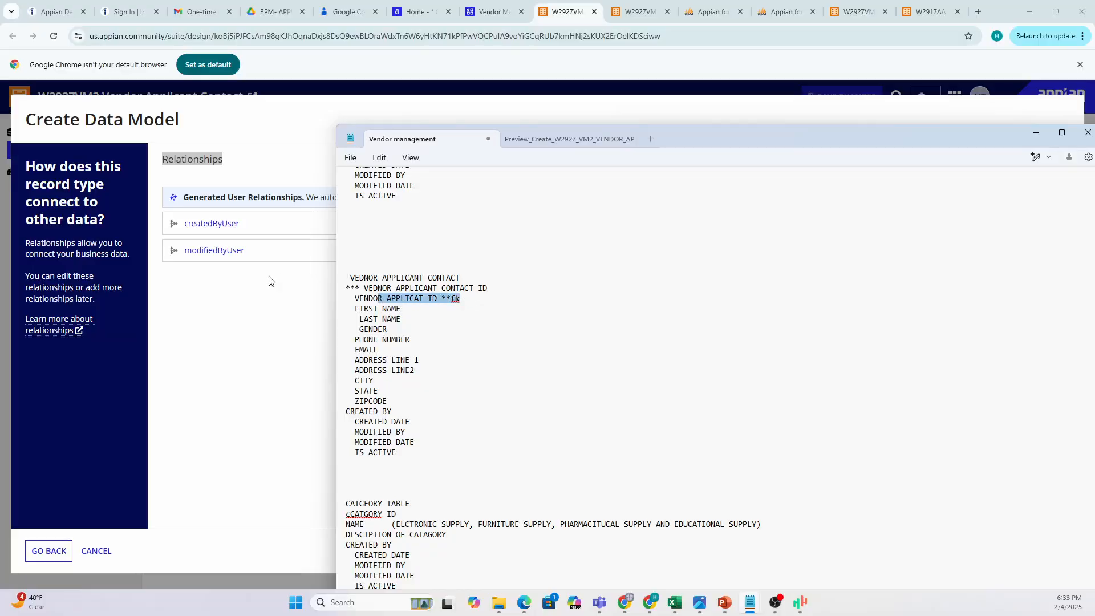
pyautogui.click(267, 300)
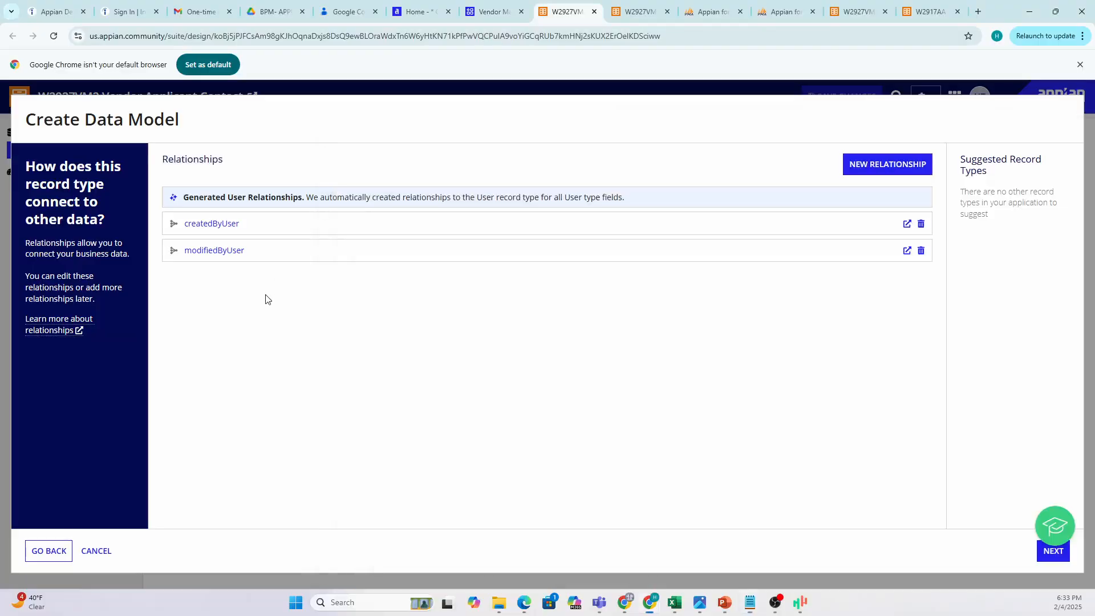
# Start a new relationship to W2927VM2 Vendor Applicant, found by searching 'VEND', and continue to its settings.
pyautogui.click(887, 171)
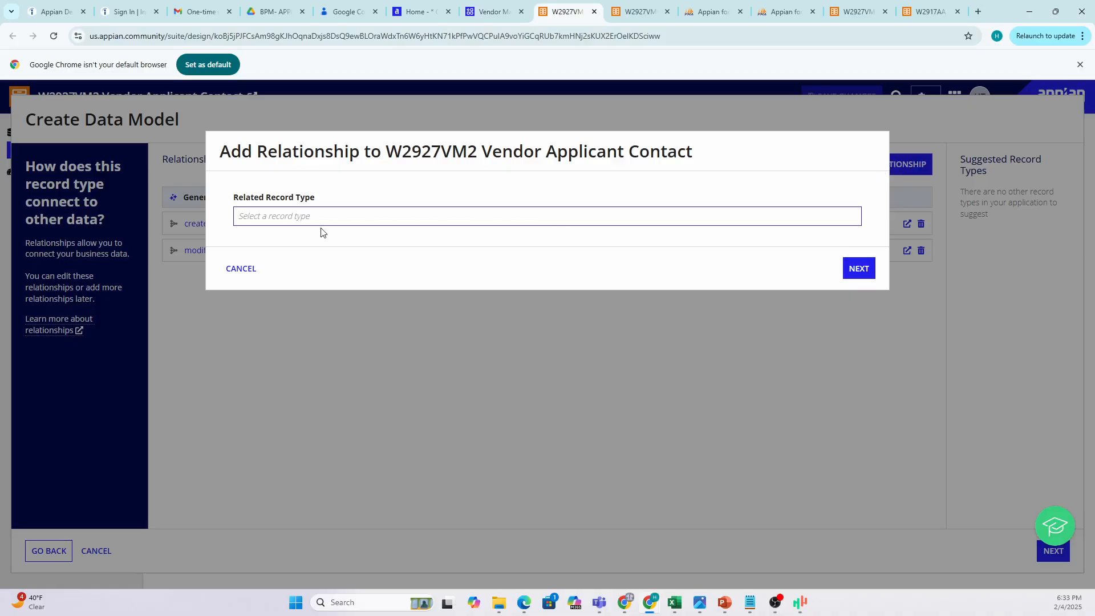
pyautogui.click(311, 212)
pyautogui.write('V')
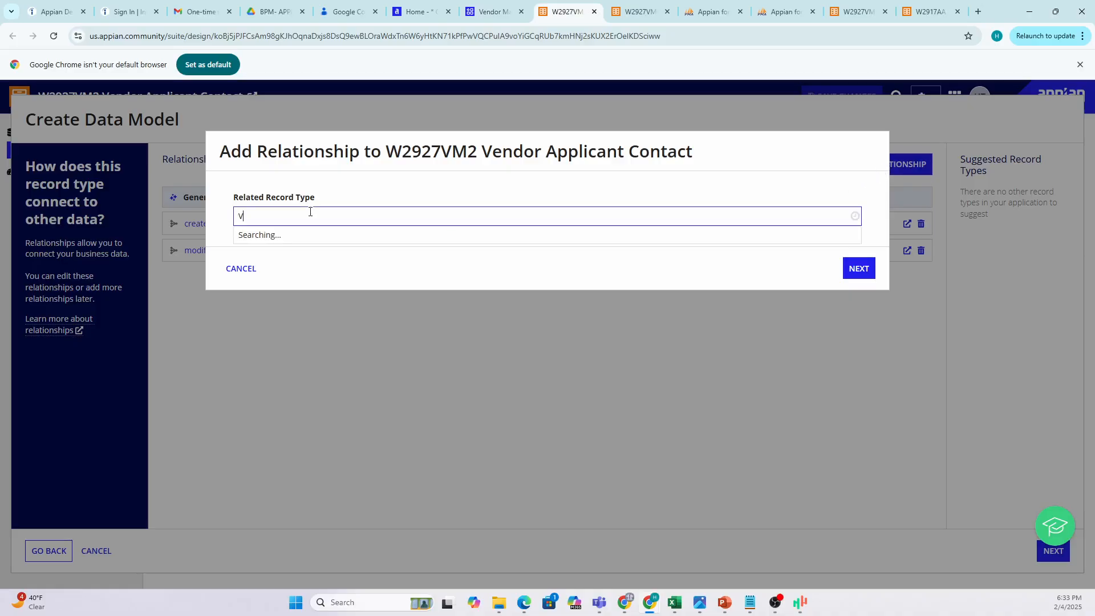
pyautogui.write('ENDOR APPLI')
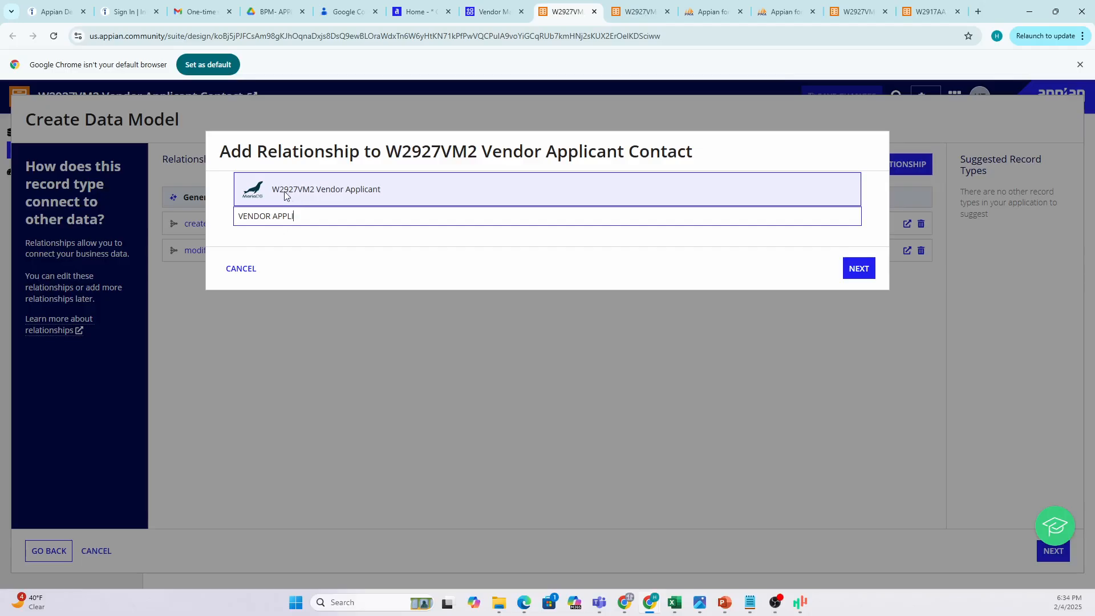
pyautogui.click(286, 196)
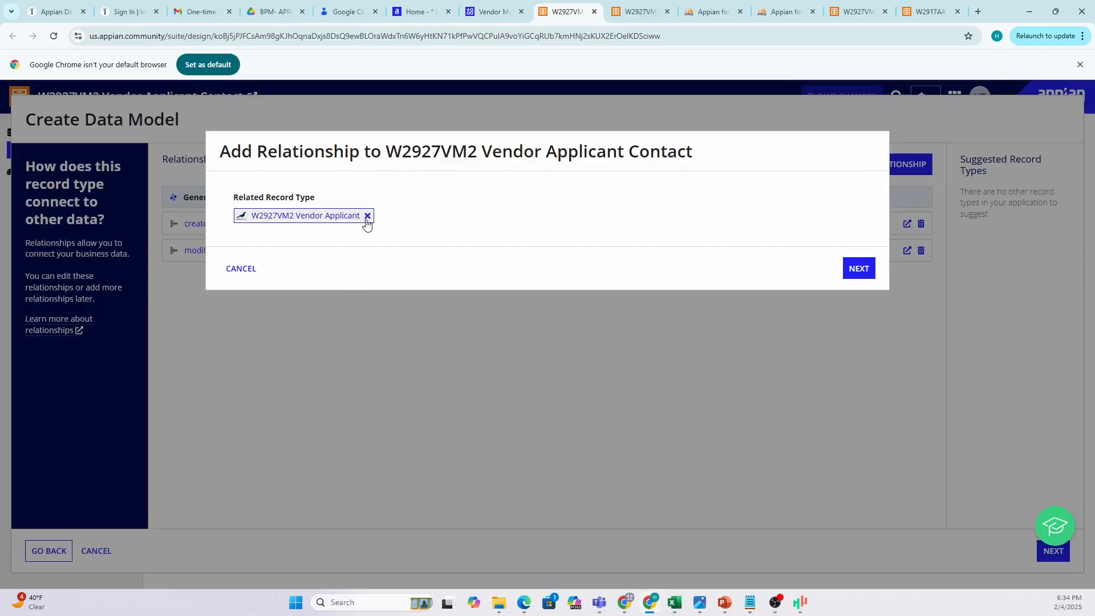
pyautogui.click(855, 273)
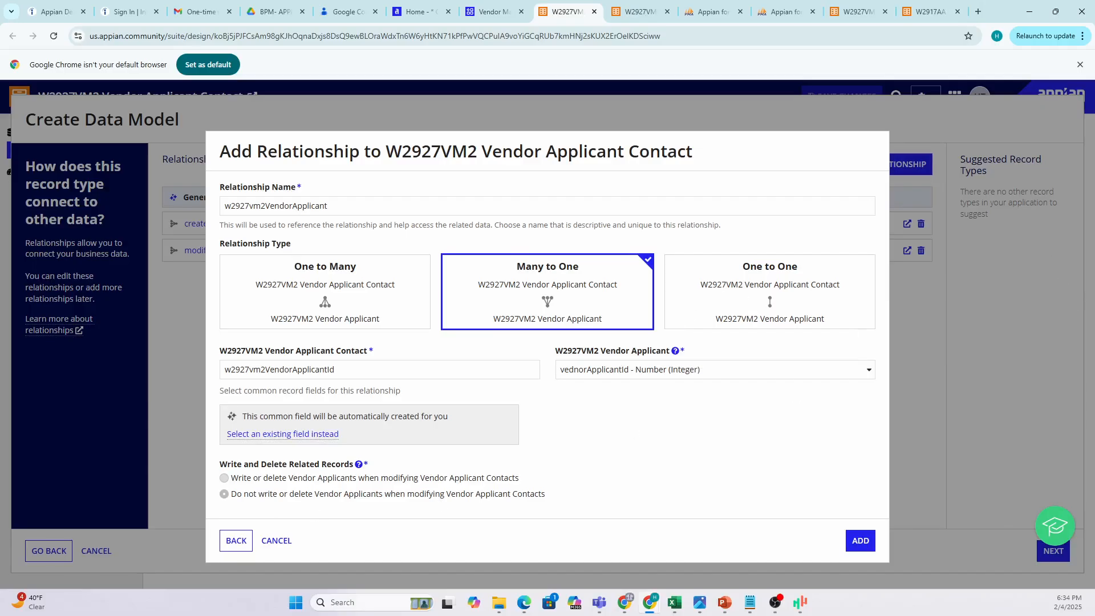
pyautogui.moveTo(1094, 305); pyautogui.dragTo(1052, 290)
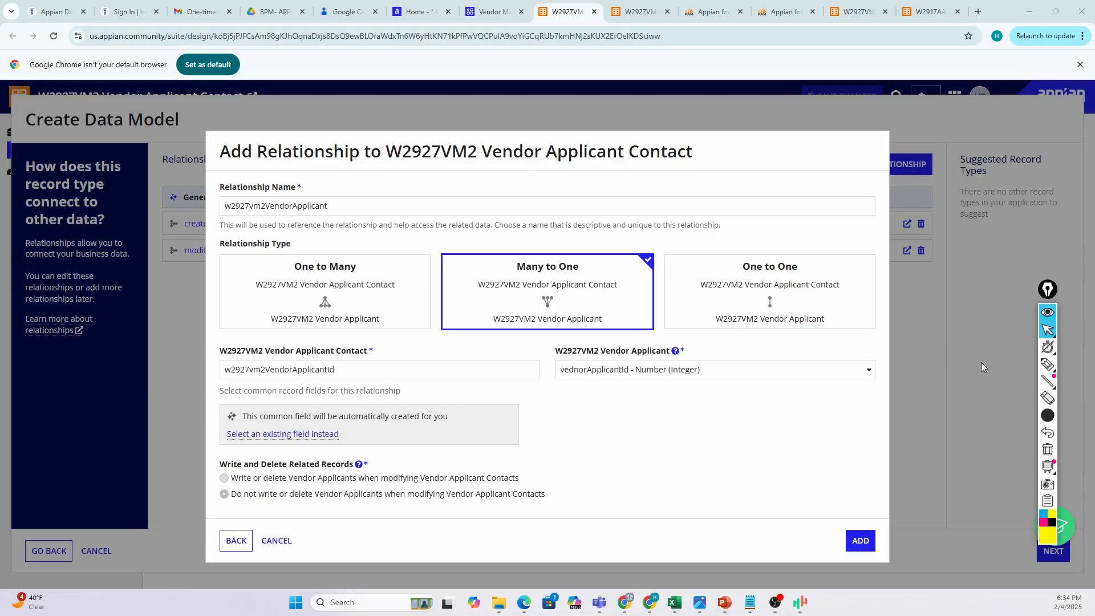
# Mark the left side of the dialog in yellow: name, relationship options and Contact field label.
pyautogui.click(1047, 364)
pyautogui.moveTo(210, 150)
pyautogui.mouseDown()
pyautogui.moveTo(211, 117)
pyautogui.moveTo(446, 120)
pyautogui.moveTo(459, 393)
pyautogui.moveTo(197, 343)
pyautogui.moveTo(222, 140)
pyautogui.moveTo(291, 171)
pyautogui.mouseUp()
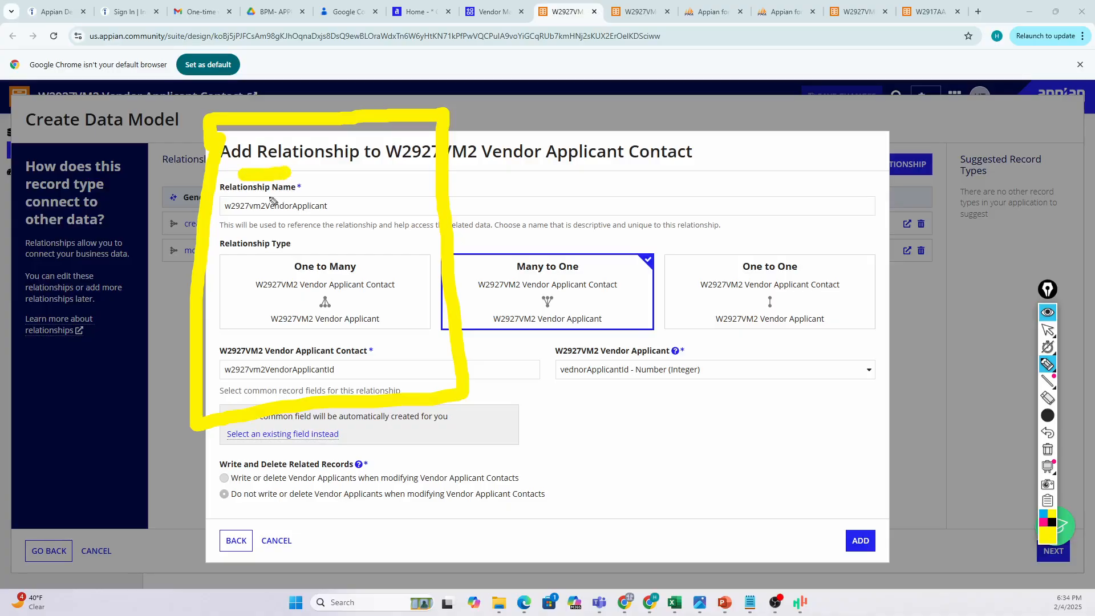
pyautogui.moveTo(238, 226); pyautogui.dragTo(274, 217)
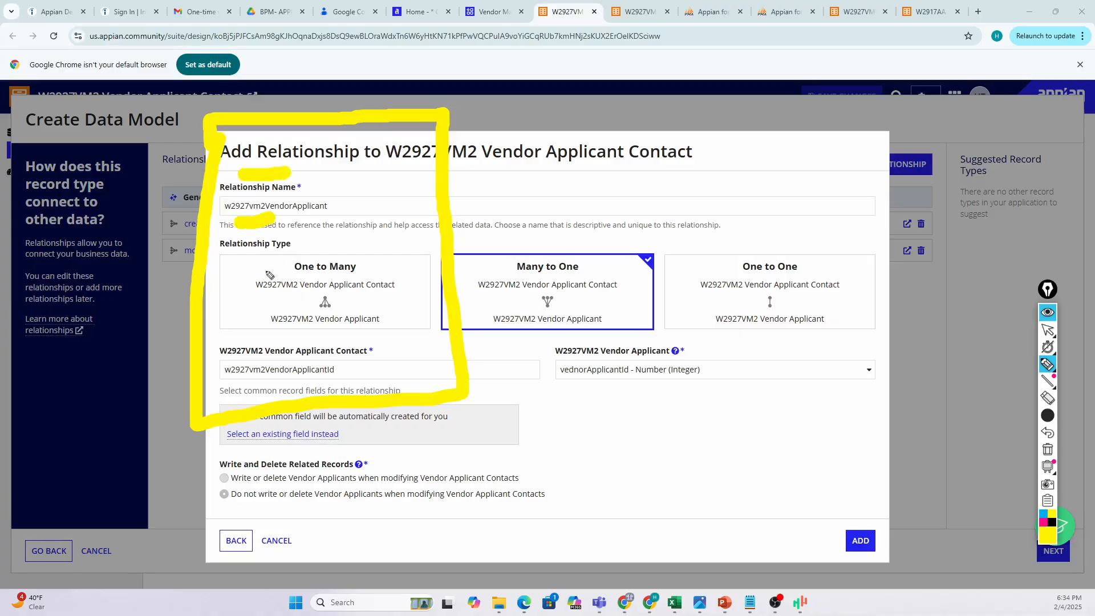
pyautogui.moveTo(237, 264); pyautogui.dragTo(305, 257)
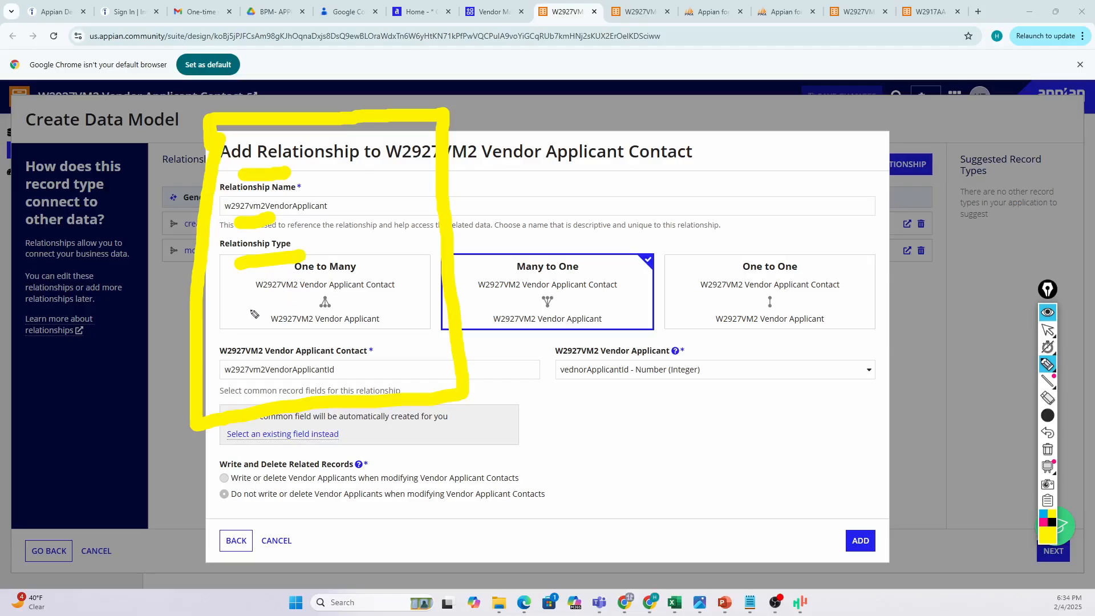
pyautogui.moveTo(240, 311); pyautogui.dragTo(291, 306)
pyautogui.moveTo(255, 361); pyautogui.dragTo(285, 352)
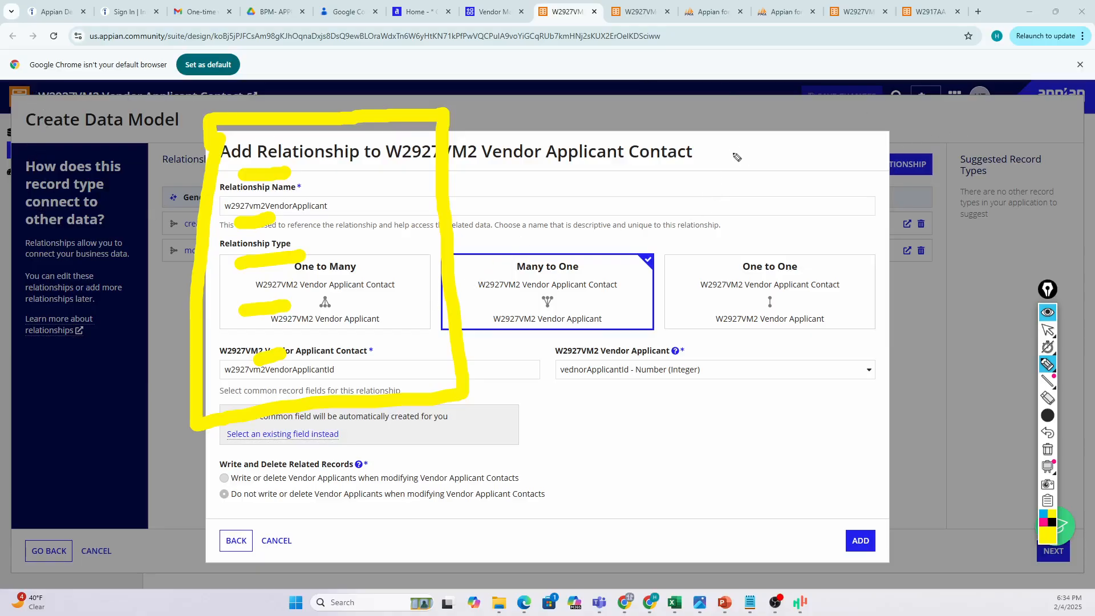
# Outline the right side of the dialog and label the boxes 'CON' and 'Ven'.
pyautogui.moveTo(733, 139)
pyautogui.mouseDown()
pyautogui.moveTo(715, 402)
pyautogui.moveTo(735, 141)
pyautogui.moveTo(952, 130)
pyautogui.moveTo(965, 268)
pyautogui.moveTo(946, 459)
pyautogui.moveTo(749, 484)
pyautogui.moveTo(720, 400)
pyautogui.mouseUp()
pyautogui.moveTo(772, 98)
pyautogui.mouseDown()
pyautogui.moveTo(767, 121)
pyautogui.moveTo(827, 111)
pyautogui.moveTo(810, 91)
pyautogui.moveTo(844, 86)
pyautogui.moveTo(864, 113)
pyautogui.moveTo(882, 87)
pyautogui.mouseUp()
pyautogui.moveTo(244, 84)
pyautogui.mouseDown()
pyautogui.moveTo(288, 76)
pyautogui.moveTo(317, 87)
pyautogui.moveTo(337, 115)
pyautogui.moveTo(374, 111)
pyautogui.mouseUp()
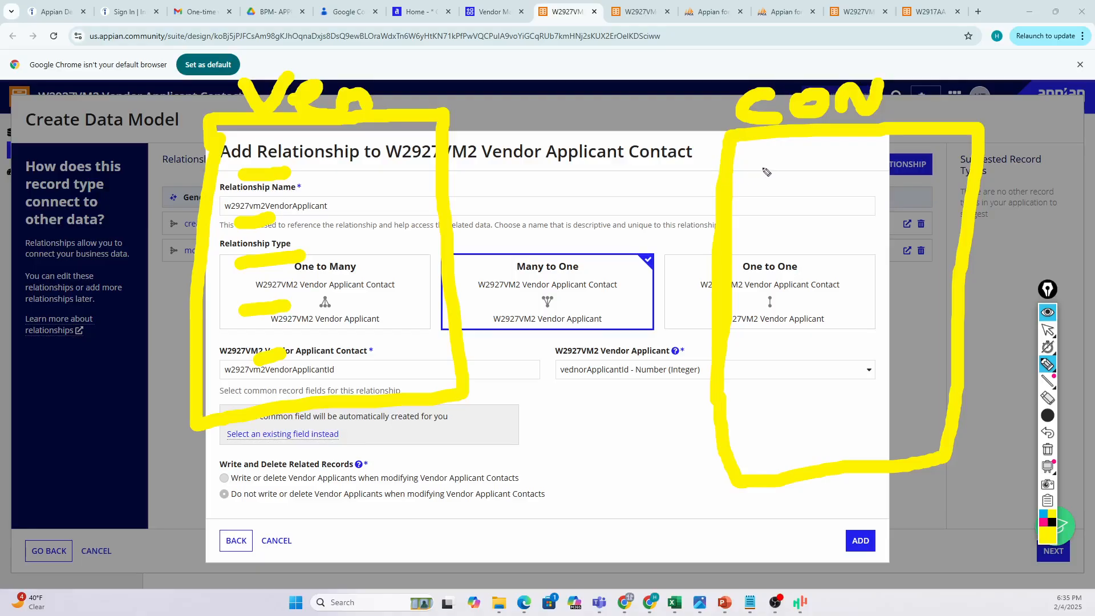
# Sketch bracketed contact rows inside the CON box.
pyautogui.moveTo(760, 166)
pyautogui.mouseDown()
pyautogui.moveTo(797, 164)
pyautogui.moveTo(796, 207)
pyautogui.mouseUp()
pyautogui.moveTo(766, 228); pyautogui.dragTo(793, 227)
pyautogui.moveTo(754, 164)
pyautogui.mouseDown()
pyautogui.moveTo(808, 147)
pyautogui.moveTo(823, 181)
pyautogui.moveTo(802, 232)
pyautogui.mouseUp()
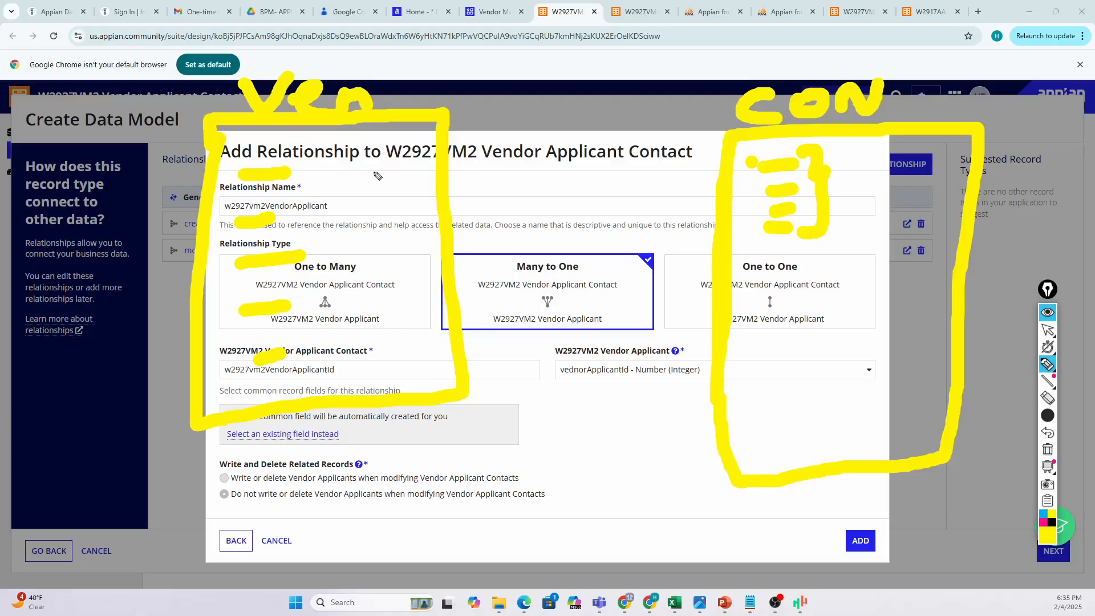
# Draw a link arrow toward the contact box and write 'ONE' beneath the fields.
pyautogui.moveTo(371, 174)
pyautogui.mouseDown()
pyautogui.moveTo(516, 164)
pyautogui.moveTo(682, 189)
pyautogui.moveTo(710, 160)
pyautogui.moveTo(710, 199)
pyautogui.moveTo(684, 205)
pyautogui.moveTo(700, 228)
pyautogui.mouseUp()
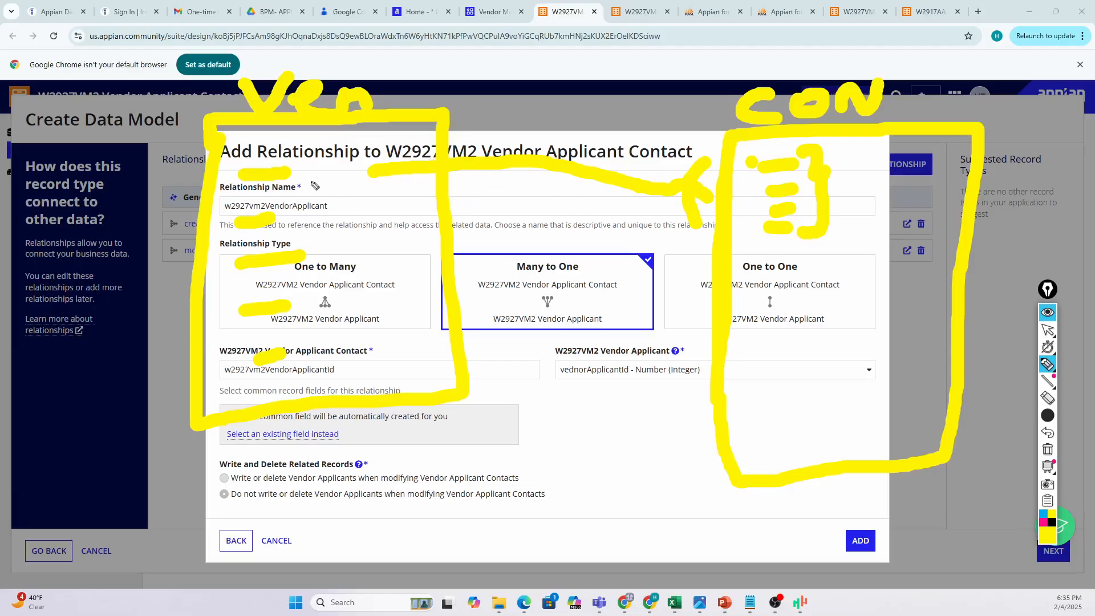
pyautogui.moveTo(291, 181); pyautogui.dragTo(323, 182)
pyautogui.moveTo(436, 454)
pyautogui.mouseDown()
pyautogui.moveTo(459, 486)
pyautogui.moveTo(455, 465)
pyautogui.moveTo(514, 467)
pyautogui.moveTo(536, 447)
pyautogui.moveTo(554, 463)
pyautogui.moveTo(676, 446)
pyautogui.moveTo(655, 479)
pyautogui.mouseUp()
pyautogui.click(667, 427)
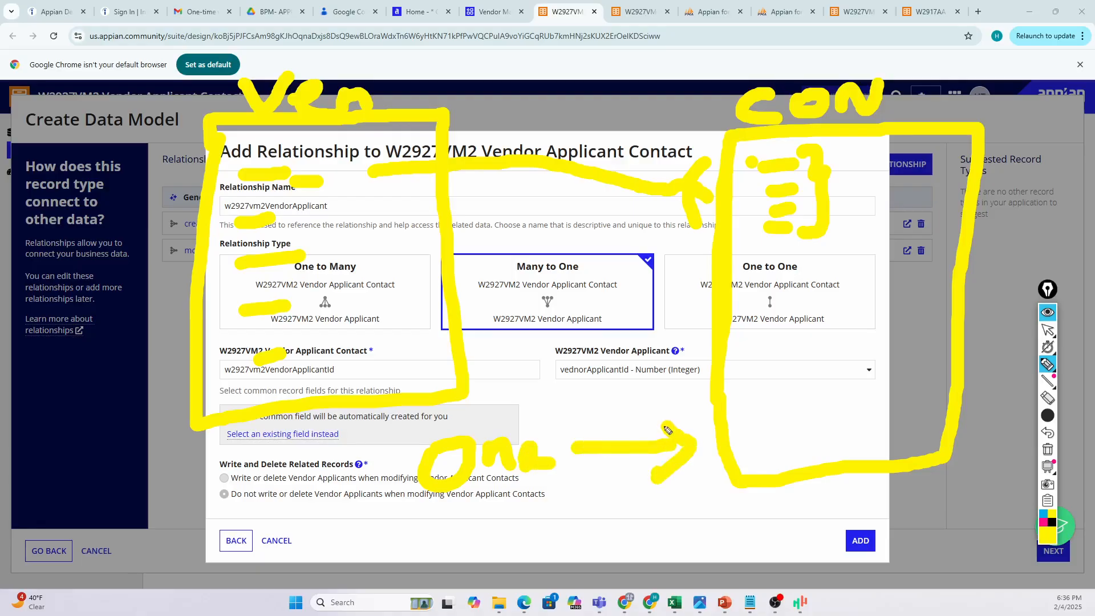
# Write 'Man' in the contact box and a second 'man' arrow pointing back to 'One'.
pyautogui.moveTo(732, 419)
pyautogui.mouseDown()
pyautogui.moveTo(719, 465)
pyautogui.moveTo(776, 411)
pyautogui.moveTo(816, 438)
pyautogui.moveTo(865, 429)
pyautogui.mouseUp()
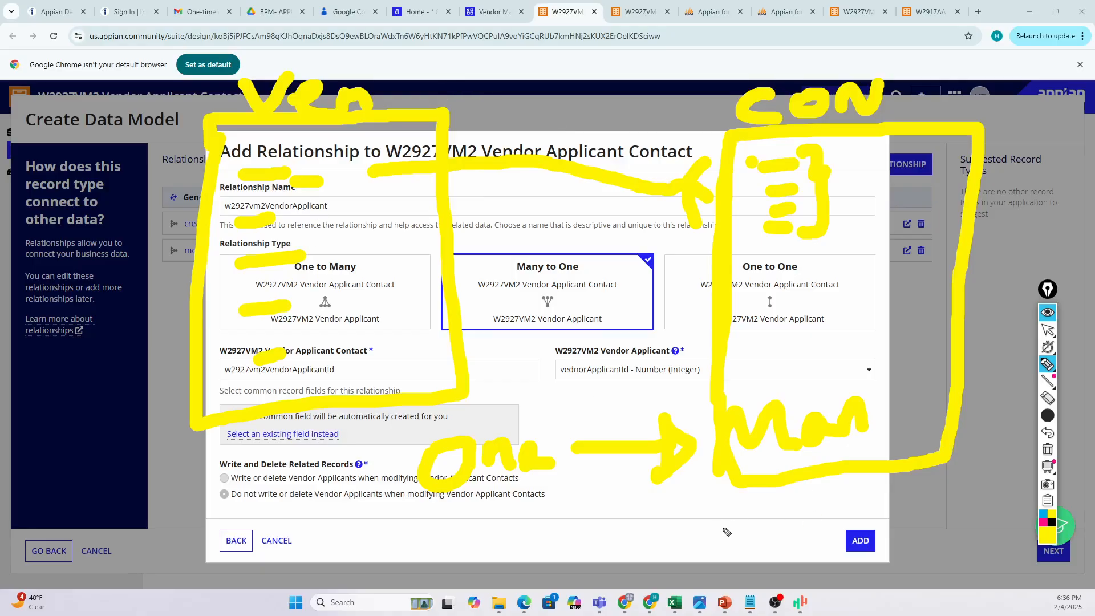
pyautogui.moveTo(726, 532)
pyautogui.mouseDown()
pyautogui.moveTo(721, 550)
pyautogui.moveTo(832, 539)
pyautogui.mouseUp()
pyautogui.moveTo(707, 539)
pyautogui.mouseDown()
pyautogui.moveTo(604, 533)
pyautogui.moveTo(610, 562)
pyautogui.moveTo(621, 560)
pyautogui.mouseUp()
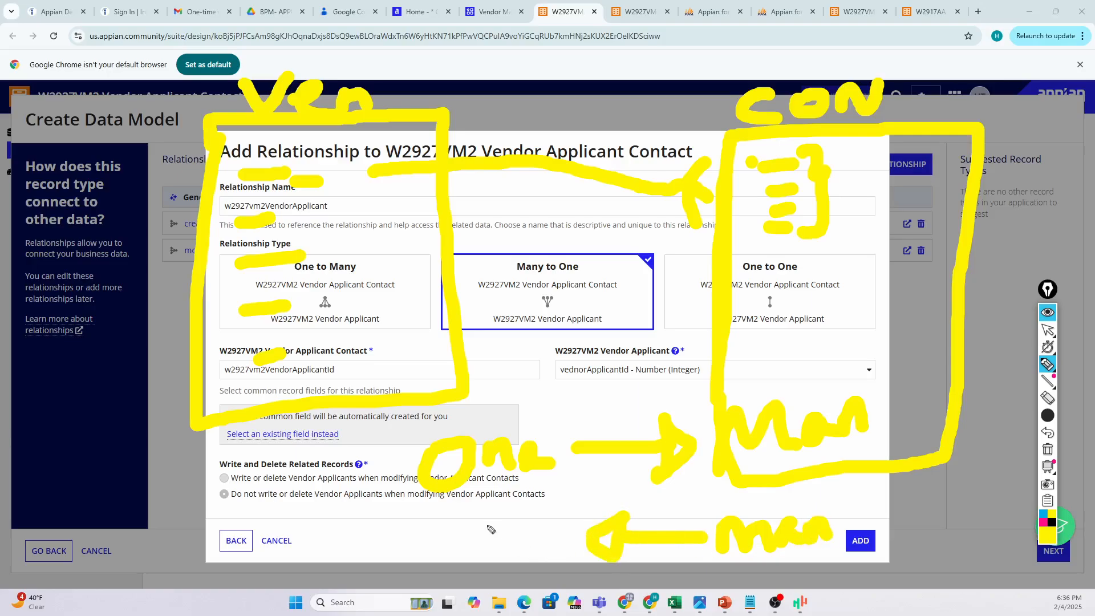
pyautogui.moveTo(490, 529)
pyautogui.mouseDown()
pyautogui.moveTo(523, 549)
pyautogui.moveTo(499, 516)
pyautogui.moveTo(530, 551)
pyautogui.moveTo(570, 502)
pyautogui.moveTo(587, 501)
pyautogui.moveTo(601, 535)
pyautogui.mouseUp()
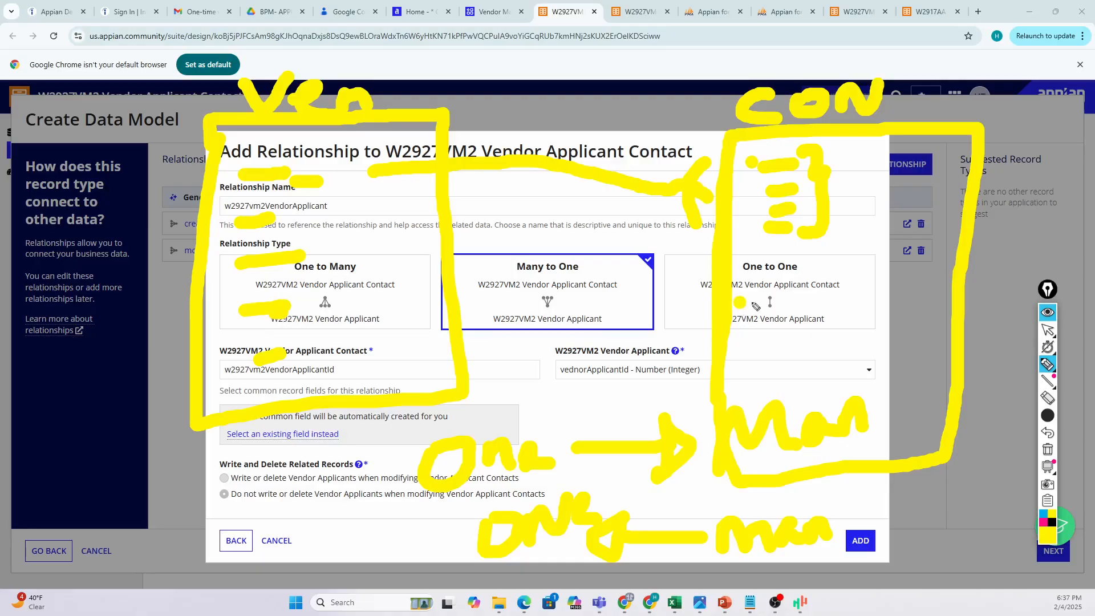
# Mark the One to One and Many to One cards, then undo the stray marks.
pyautogui.moveTo(736, 302); pyautogui.dragTo(762, 303)
pyautogui.moveTo(456, 303); pyautogui.dragTo(706, 295)
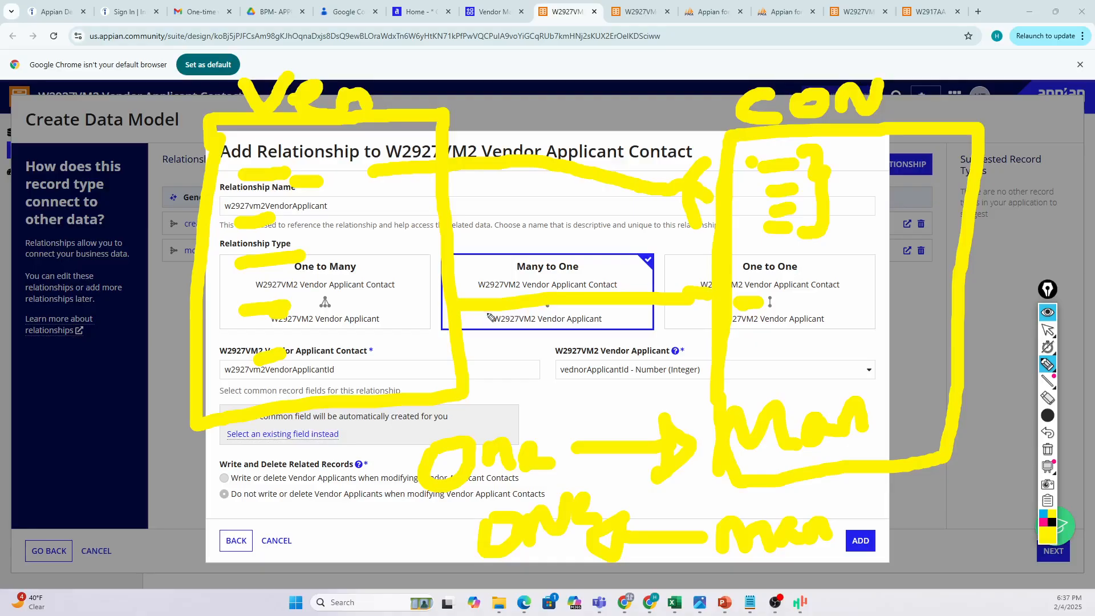
pyautogui.click(775, 307)
pyautogui.click(337, 310)
pyautogui.click(836, 280)
pyautogui.hotkey('ctrl', 'z')
pyautogui.hotkey('ctrl', 'z')
pyautogui.hotkey('ctrl', 'z')
pyautogui.hotkey('ctrl', 'z')
pyautogui.hotkey('ctrl', 'z')
pyautogui.hotkey('ctrl', 'z')
pyautogui.hotkey('ctrl', 'z')
pyautogui.hotkey('ctrl', 'z')
pyautogui.hotkey('ctrl', 'z')
pyautogui.hotkey('ctrl', 'z')
pyautogui.hotkey('ctrl', 'z')
pyautogui.hotkey('ctrl', 'z')
pyautogui.hotkey('ctrl', 'z')
pyautogui.hotkey('ctrl', 'z')
pyautogui.hotkey('ctrl', 'z')
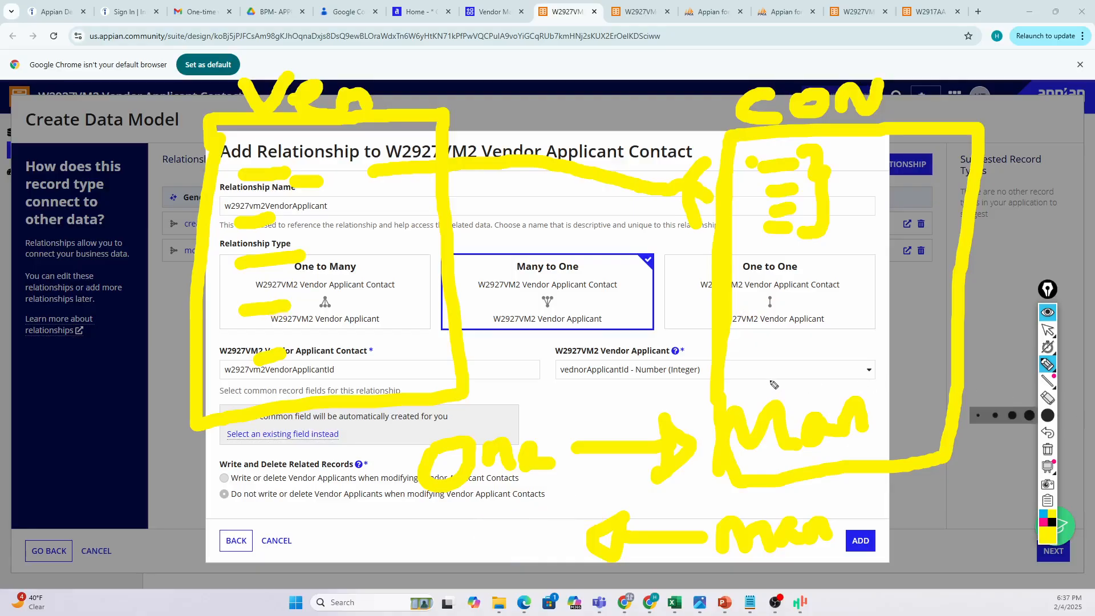
# Undo and erase every yellow annotation from the dialog, then return to the select arrow.
pyautogui.hotkey('ctrl', 'z')
pyautogui.hotkey('ctrl', 'z')
pyautogui.hotkey('ctrl', 'z')
pyautogui.hotkey('ctrl', 'z')
pyautogui.hotkey('ctrl', 'z')
pyautogui.hotkey('ctrl', 'z')
pyautogui.hotkey('ctrl', 'z')
pyautogui.hotkey('ctrl', 'z')
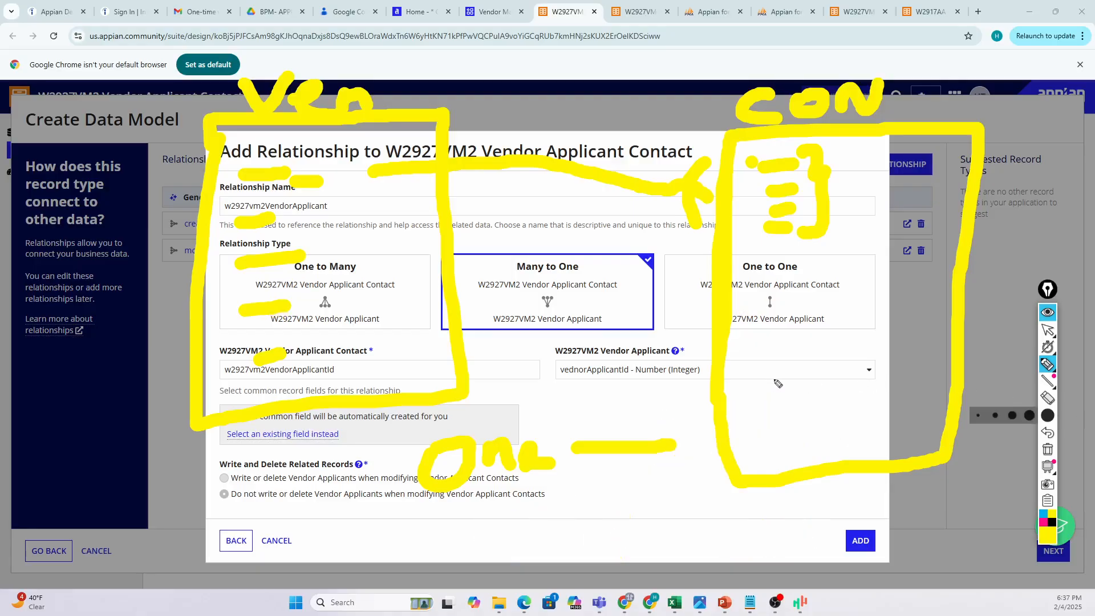
pyautogui.hotkey('ctrl', 'z')
pyautogui.hotkey('ctrl', 'z')
pyautogui.hotkey('ctrl', 'z')
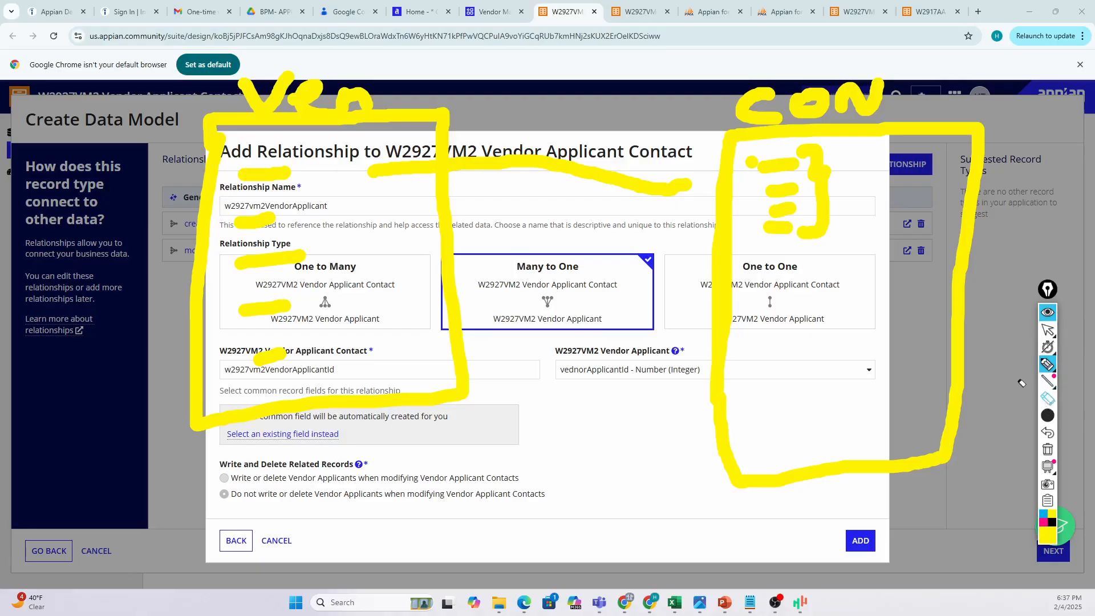
pyautogui.click(1048, 398)
pyautogui.click(968, 326)
pyautogui.moveTo(807, 160)
pyautogui.mouseDown()
pyautogui.moveTo(786, 178)
pyautogui.moveTo(775, 232)
pyautogui.moveTo(758, 109)
pyautogui.moveTo(861, 108)
pyautogui.moveTo(558, 166)
pyautogui.moveTo(497, 159)
pyautogui.moveTo(442, 123)
pyautogui.moveTo(392, 151)
pyautogui.moveTo(399, 173)
pyautogui.mouseUp()
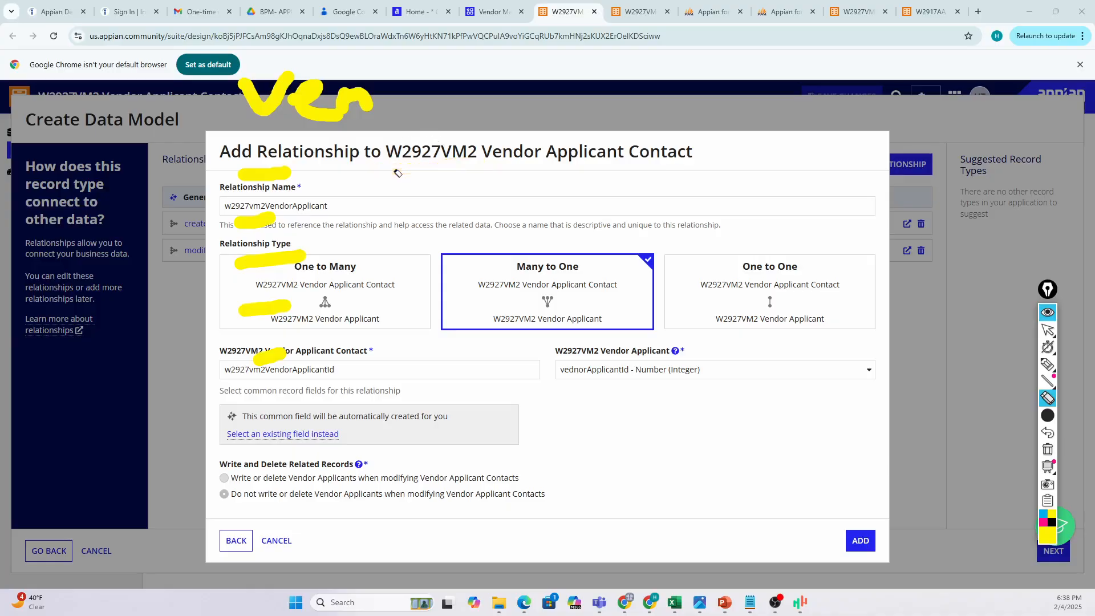
pyautogui.moveTo(348, 108)
pyautogui.mouseDown()
pyautogui.moveTo(282, 101)
pyautogui.moveTo(260, 251)
pyautogui.moveTo(265, 308)
pyautogui.moveTo(265, 297)
pyautogui.mouseUp()
pyautogui.click(272, 266)
pyautogui.click(275, 360)
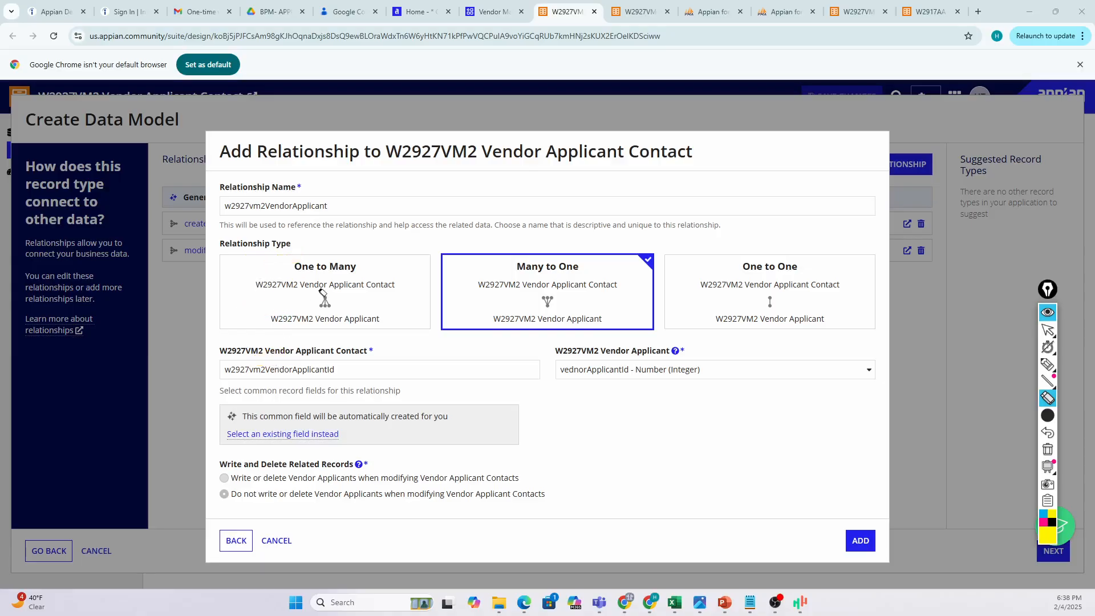
pyautogui.click(1048, 329)
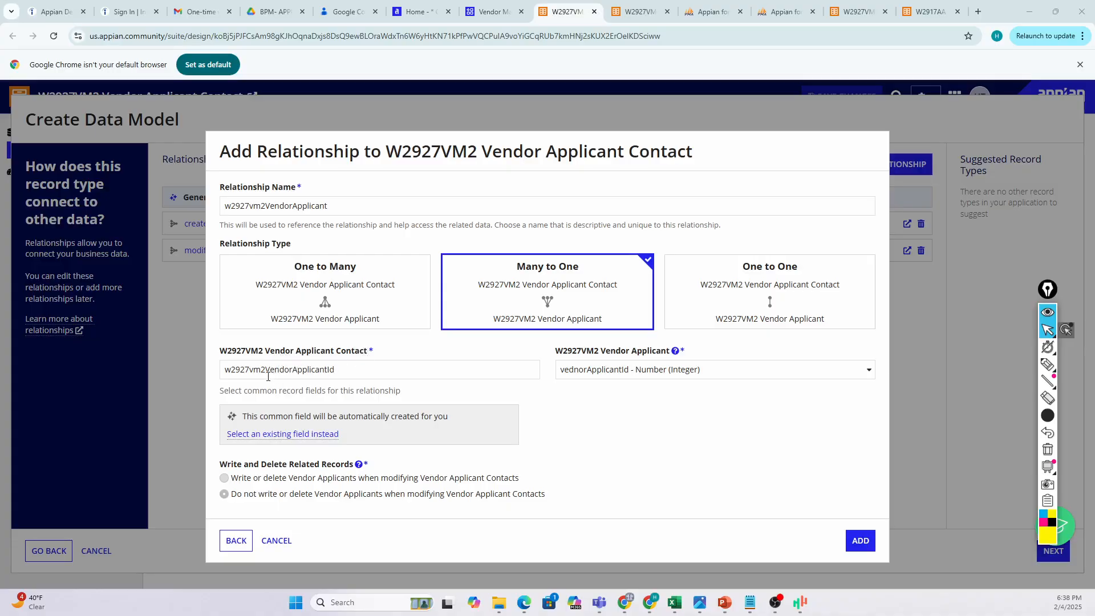
# Confirm vendorApplicantId as the linked field on the Vendor Applicant side.
pyautogui.moveTo(267, 372); pyautogui.dragTo(344, 369)
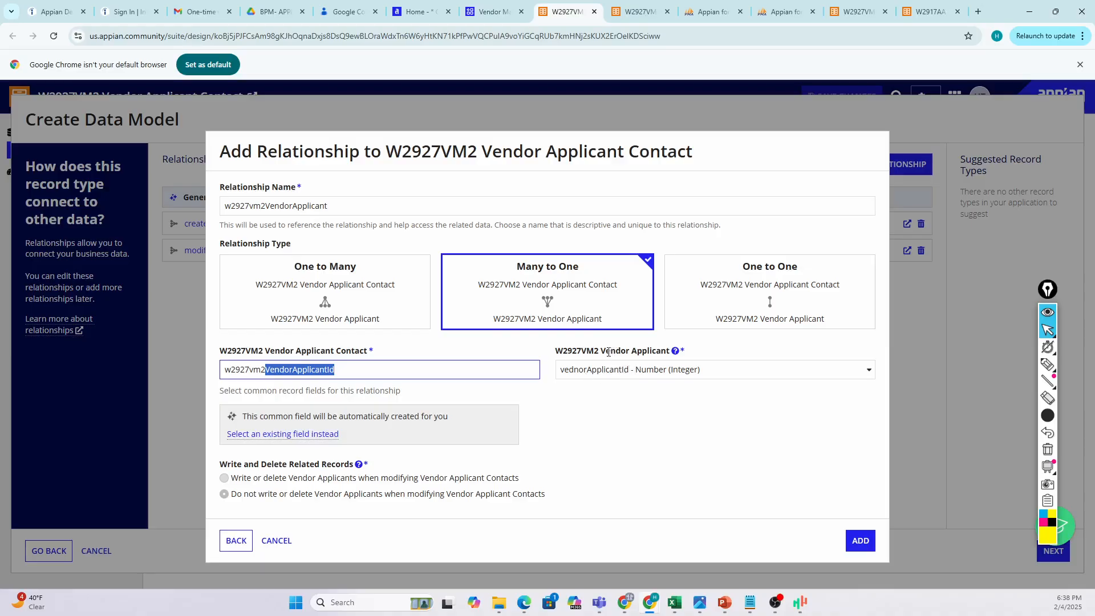
pyautogui.moveTo(600, 352); pyautogui.dragTo(670, 352)
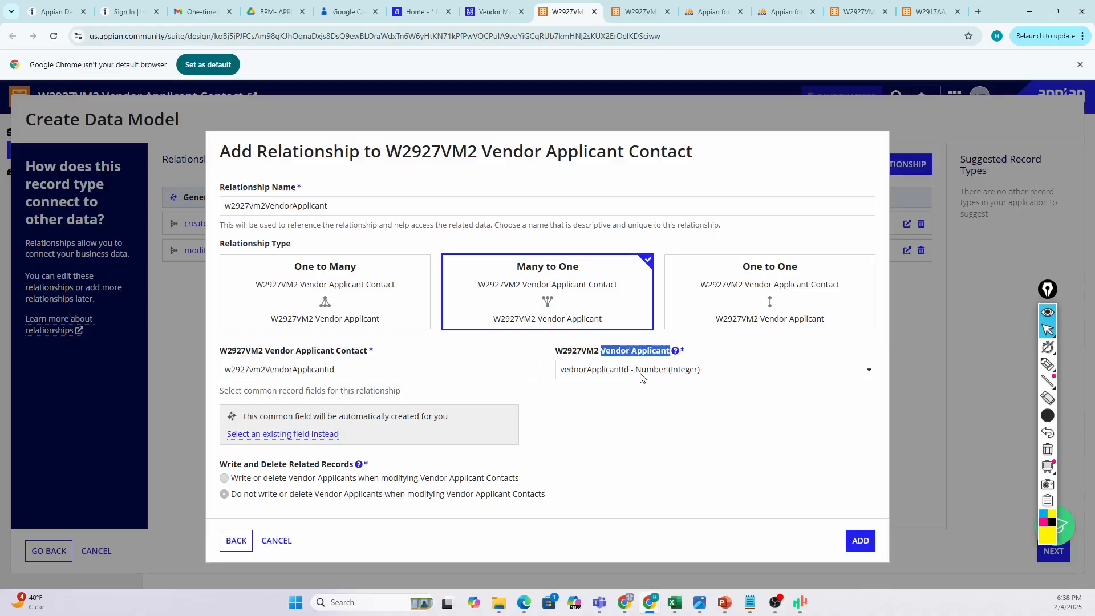
pyautogui.click(560, 374)
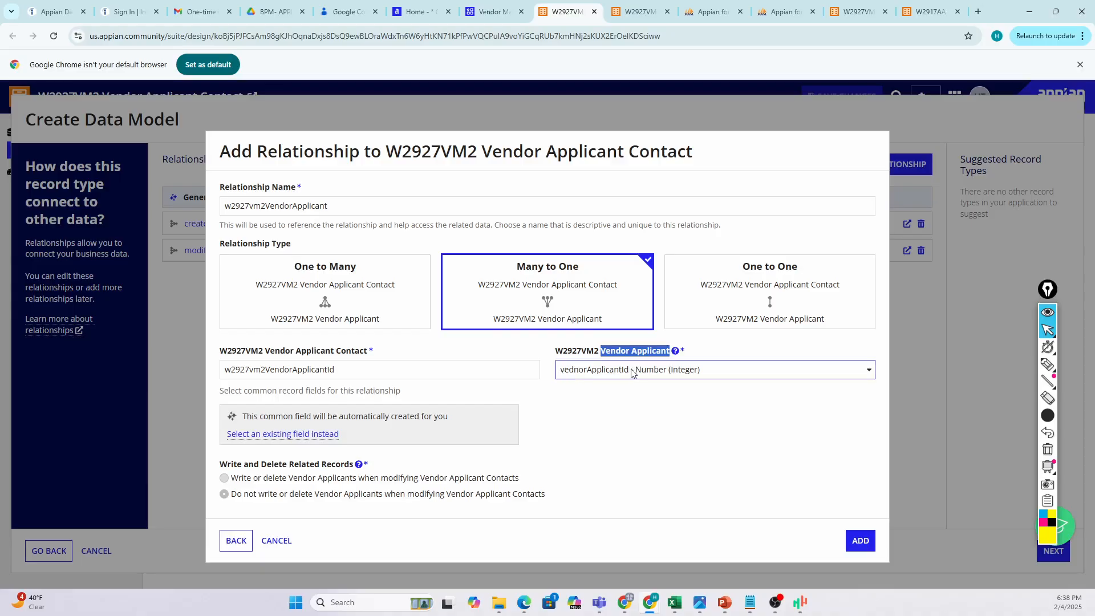
pyautogui.click(554, 369)
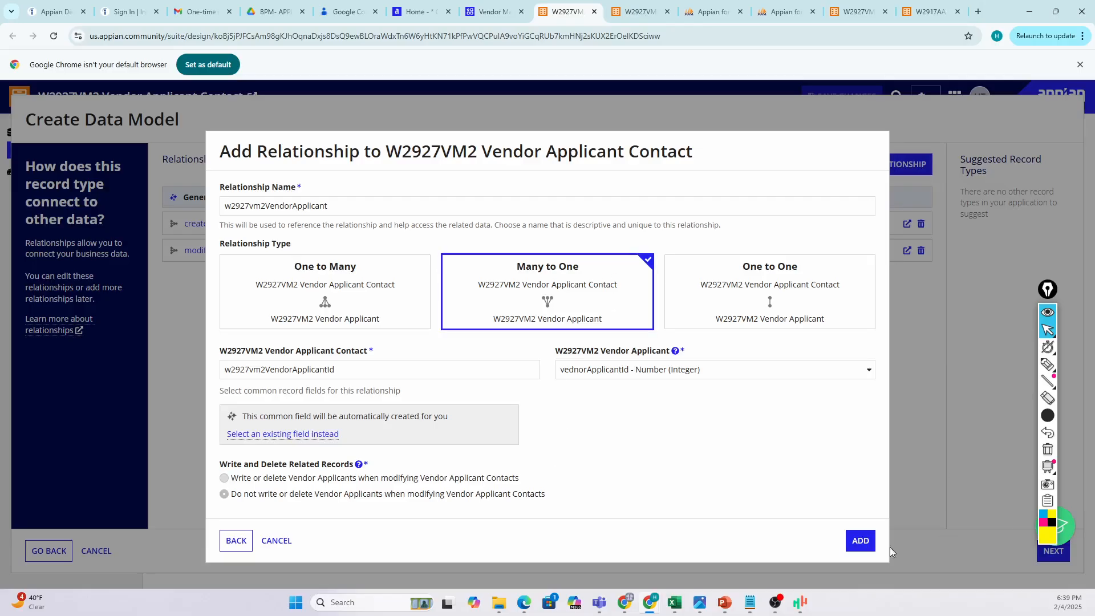
# Add the many-to-one w2927vm2VendorApplicant relationship and continue to the data model review.
pyautogui.click(862, 541)
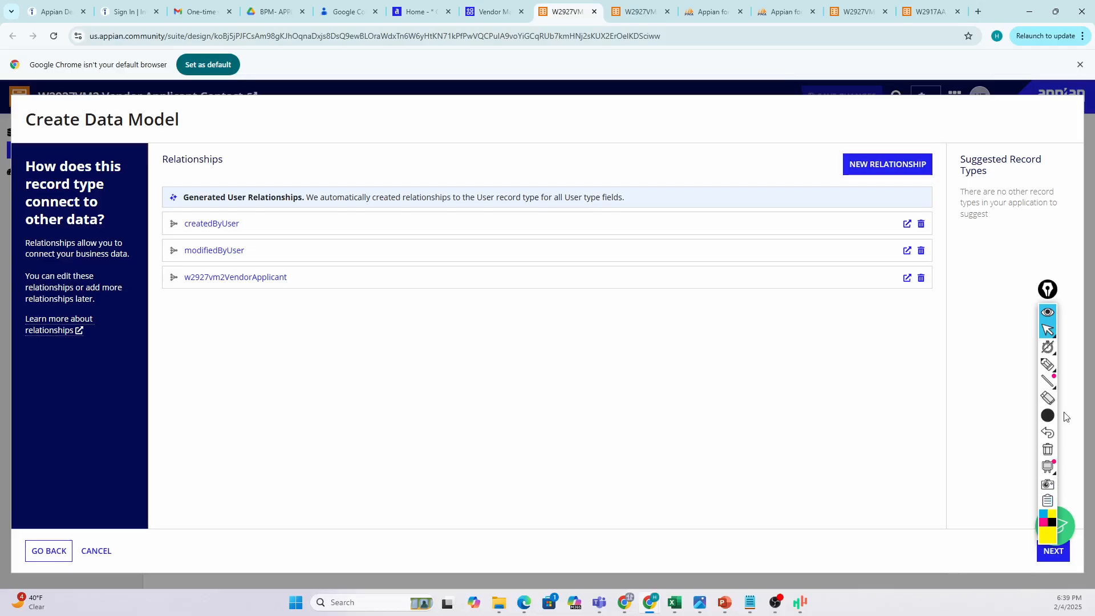
pyautogui.moveTo(1048, 291); pyautogui.dragTo(1079, 263)
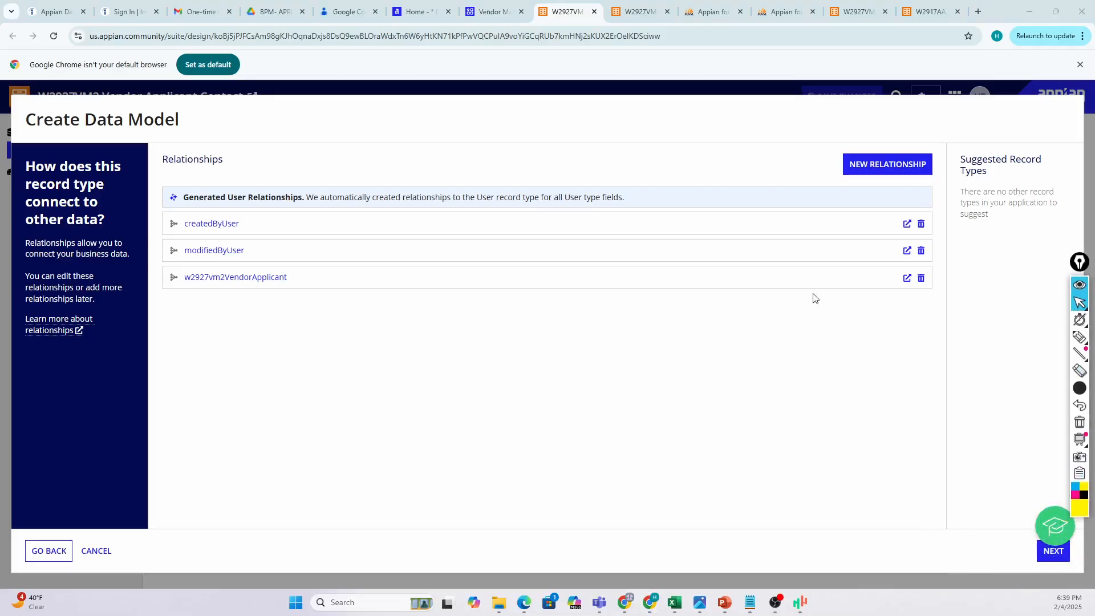
pyautogui.click(1052, 556)
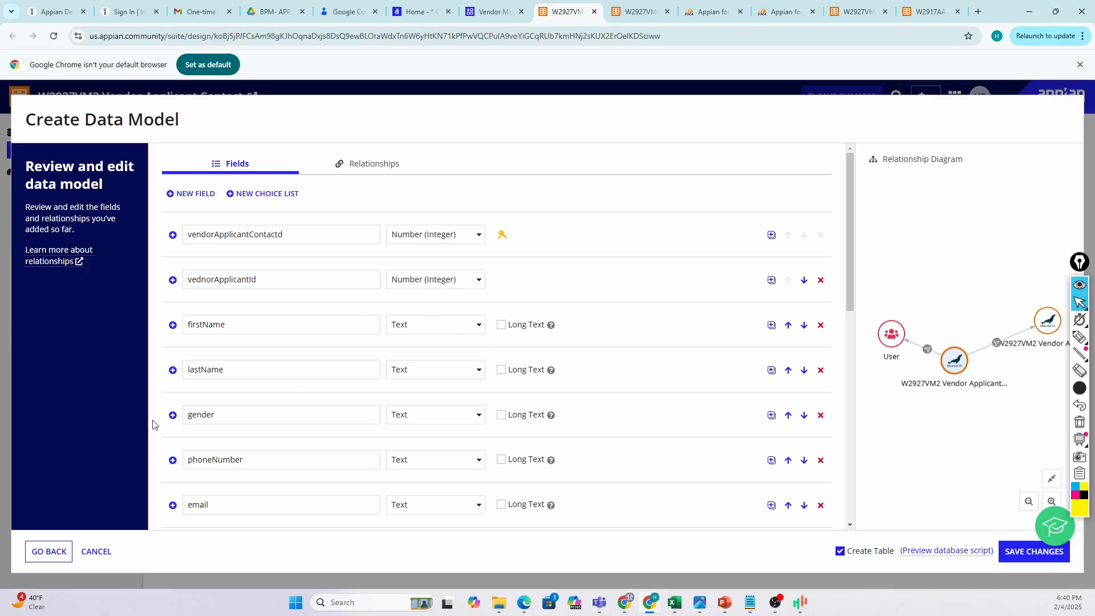
# Scroll through the Fields list, then download the preview database script .sql file.
pyautogui.scroll(-2, 200, 342)
pyautogui.scroll(3, 243, 316)
pyautogui.scroll(-1, 208, 307)
pyautogui.scroll(1, 211, 290)
pyautogui.scroll(-1, 247, 316)
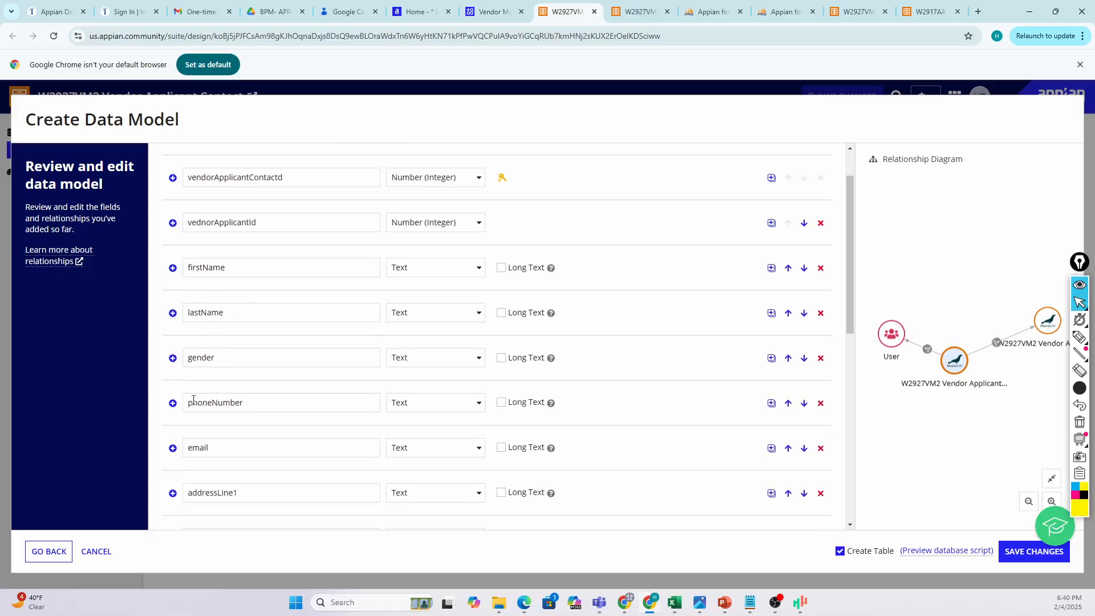
pyautogui.scroll(-1, 193, 400)
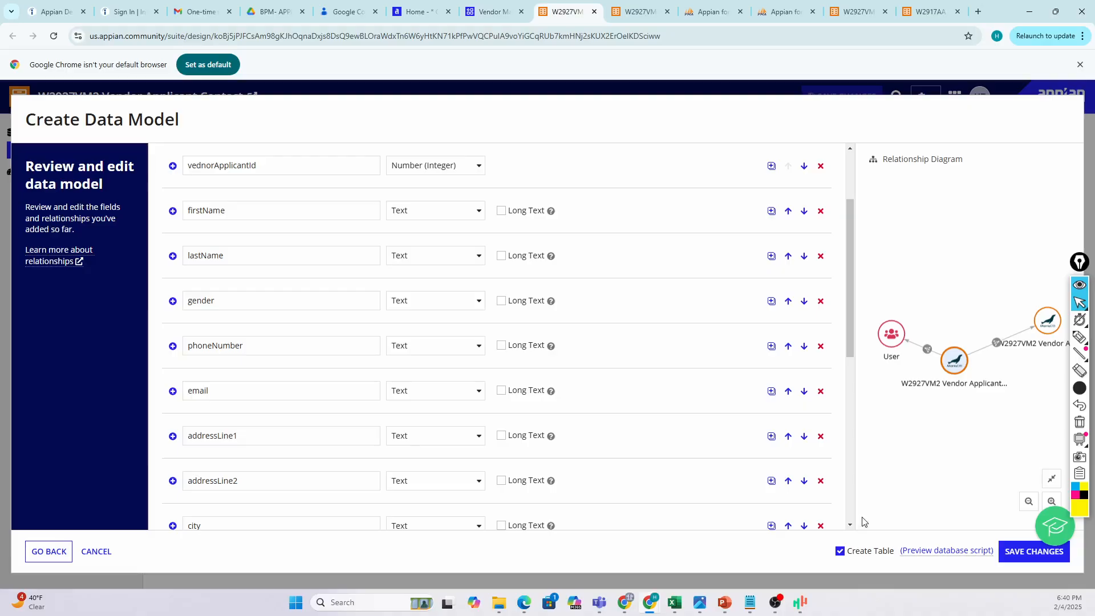
pyautogui.click(936, 555)
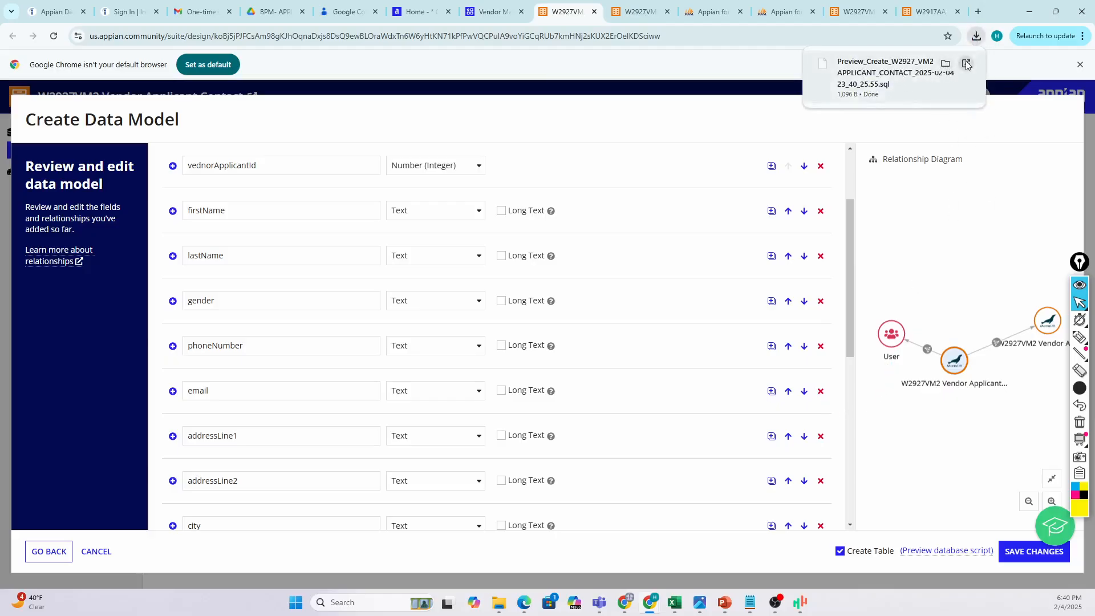
pyautogui.click(898, 72)
# Open the downloaded script in Notepad and highlight the table definition.
pyautogui.doubleClick(518, 246)
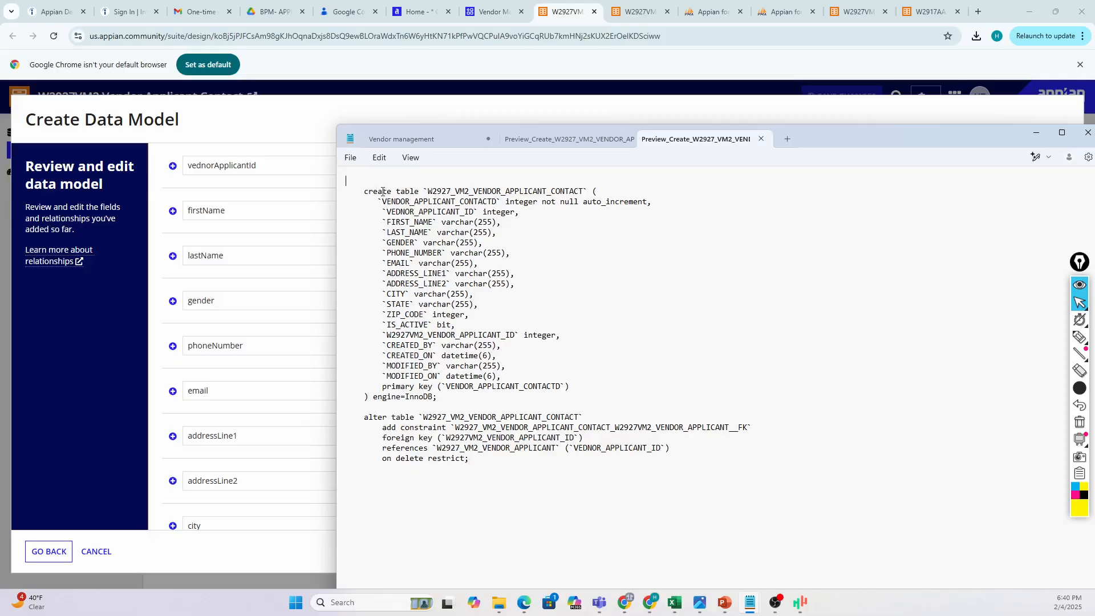
pyautogui.moveTo(364, 191); pyautogui.dragTo(487, 480)
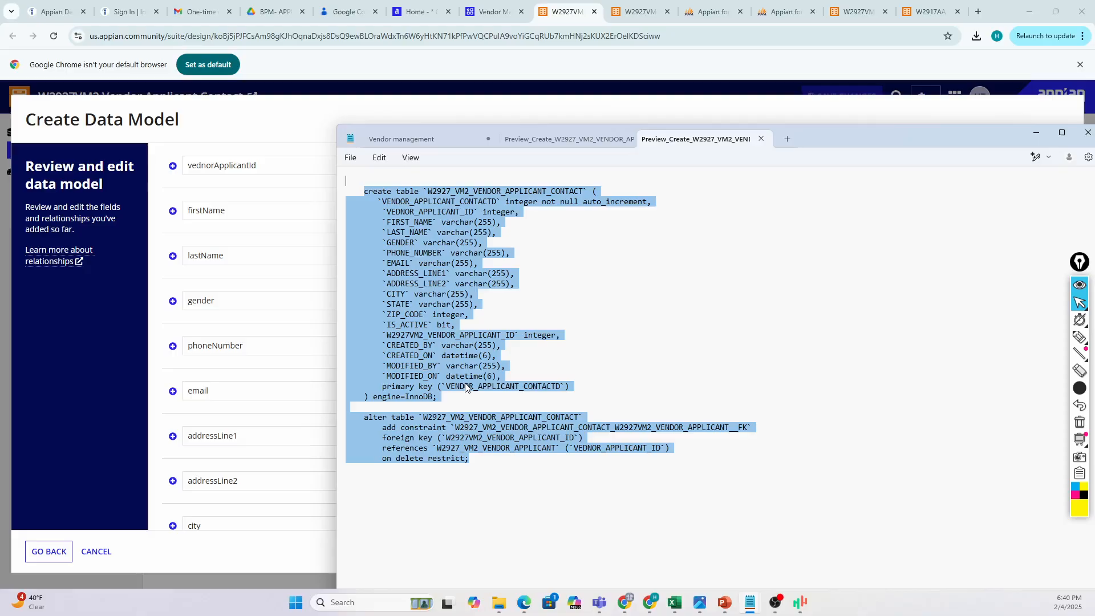
pyautogui.click(613, 358)
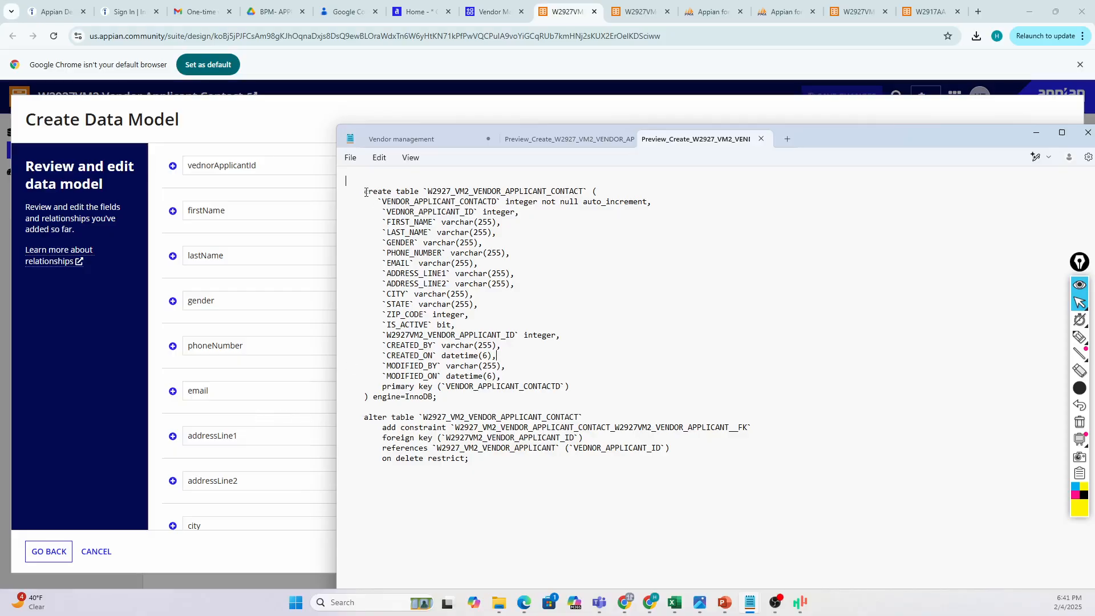
pyautogui.moveTo(365, 192); pyautogui.dragTo(490, 437)
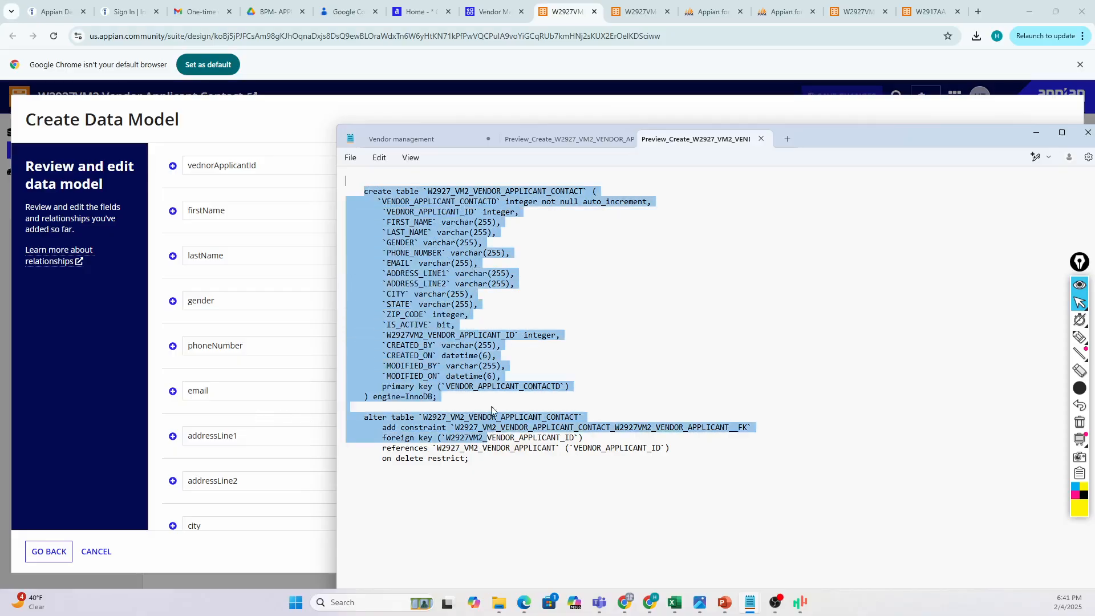
pyautogui.click(477, 378)
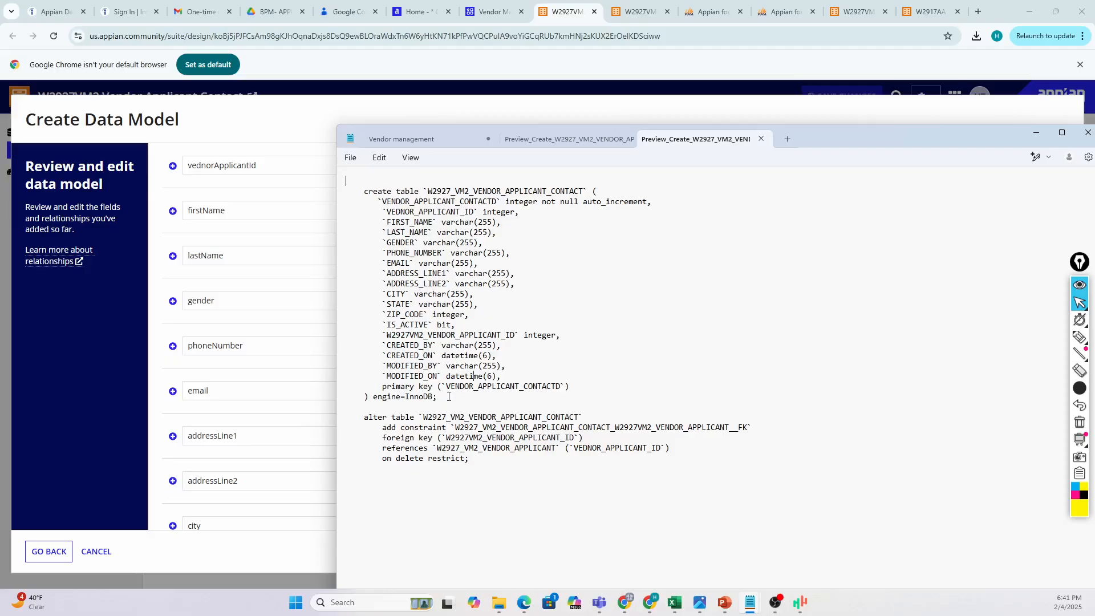
# Highlight the CREATE TABLE statement and the W2927_VM2_VENDOR_APPLICANT_CONTACT table name.
pyautogui.moveTo(448, 396); pyautogui.dragTo(364, 191)
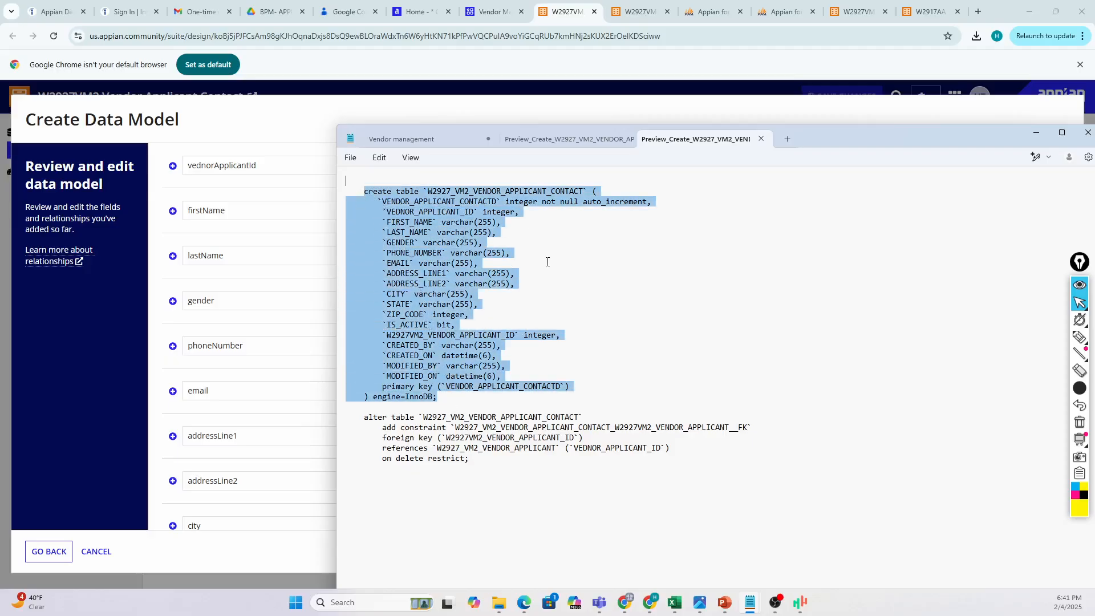
pyautogui.click(546, 281)
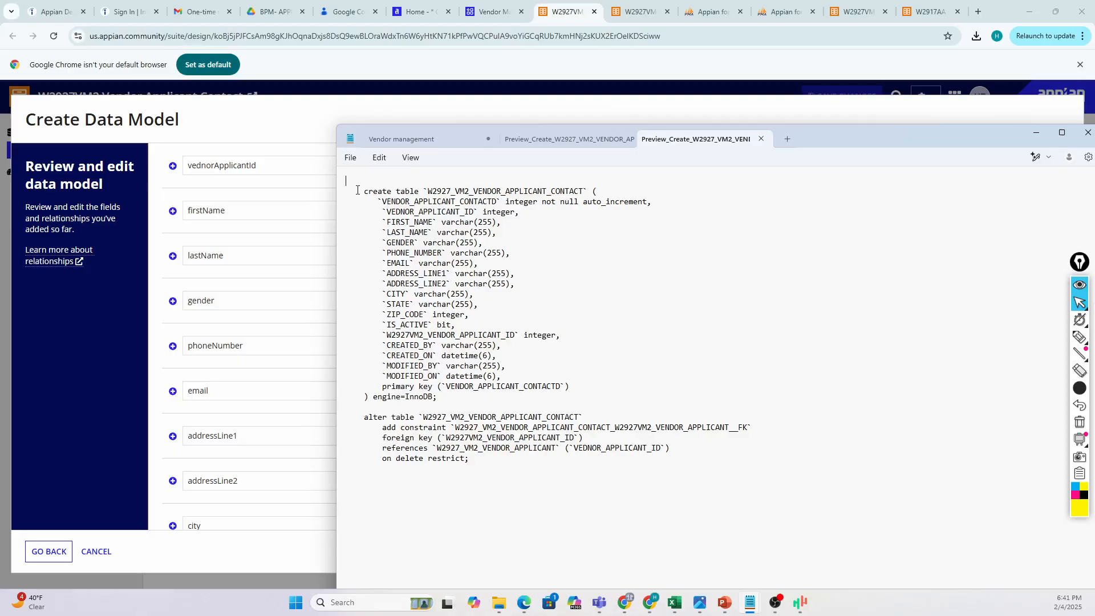
pyautogui.moveTo(358, 191); pyautogui.dragTo(419, 193)
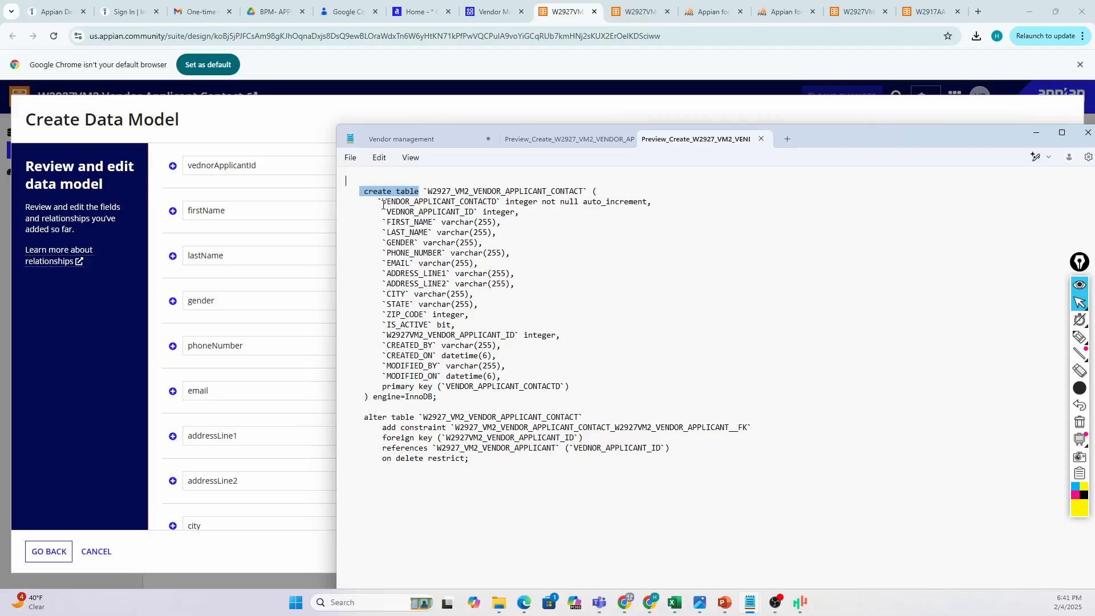
pyautogui.click(497, 232)
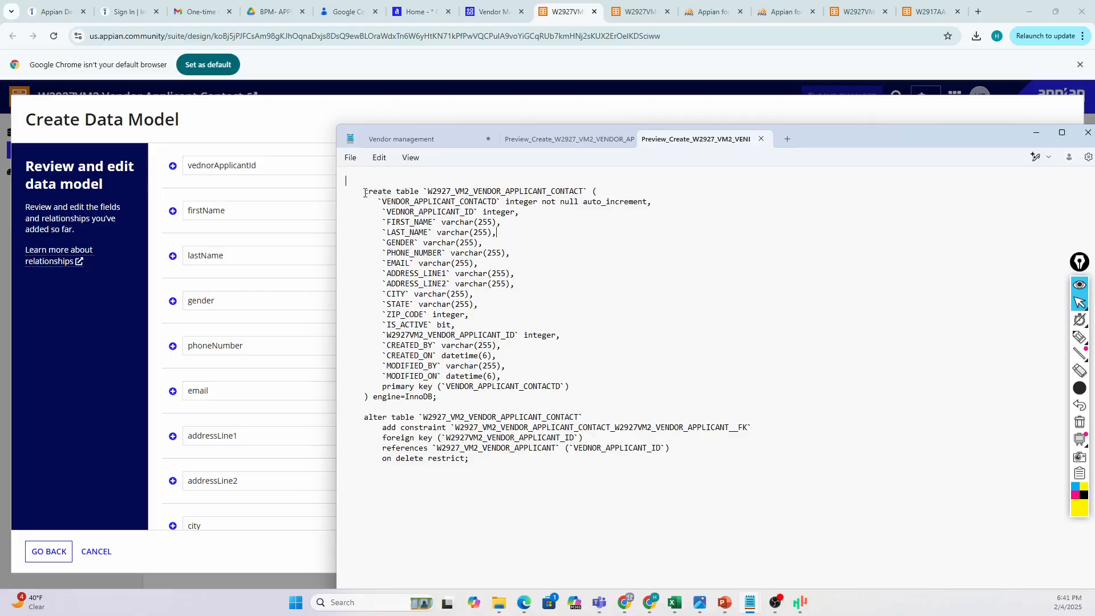
pyautogui.moveTo(365, 193); pyautogui.dragTo(587, 193)
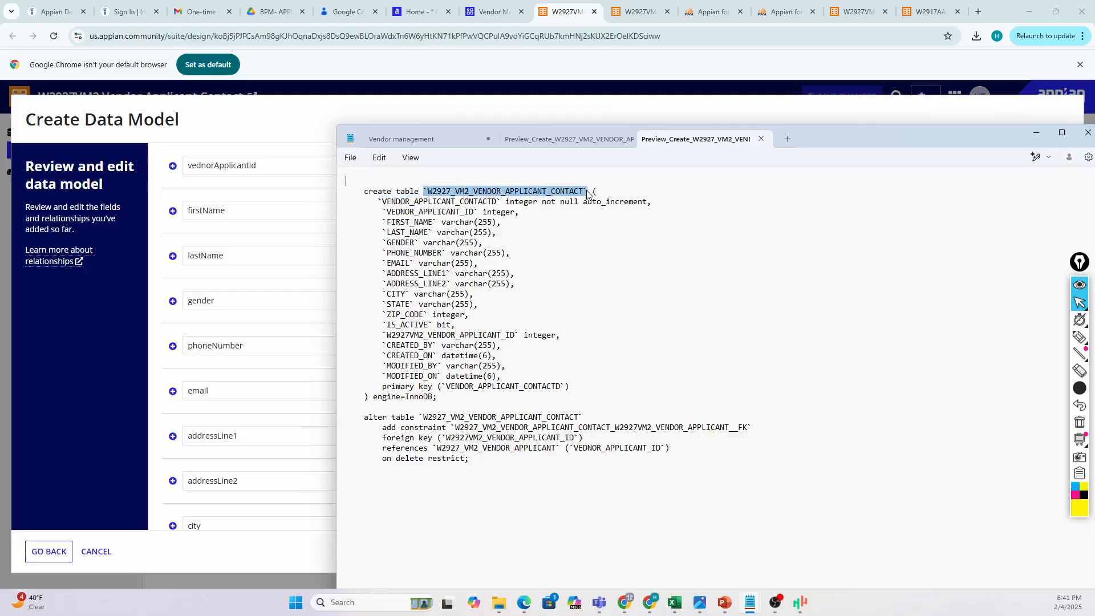
pyautogui.click(602, 191)
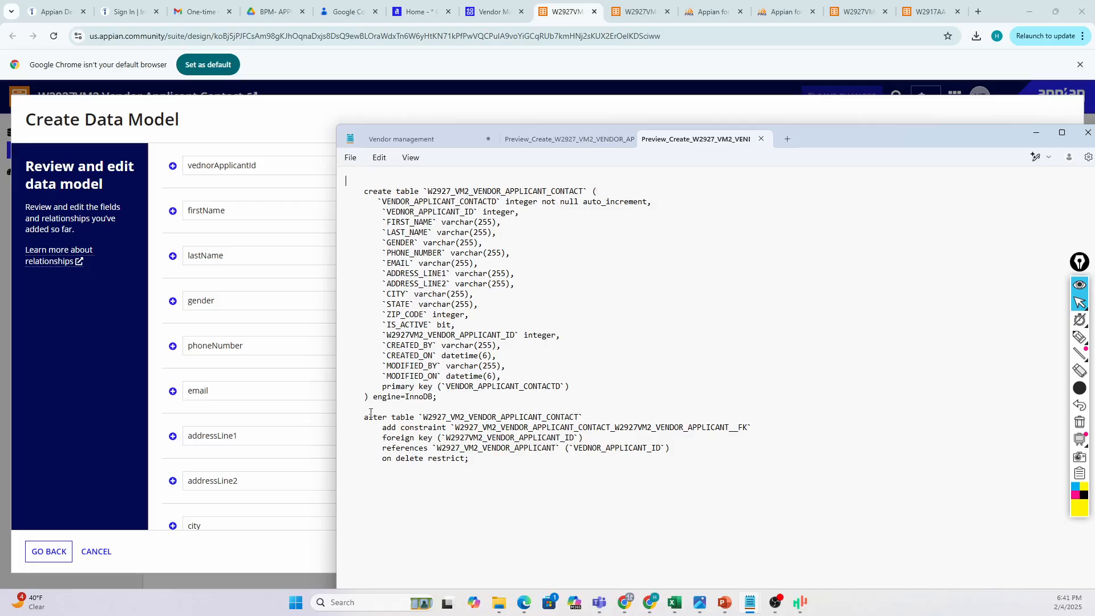
pyautogui.moveTo(374, 398); pyautogui.dragTo(538, 204)
pyautogui.click(506, 203)
pyautogui.moveTo(486, 212); pyautogui.dragTo(511, 213)
pyautogui.moveTo(440, 232); pyautogui.dragTo(466, 234)
pyautogui.moveTo(818, 138); pyautogui.dragTo(888, 304)
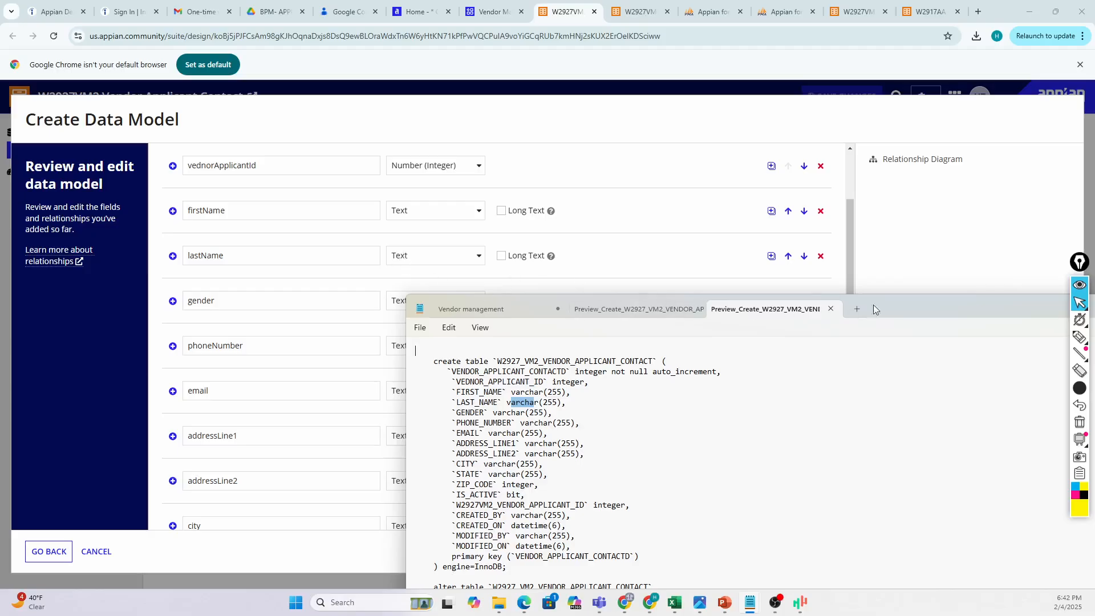
# Highlight the ALTER TABLE foreign key block in the script.
pyautogui.moveTo(904, 316); pyautogui.dragTo(824, 212)
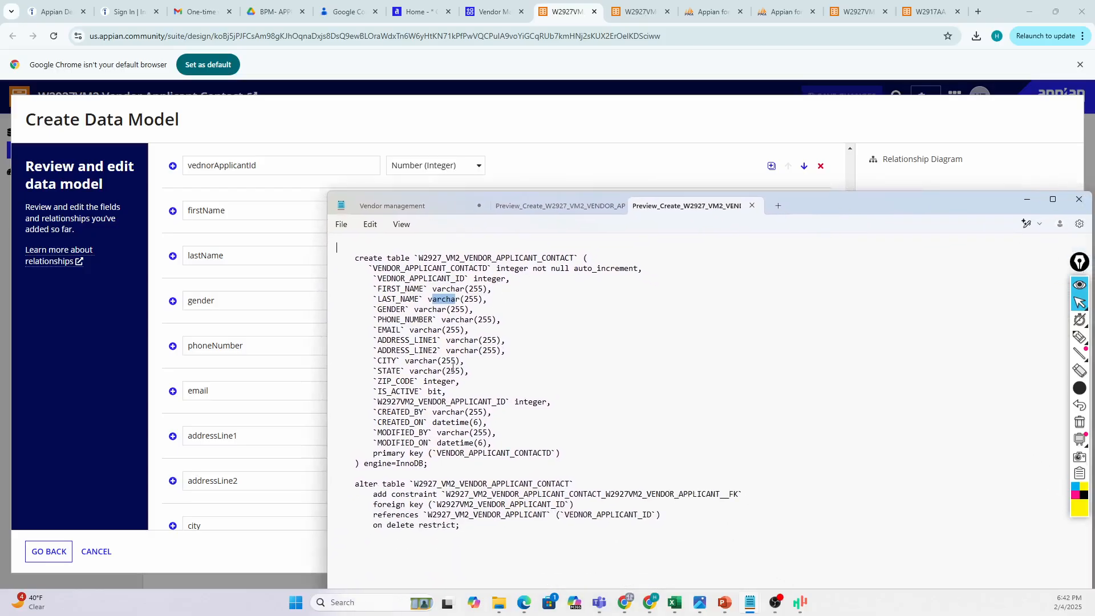
pyautogui.moveTo(354, 484); pyautogui.dragTo(462, 526)
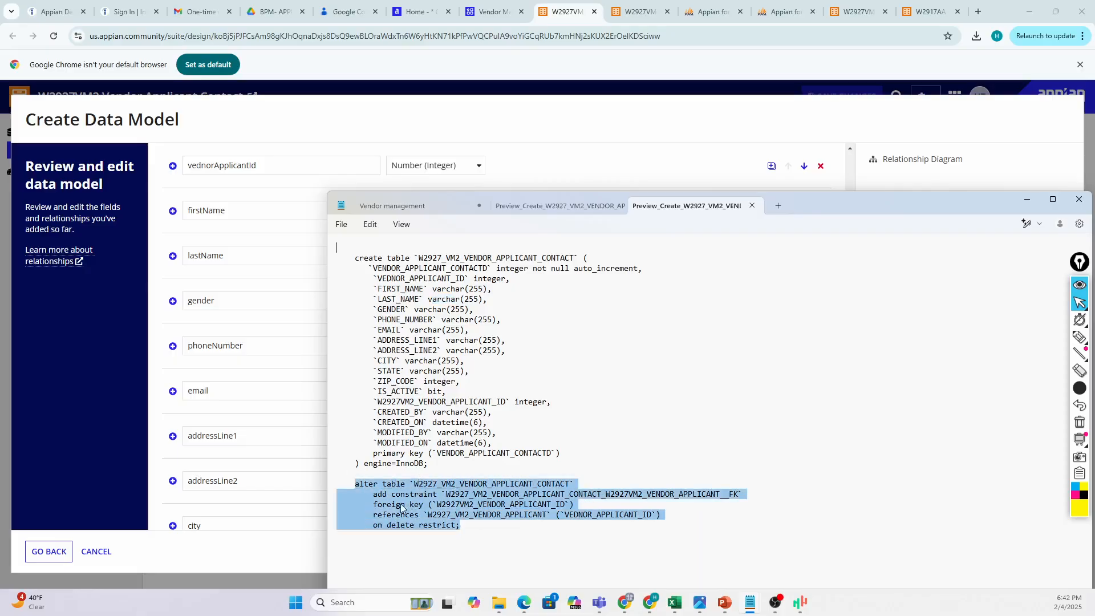
pyautogui.moveTo(461, 525); pyautogui.dragTo(341, 481)
pyautogui.click(505, 492)
# Point out the ADD CONSTRAINT clause and foreign key column, then move Notepad aside.
pyautogui.moveTo(373, 496); pyautogui.dragTo(446, 497)
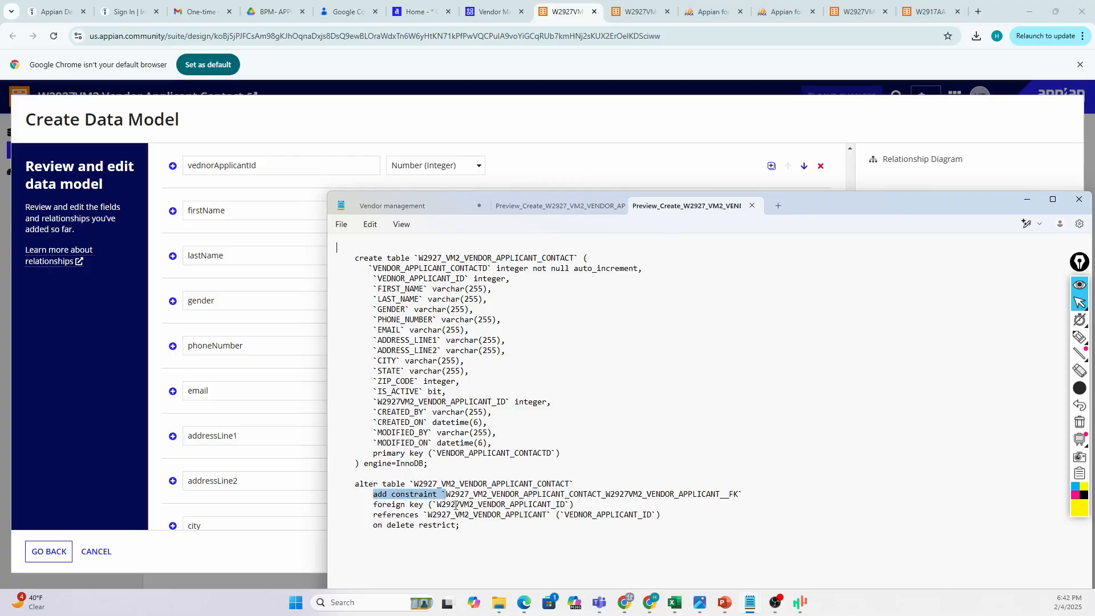
pyautogui.moveTo(440, 504); pyautogui.dragTo(653, 515)
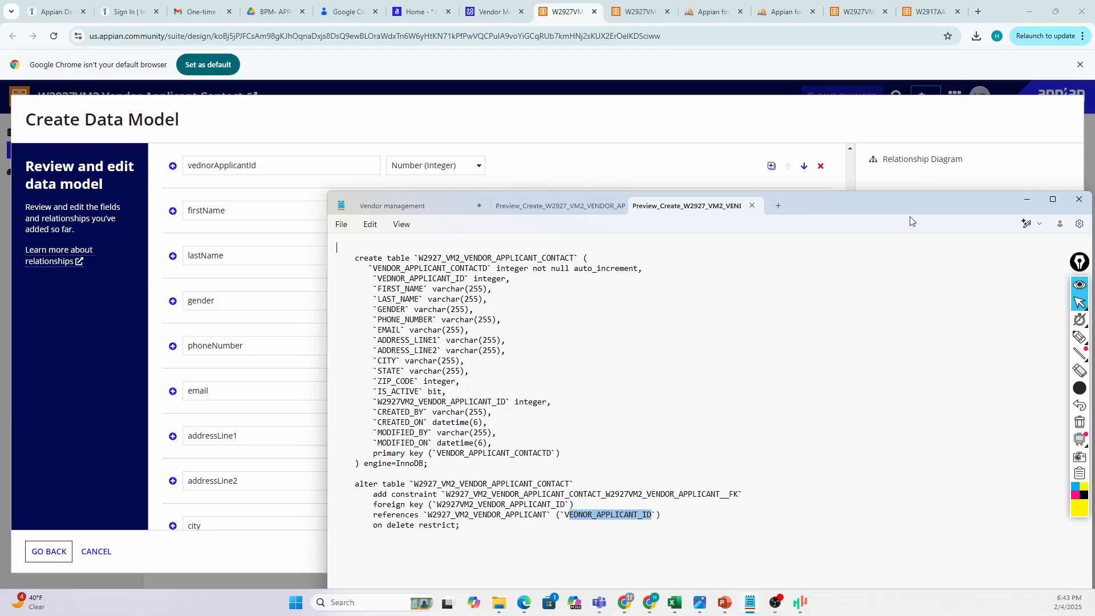
pyautogui.click(464, 351)
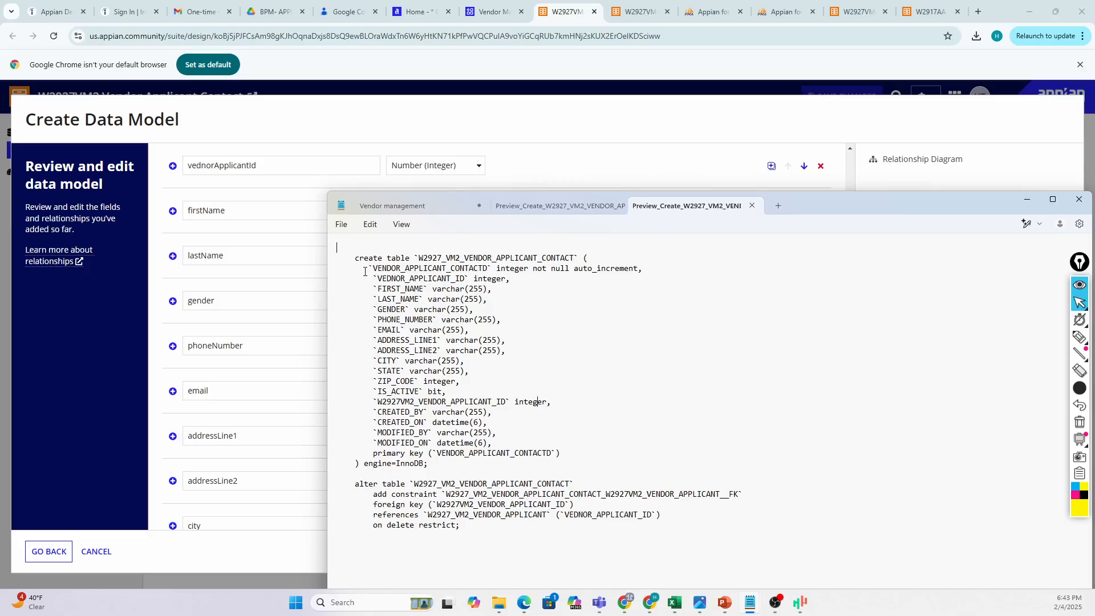
pyautogui.moveTo(841, 207); pyautogui.dragTo(1094, 456)
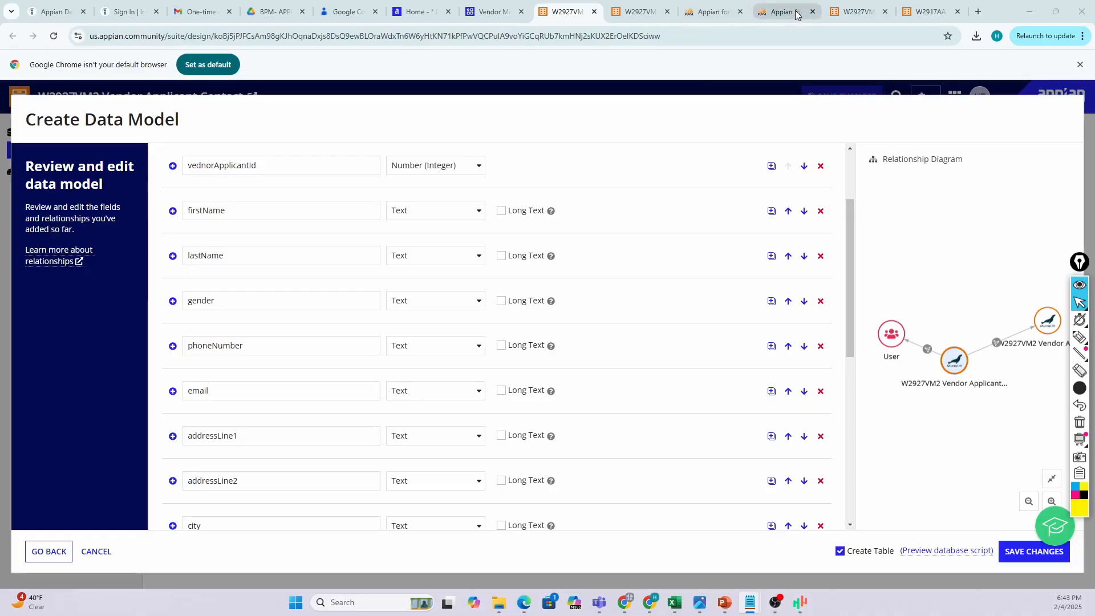
# Paste the contact table script into phpMyAdmin's SQL editor and restore Chrome to a smaller window.
pyautogui.click(768, 20)
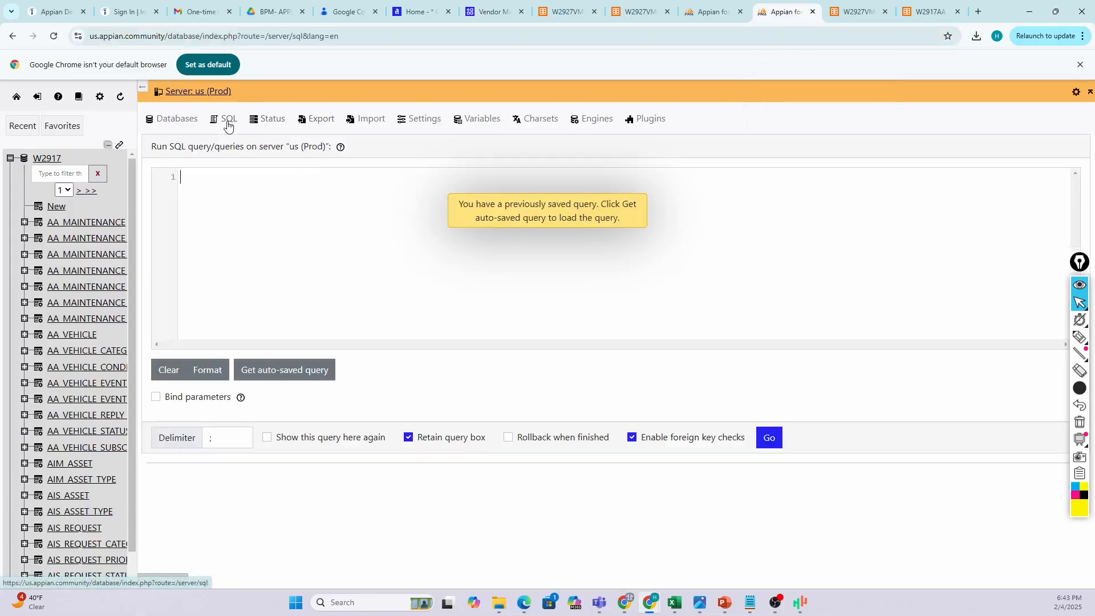
pyautogui.hotkey('ctrl', 'v')
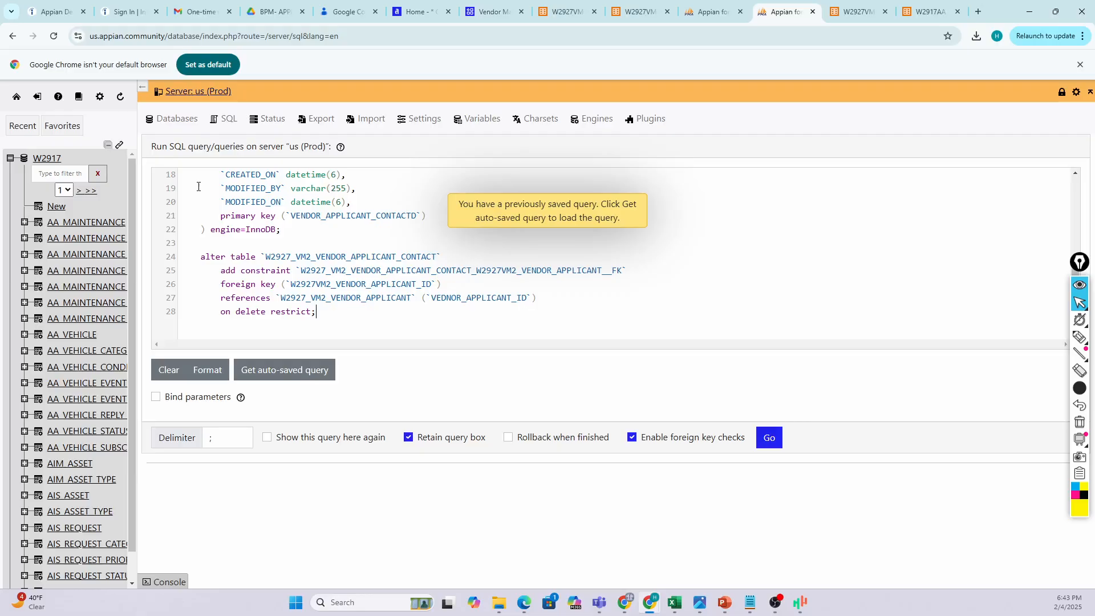
pyautogui.scroll(5, 342, 256)
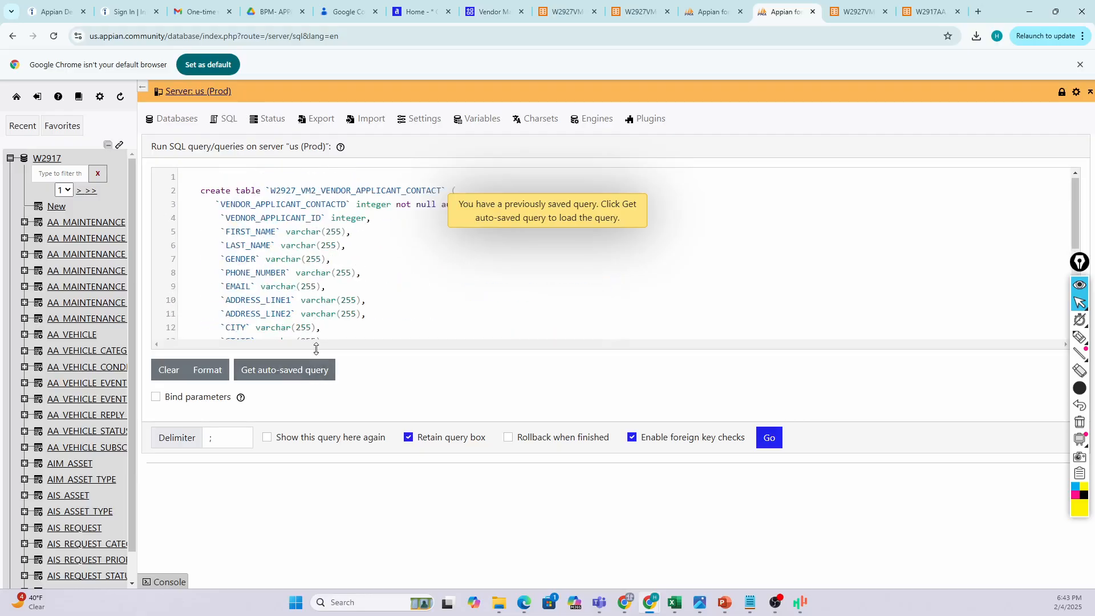
pyautogui.moveTo(315, 347); pyautogui.dragTo(315, 520)
pyautogui.scroll(-2, 312, 363)
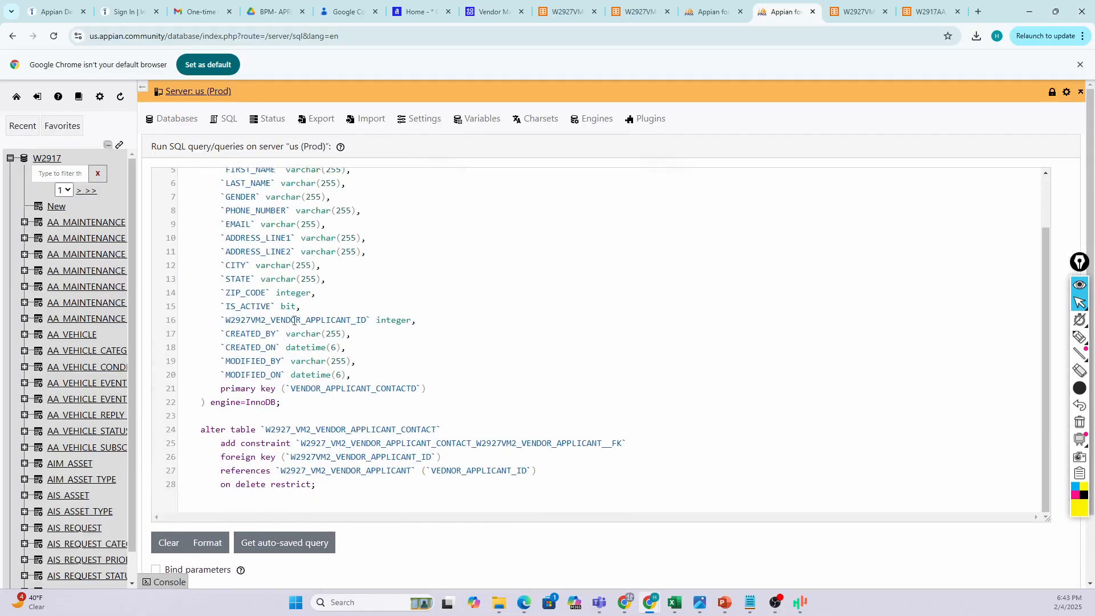
pyautogui.scroll(-2, 272, 295)
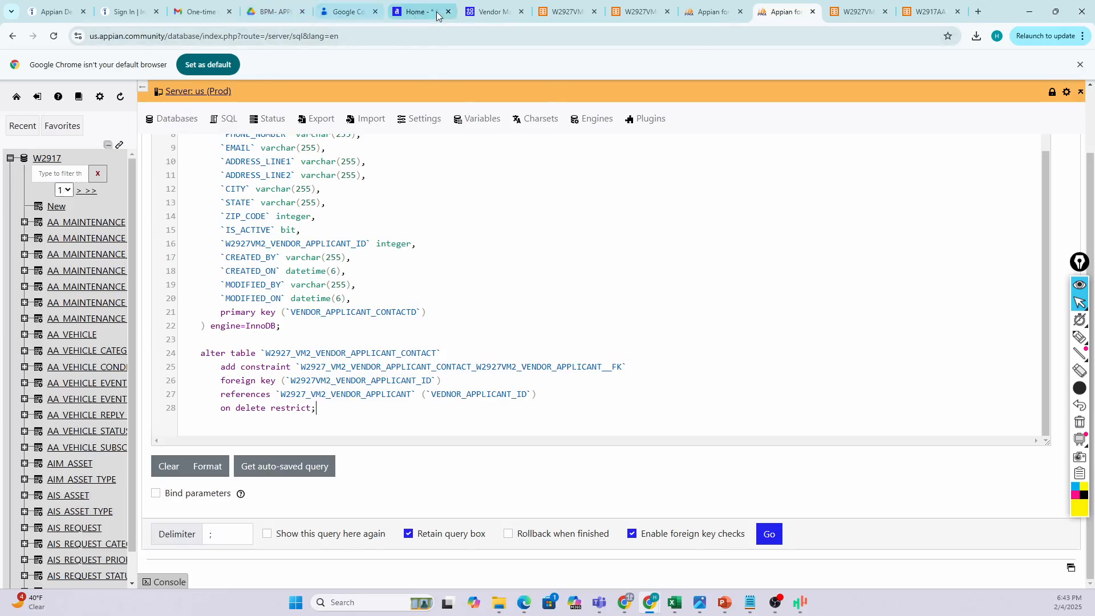
pyautogui.moveTo(411, 20)
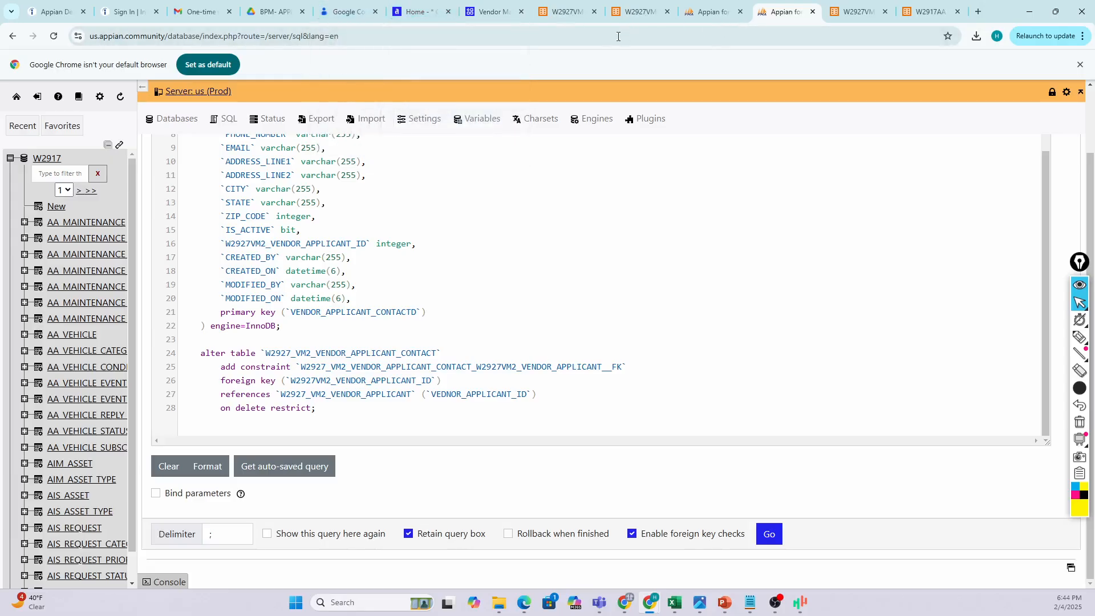
pyautogui.doubleClick(1005, 14)
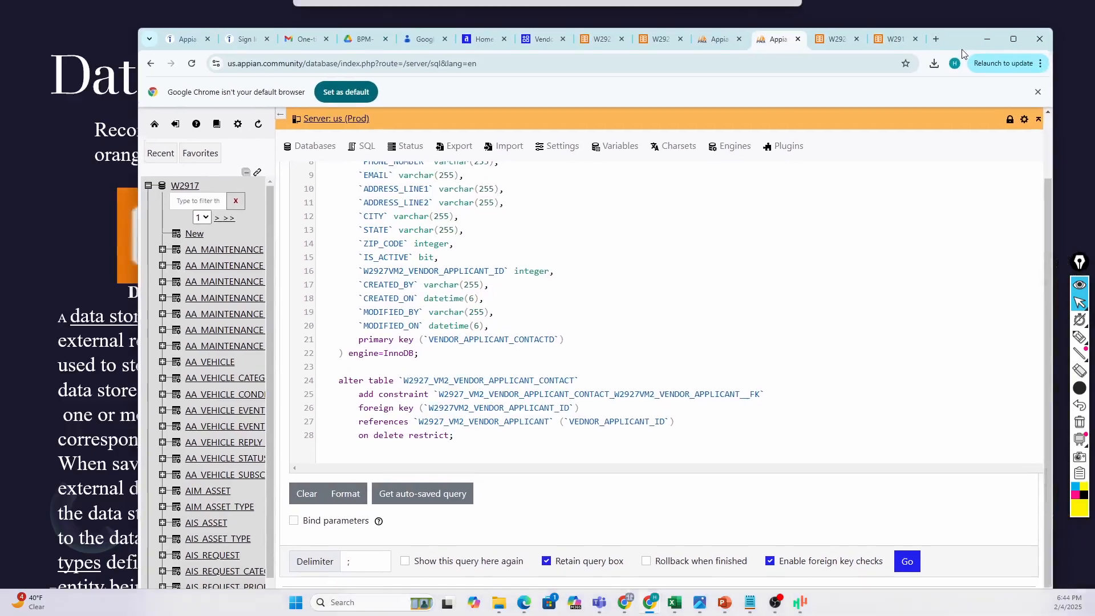
# Maximize Chrome, review the Vendor Applicant Contact fields, and save the data model changes.
pyautogui.click(572, 53)
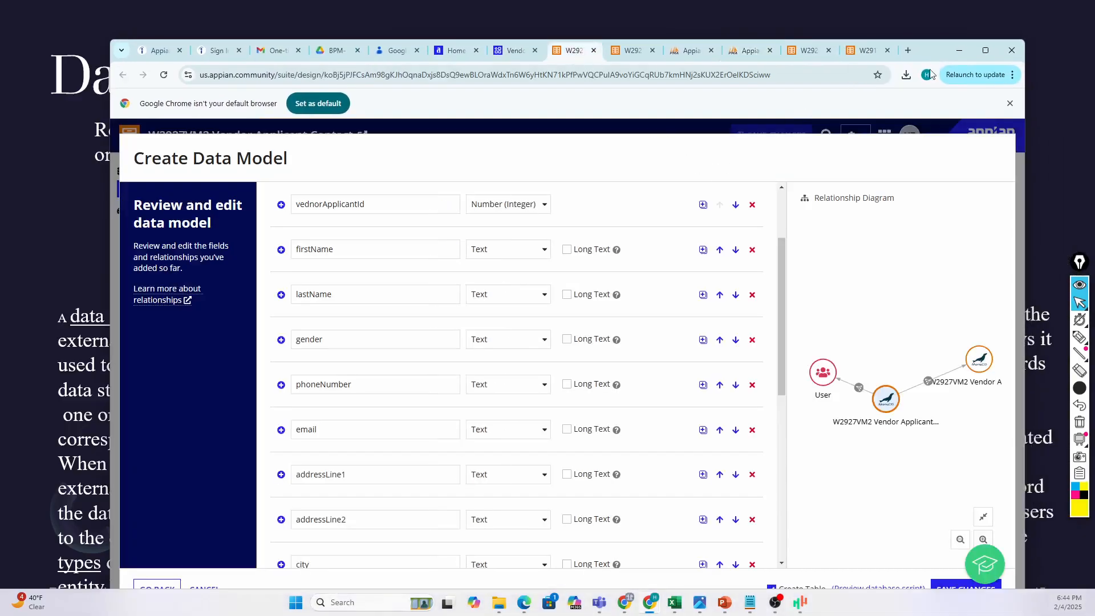
pyautogui.click(985, 52)
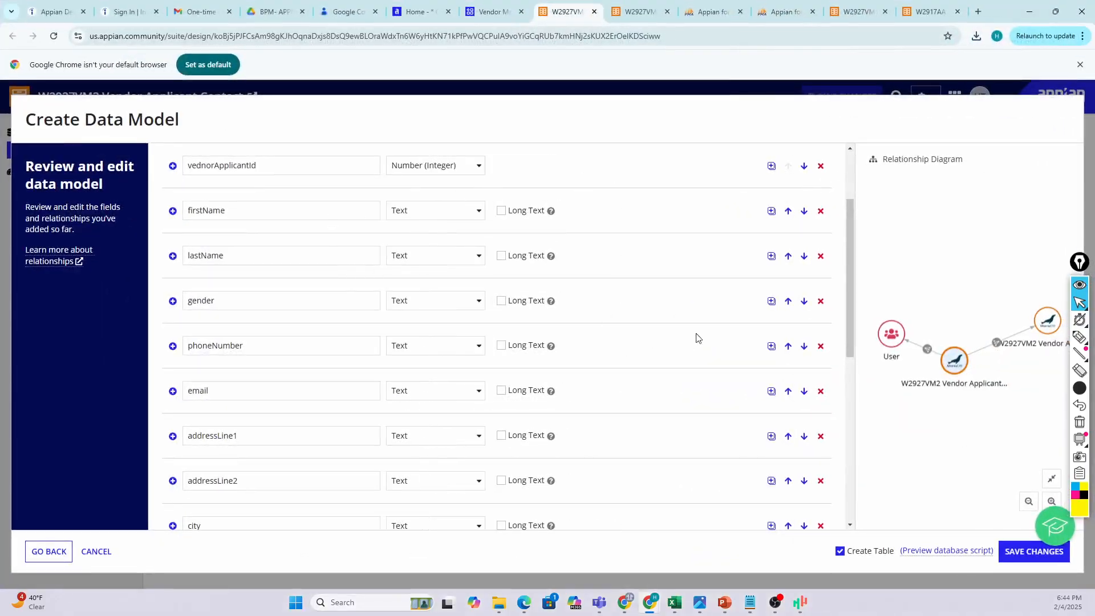
pyautogui.scroll(-3, 816, 382)
pyautogui.scroll(-1, 816, 382)
pyautogui.click(1035, 551)
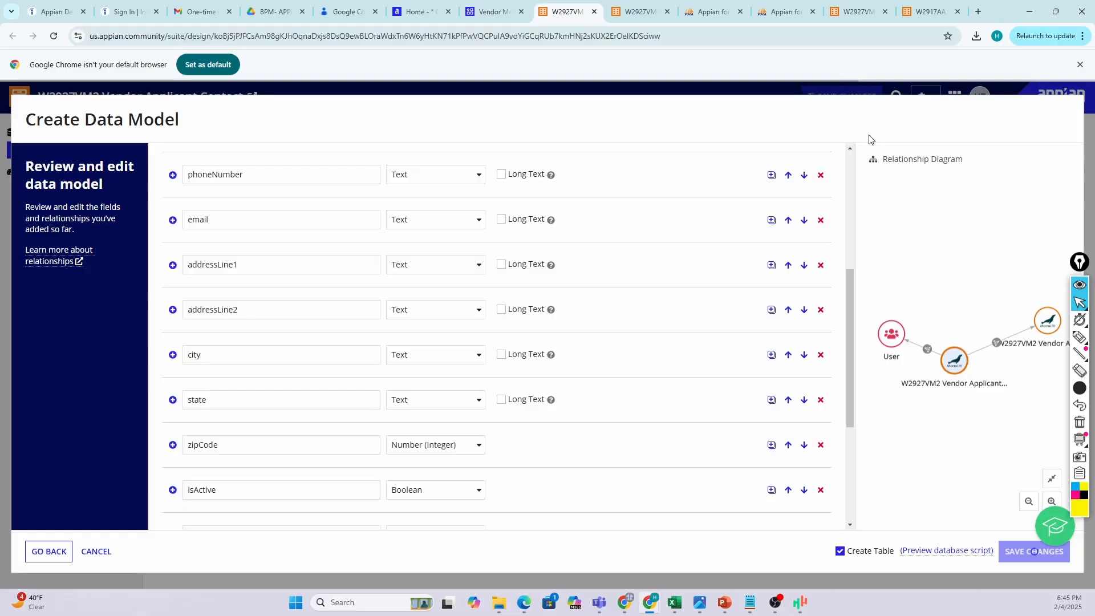
pyautogui.scroll(-4, 702, 325)
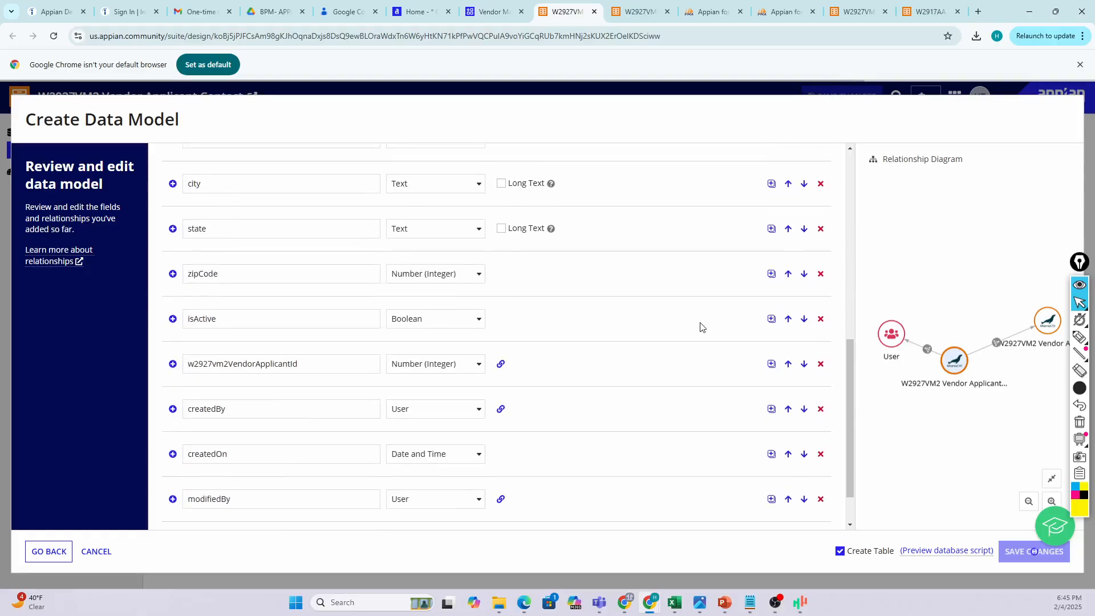
pyautogui.scroll(3, 707, 313)
pyautogui.scroll(3, 742, 274)
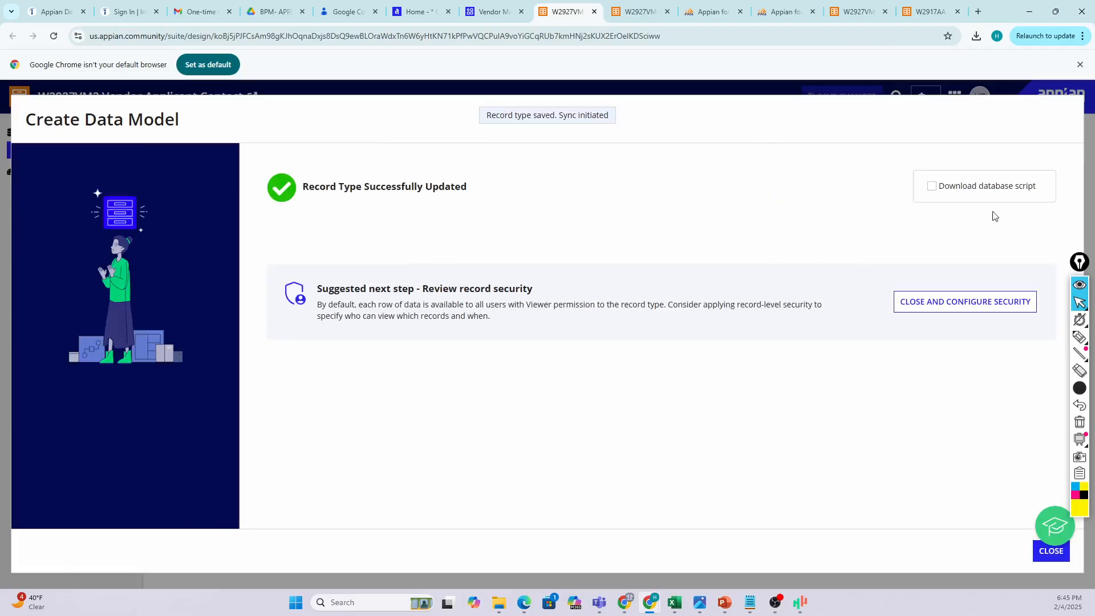
# Tick Download database script and return to the Vendor Applicant Contact Data Model page.
pyautogui.click(933, 187)
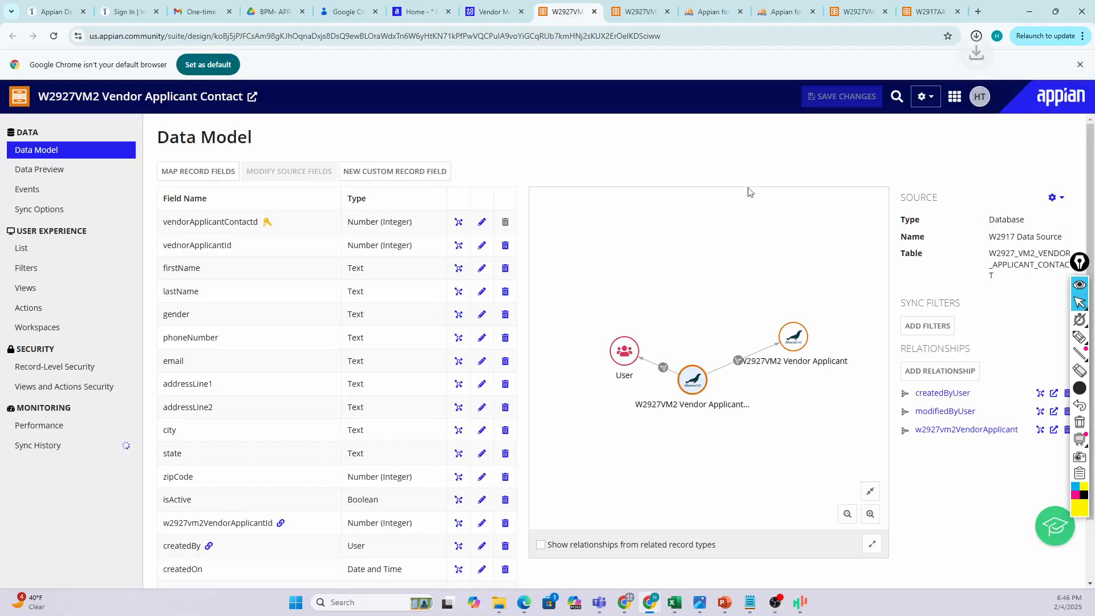
pyautogui.moveTo(882, 58)
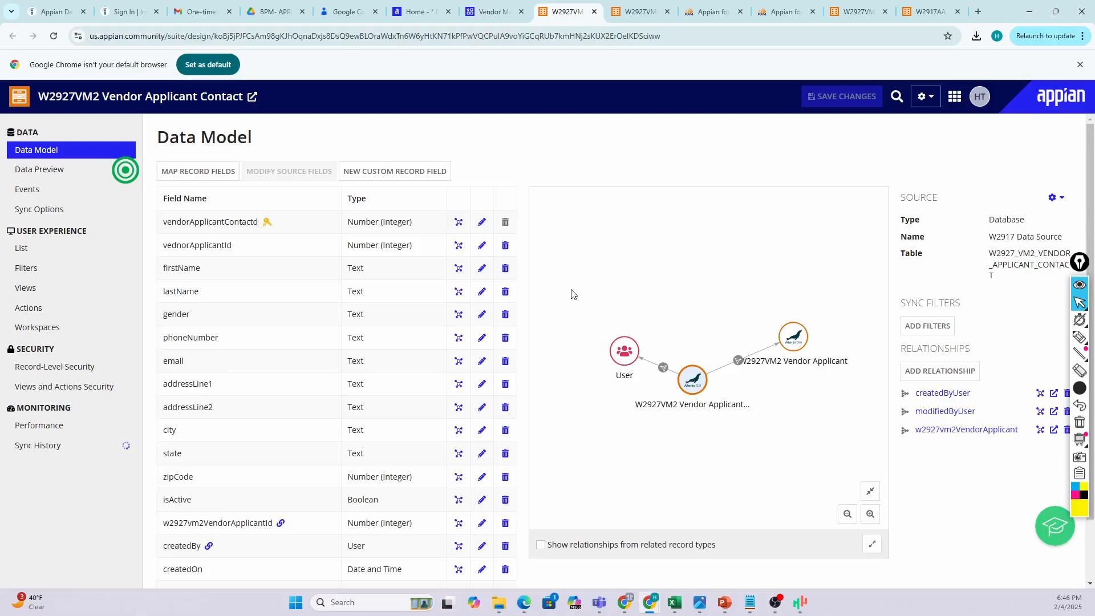
# Check the Source options, then open W2927VM2 Vendor Applicant from the relationship diagram in a new tab.
pyautogui.click(1058, 201)
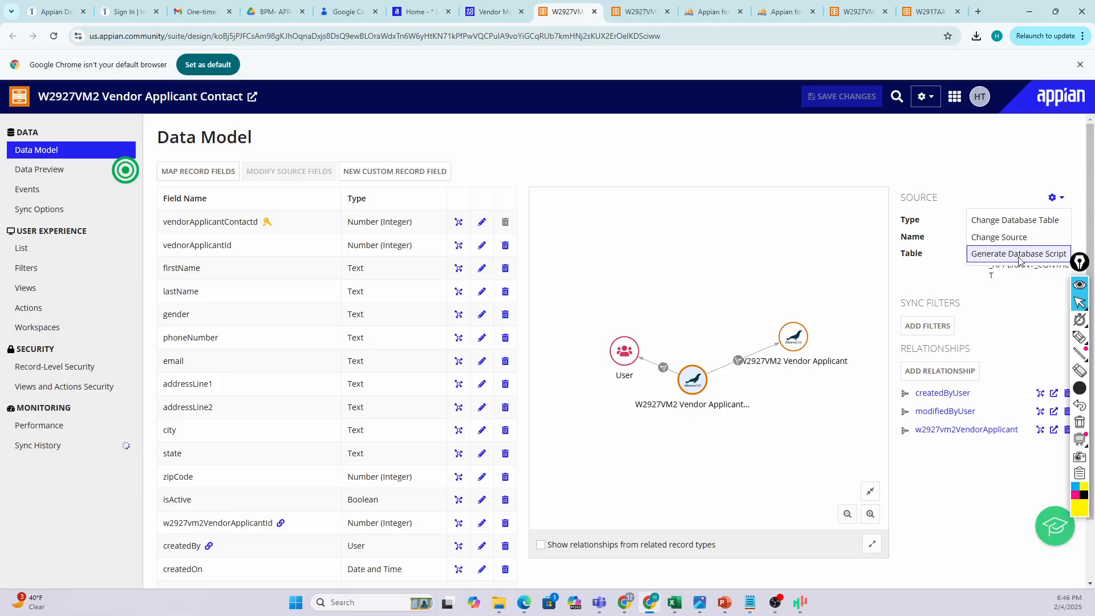
pyautogui.click(740, 179)
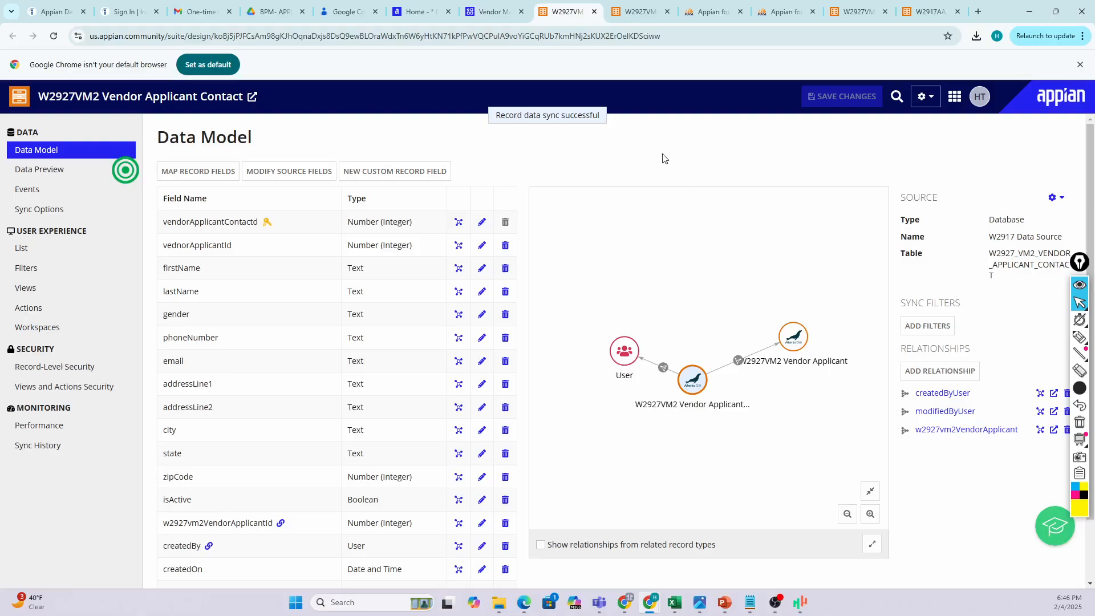
pyautogui.click(1056, 197)
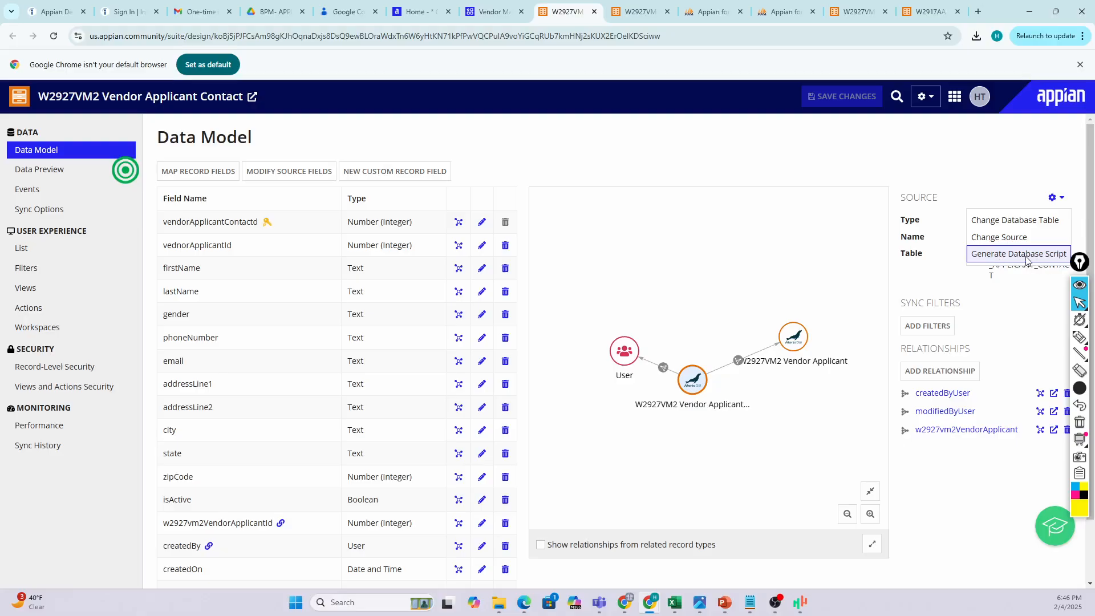
pyautogui.click(697, 201)
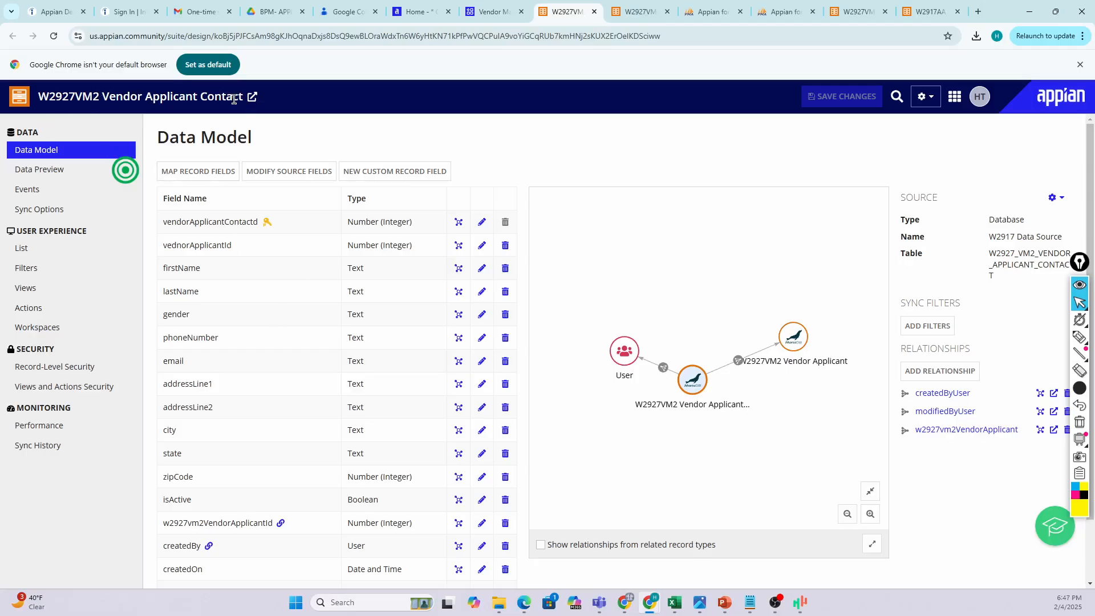
pyautogui.scroll(-1, 395, 439)
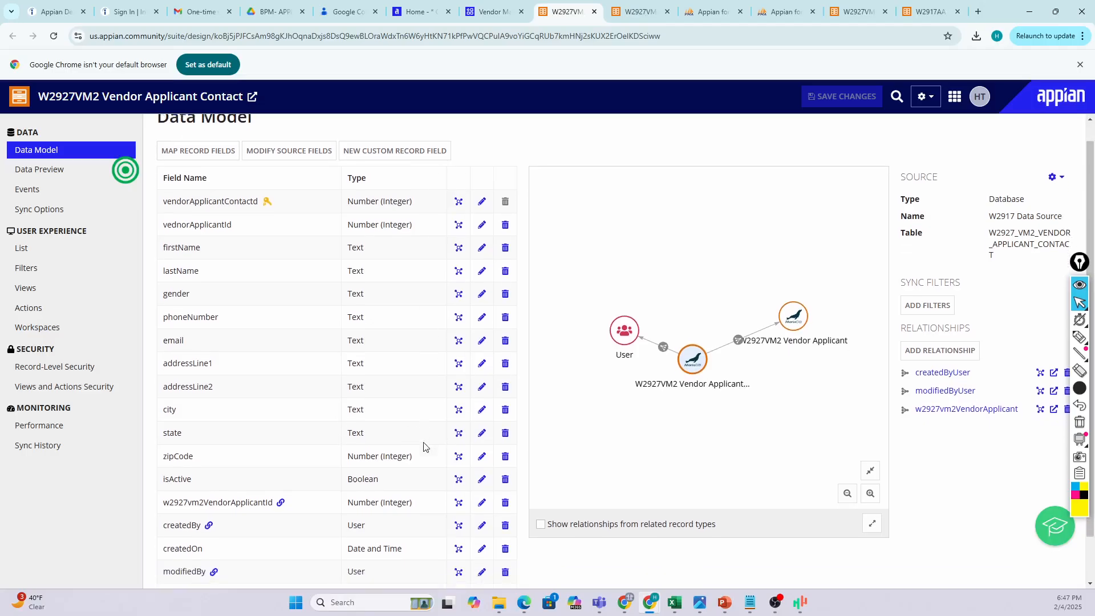
pyautogui.scroll(1, 306, 342)
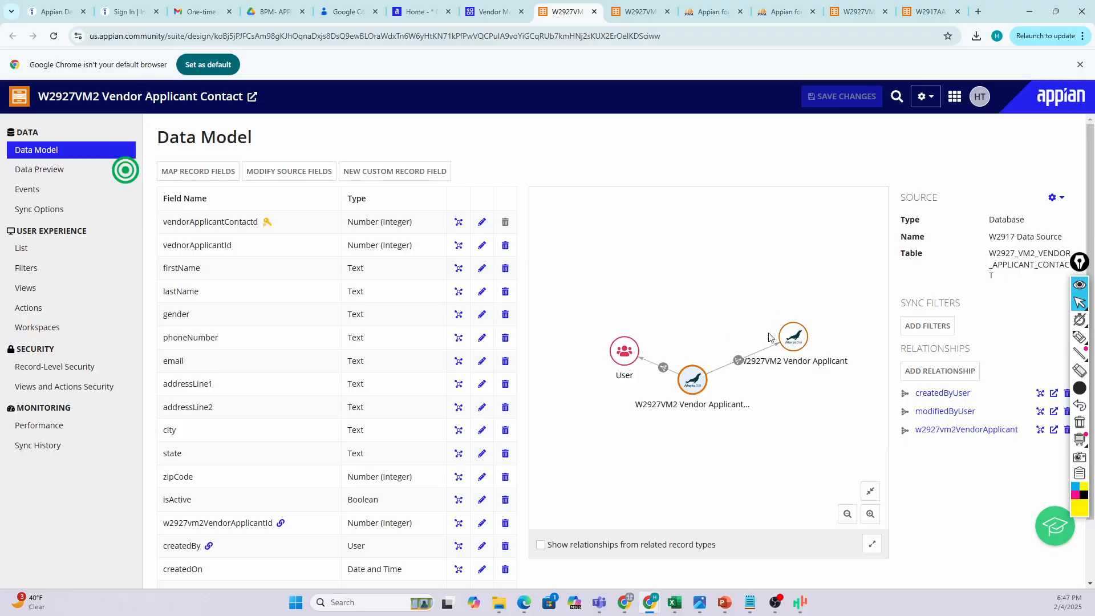
pyautogui.click(794, 338)
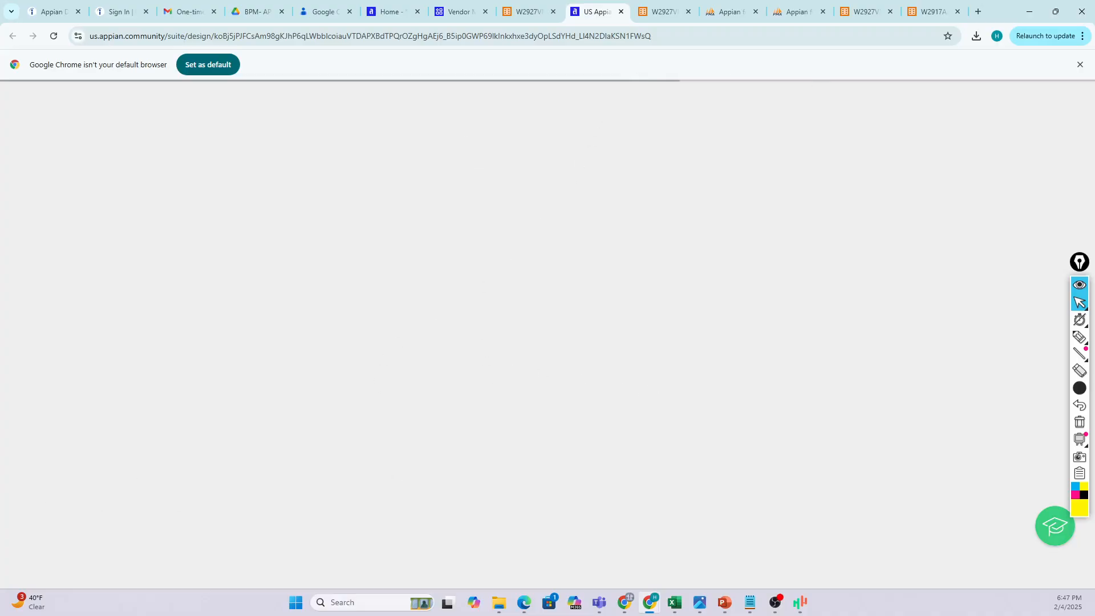
# Bring Notepad on screen and locate STATUS TABLE and STATUS ID in the Vendor management notes.
pyautogui.moveTo(1094, 365); pyautogui.dragTo(640, 175)
pyautogui.click(466, 338)
pyautogui.click(359, 174)
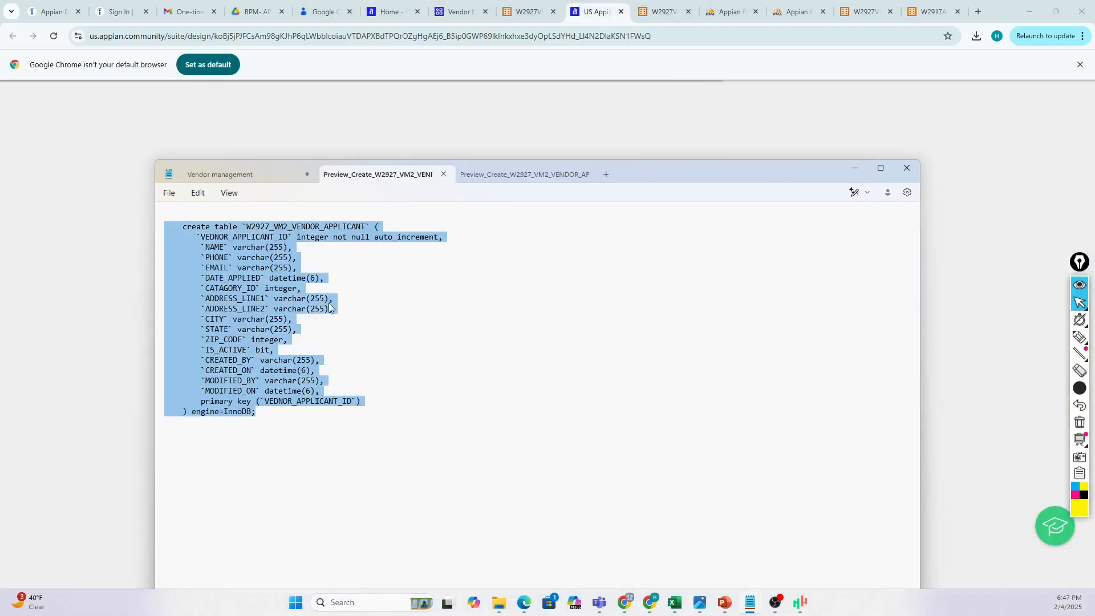
pyautogui.click(254, 175)
pyautogui.scroll(-2, 297, 359)
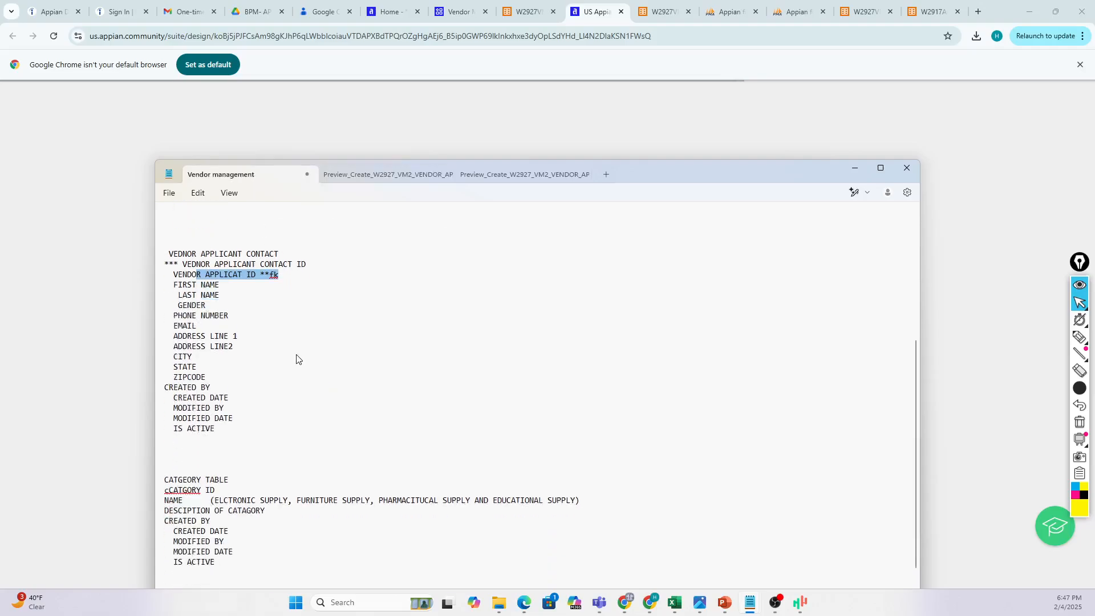
pyautogui.scroll(-2, 297, 359)
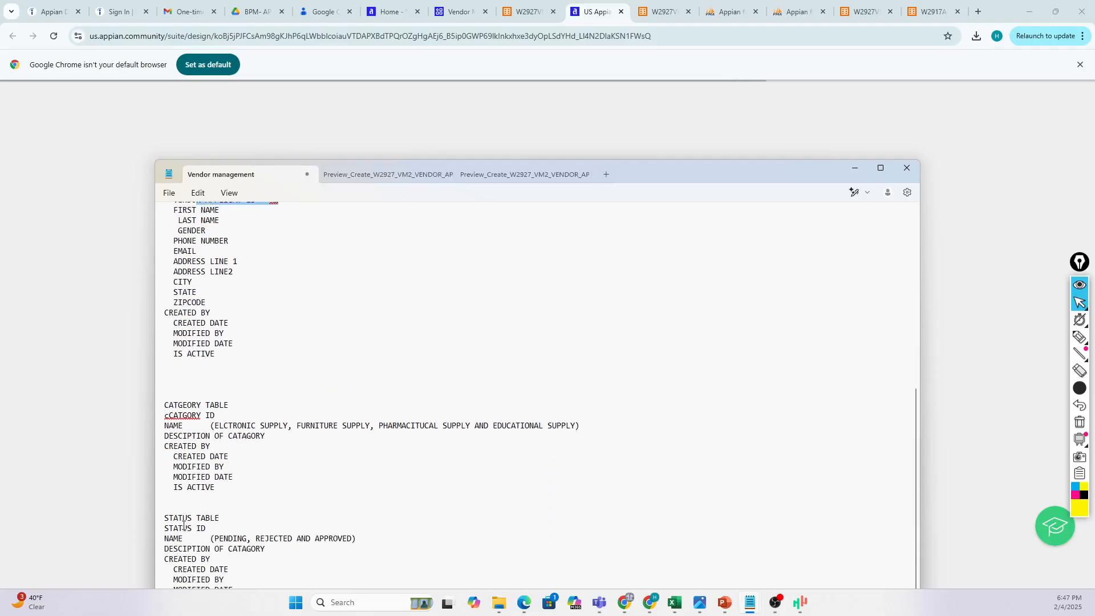
pyautogui.moveTo(167, 515); pyautogui.dragTo(211, 530)
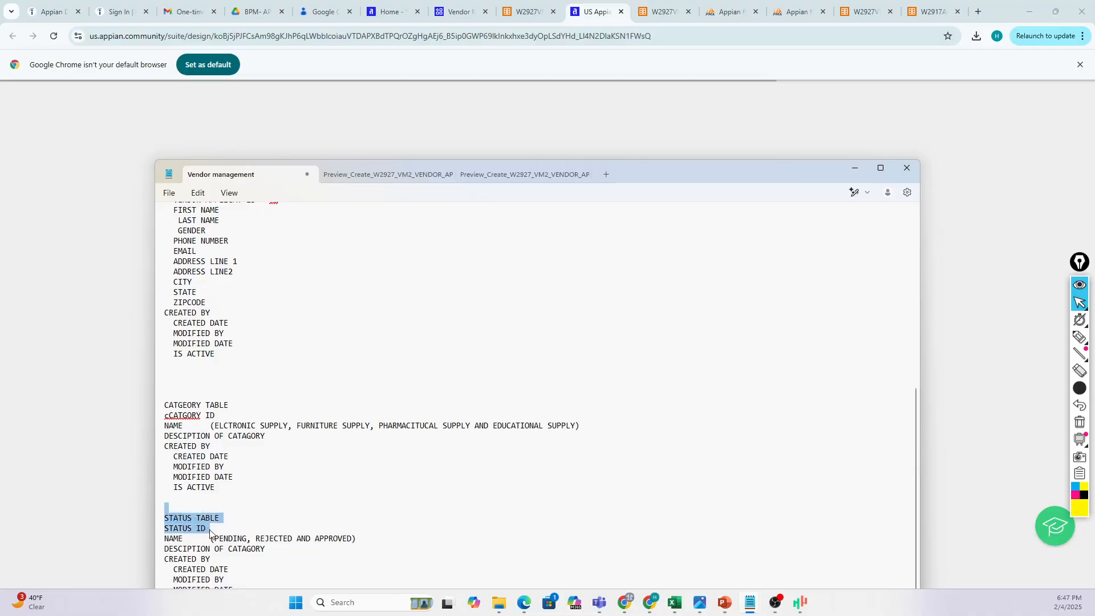
pyautogui.click(242, 525)
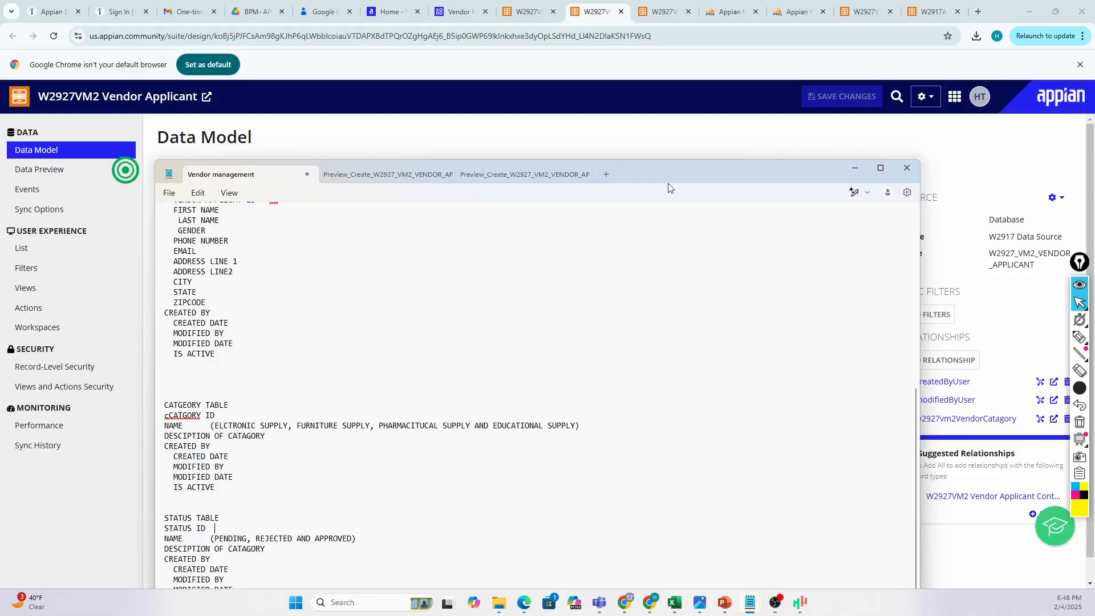
# Move the Notepad notes aside to reveal the W2927VM2 Vendor Applicant Data Model page.
pyautogui.moveTo(686, 173); pyautogui.dragTo(1094, 416)
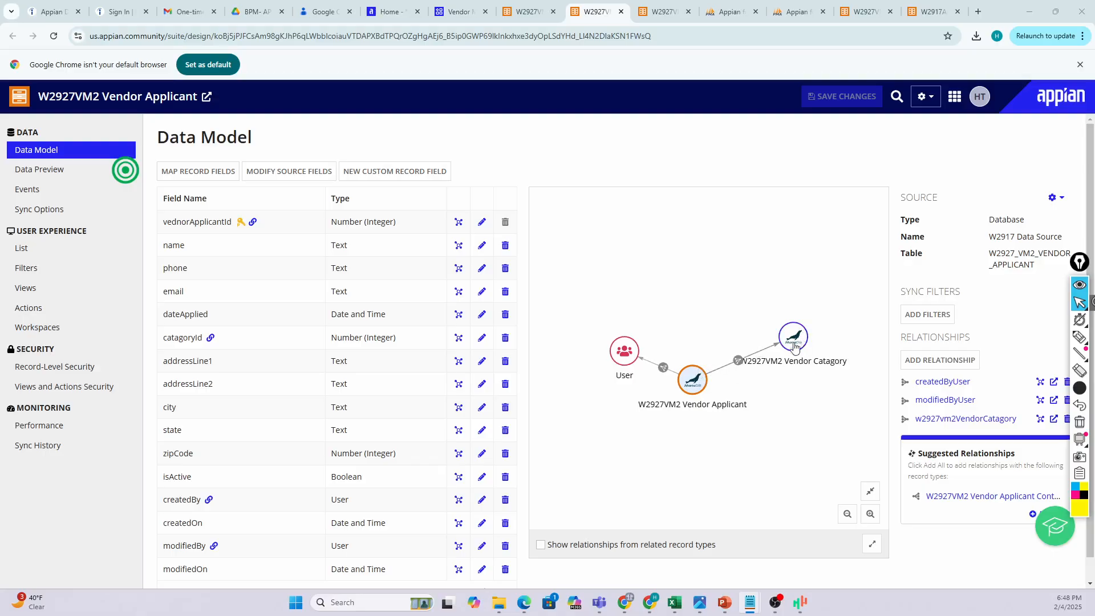
# Add a relationship whose related record type is W2927VM2 Vendor Applicant Contact, found by searching 'Vendor Applicant'.
pyautogui.click(925, 364)
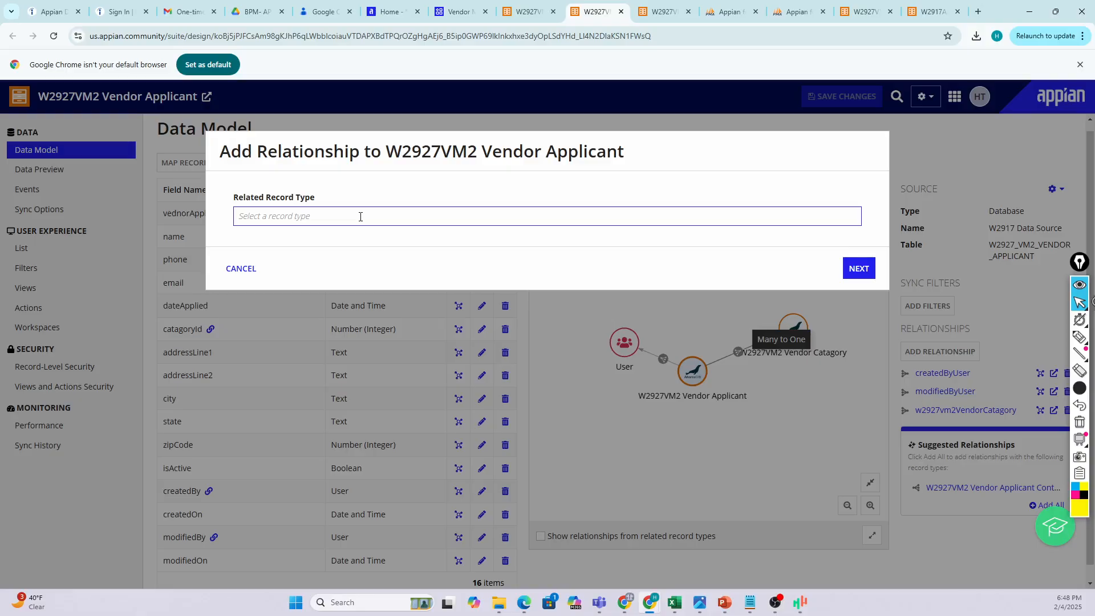
pyautogui.write('Vednor')
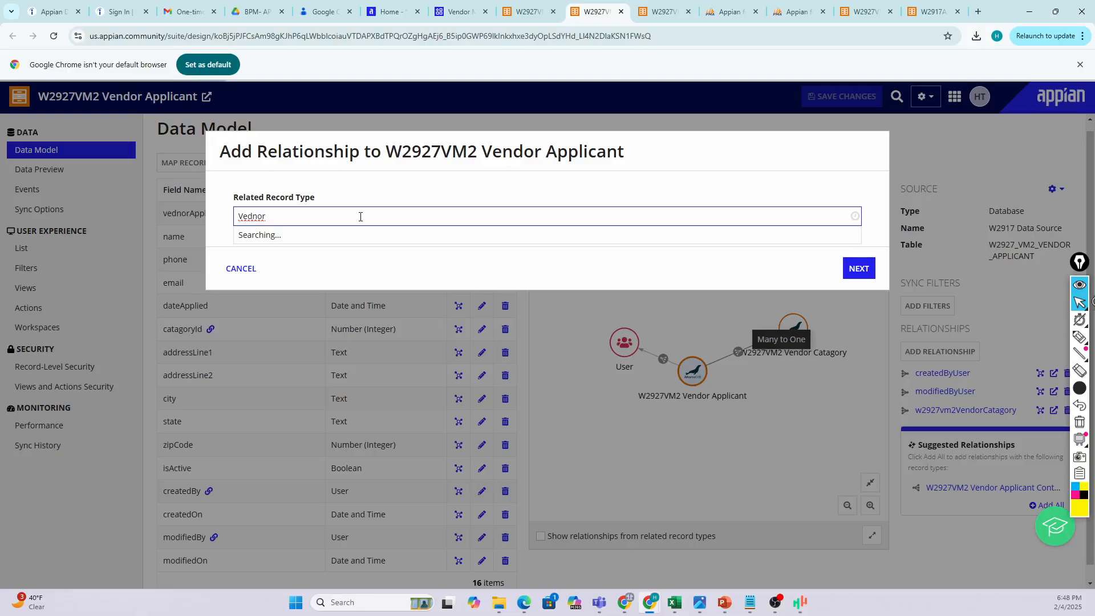
pyautogui.press('BackSpace')
pyautogui.press('BackSpace')
pyautogui.write('dor appli')
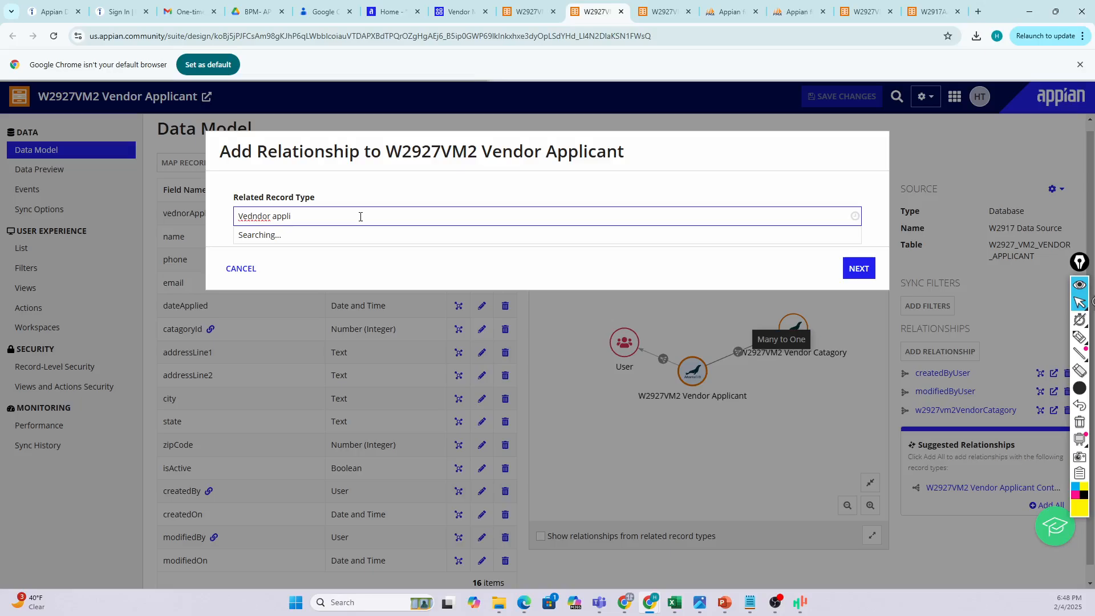
pyautogui.write('vcant con')
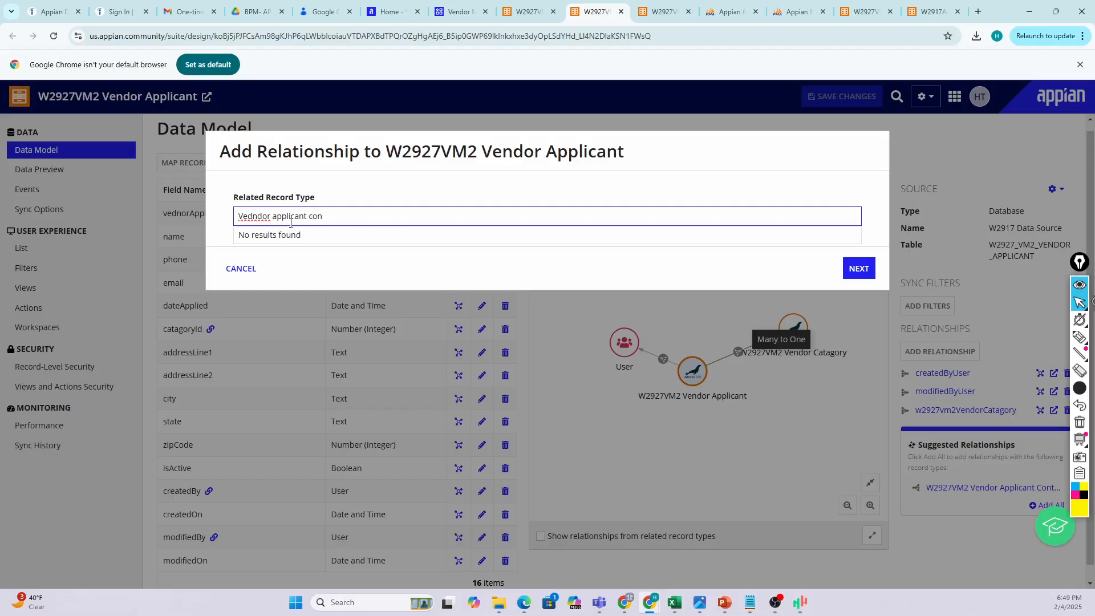
pyautogui.moveTo(276, 218); pyautogui.dragTo(199, 218)
pyautogui.press('BackSpace')
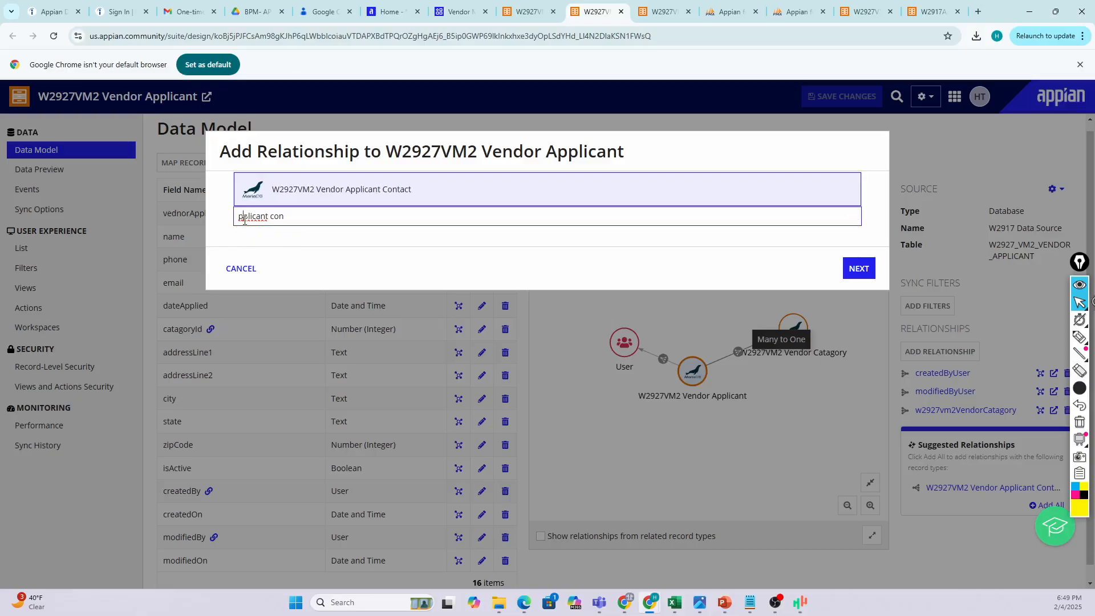
pyautogui.click(319, 189)
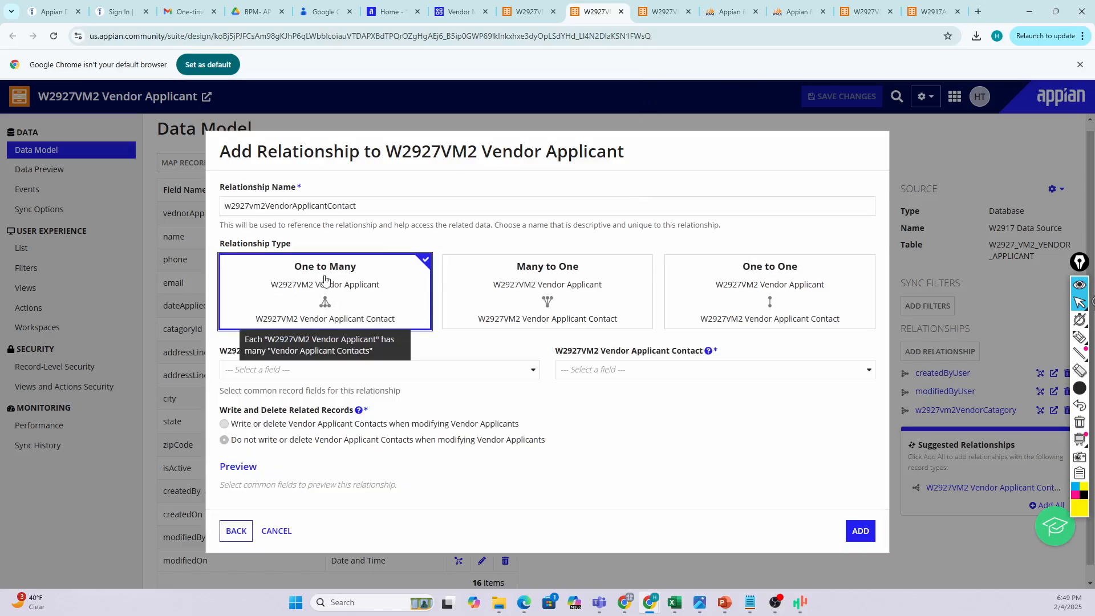
# Match Vendor Applicant and Vendor Applicant Contact on their vednorApplicantId fields.
pyautogui.click(328, 374)
pyautogui.click(268, 402)
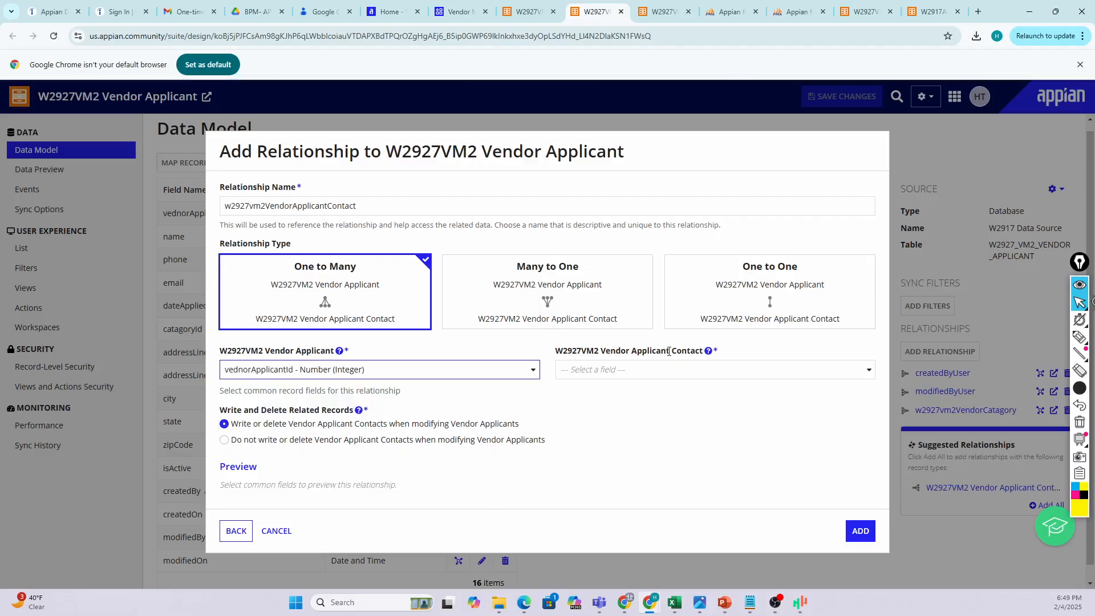
pyautogui.click(630, 371)
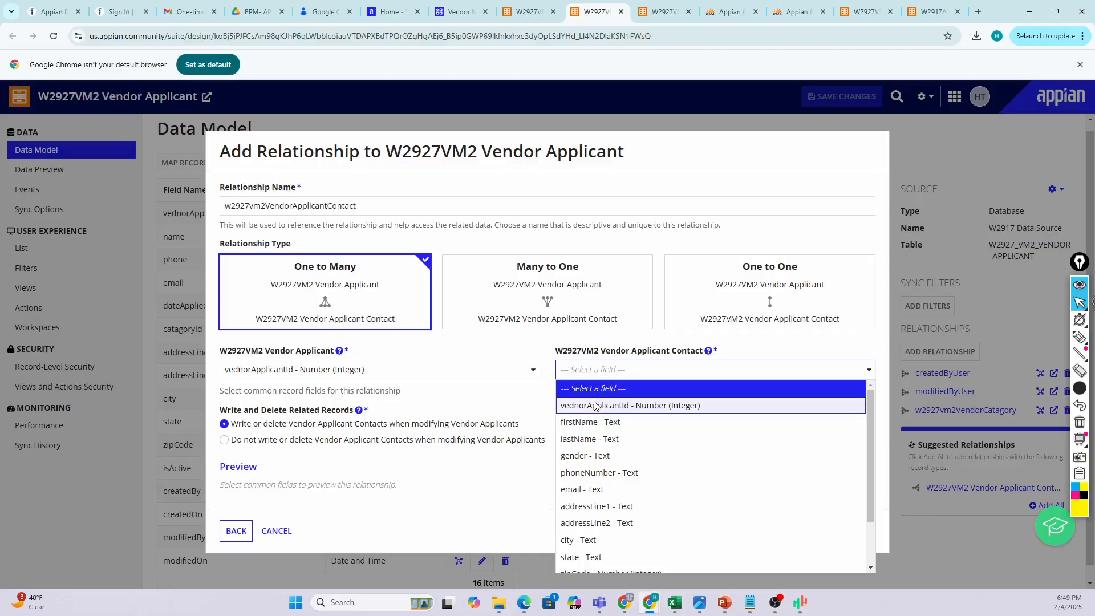
pyautogui.click(598, 404)
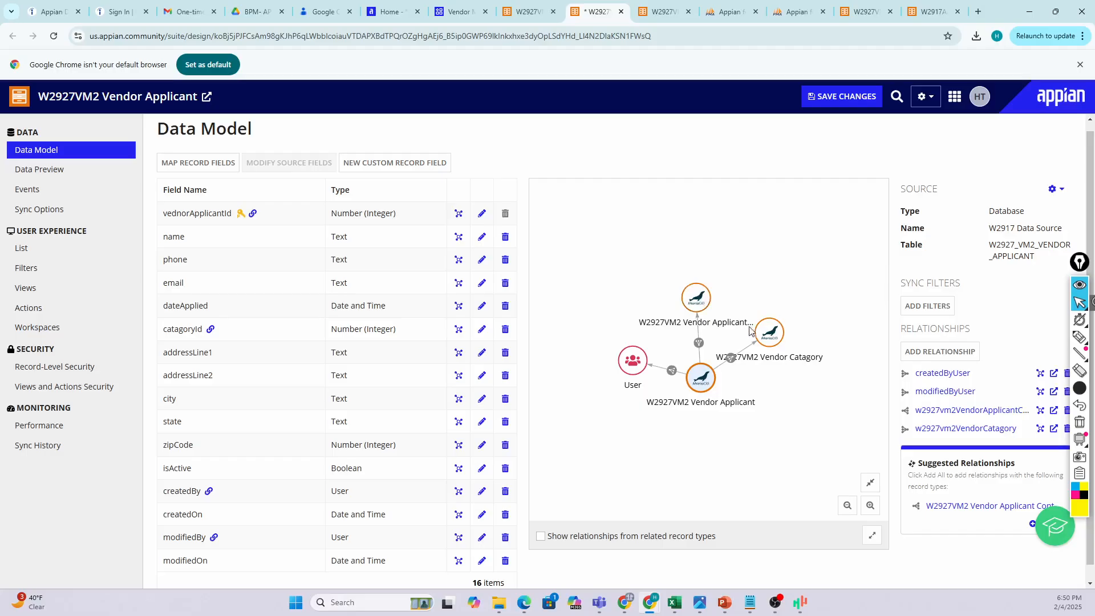
# Save the data model changes and move the Vendor management notes window onto the screen.
pyautogui.moveTo(649, 364)
pyautogui.click(826, 100)
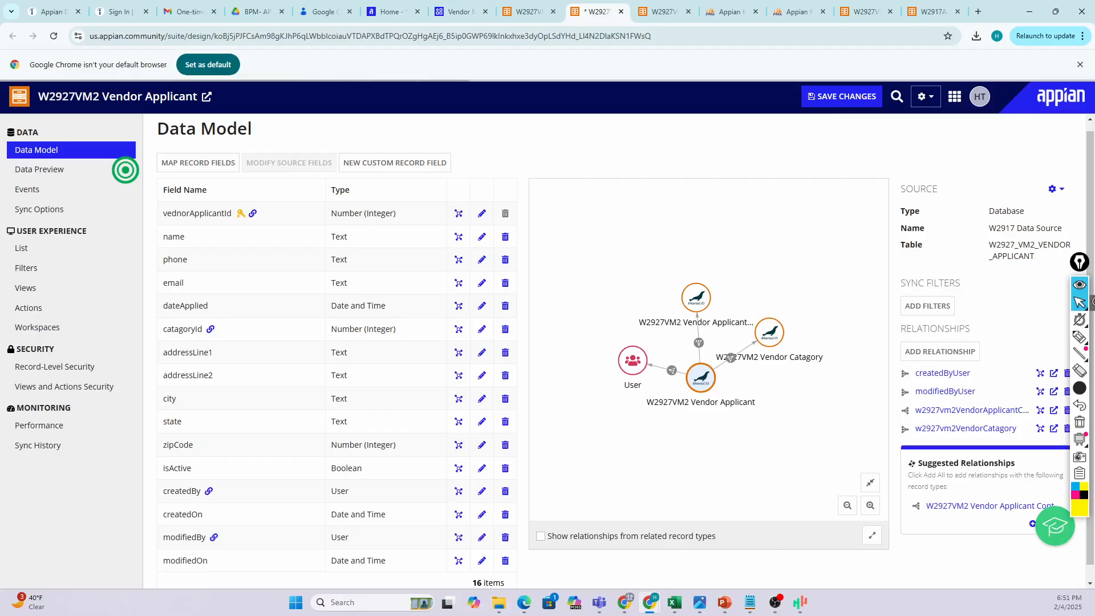
pyautogui.moveTo(1094, 171); pyautogui.dragTo(771, 161)
pyautogui.scroll(-1, 507, 376)
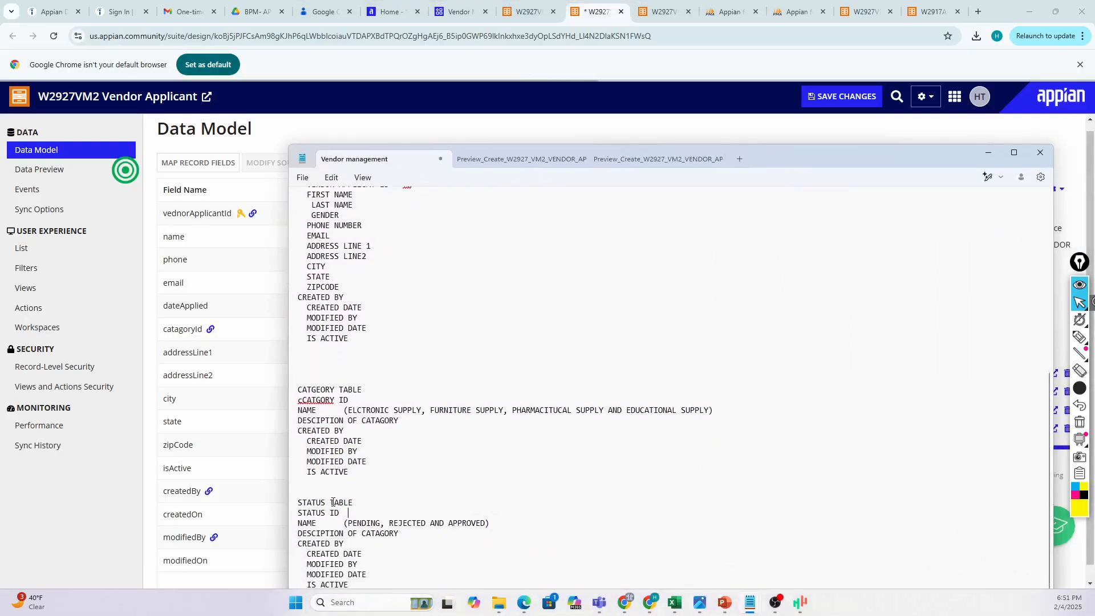
pyautogui.click(331, 400)
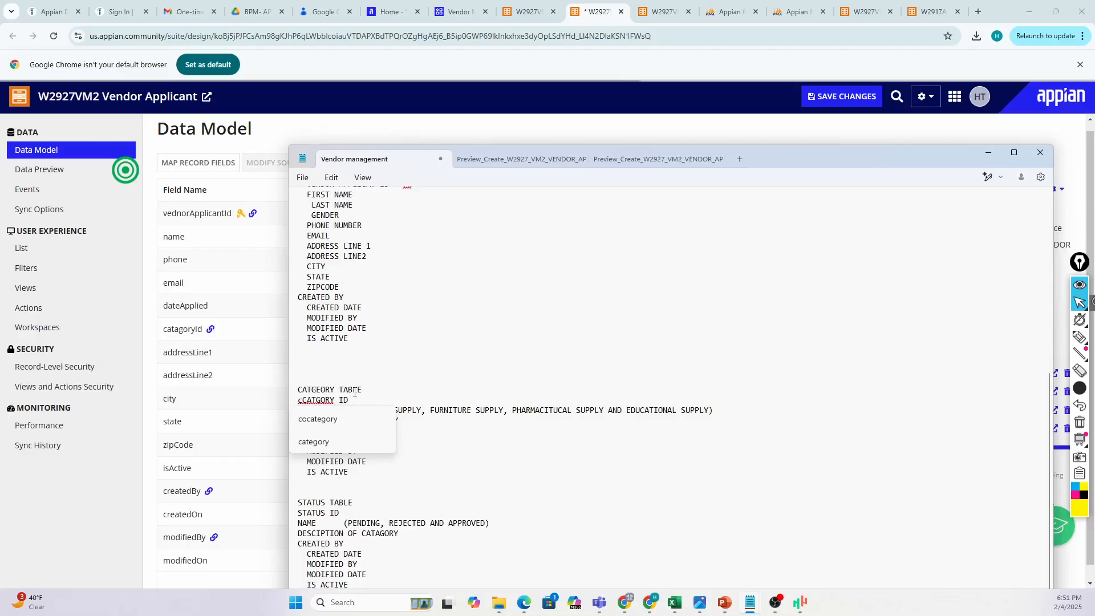
pyautogui.click(355, 392)
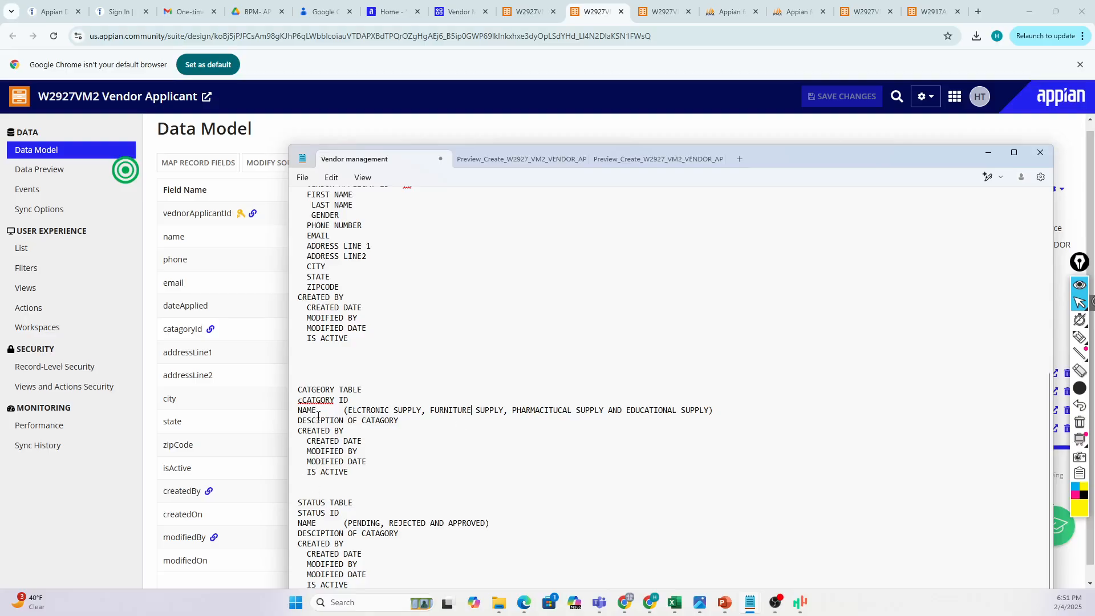
pyautogui.moveTo(298, 389); pyautogui.dragTo(421, 404)
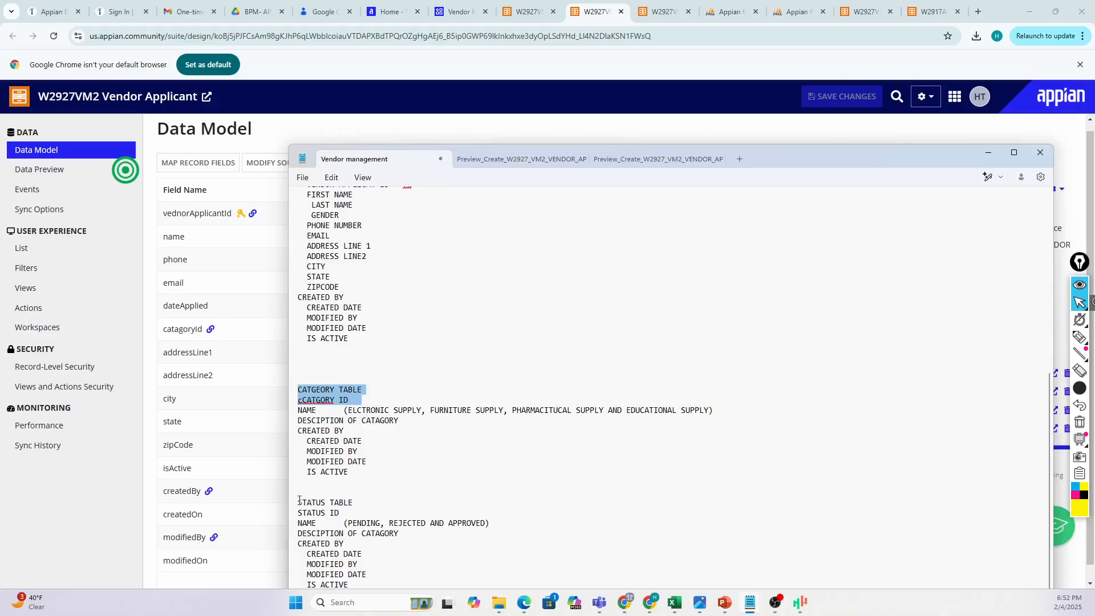
pyautogui.moveTo(298, 503); pyautogui.dragTo(364, 504)
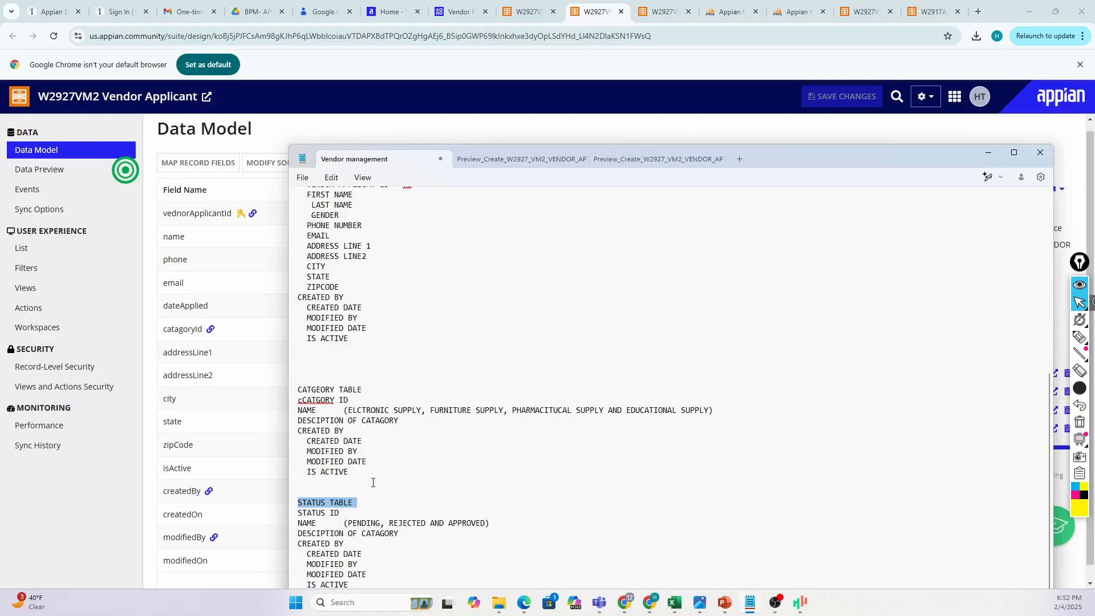
pyautogui.click(389, 523)
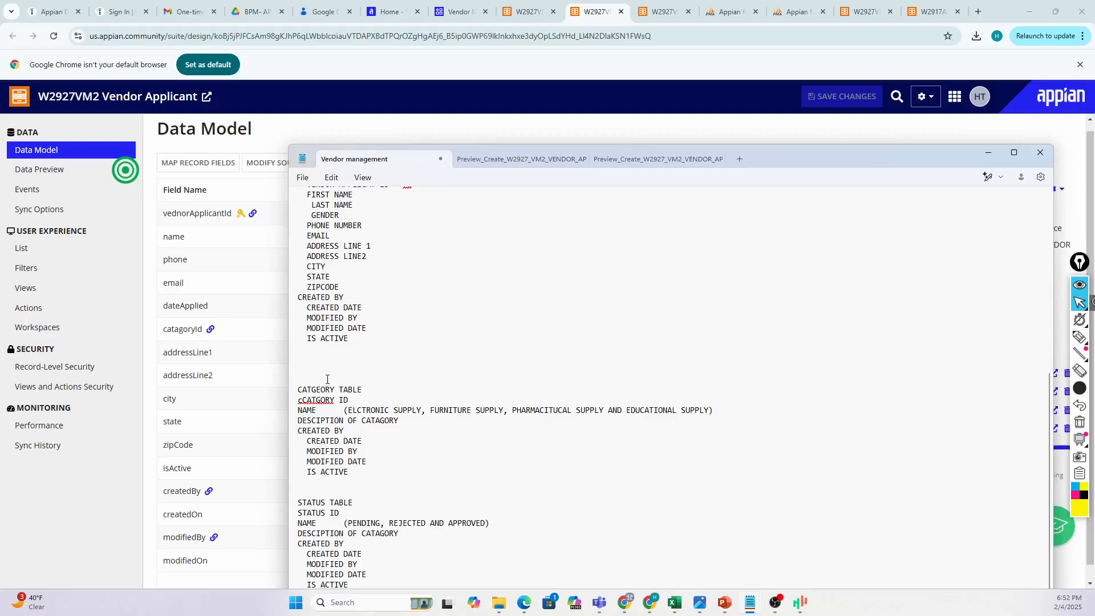
# Filter the database tables by 'catagory', review W2927_VM2_VENDOR_CATAGORY's structure, and open its SQL page.
pyautogui.click(116, 496)
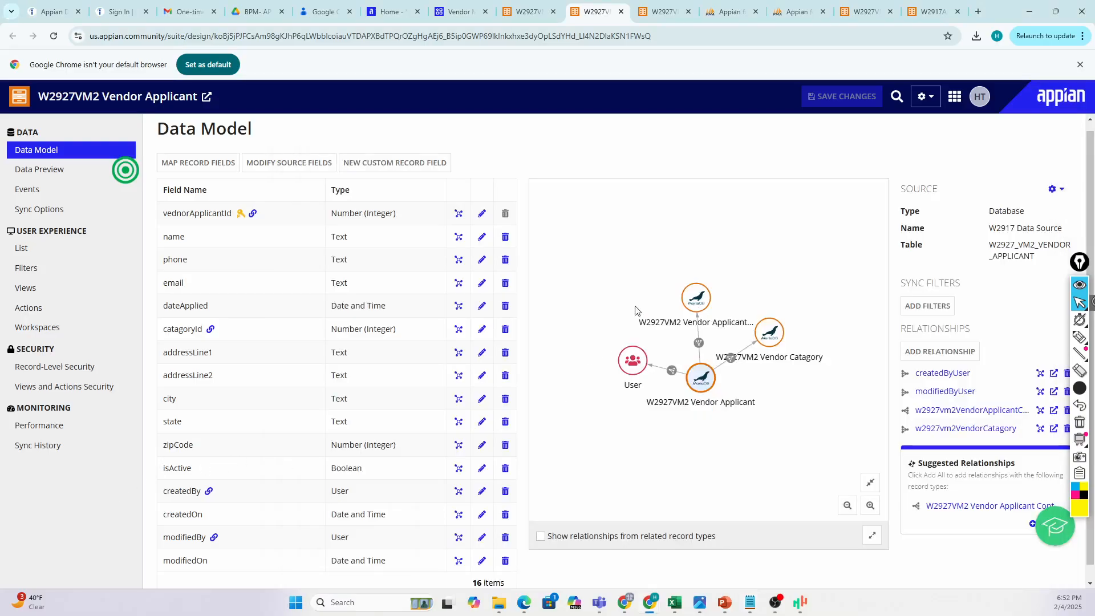
pyautogui.click(796, 13)
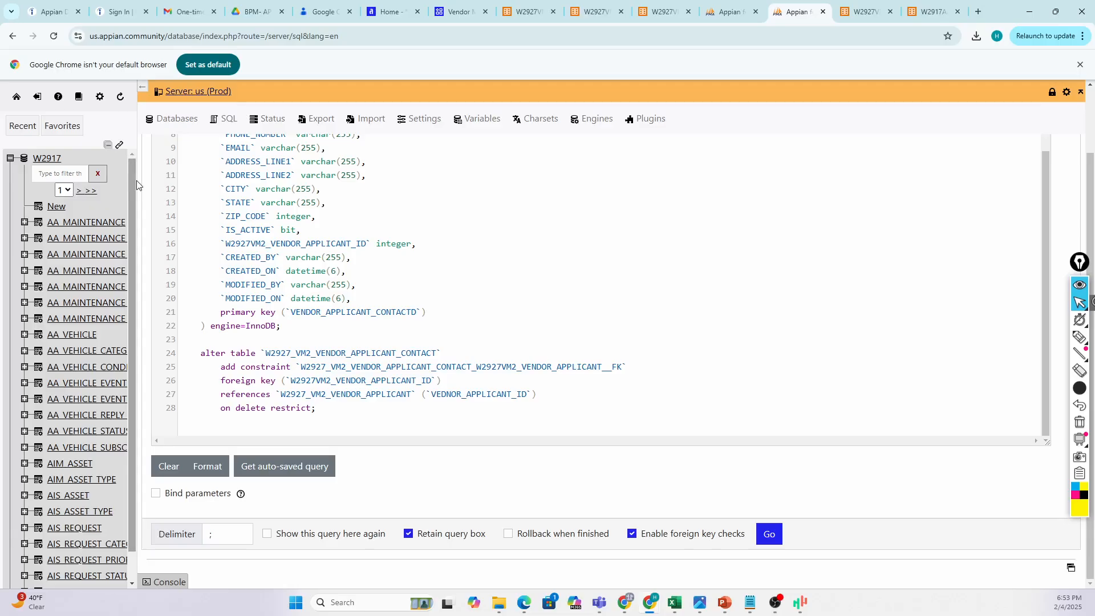
pyautogui.moveTo(142, 176); pyautogui.dragTo(344, 180)
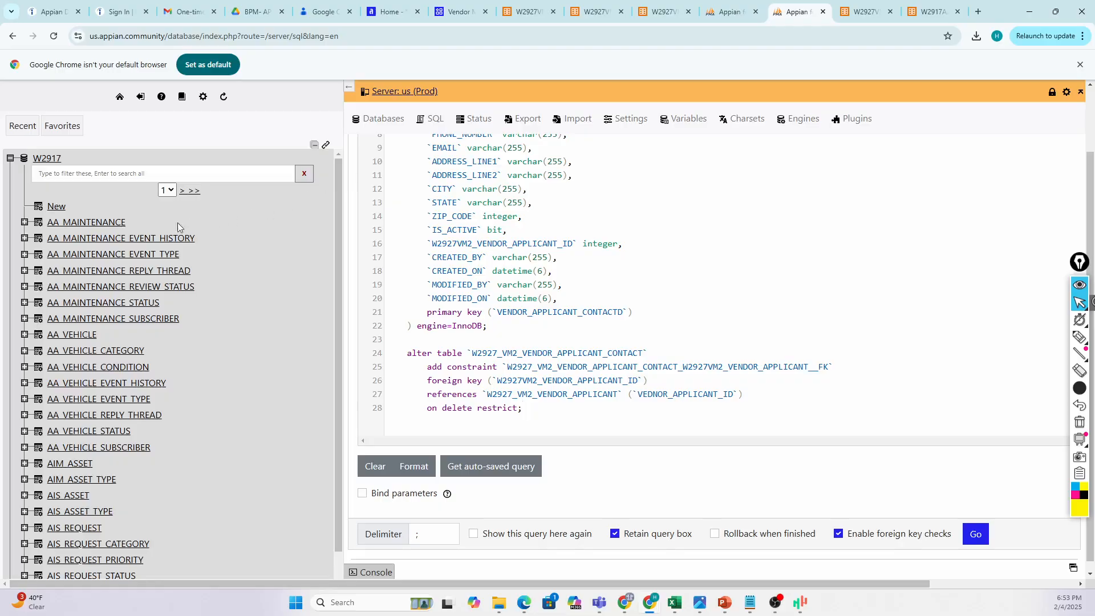
pyautogui.click(96, 175)
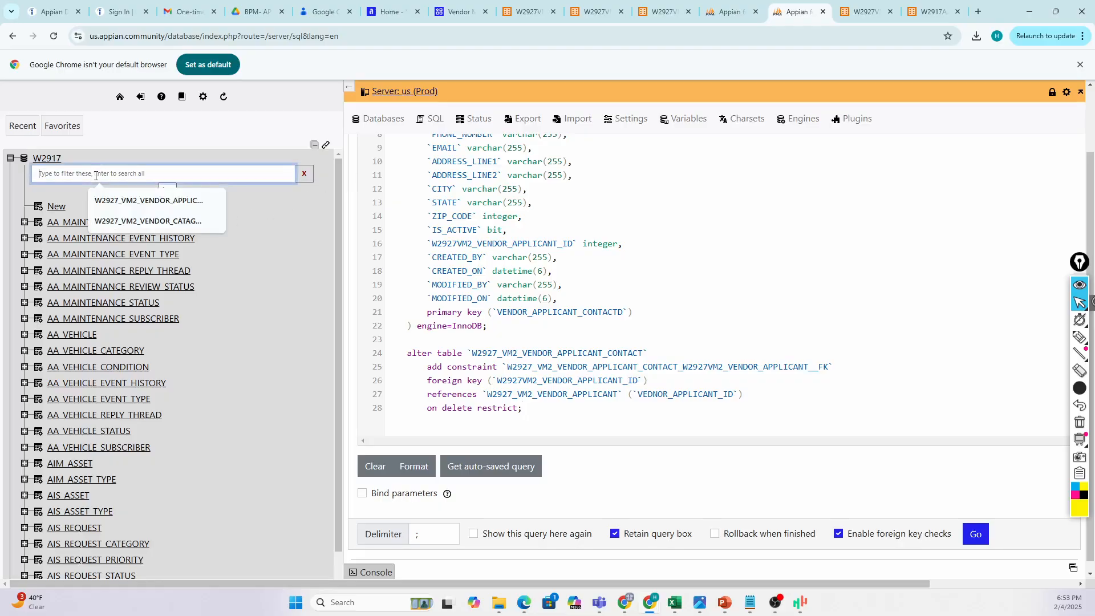
pyautogui.write('ca')
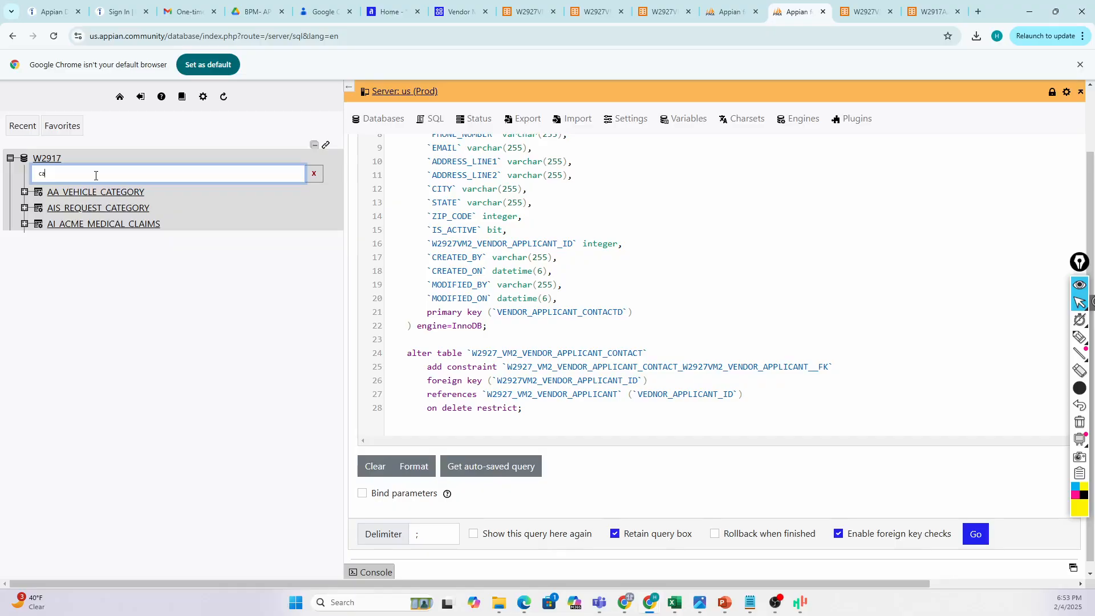
pyautogui.write('tagory')
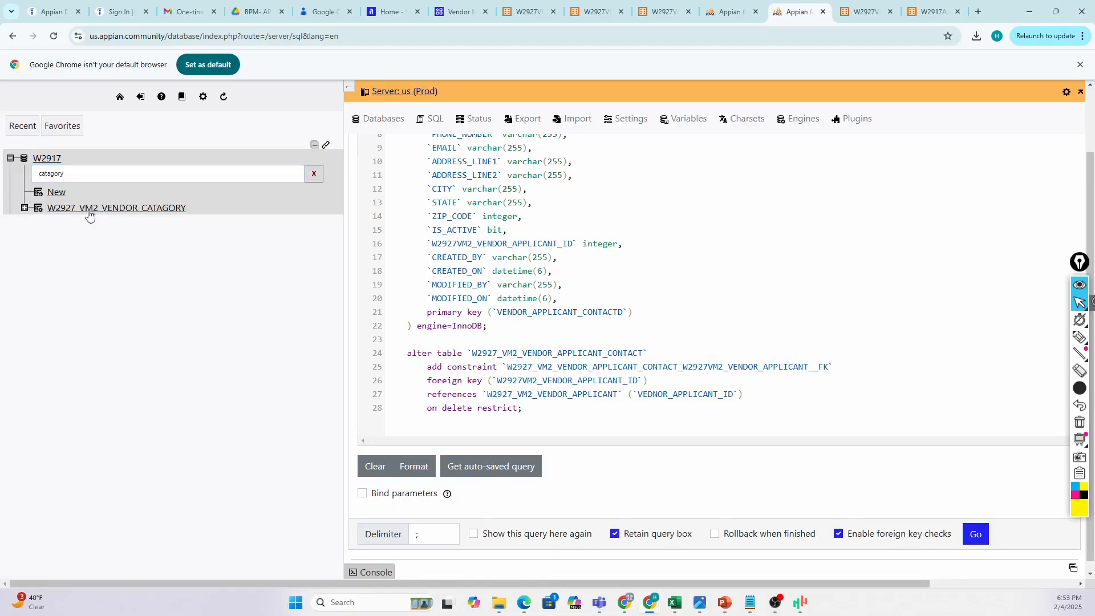
pyautogui.click(103, 209)
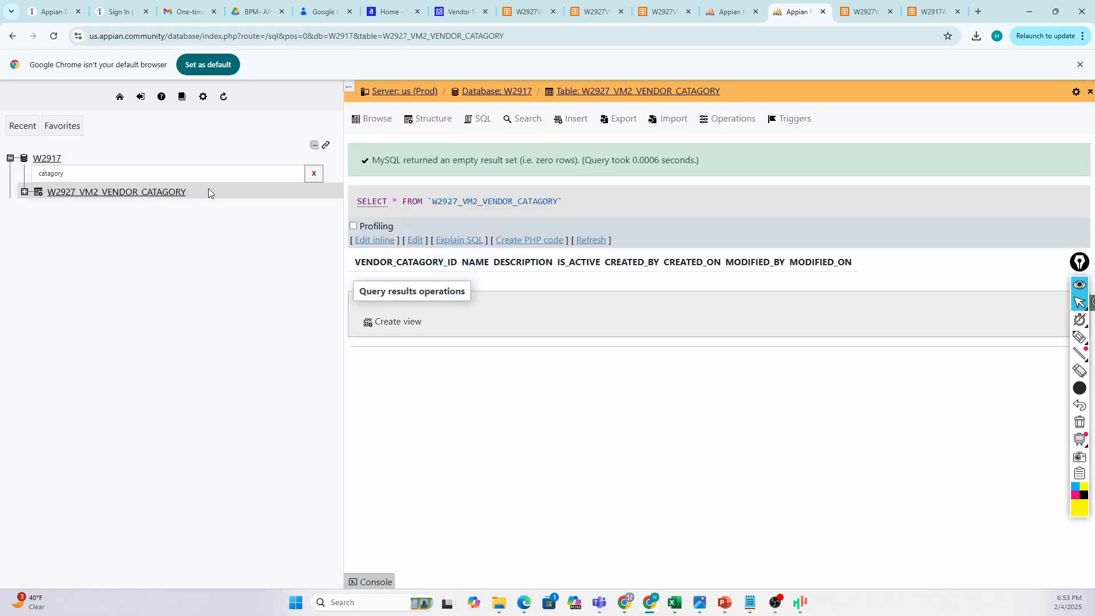
pyautogui.click(426, 119)
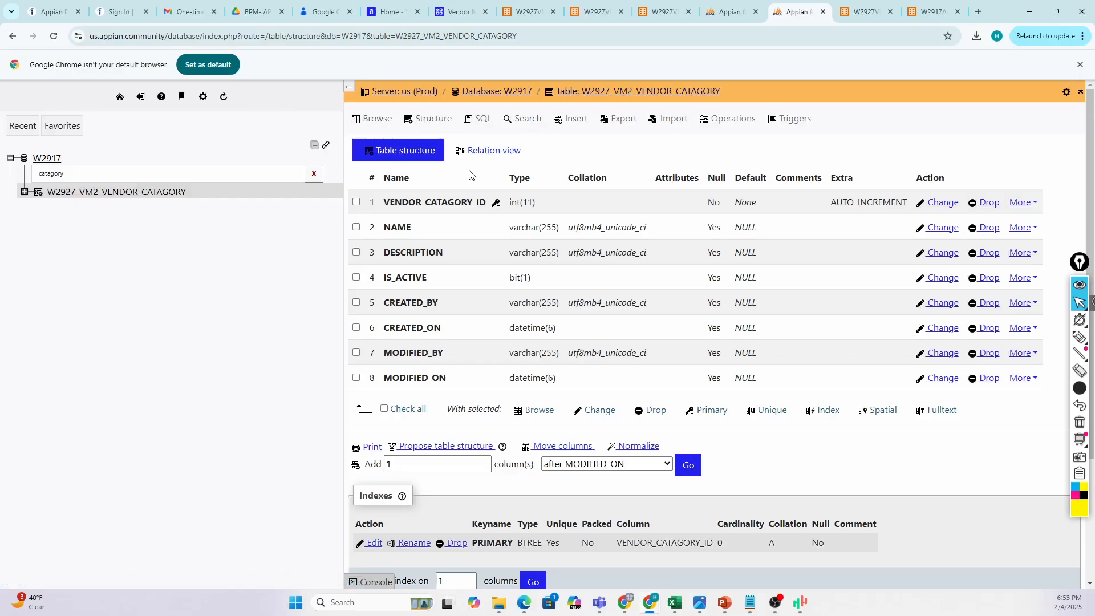
pyautogui.click(482, 121)
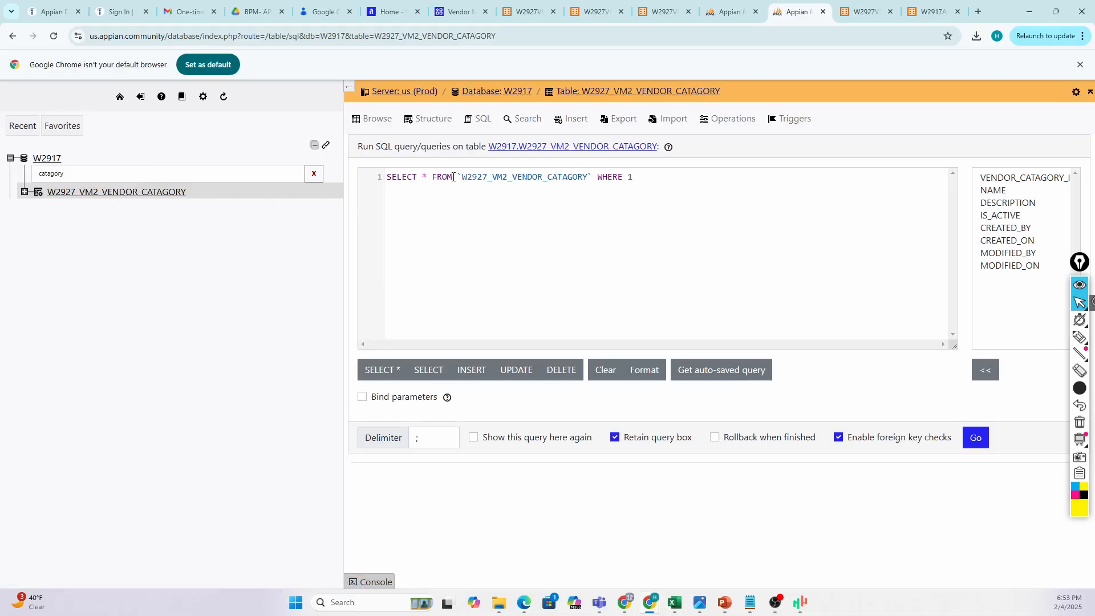
# Run SHOW CREATE TABLE `W2927_VM2_VENDOR_CATAGORY` in place of the default SELECT query.
pyautogui.moveTo(453, 177); pyautogui.dragTo(374, 182)
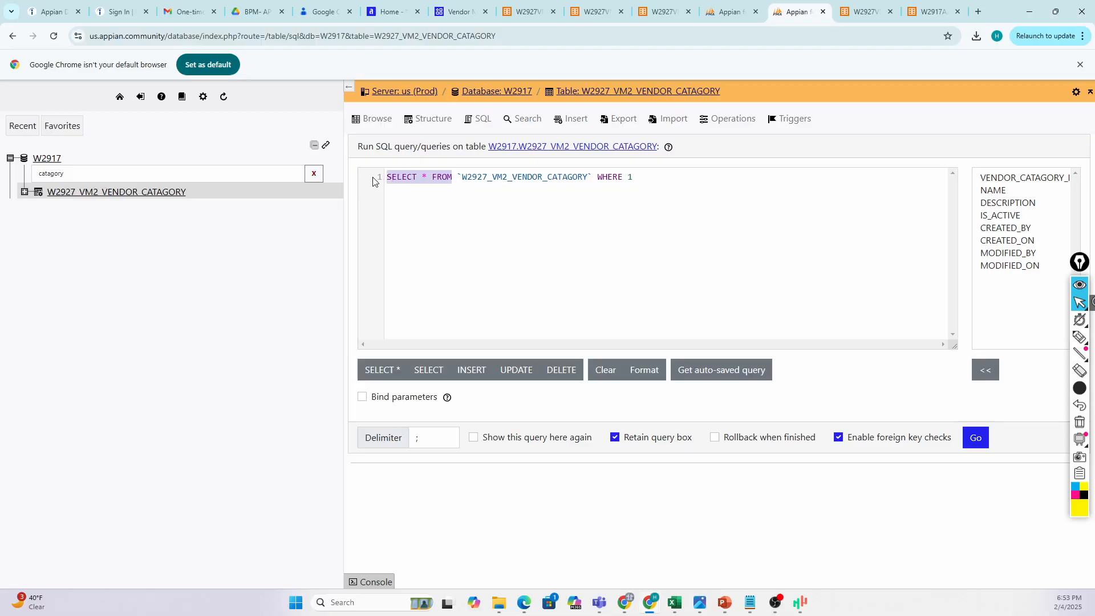
pyautogui.write('SHOW ')
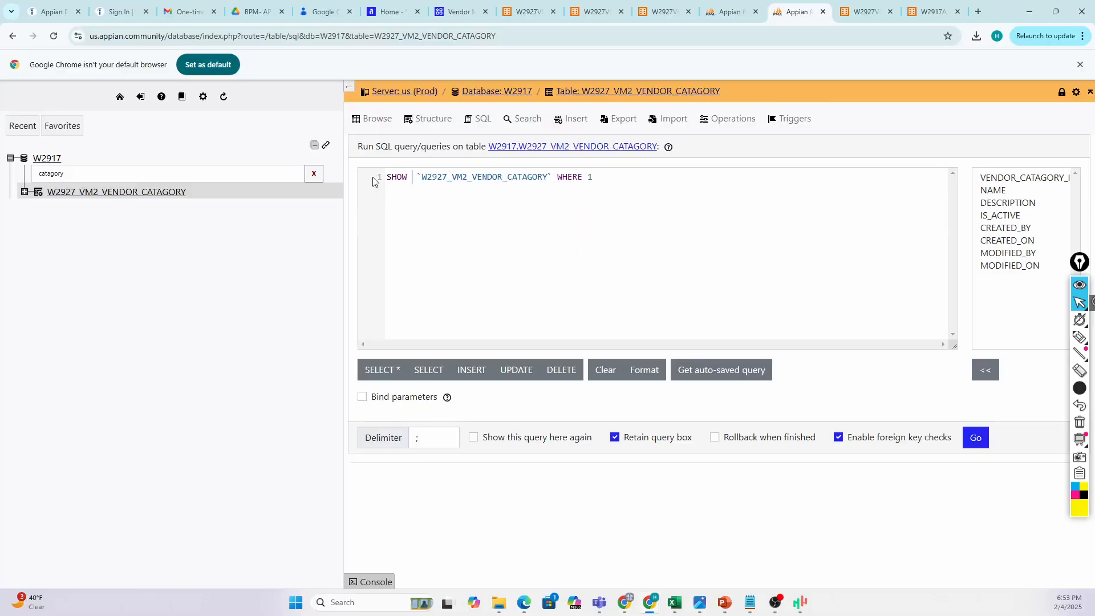
pyautogui.write('CREATE ')
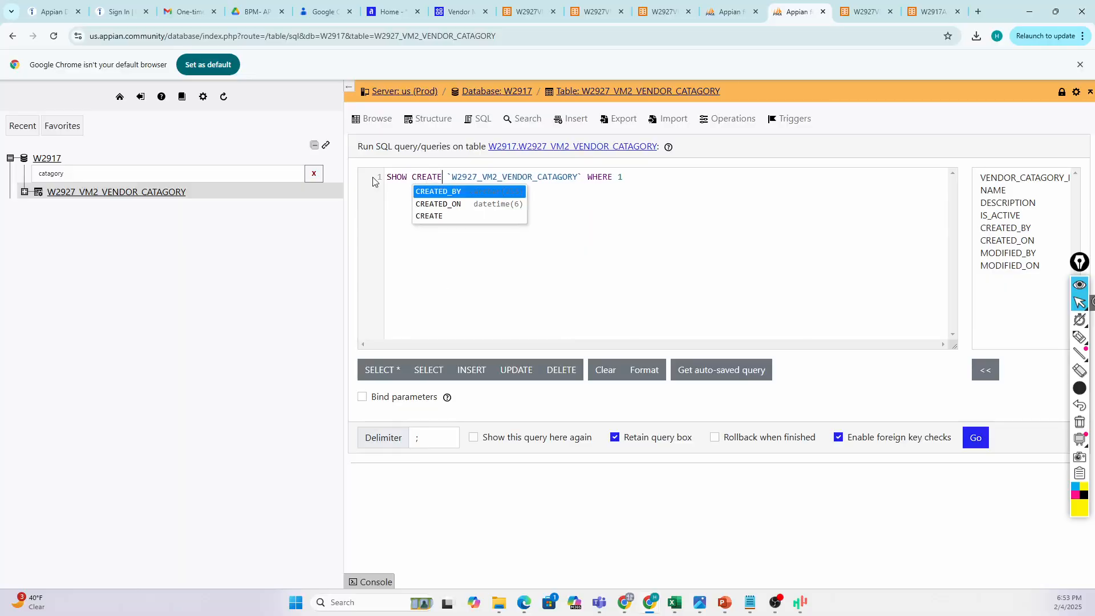
pyautogui.write('TABLE')
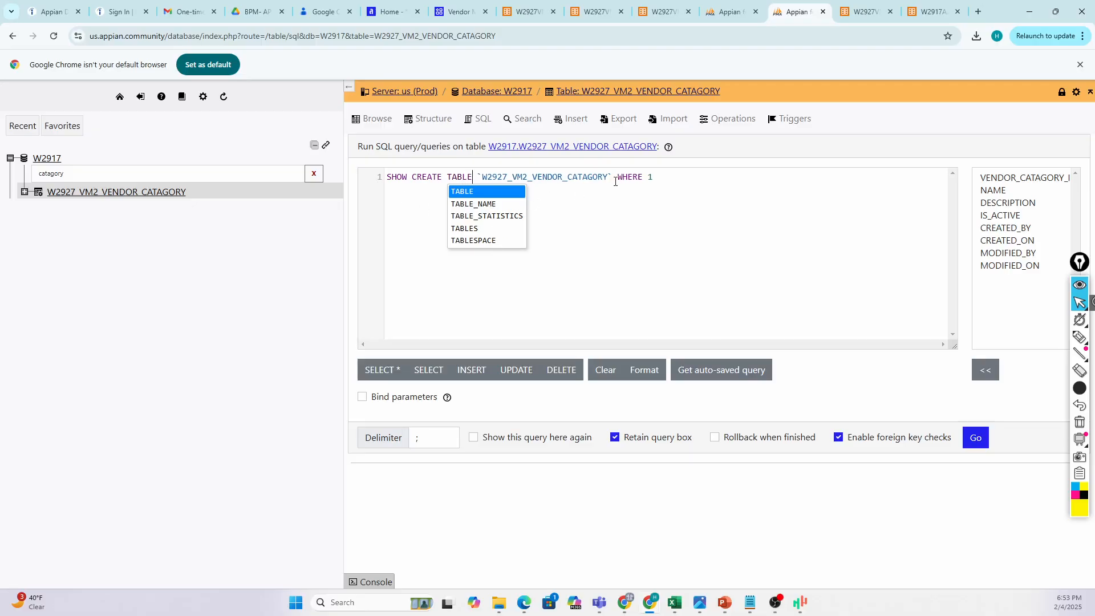
pyautogui.moveTo(616, 177); pyautogui.dragTo(730, 176)
pyautogui.press('BackSpace')
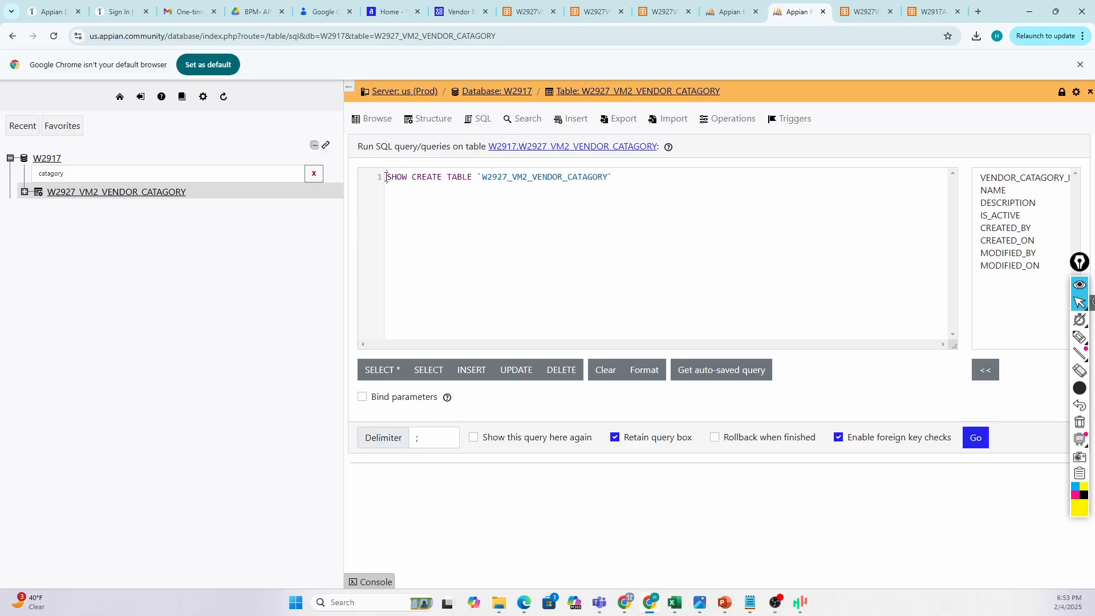
pyautogui.click(387, 177)
pyautogui.click(976, 438)
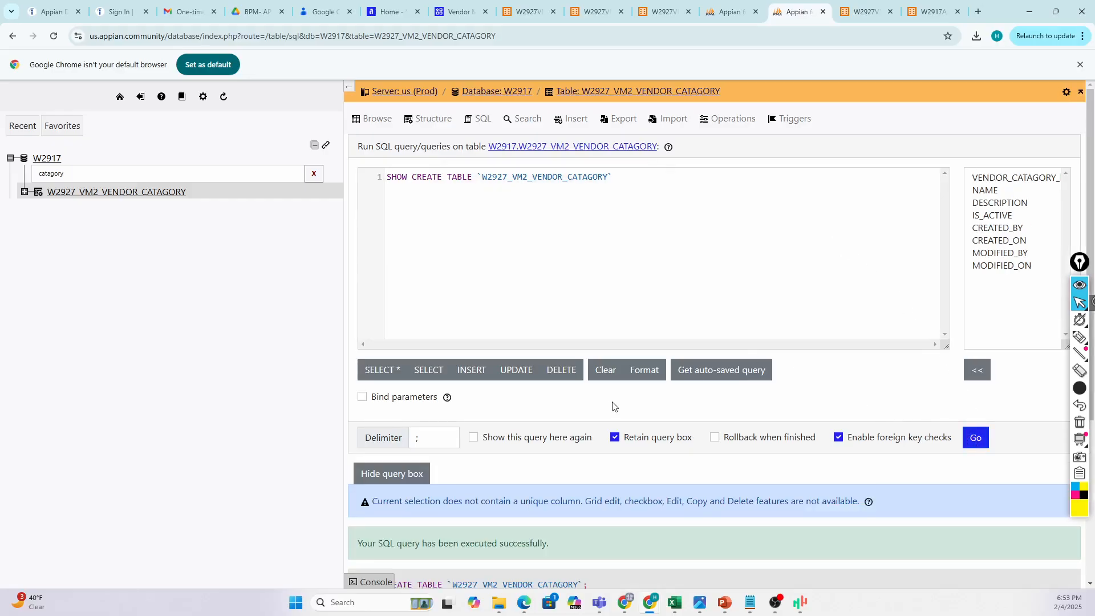
pyautogui.scroll(-3, 611, 405)
pyautogui.scroll(-2, 421, 450)
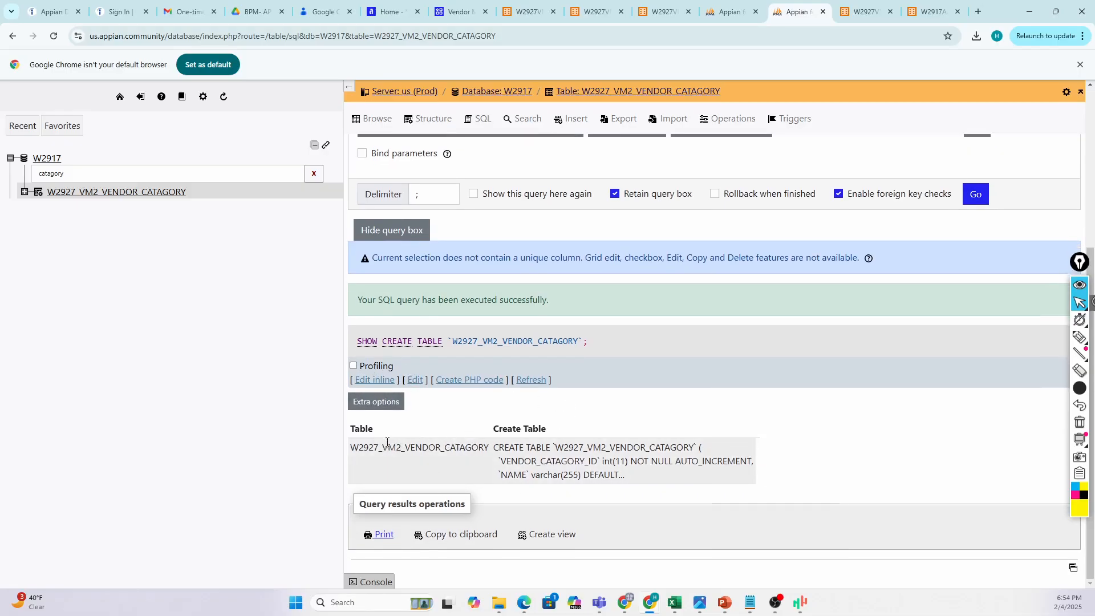
# Show full texts in the result and select the complete CREATE TABLE statement.
pyautogui.click(385, 407)
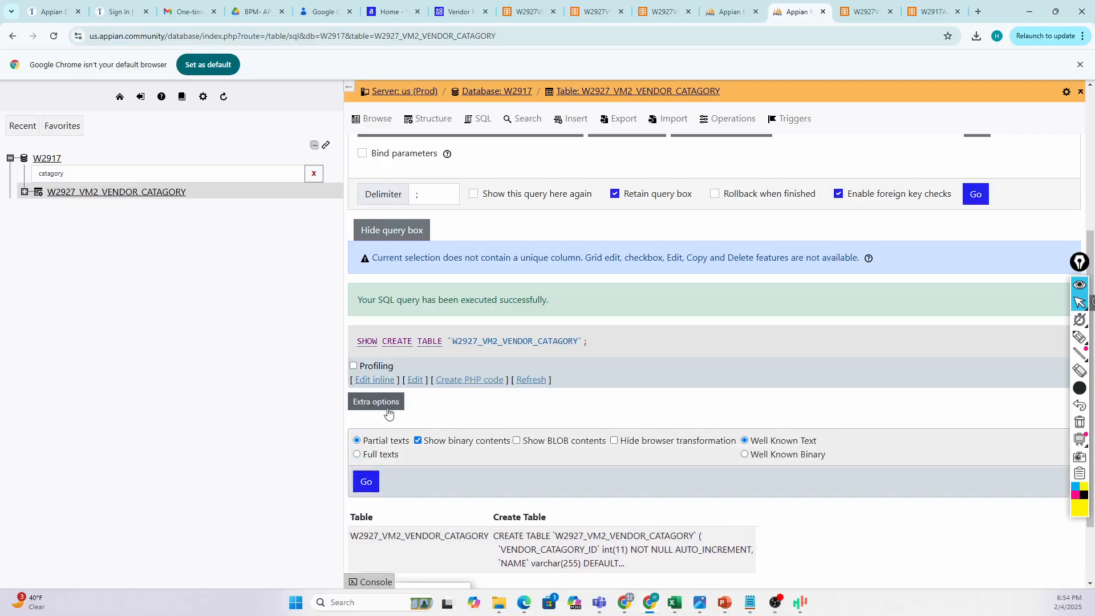
pyautogui.click(358, 445)
pyautogui.click(365, 473)
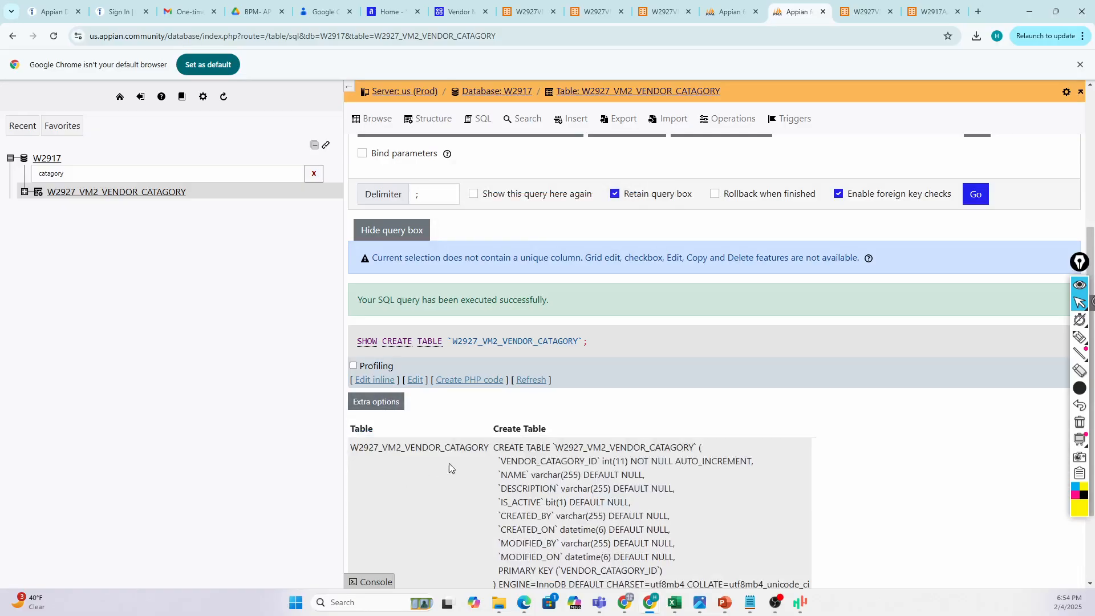
pyautogui.scroll(-2, 447, 467)
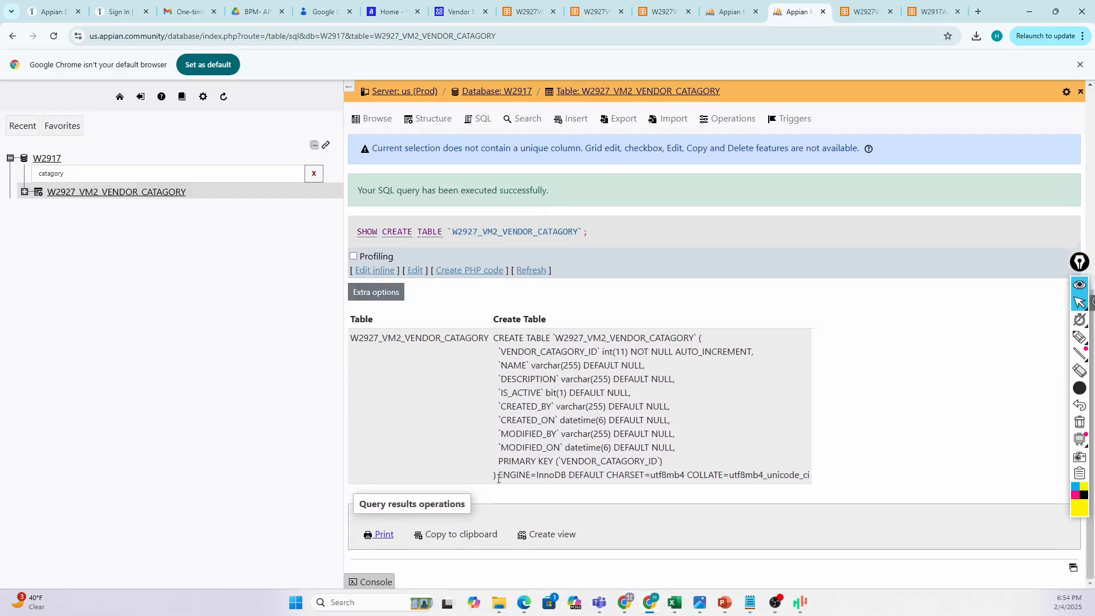
pyautogui.moveTo(498, 478); pyautogui.dragTo(351, 338)
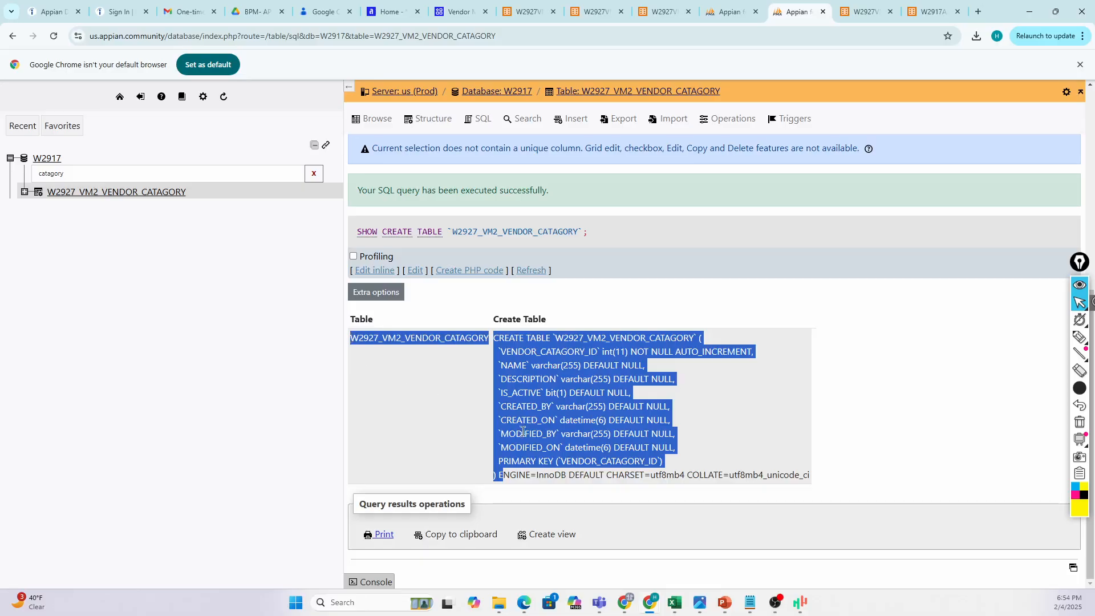
pyautogui.moveTo(497, 482); pyautogui.dragTo(491, 346)
pyautogui.hotkey('ctrl', 'c')
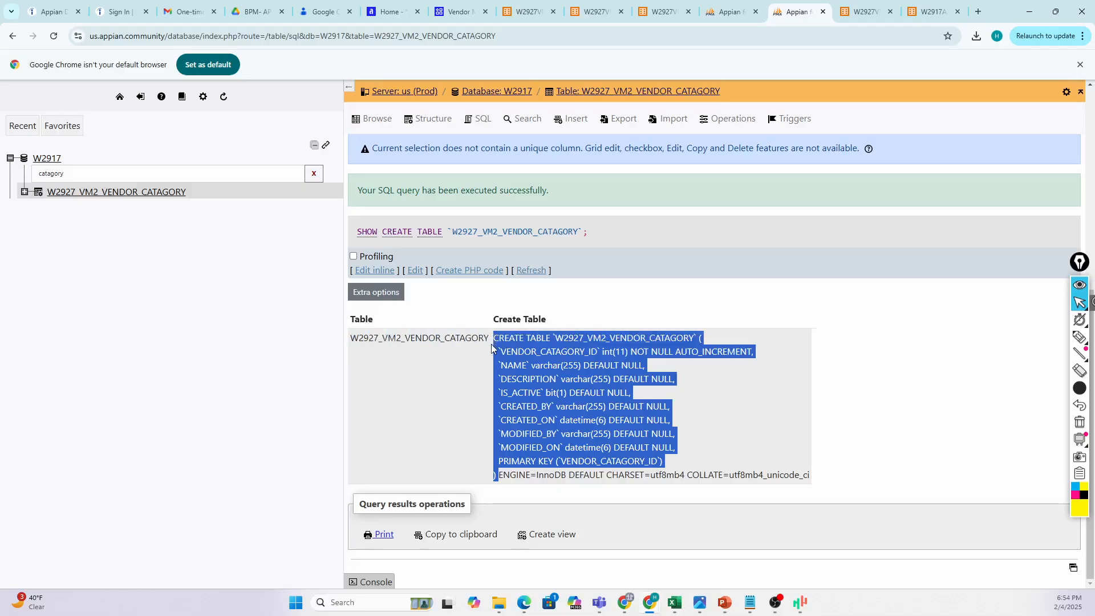
# Paste the CREATE TABLE statement into the SQL box and rename the table to W2927_VM2_VENDOR_STATUS.
pyautogui.click(415, 270)
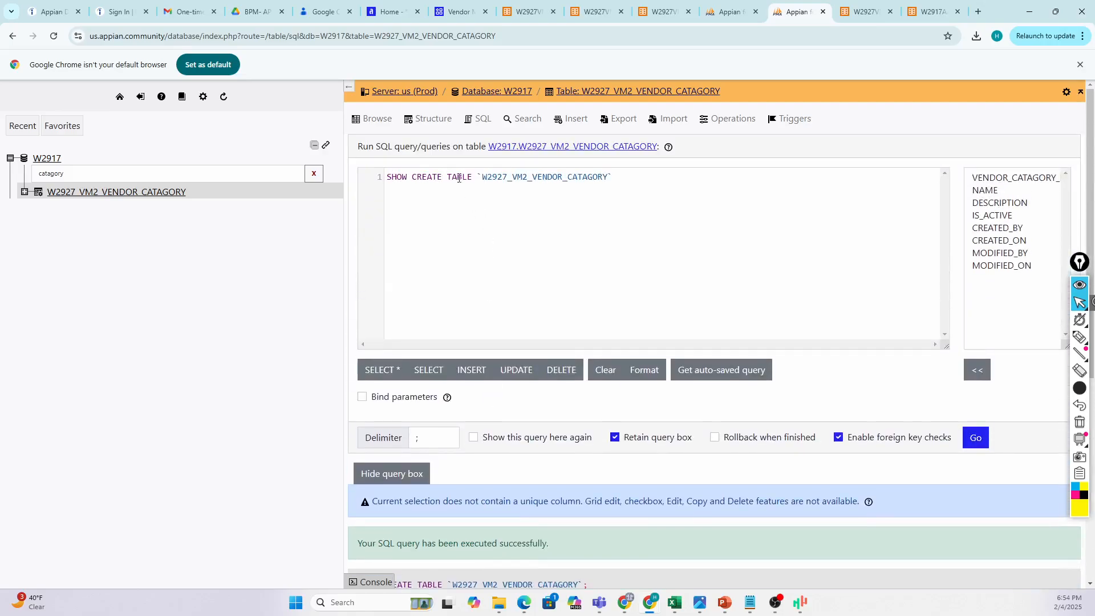
pyautogui.hotkey('ctrl', 'a')
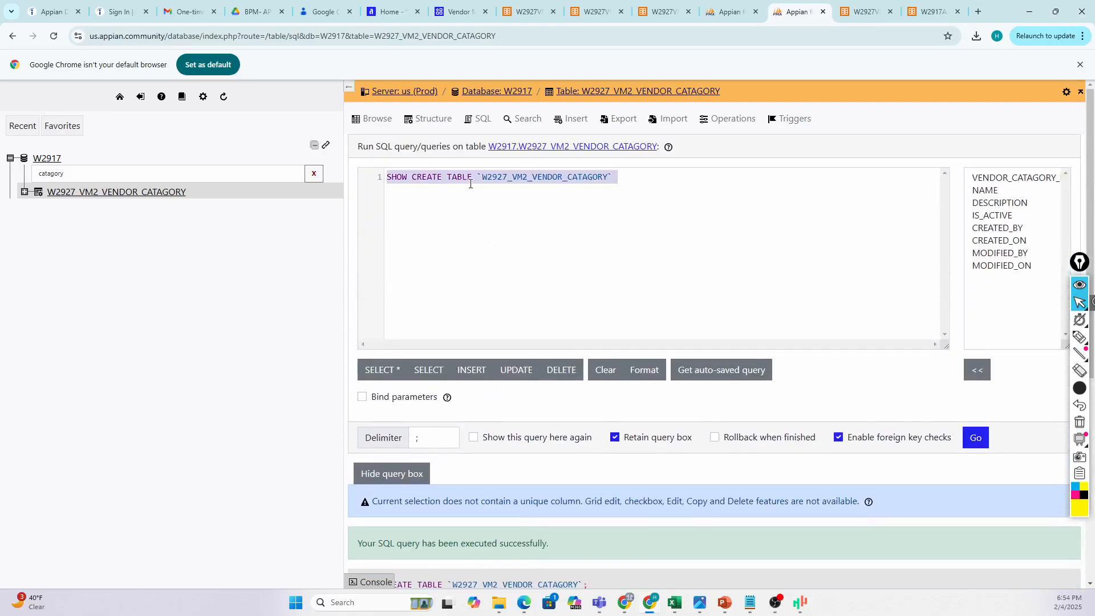
pyautogui.hotkey('ctrl', 'v')
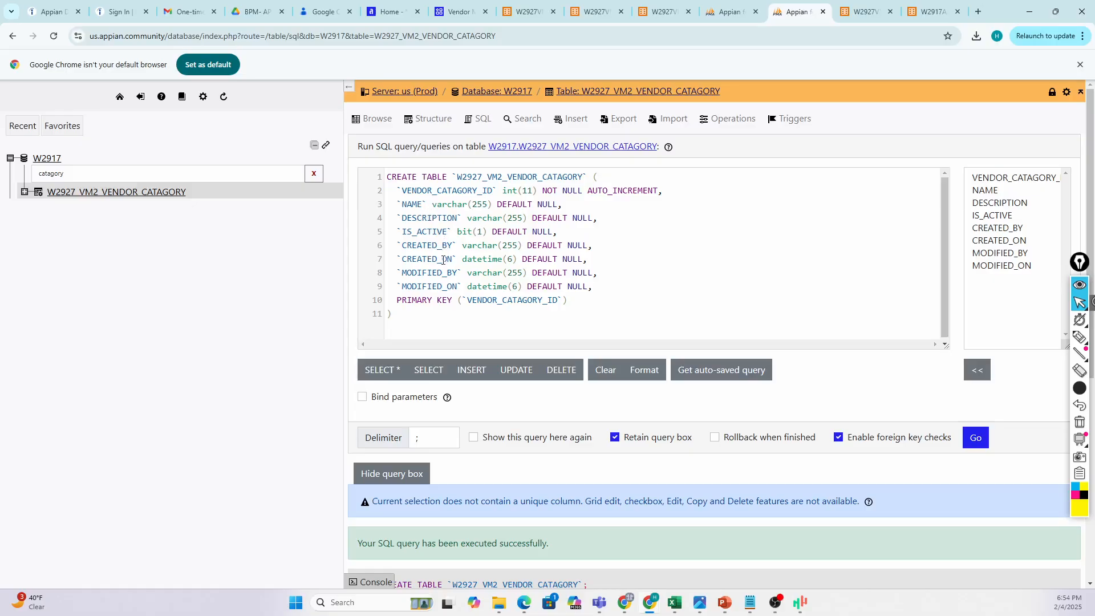
pyautogui.moveTo(543, 177); pyautogui.dragTo(582, 176)
pyautogui.write('STATUS')
# Change CATAGORY to STATUS in the ID column on line 2 and PRIMARY KEY on line 10.
pyautogui.moveTo(438, 190); pyautogui.dragTo(479, 191)
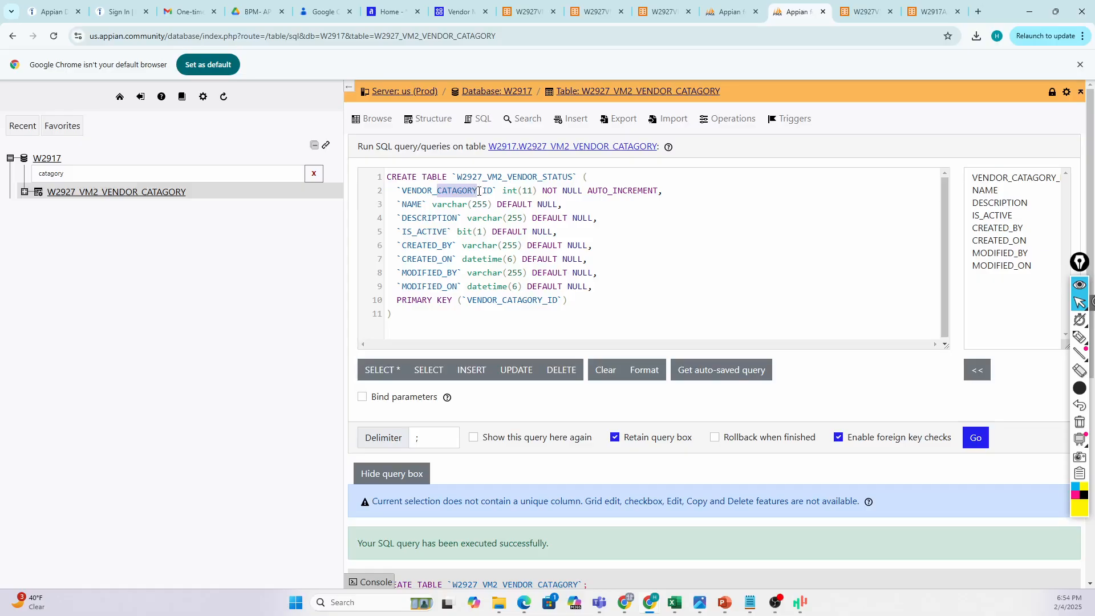
pyautogui.write('ST')
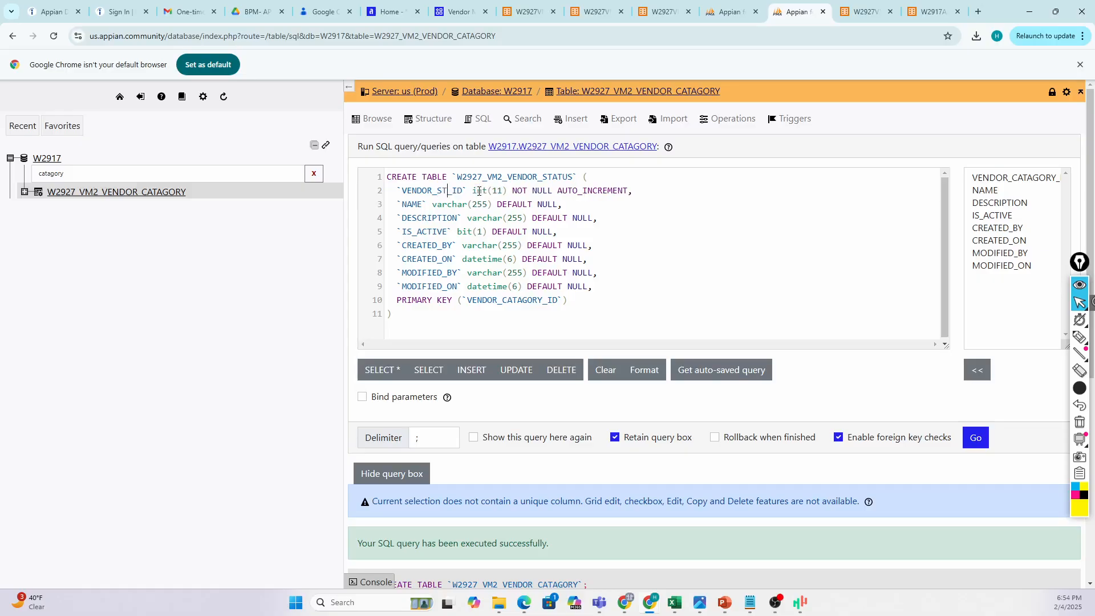
pyautogui.write('ATUS')
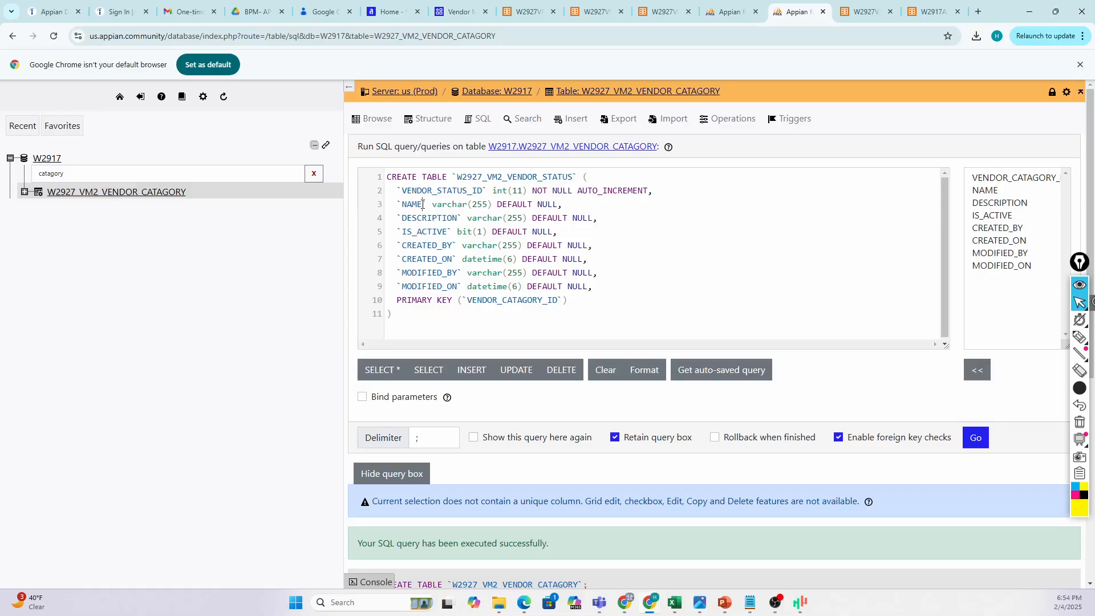
pyautogui.click(423, 204)
pyautogui.moveTo(543, 300); pyautogui.dragTo(502, 304)
pyautogui.write('STATUS')
pyautogui.moveTo(403, 189); pyautogui.dragTo(477, 202)
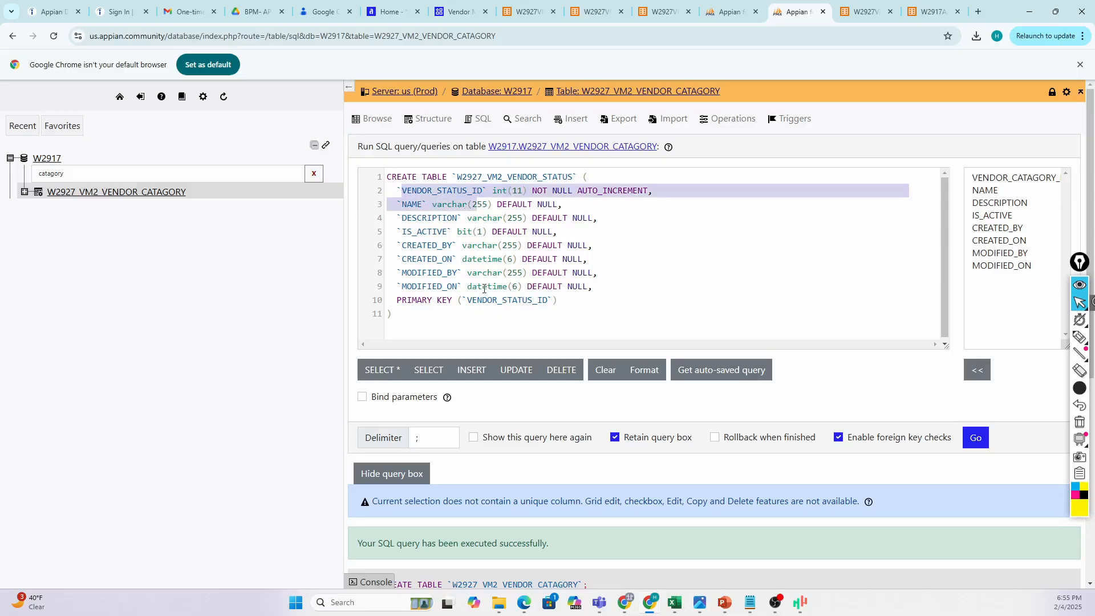
pyautogui.click(521, 301)
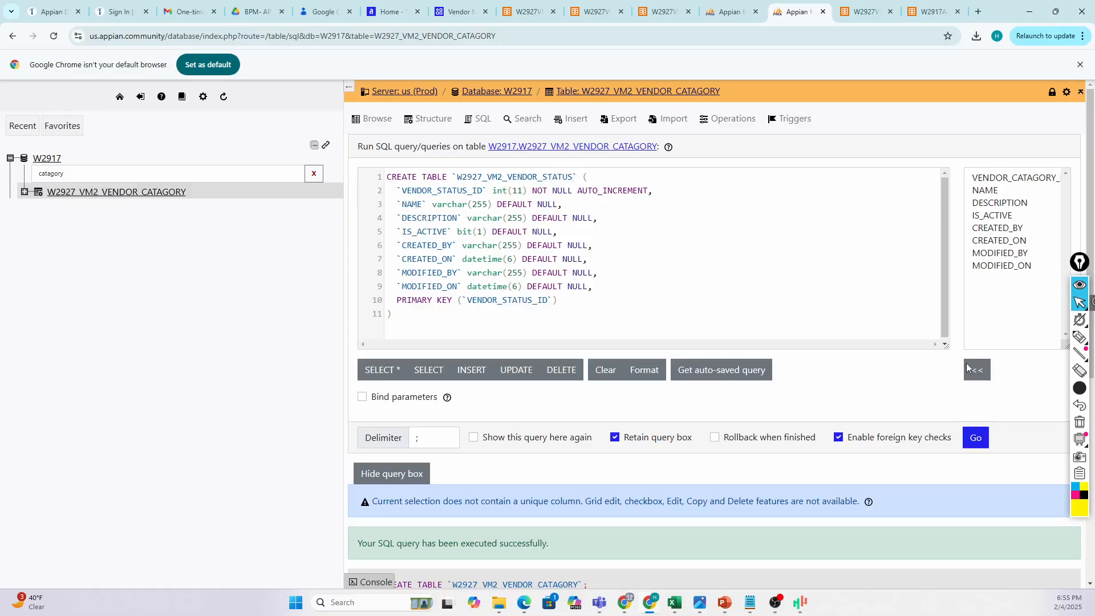
# Run the CREATE TABLE script and filter the table list by 'status'.
pyautogui.click(976, 438)
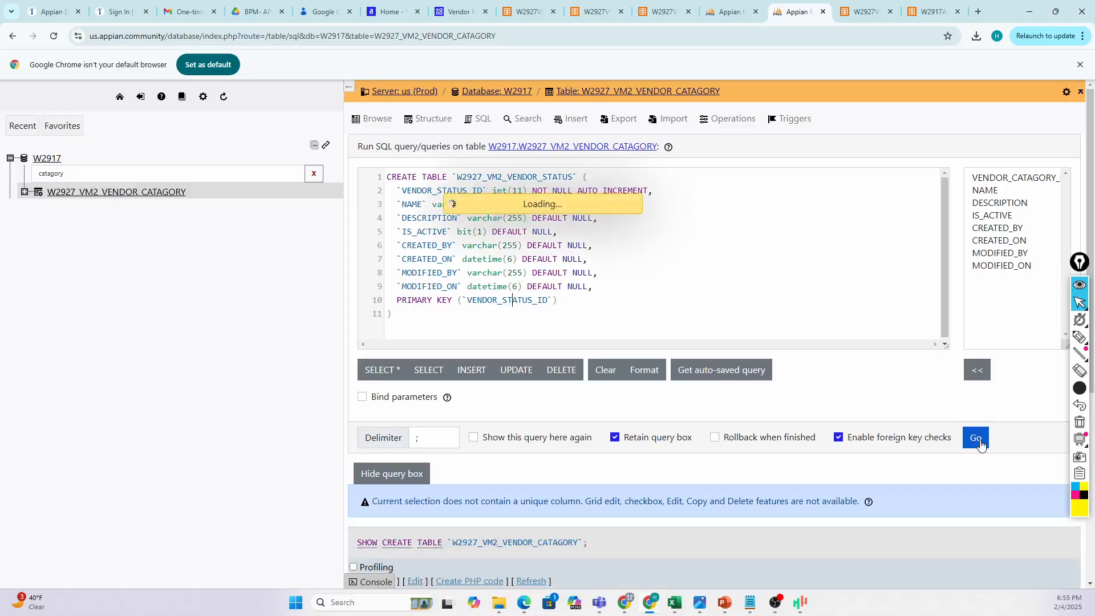
pyautogui.scroll(-1, 534, 451)
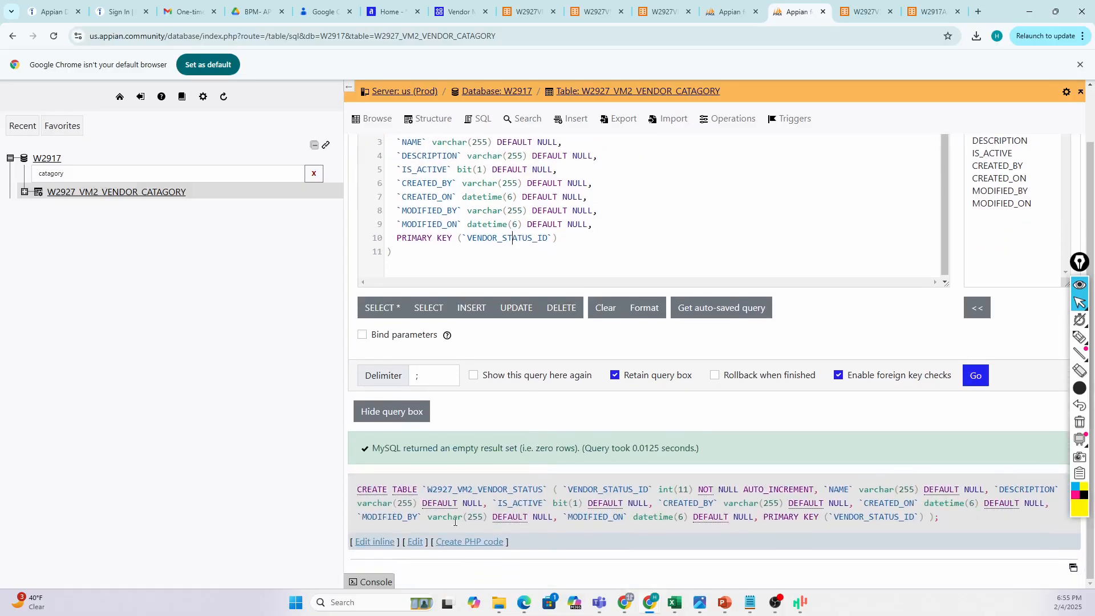
pyautogui.click(69, 172)
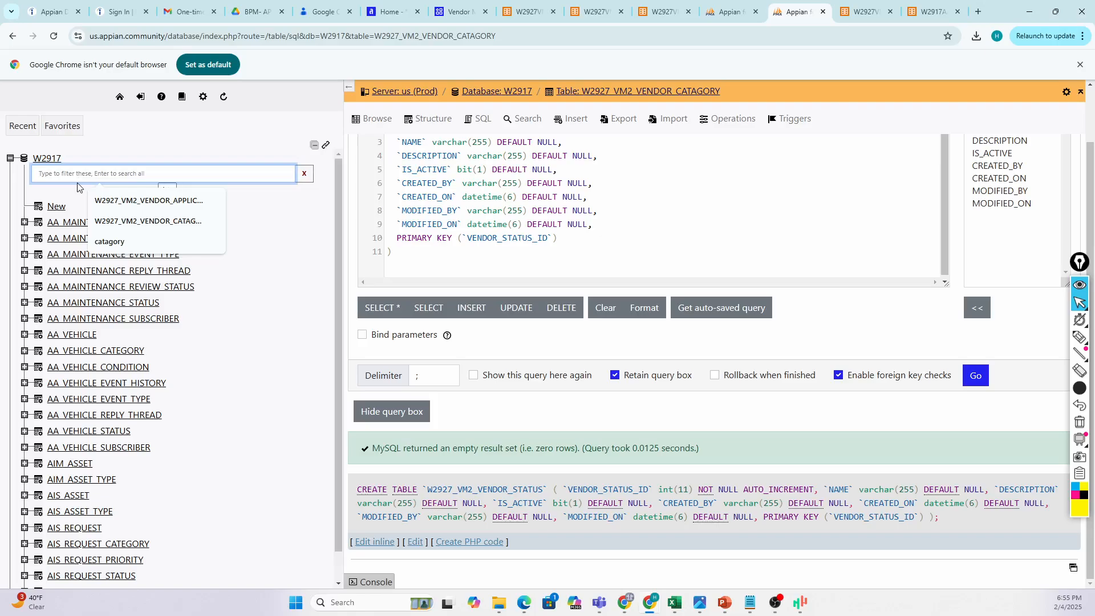
pyautogui.write('status')
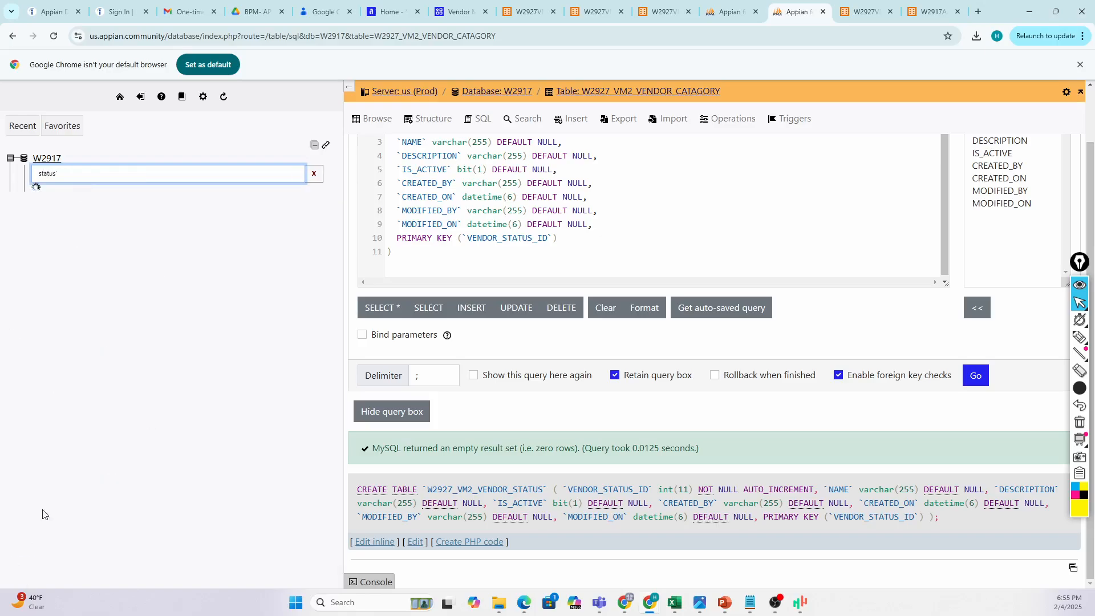
pyautogui.hotkey('alt', 'Left')
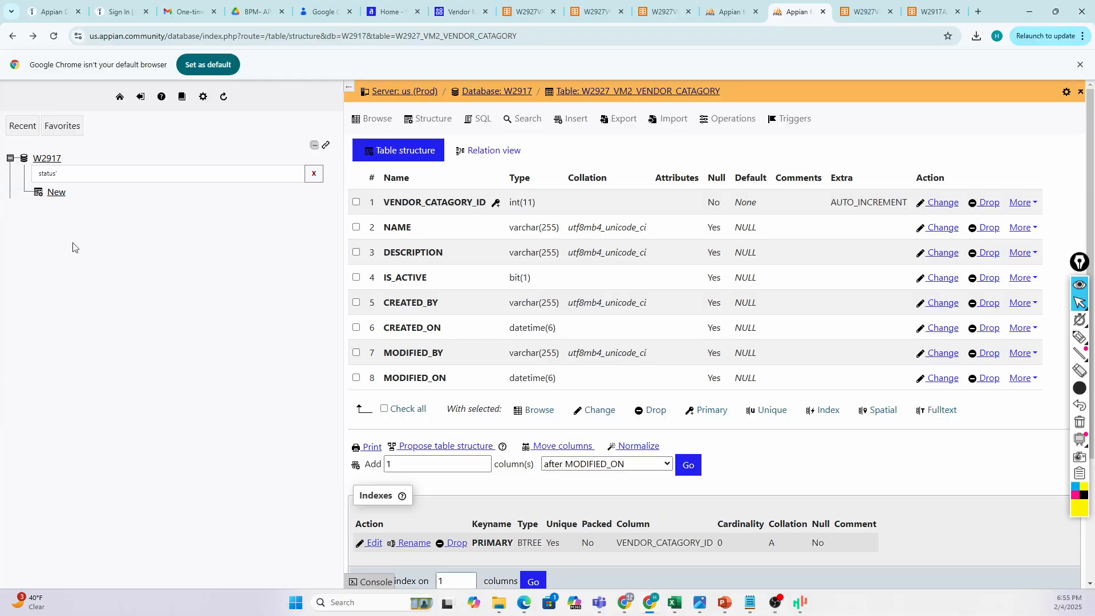
pyautogui.click(80, 172)
pyautogui.press('BackSpace')
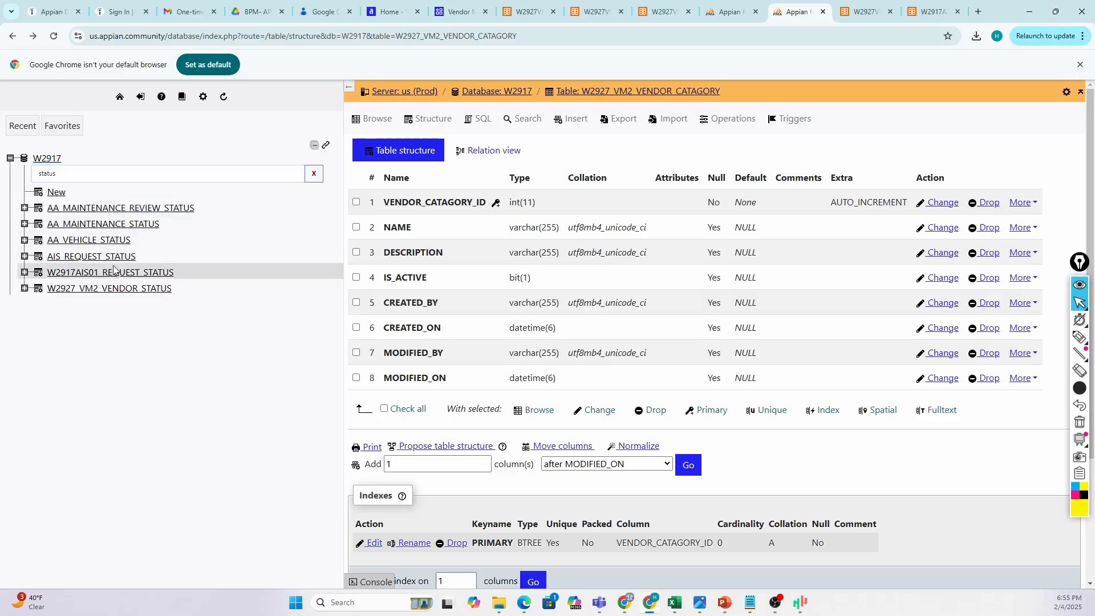
# Confirm W2927_VM2_VENDOR_STATUS has eight columns, then go back to the Vendor Management 2 app.
pyautogui.click(88, 289)
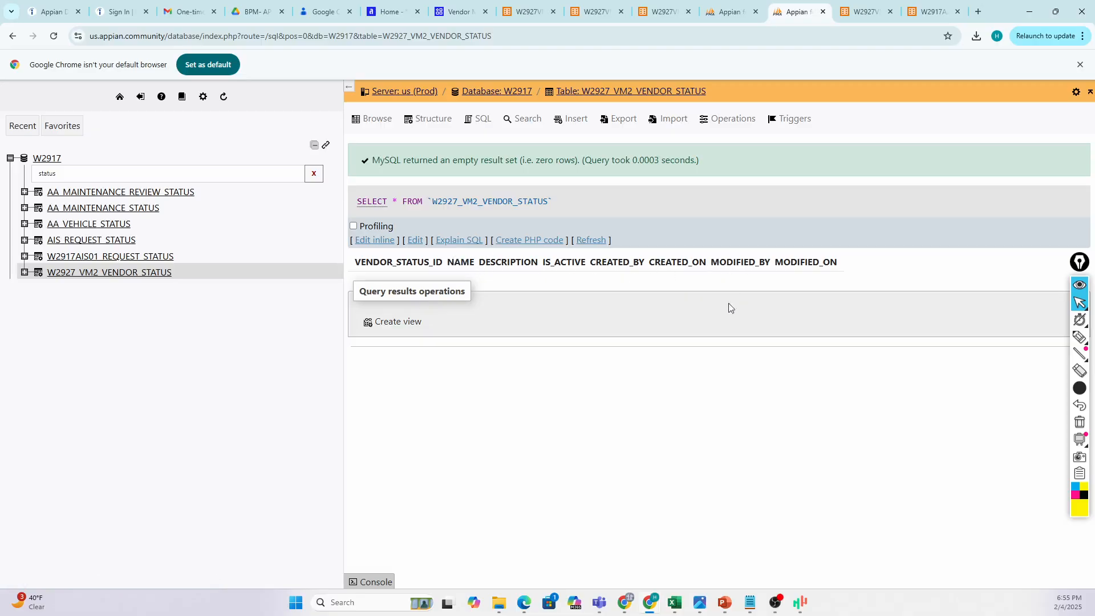
pyautogui.click(430, 128)
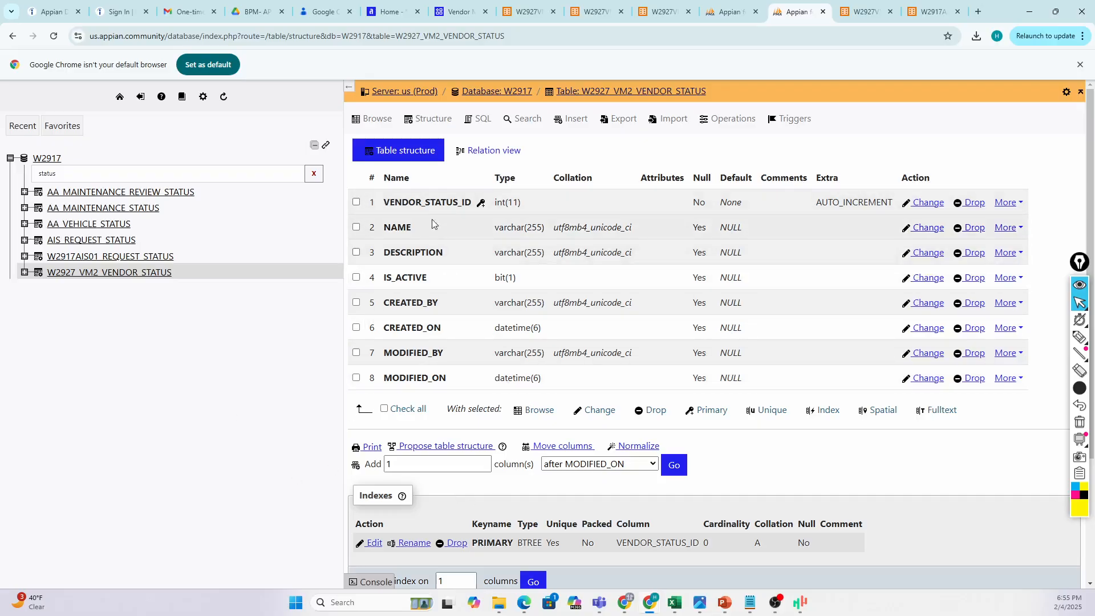
pyautogui.click(449, 12)
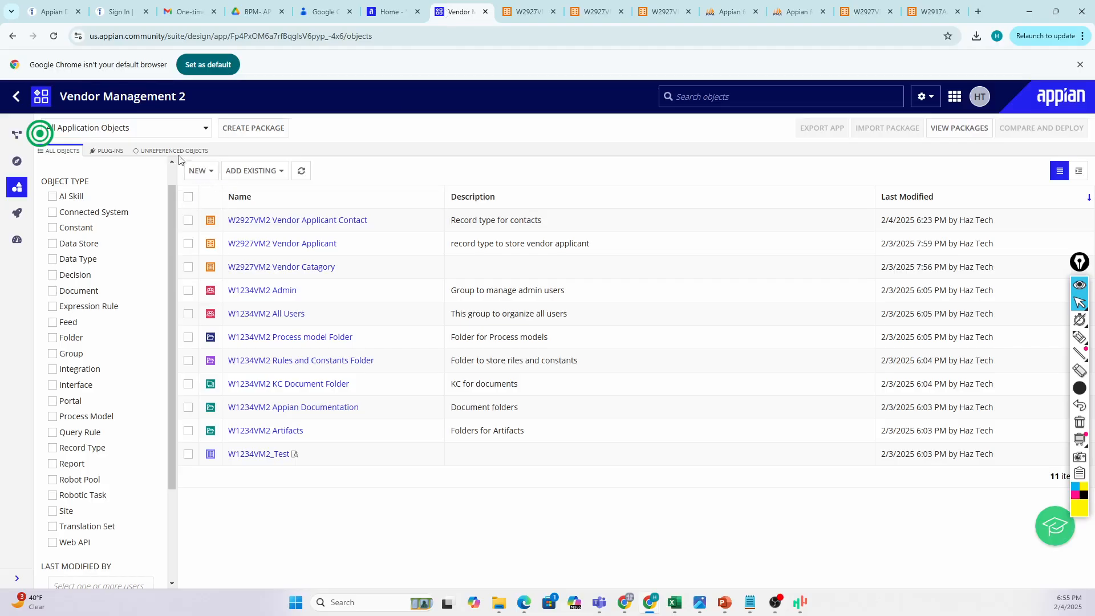
# Start a new record type named W2927VM2 Vendor Status.
pyautogui.click(206, 173)
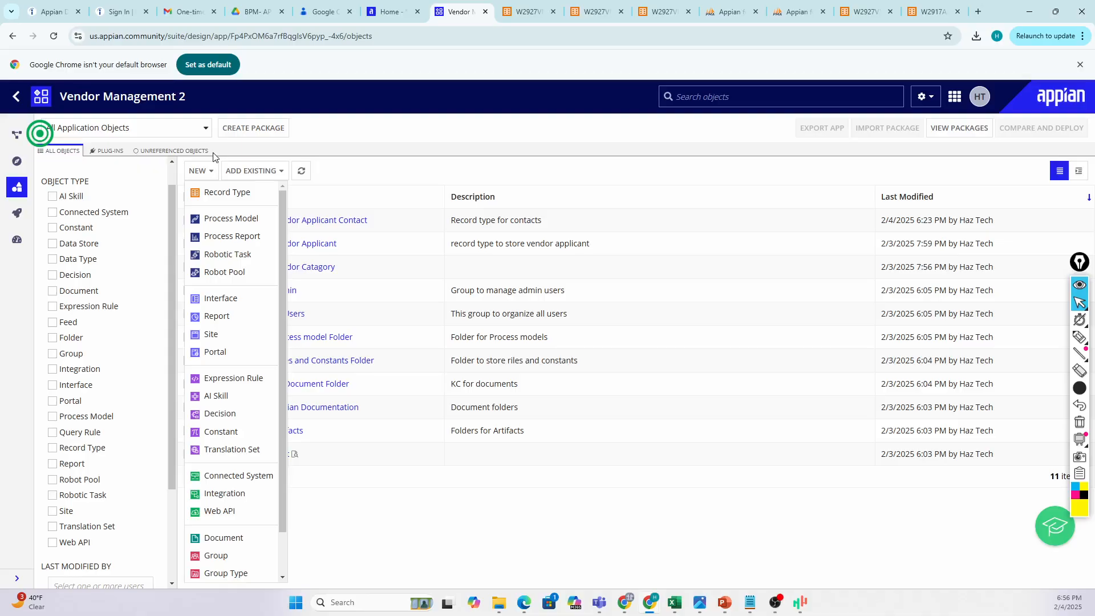
pyautogui.click(239, 194)
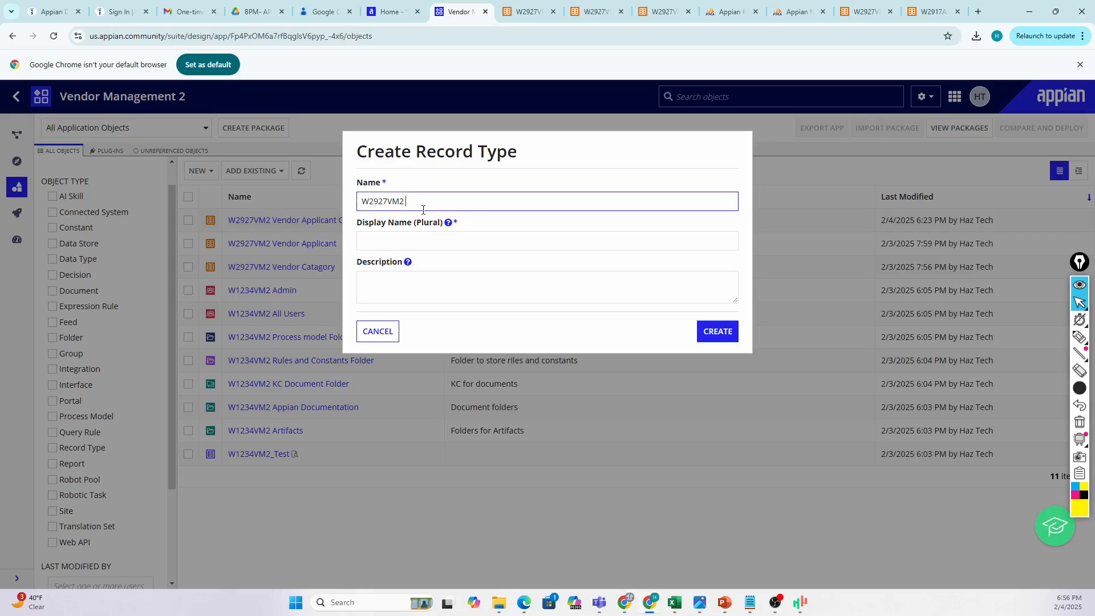
pyautogui.write('Vednor Status')
pyautogui.click(425, 201)
pyautogui.press('BackSpace')
pyautogui.write('d')
pyautogui.press('BackSpace')
pyautogui.write('n')
# Give it plural name Vendor Statuses and description 'Ref Vendor status', then create it.
pyautogui.click(437, 246)
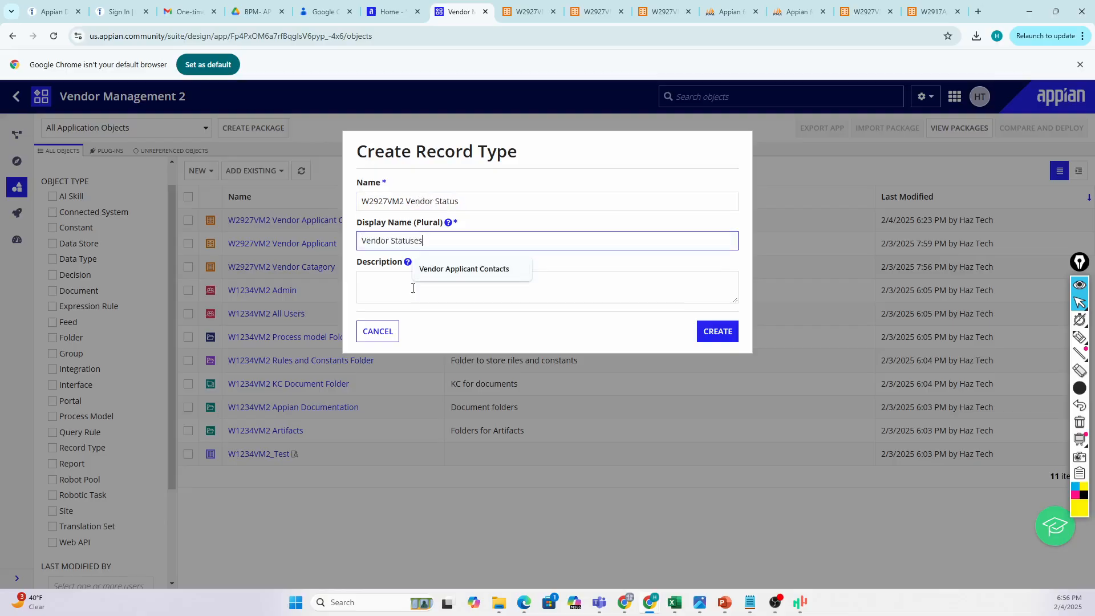
pyautogui.click(412, 289)
pyautogui.write('S')
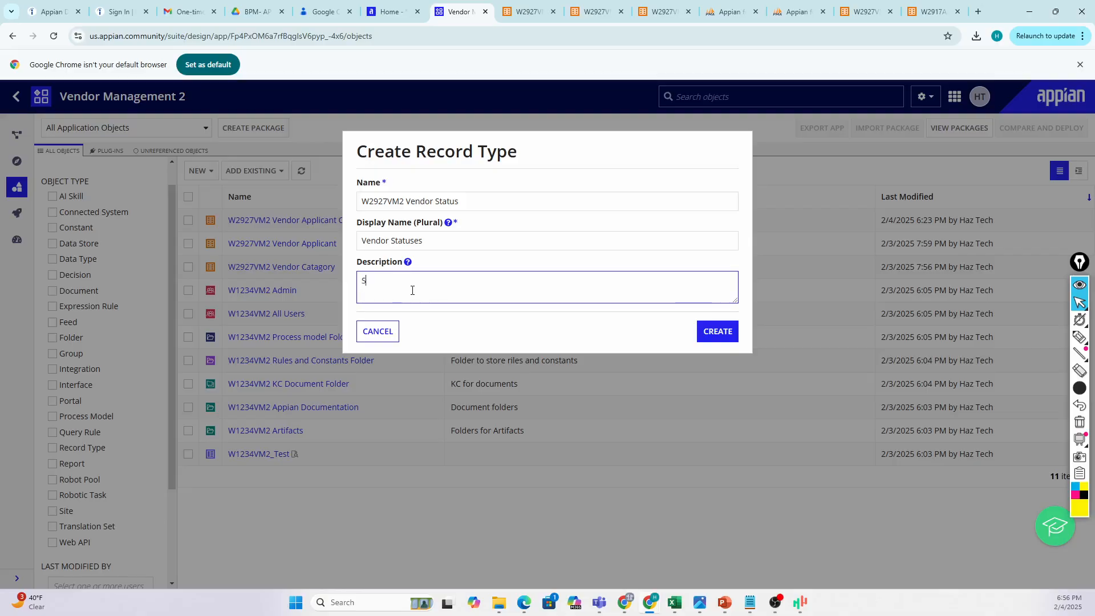
pyautogui.write('Ref Vendor status')
pyautogui.click(367, 280)
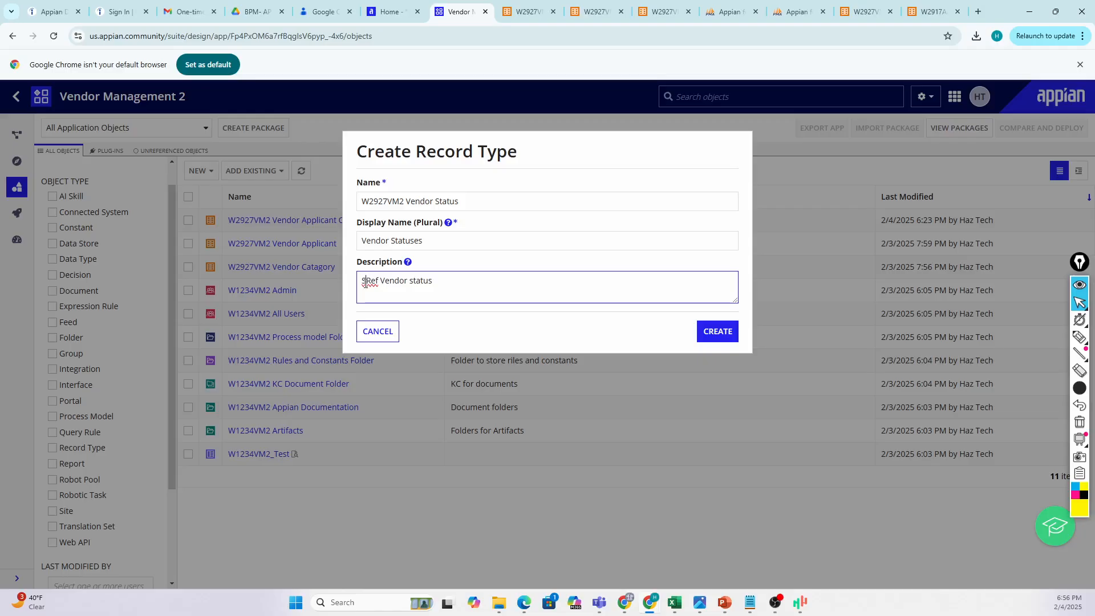
pyautogui.press('BackSpace')
pyautogui.click(707, 334)
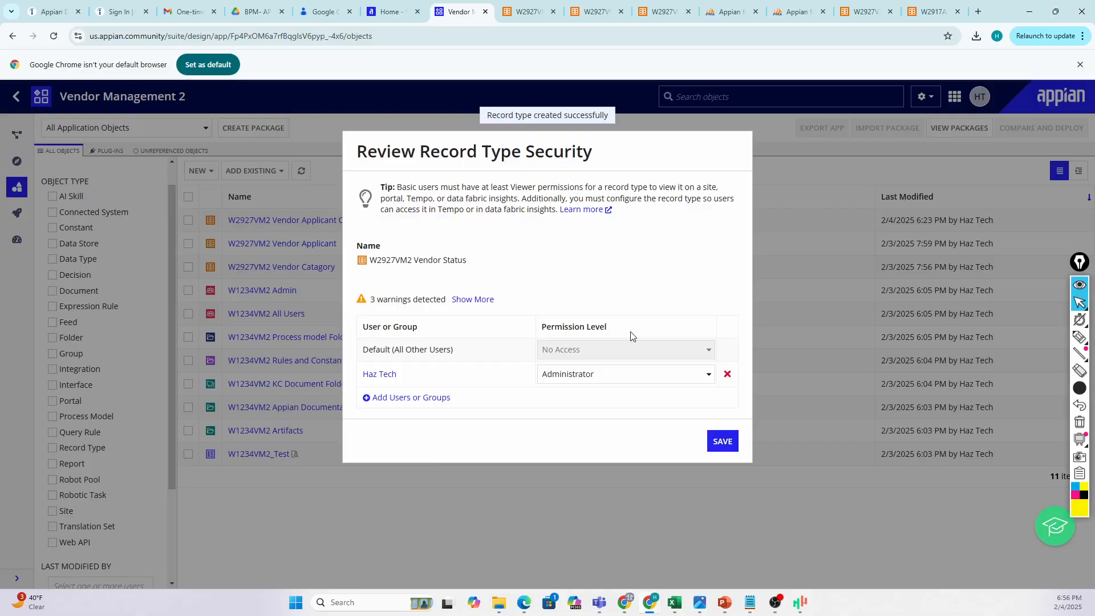
# Replace the individual user's entry with the W1234VM2 Admin group.
pyautogui.click(728, 374)
pyautogui.click(405, 374)
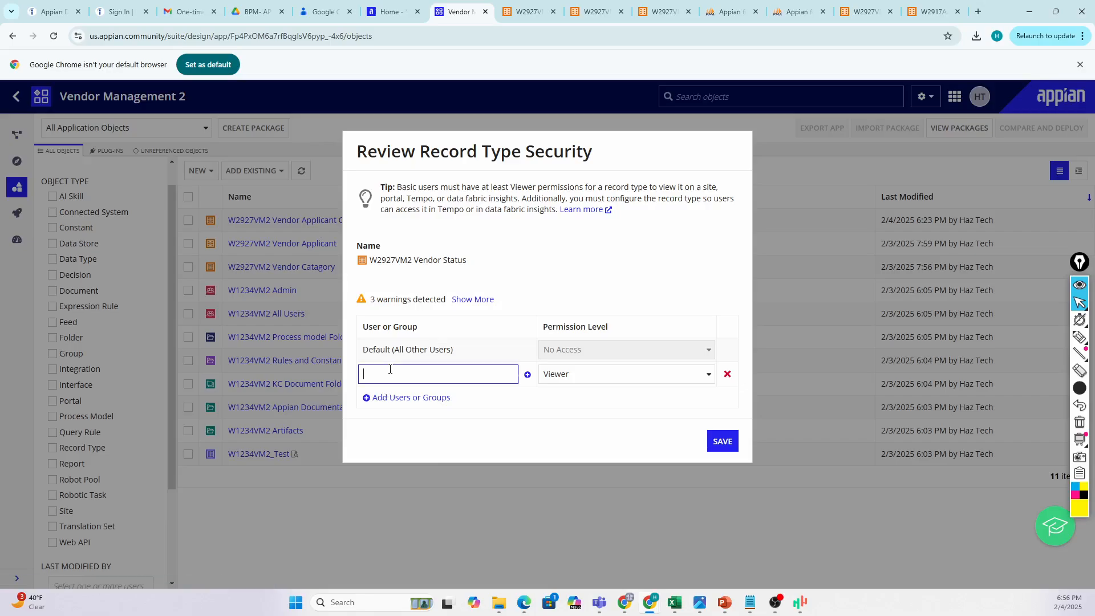
pyautogui.write('q')
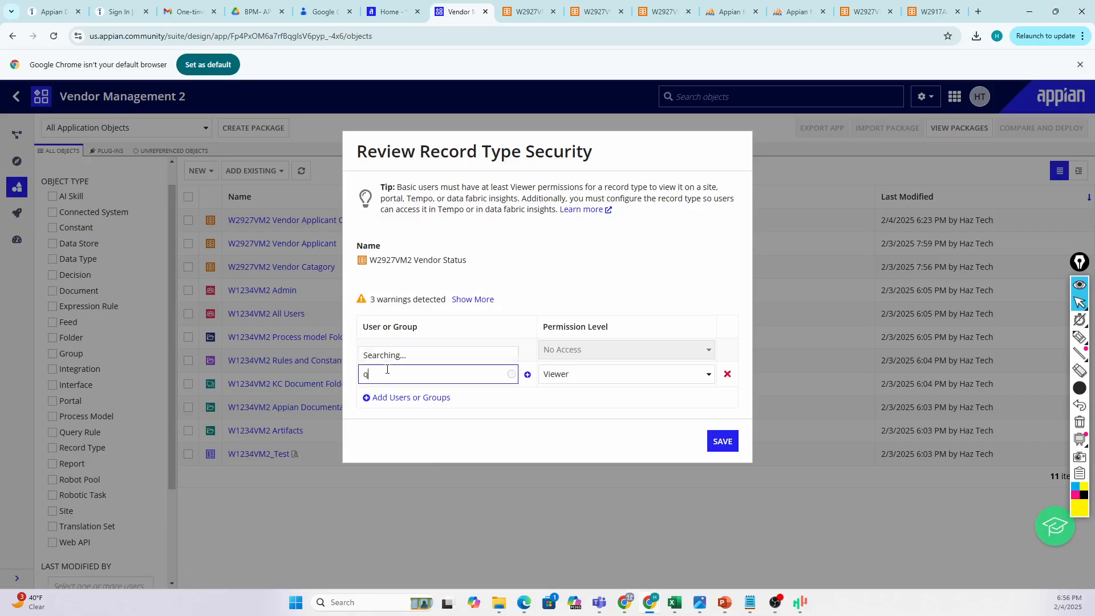
pyautogui.press('BackSpace')
pyautogui.write('w1234')
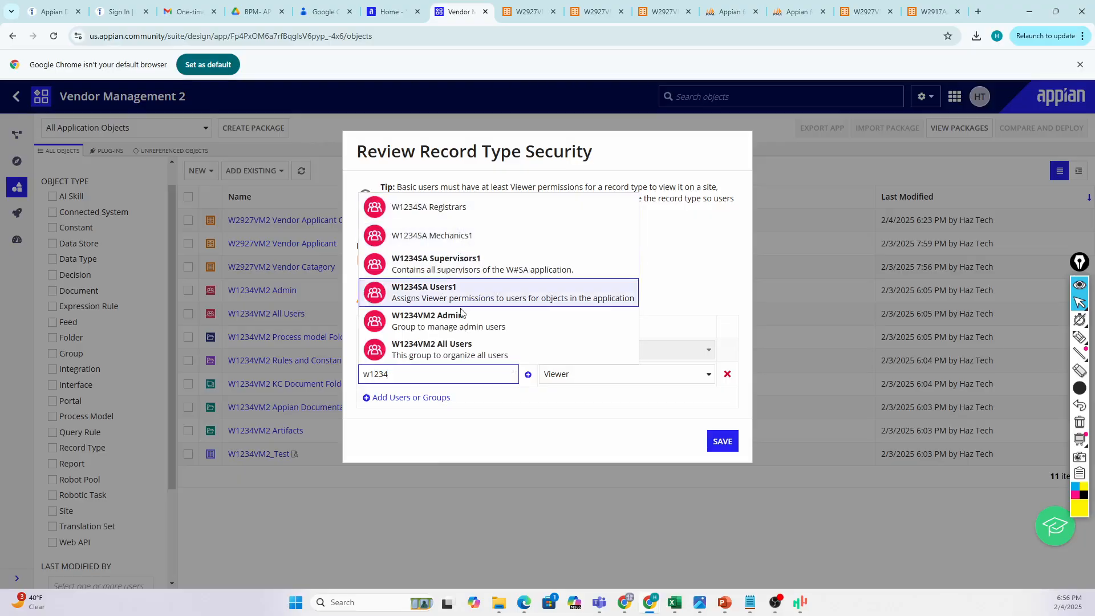
pyautogui.click(422, 321)
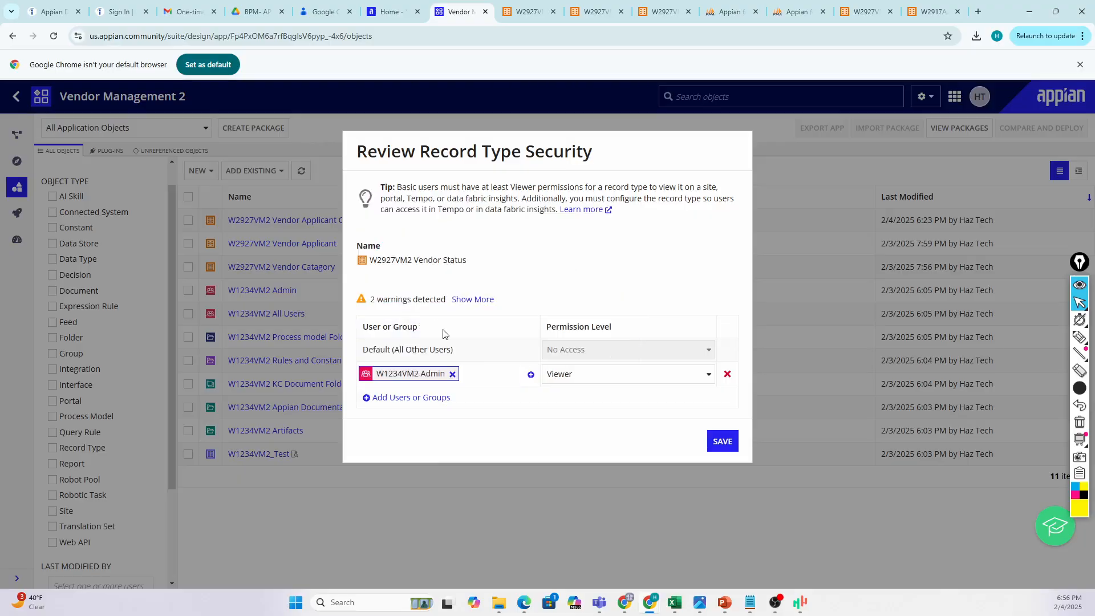
# Add W1234VM2 All Users, give W1234VM2 Admin Administrator permission, and save the security.
pyautogui.click(416, 399)
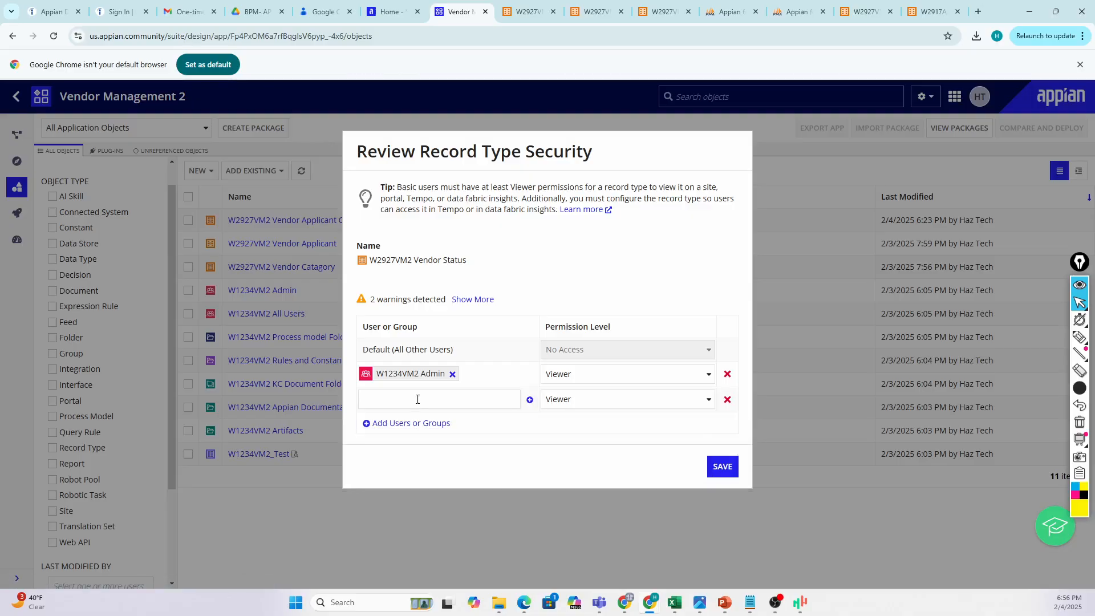
pyautogui.click(421, 395)
pyautogui.write('w1234')
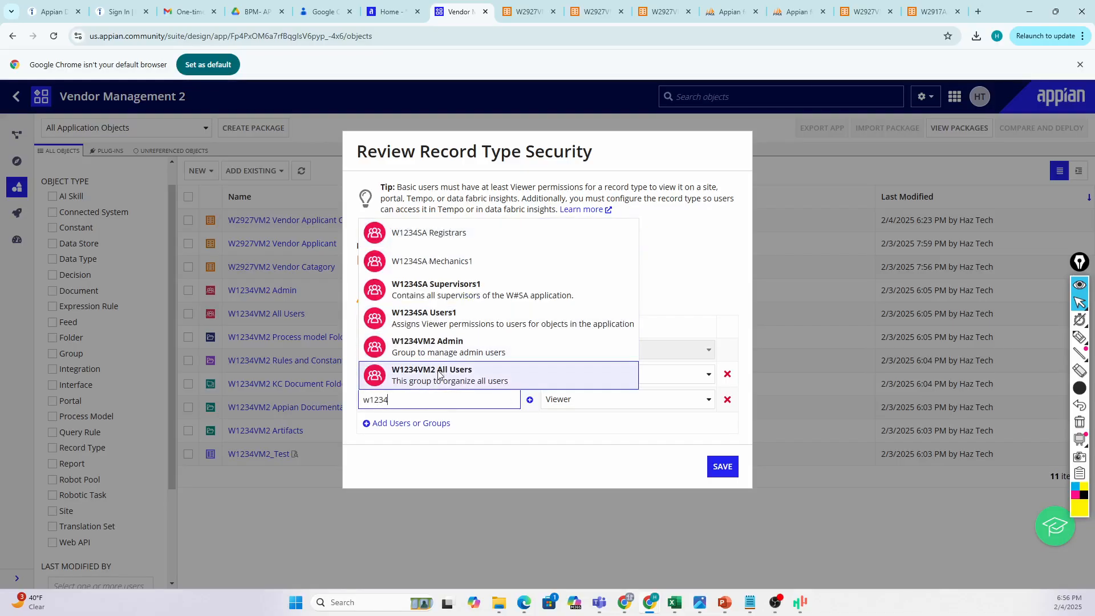
pyautogui.click(431, 374)
pyautogui.click(564, 385)
pyautogui.click(571, 392)
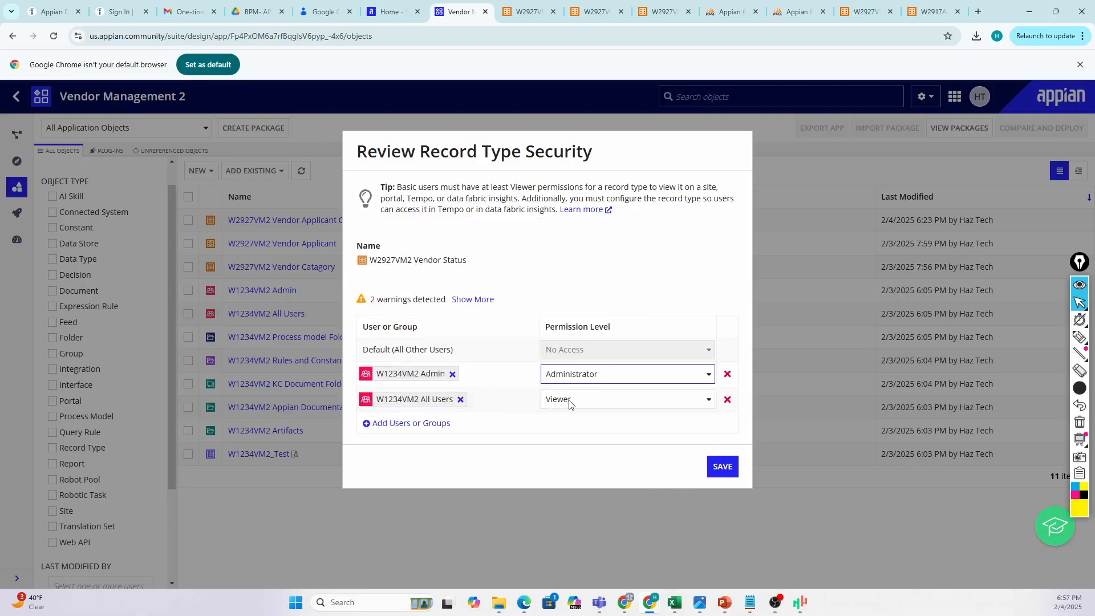
pyautogui.click(721, 447)
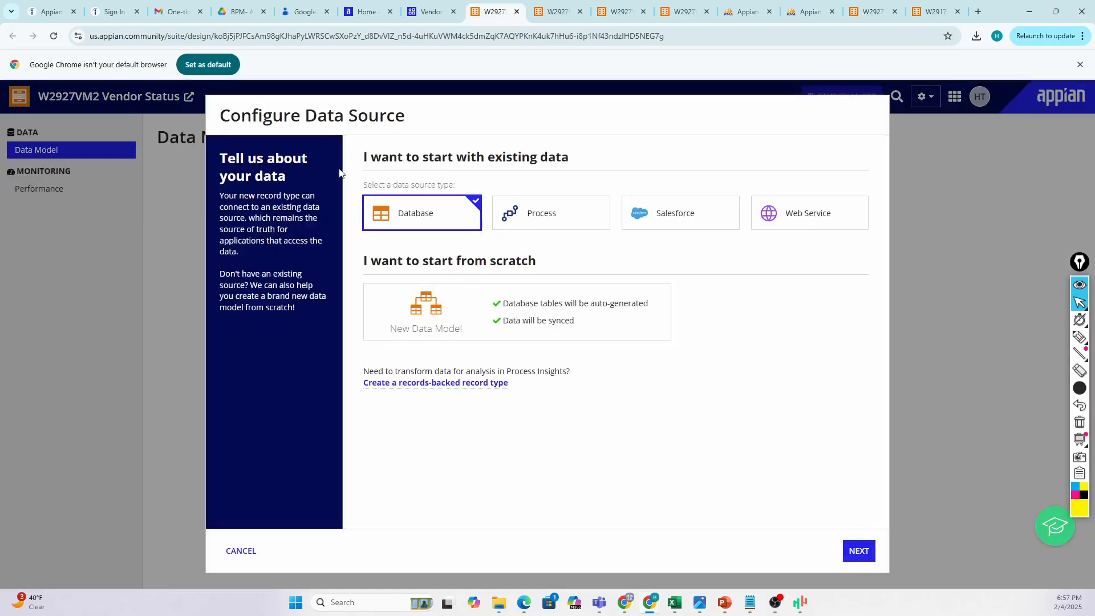
# Keep Database under existing data as the Vendor Status source and proceed to Data Sync.
pyautogui.moveTo(570, 160); pyautogui.dragTo(365, 160)
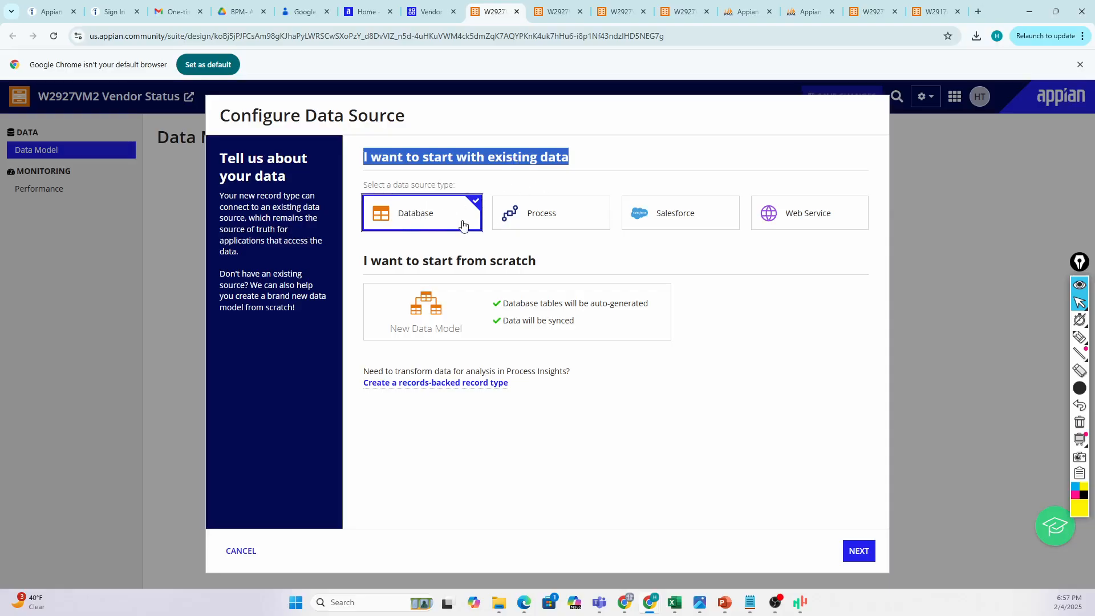
pyautogui.click(860, 552)
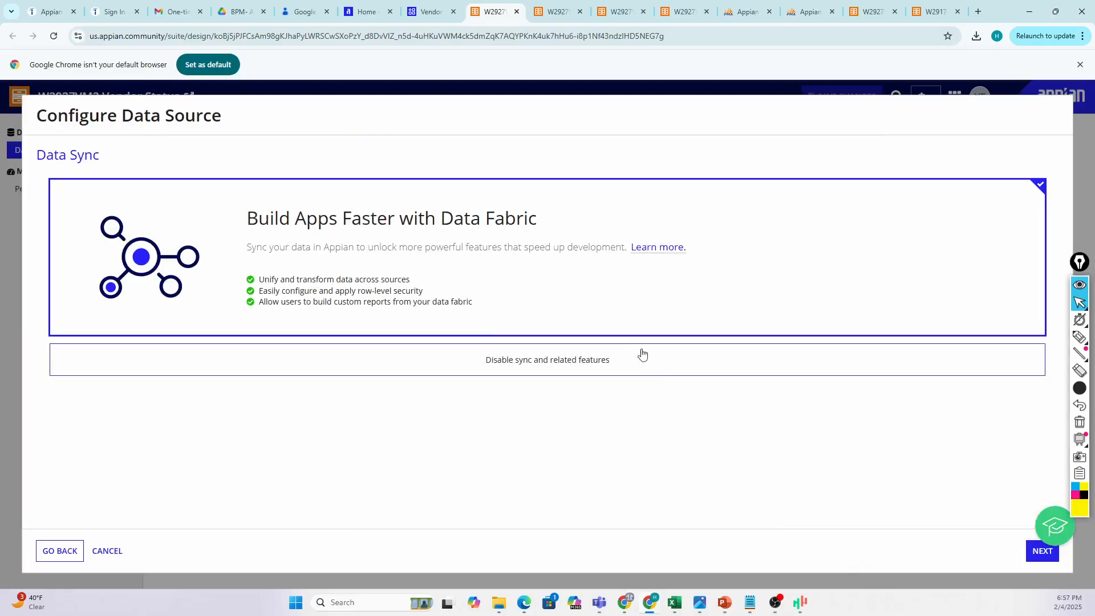
# Keep data sync on and pick the W2927_VM2_VENDOR_STATUS table from the W2917 data source.
pyautogui.click(1042, 552)
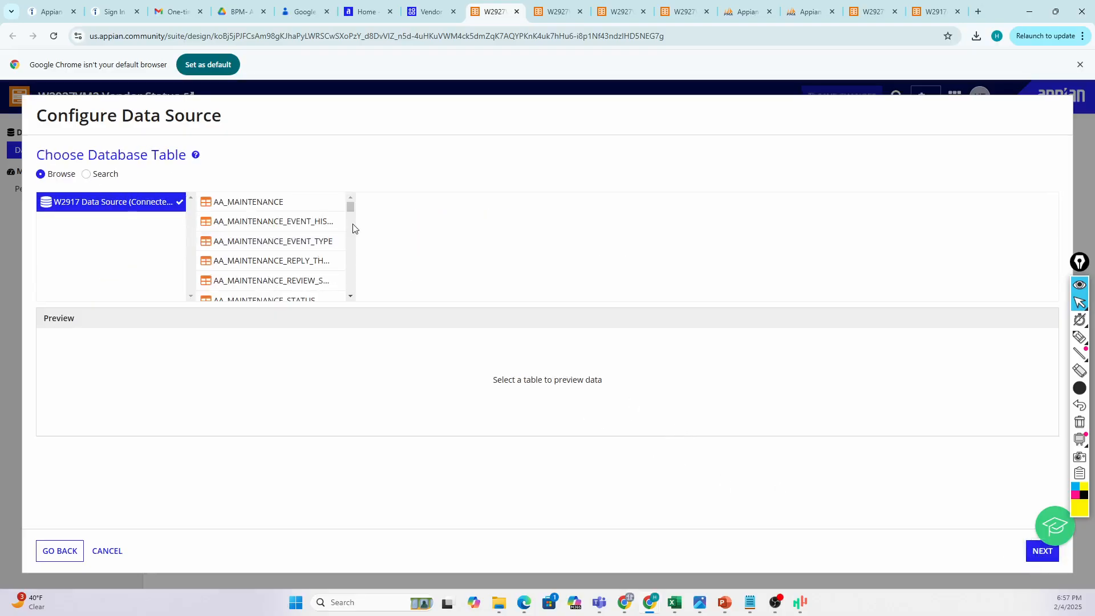
pyautogui.scroll(-10, 350, 224)
pyautogui.scroll(-15, 347, 226)
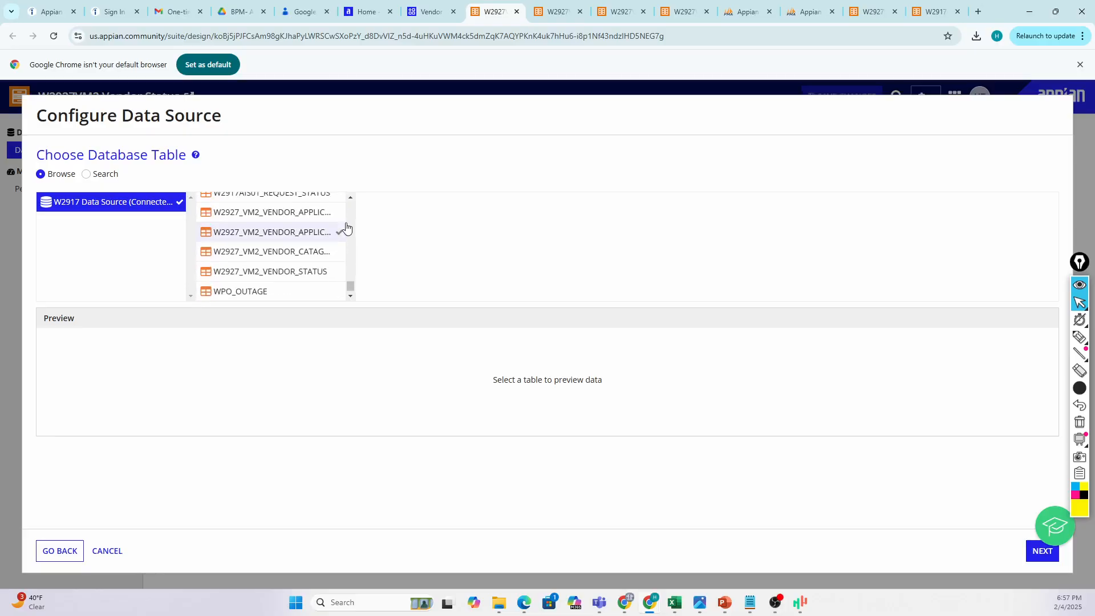
pyautogui.click(340, 276)
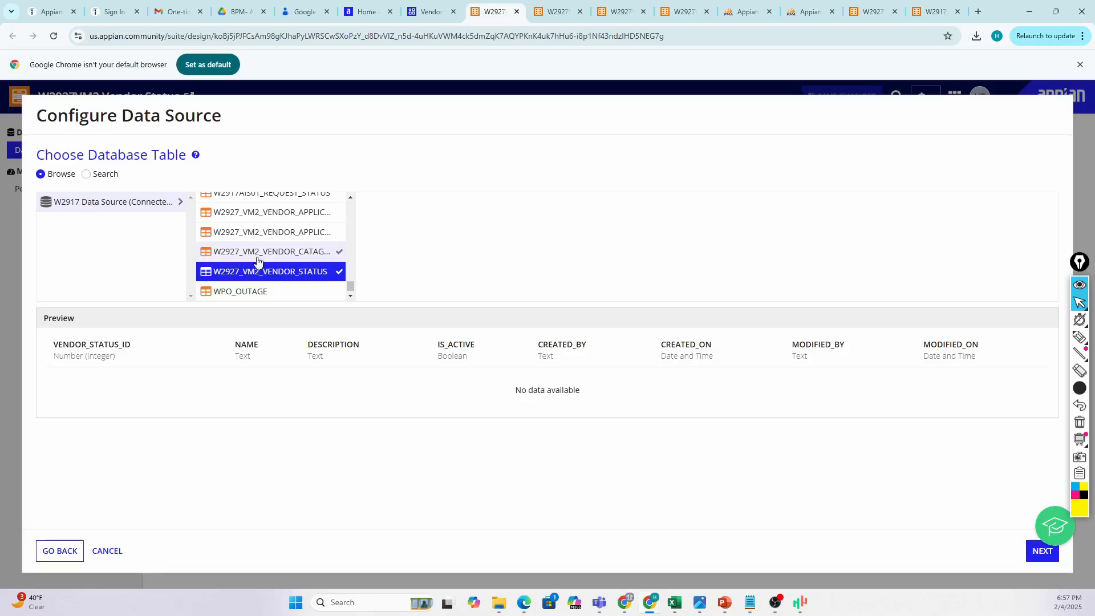
pyautogui.click(86, 174)
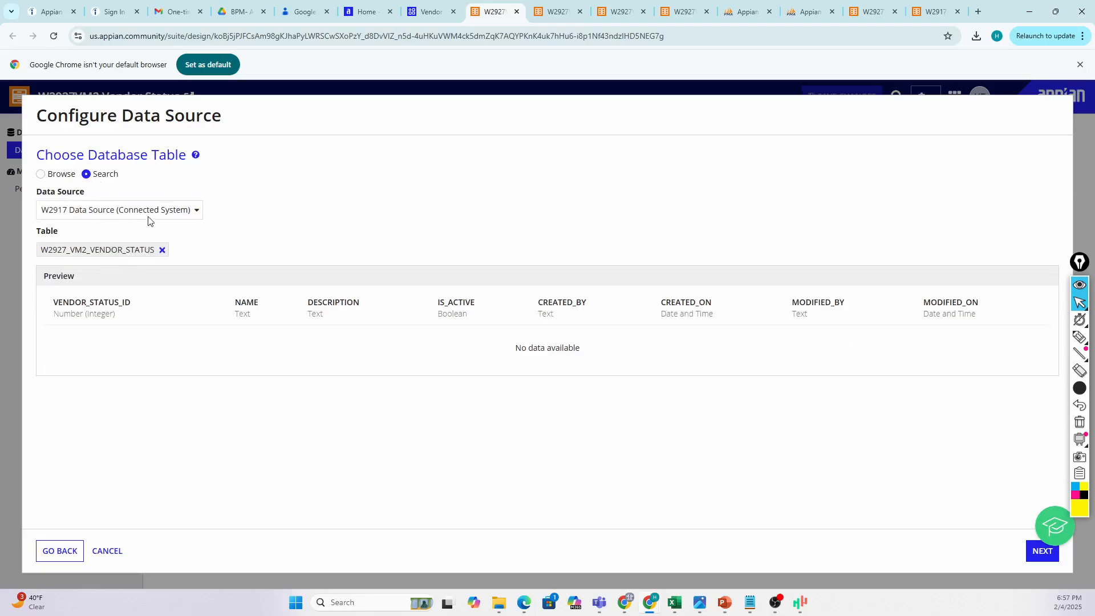
pyautogui.click(44, 178)
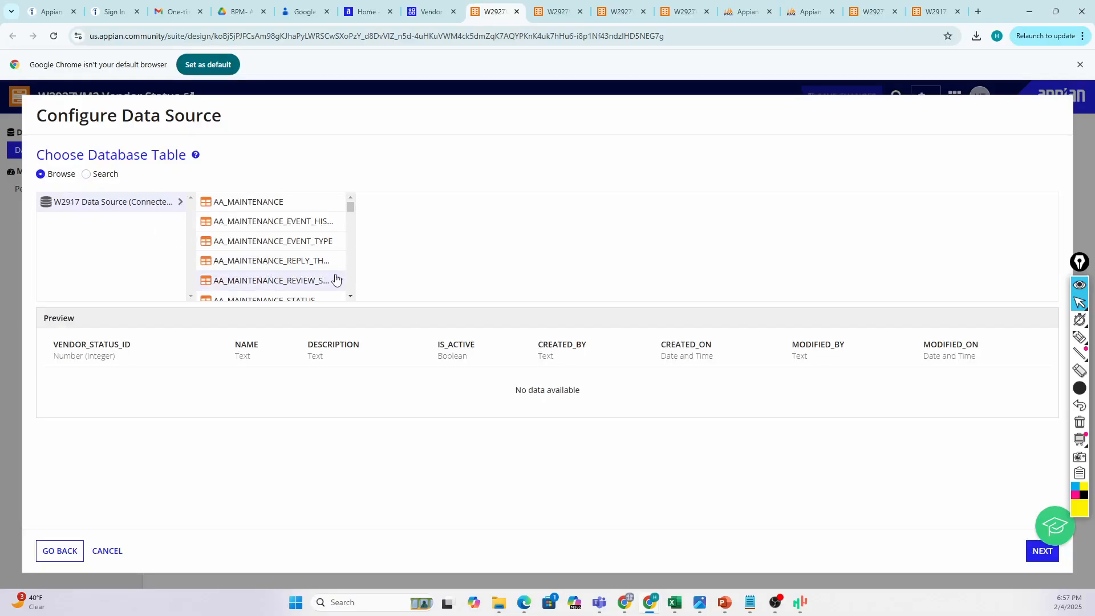
pyautogui.scroll(-5, 327, 266)
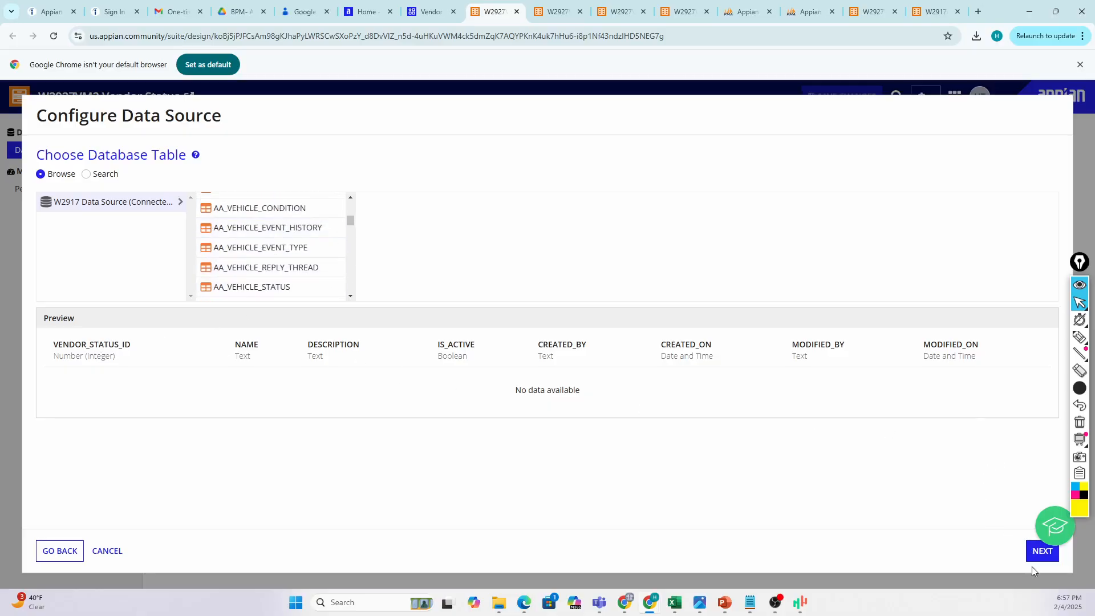
# Advance past the sync filters and review source fields from VENDOR_STATUS_ID to MODIFIED_ON.
pyautogui.click(1042, 551)
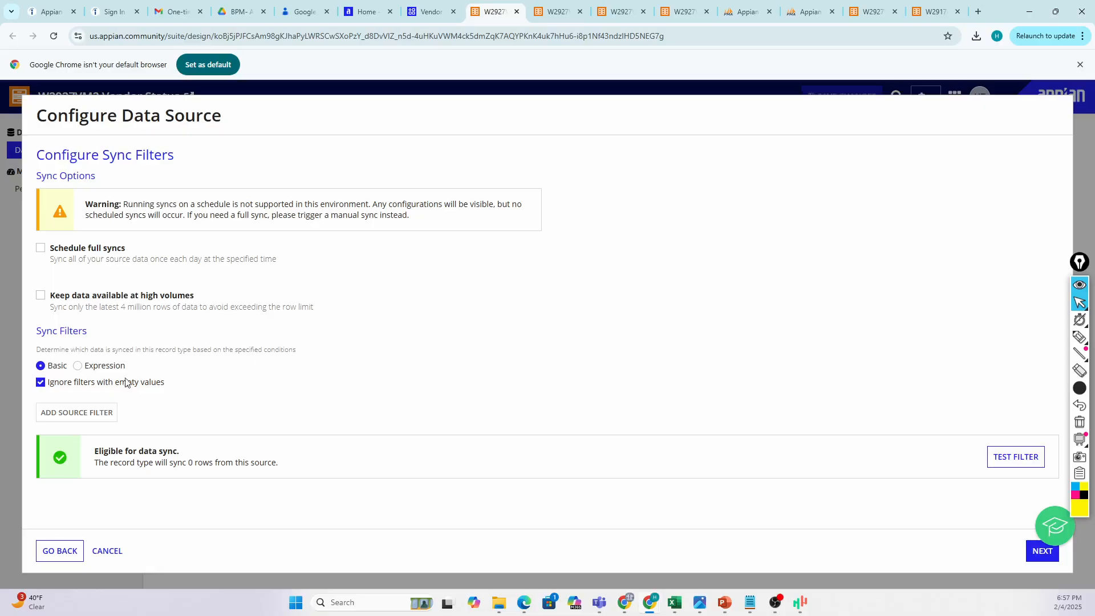
pyautogui.click(1043, 551)
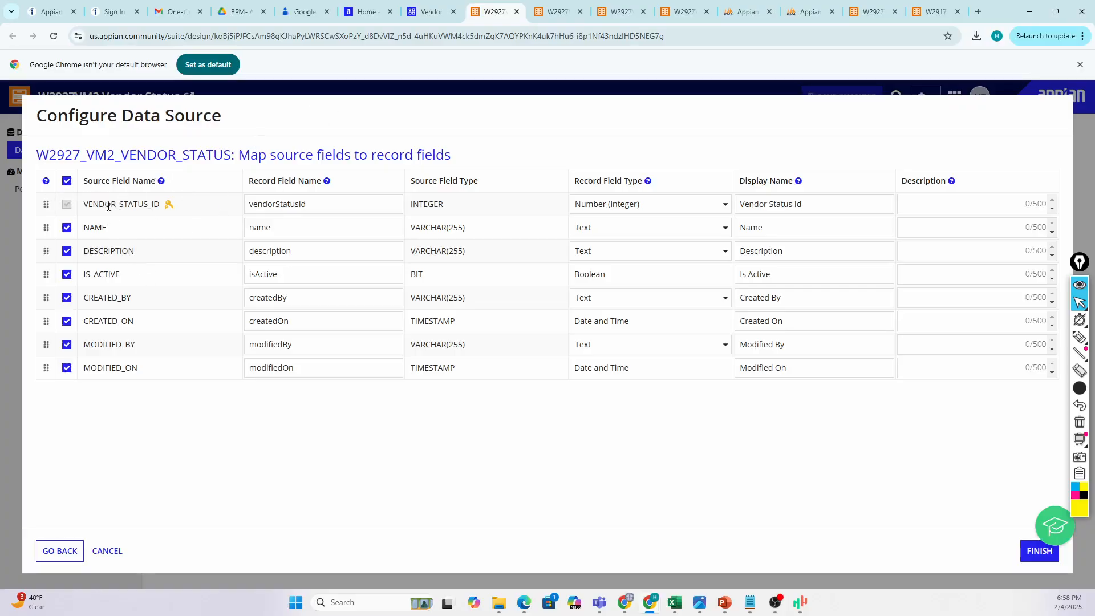
pyautogui.moveTo(90, 204); pyautogui.dragTo(165, 206)
pyautogui.moveTo(91, 227); pyautogui.dragTo(103, 299)
pyautogui.moveTo(97, 368); pyautogui.dragTo(128, 367)
# Keep default record field names (vendorStatusId, name, description, isActive) with empty descriptions and continue.
pyautogui.moveTo(246, 210); pyautogui.dragTo(313, 202)
pyautogui.doubleClick(318, 231)
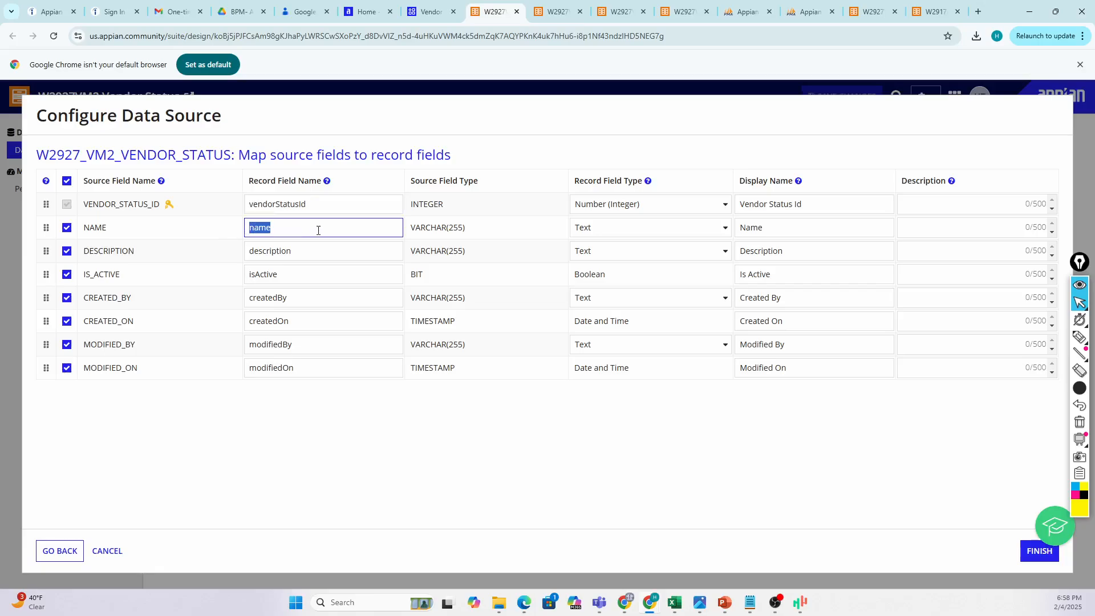
pyautogui.doubleClick(247, 252)
pyautogui.doubleClick(288, 272)
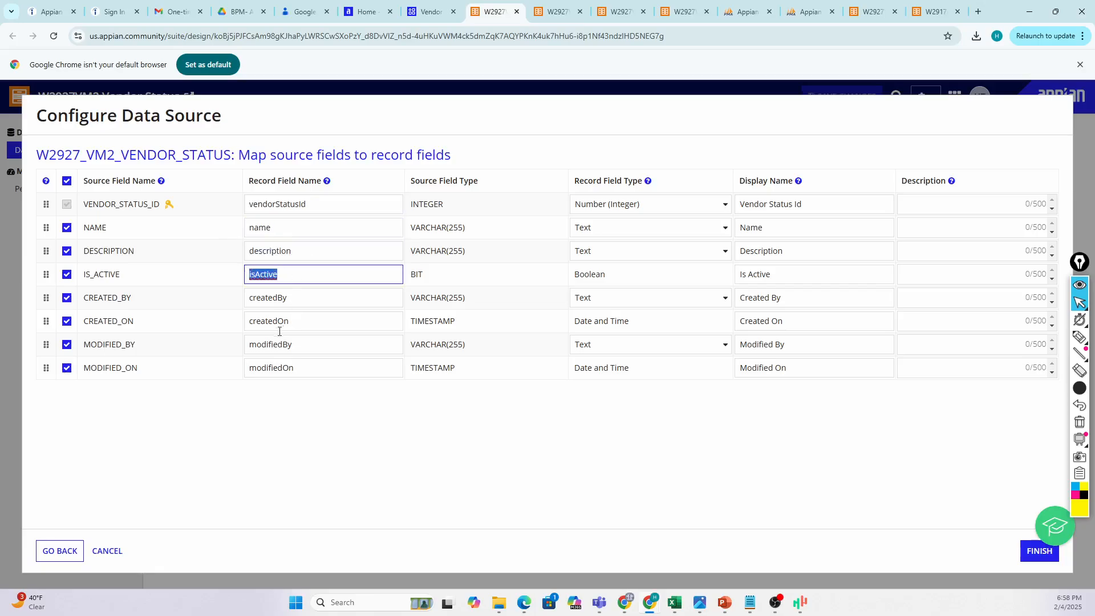
pyautogui.click(280, 286)
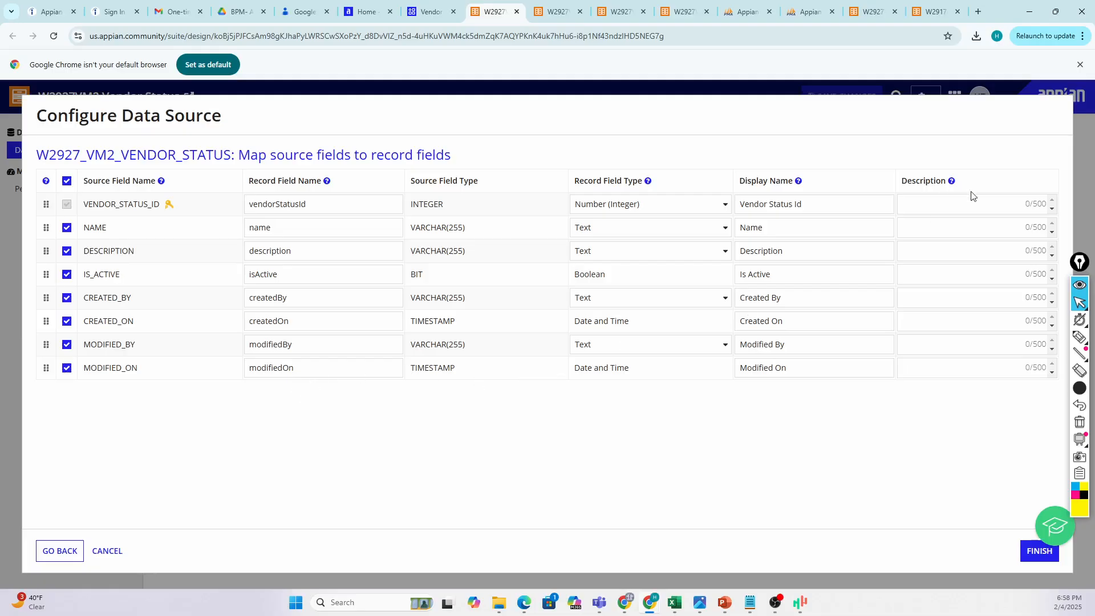
pyautogui.click(942, 226)
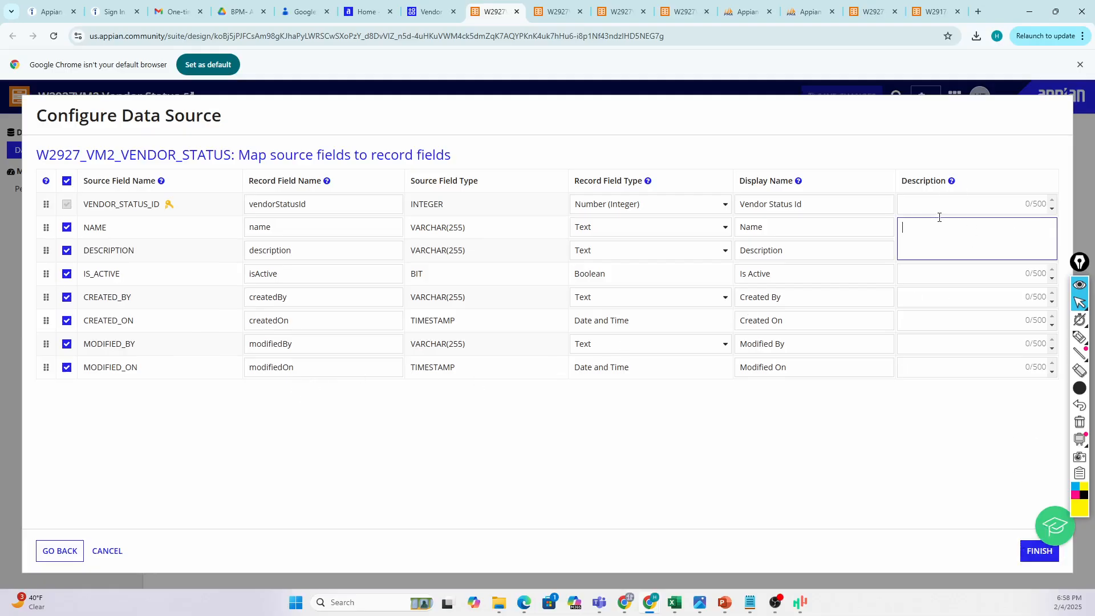
pyautogui.click(928, 206)
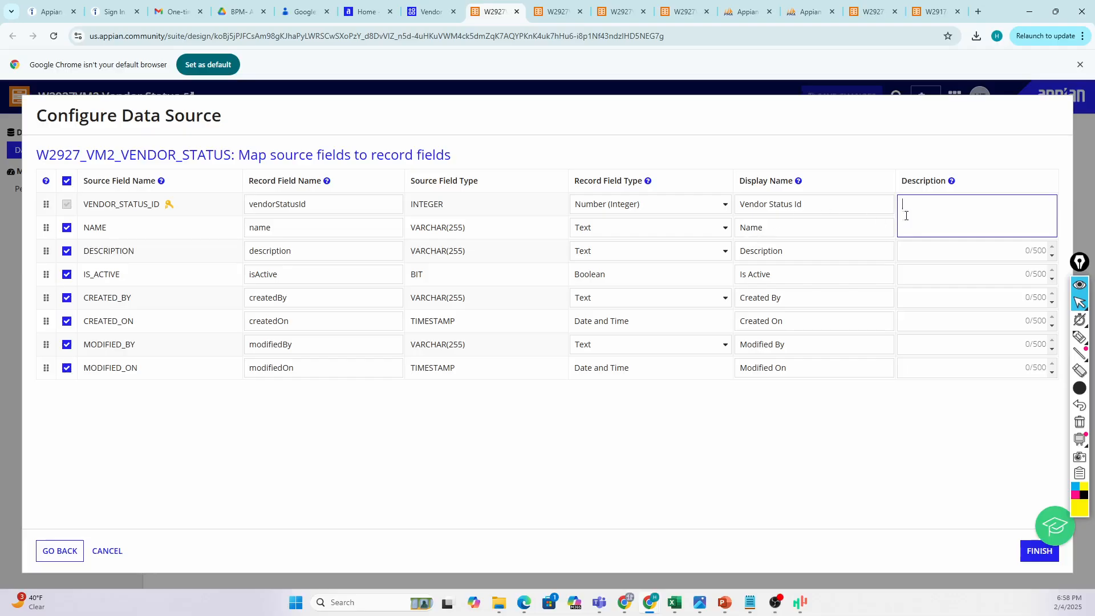
pyautogui.click(926, 251)
pyautogui.click(1032, 555)
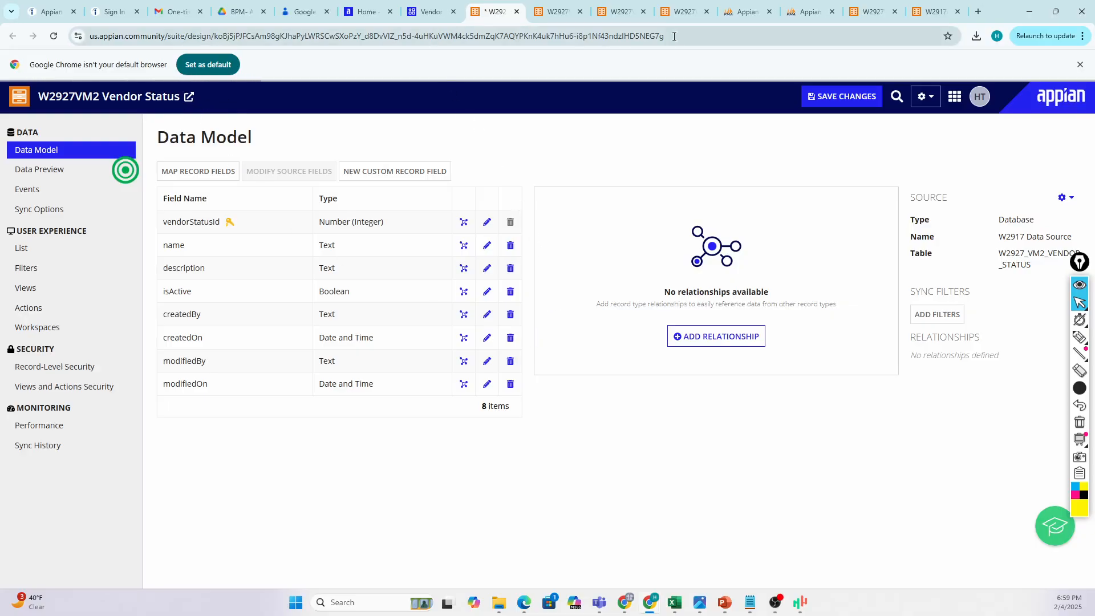
# Switch to the W2927VM2 Vendor Catagory record type's browser tab.
pyautogui.click(680, 12)
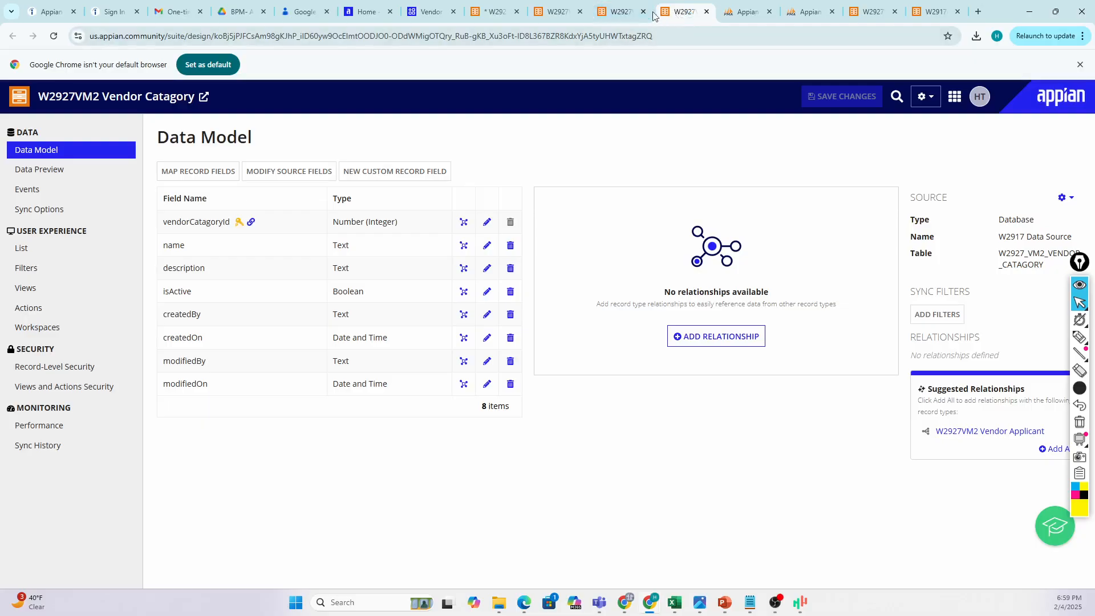
# Close the Vendor Catagory, SQL query, table structure, data model and W2917AA Actions tabs.
pyautogui.click(707, 12)
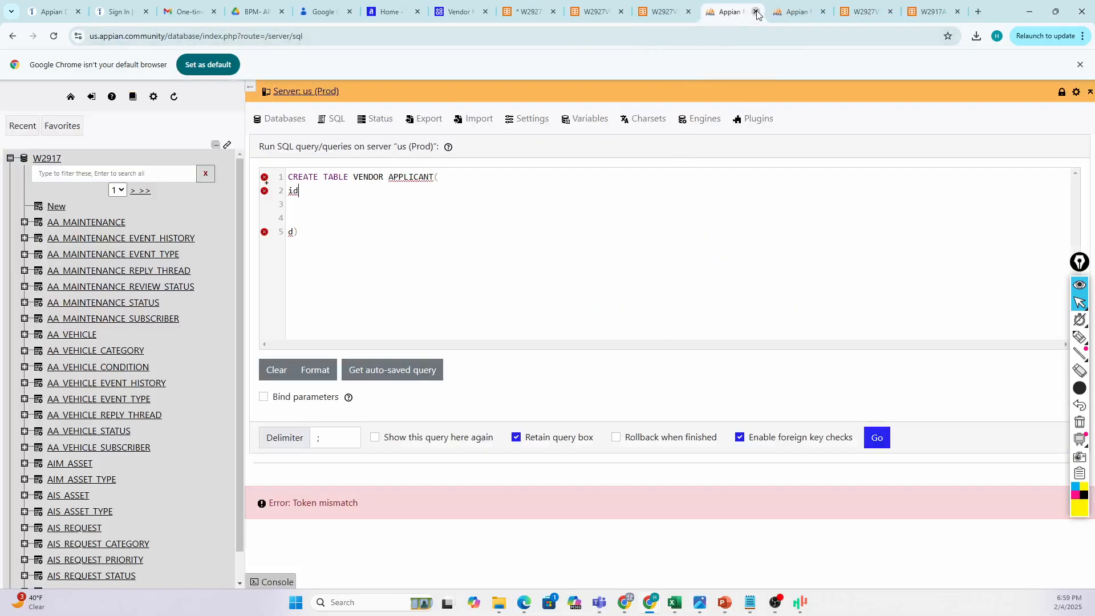
pyautogui.click(756, 12)
pyautogui.click(755, 12)
pyautogui.click(755, 12)
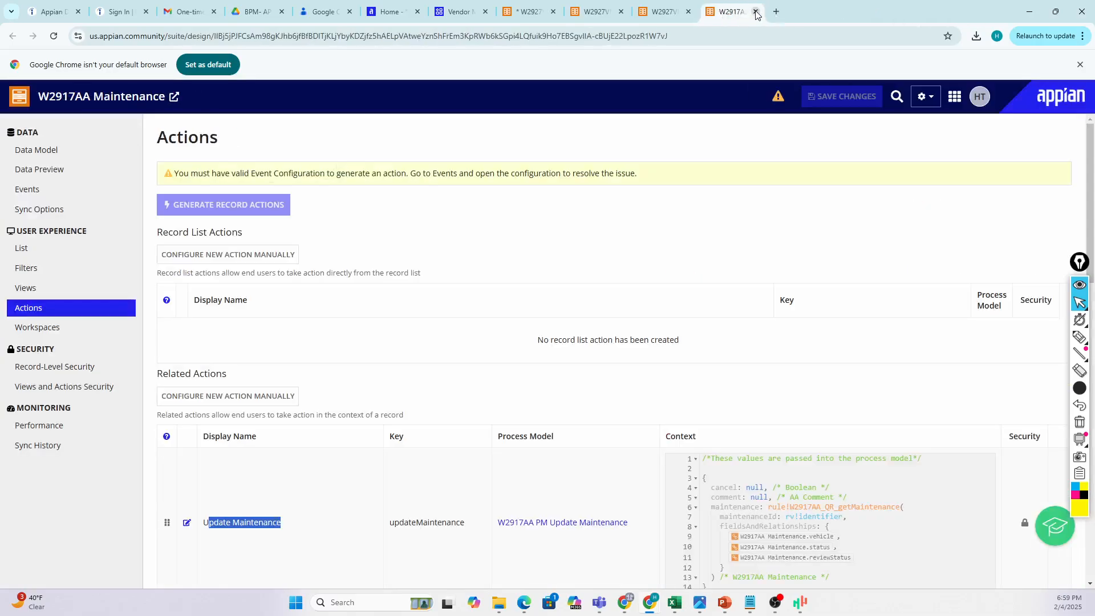
pyautogui.click(756, 12)
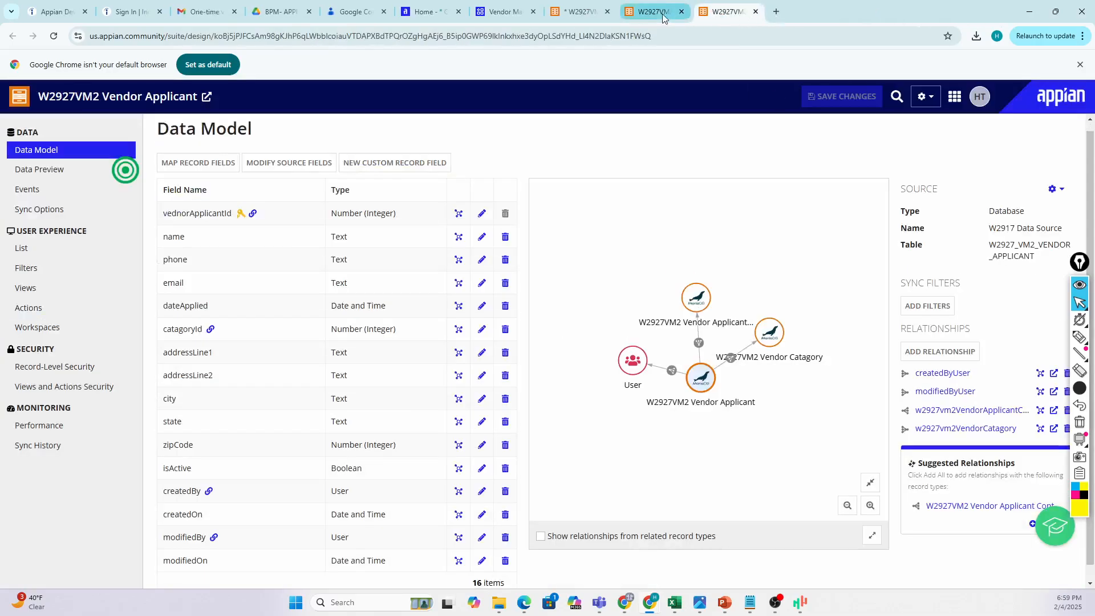
# Cycle through the Vendor Applicant Contact and Vendor Status tabs, ending on Vendor Applicant.
pyautogui.click(596, 12)
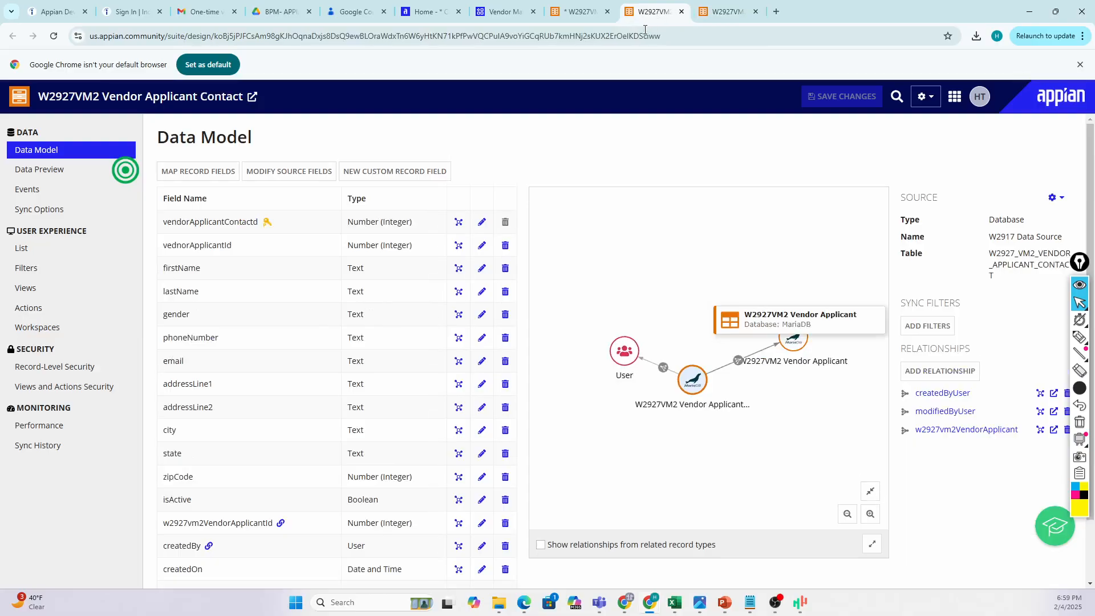
pyautogui.click(713, 13)
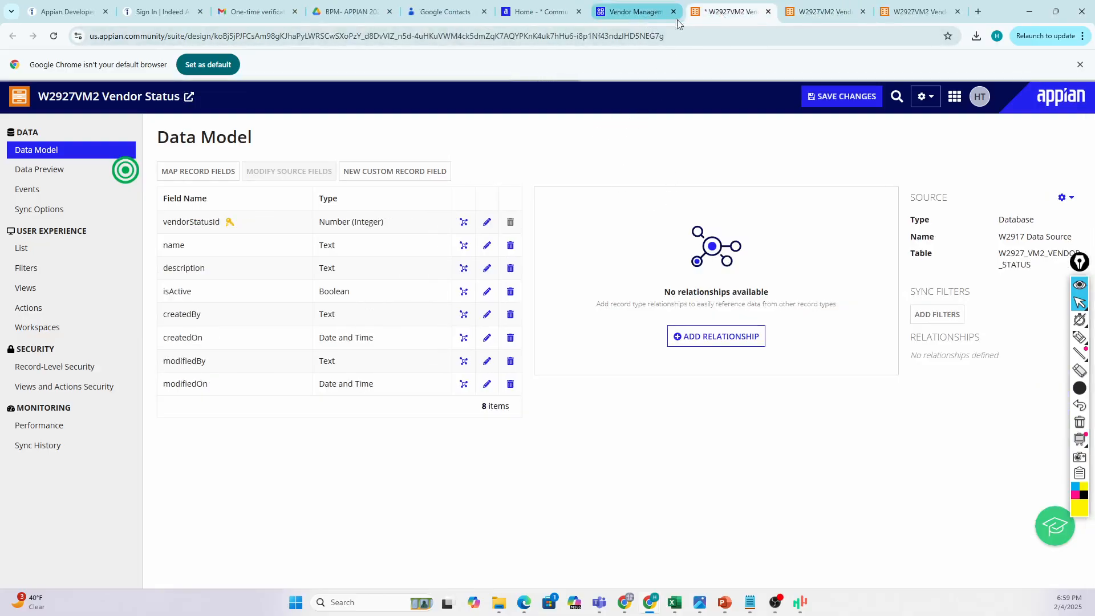
pyautogui.click(825, 14)
pyautogui.click(918, 12)
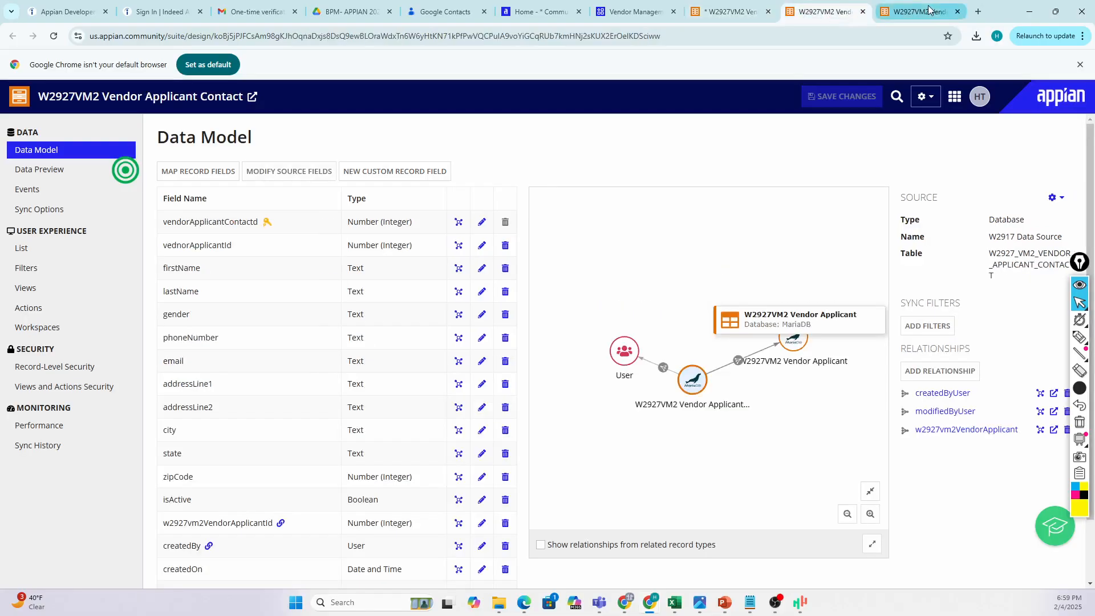
# Review the Vendor Applicant data model's 16 fields and relationships, then launch MAP RECORD FIELDS.
pyautogui.scroll(-1, 647, 400)
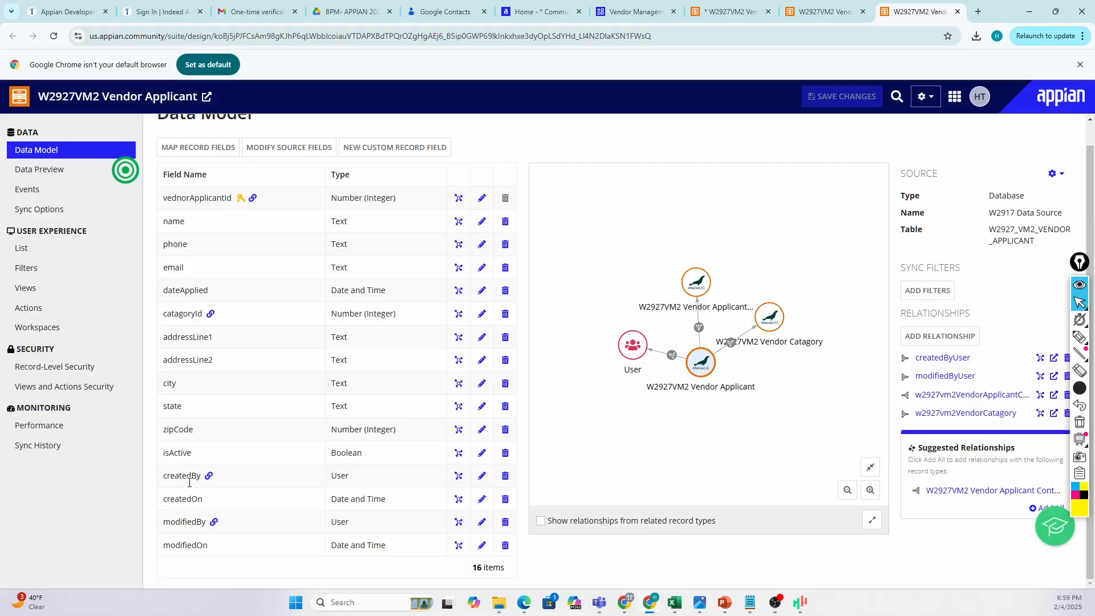
pyautogui.scroll(1, 191, 353)
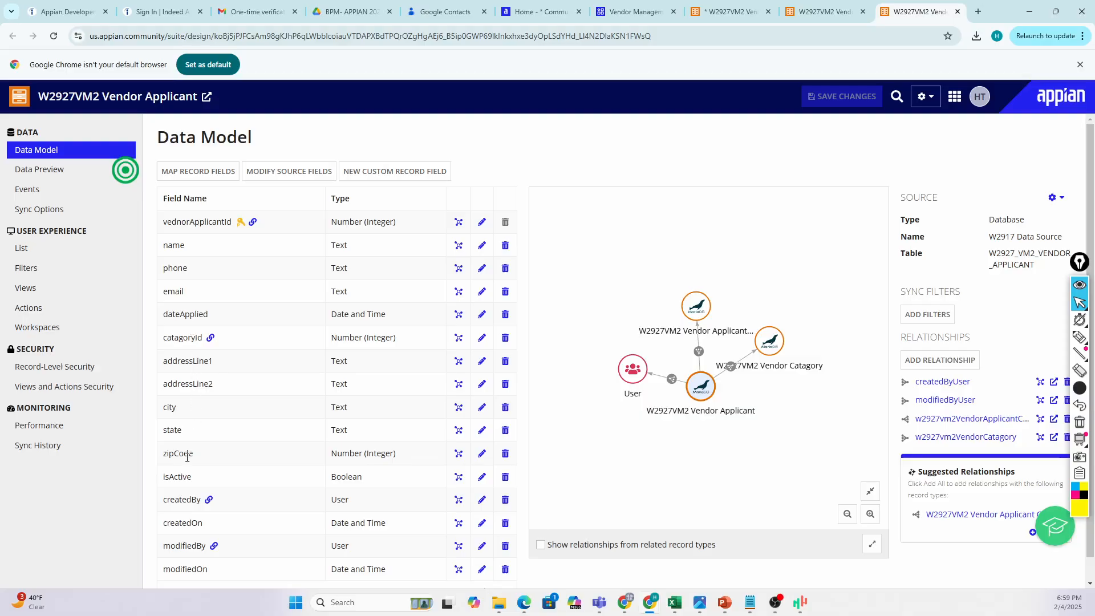
pyautogui.scroll(-1, 187, 456)
pyautogui.scroll(1, 188, 470)
pyautogui.scroll(-1, 200, 335)
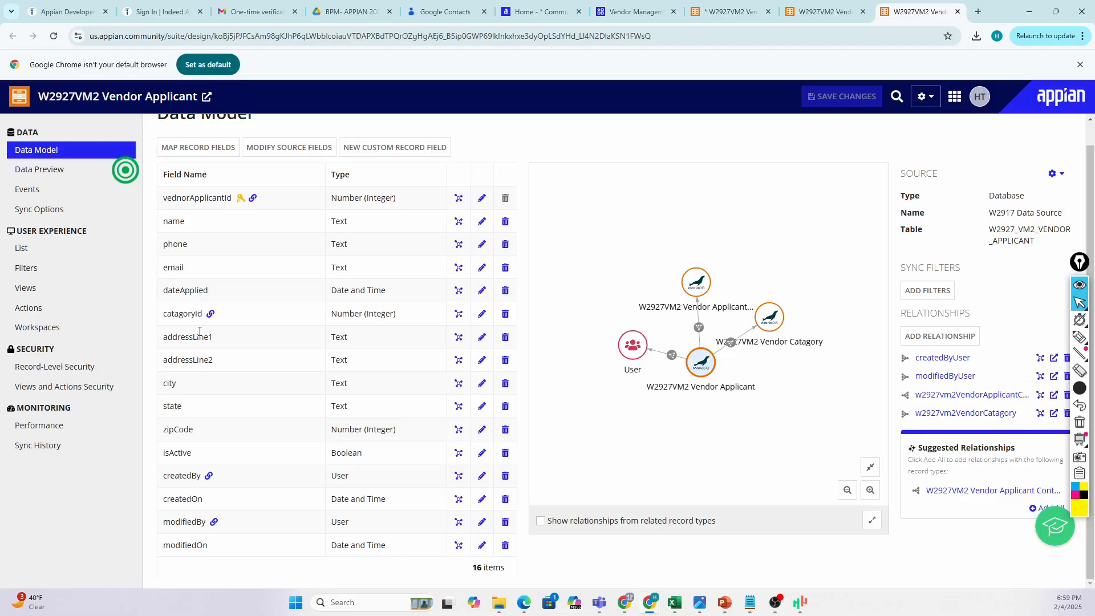
pyautogui.scroll(1, 200, 331)
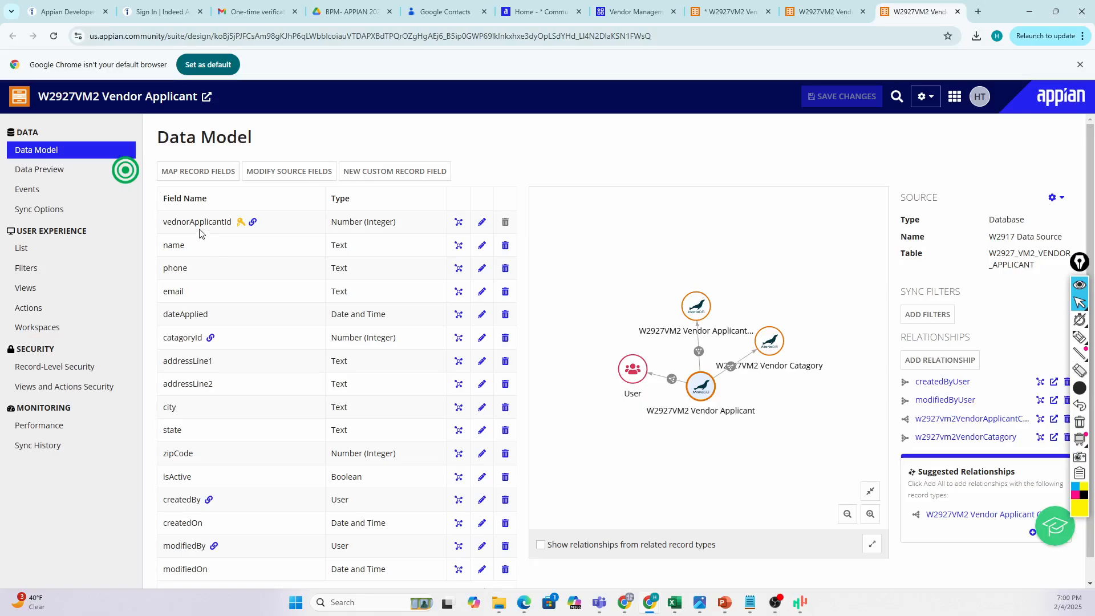
pyautogui.click(207, 176)
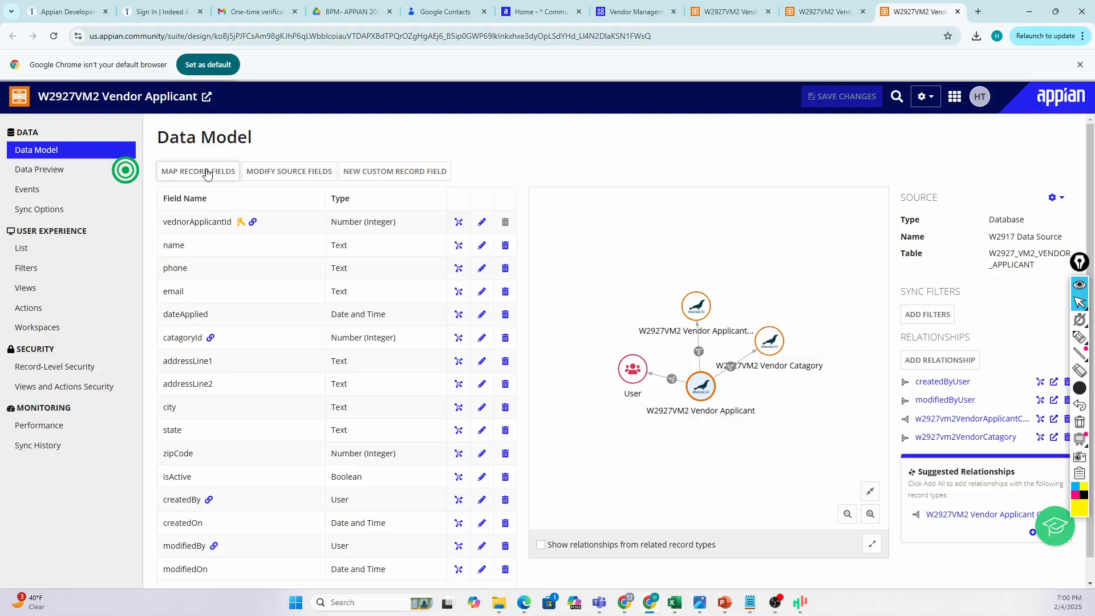
# Scroll the Vendor Applicant field mapping down to MODIFIED_ON and back to the top.
pyautogui.scroll(-2, 217, 340)
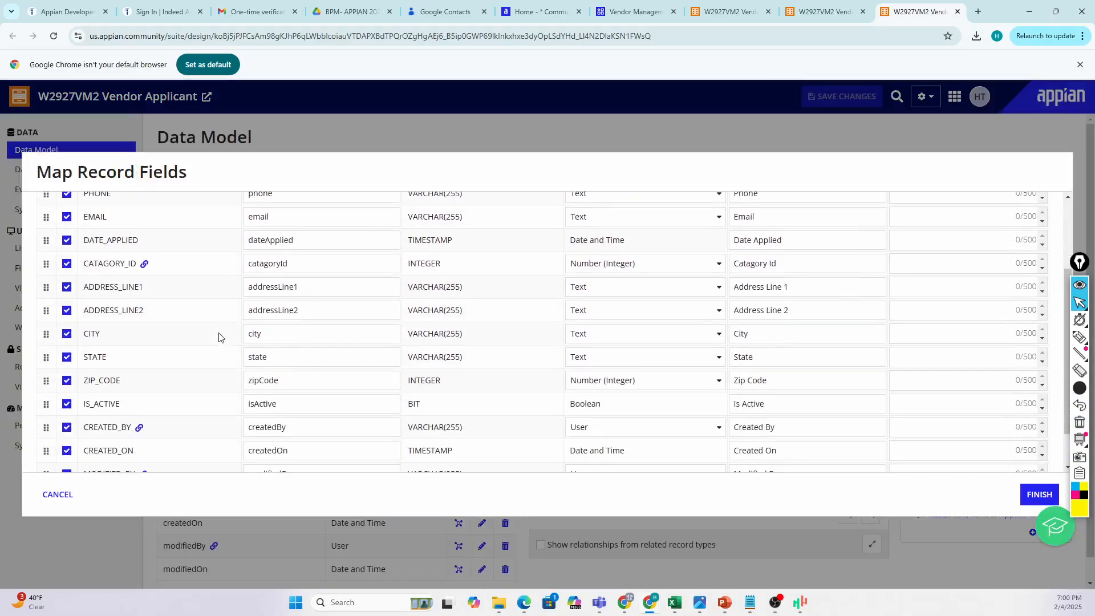
pyautogui.scroll(-1, 210, 331)
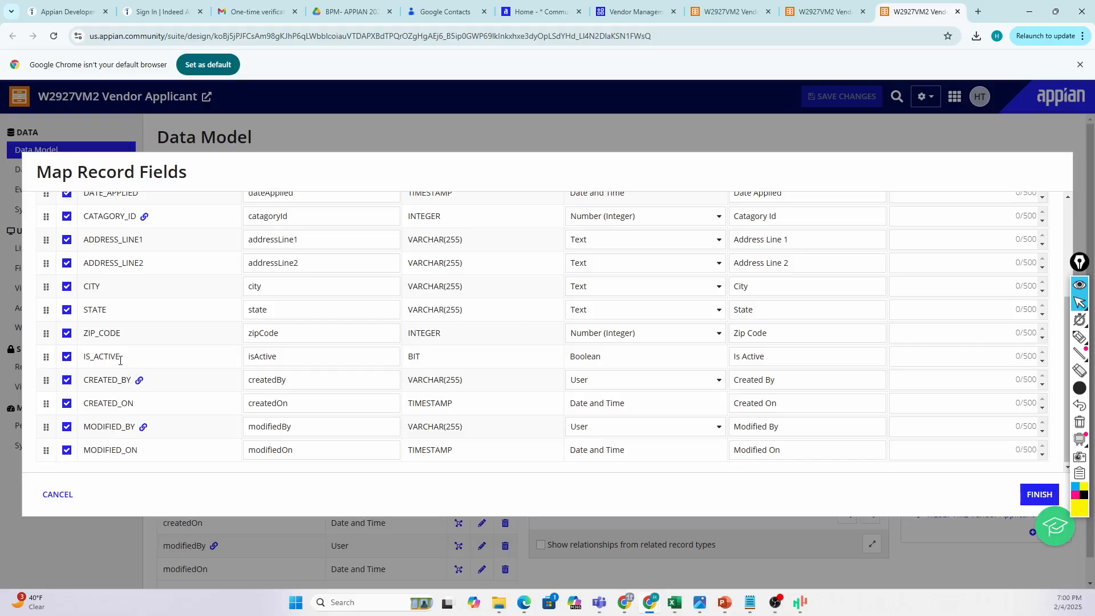
pyautogui.scroll(1, 120, 360)
pyautogui.scroll(1, 120, 352)
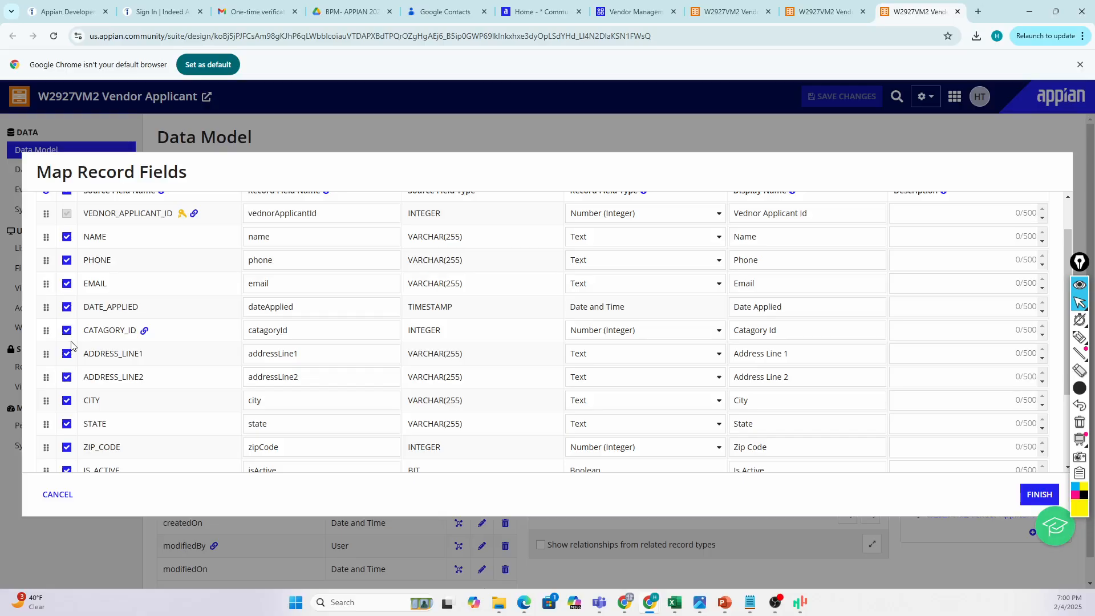
pyautogui.scroll(1, 98, 330)
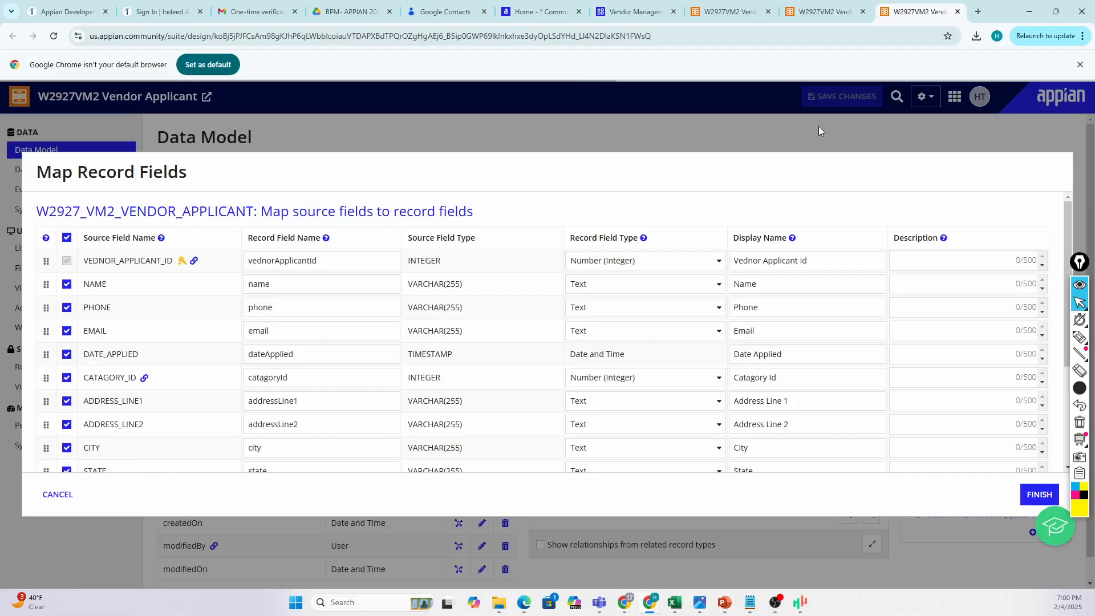
# From the Vendor Applicant Contact tab, launch the W2917 cloud database via the navigation menu.
pyautogui.click(832, 12)
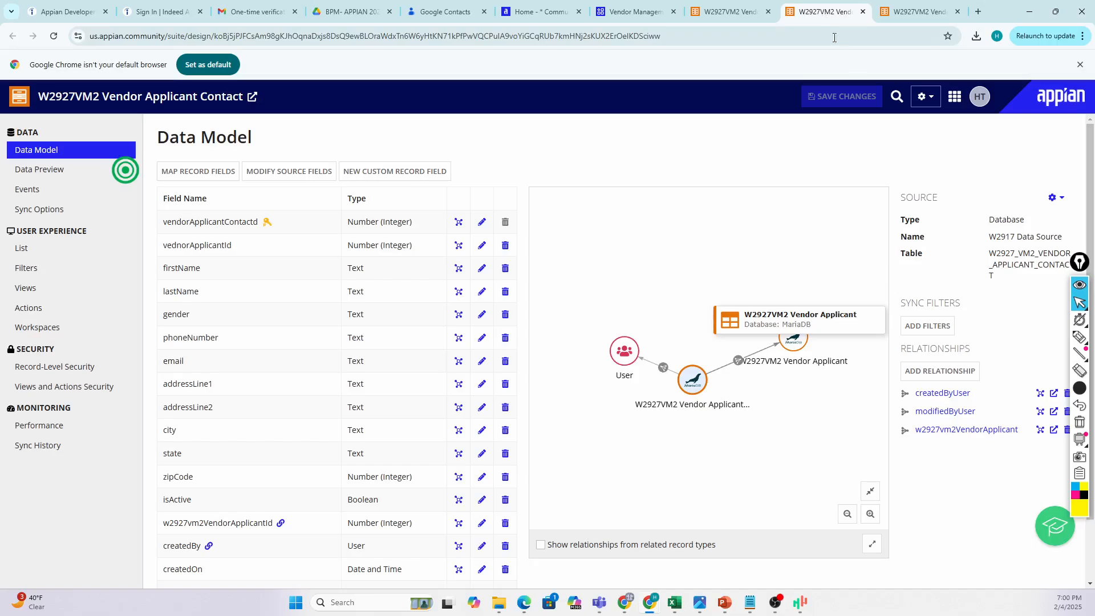
pyautogui.click(925, 97)
pyautogui.click(889, 218)
pyautogui.click(955, 97)
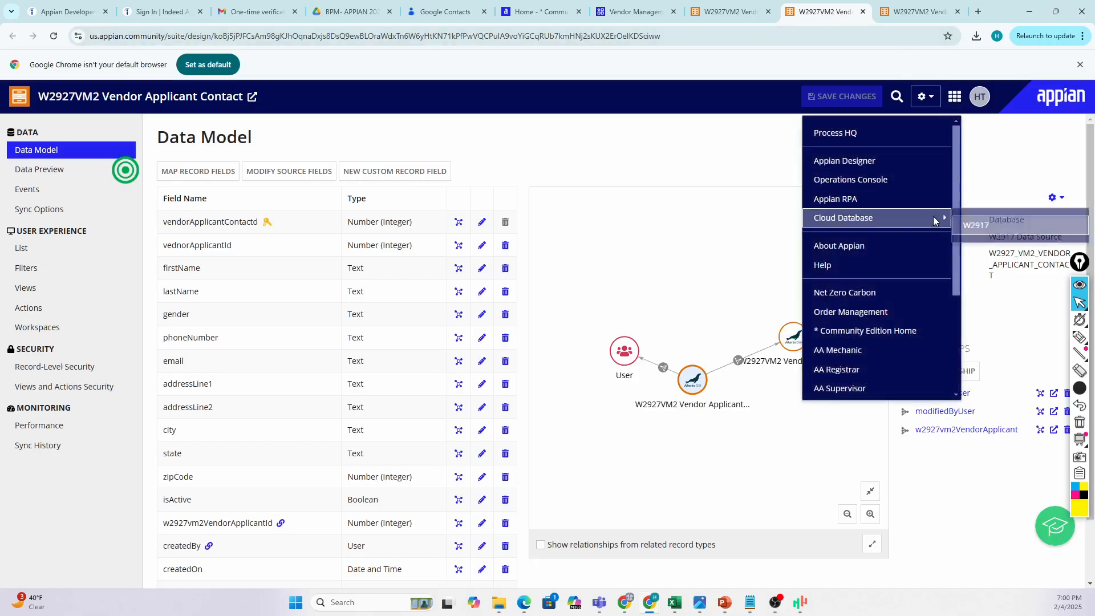
pyautogui.moveTo(890, 218)
pyautogui.click(992, 223)
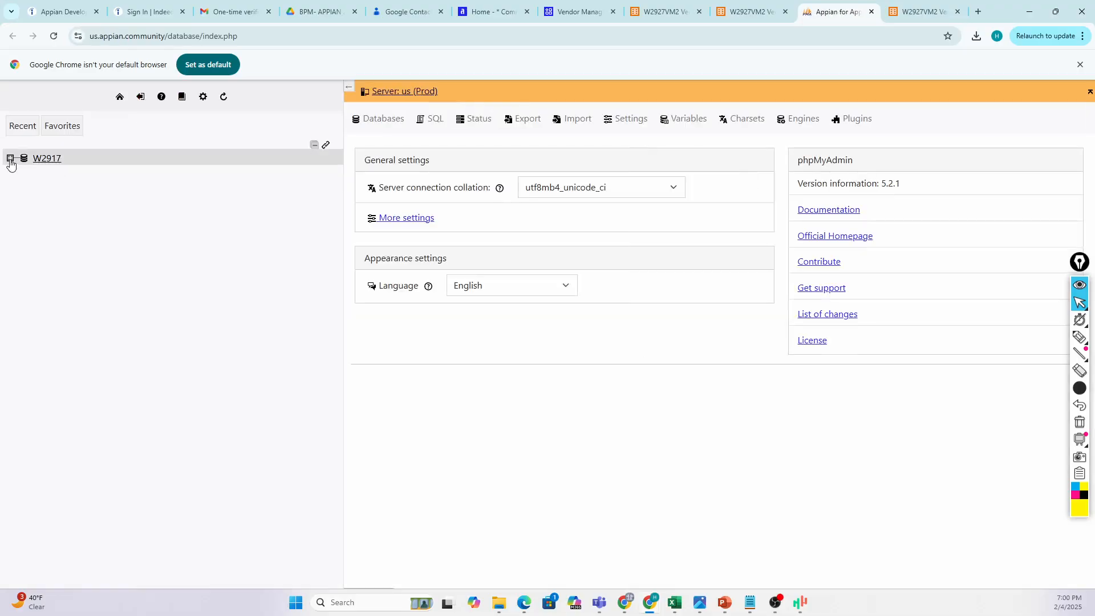
# Filter W2917 tables for 'VENDOR_APPLIC' and view W2927_VM2_VENDOR_APPLICANT's column structure.
pyautogui.click(10, 159)
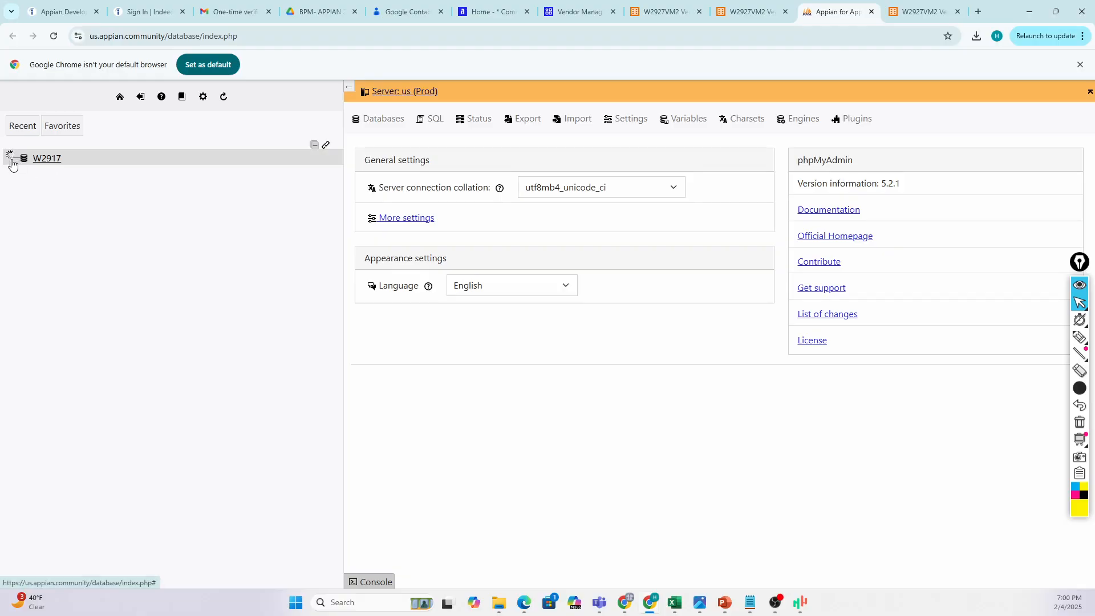
pyautogui.click(66, 173)
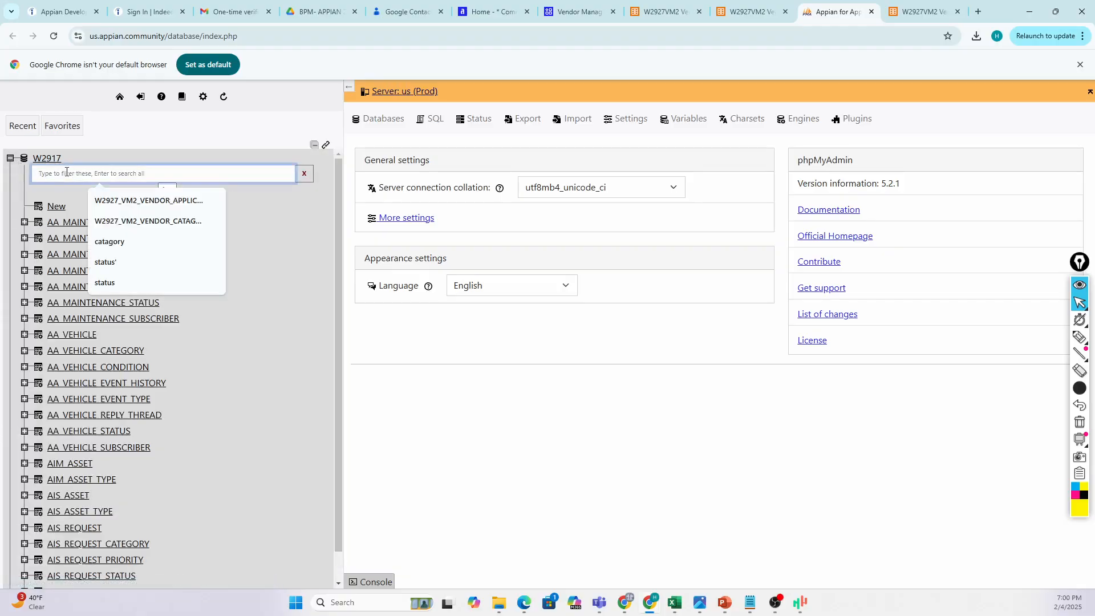
pyautogui.write('VENDOR')
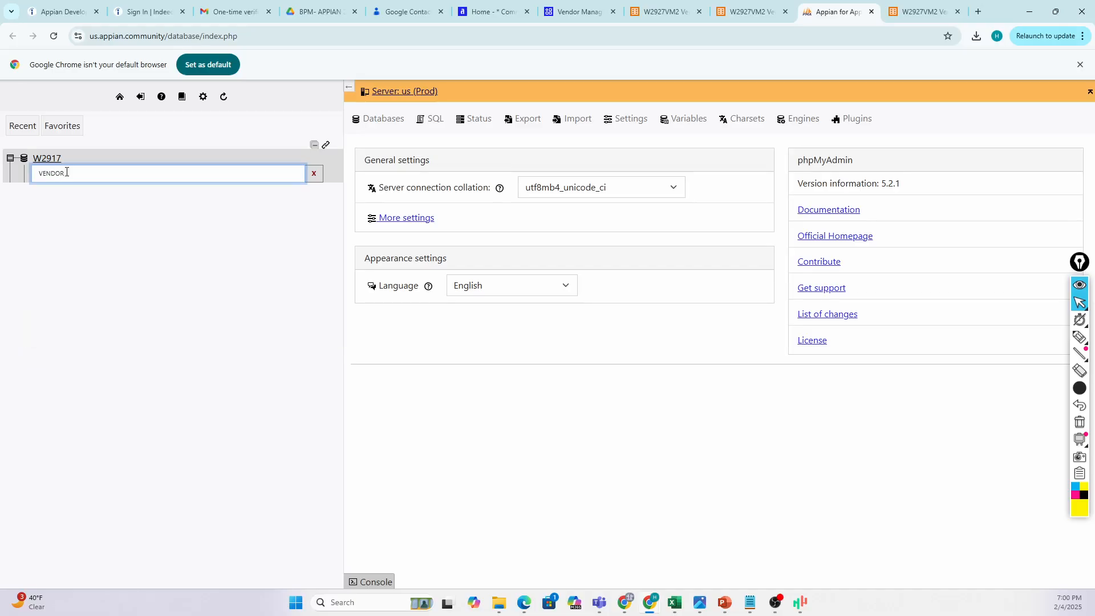
pyautogui.write('_APPLIC')
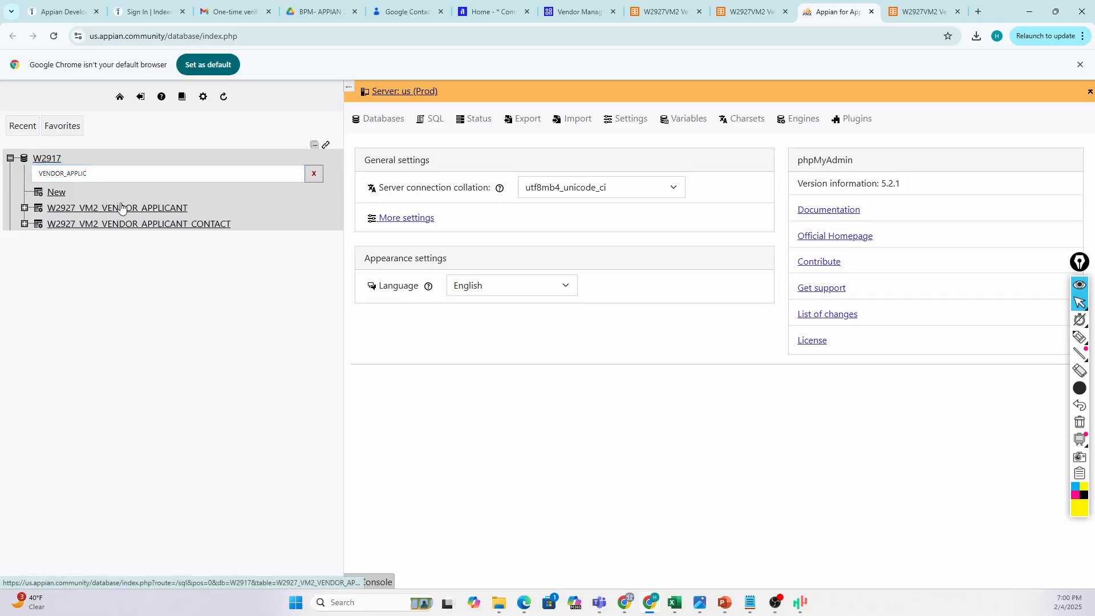
pyautogui.click(121, 208)
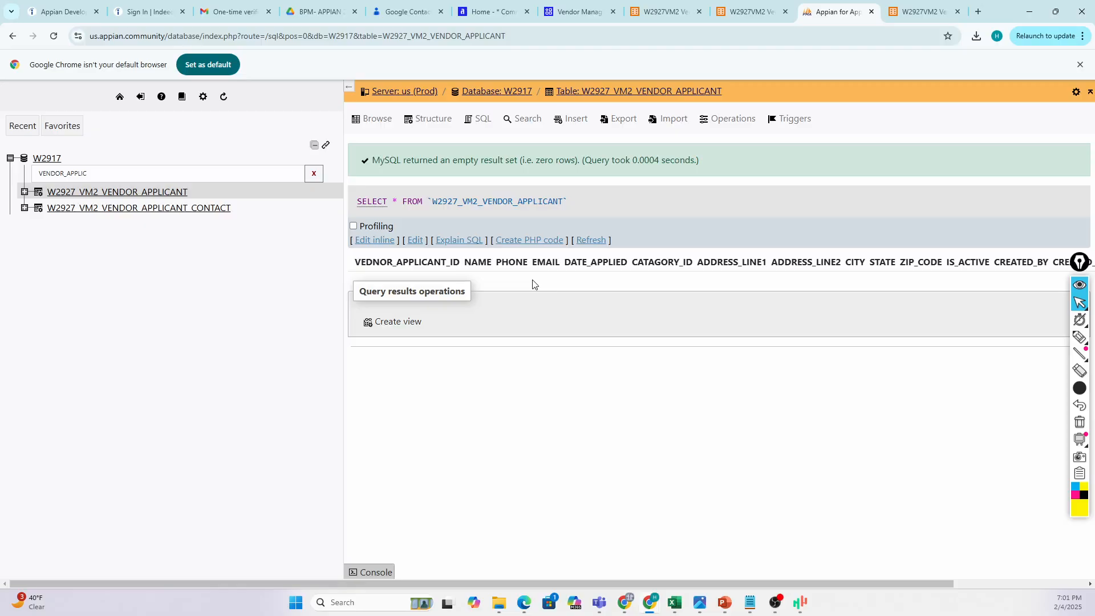
pyautogui.click(438, 121)
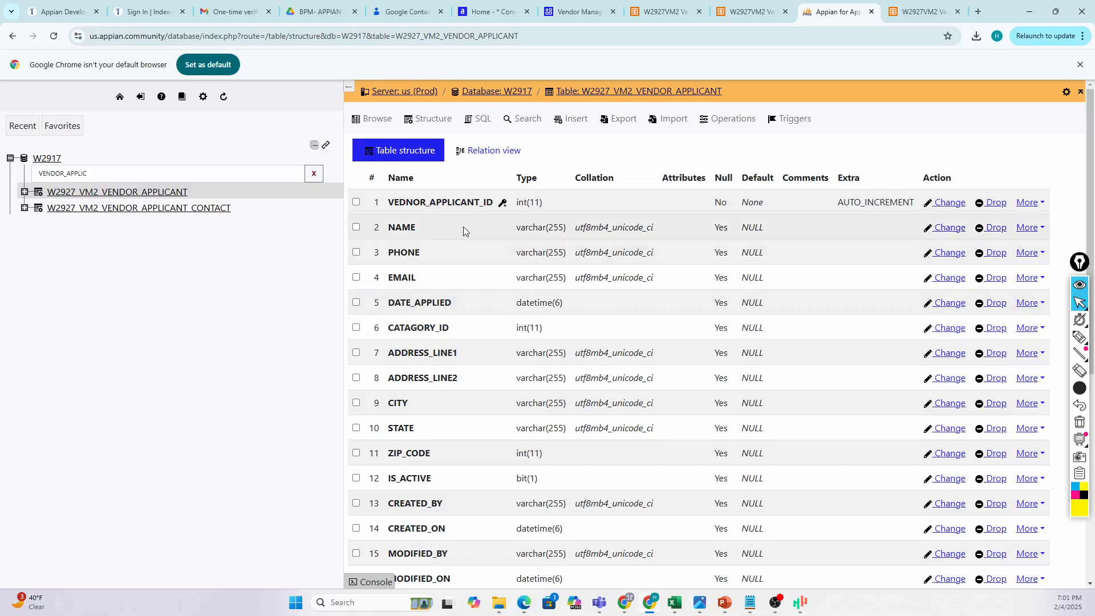
# Request a form to add one new column after CATAGORY_ID in the vendor applicant table.
pyautogui.scroll(-2, 463, 228)
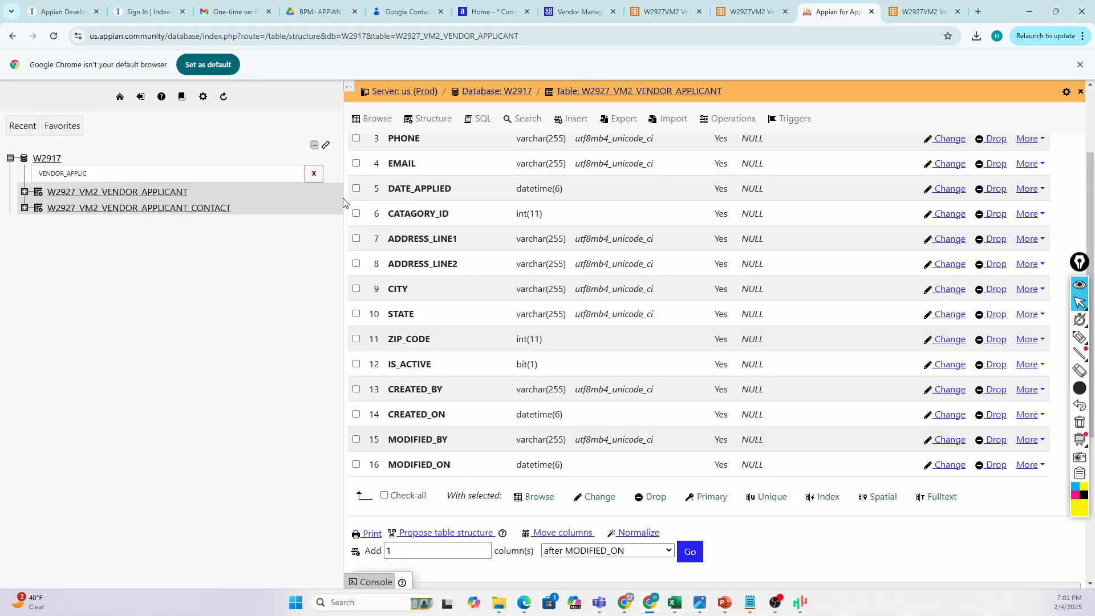
pyautogui.moveTo(343, 201); pyautogui.dragTo(236, 192)
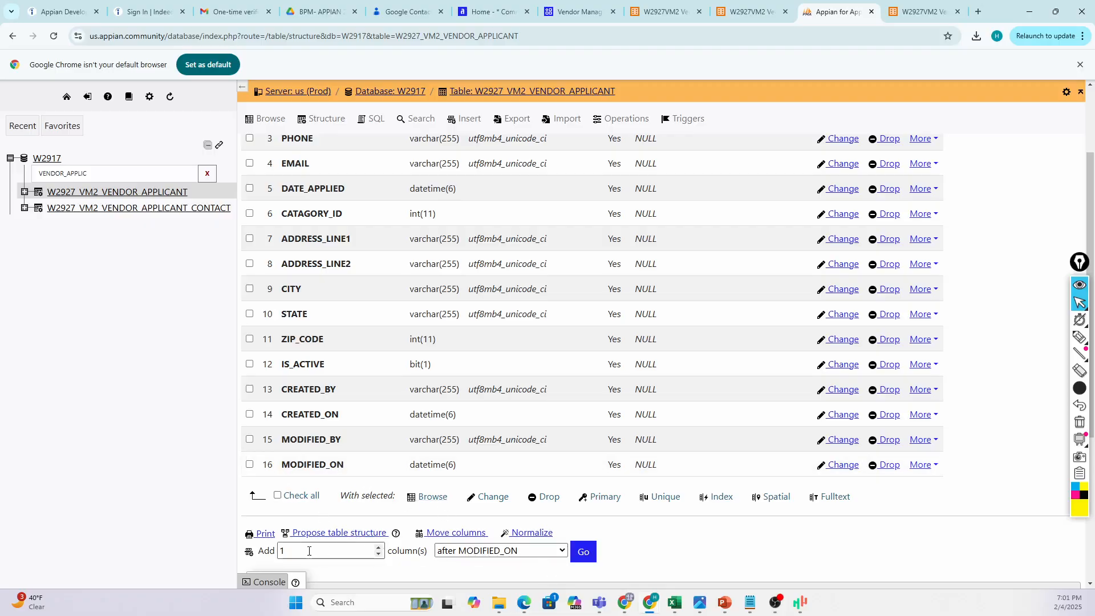
pyautogui.click(559, 552)
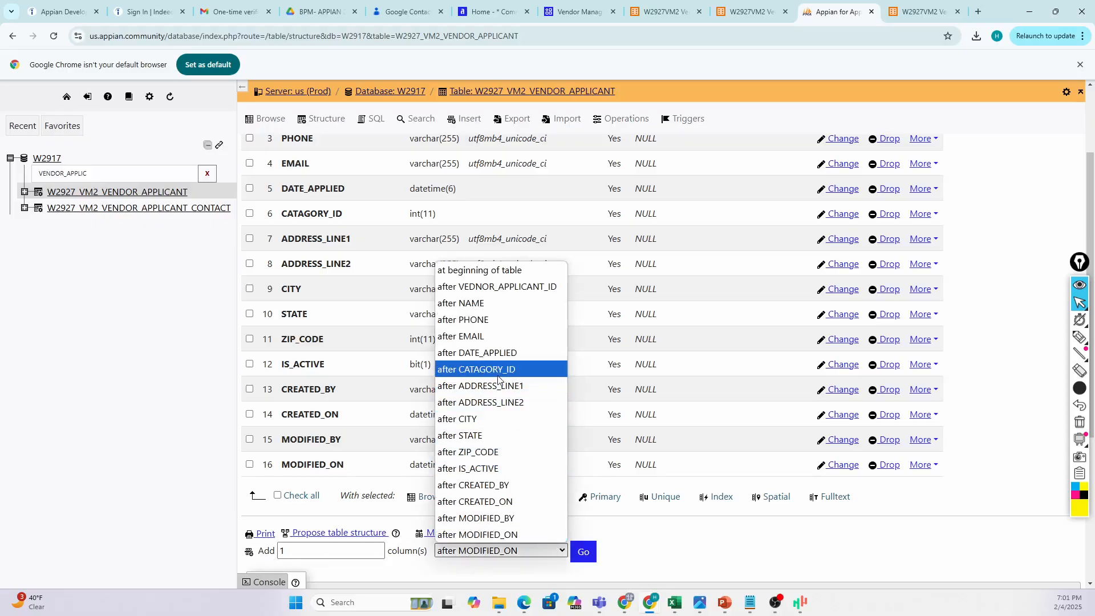
pyautogui.click(502, 369)
pyautogui.click(583, 551)
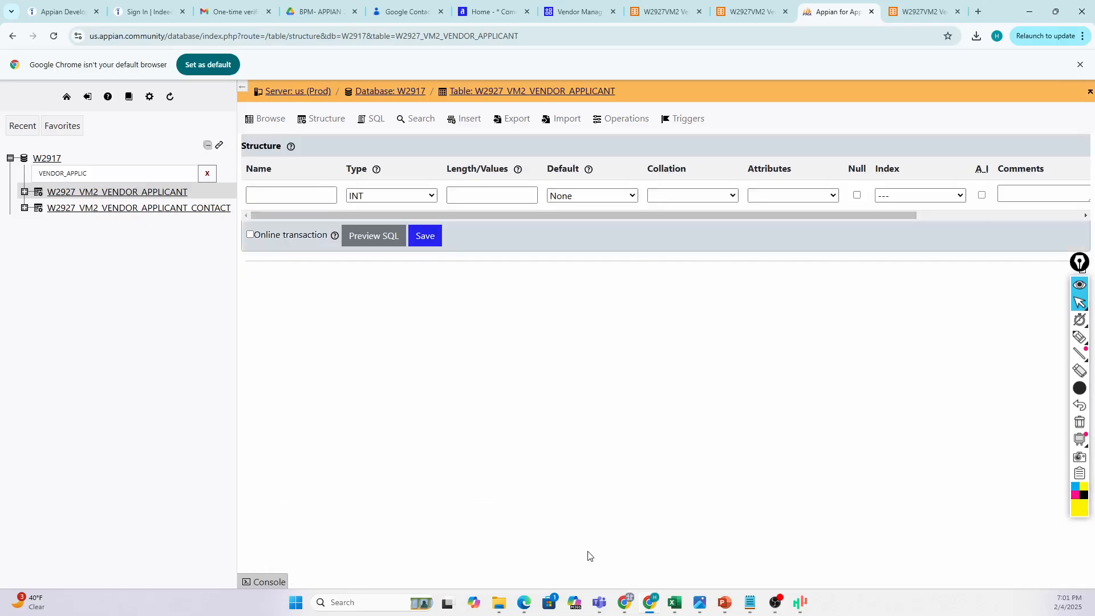
# Save a nullable INT column STATUS_ID after CATAGORY_ID, previewing its ALTER TABLE SQL first.
pyautogui.click(271, 199)
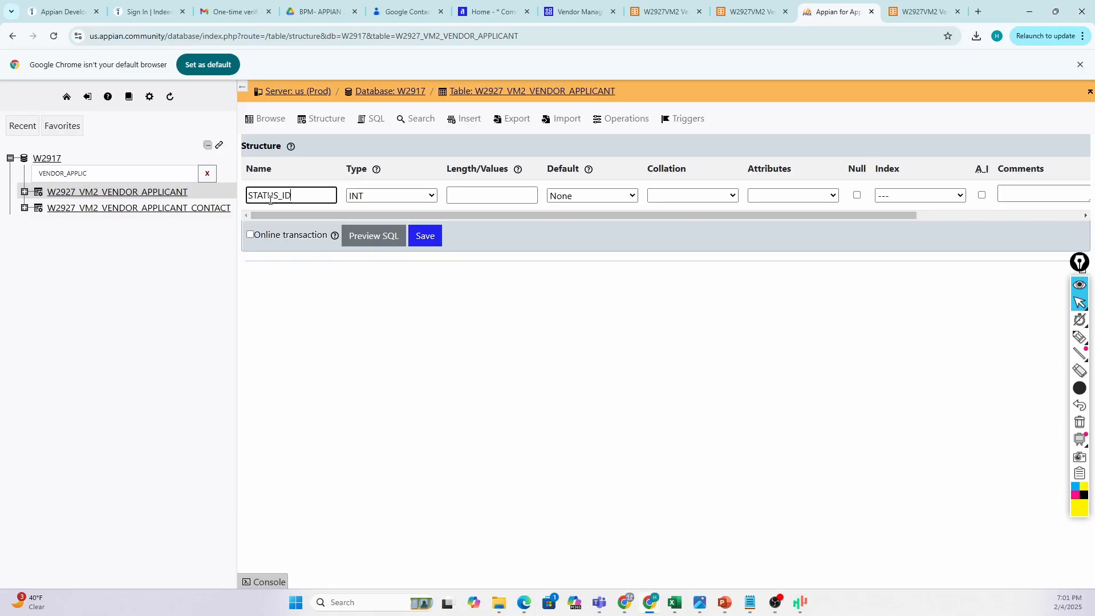
pyautogui.click(486, 196)
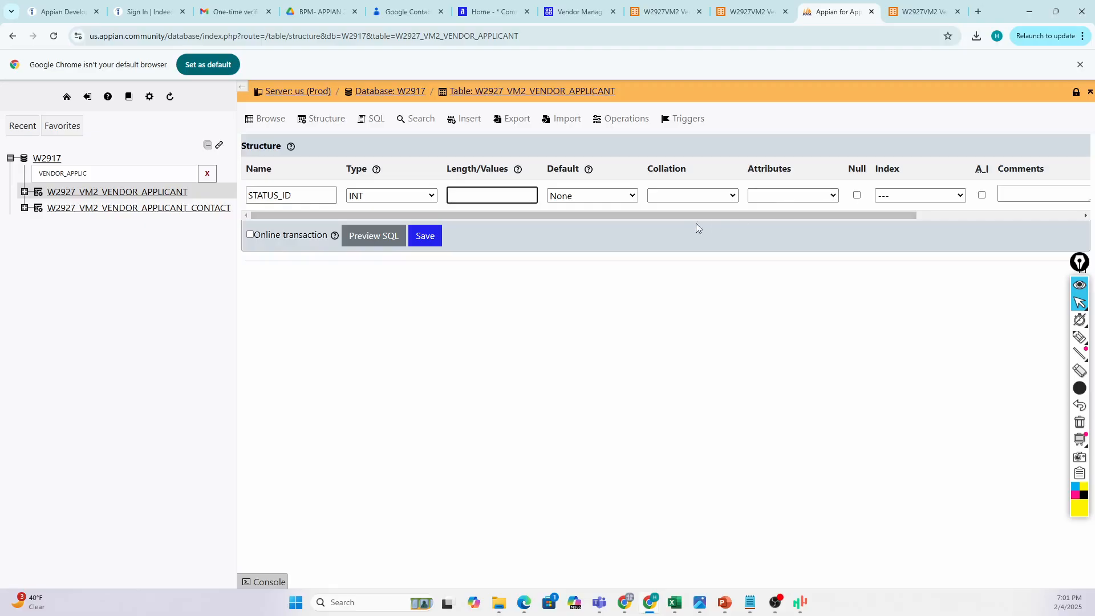
pyautogui.click(856, 195)
pyautogui.click(384, 239)
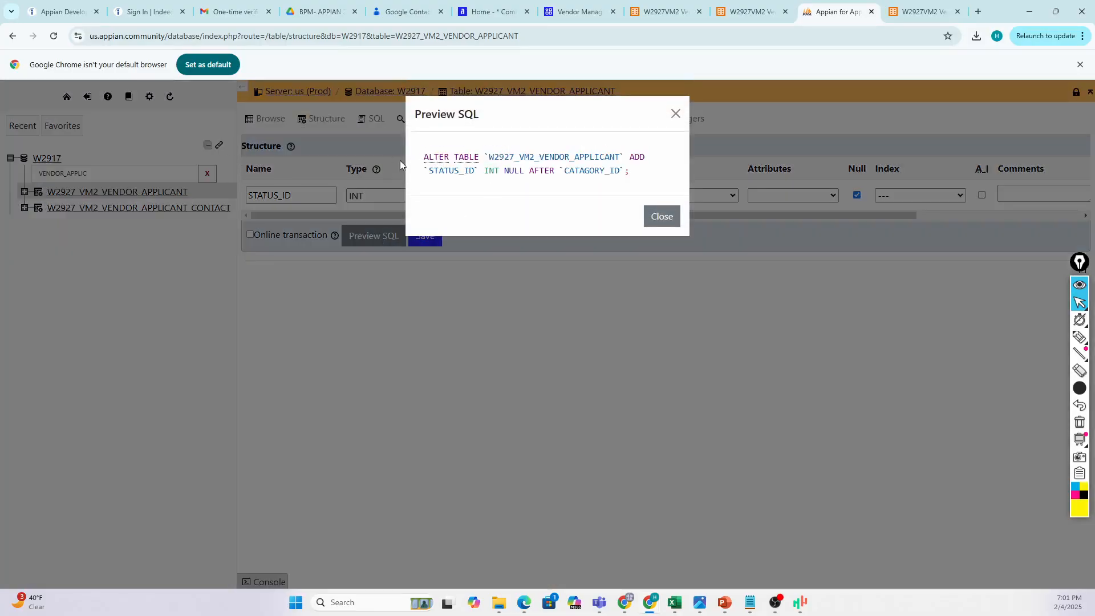
pyautogui.moveTo(423, 156); pyautogui.dragTo(633, 177)
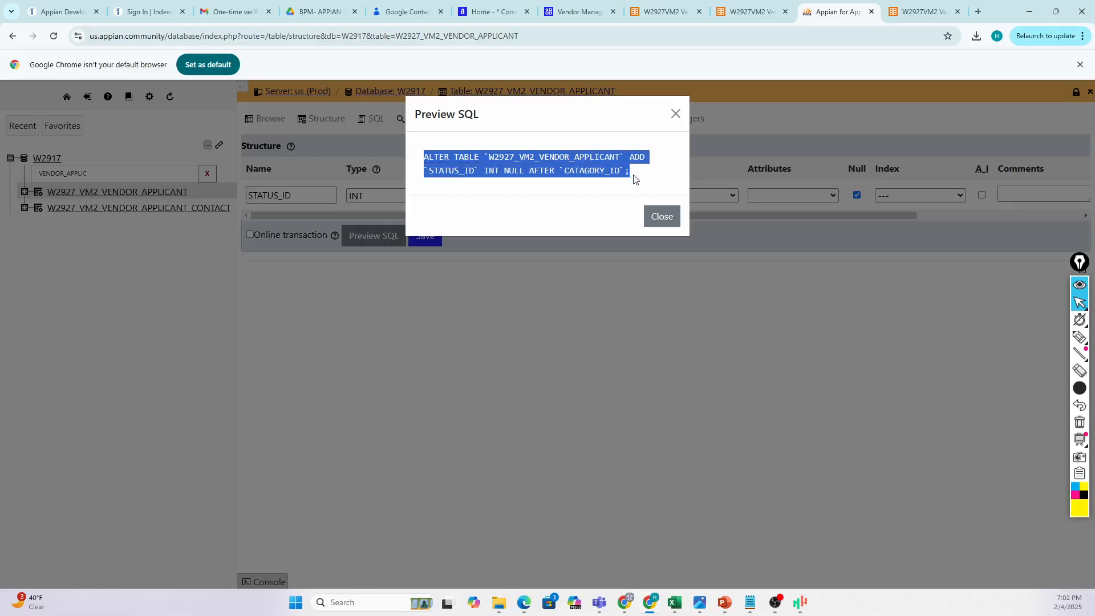
pyautogui.click(476, 199)
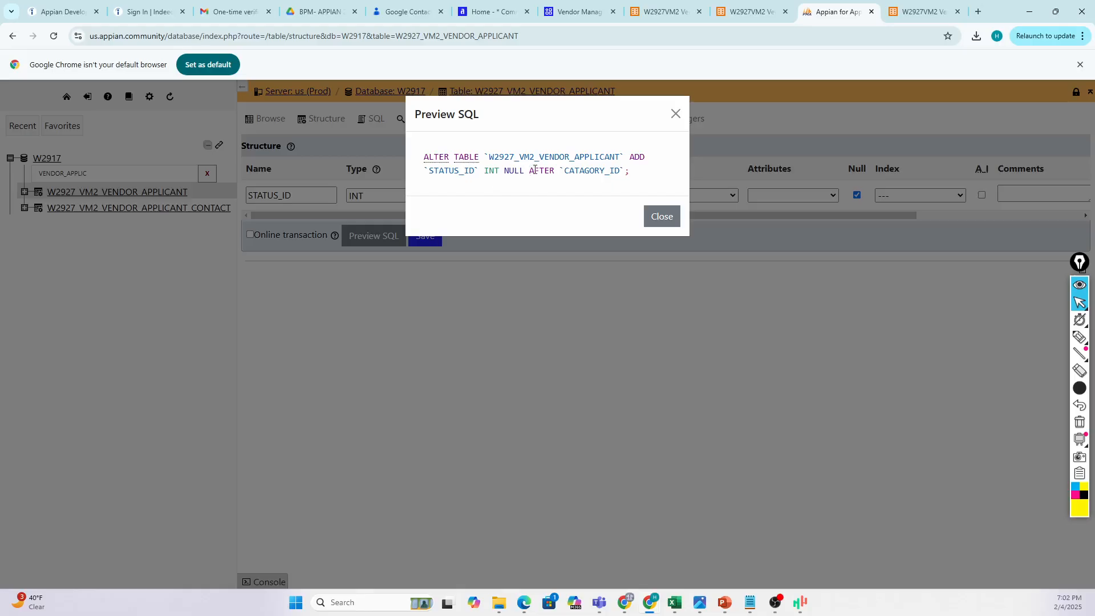
pyautogui.click(661, 216)
pyautogui.click(426, 237)
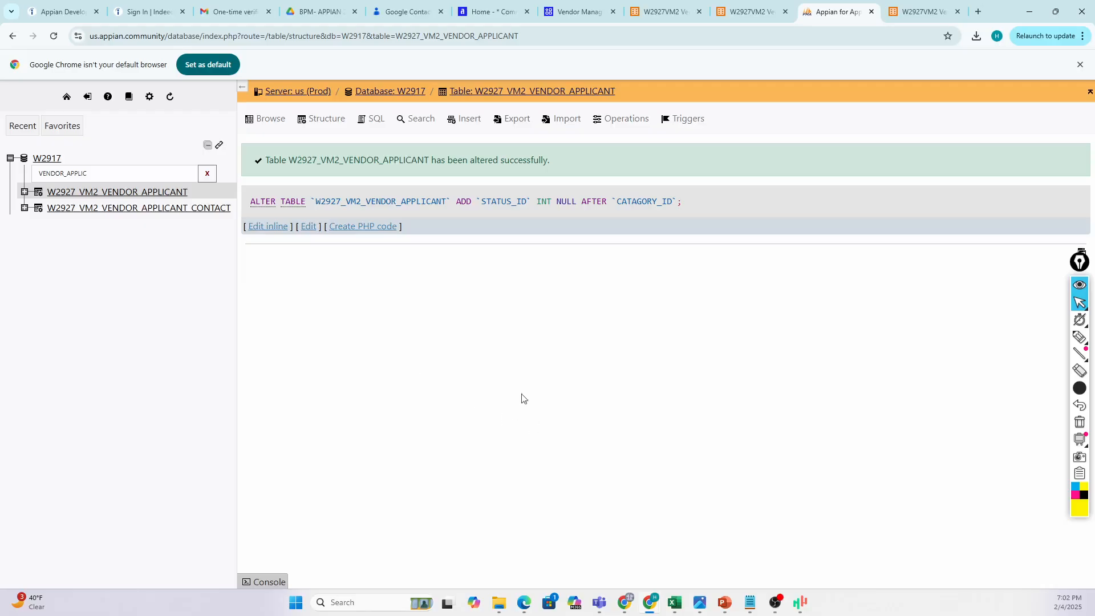
# Recheck the table structure in phpMyAdmin to confirm STATUS_ID is the seventh column.
pyautogui.click(325, 119)
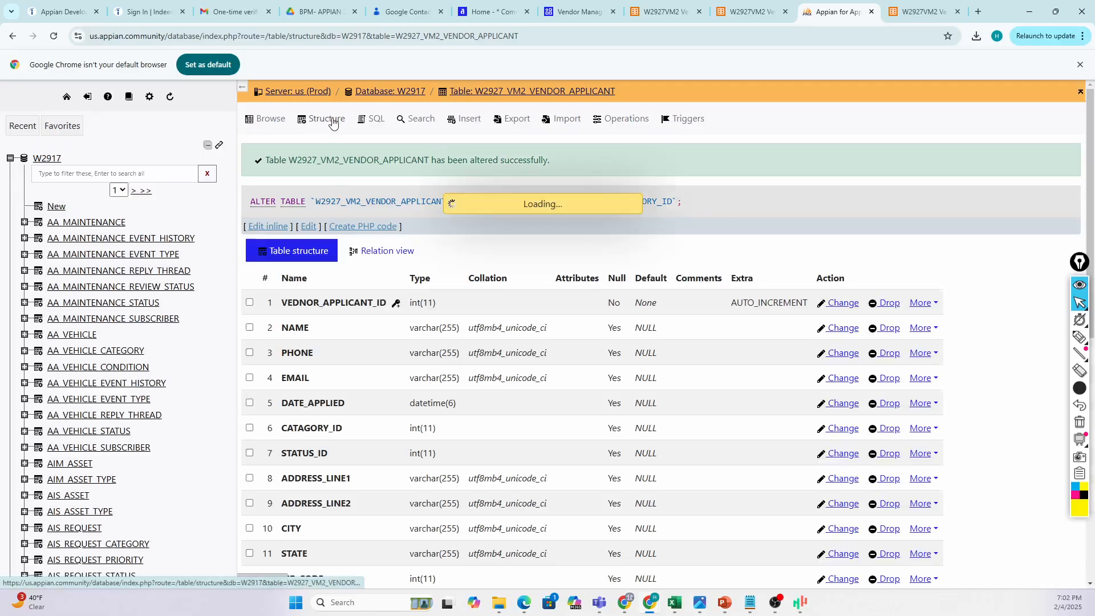
pyautogui.scroll(-2, 348, 329)
pyautogui.scroll(2, 335, 391)
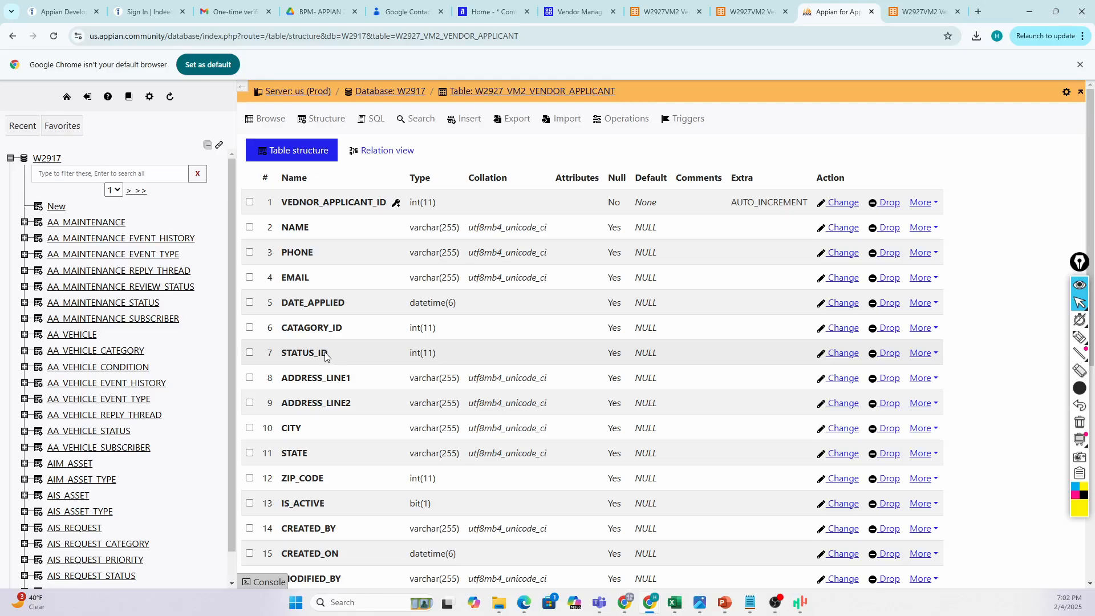
pyautogui.moveTo(337, 355); pyautogui.dragTo(282, 357)
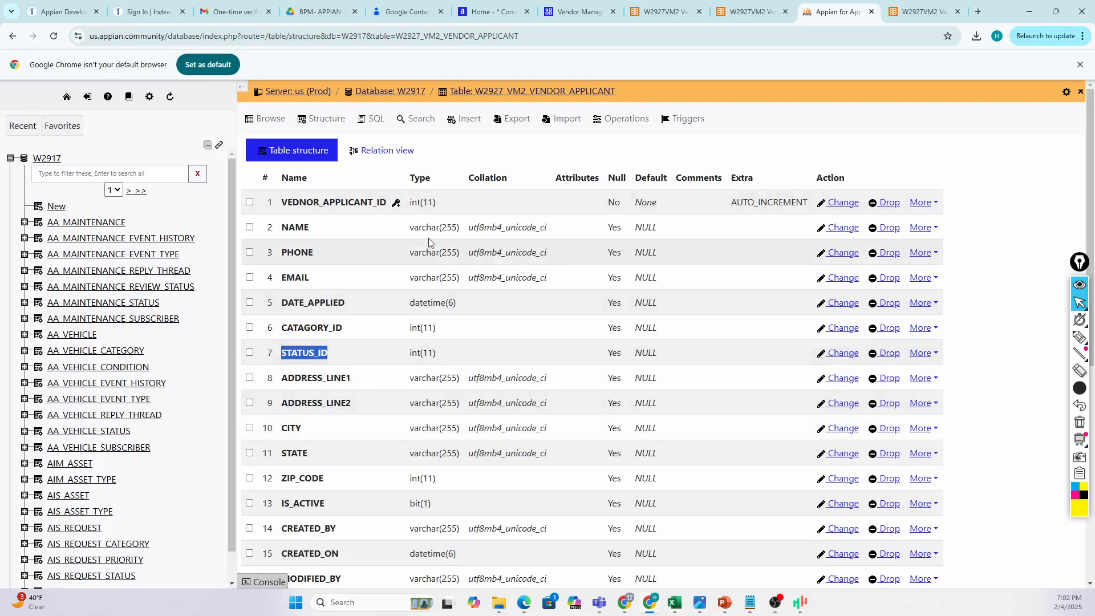
# Return to the W2927VM2 Vendor Applicant record type's data model in Appian.
pyautogui.click(663, 12)
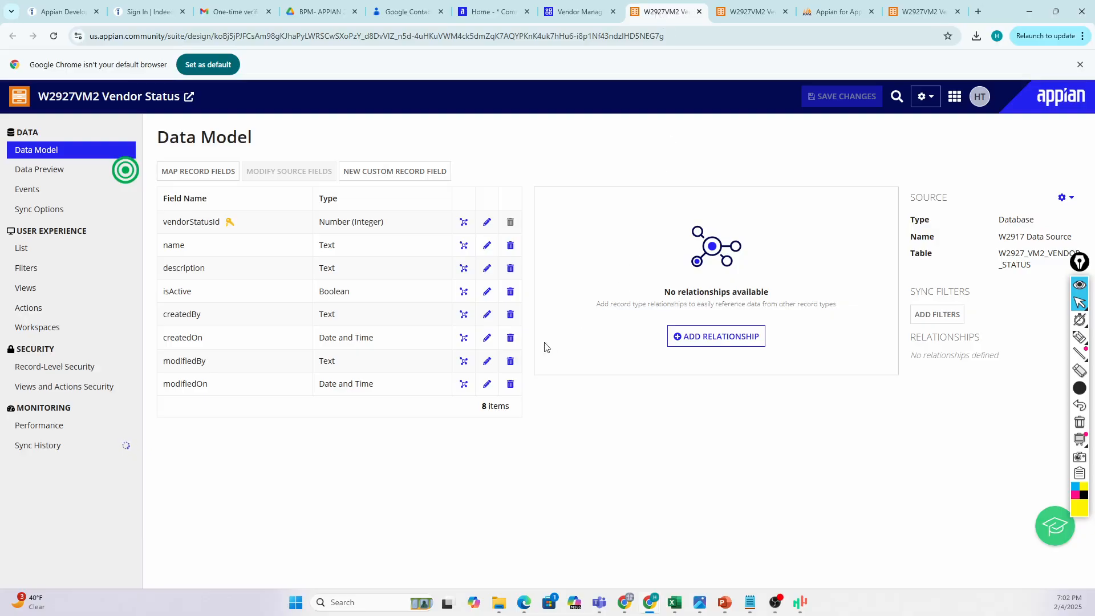
pyautogui.click(744, 17)
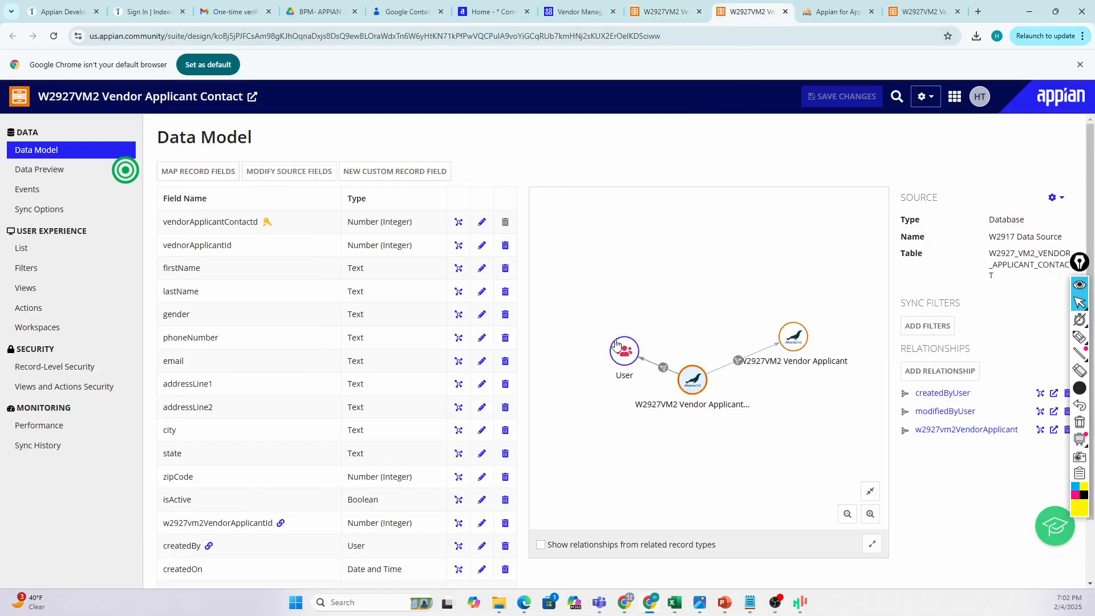
pyautogui.click(825, 19)
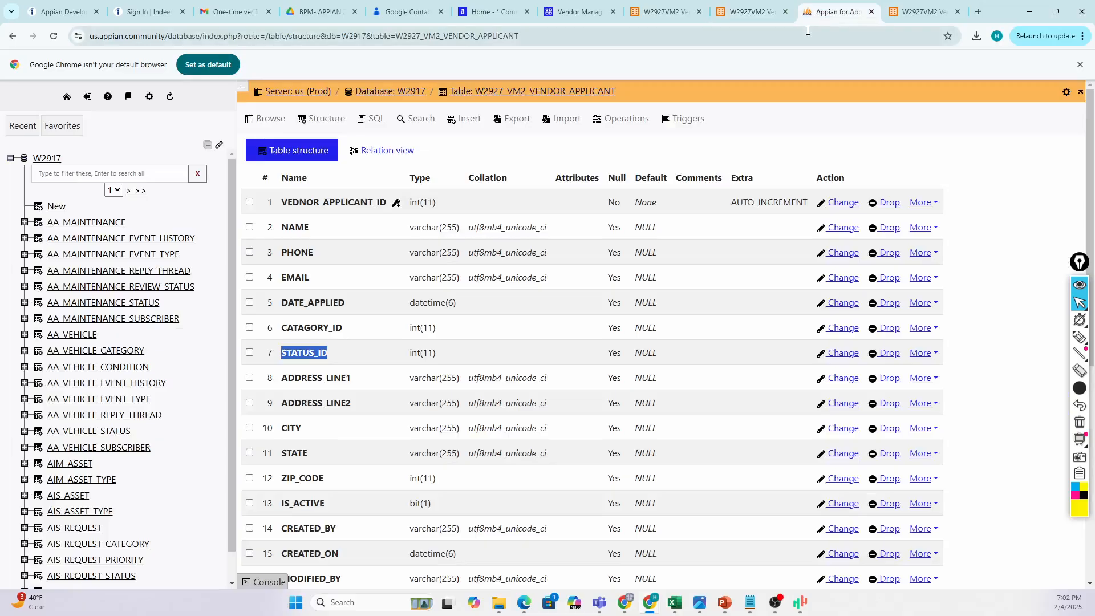
pyautogui.click(749, 12)
pyautogui.click(903, 13)
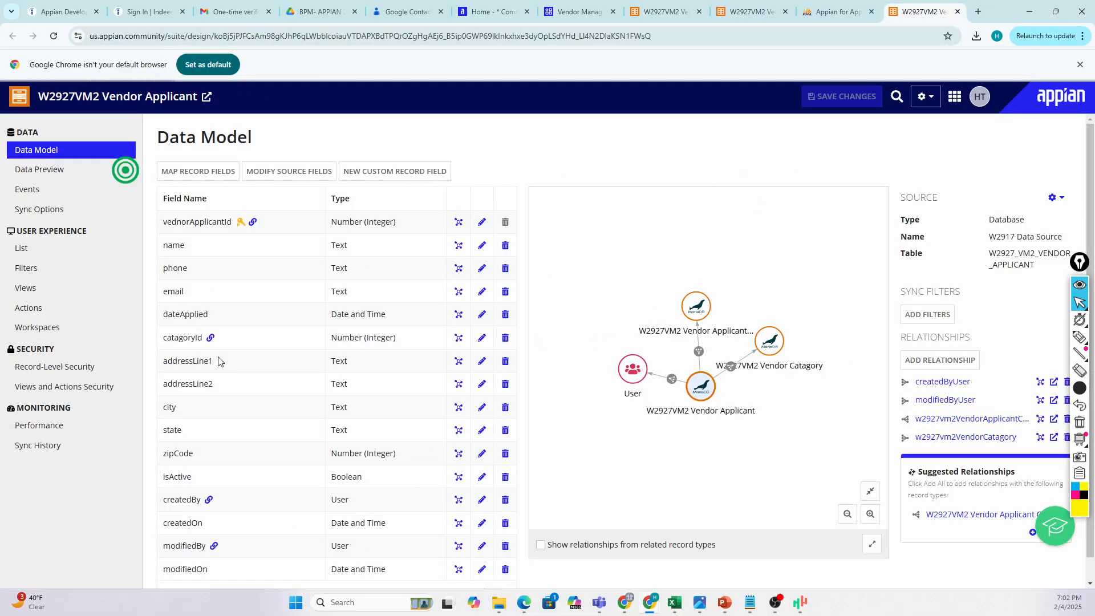
# Map the STATUS_ID column into Vendor Applicant as the integer field statusId.
pyautogui.scroll(-3, 213, 380)
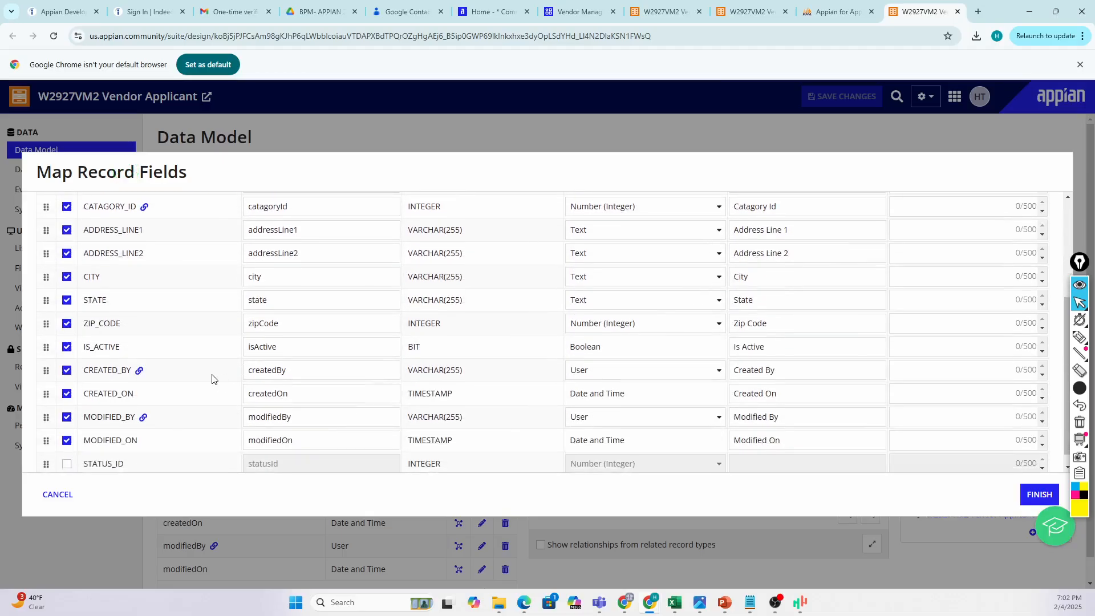
pyautogui.scroll(-1, 214, 380)
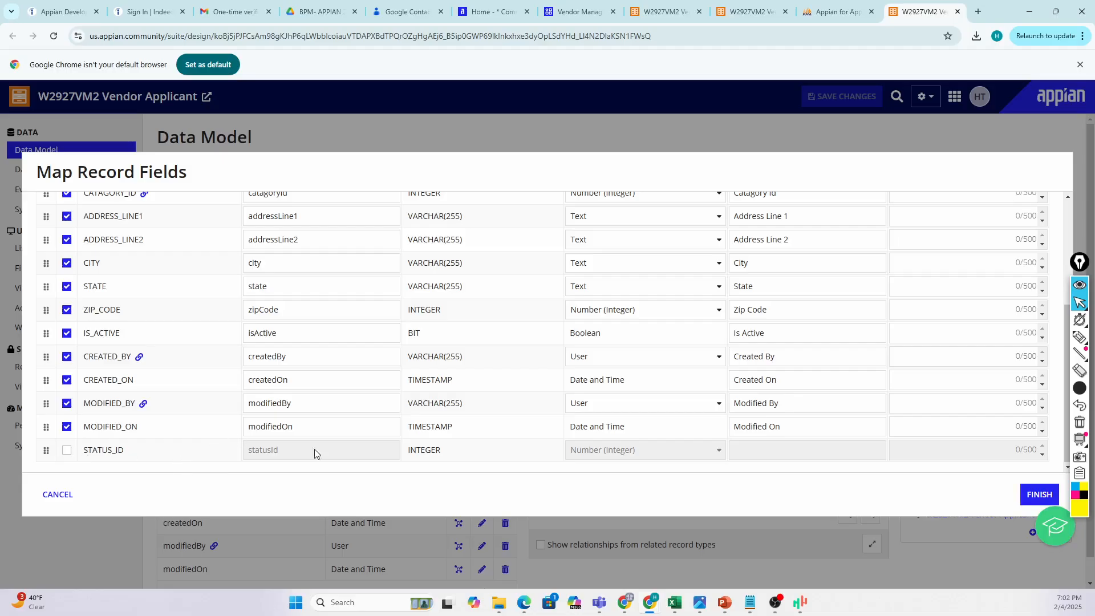
pyautogui.click(68, 452)
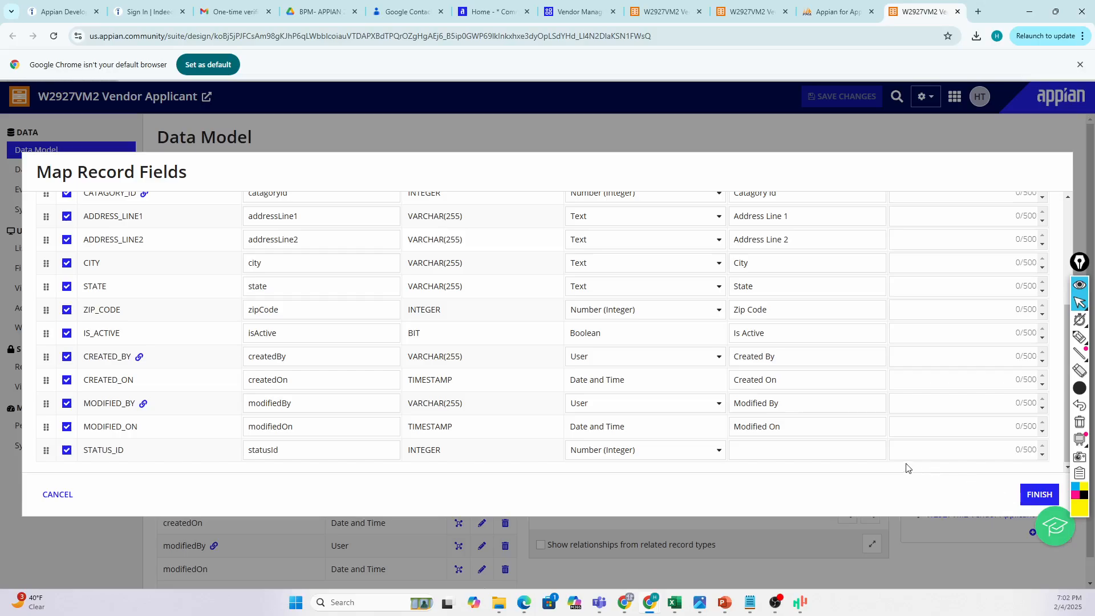
pyautogui.scroll(5, 854, 452)
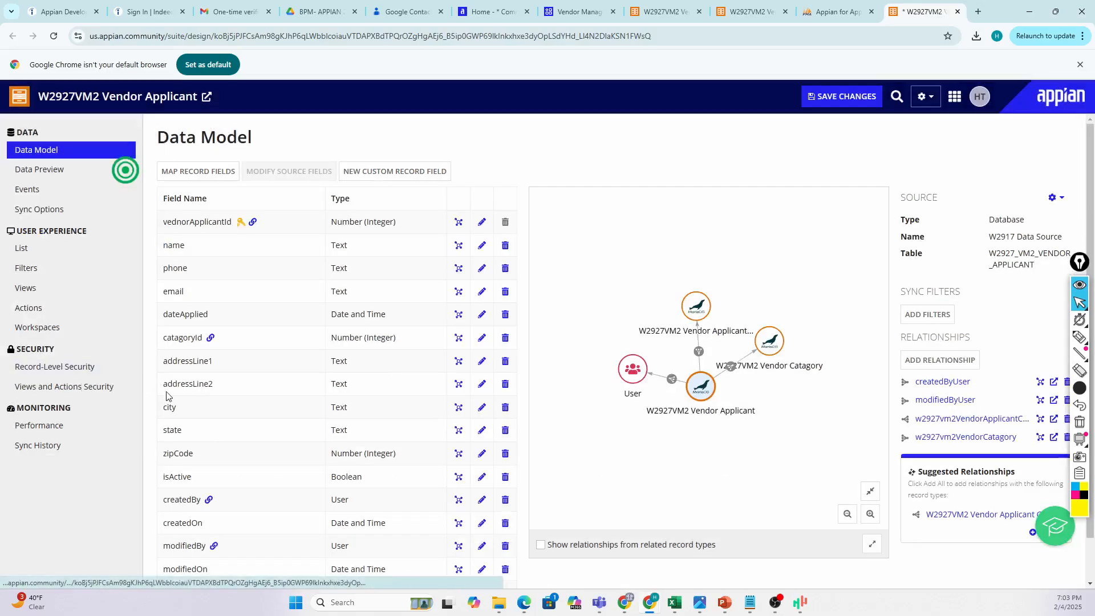
# Add a relationship to W2927VM2 Vendor Status, found by searching 'Vendor status', and reach its details.
pyautogui.click(948, 361)
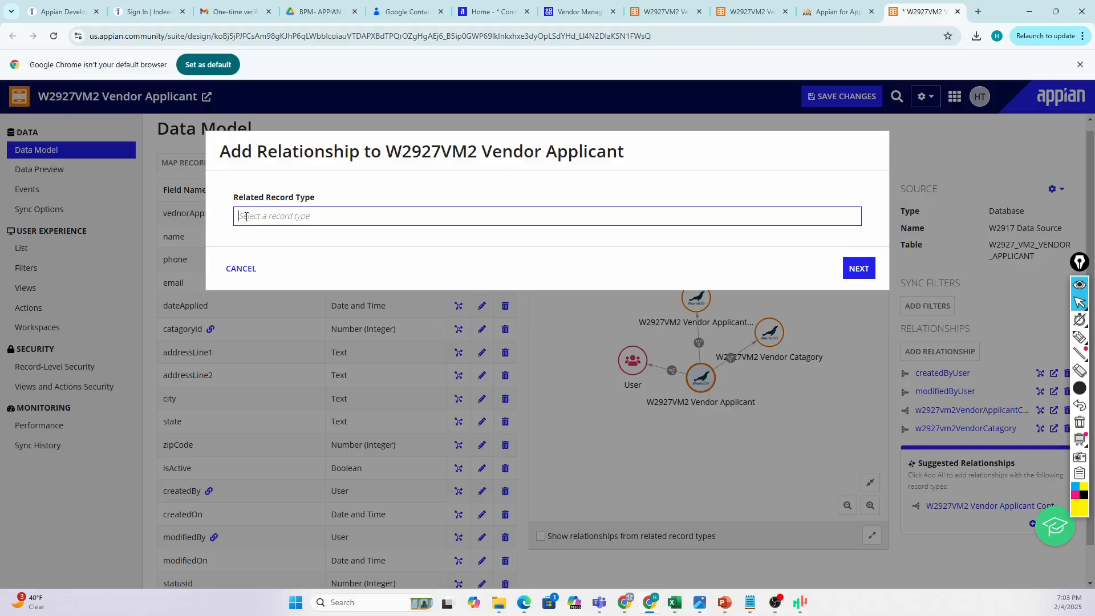
pyautogui.write('Ve')
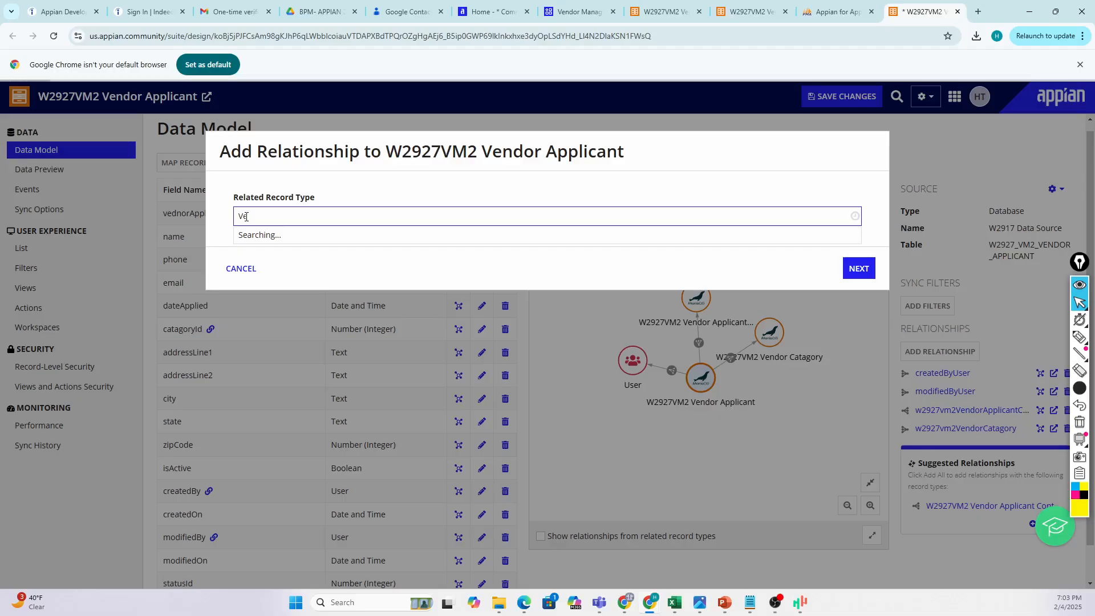
pyautogui.write('ndor status')
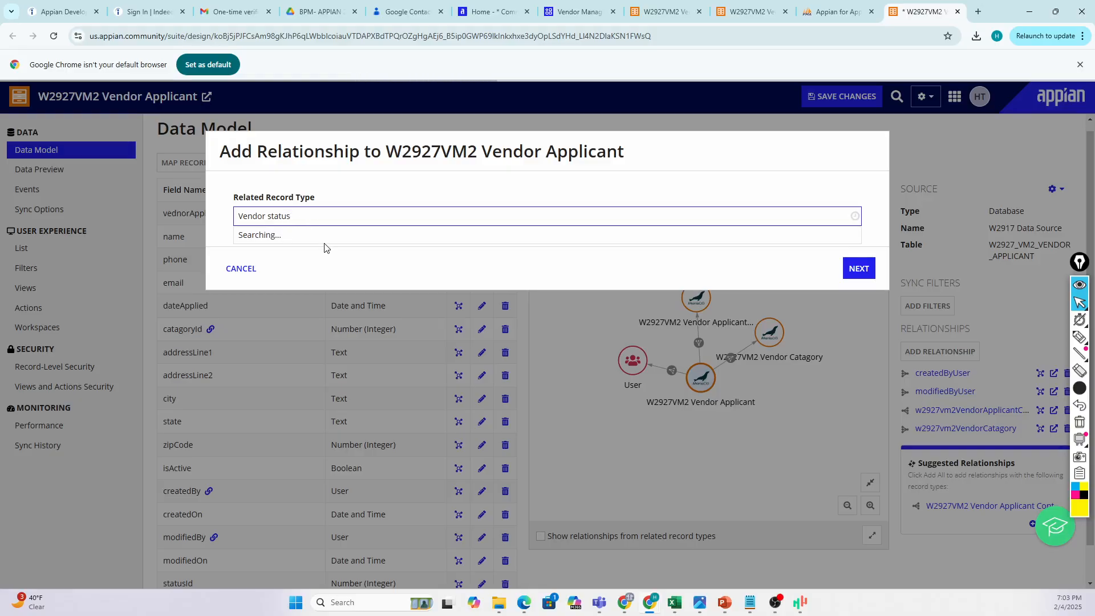
pyautogui.click(302, 202)
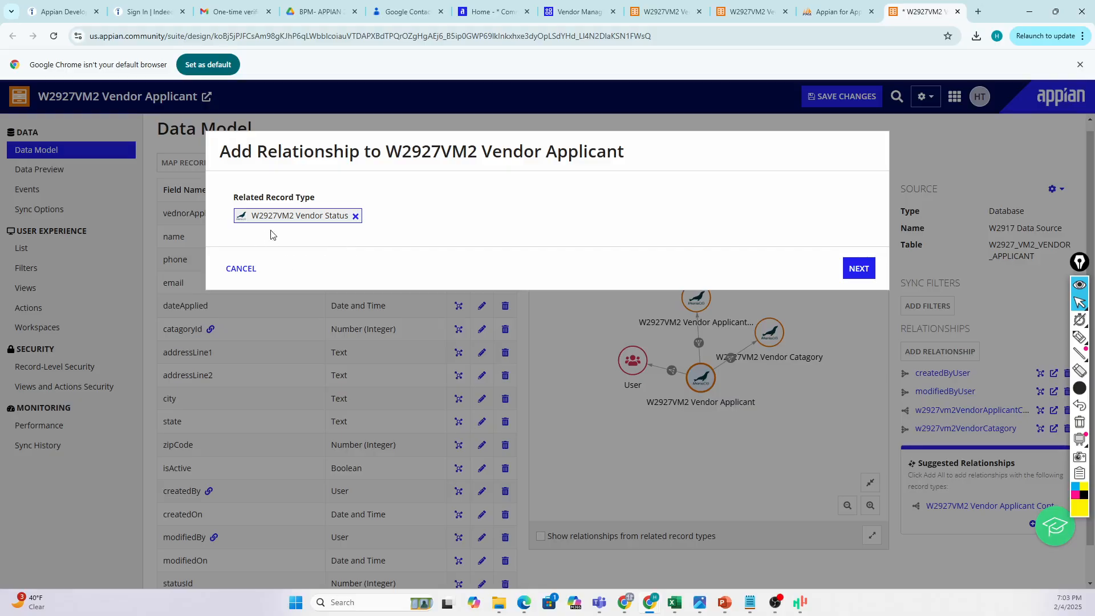
pyautogui.click(859, 269)
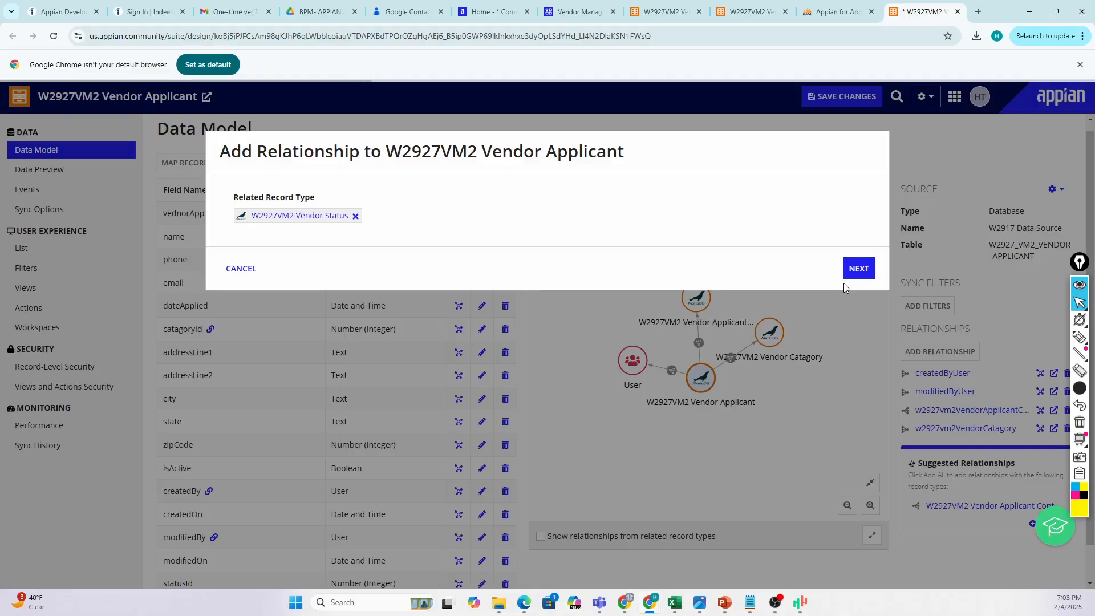
pyautogui.click(847, 275)
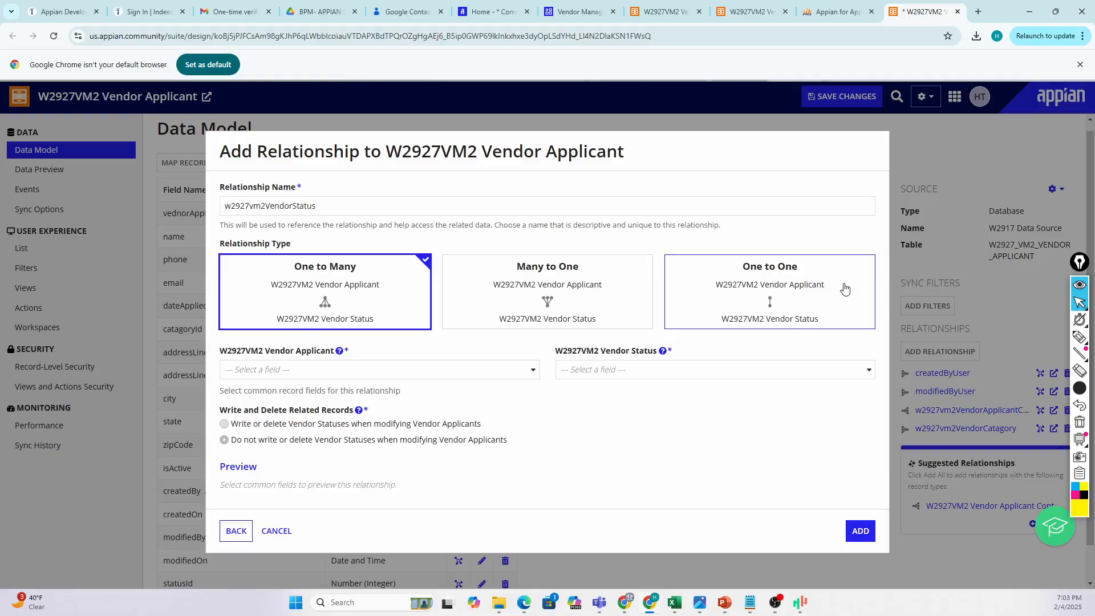
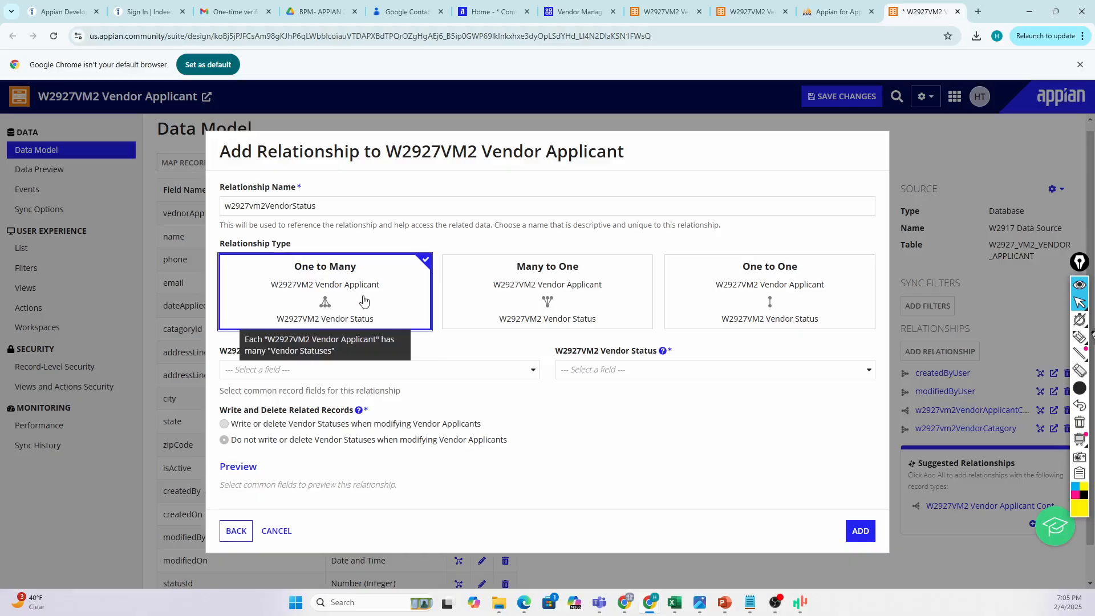
# With the yellow highlighter, underline Vendor Applicant in the header and mark the dialog title.
pyautogui.click(1079, 337)
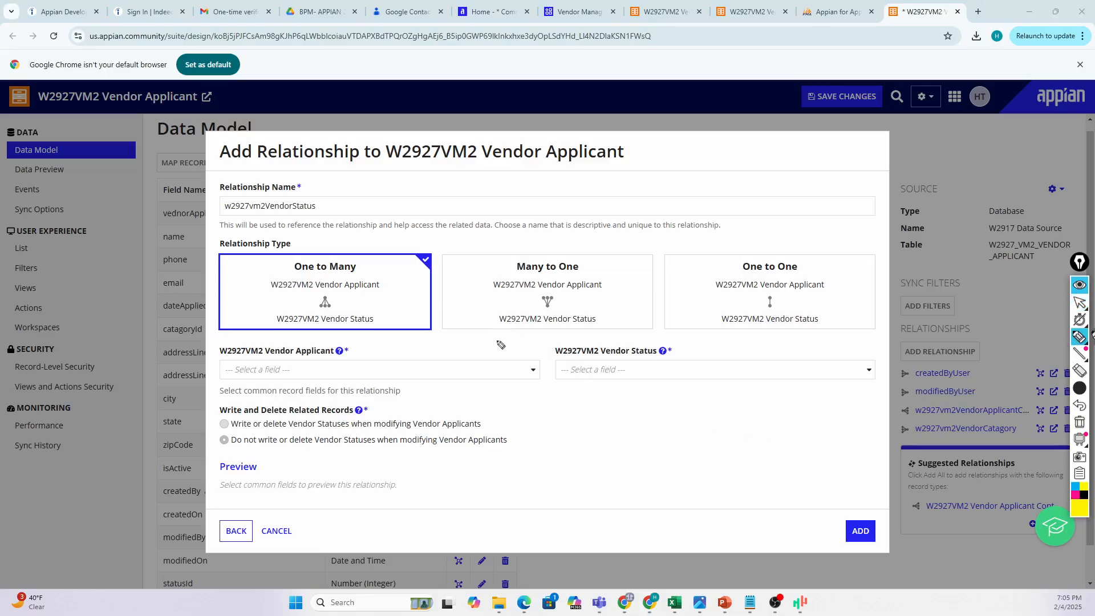
pyautogui.moveTo(340, 216)
pyautogui.mouseDown()
pyautogui.moveTo(344, 202)
pyautogui.moveTo(369, 211)
pyautogui.mouseUp()
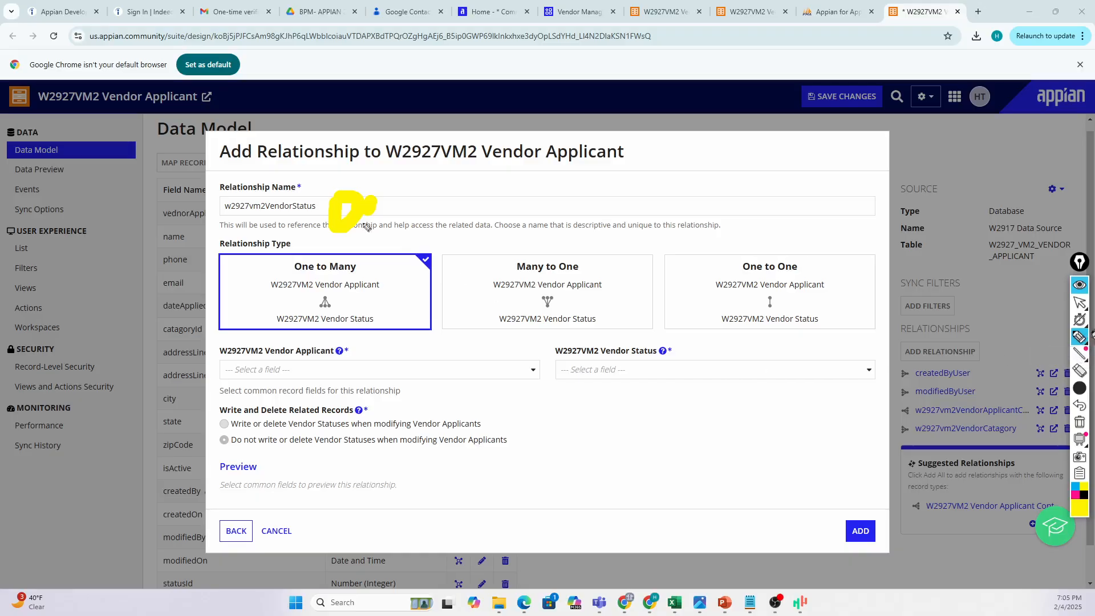
pyautogui.moveTo(121, 109); pyautogui.dragTo(196, 107)
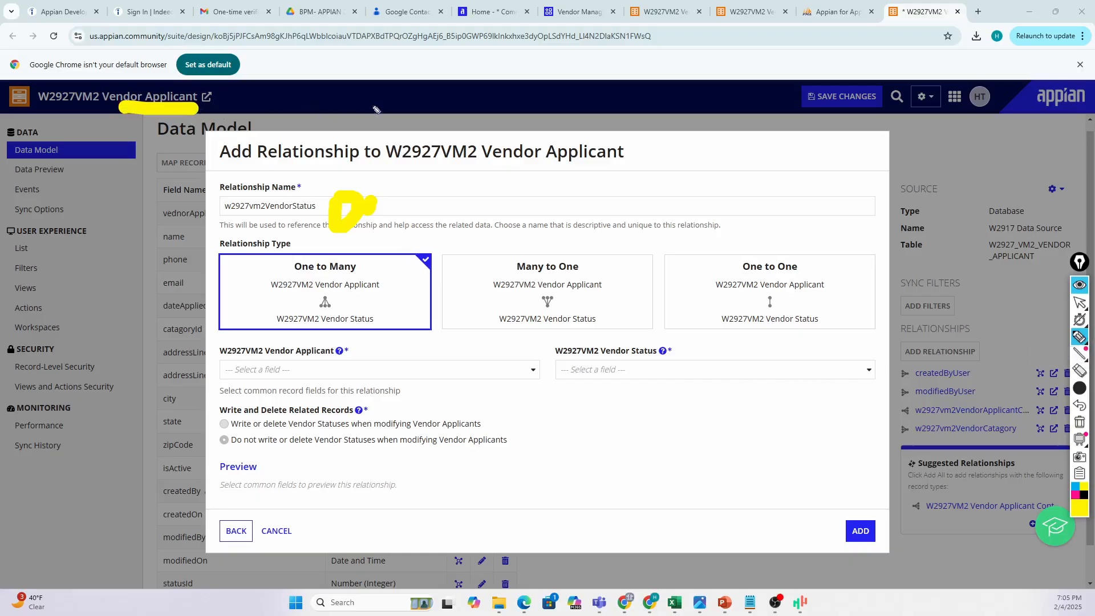
pyautogui.moveTo(374, 94); pyautogui.dragTo(368, 140)
pyautogui.moveTo(429, 107)
pyautogui.mouseDown()
pyautogui.moveTo(433, 123)
pyautogui.moveTo(473, 117)
pyautogui.mouseUp()
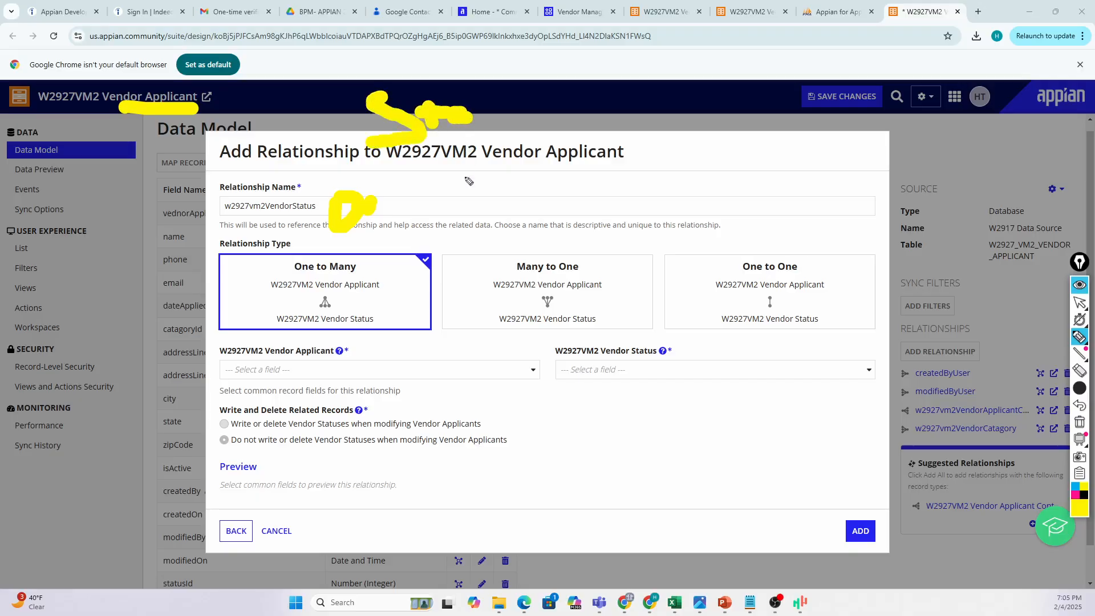
# Box the Many to One option in yellow ink and mark its Vendor Status fields.
pyautogui.moveTo(489, 308)
pyautogui.mouseDown()
pyautogui.moveTo(492, 219)
pyautogui.moveTo(693, 181)
pyautogui.moveTo(694, 471)
pyautogui.moveTo(504, 532)
pyautogui.moveTo(488, 283)
pyautogui.mouseUp()
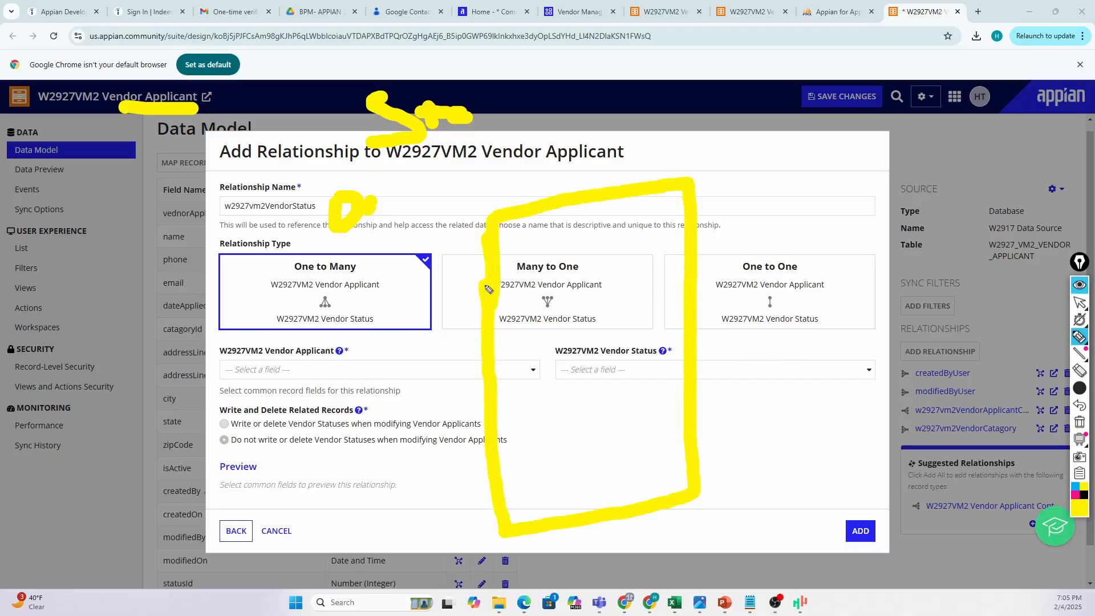
pyautogui.moveTo(536, 178)
pyautogui.mouseDown()
pyautogui.moveTo(603, 149)
pyautogui.moveTo(599, 171)
pyautogui.mouseUp()
pyautogui.moveTo(524, 254); pyautogui.dragTo(585, 253)
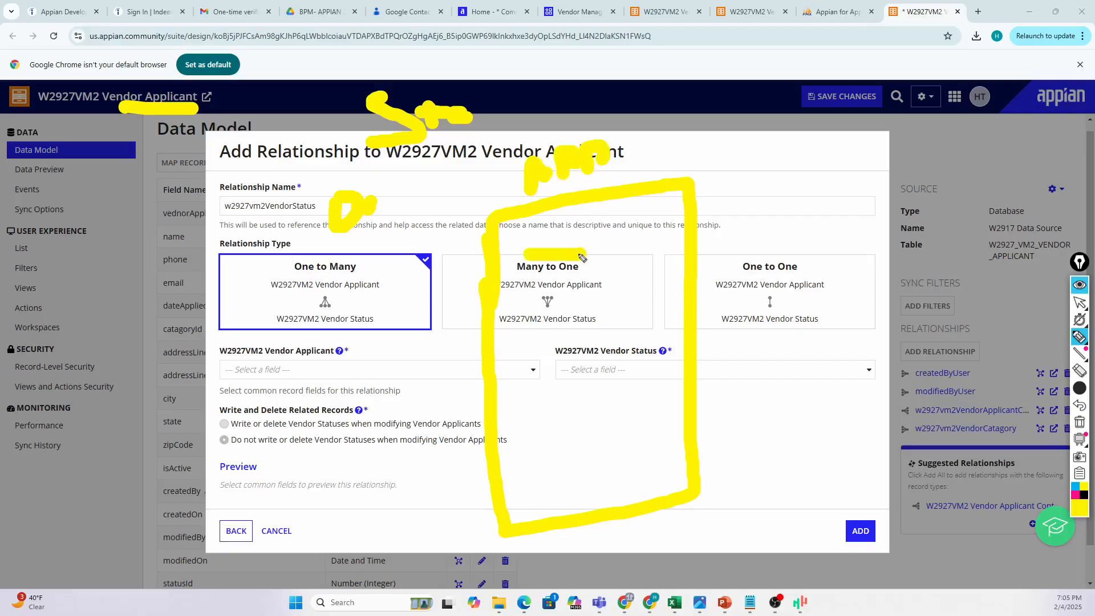
pyautogui.moveTo(538, 291); pyautogui.dragTo(582, 281)
pyautogui.moveTo(535, 328); pyautogui.dragTo(577, 326)
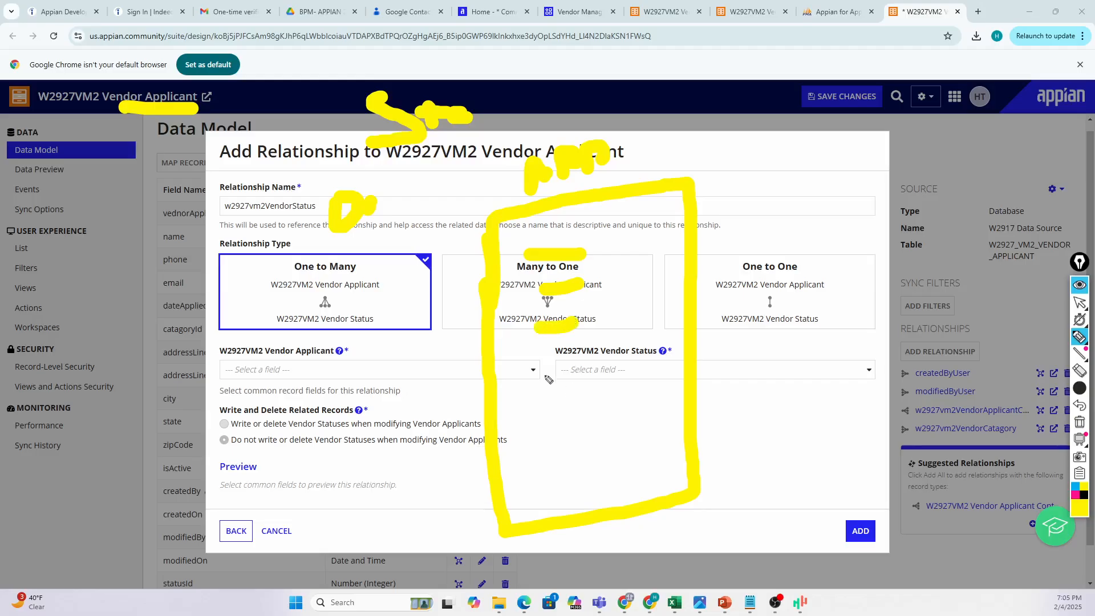
pyautogui.moveTo(543, 371); pyautogui.dragTo(572, 363)
pyautogui.moveTo(551, 402); pyautogui.dragTo(587, 394)
pyautogui.moveTo(547, 444); pyautogui.dragTo(571, 437)
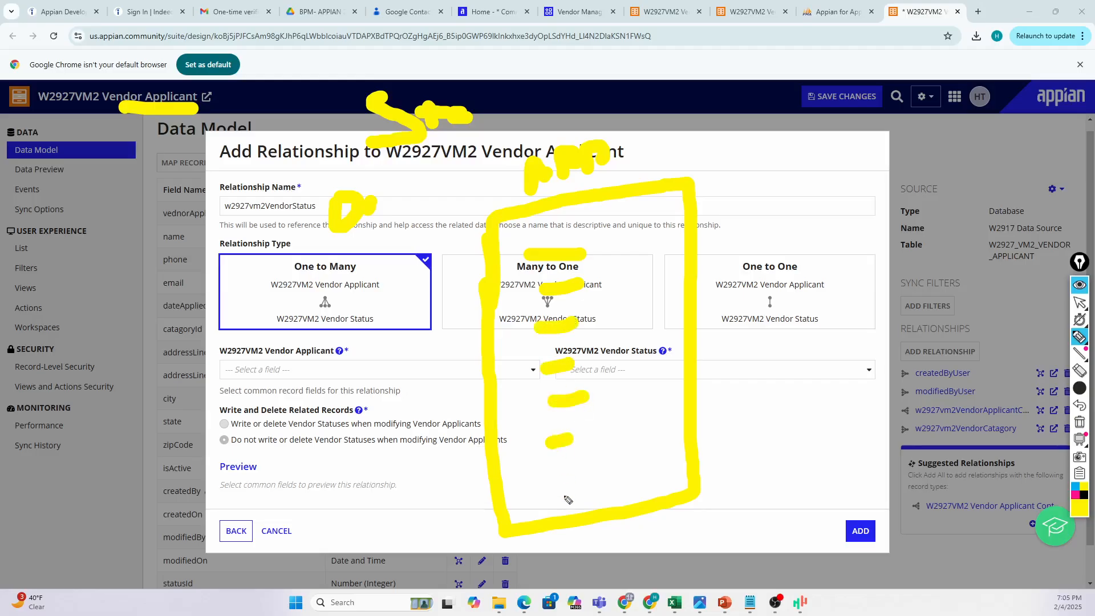
pyautogui.click(568, 478)
pyautogui.moveTo(849, 237)
pyautogui.mouseDown()
pyautogui.moveTo(850, 155)
pyautogui.moveTo(1021, 135)
pyautogui.moveTo(1054, 182)
pyautogui.moveTo(935, 391)
pyautogui.moveTo(832, 246)
pyautogui.moveTo(844, 222)
pyautogui.mouseUp()
# Box the Source panel in yellow ink, marking its heading, name and data source.
pyautogui.click(915, 188)
pyautogui.moveTo(913, 189); pyautogui.dragTo(956, 188)
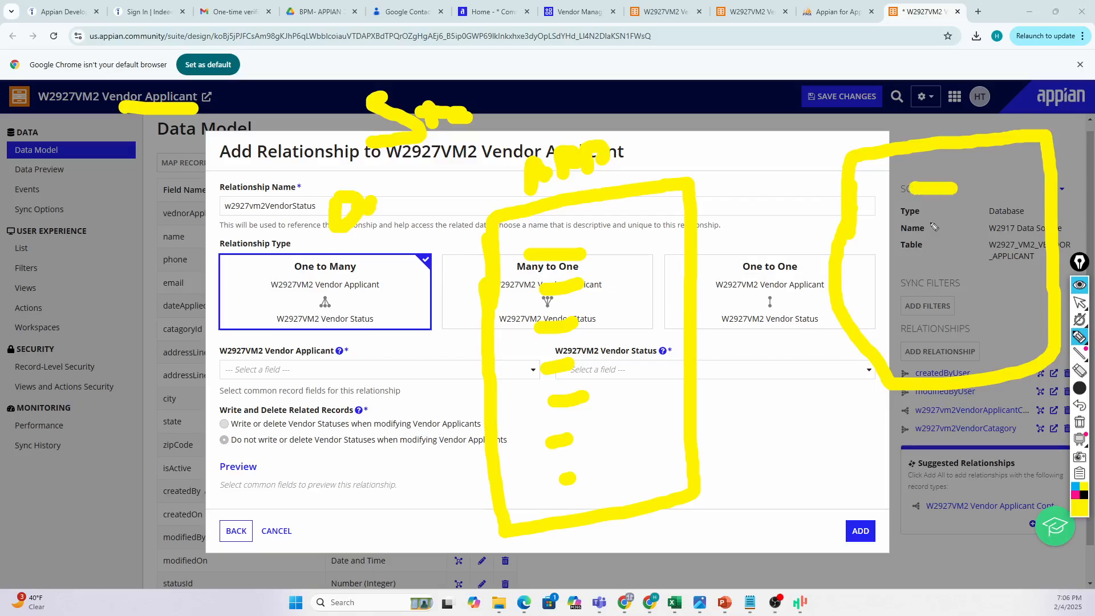
pyautogui.moveTo(926, 224)
pyautogui.mouseDown()
pyautogui.moveTo(964, 216)
pyautogui.moveTo(992, 166)
pyautogui.moveTo(995, 234)
pyautogui.moveTo(1009, 242)
pyautogui.moveTo(986, 314)
pyautogui.mouseUp()
pyautogui.click(940, 268)
pyautogui.moveTo(988, 268); pyautogui.dragTo(1009, 308)
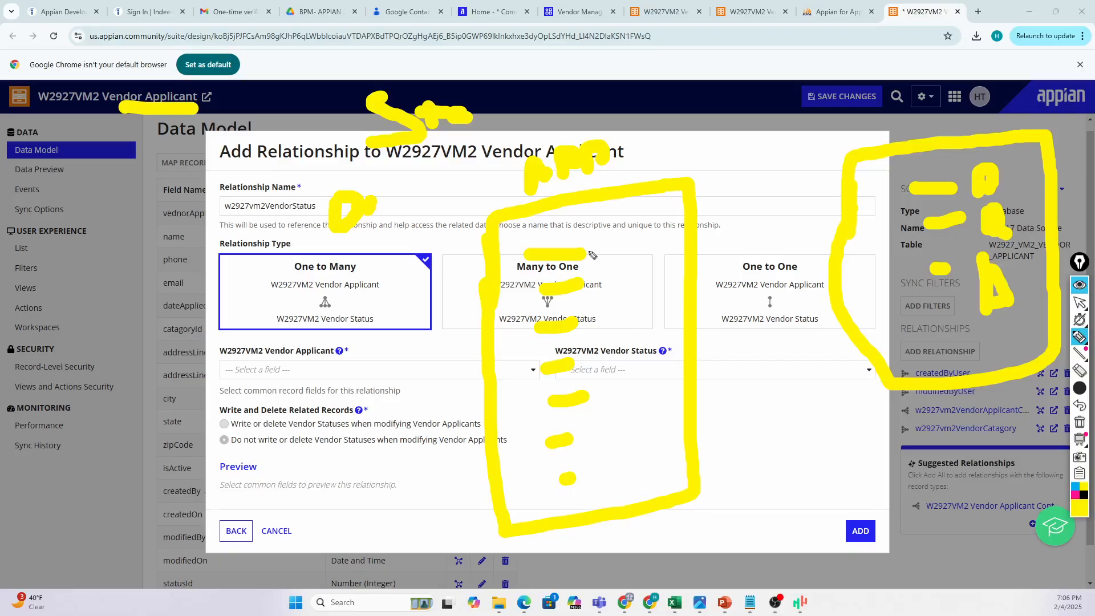
# Draw lines linking the circled Many to One icon to the Source panel and write an M note.
pyautogui.moveTo(586, 251)
pyautogui.mouseDown()
pyautogui.moveTo(607, 279)
pyautogui.moveTo(599, 319)
pyautogui.mouseUp()
pyautogui.moveTo(626, 277); pyautogui.dragTo(901, 200)
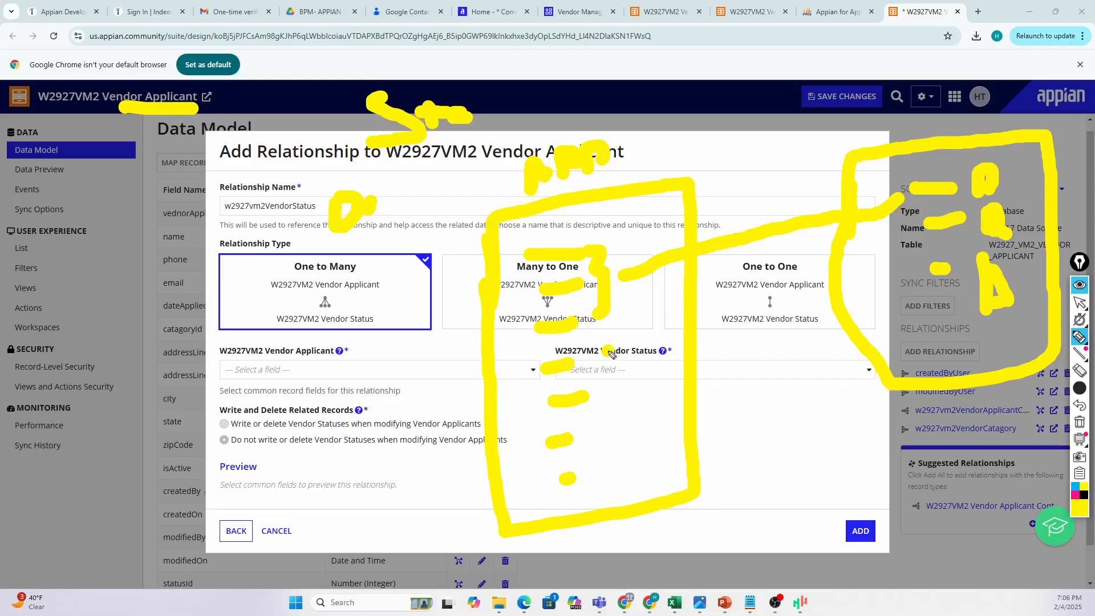
pyautogui.moveTo(613, 351)
pyautogui.mouseDown()
pyautogui.moveTo(623, 399)
pyautogui.moveTo(733, 335)
pyautogui.moveTo(917, 276)
pyautogui.mouseUp()
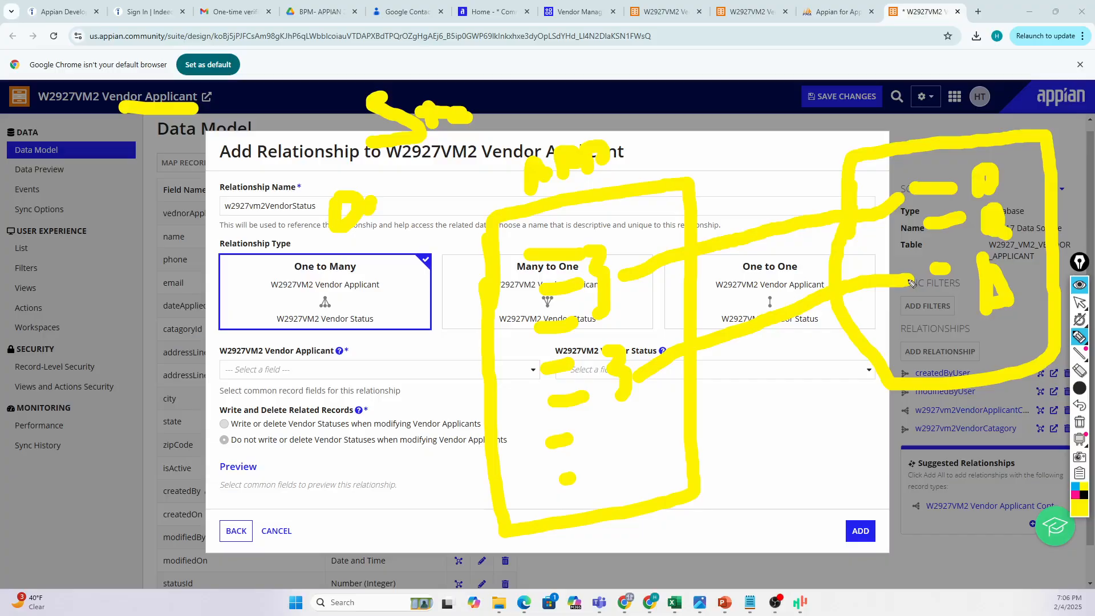
pyautogui.moveTo(619, 428)
pyautogui.mouseDown()
pyautogui.moveTo(606, 472)
pyautogui.moveTo(619, 551)
pyautogui.mouseUp()
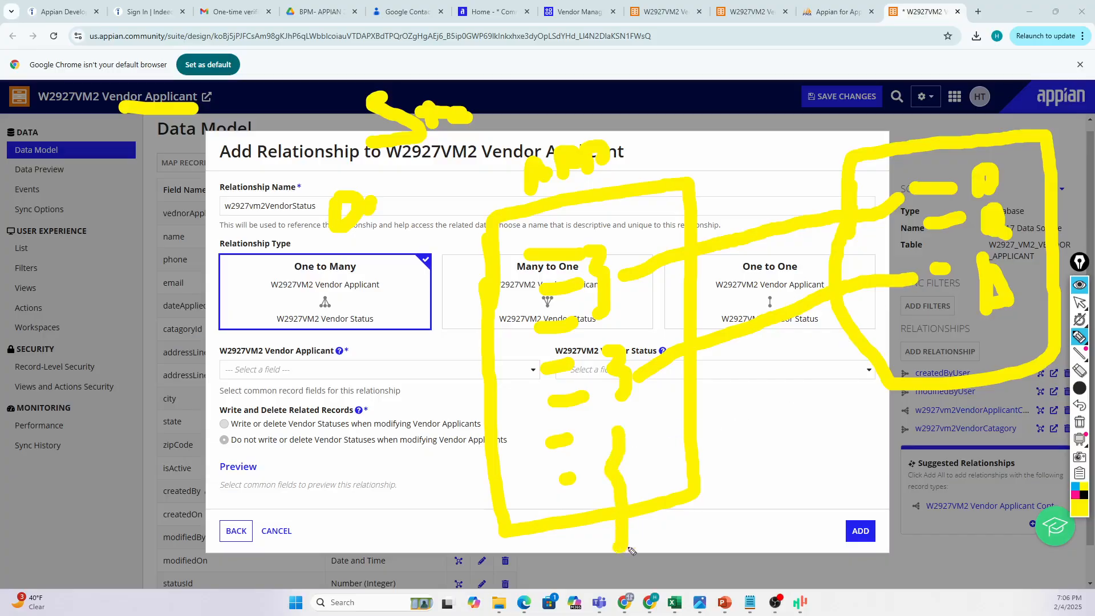
pyautogui.moveTo(639, 486)
pyautogui.mouseDown()
pyautogui.moveTo(855, 338)
pyautogui.moveTo(922, 317)
pyautogui.mouseUp()
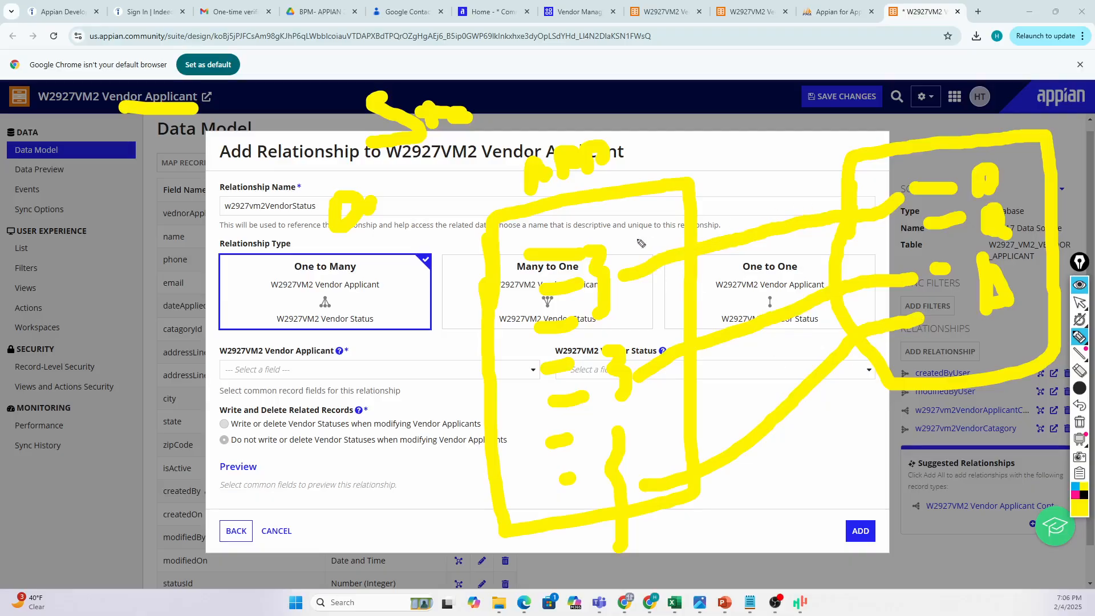
pyautogui.moveTo(558, 234)
pyautogui.mouseDown()
pyautogui.moveTo(516, 291)
pyautogui.moveTo(603, 288)
pyautogui.moveTo(606, 274)
pyautogui.moveTo(911, 201)
pyautogui.mouseUp()
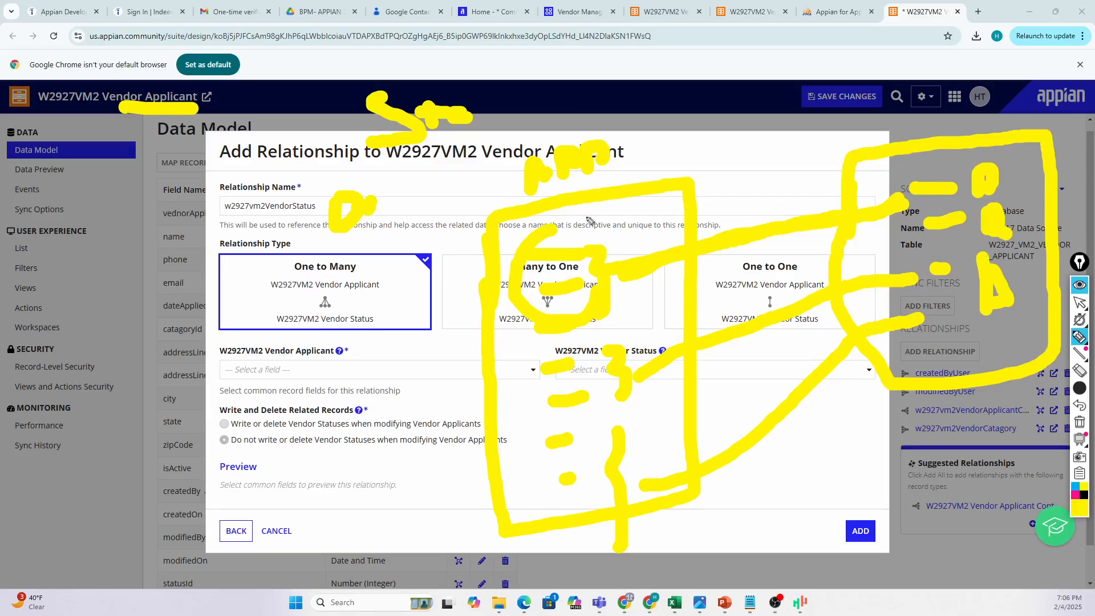
pyautogui.click(565, 183)
pyautogui.moveTo(680, 162)
pyautogui.mouseDown()
pyautogui.moveTo(683, 143)
pyautogui.moveTo(741, 151)
pyautogui.moveTo(811, 140)
pyautogui.mouseUp()
pyautogui.moveTo(795, 130); pyautogui.dragTo(794, 163)
# Undo the last four annotation strokes, removing the Source panel marks.
pyautogui.hotkey('ctrl', 'z')
pyautogui.hotkey('ctrl', 'z')
pyautogui.hotkey('ctrl', 'z')
pyautogui.hotkey('ctrl', 'z')
pyautogui.hotkey('ctrl', 'z')
pyautogui.hotkey('ctrl', 'z')
pyautogui.hotkey('ctrl', 'z')
pyautogui.hotkey('ctrl', 'z')
pyautogui.hotkey('ctrl', 'z')
pyautogui.hotkey('ctrl', 'z')
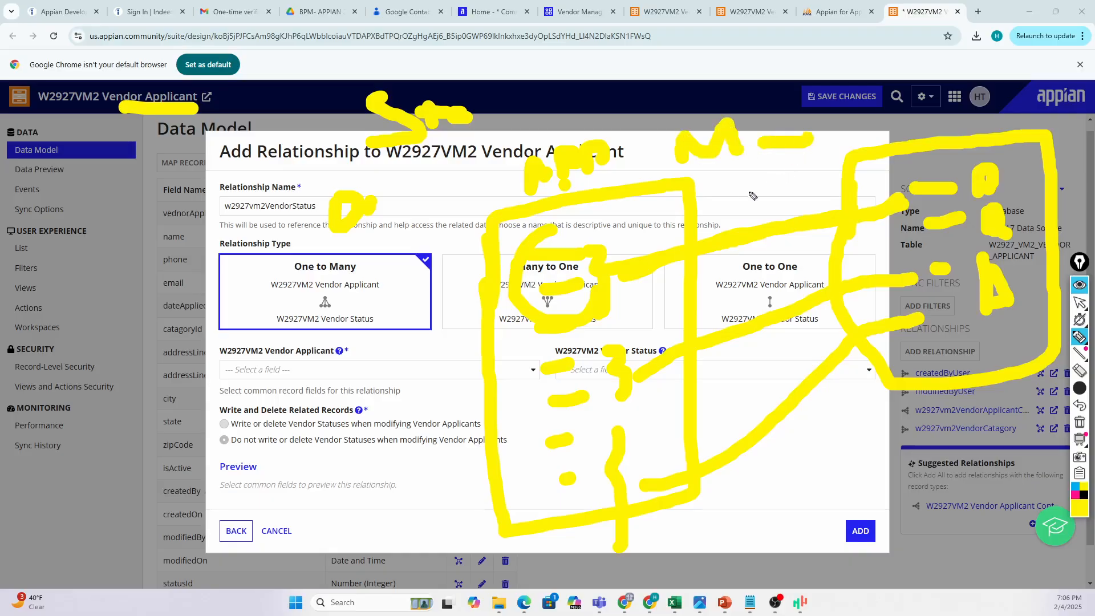
pyautogui.hotkey('ctrl', 'z')
pyautogui.hotkey('ctrl', 'z')
pyautogui.hotkey('ctrl', 'z')
pyautogui.hotkey('ctrl', 'z')
pyautogui.hotkey('ctrl', 'z')
pyautogui.hotkey('ctrl', 'z')
pyautogui.hotkey('ctrl', 'z')
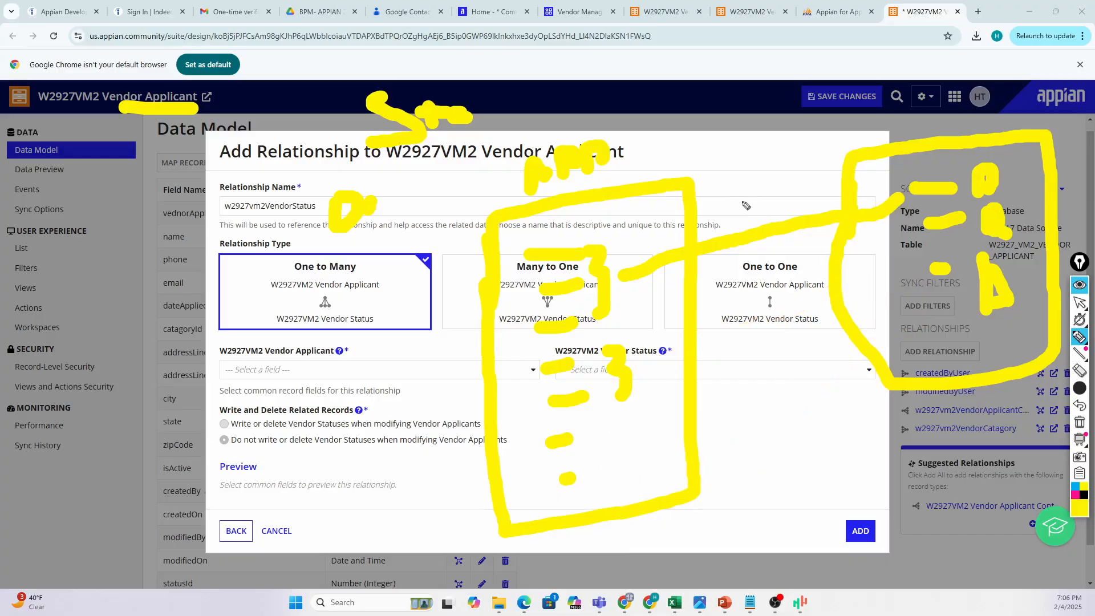
pyautogui.hotkey('ctrl', 'z')
pyautogui.hotkey('ctrl', 'z')
pyautogui.hotkey('ctrl', 'z')
pyautogui.hotkey('ctrl', 'z')
pyautogui.hotkey('ctrl', 'z')
pyautogui.hotkey('ctrl', 'z')
pyautogui.hotkey('ctrl', 'z')
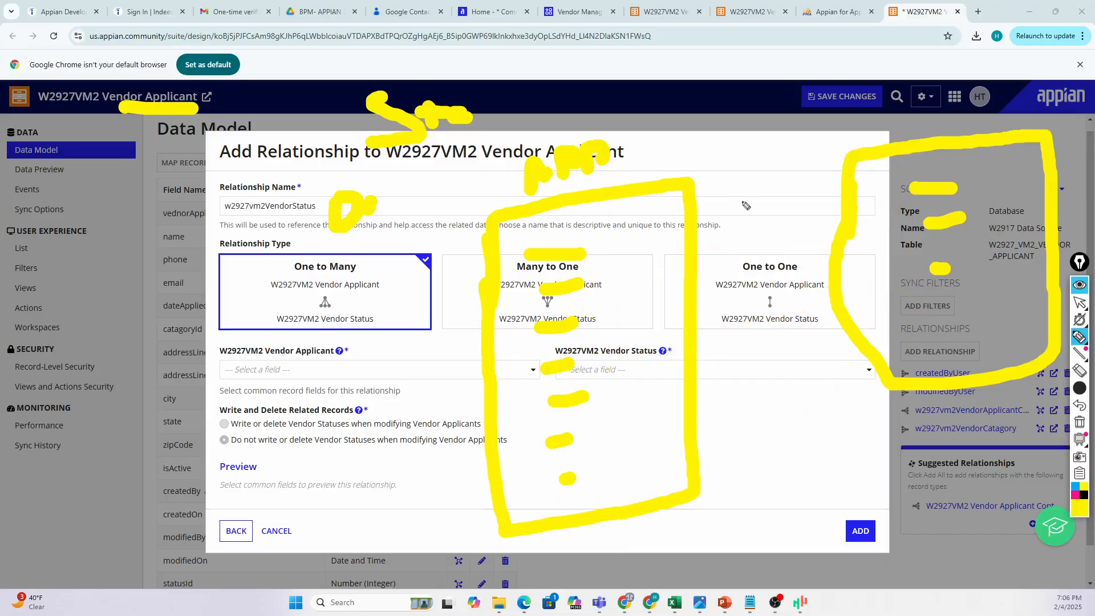
pyautogui.hotkey('ctrl', 'z')
pyautogui.hotkey('ctrl', 'z')
pyautogui.hotkey('ctrl', 'z')
pyautogui.hotkey('ctrl', 'z')
pyautogui.hotkey('ctrl', 'z')
pyautogui.hotkey('ctrl', 'z')
pyautogui.hotkey('ctrl', 'z')
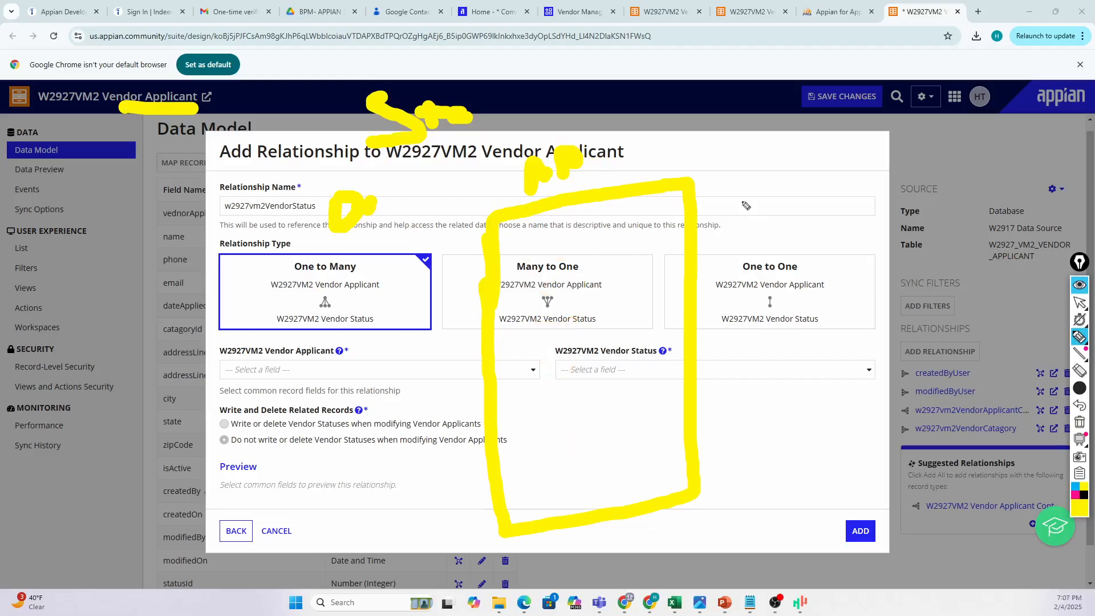
# Erase the remaining yellow ink over the dialog title, name field and Many to One box.
pyautogui.click(1079, 370)
pyautogui.click(645, 191)
pyautogui.moveTo(646, 191)
pyautogui.mouseDown()
pyautogui.moveTo(564, 168)
pyautogui.moveTo(530, 175)
pyautogui.moveTo(442, 121)
pyautogui.moveTo(293, 122)
pyautogui.mouseUp()
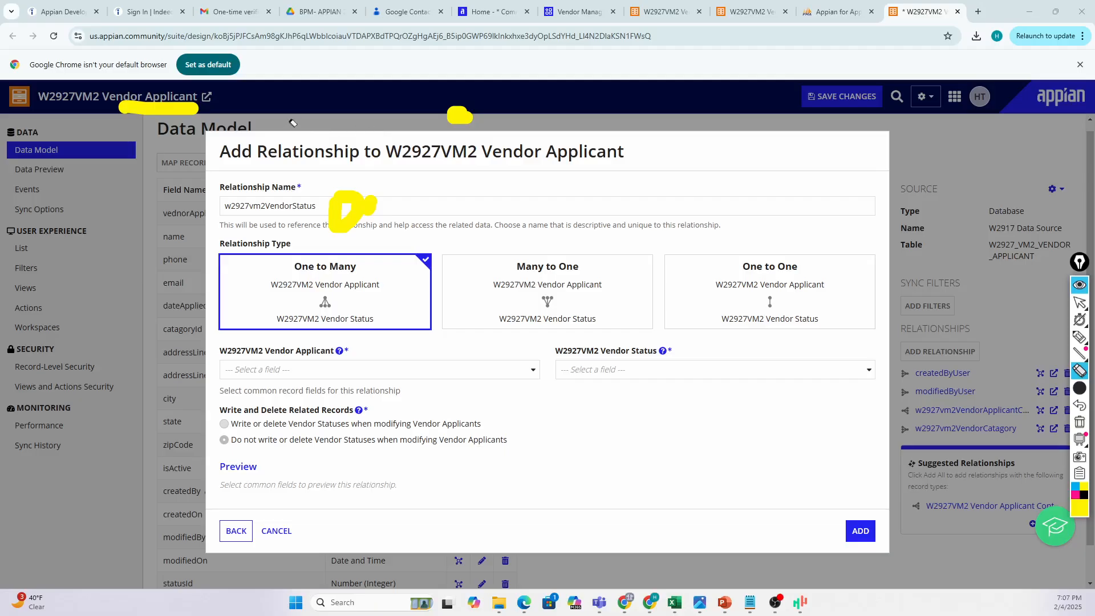
pyautogui.moveTo(188, 114)
pyautogui.mouseDown()
pyautogui.moveTo(364, 210)
pyautogui.moveTo(439, 132)
pyautogui.moveTo(533, 151)
pyautogui.mouseUp()
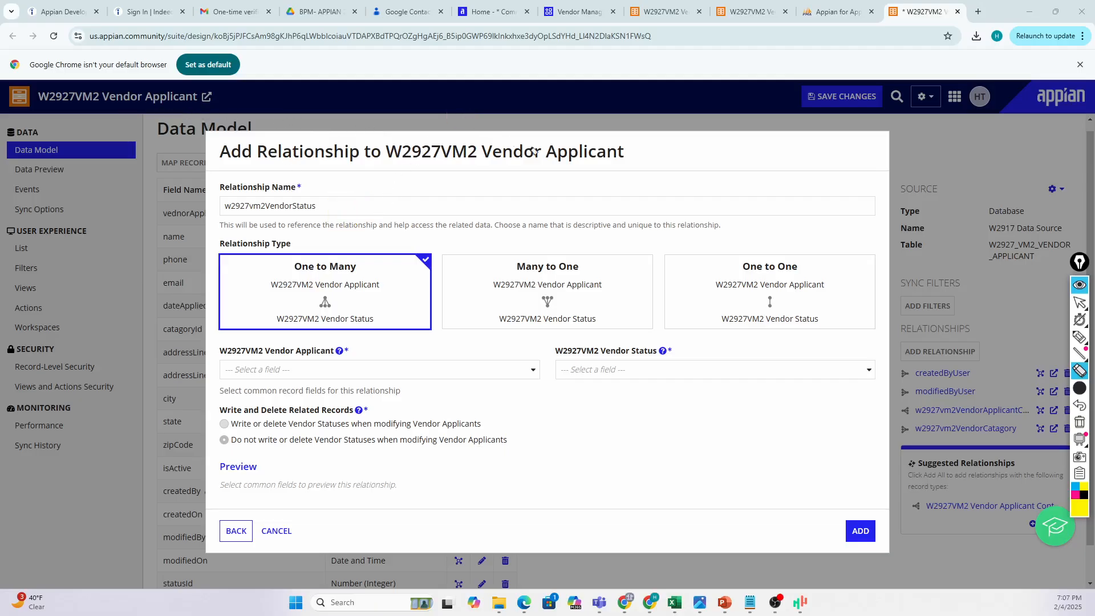
# Make the relationship Many to One, joining statusId to vendorStatusId, and load the preview.
pyautogui.click(1080, 303)
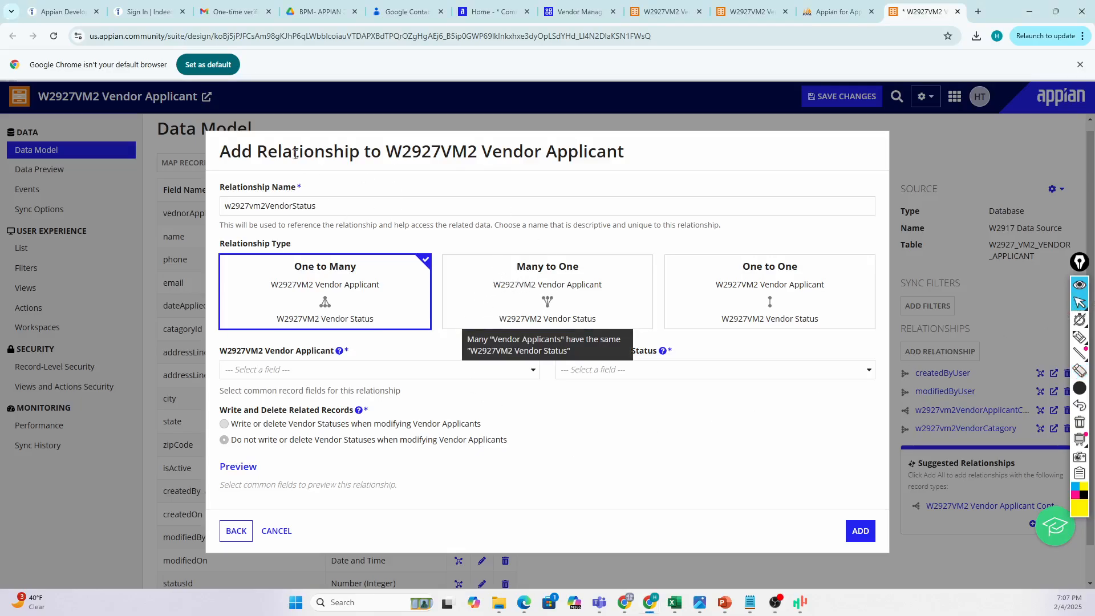
pyautogui.click(477, 316)
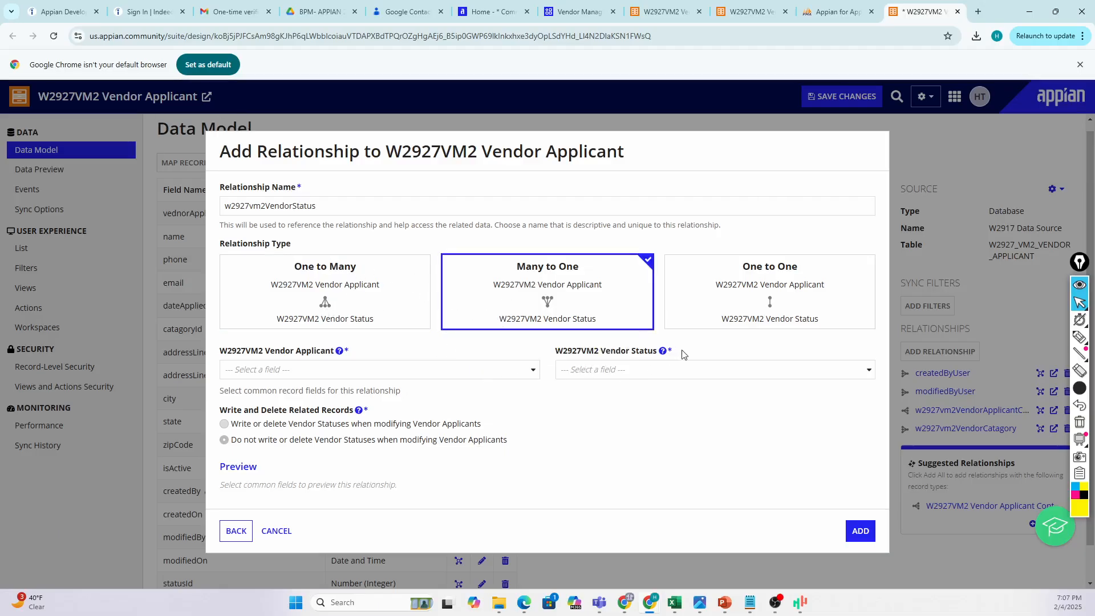
pyautogui.click(398, 370)
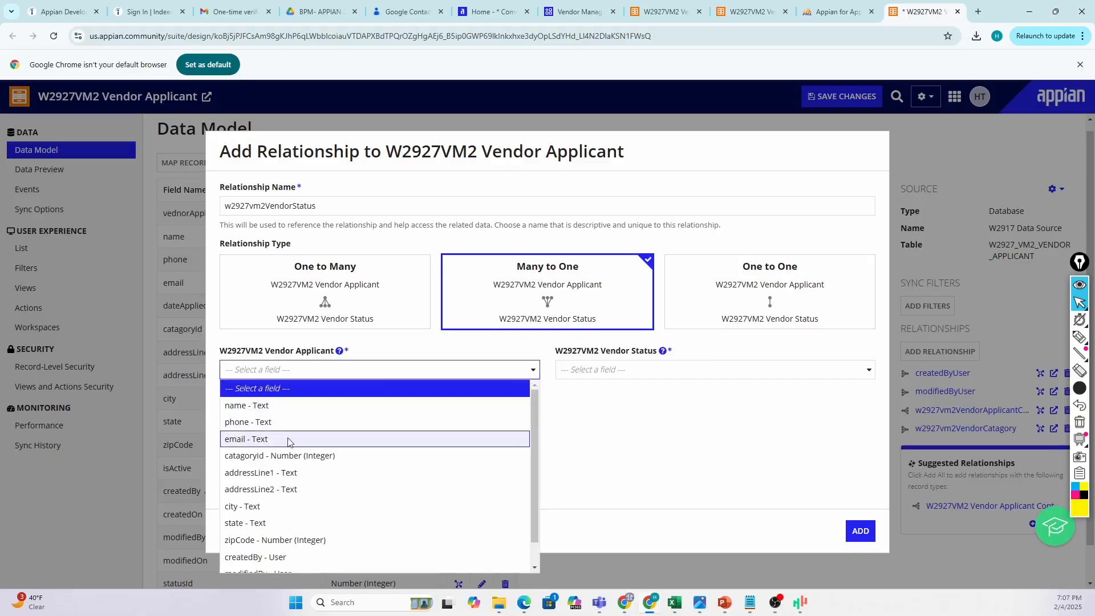
pyautogui.scroll(-1, 260, 550)
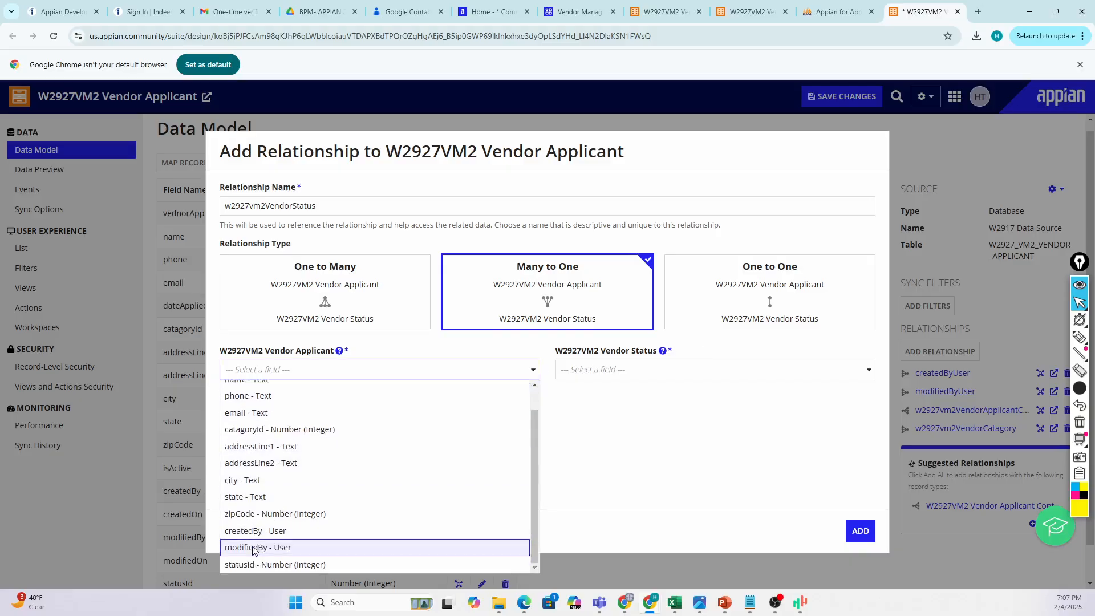
pyautogui.click(270, 564)
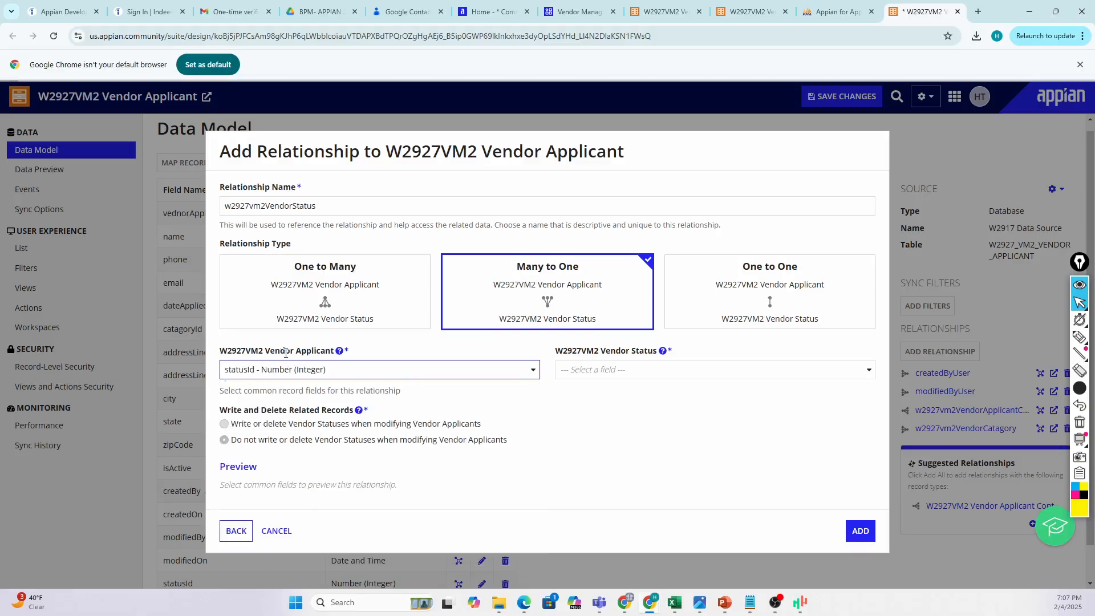
pyautogui.click(576, 370)
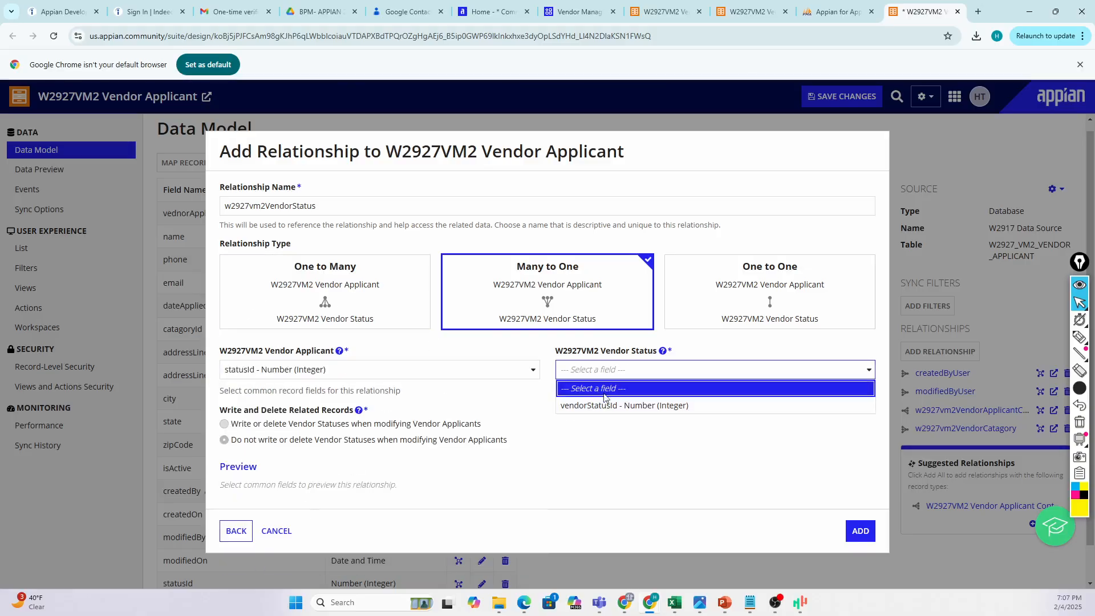
pyautogui.click(583, 407)
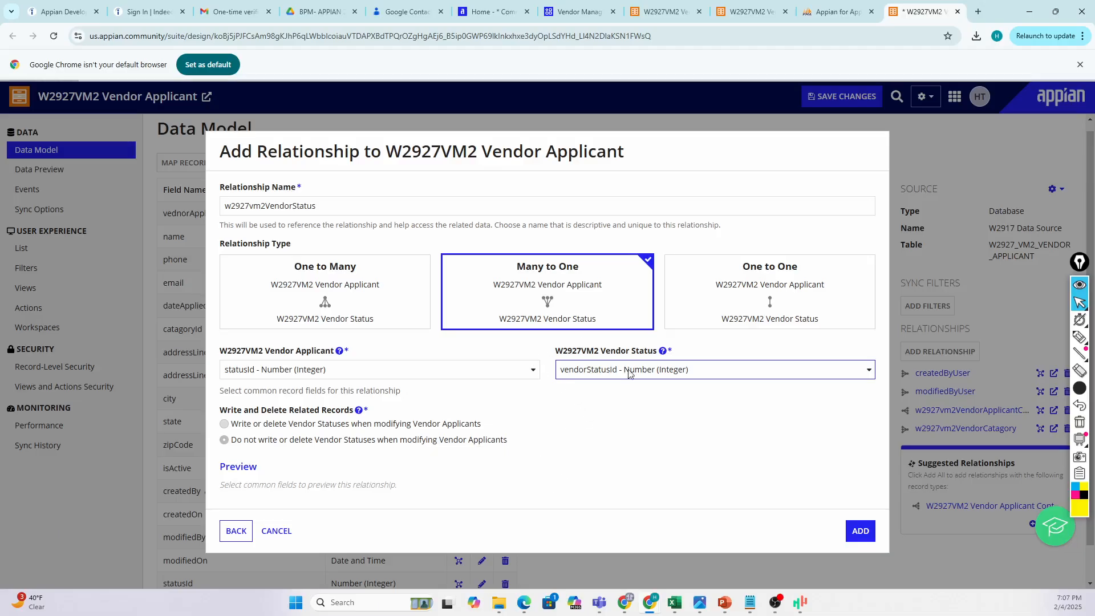
pyautogui.click(849, 532)
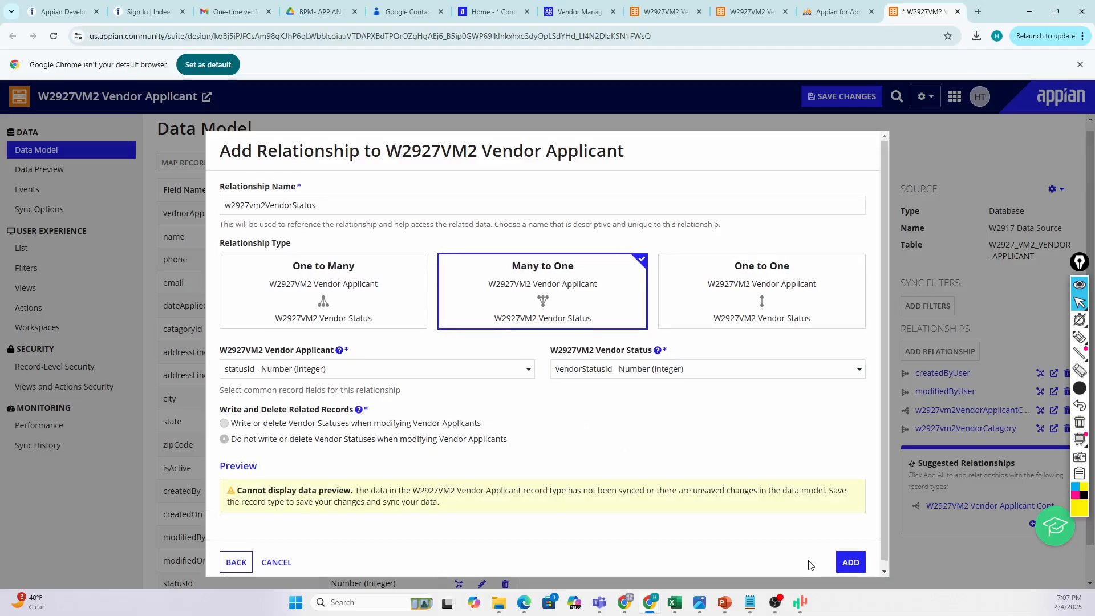
pyautogui.scroll(-1, 805, 556)
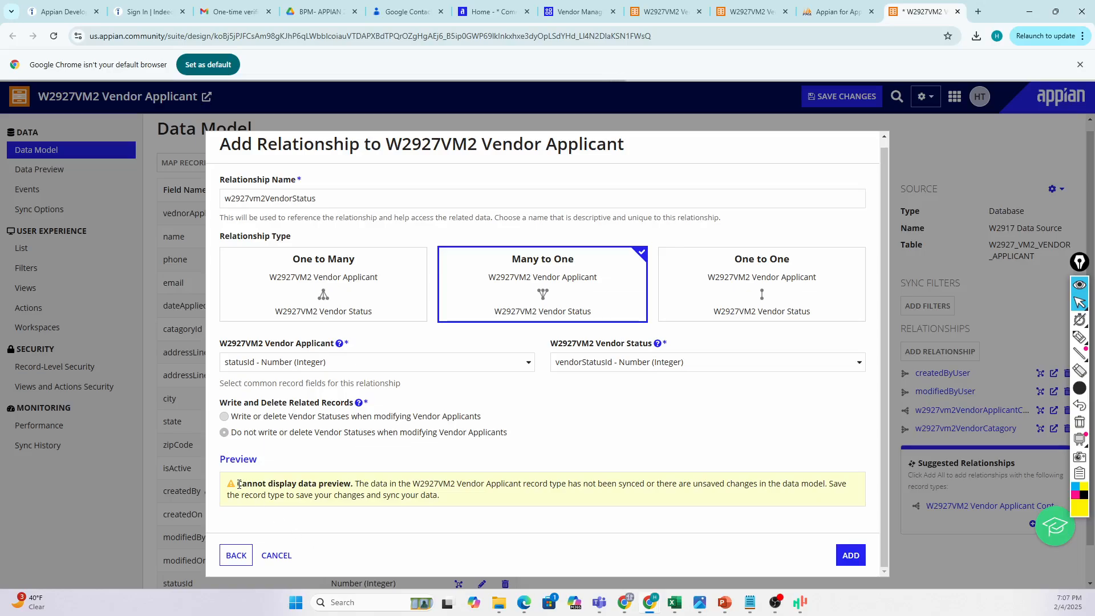
# Highlight the preview warning in the Add Relationship dialog.
pyautogui.moveTo(237, 482); pyautogui.dragTo(469, 503)
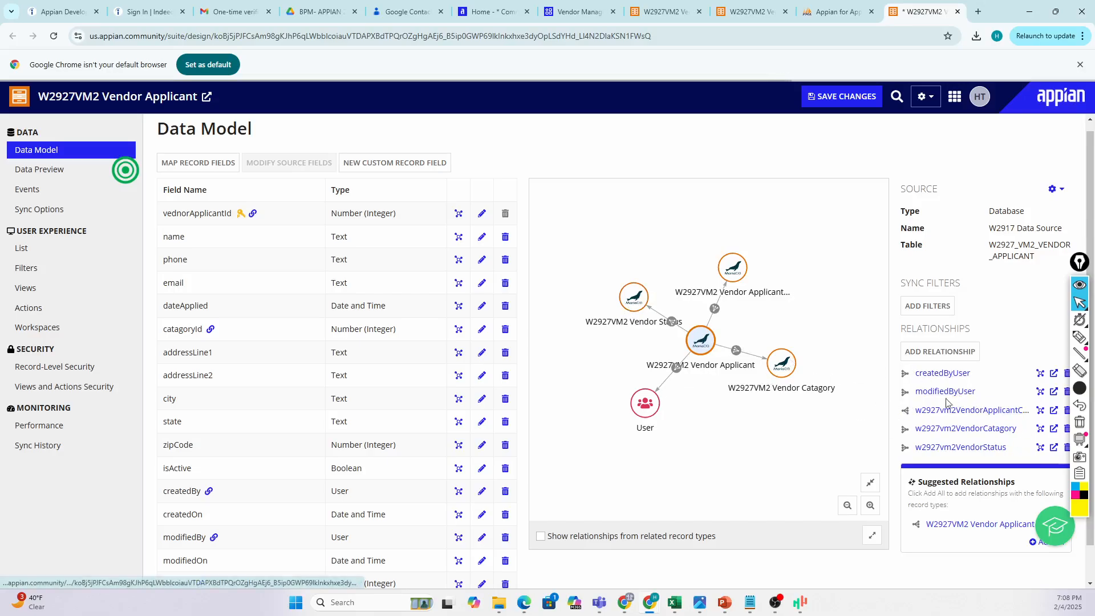
# Save the Vendor Applicant record type with Ctrl+S to start its sync.
pyautogui.moveTo(1079, 260)
pyautogui.mouseDown()
pyautogui.moveTo(1078, 80)
pyautogui.moveTo(1063, 59)
pyautogui.mouseUp()
pyautogui.hotkey('ctrl', 's')
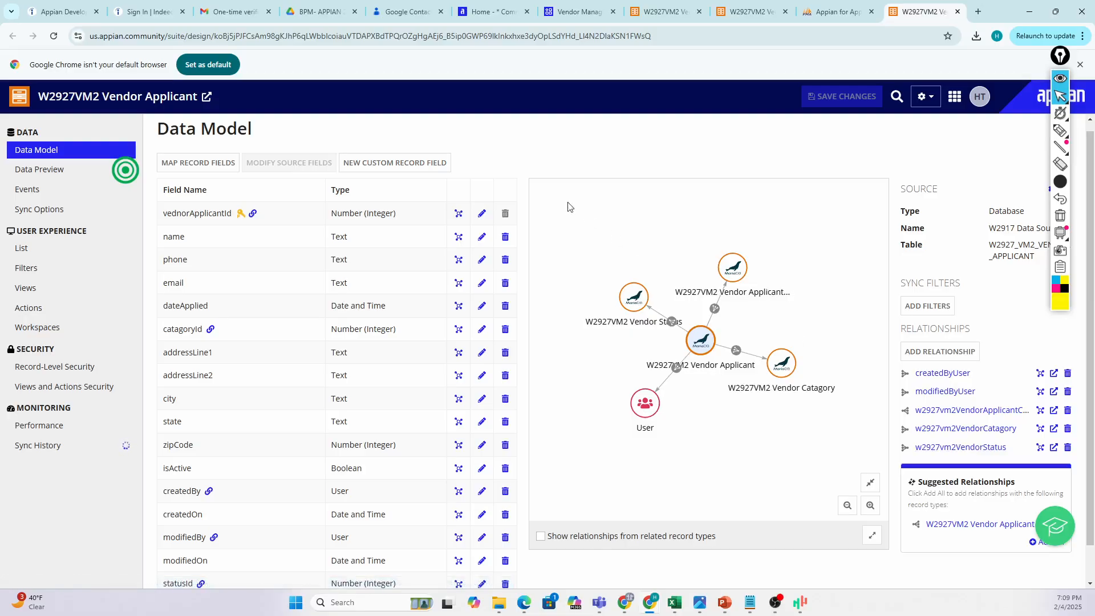
pyautogui.scroll(1, 682, 303)
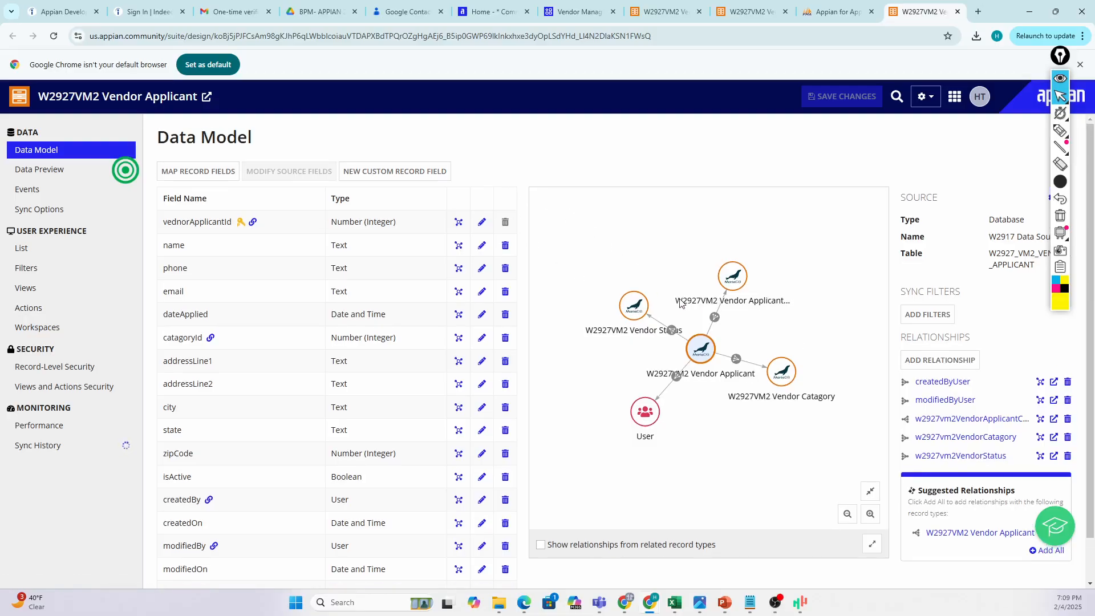
# Reopen w2927vm2VendorStatus, try One to Many, highlight the uniqueness error, then revert to Many to One.
pyautogui.click(951, 457)
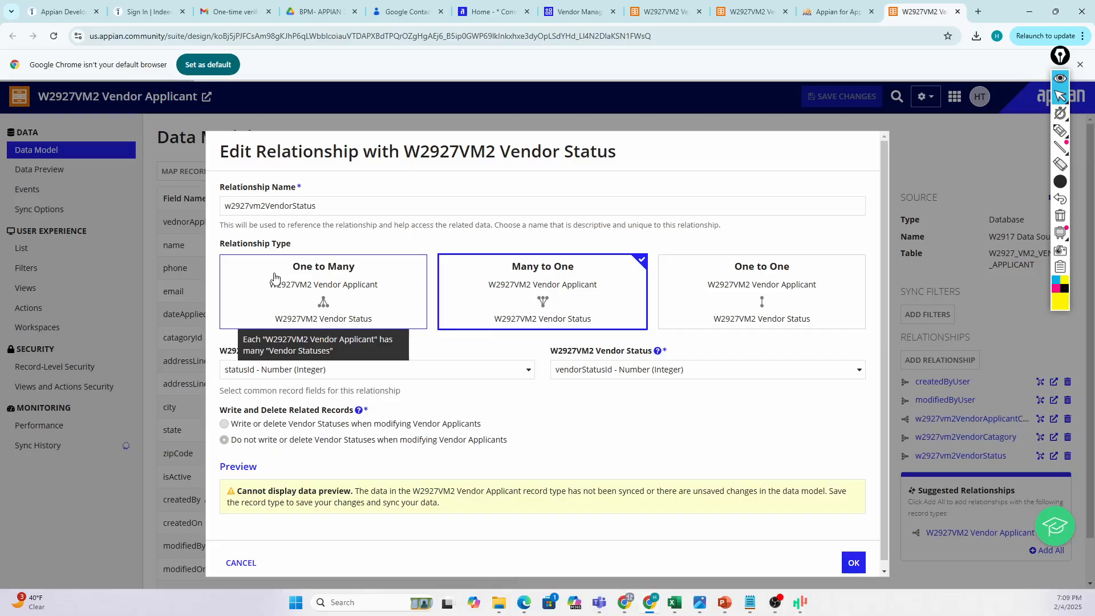
pyautogui.click(274, 278)
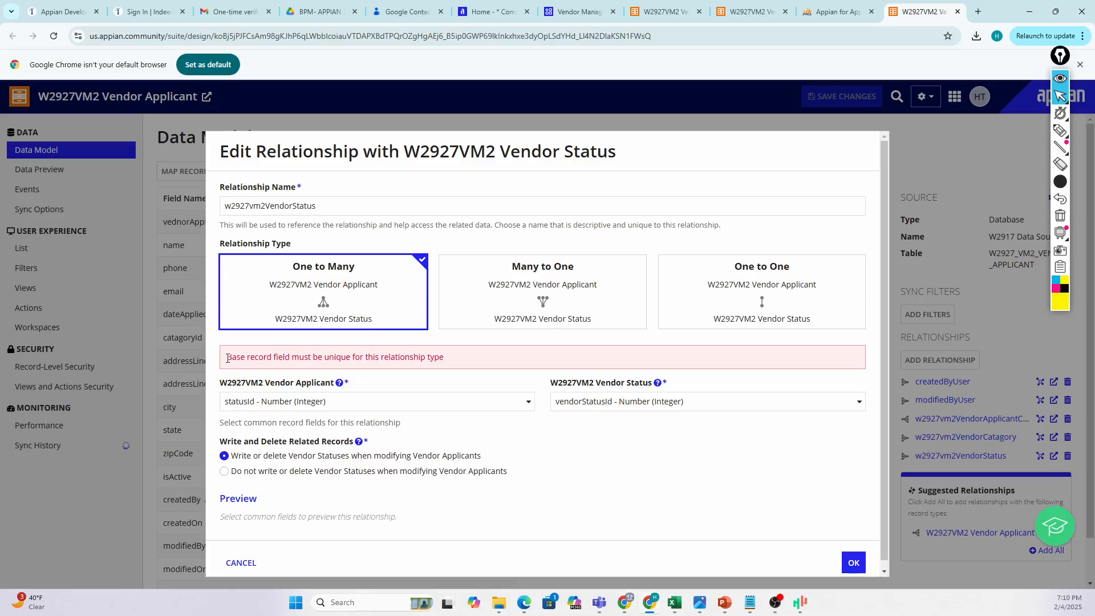
pyautogui.moveTo(228, 358); pyautogui.dragTo(336, 359)
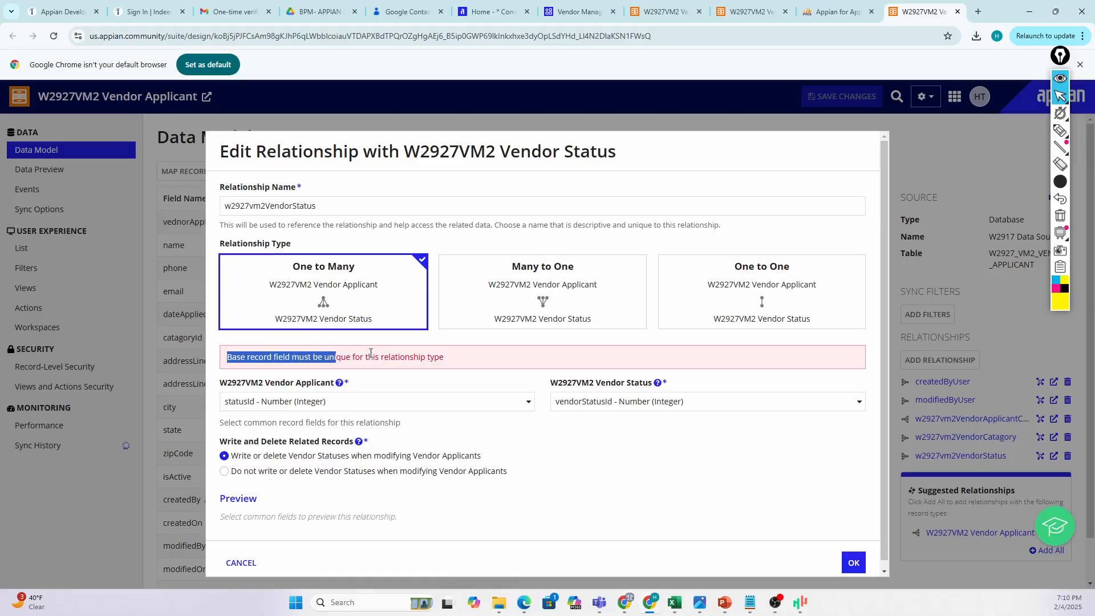
pyautogui.click(514, 291)
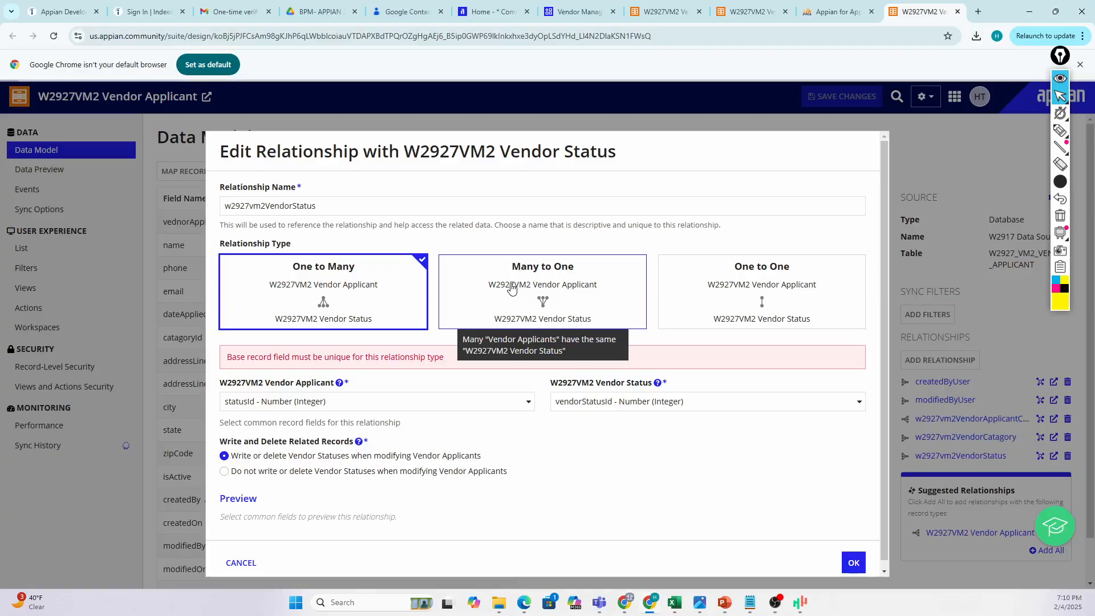
pyautogui.click(512, 288)
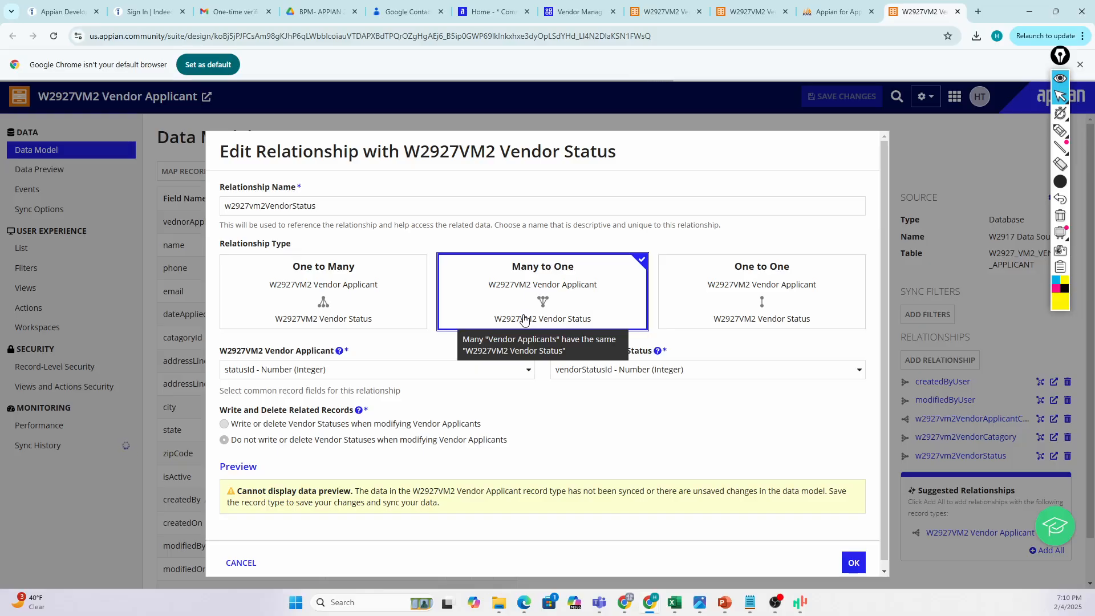
# Close the relationship editor and bring up the HAZ Appian Training deck at slide 17, Data Objects.
pyautogui.press('Escape')
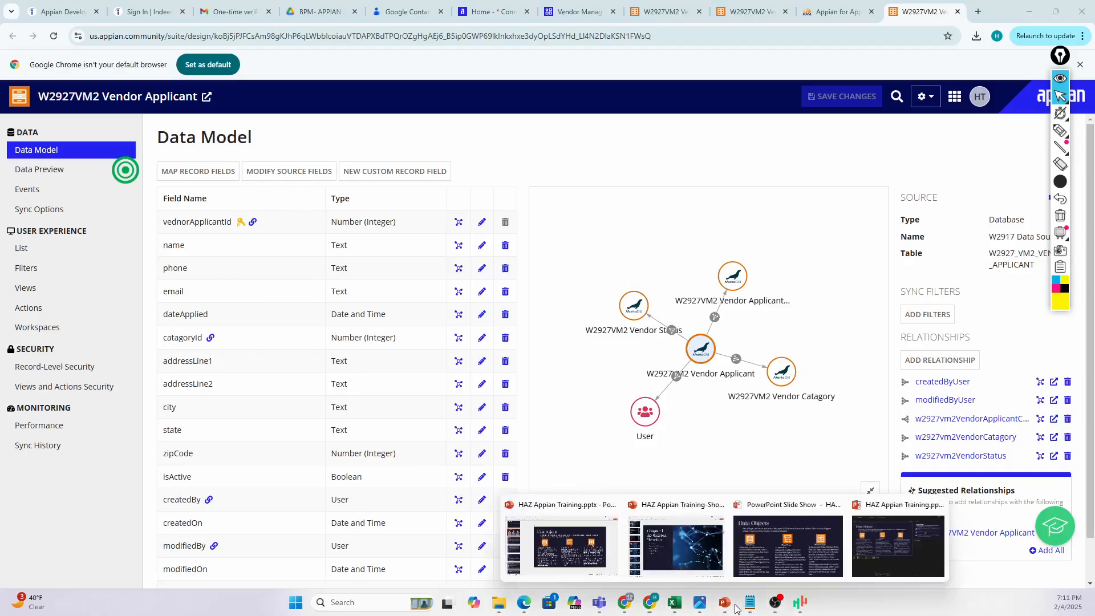
pyautogui.moveTo(726, 603)
pyautogui.click(567, 562)
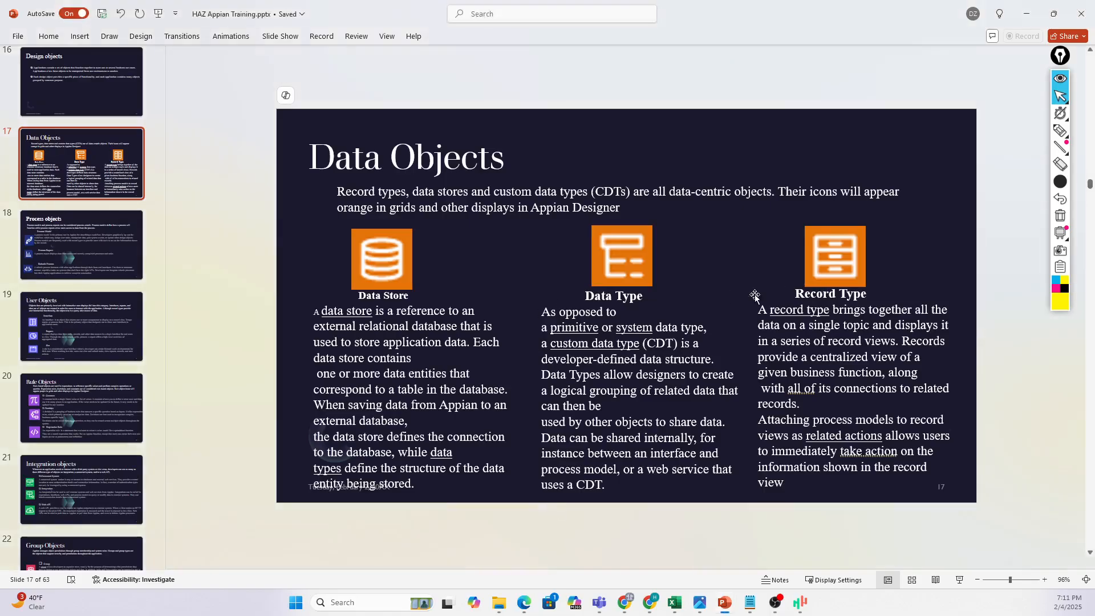
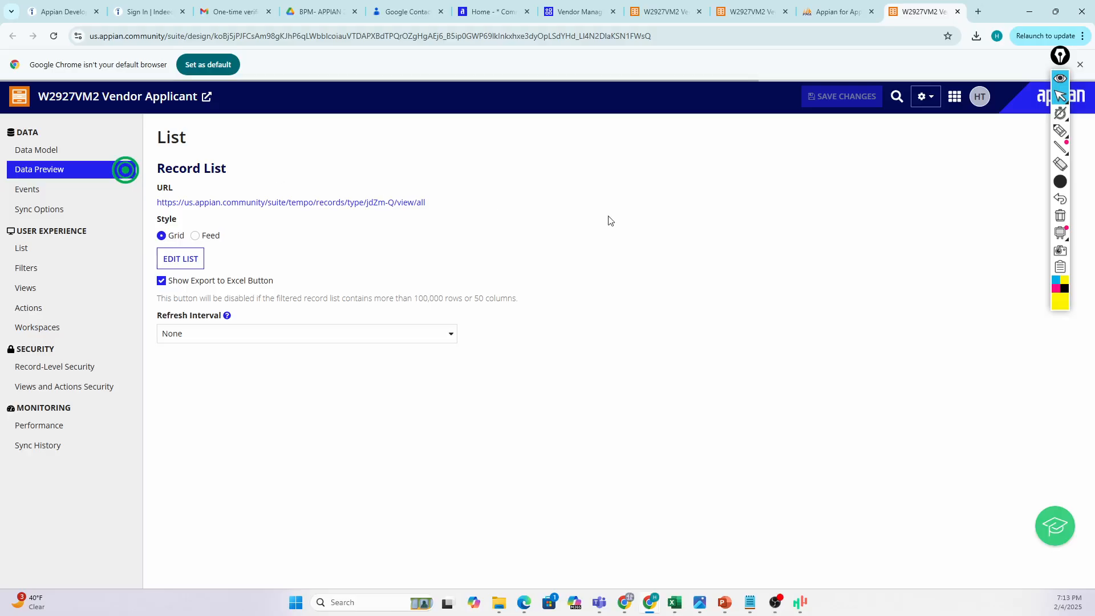
# Open the Vendor Applicant record list link in a new background tab.
pyautogui.rightClick(290, 206)
pyautogui.click(325, 217)
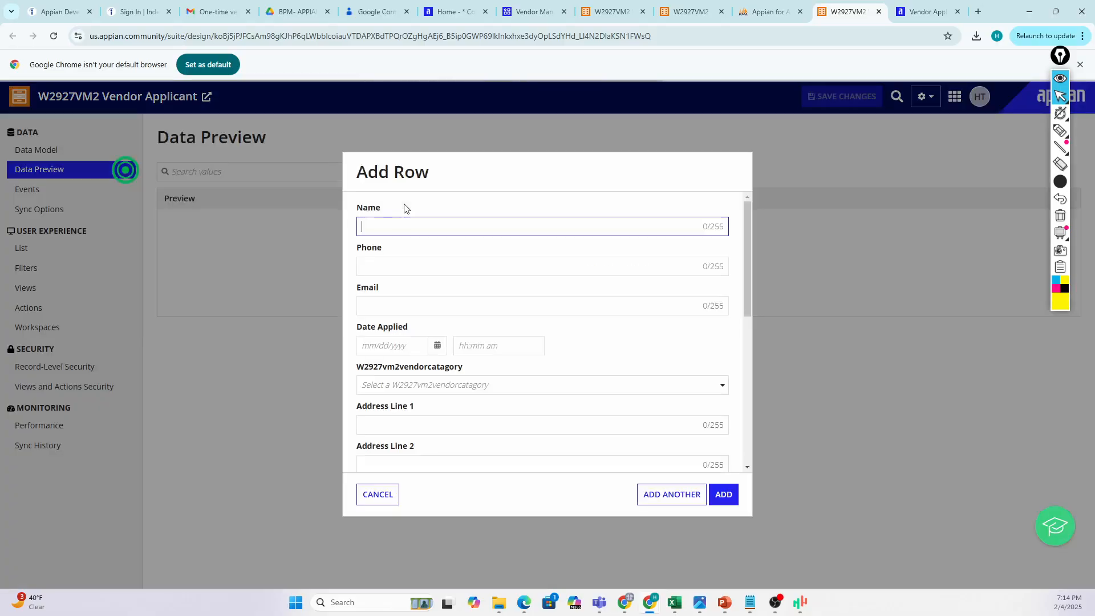
# Enter Best Buy as the name, plus a phone number and a test e-mail address.
pyautogui.scroll(-6, 406, 252)
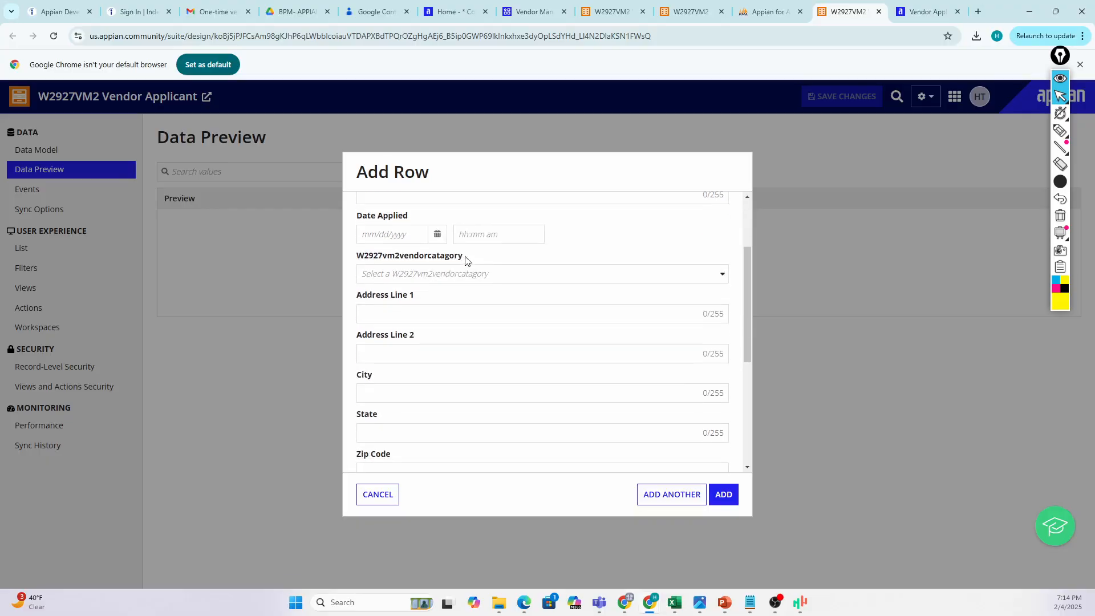
pyautogui.scroll(6, 502, 295)
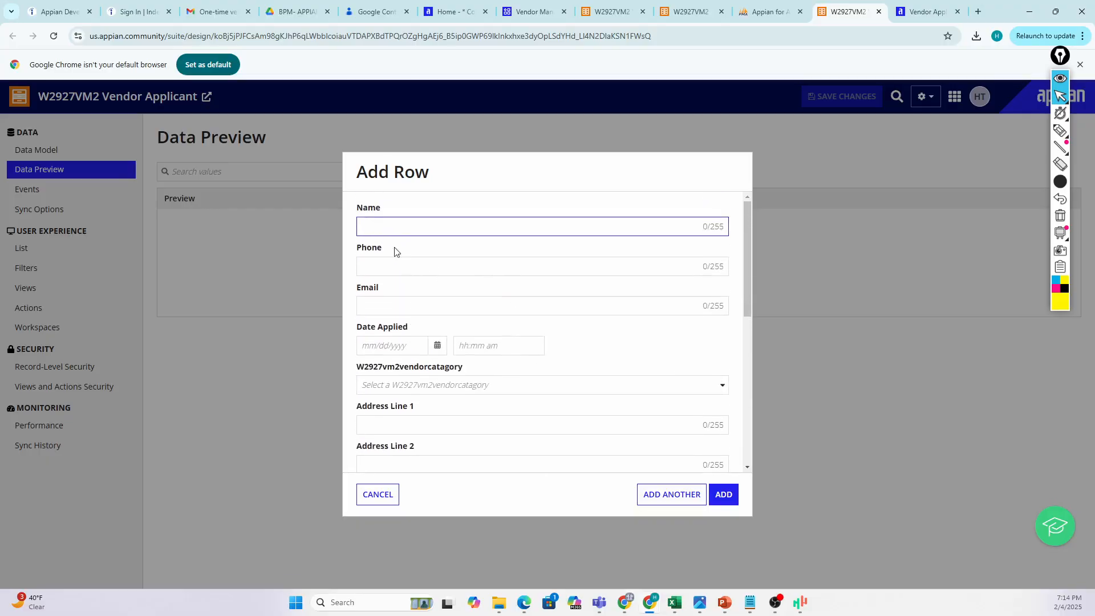
pyautogui.write('Best Buy')
pyautogui.click(384, 266)
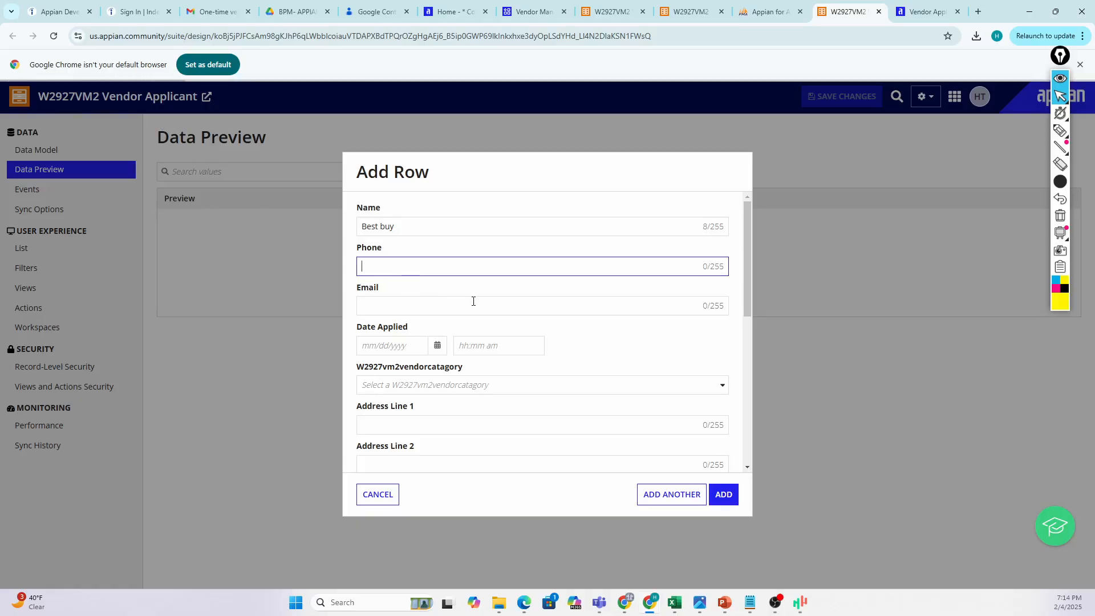
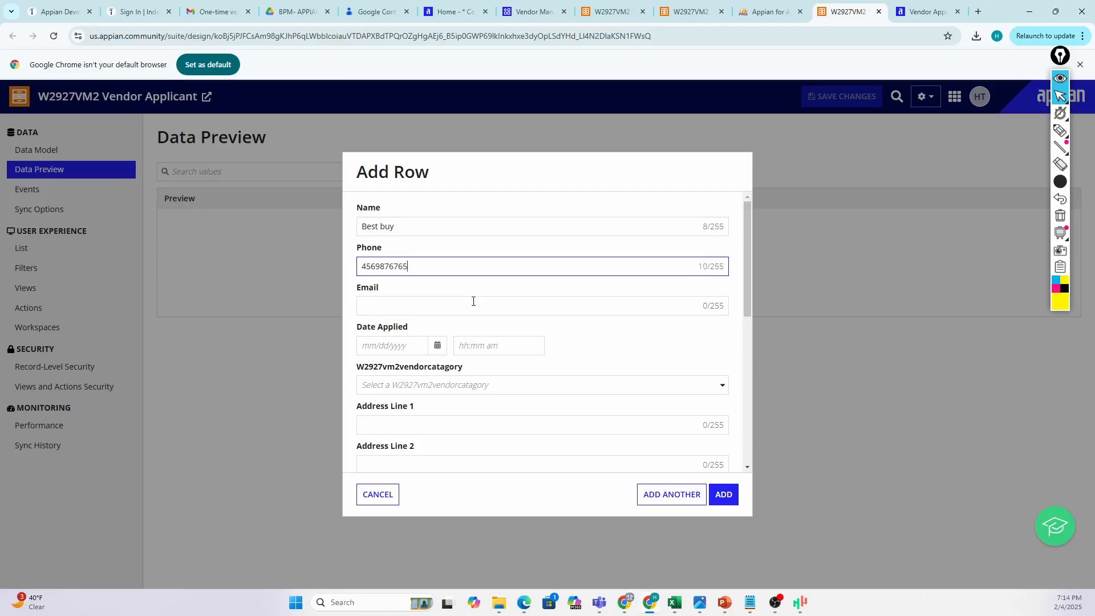
pyautogui.click(443, 306)
pyautogui.write('test@test')
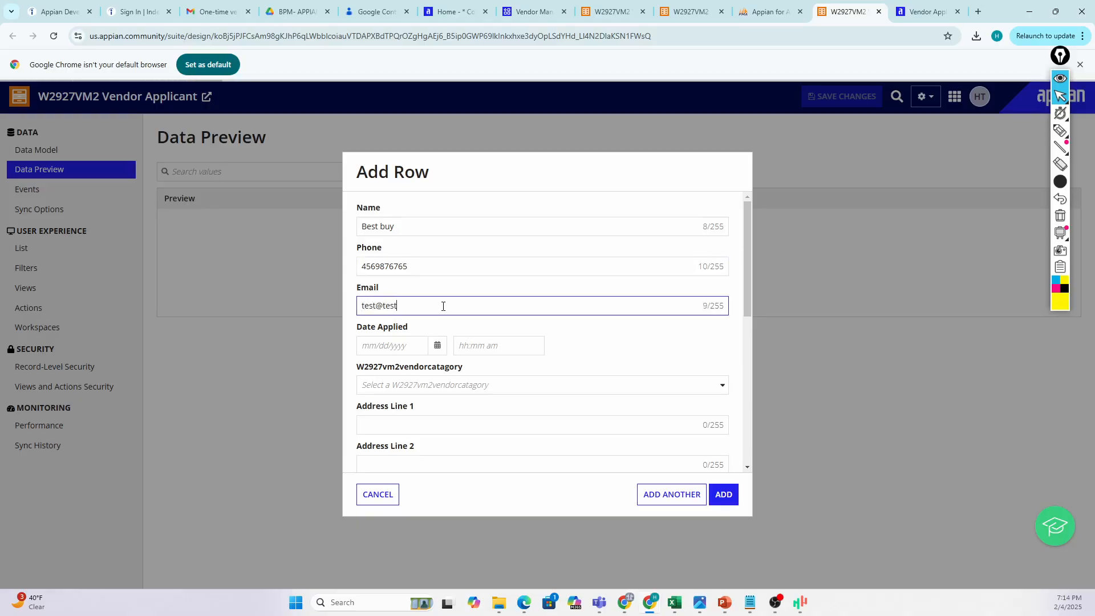
pyautogui.write('.com')
# Set Date Applied to 02/05/2025 1:00 AM, leaving vendor category unchosen.
pyautogui.click(437, 345)
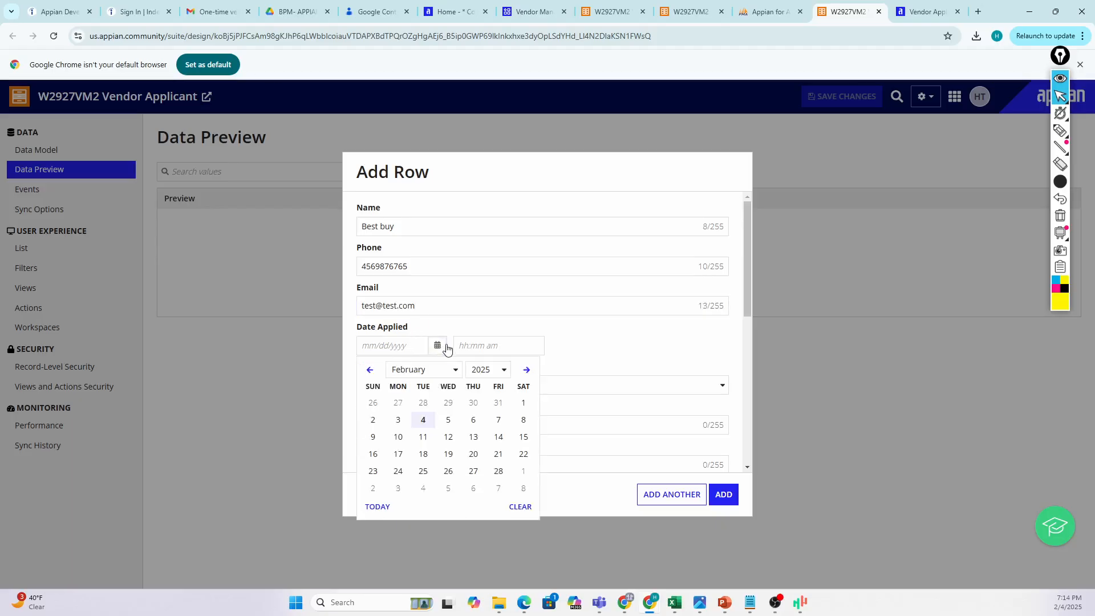
pyautogui.click(453, 421)
pyautogui.click(490, 345)
pyautogui.click(478, 381)
pyautogui.scroll(-3, 488, 371)
pyautogui.scroll(2, 488, 371)
pyautogui.click(430, 330)
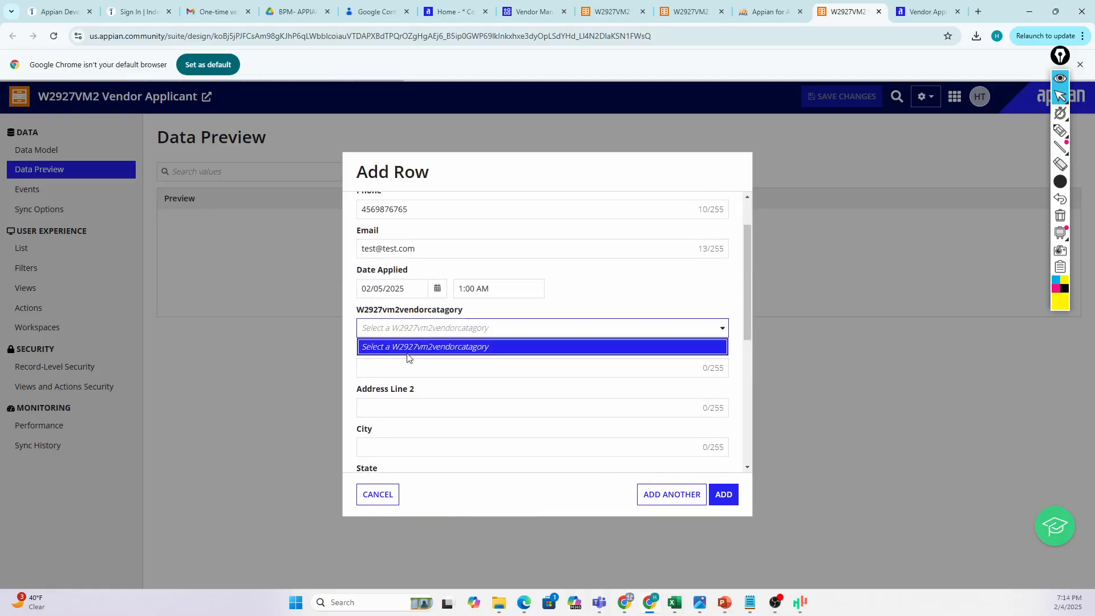
pyautogui.click(411, 349)
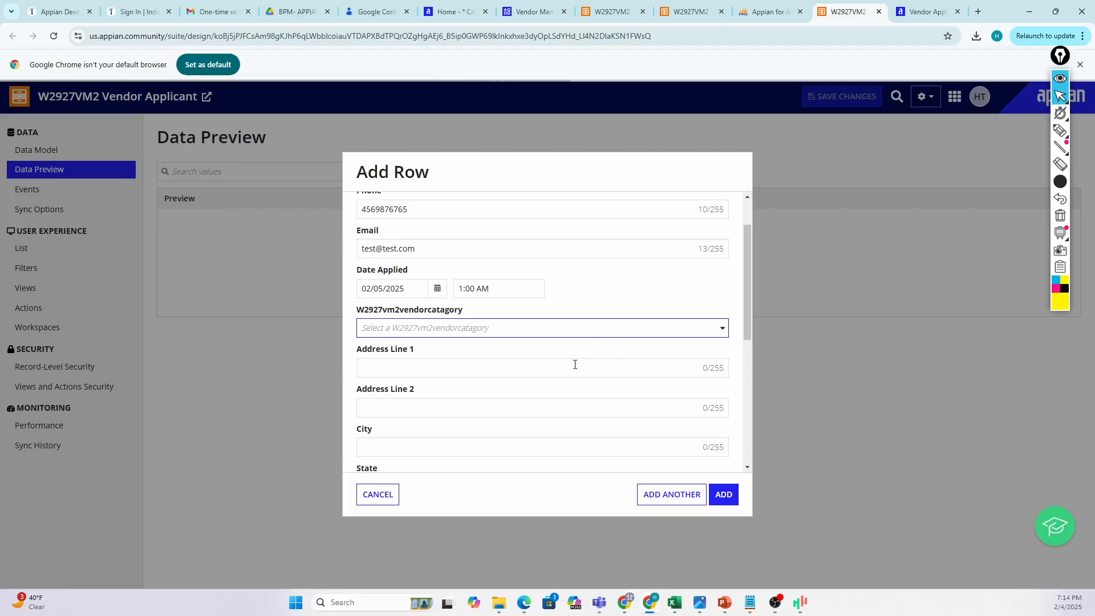
# Fill in both address lines, city, state and zip code with sample values.
pyautogui.scroll(-1, 498, 367)
pyautogui.click(400, 315)
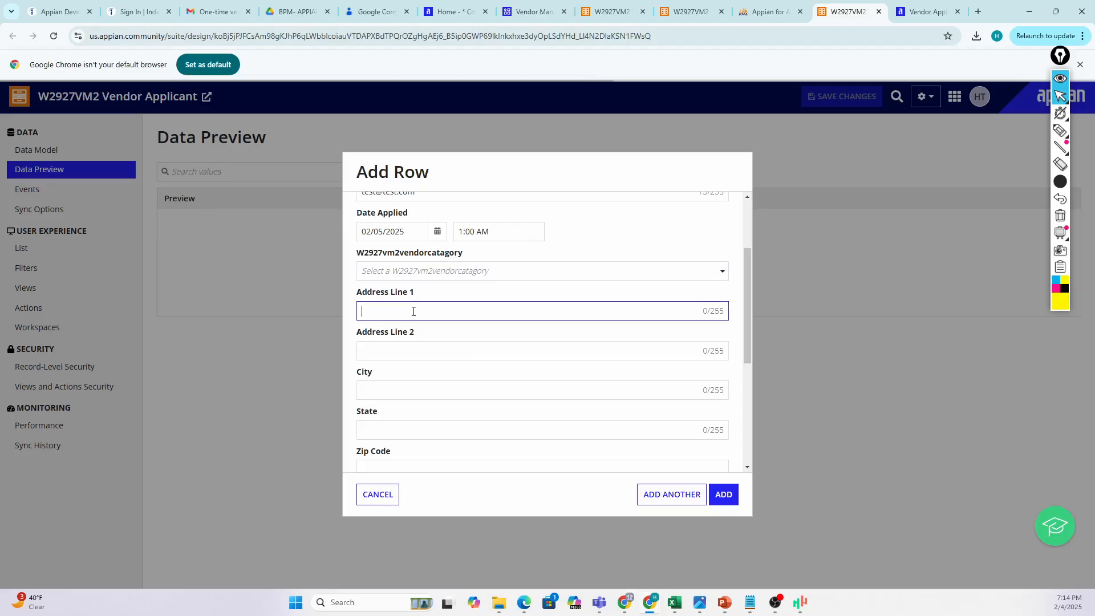
pyautogui.write('test Address')
pyautogui.click(416, 357)
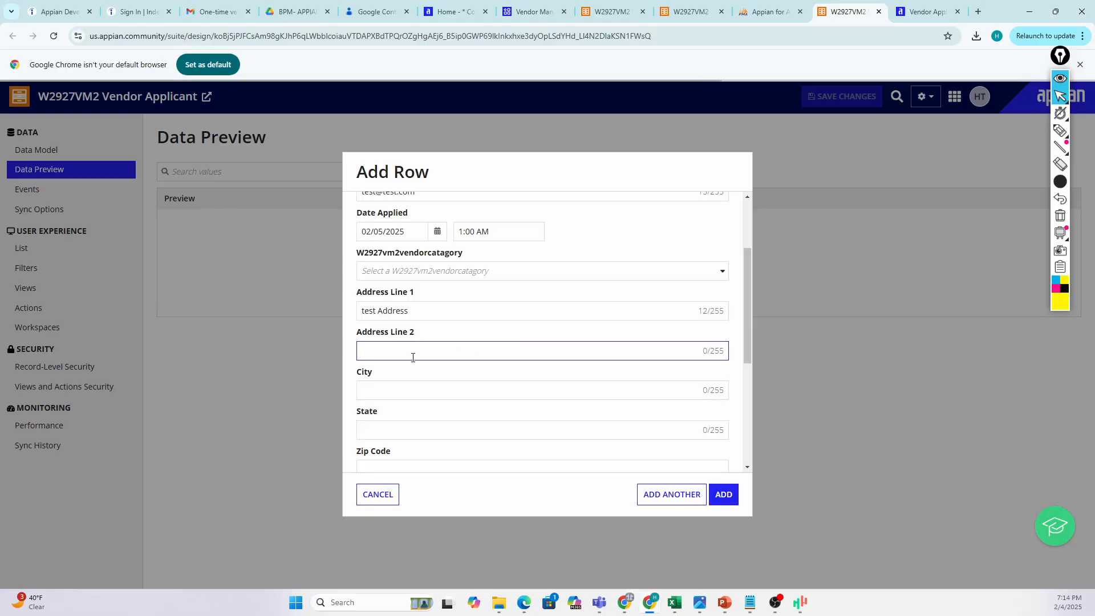
pyautogui.write('Test addreess 2')
pyautogui.click(384, 387)
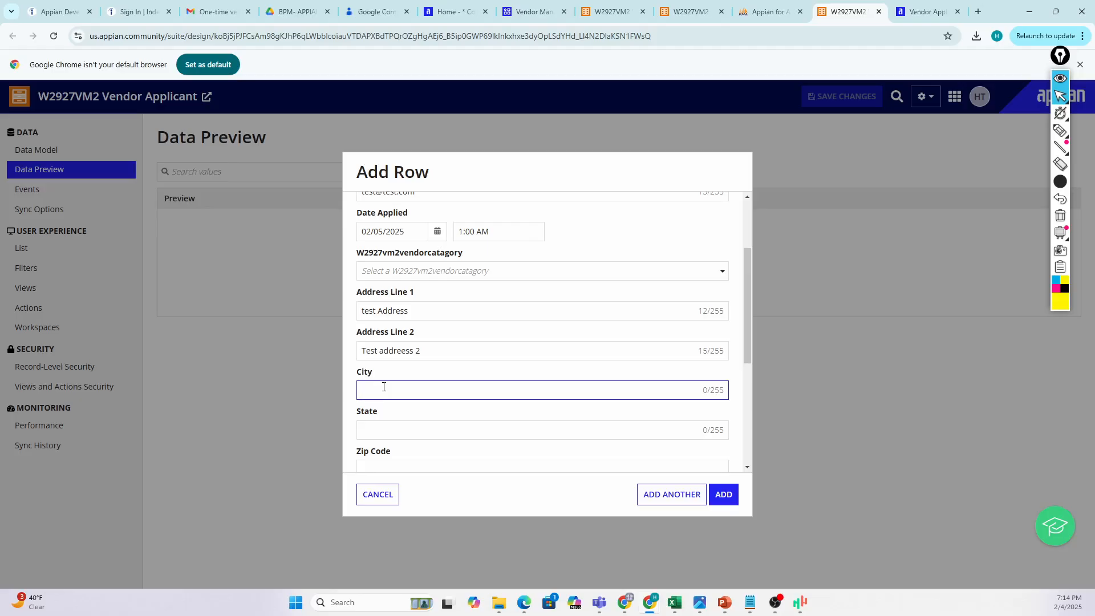
pyautogui.write('silver')
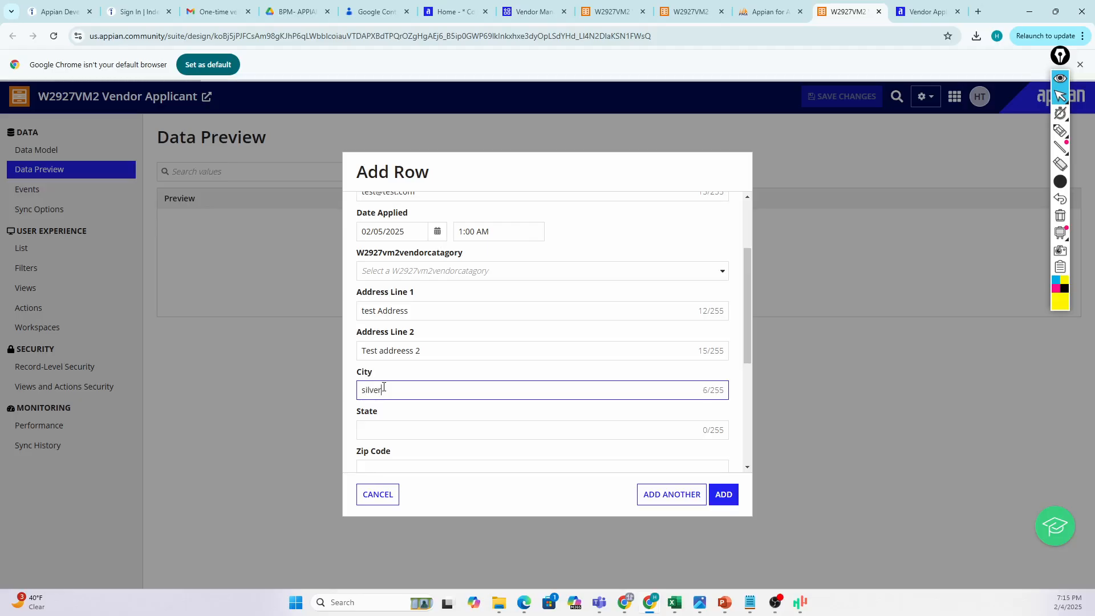
pyautogui.scroll(-2, 384, 386)
pyautogui.click(389, 312)
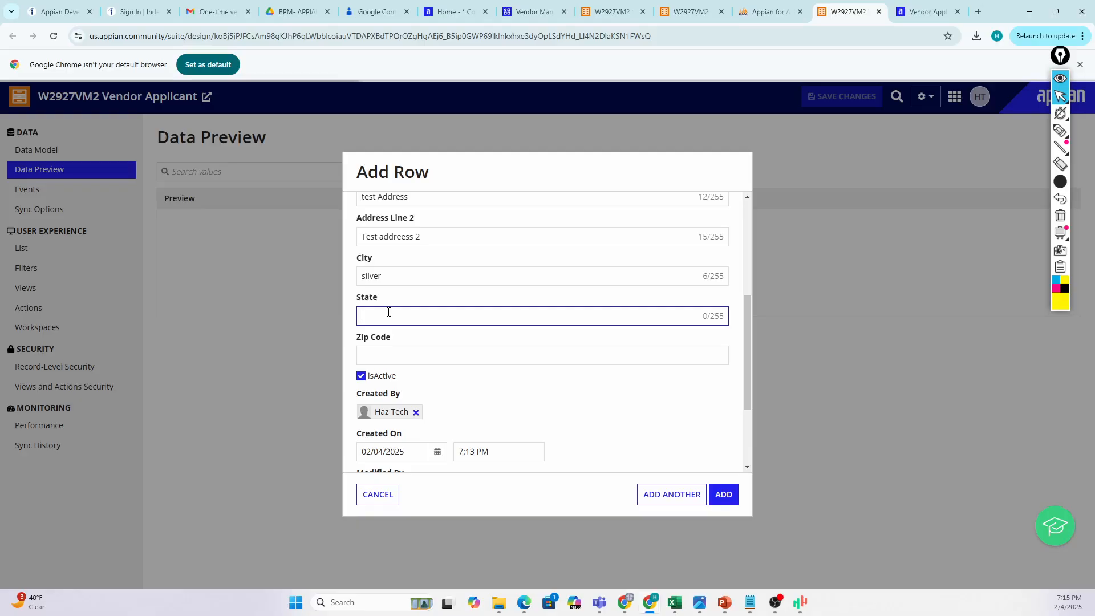
pyautogui.write('MD')
pyautogui.click(389, 353)
pyautogui.write('54542')
pyautogui.click(506, 398)
pyautogui.scroll(-2, 485, 371)
pyautogui.scroll(-1, 394, 272)
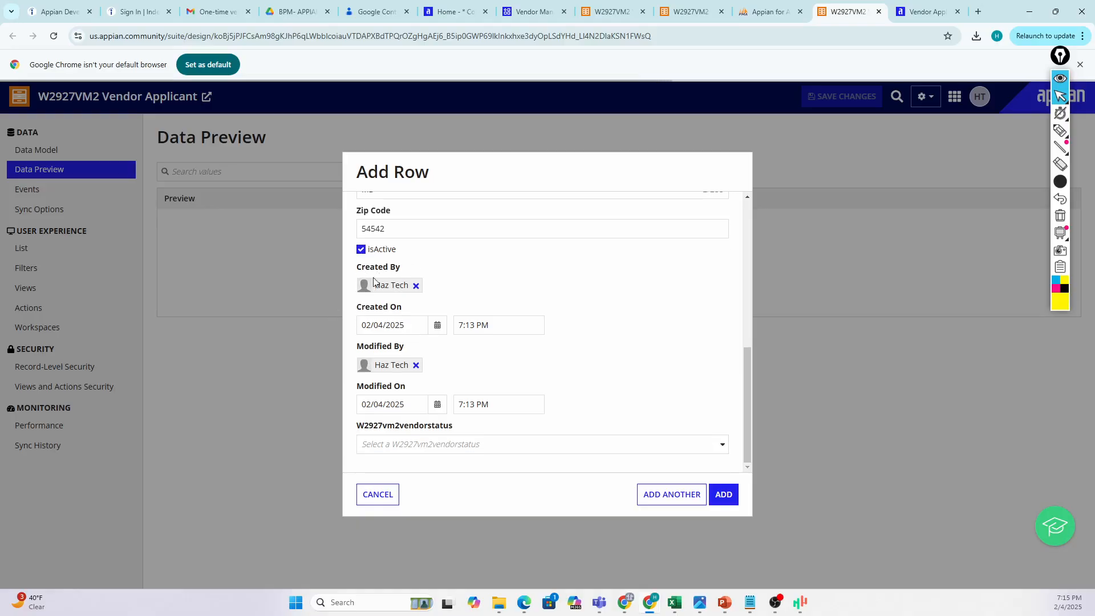
# Leave vendor status and category blank since their lists are empty, and add the Best buy row.
pyautogui.click(432, 448)
pyautogui.click(484, 484)
pyautogui.click(477, 445)
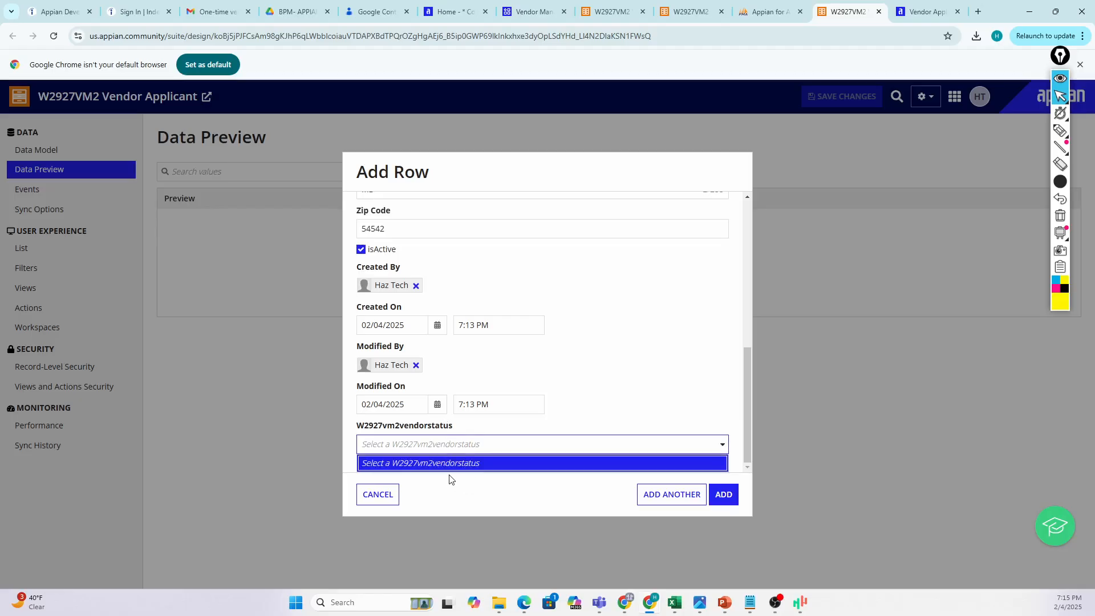
pyautogui.click(460, 455)
pyautogui.scroll(10, 450, 468)
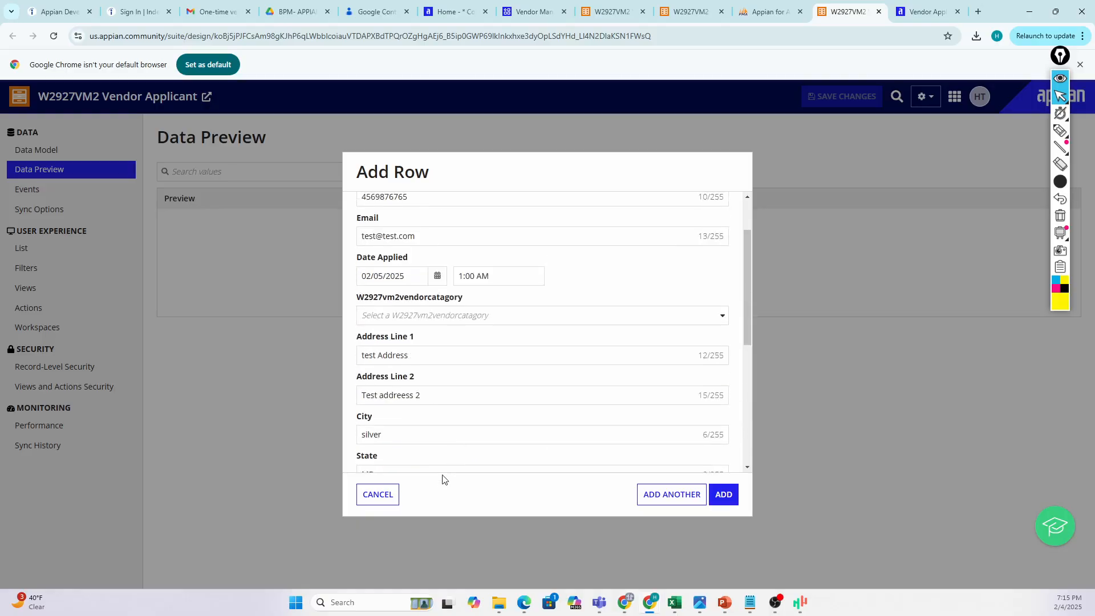
pyautogui.click(482, 389)
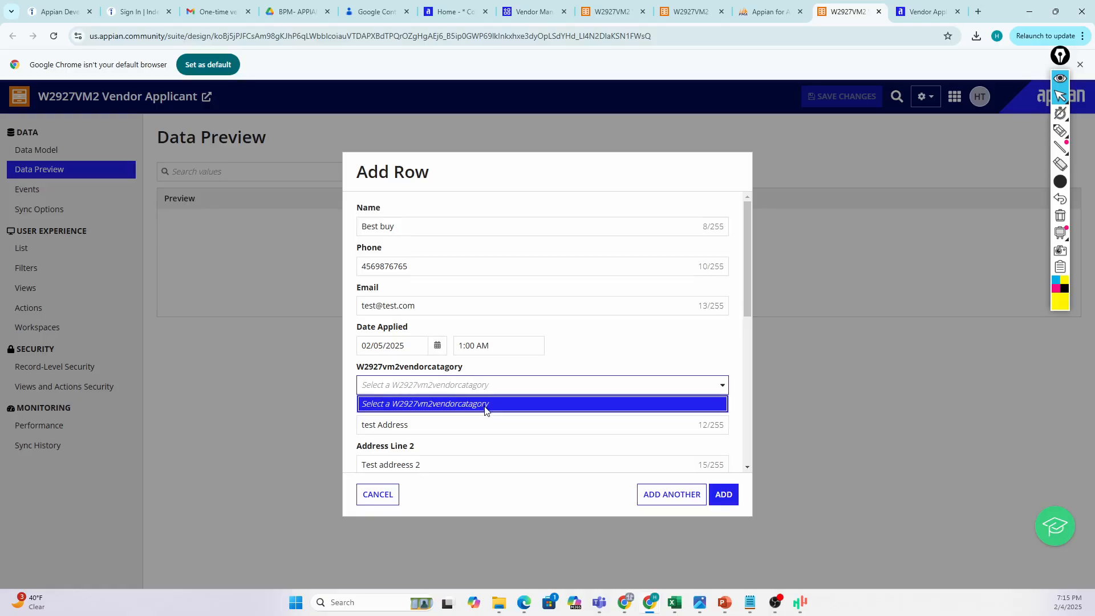
pyautogui.click(527, 390)
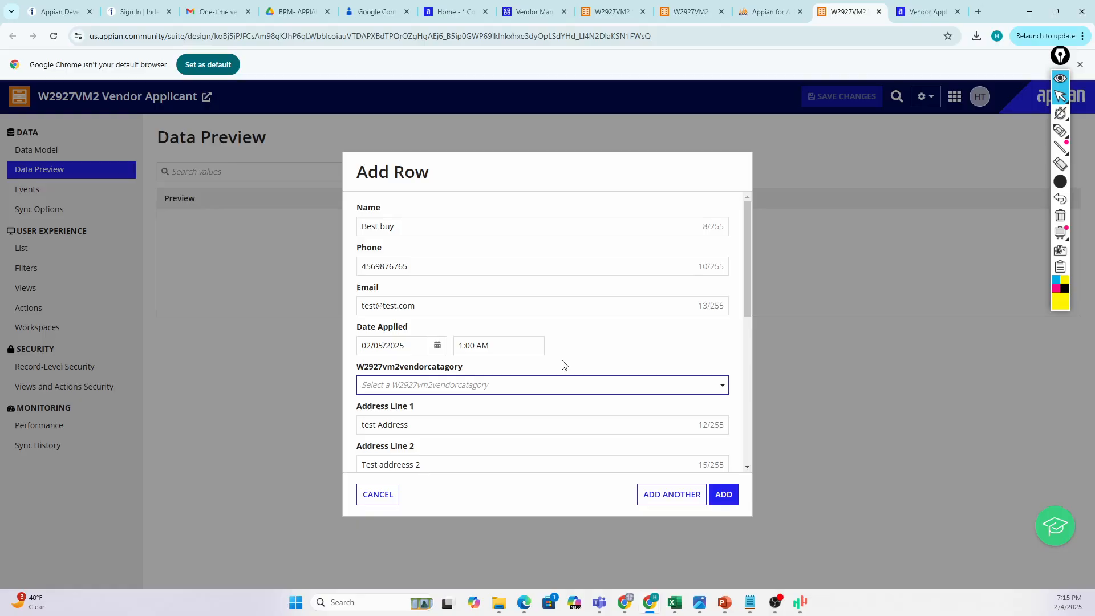
pyautogui.scroll(-7, 562, 365)
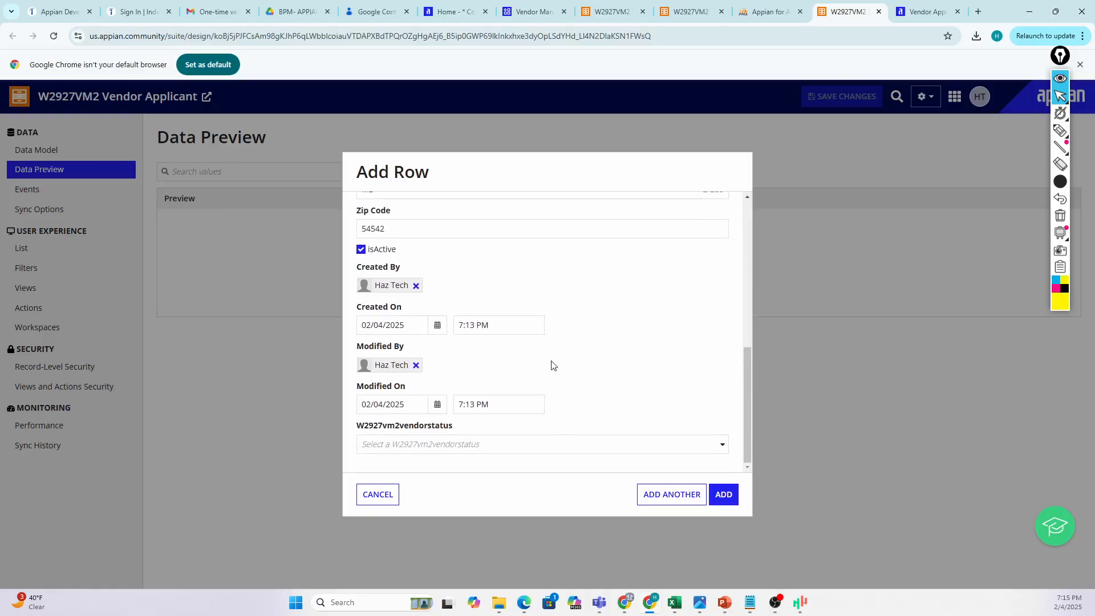
pyautogui.scroll(8, 552, 367)
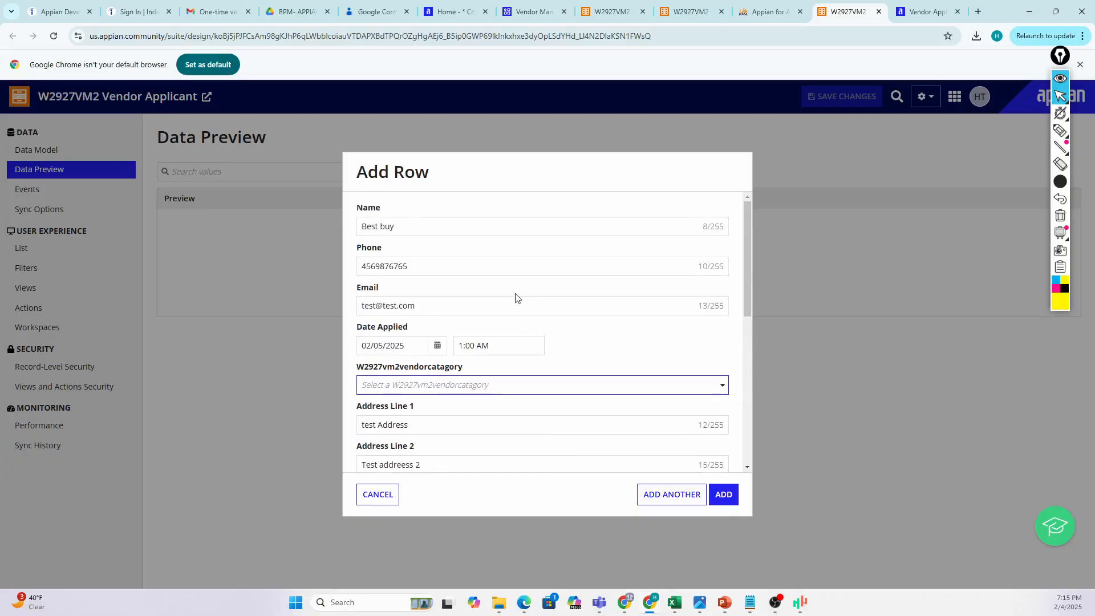
pyautogui.scroll(-3, 515, 295)
pyautogui.click(722, 498)
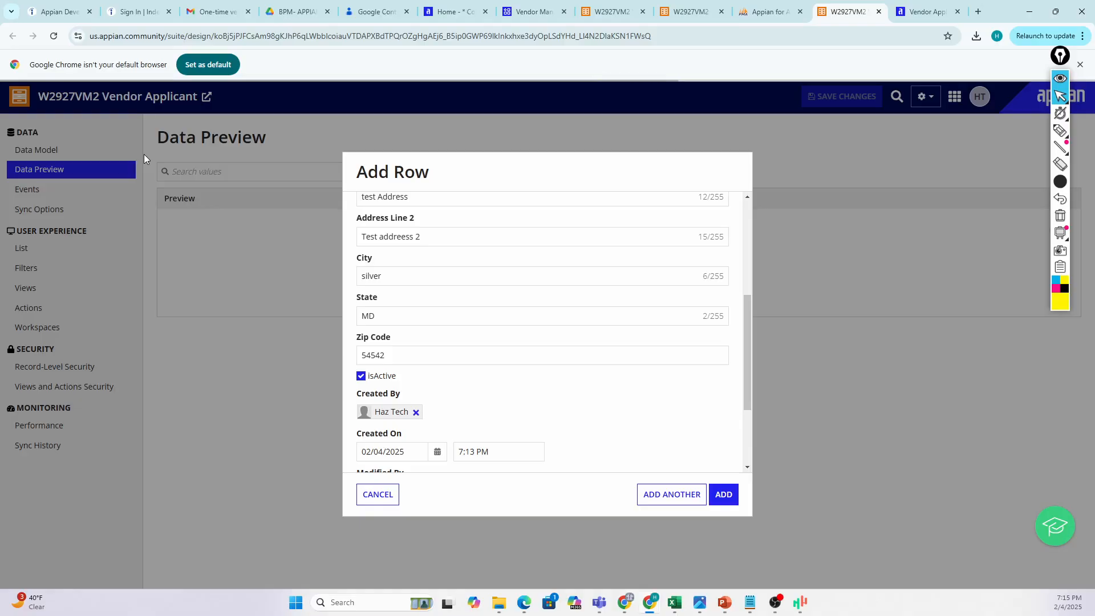
# On the training slide, highlight 'Attaching process models' and 'related actions', then minimize PowerPoint.
pyautogui.moveTo(724, 602)
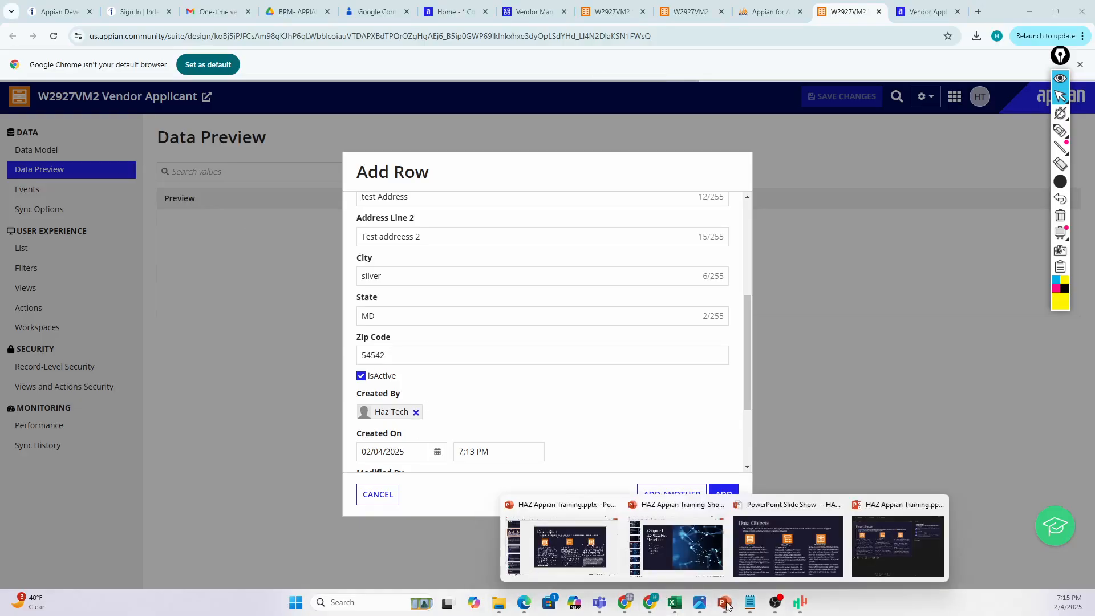
pyautogui.click(567, 552)
pyautogui.click(803, 419)
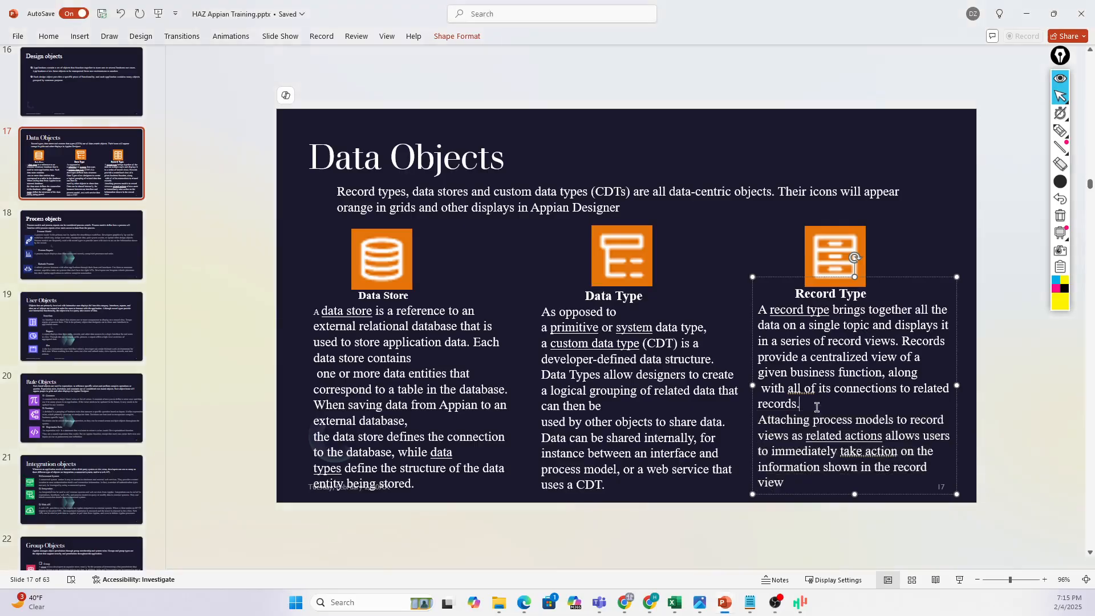
pyautogui.moveTo(758, 420); pyautogui.dragTo(884, 422)
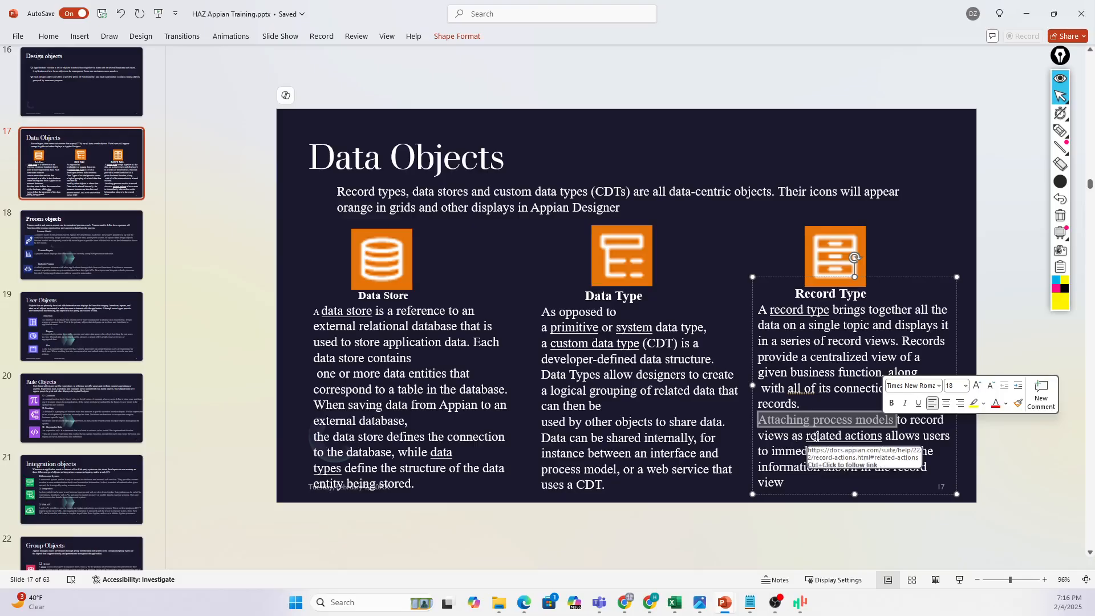
pyautogui.moveTo(806, 435); pyautogui.dragTo(884, 437)
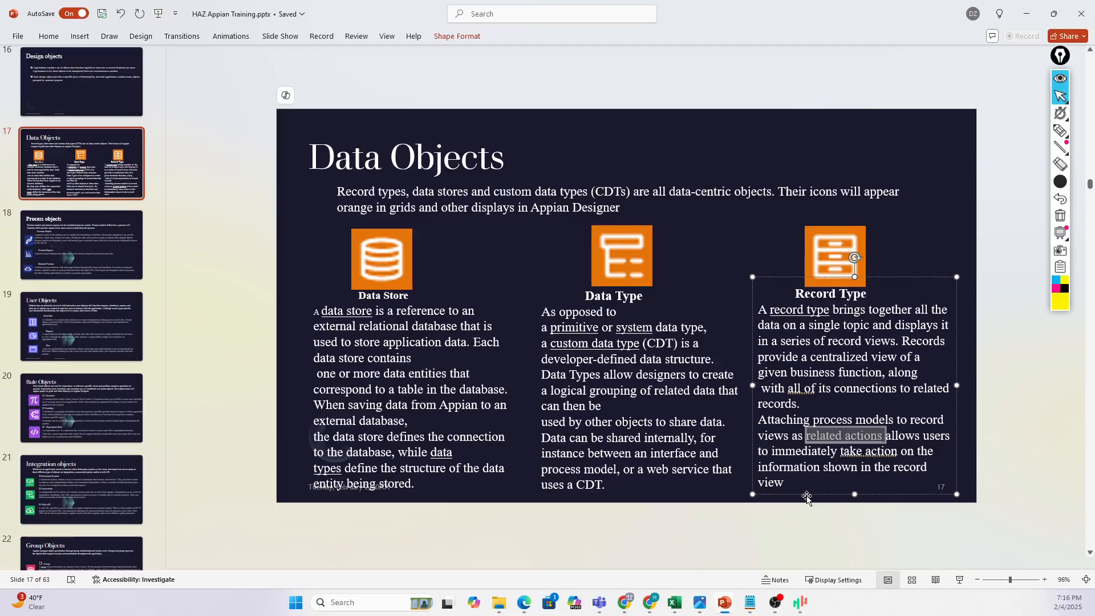
pyautogui.click(1026, 13)
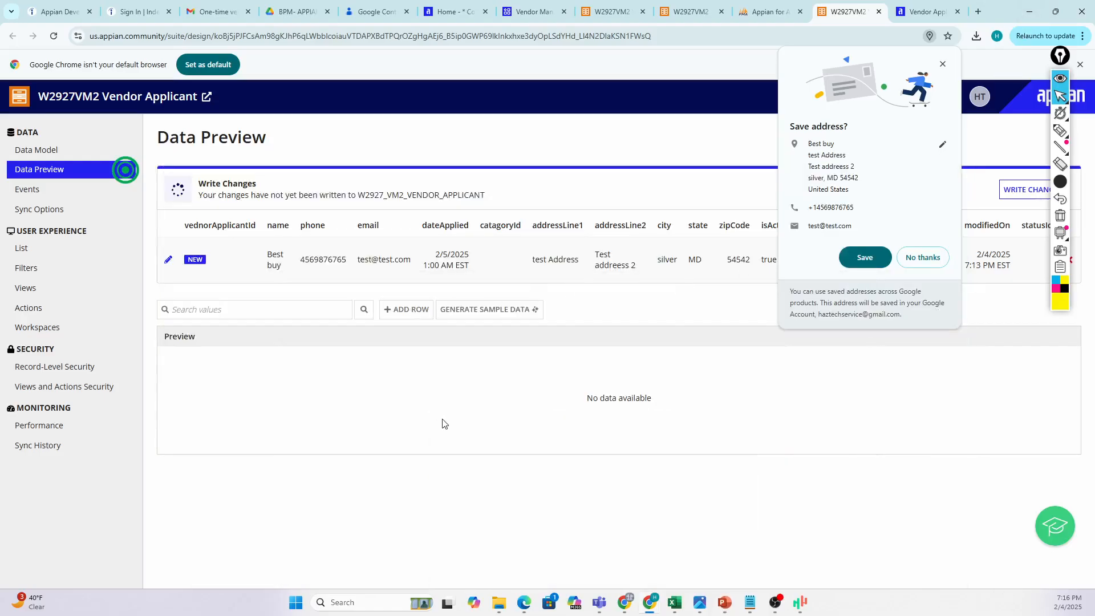
# Dismiss Chrome's save-address prompt and switch to the phpMyAdmin tab.
pyautogui.click(942, 63)
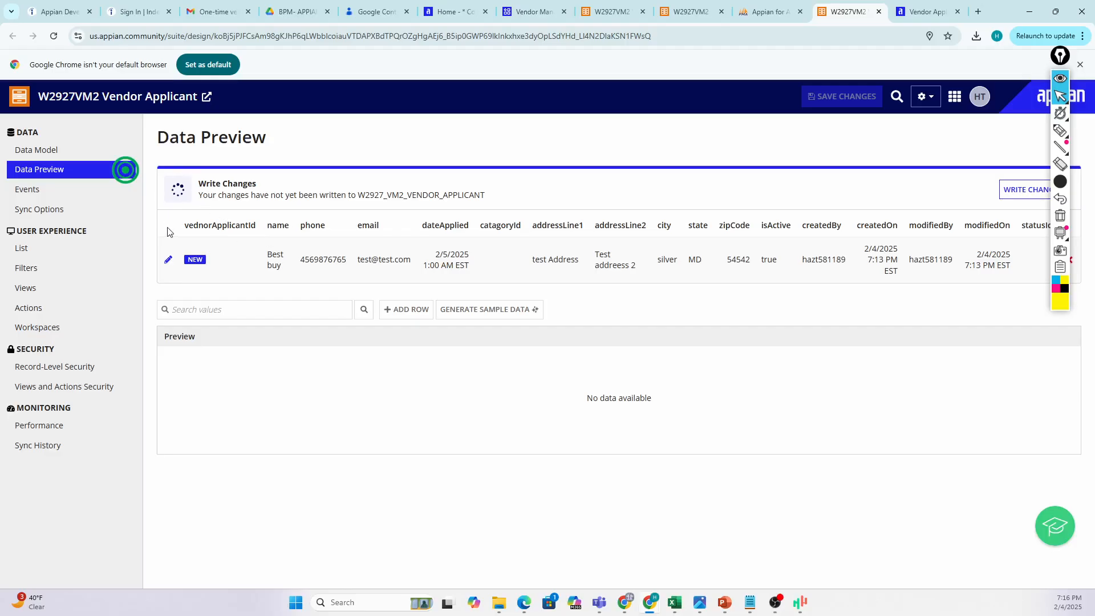
pyautogui.moveTo(1061, 56)
pyautogui.mouseDown()
pyautogui.moveTo(1042, 435)
pyautogui.moveTo(1094, 415)
pyautogui.mouseUp()
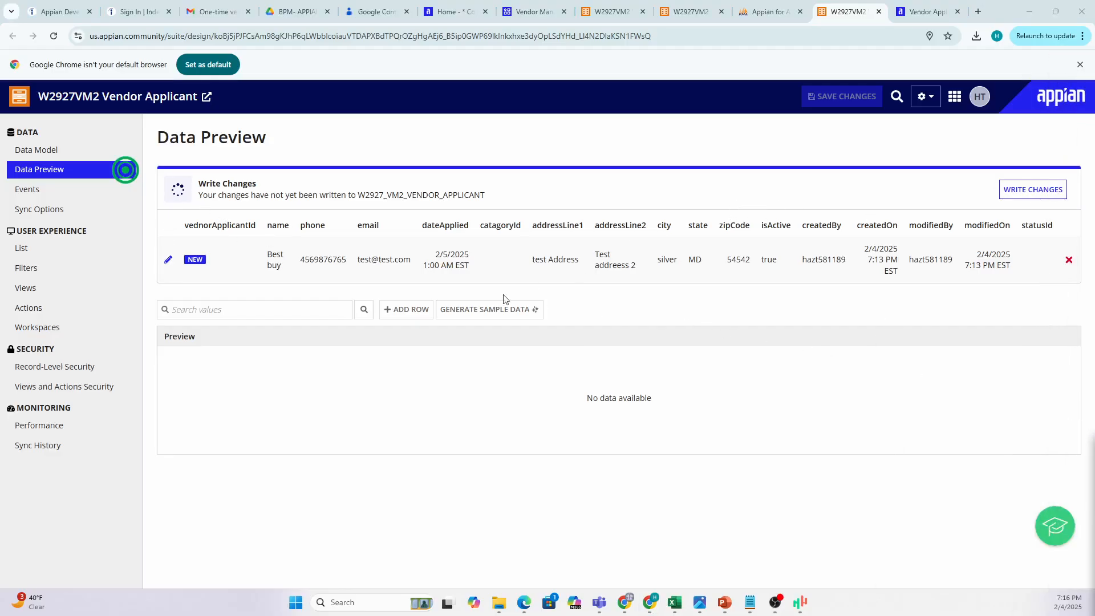
pyautogui.click(768, 13)
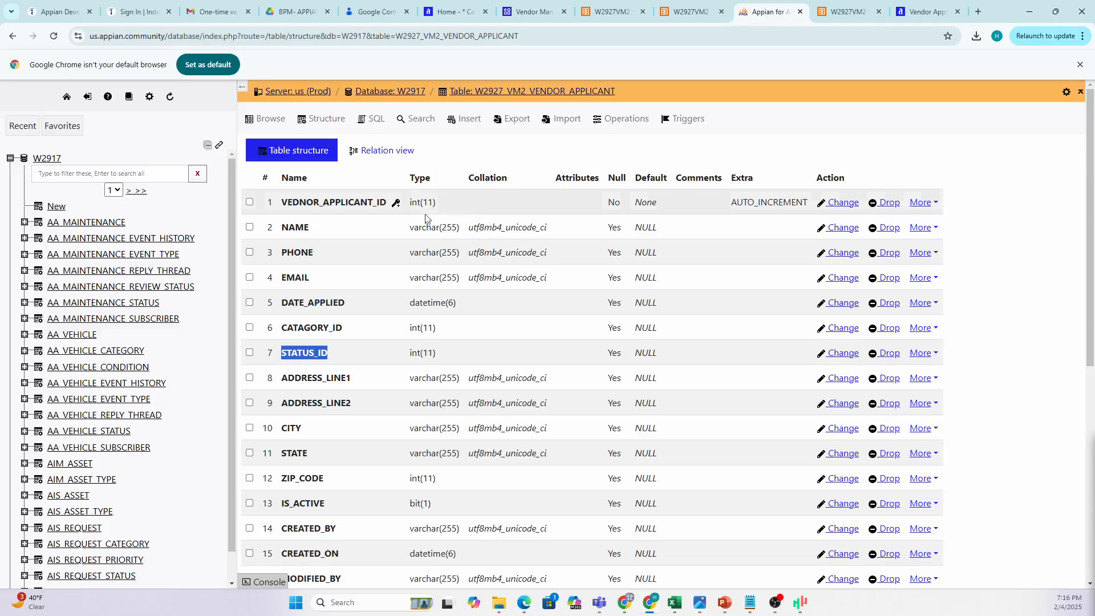
# Filter tables by APPL, browse the empty W2927_VM2_VENDOR_APPLICANT table, then return to Appian.
pyautogui.click(118, 173)
pyautogui.write('APPLICANt')
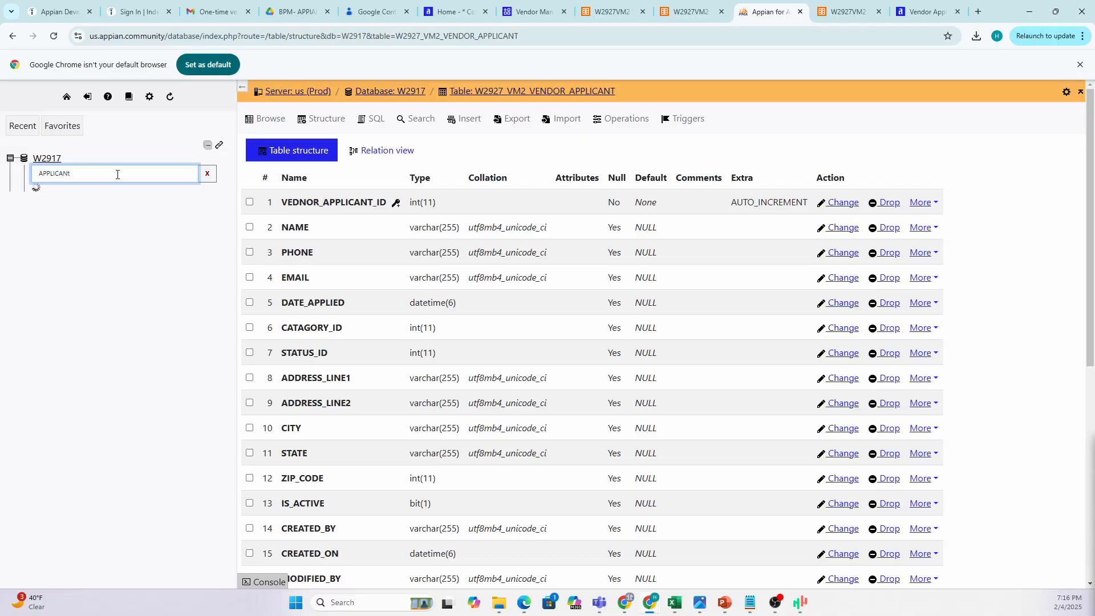
pyautogui.click(131, 211)
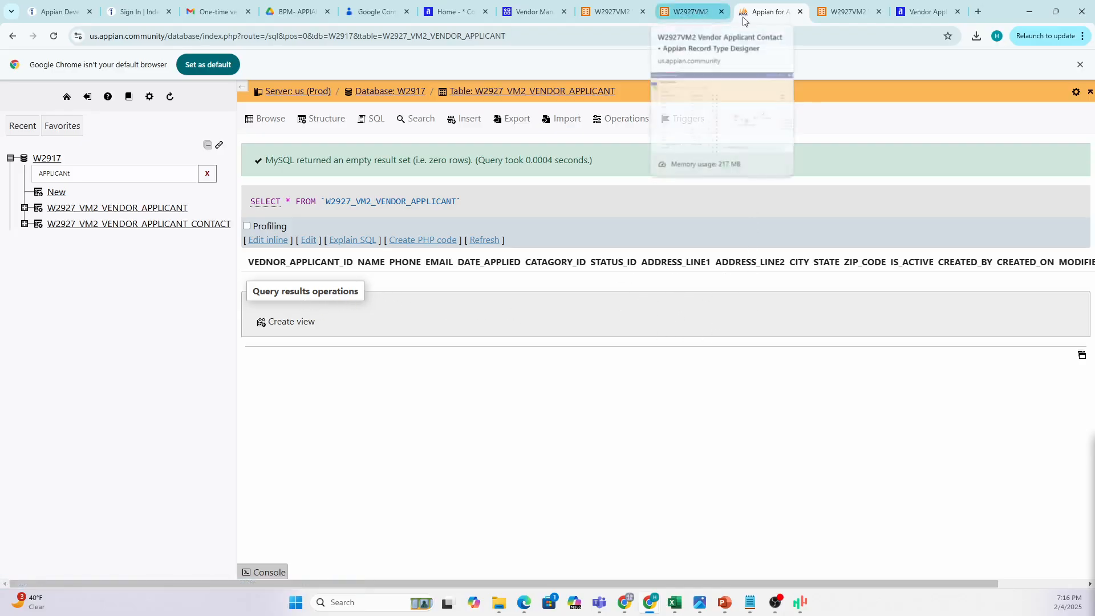
pyautogui.click(844, 11)
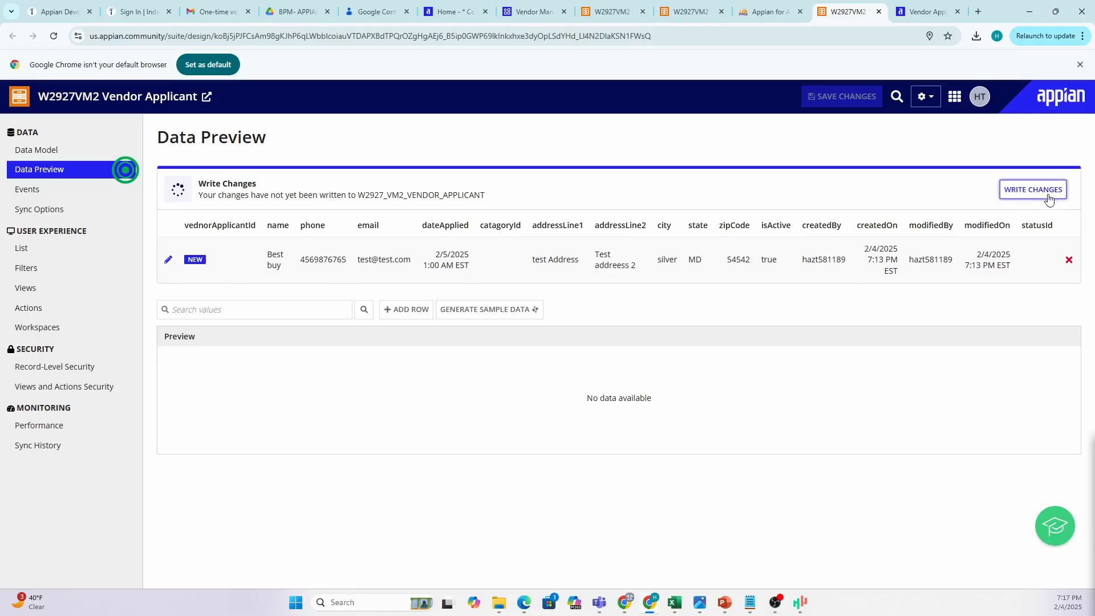
# Write the pending Best buy row to W2927_VM2_VENDOR_APPLICANT, then switch to phpMyAdmin to verify.
pyautogui.click(1021, 193)
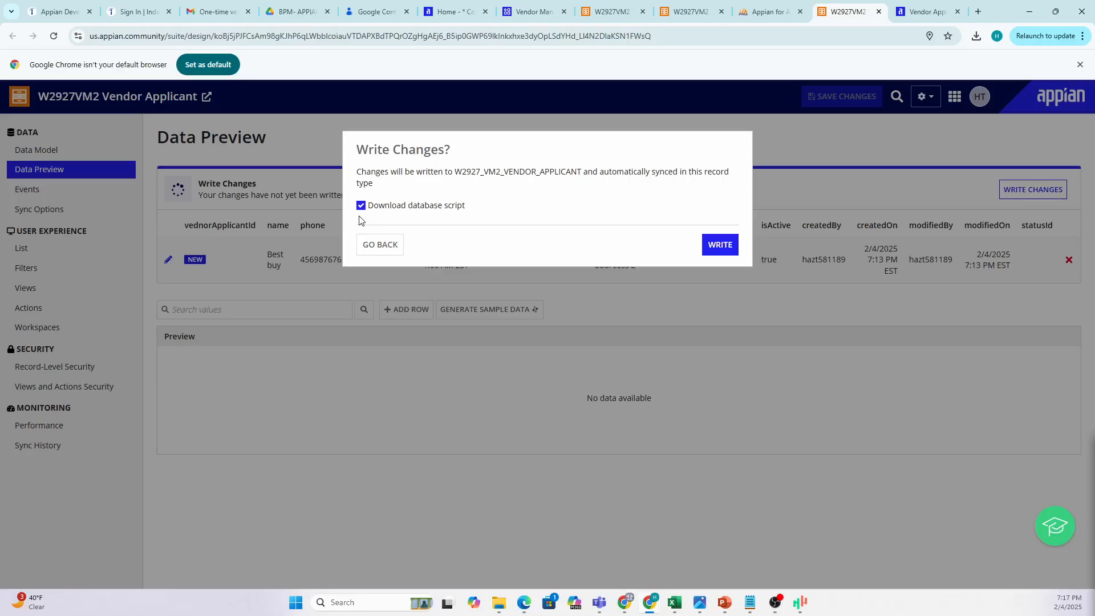
pyautogui.click(720, 245)
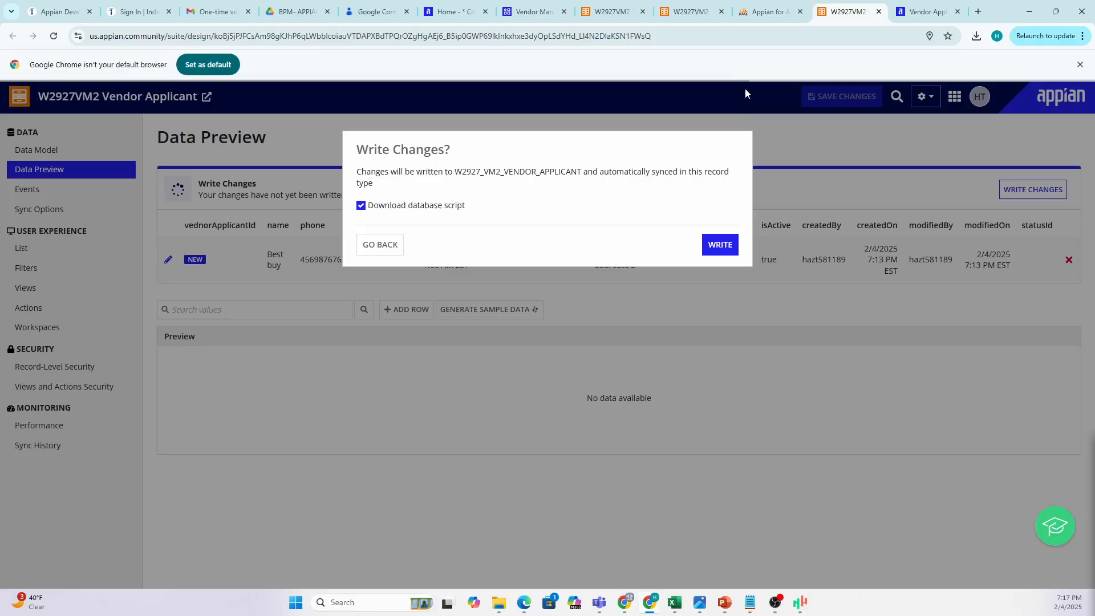
pyautogui.click(762, 12)
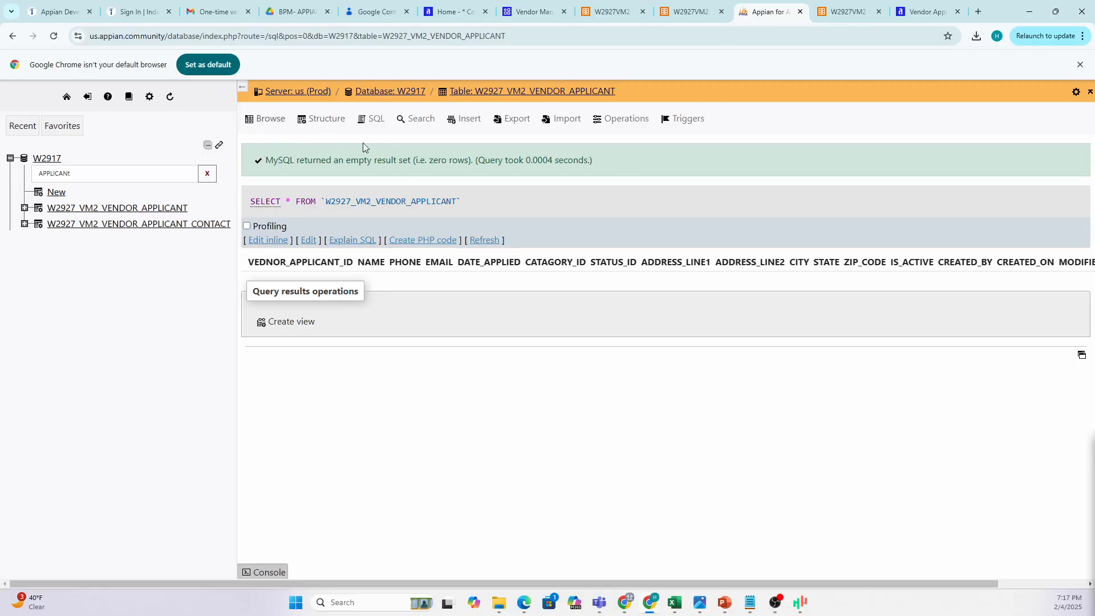
# Refresh the query to show the Best buy row and compare it with Appian's id 1 row.
pyautogui.click(487, 240)
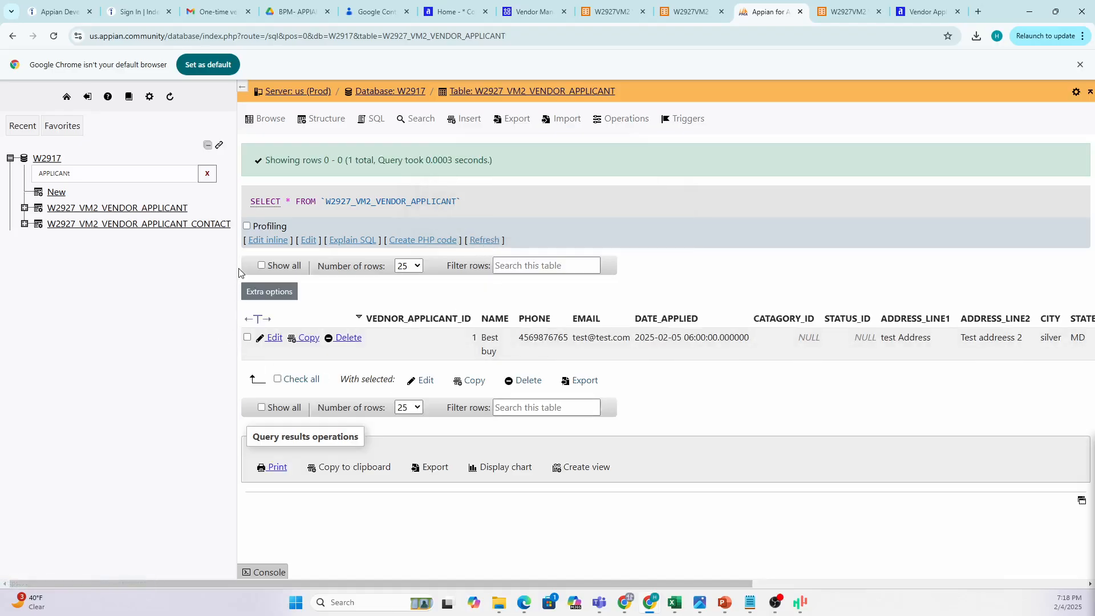
pyautogui.moveTo(237, 268); pyautogui.dragTo(155, 268)
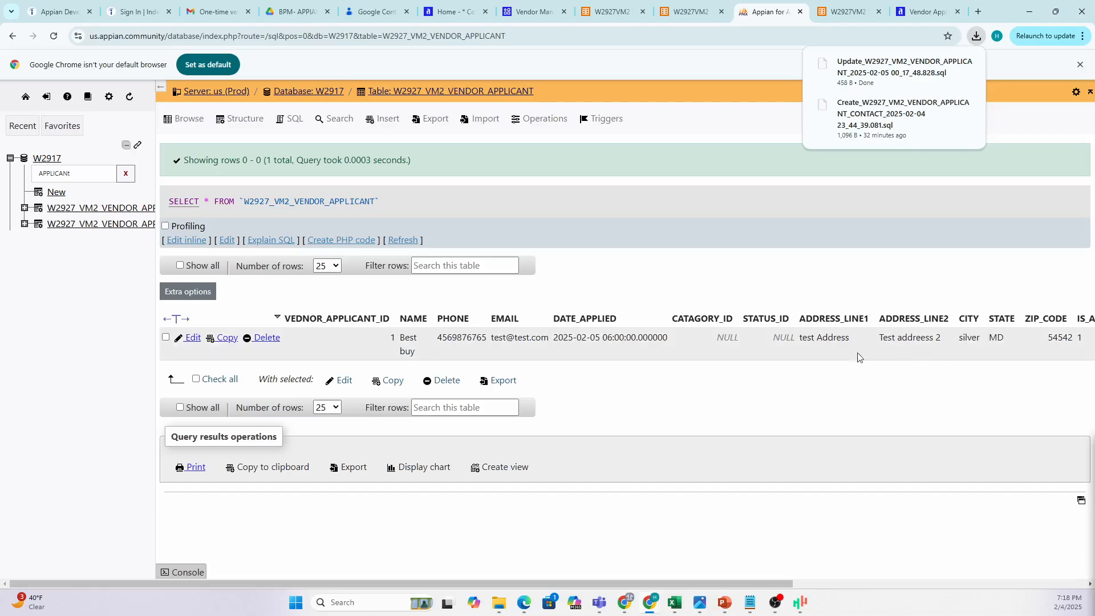
pyautogui.click(834, 12)
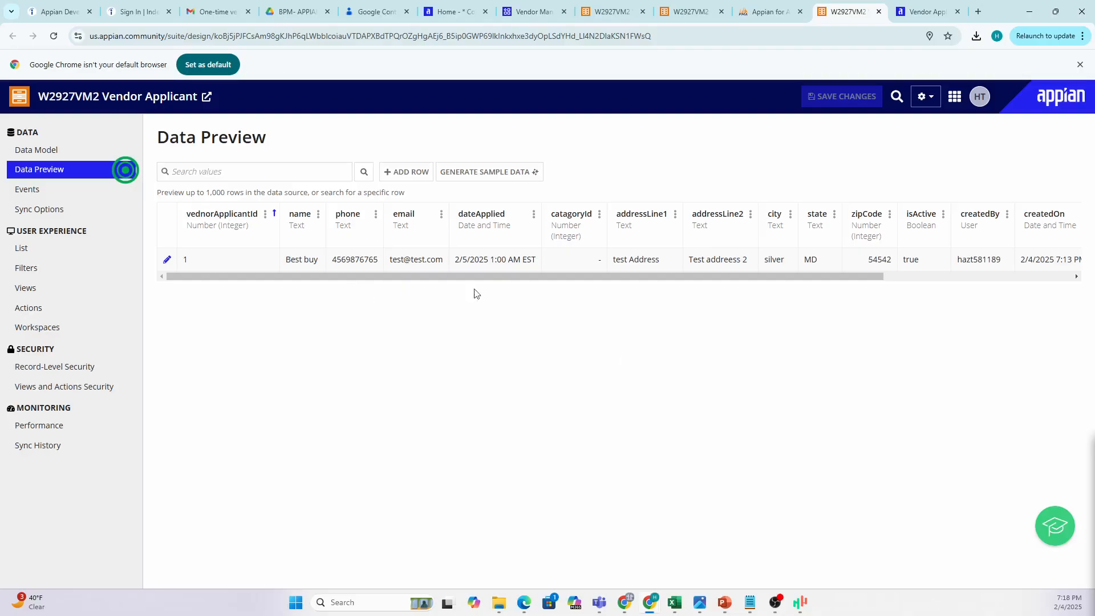
pyautogui.moveTo(864, 276); pyautogui.dragTo(881, 277)
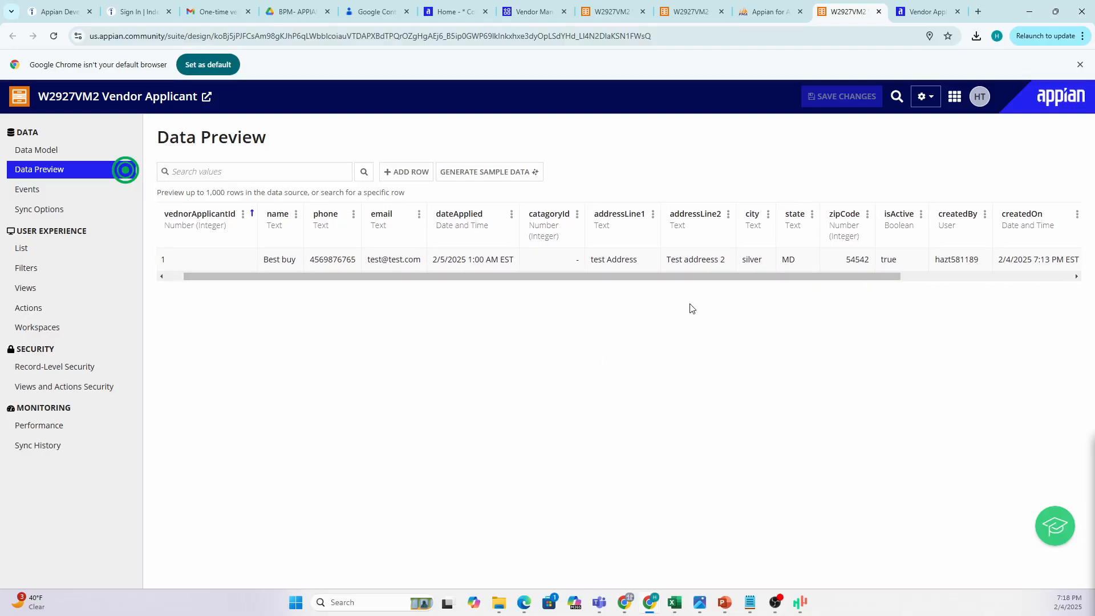
pyautogui.click(757, 13)
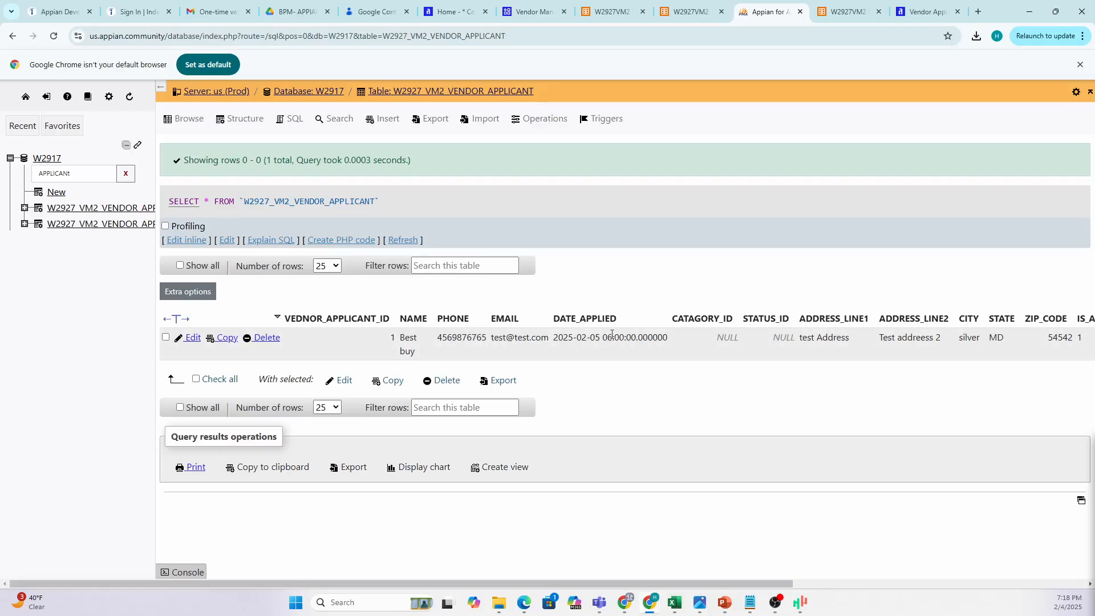
pyautogui.click(845, 12)
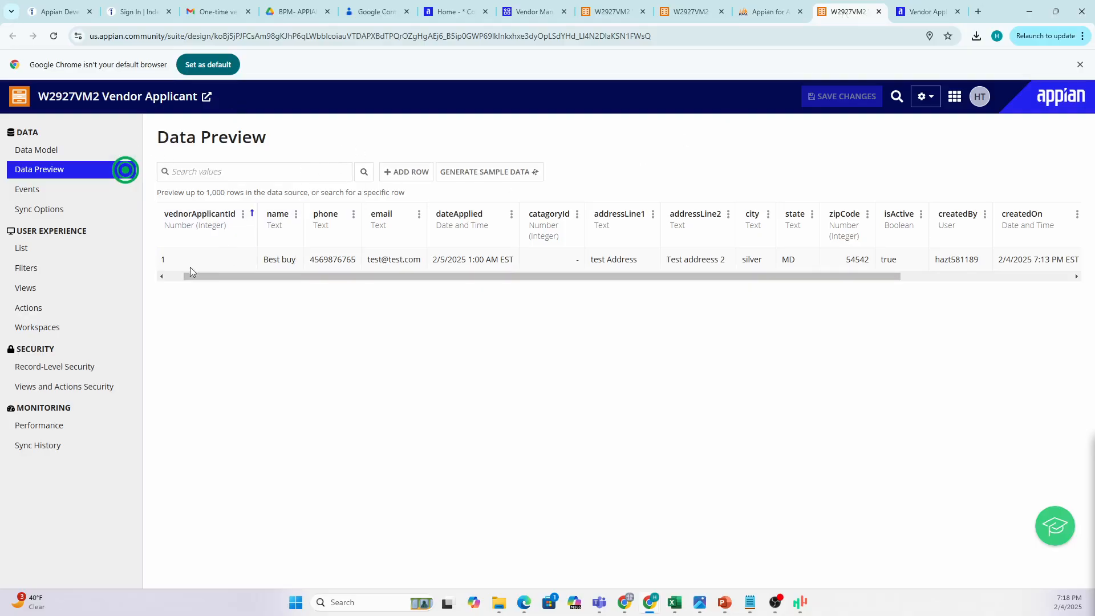
pyautogui.hscroll(-1, 228, 281)
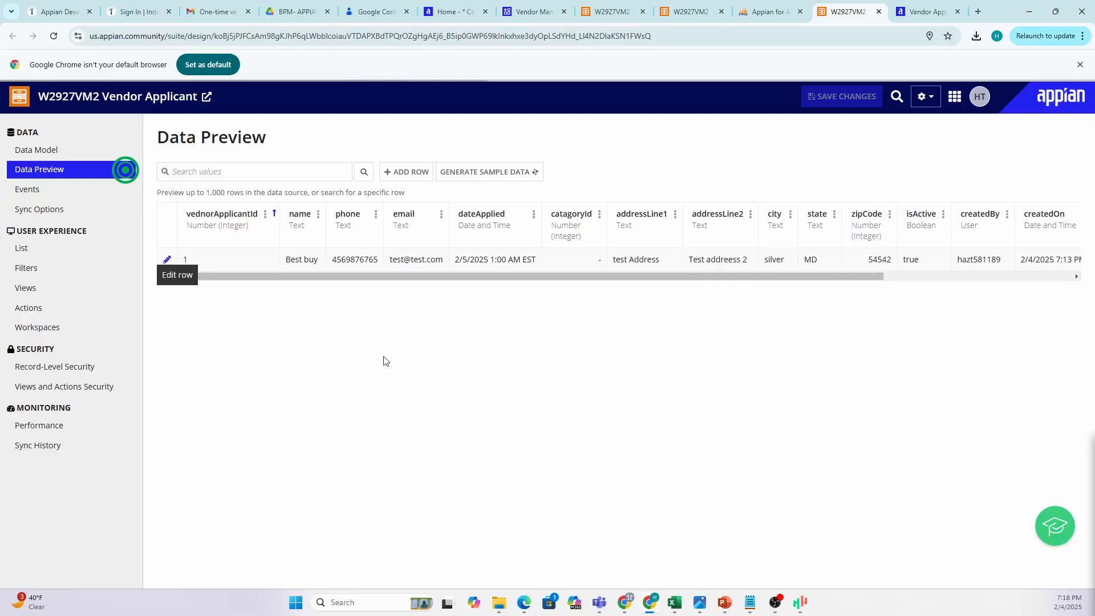
# Open the Best buy row in Edit Row, close it unchanged, and go to List settings.
pyautogui.click(168, 259)
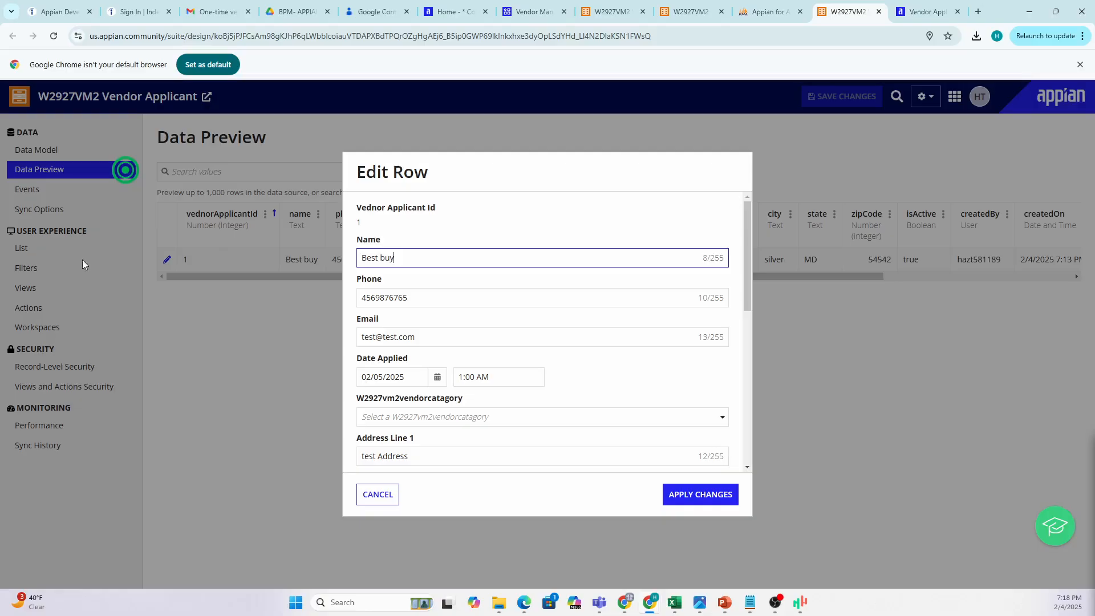
pyautogui.click(368, 494)
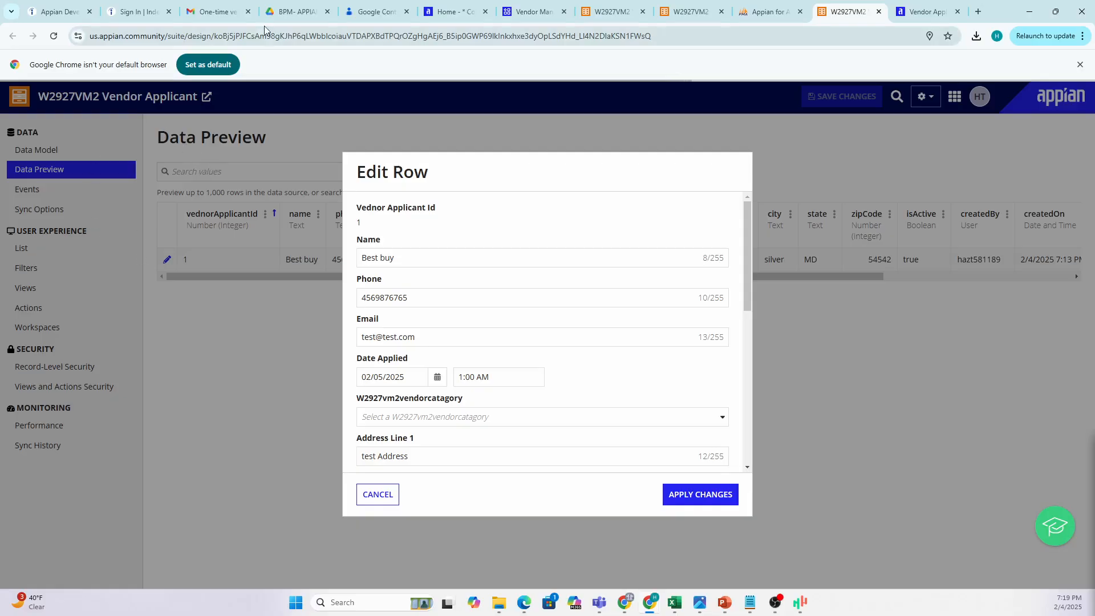
pyautogui.click(298, 129)
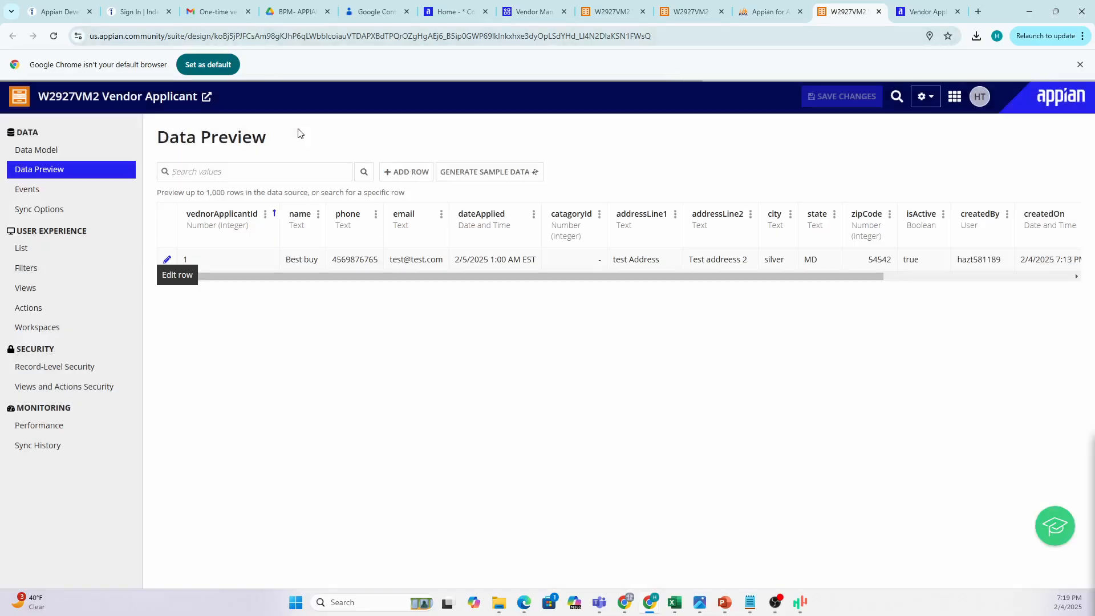
pyautogui.click(34, 248)
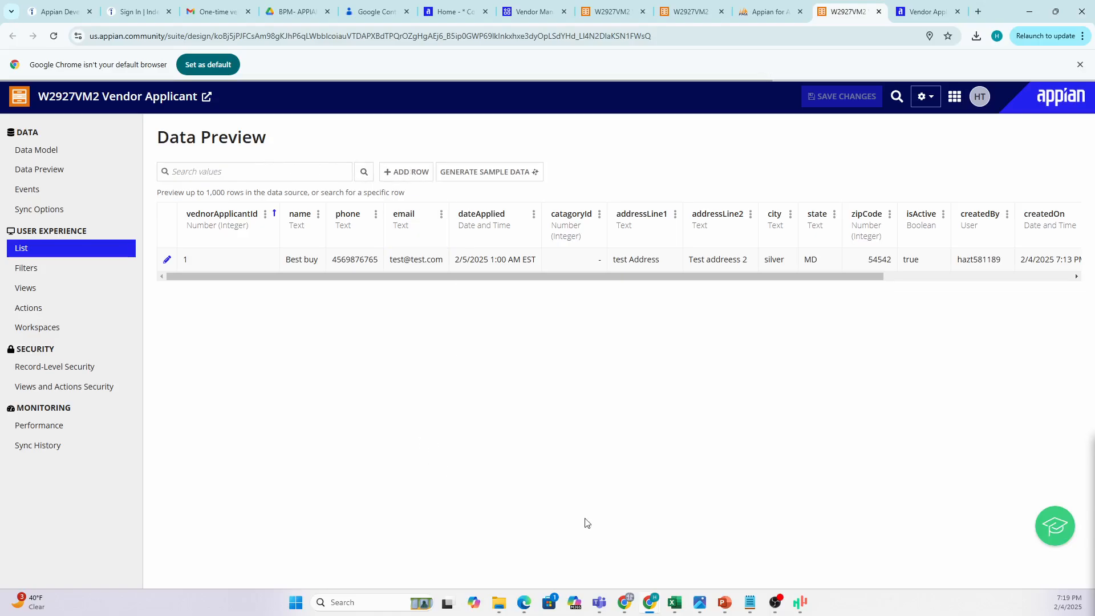
# Page through the training deck to the User Objects slide, then return to Appian's List settings.
pyautogui.moveTo(732, 606)
pyautogui.click(557, 541)
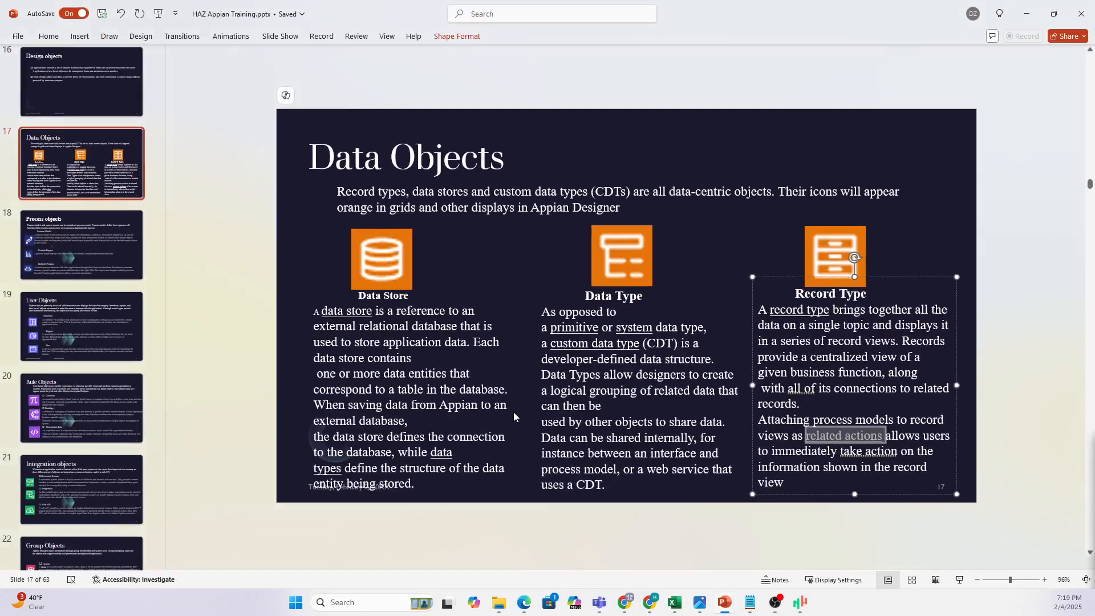
pyautogui.scroll(11, 503, 397)
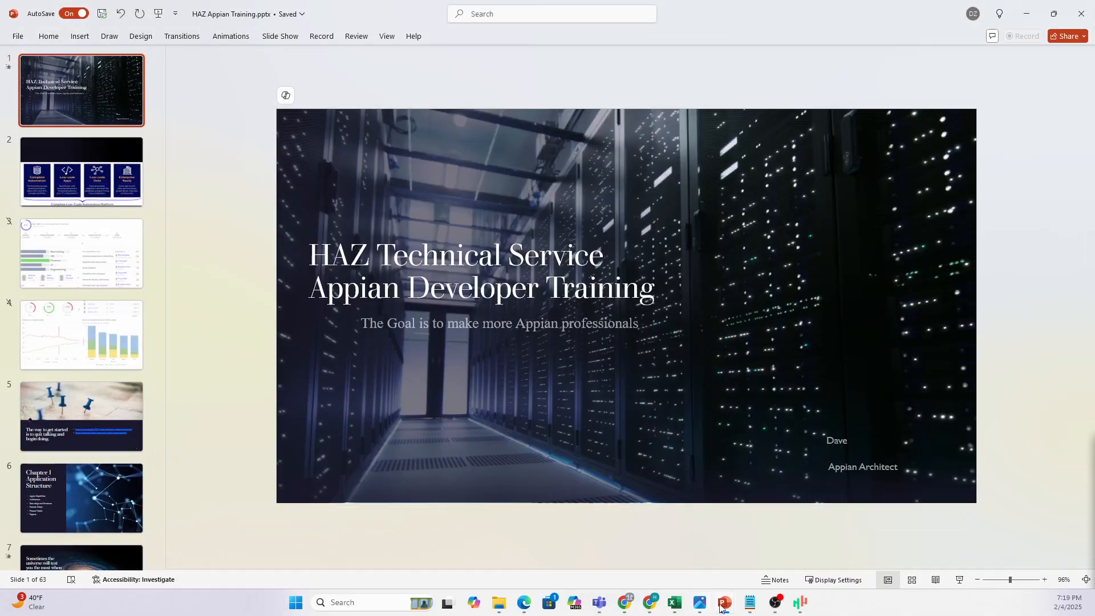
pyautogui.moveTo(707, 604)
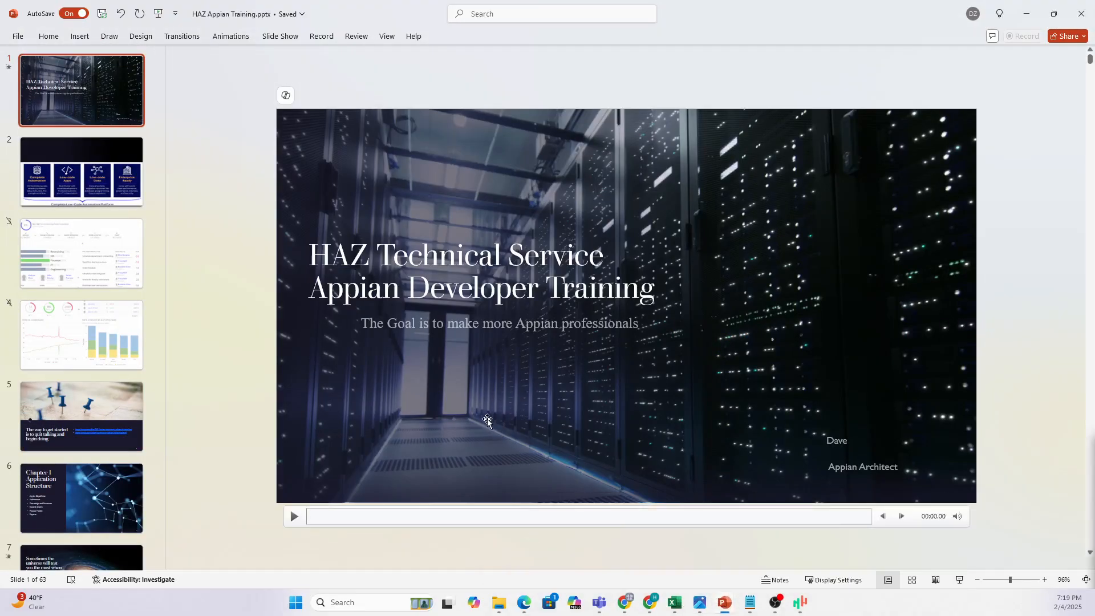
pyautogui.scroll(-5, 273, 394)
pyautogui.scroll(-6, 273, 394)
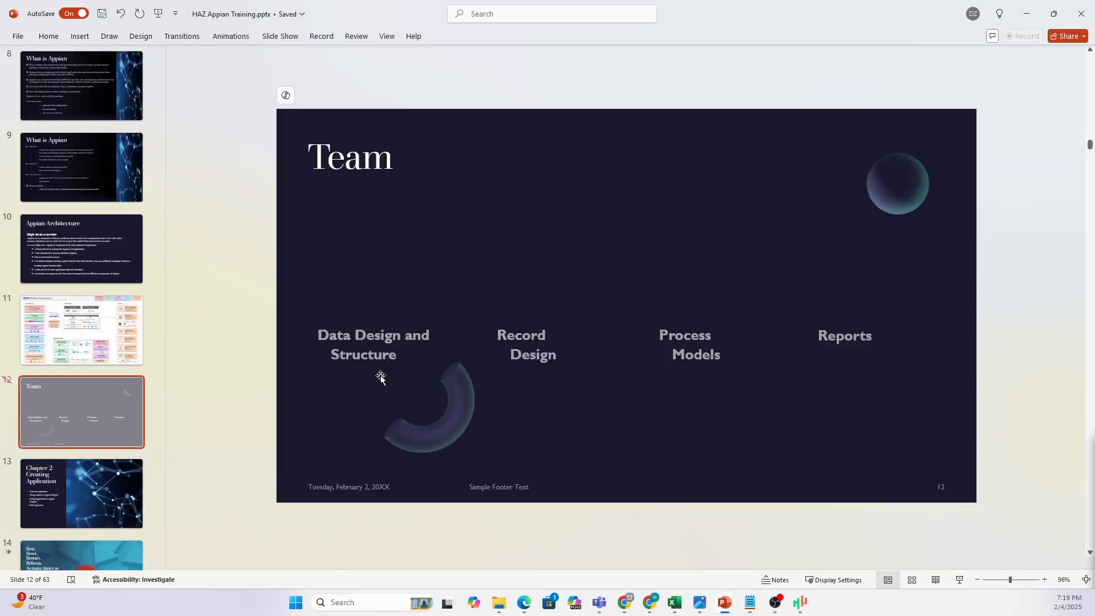
pyautogui.scroll(1, 380, 377)
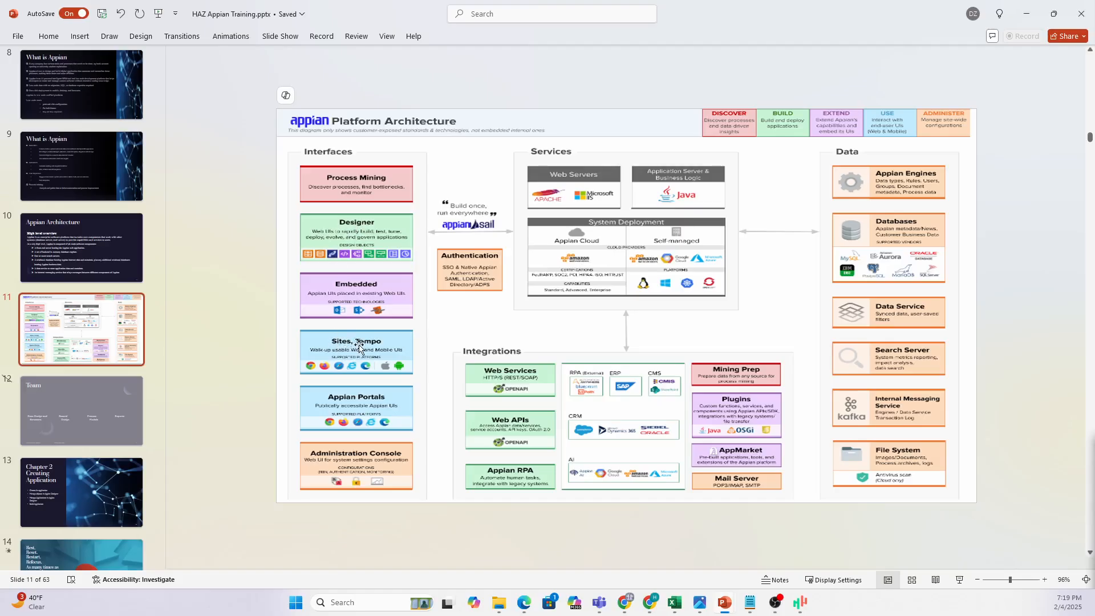
pyautogui.scroll(-4, 408, 362)
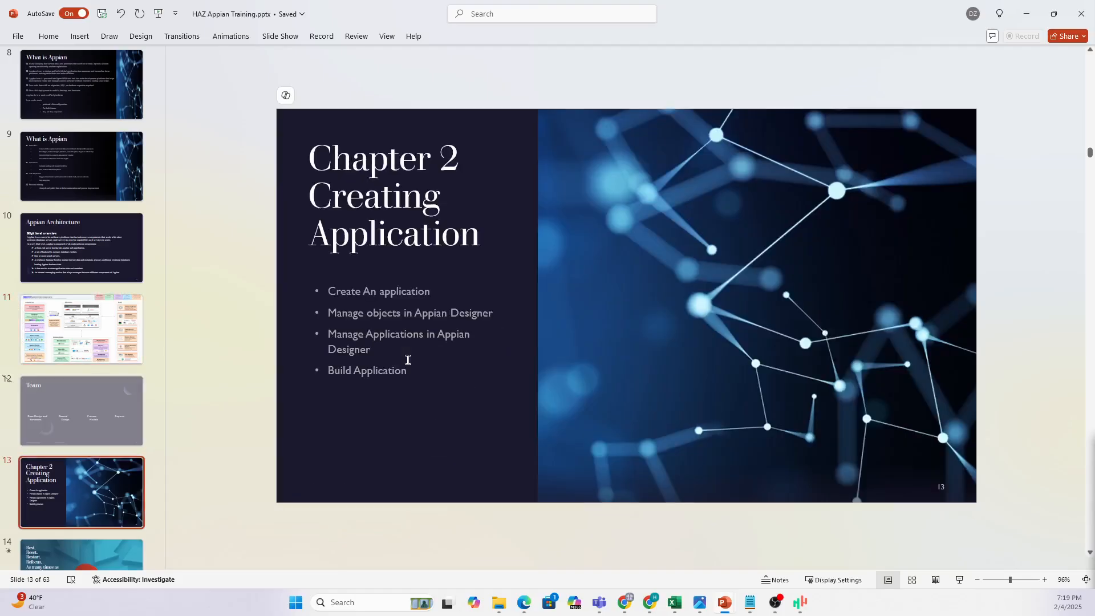
pyautogui.scroll(-4, 407, 364)
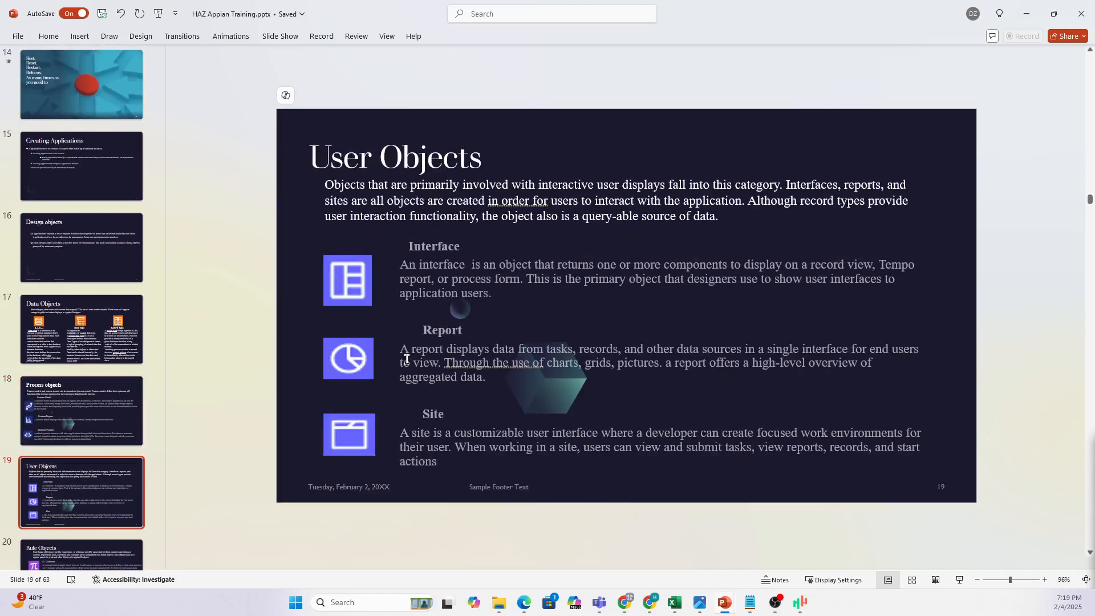
pyautogui.scroll(2, 406, 359)
pyautogui.moveTo(650, 603)
pyautogui.click(810, 530)
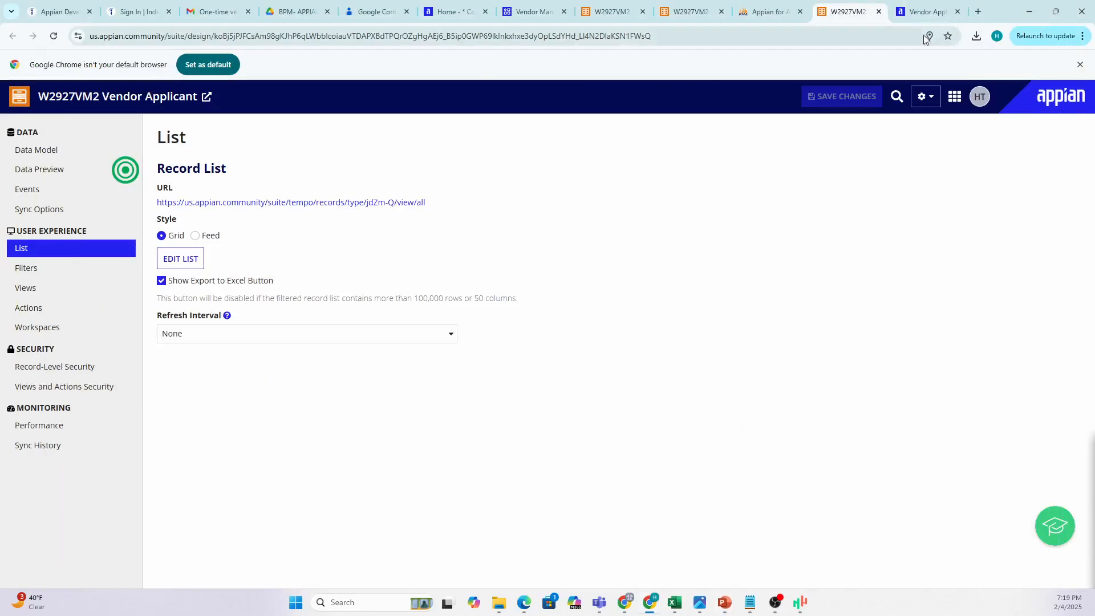
# Reload the Vendor Applicants record list so the new Best buy row appears.
pyautogui.click(921, 11)
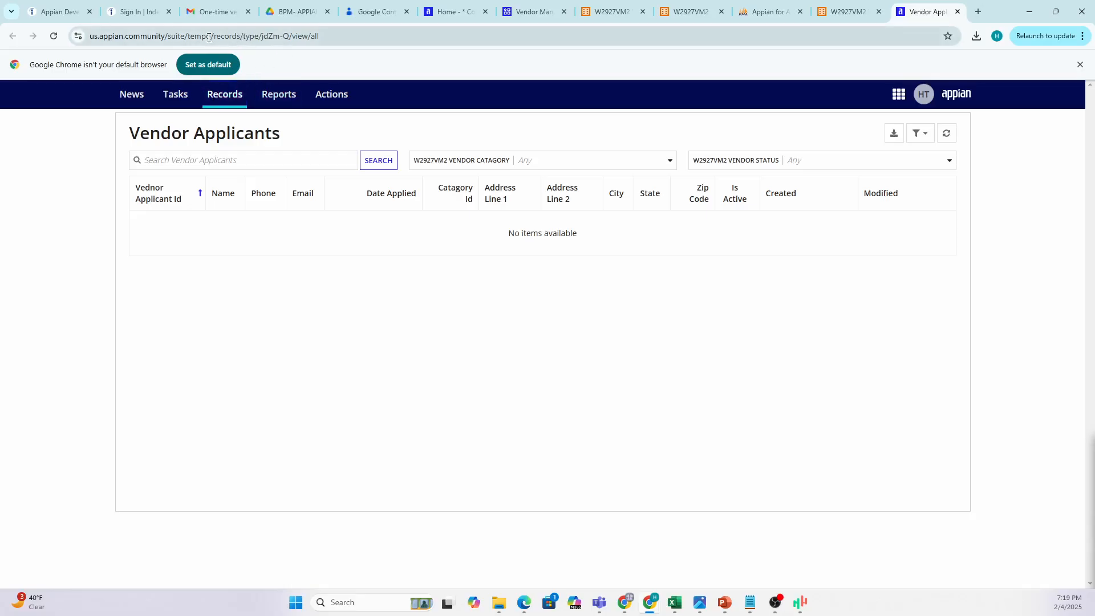
pyautogui.click(186, 36)
pyautogui.moveTo(228, 35); pyautogui.dragTo(267, 36)
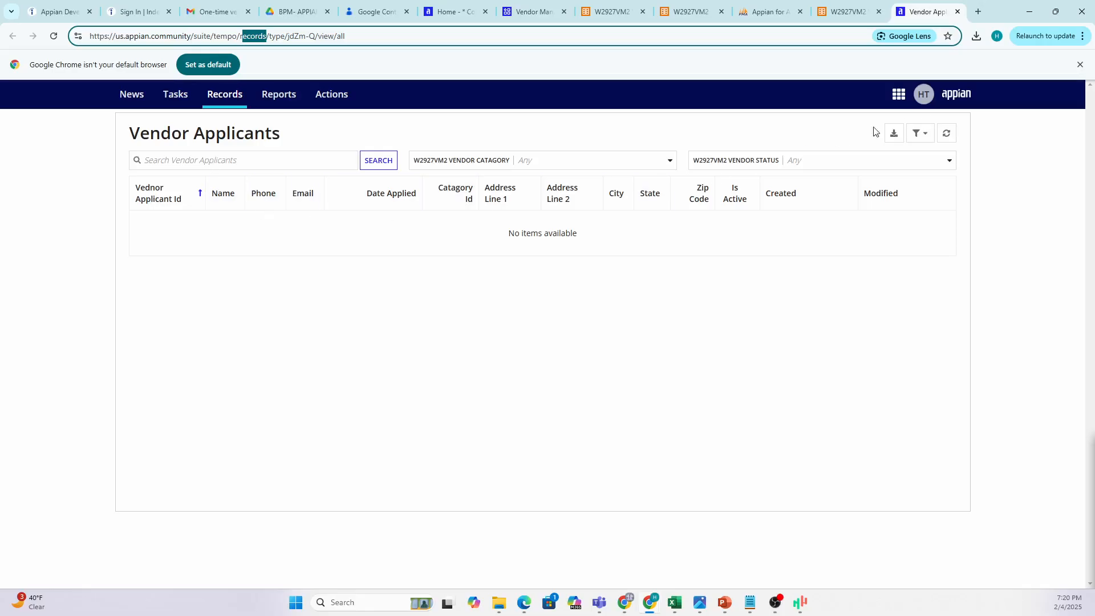
pyautogui.click(53, 36)
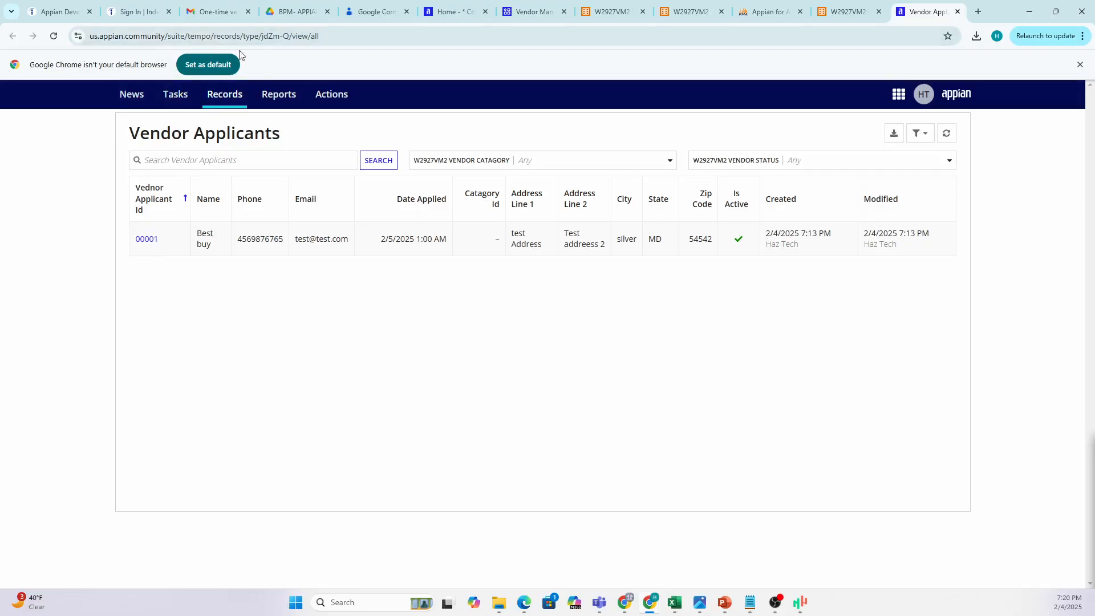
# Check the record list URL on the design page, then open the Best buy record 00001.
pyautogui.click(850, 13)
pyautogui.moveTo(237, 169); pyautogui.dragTo(268, 204)
pyautogui.click(153, 205)
pyautogui.click(916, 21)
pyautogui.click(224, 165)
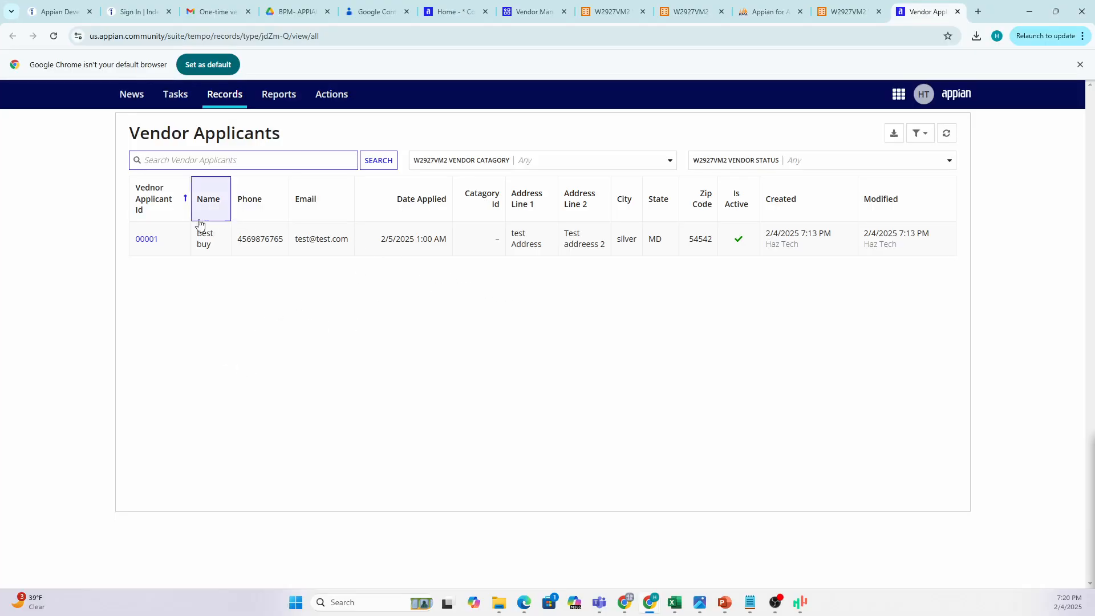
pyautogui.click(601, 138)
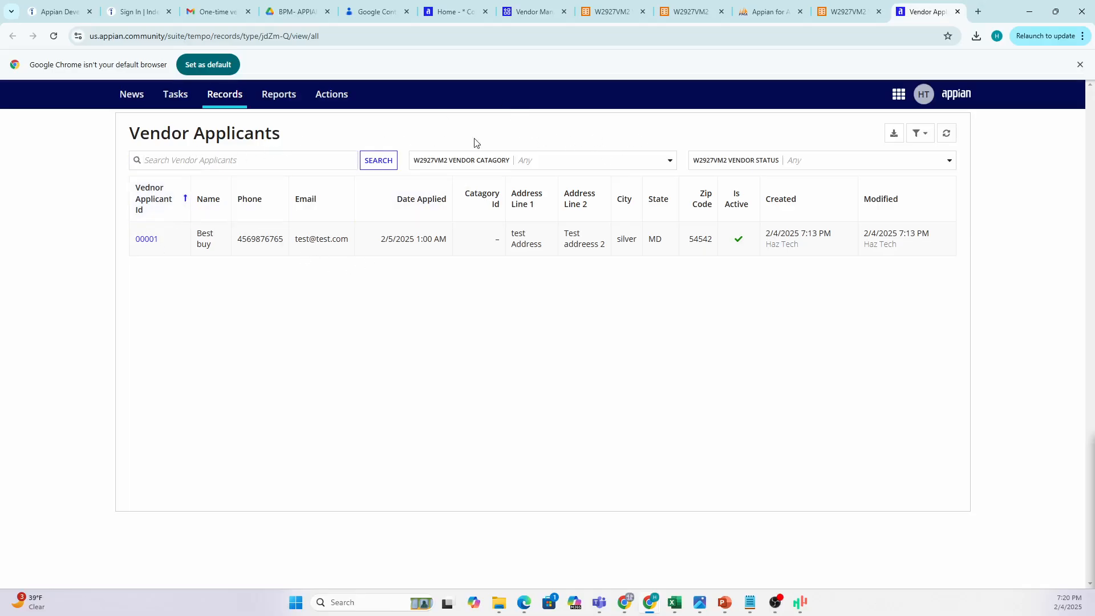
pyautogui.click(150, 244)
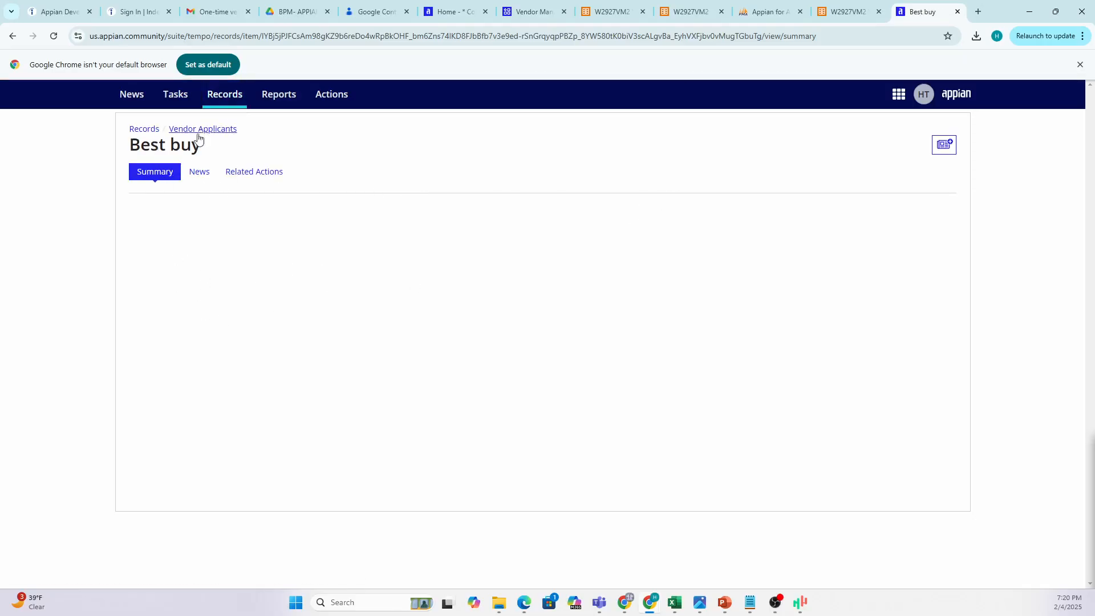
# Confirm the Best buy record has no related actions and view its Summary.
pyautogui.click(241, 177)
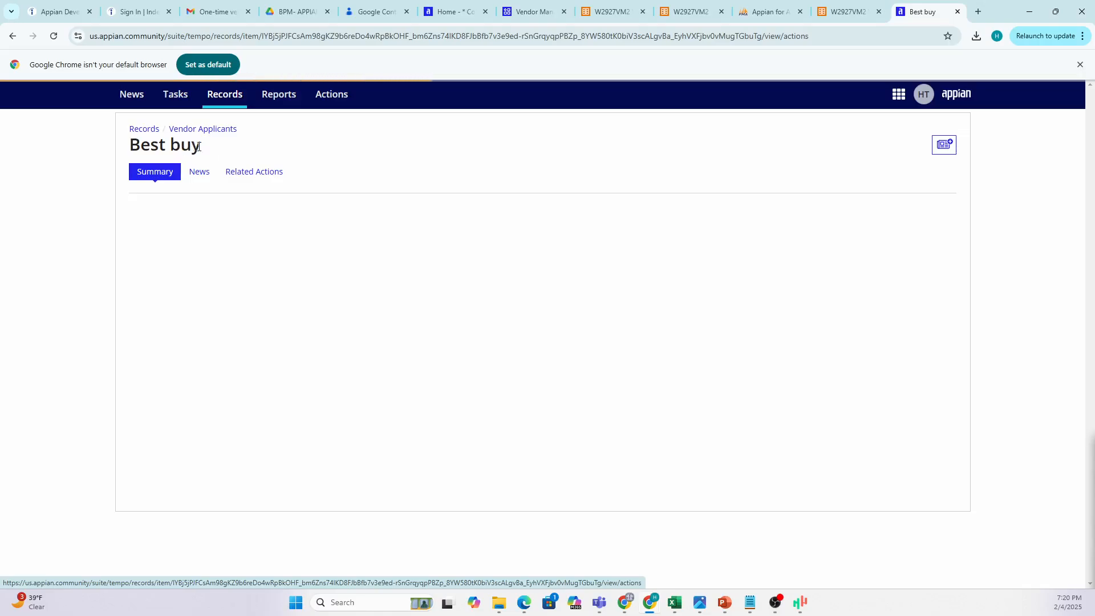
pyautogui.click(844, 12)
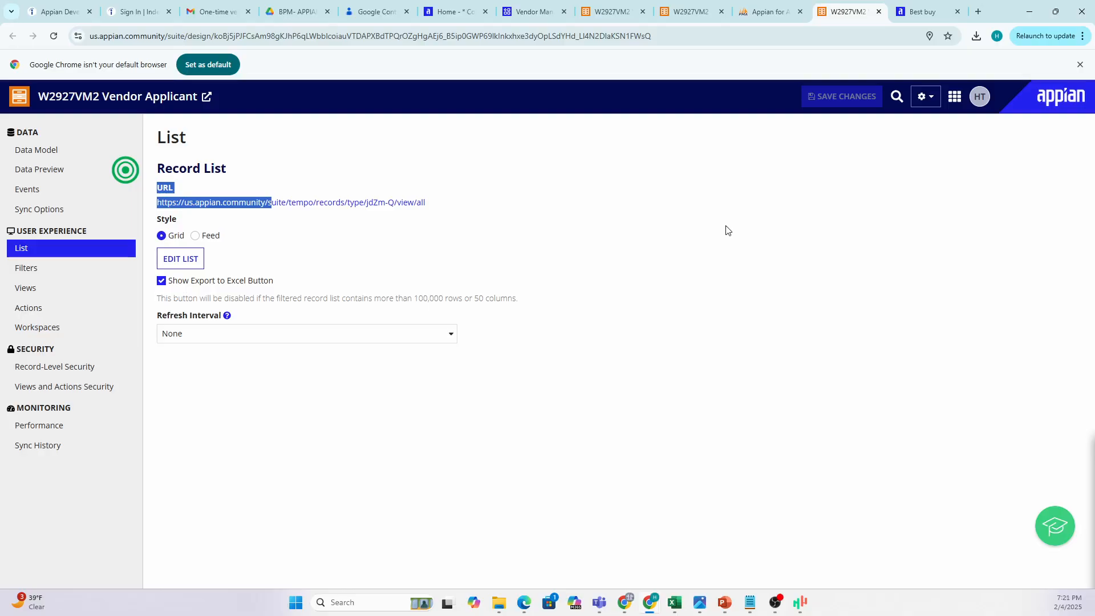
pyautogui.click(916, 12)
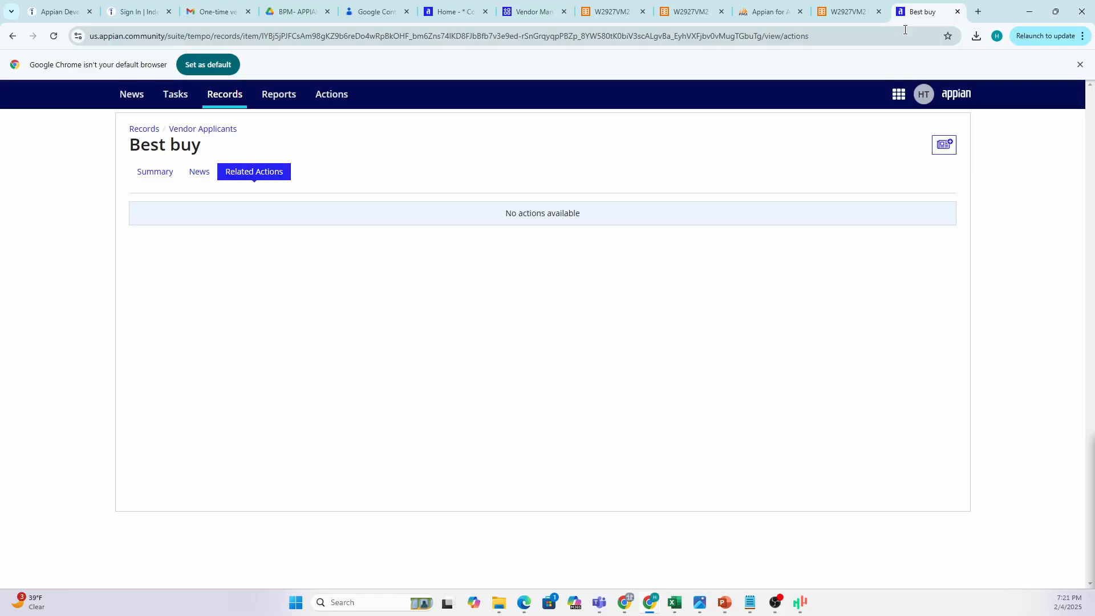
pyautogui.click(150, 172)
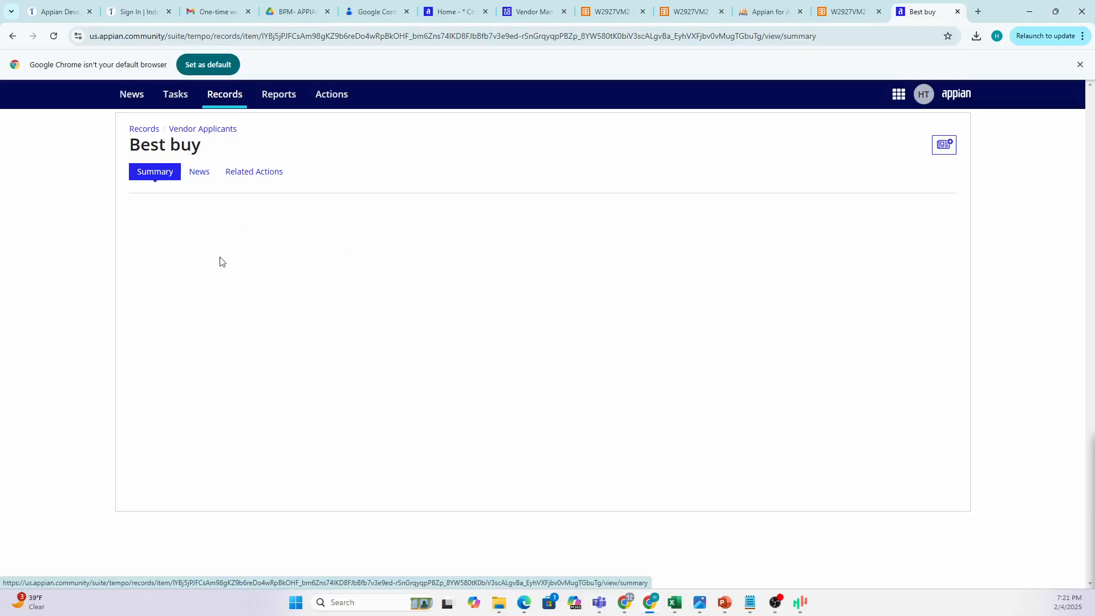
# Go to the Records list, which shows only Maintenance, and return to Vendor Applicant's List settings.
pyautogui.click(13, 37)
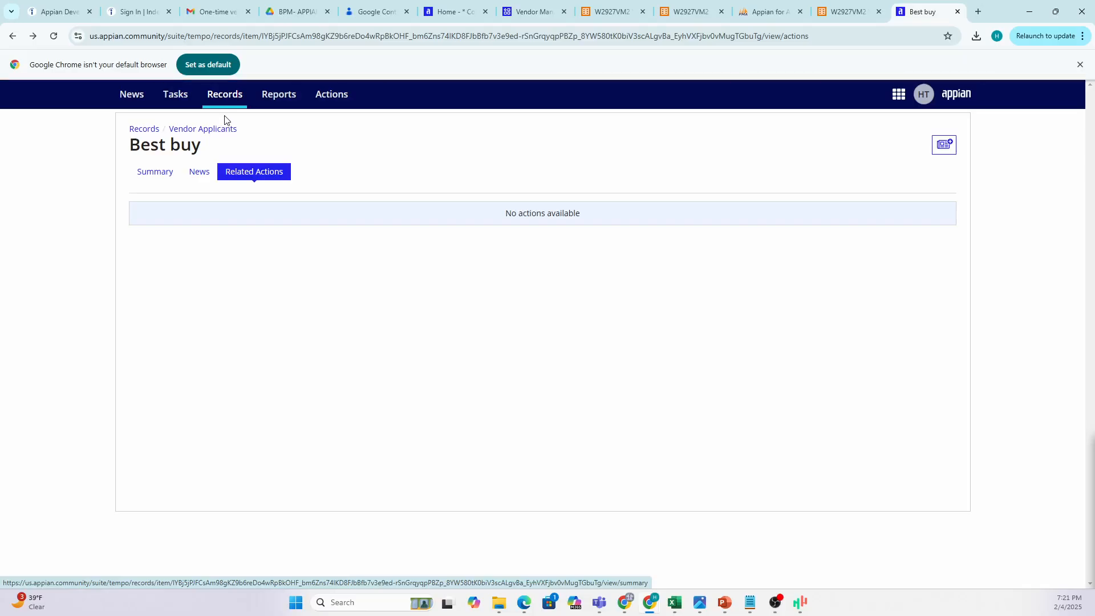
pyautogui.click(12, 36)
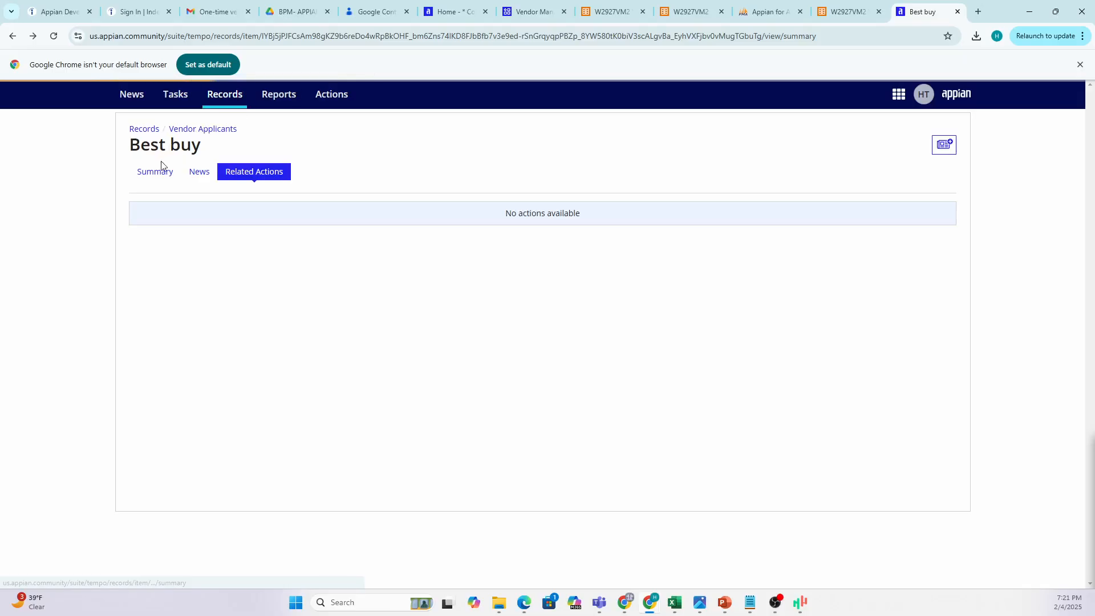
pyautogui.click(150, 131)
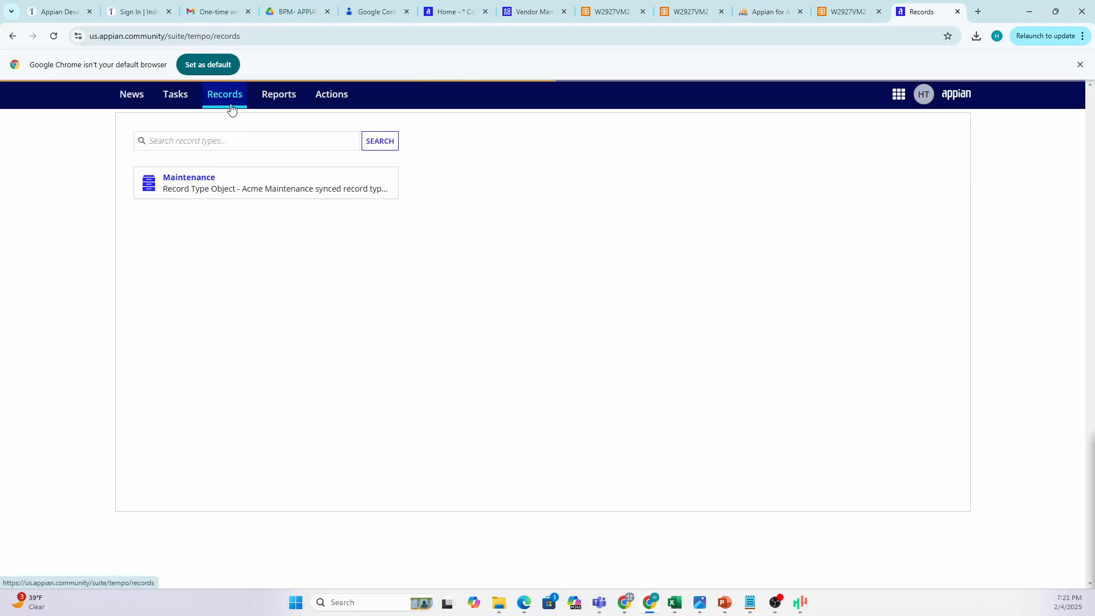
pyautogui.click(847, 12)
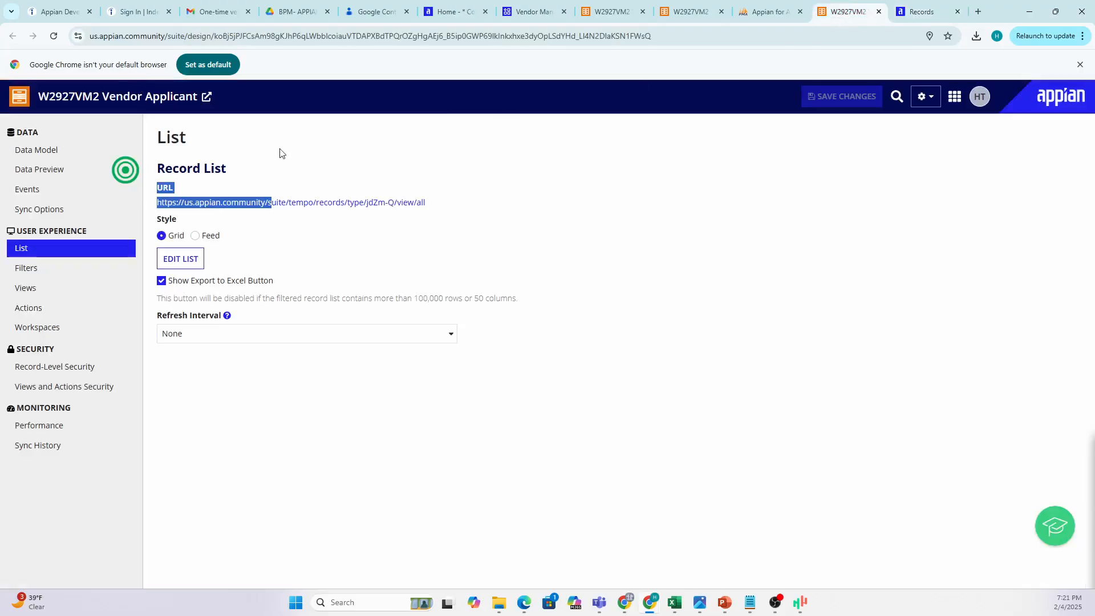
# Open the Record List URL, close the extra Records tab, and return to the design page.
pyautogui.click(308, 206)
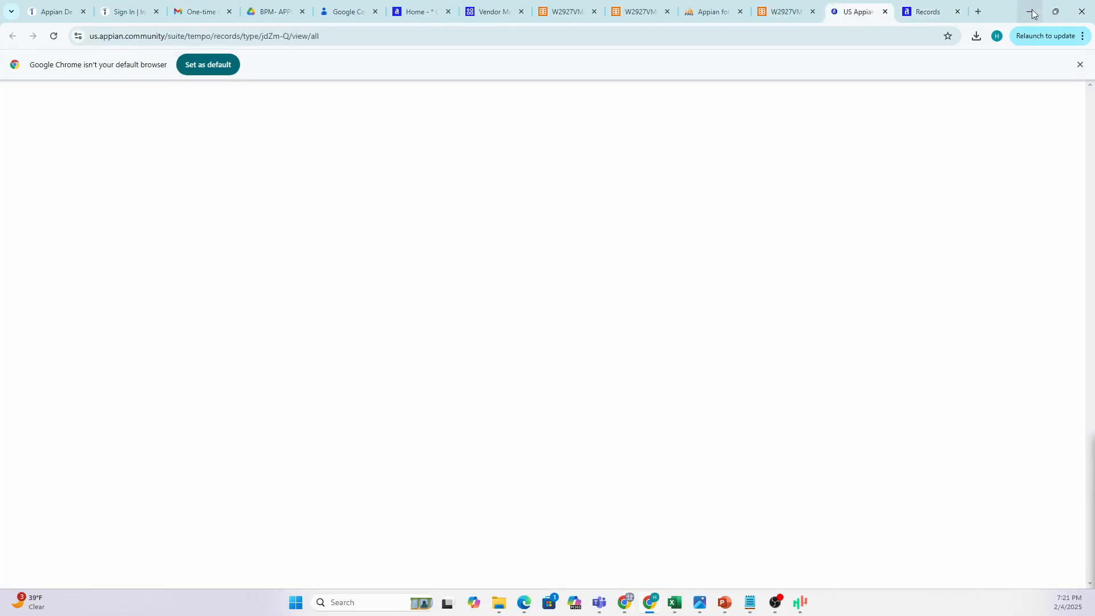
pyautogui.click(958, 11)
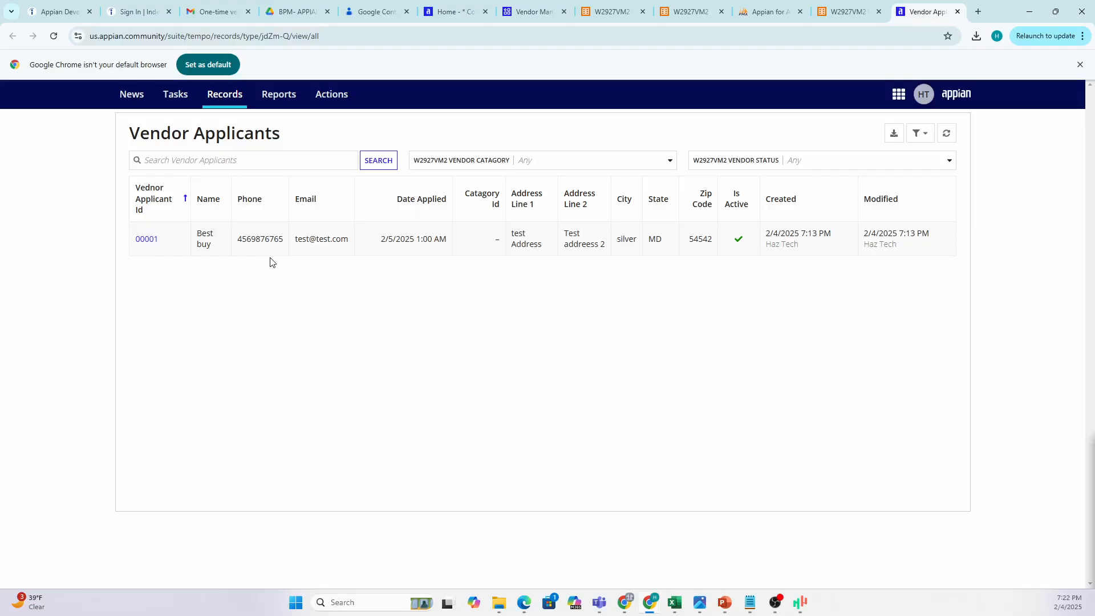
pyautogui.click(845, 12)
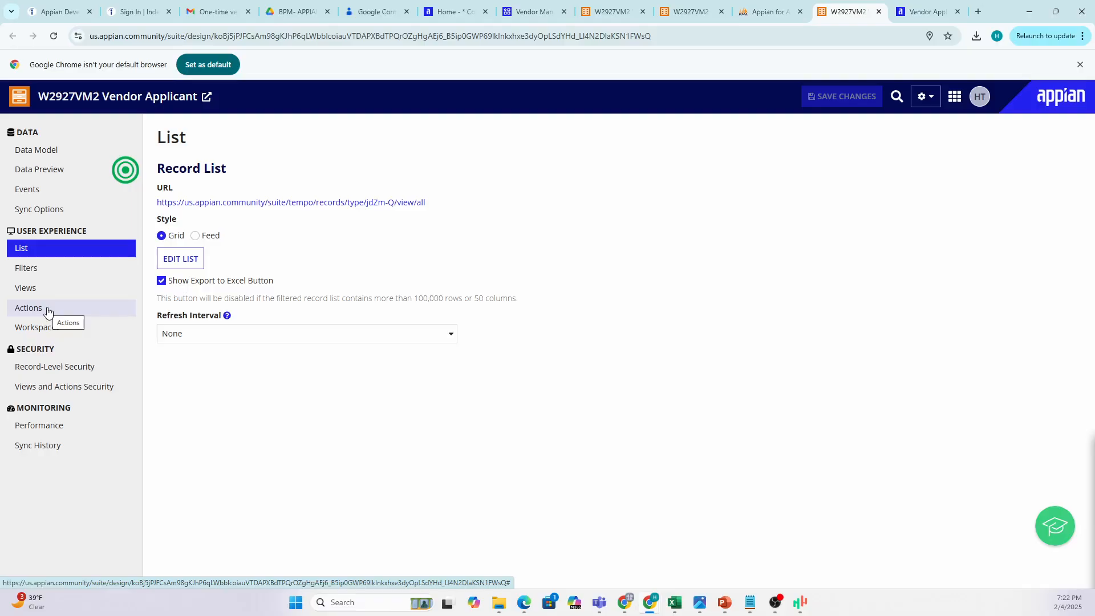
# Bring up the HAZ Appian Training deck and go to slide 18, Process objects.
pyautogui.moveTo(724, 602)
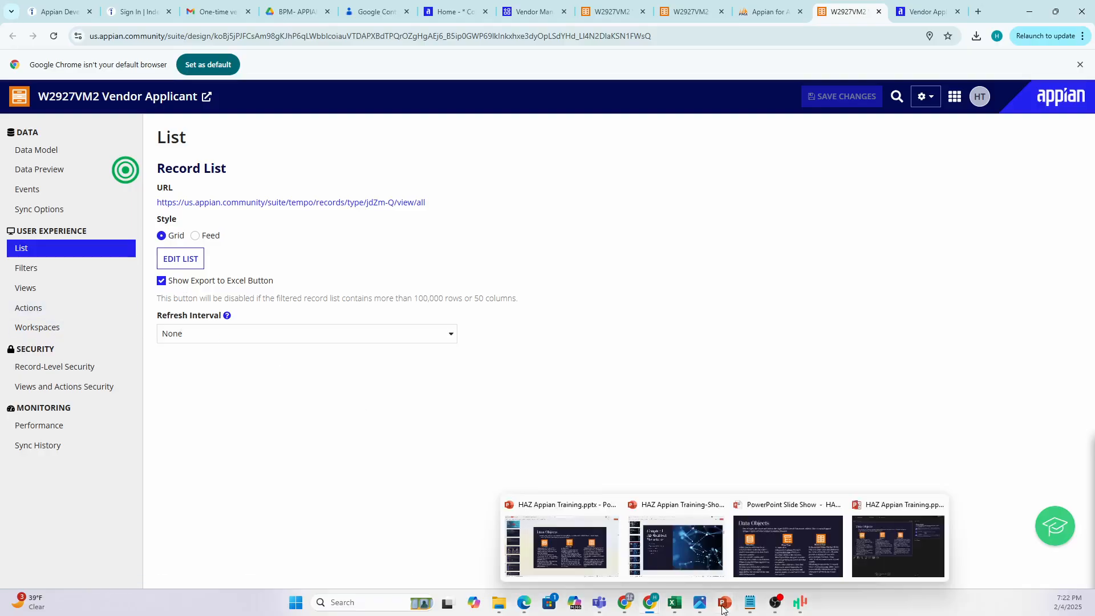
pyautogui.click(591, 550)
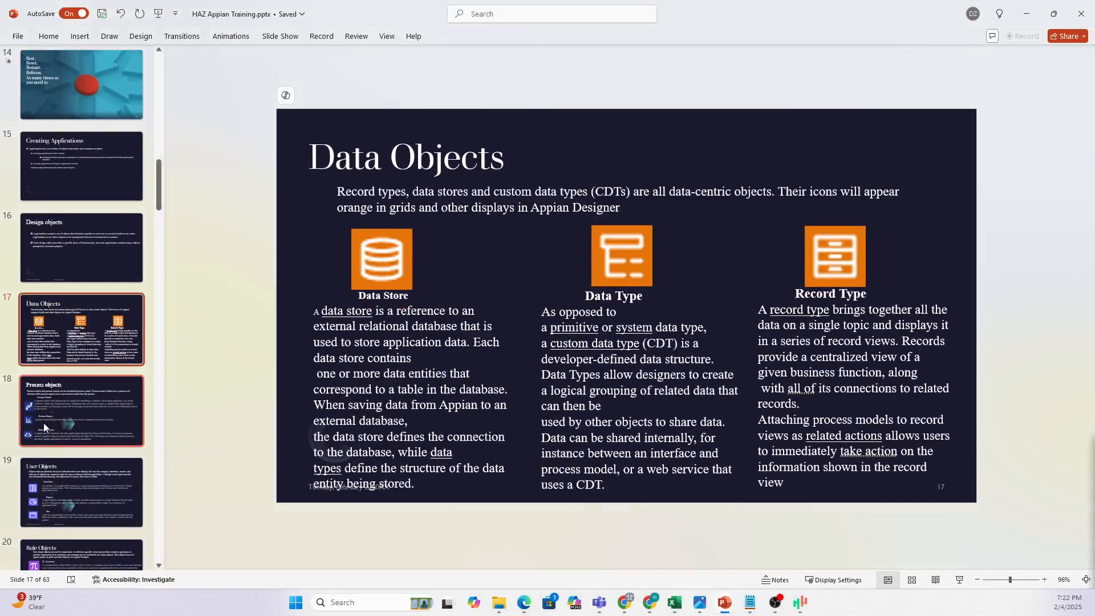
pyautogui.click(80, 399)
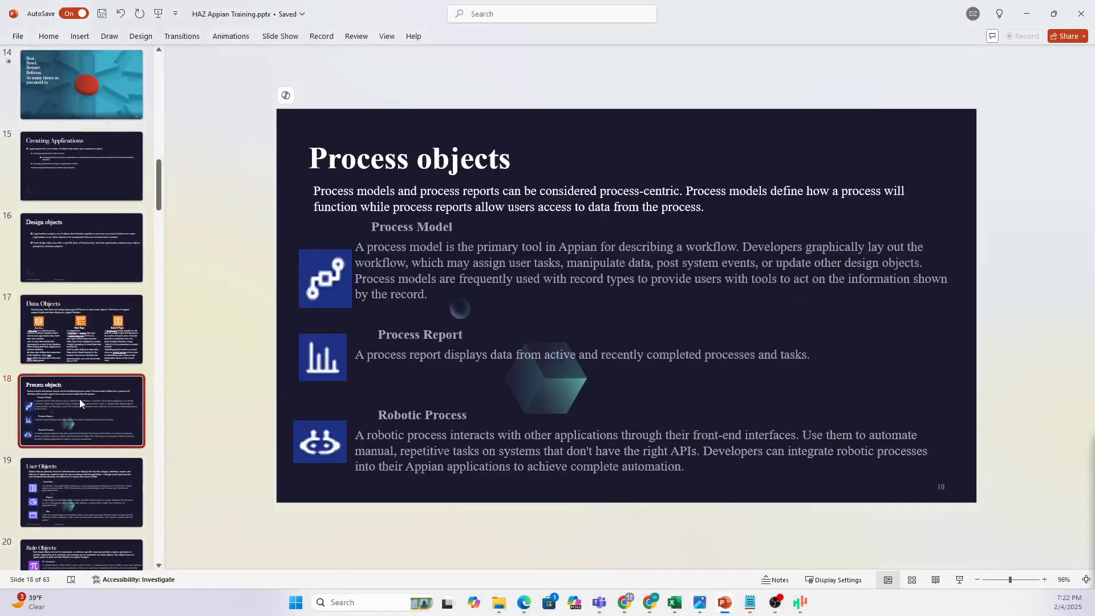
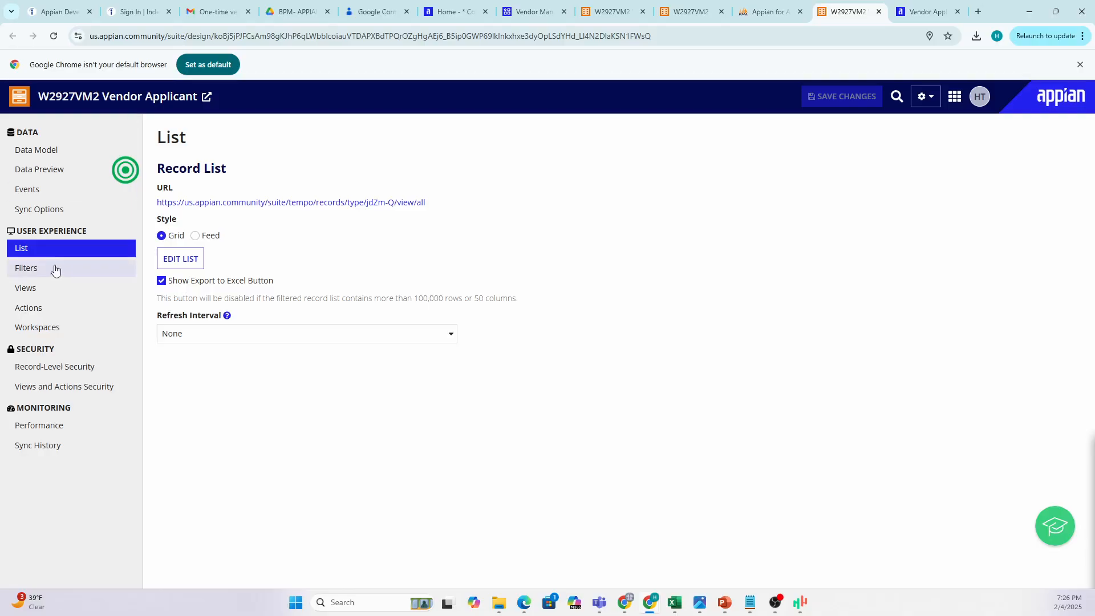
# Go from Views to the W2927VM2 Vendor Applicant record type's empty Actions page.
pyautogui.click(26, 292)
pyautogui.click(41, 312)
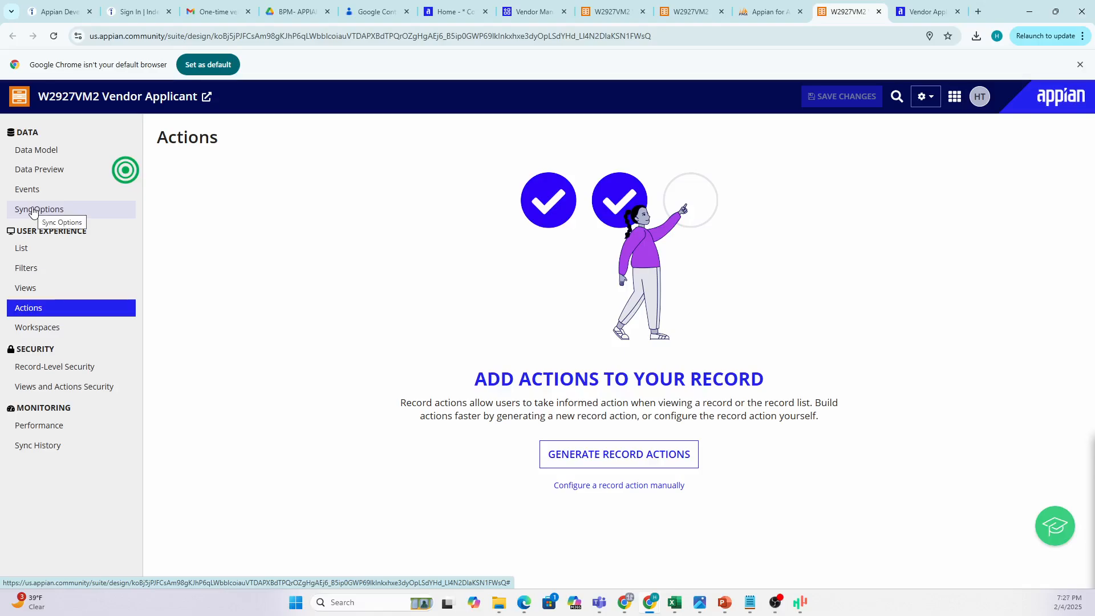
# Enable the Tempo records tab in Sync Options, check the record list, and return to the designer.
pyautogui.click(33, 210)
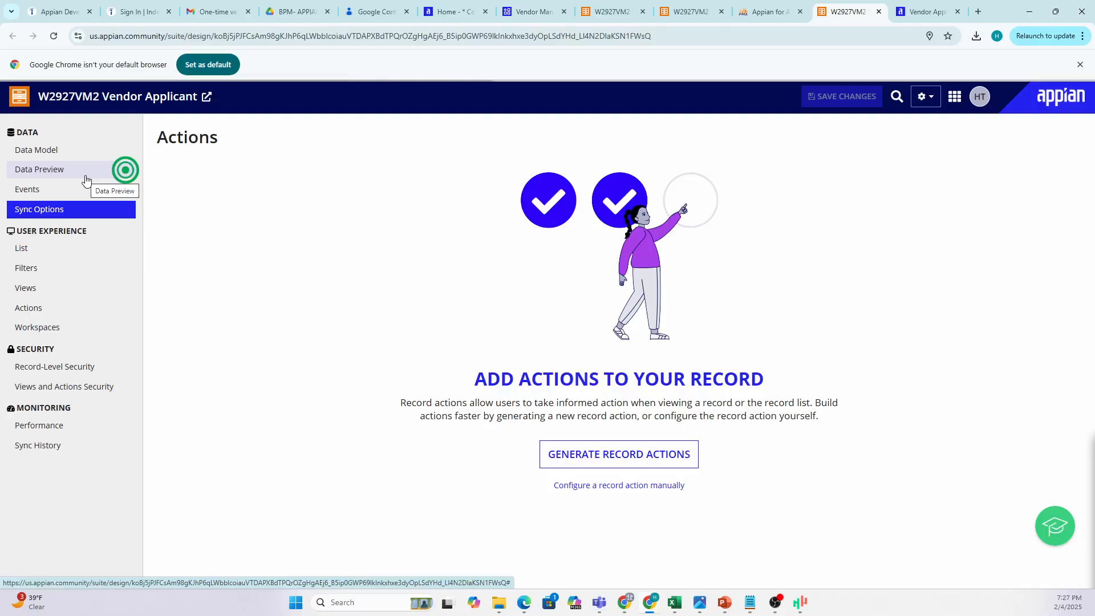
pyautogui.tripleClick(24, 228)
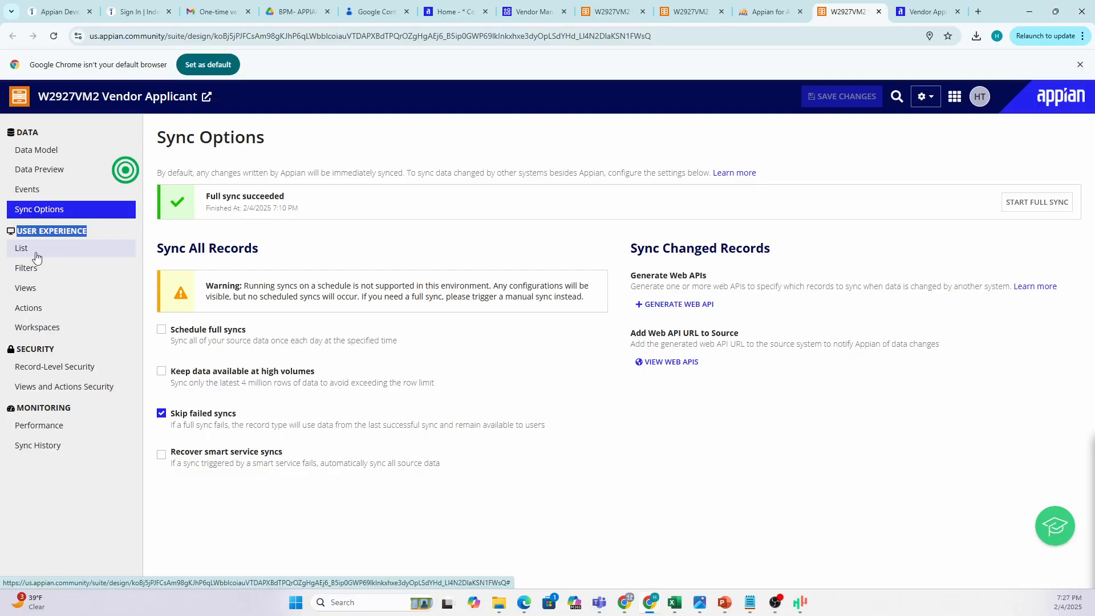
pyautogui.click(925, 19)
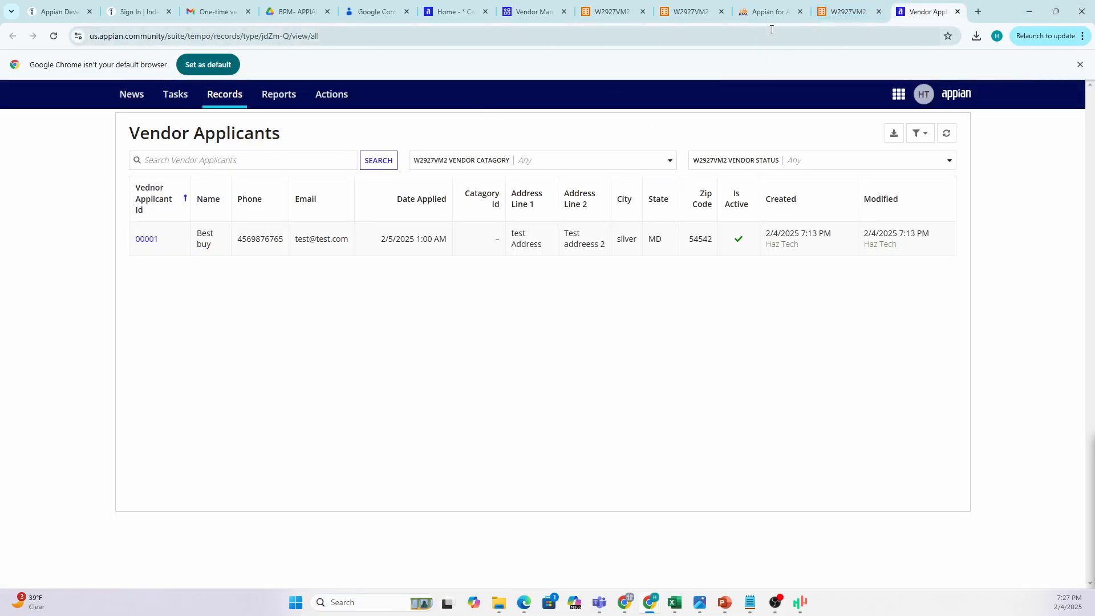
pyautogui.click(849, 12)
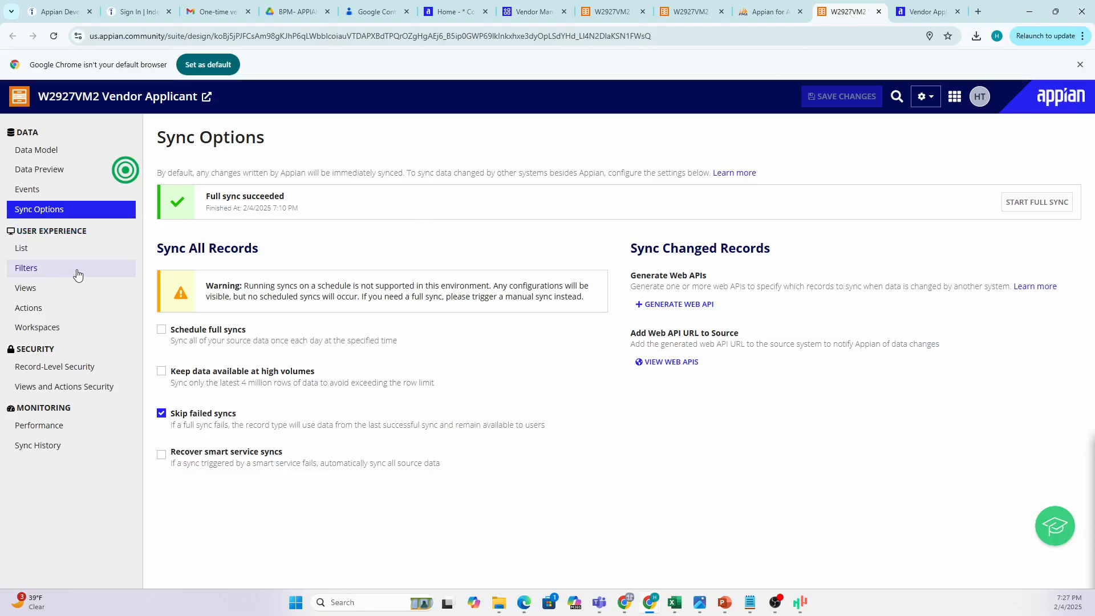
# Open Filters, test the record list's search box with 'xvxv', and return to the designer.
pyautogui.click(57, 269)
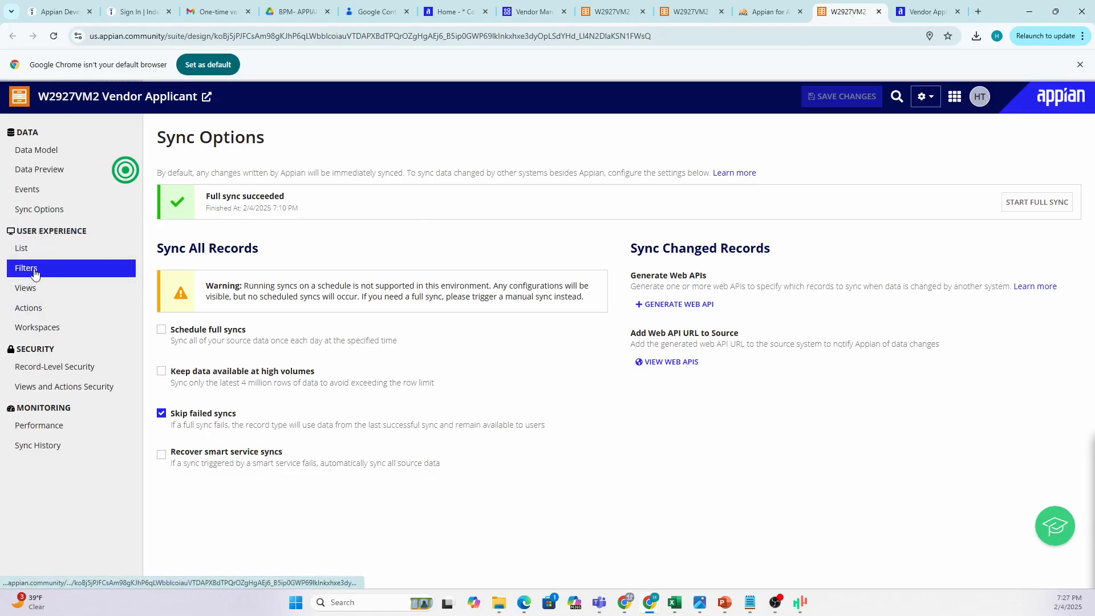
pyautogui.click(916, 12)
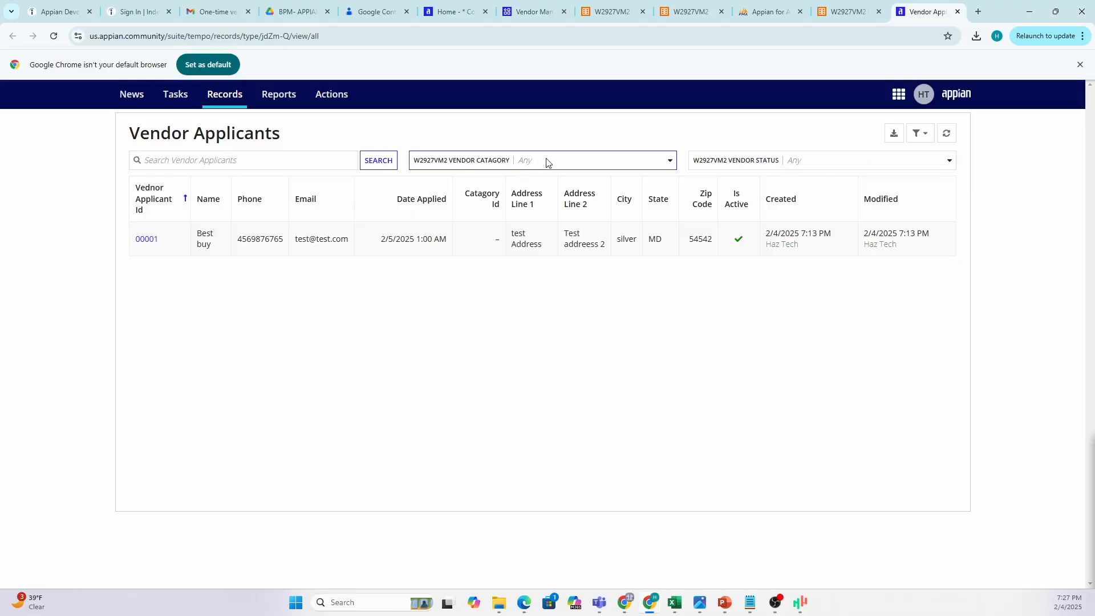
pyautogui.click(263, 161)
pyautogui.write('xvxv')
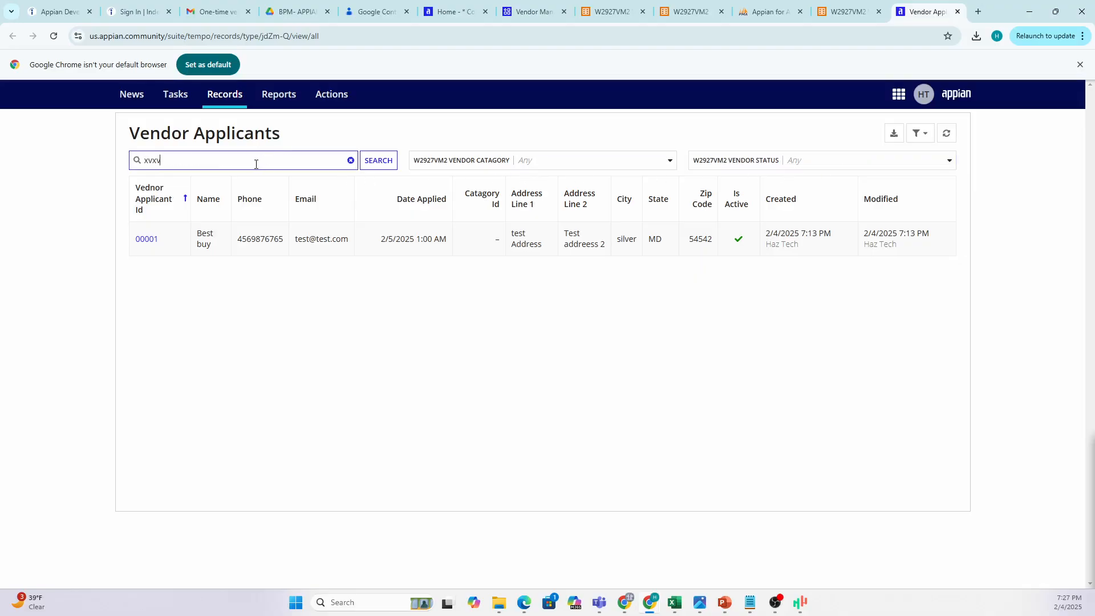
pyautogui.click(843, 12)
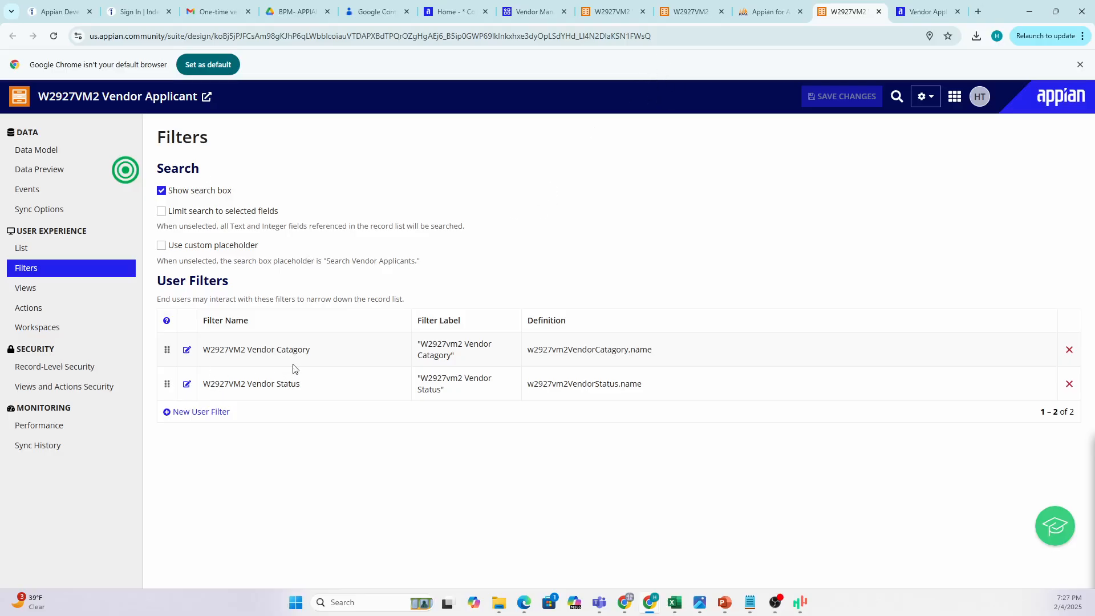
# Point out the Vendor Status and Vendor Catagory filters, then view the Best buy record list.
pyautogui.moveTo(303, 383); pyautogui.dragTo(276, 384)
pyautogui.moveTo(311, 350); pyautogui.dragTo(286, 350)
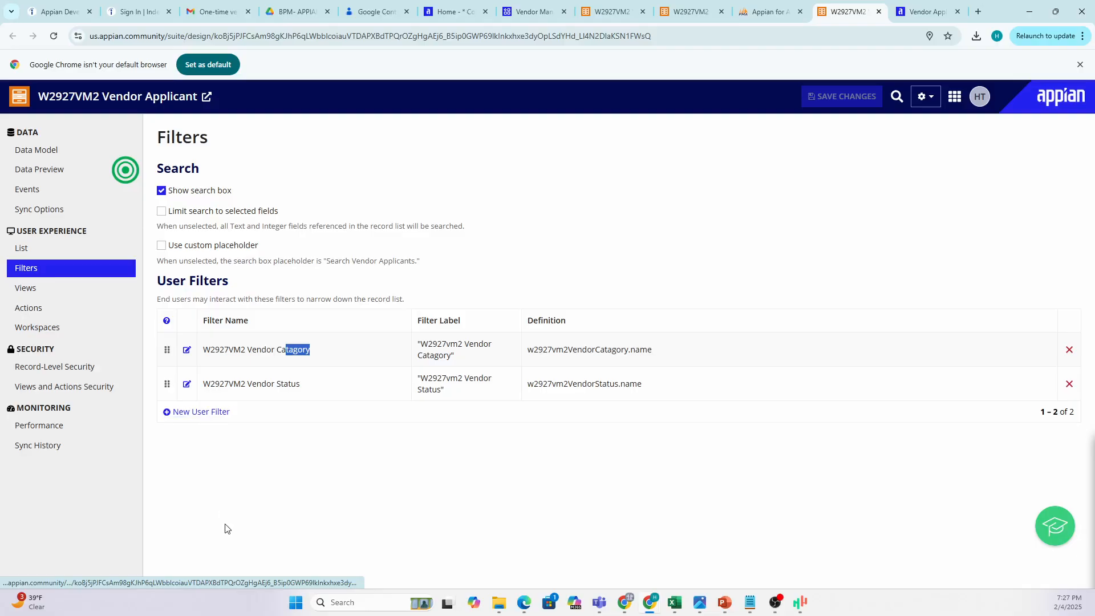
pyautogui.click(915, 14)
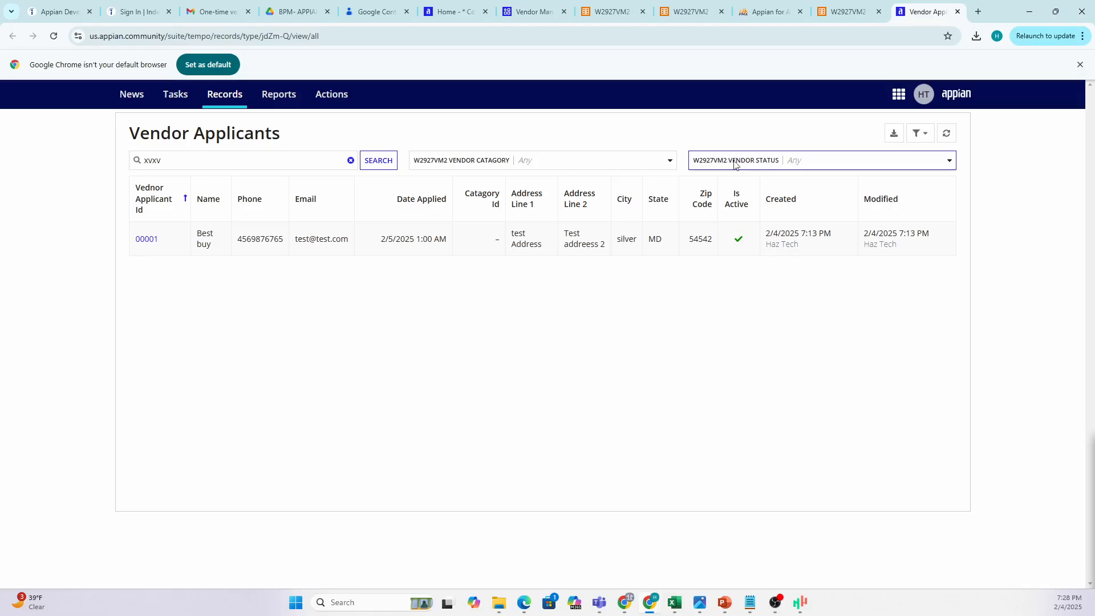
pyautogui.click(843, 12)
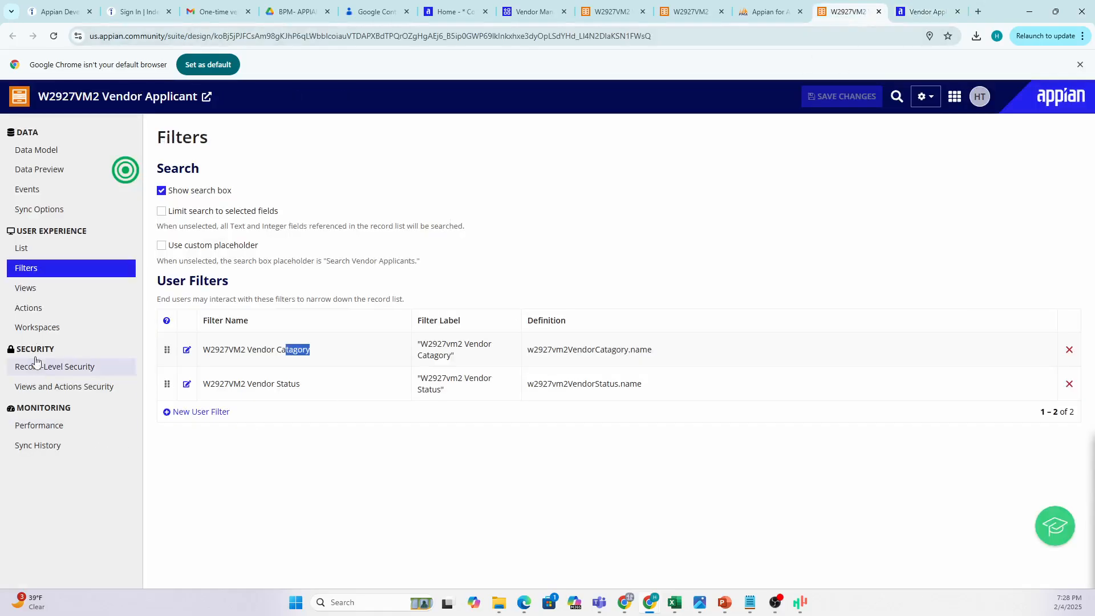
pyautogui.click(40, 291)
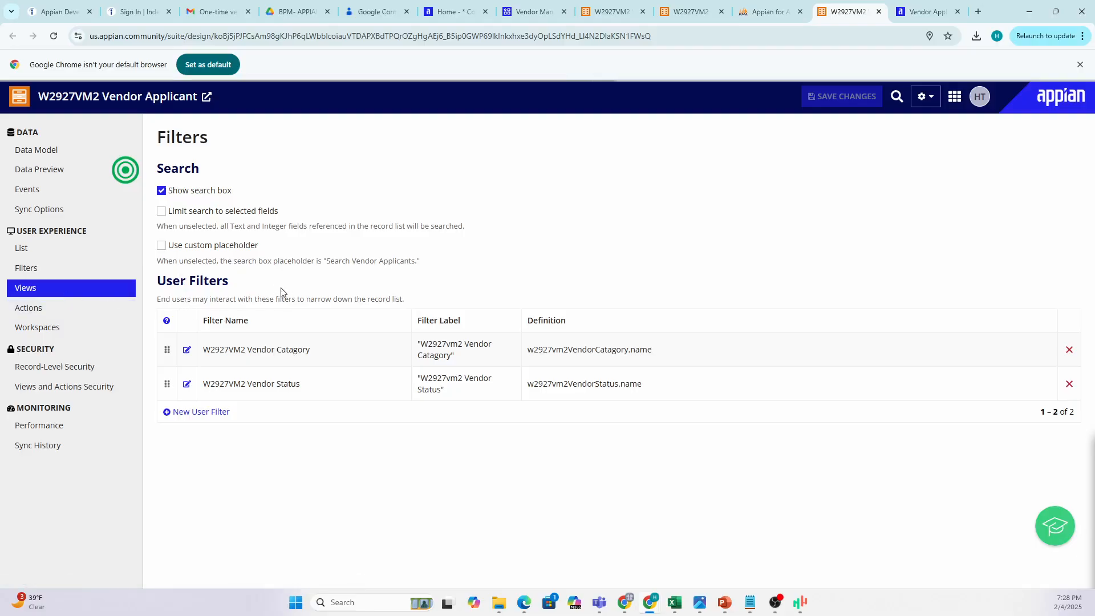
pyautogui.click(924, 11)
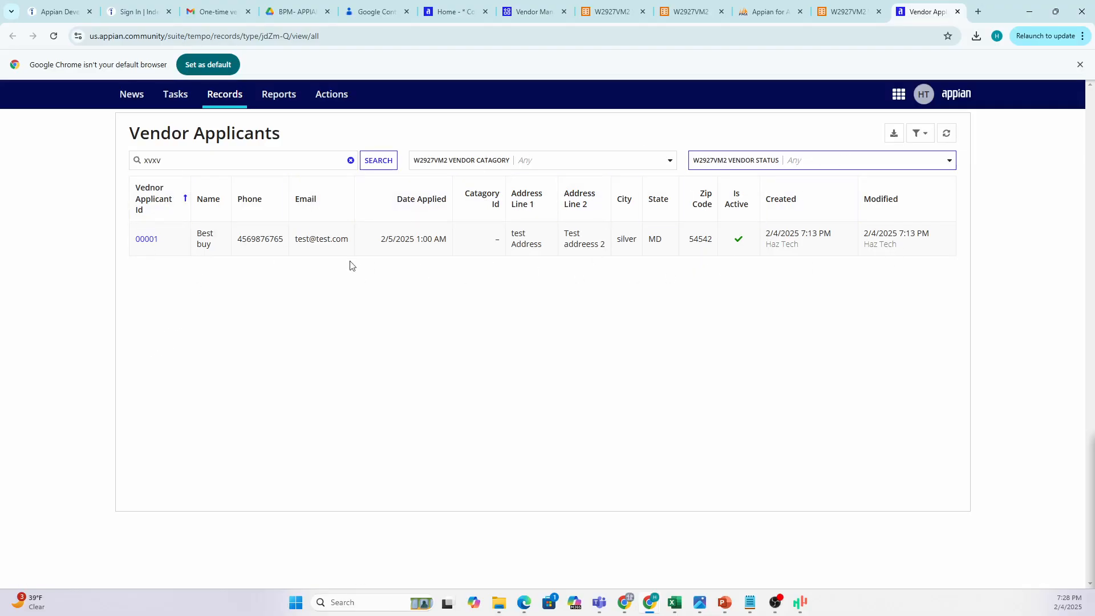
# Open record 00001's Best buy summary, then go back to the record type's Actions page.
pyautogui.click(147, 240)
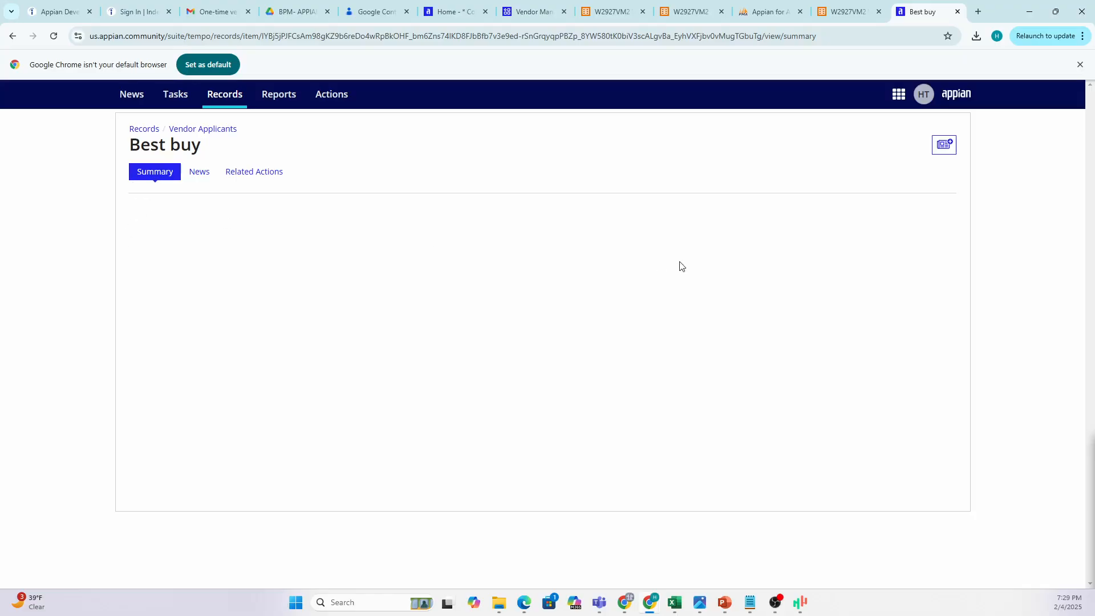
pyautogui.moveTo(141, 144); pyautogui.dragTo(222, 149)
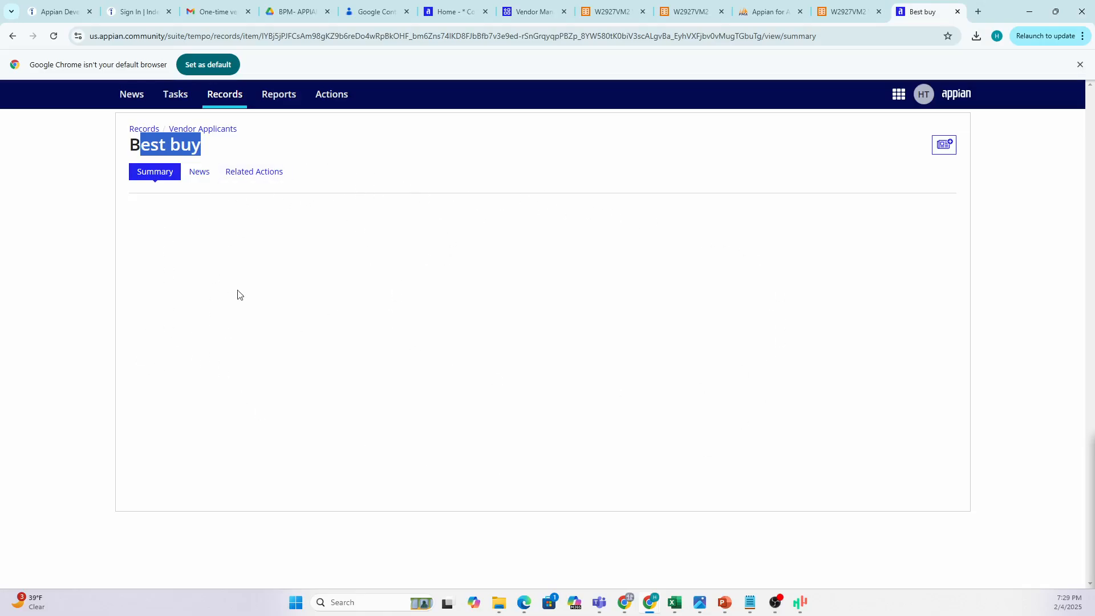
pyautogui.click(843, 12)
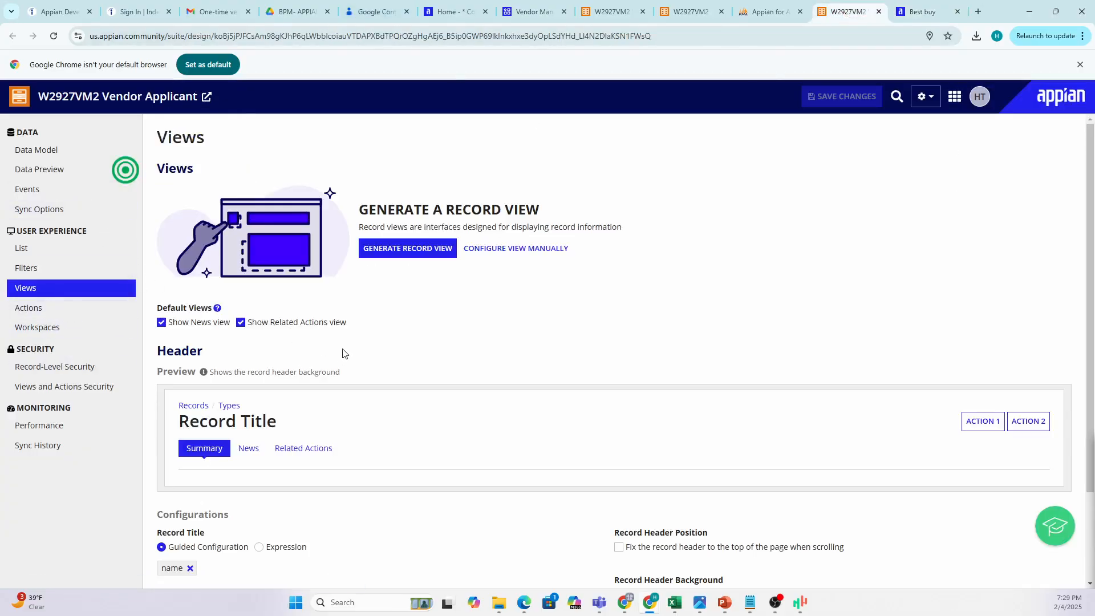
pyautogui.click(37, 312)
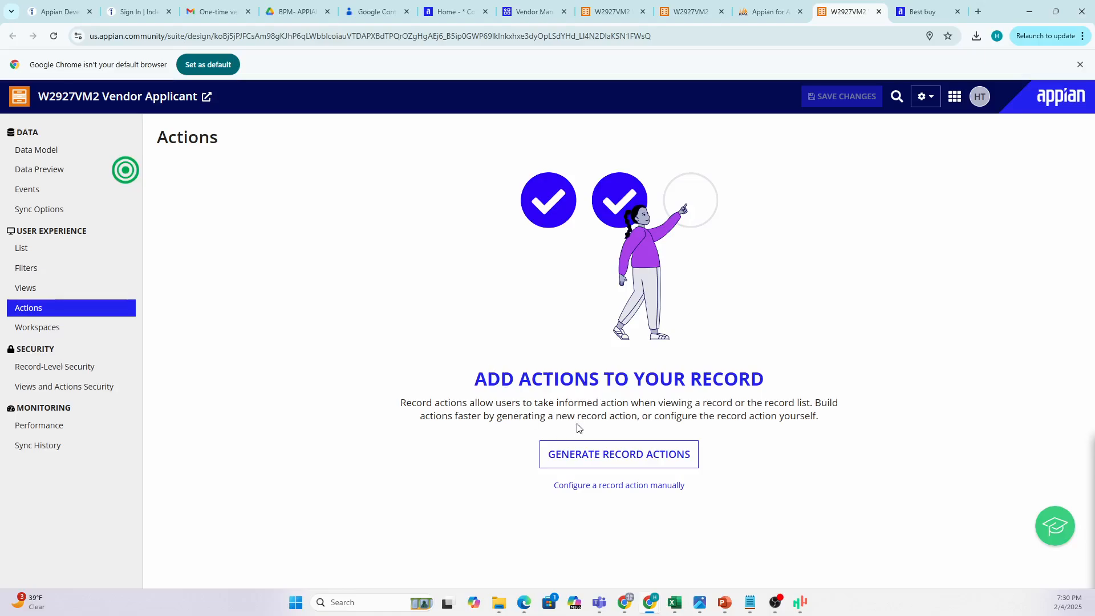
# Generate record actions with Create, Update and Delete all selected.
pyautogui.click(581, 462)
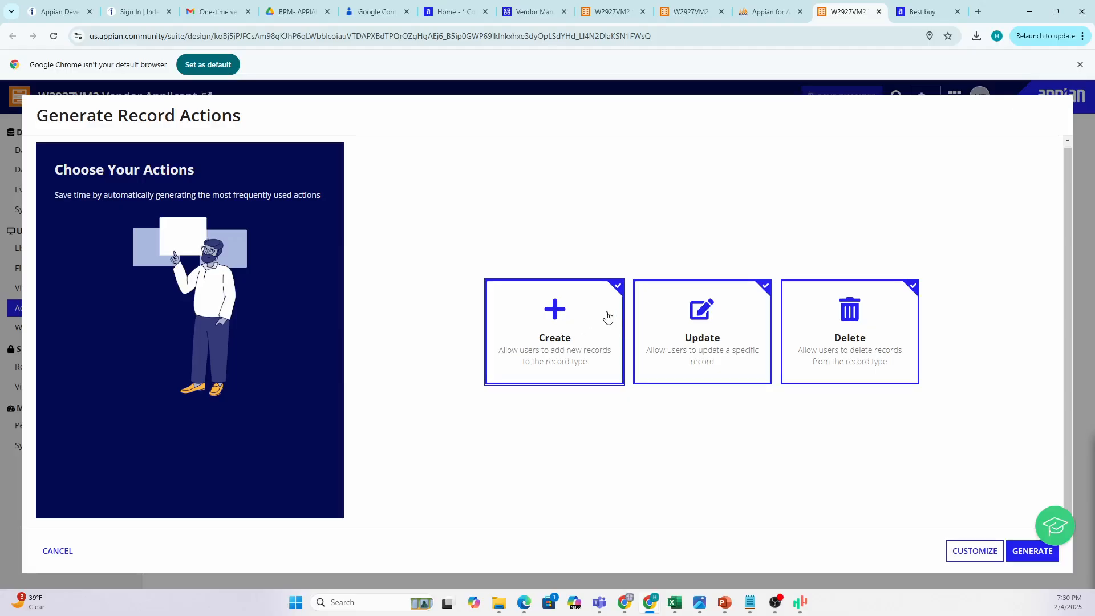
pyautogui.click(747, 297)
pyautogui.click(884, 299)
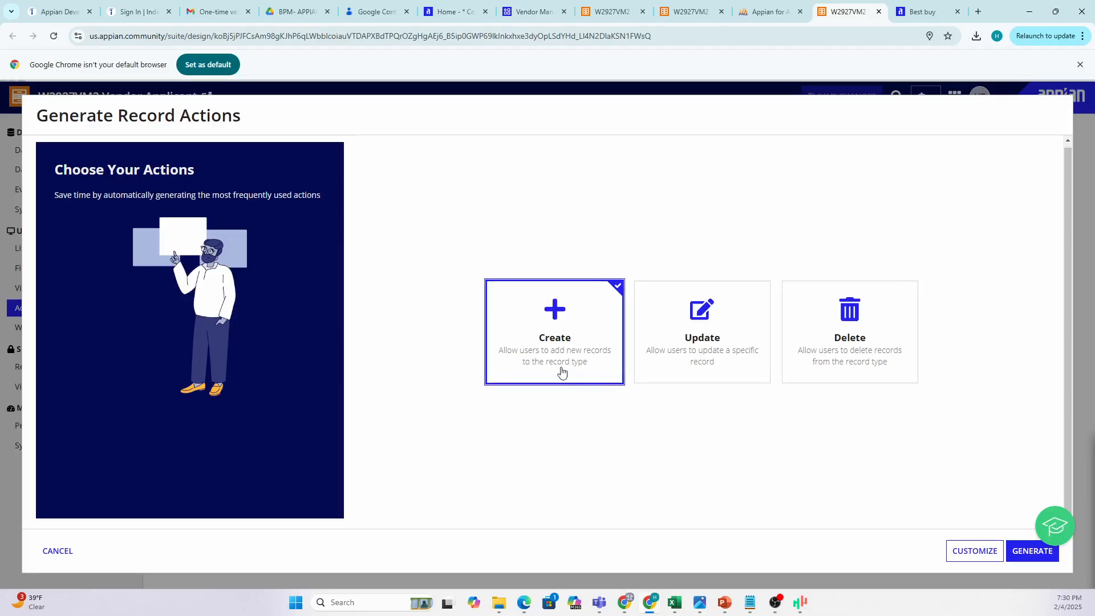
pyautogui.click(740, 301)
pyautogui.click(881, 303)
pyautogui.click(886, 303)
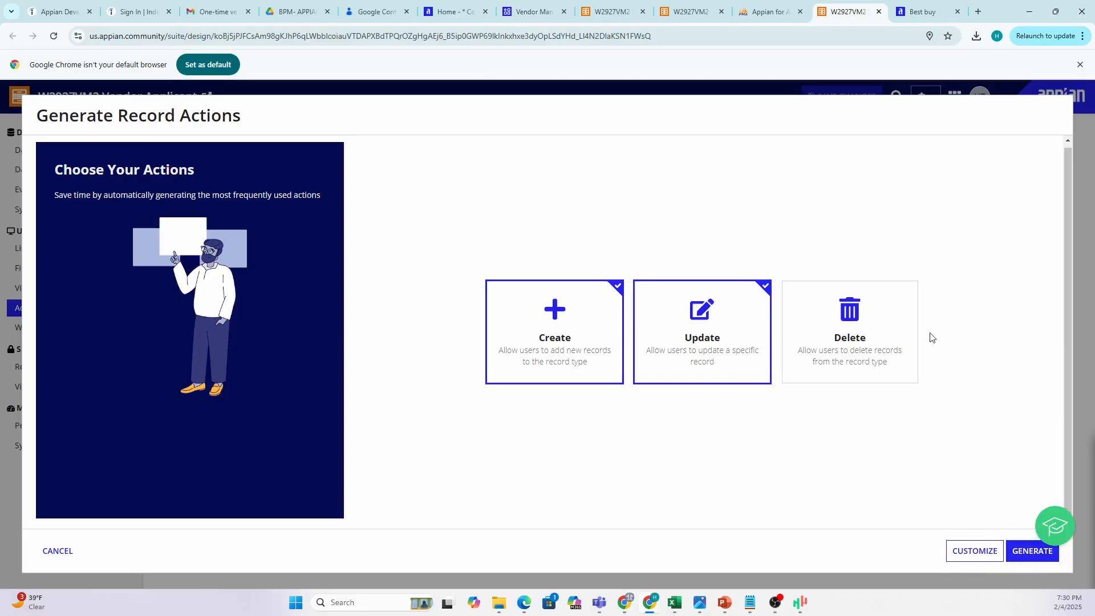
pyautogui.click(878, 361)
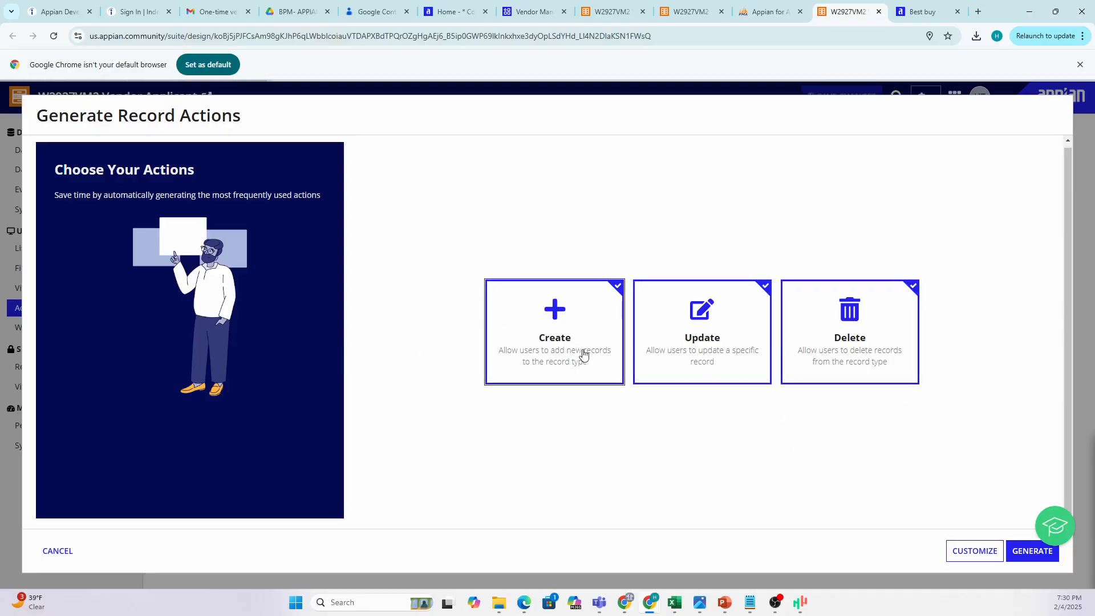
pyautogui.click(1032, 551)
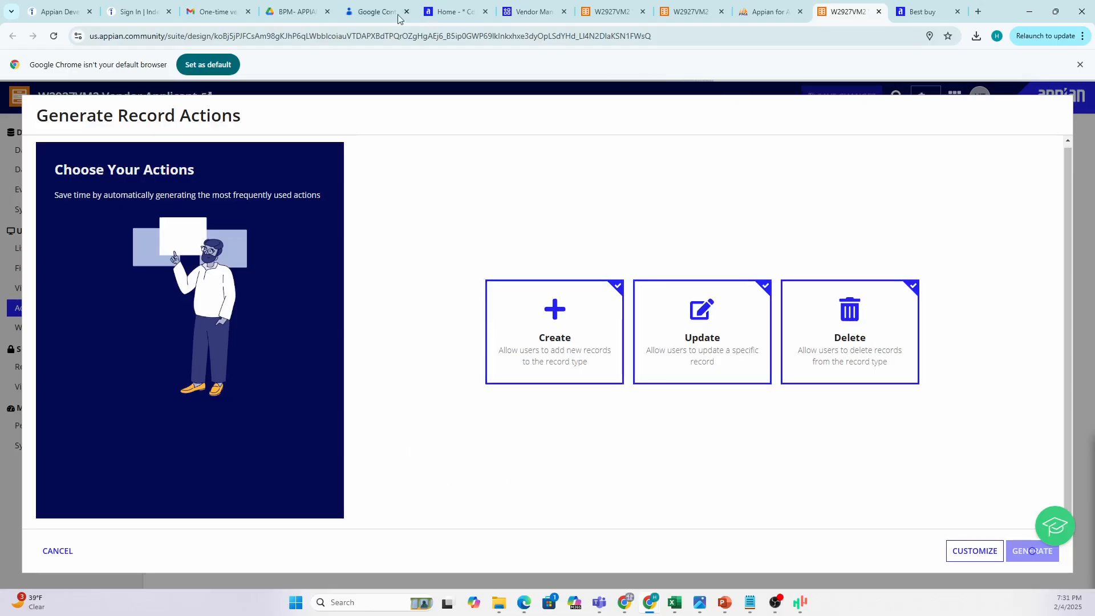
# Open Appian Designer in a new tab from the Appian Community sites menu.
pyautogui.click(447, 11)
pyautogui.click(1042, 97)
pyautogui.click(961, 162)
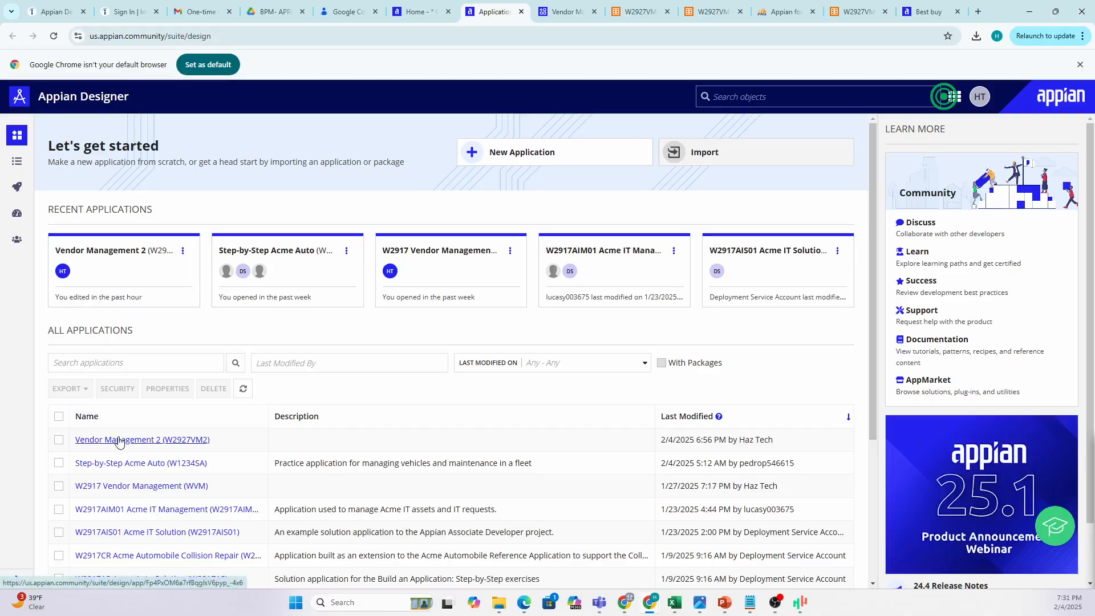
# Open Vendor Management 2, reload its object list, and view the generated New, Update and Delete actions.
pyautogui.click(149, 444)
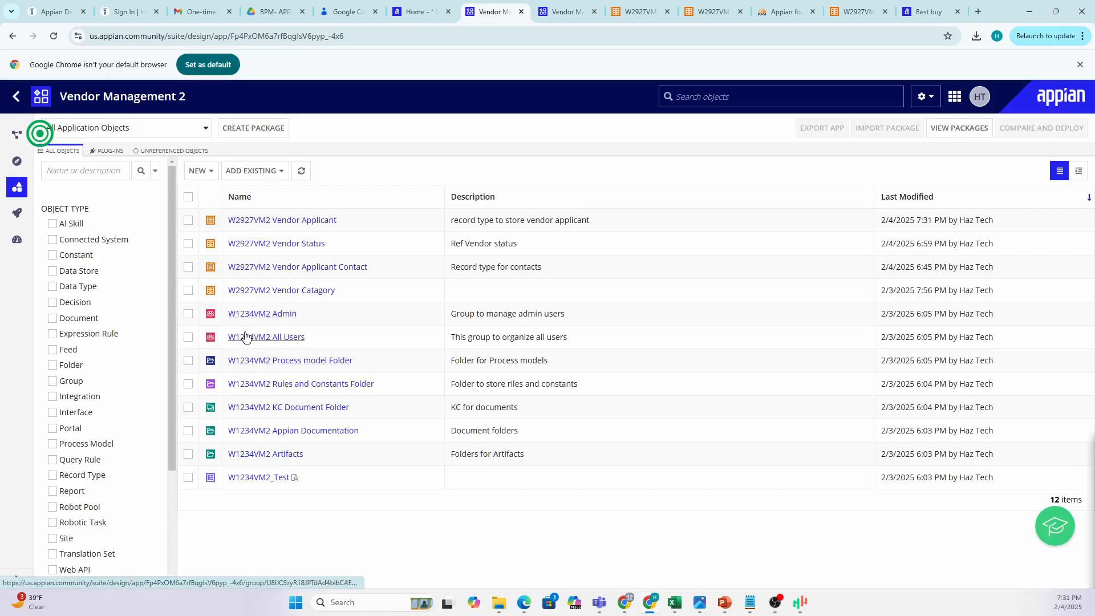
pyautogui.click(924, 15)
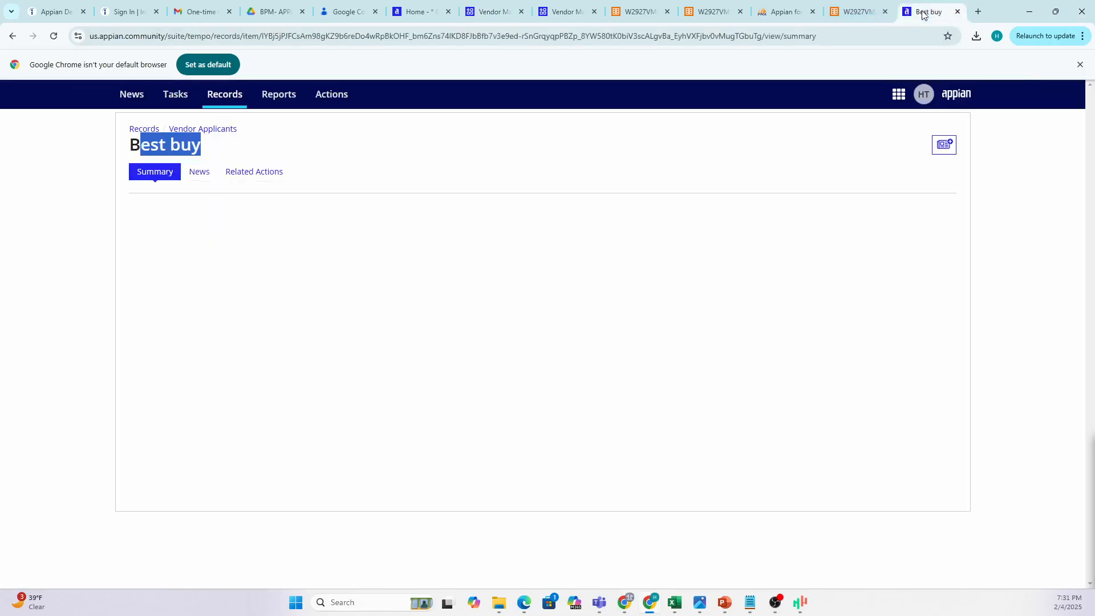
pyautogui.click(857, 13)
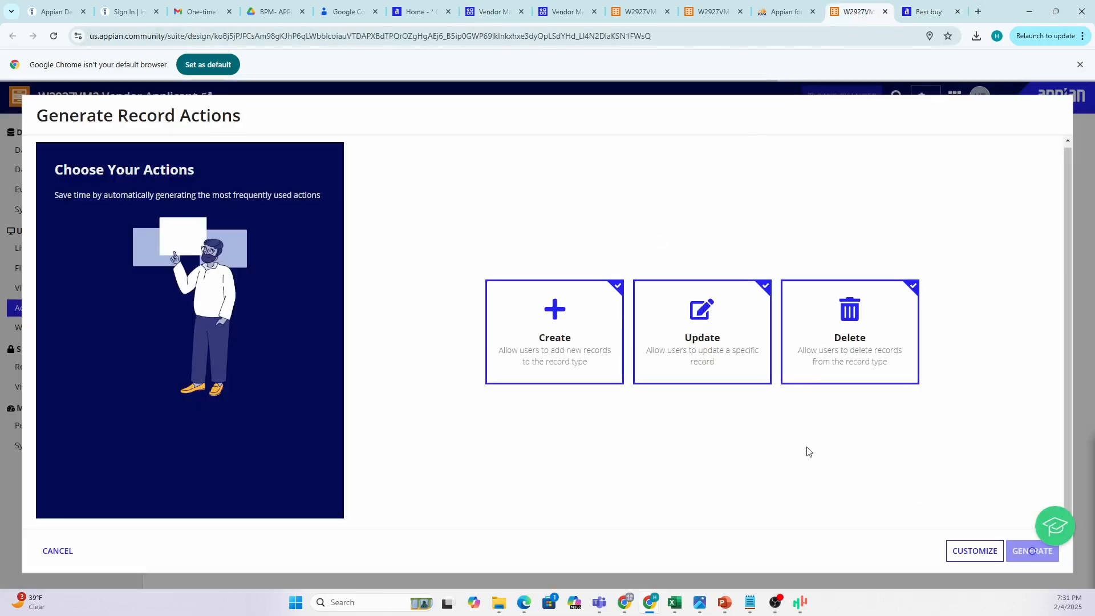
pyautogui.click(420, 11)
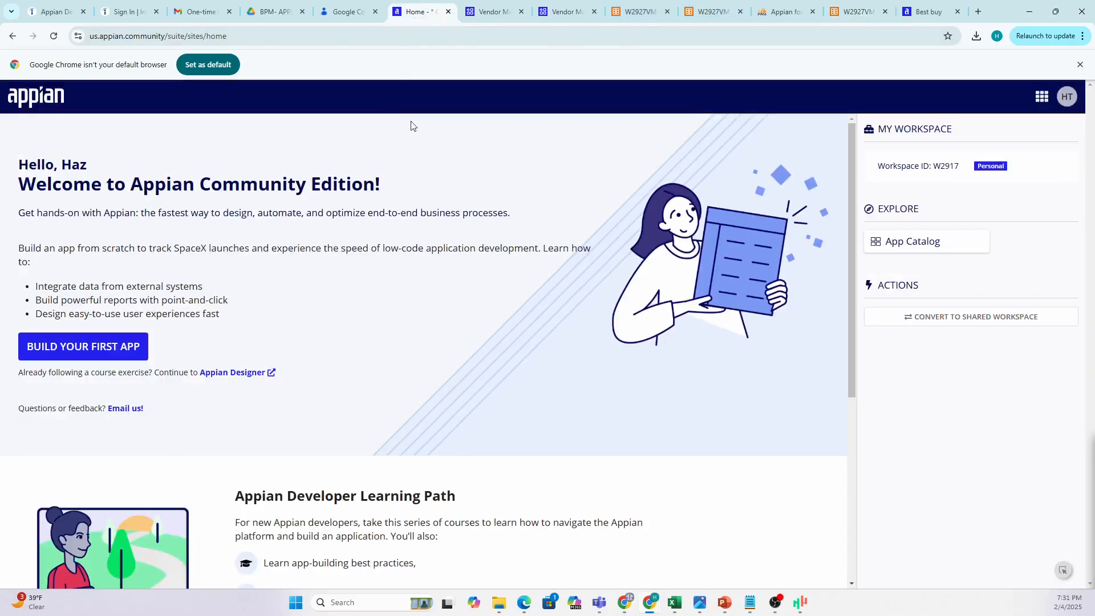
pyautogui.click(473, 10)
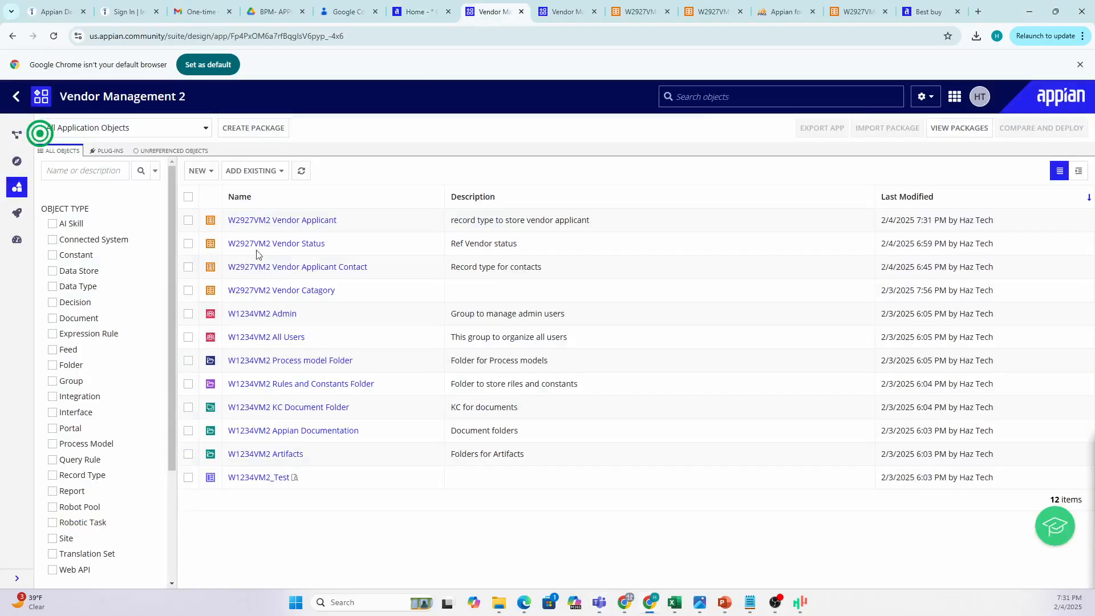
pyautogui.click(53, 37)
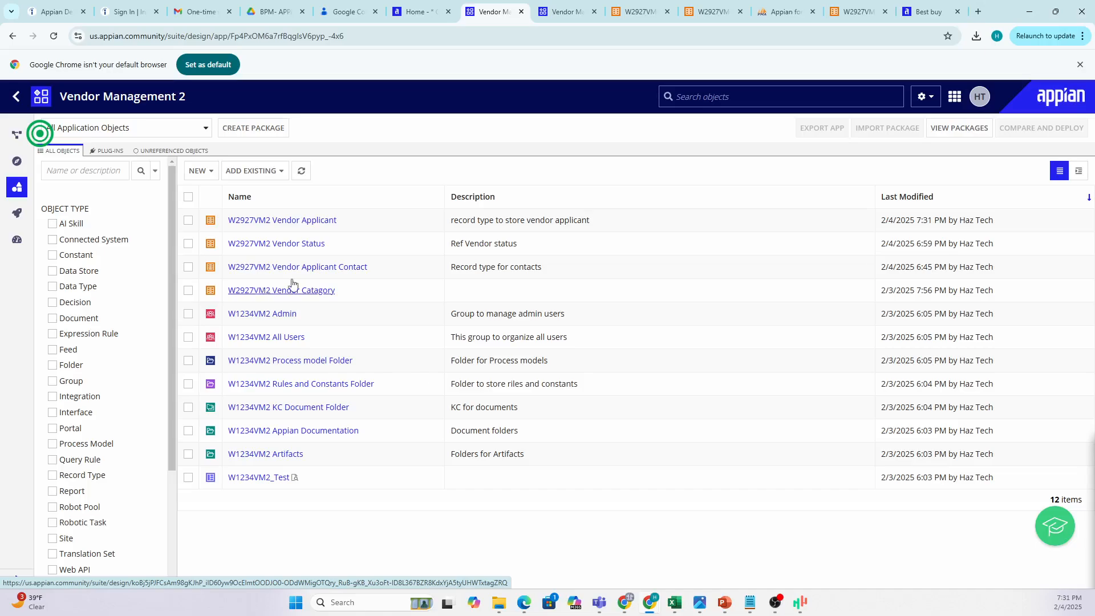
pyautogui.click(828, 11)
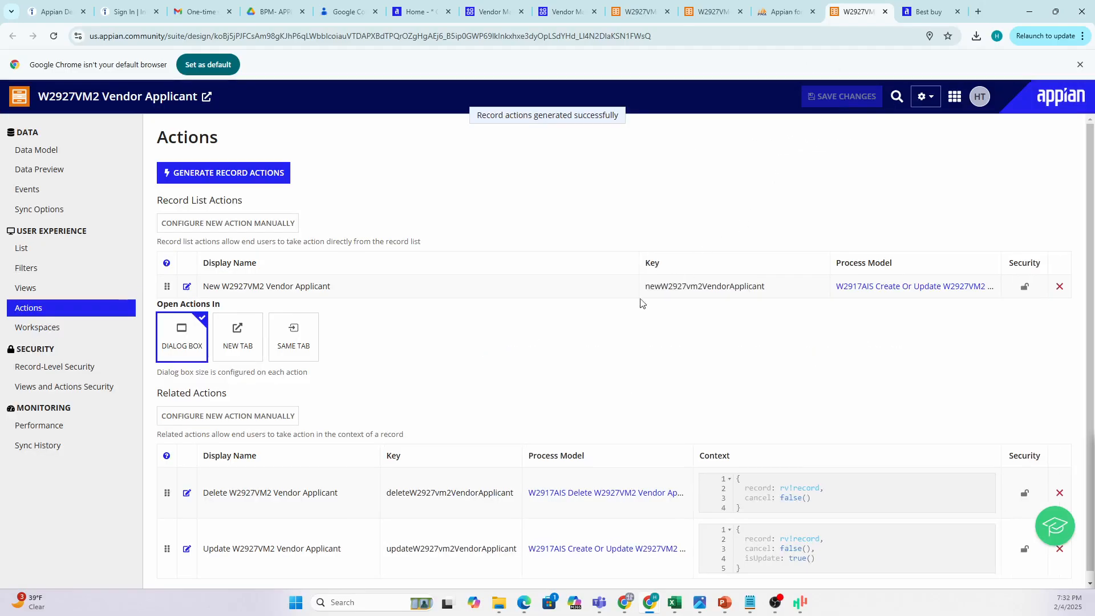
# Point out the New action's name and process model and the Delete action's name and key.
pyautogui.scroll(-1, 744, 336)
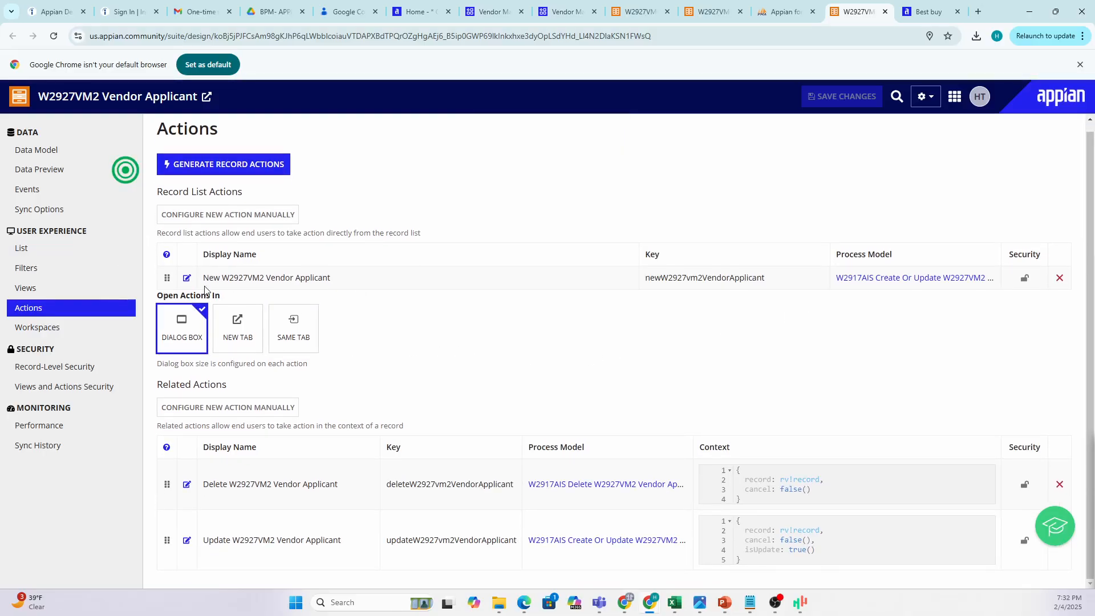
pyautogui.moveTo(204, 279); pyautogui.dragTo(380, 283)
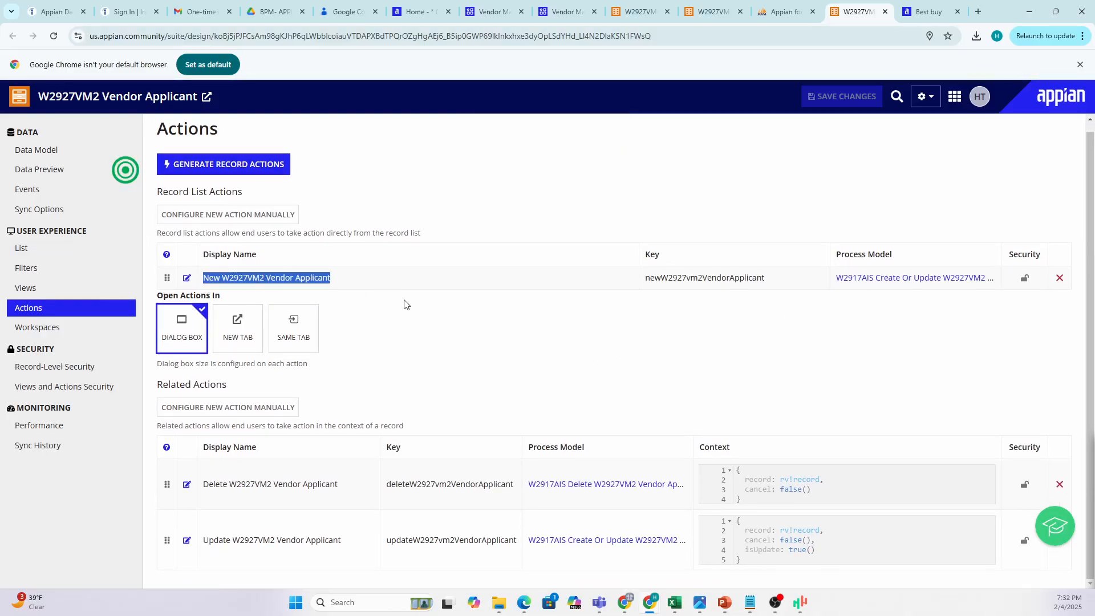
pyautogui.moveTo(819, 285); pyautogui.dragTo(999, 280)
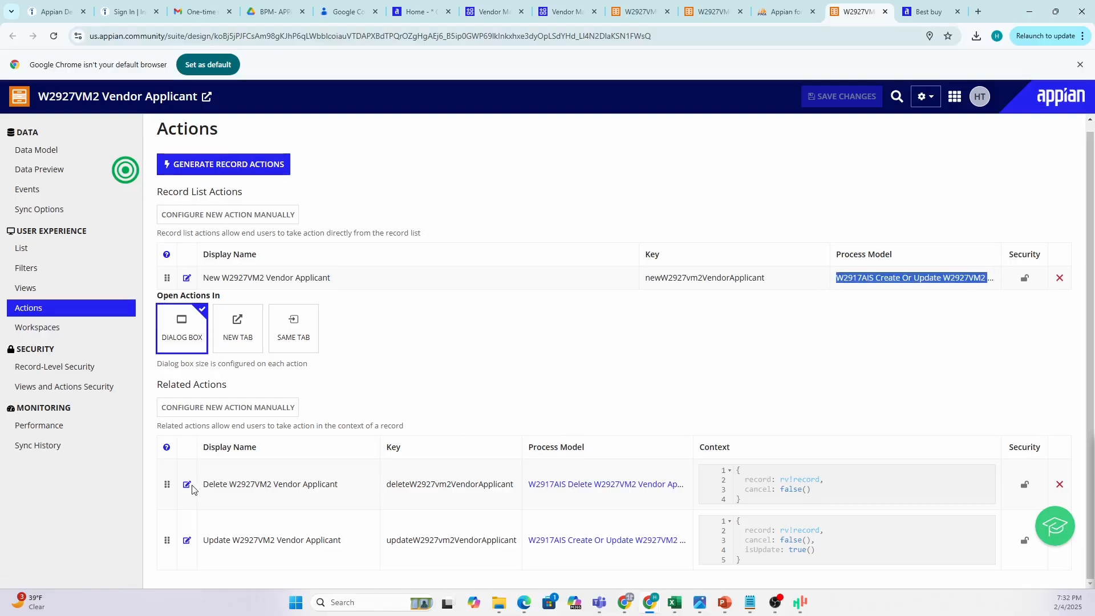
pyautogui.moveTo(205, 483); pyautogui.dragTo(545, 485)
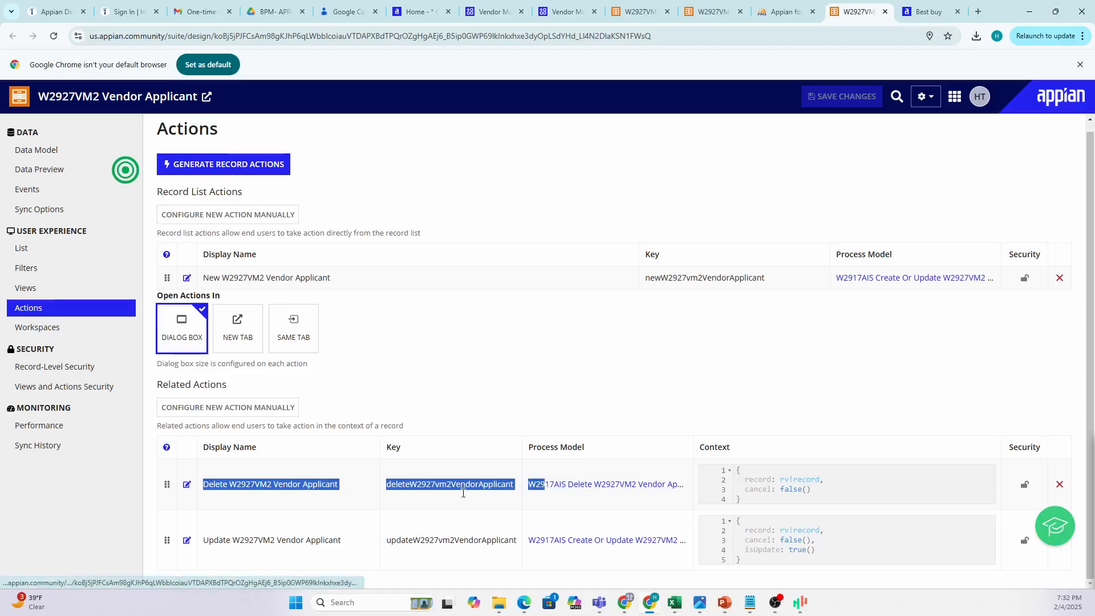
pyautogui.scroll(1, 199, 372)
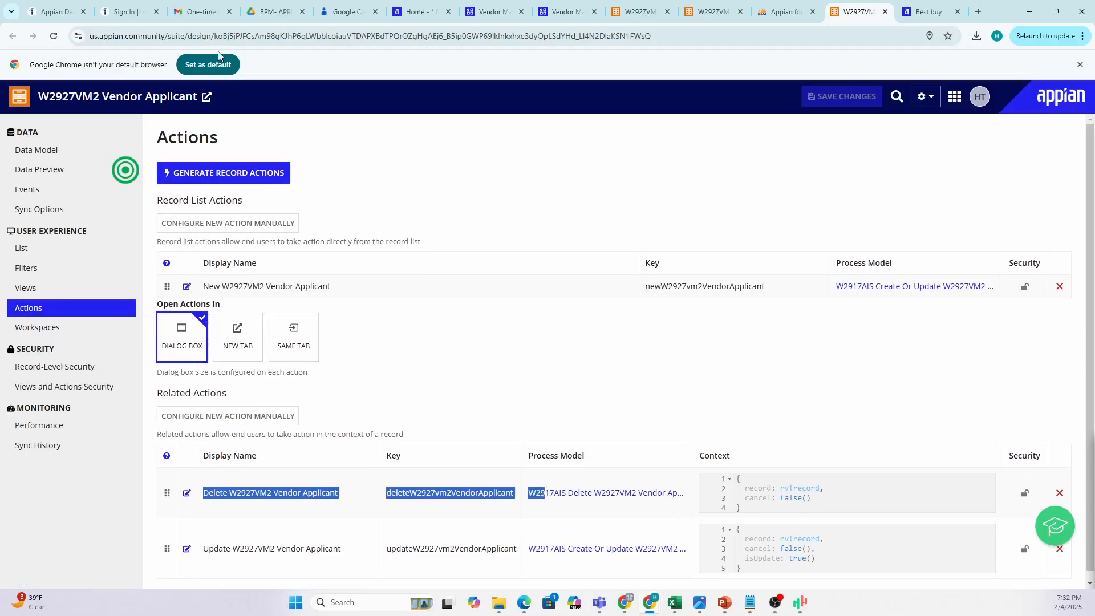
# Point out the Record List Actions and Related Actions headings, then close the Google Contacts tab.
pyautogui.hotkey('ctrl', 'a')
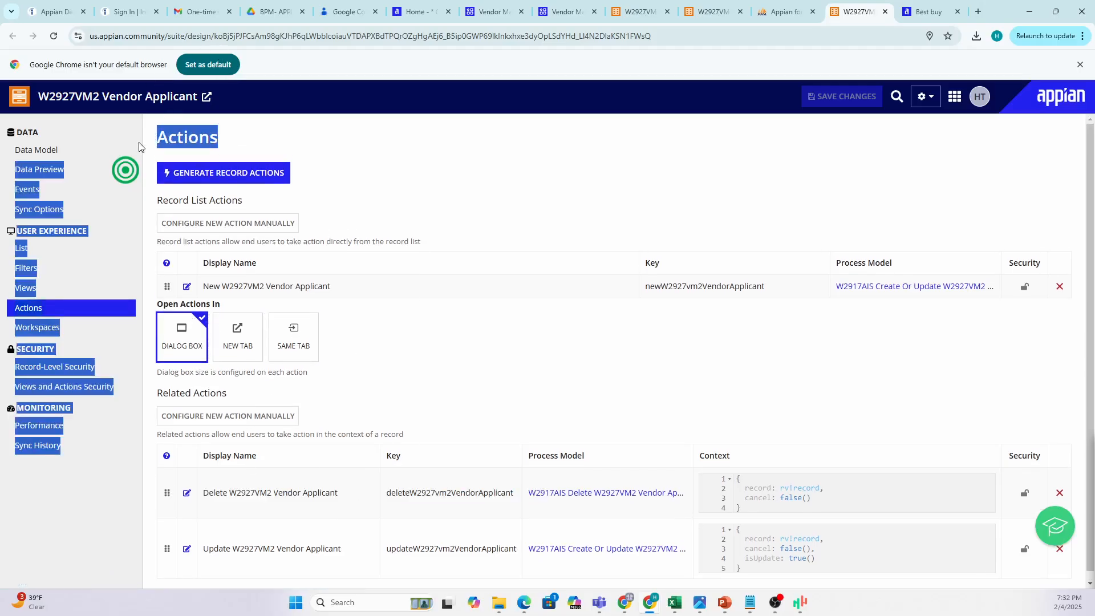
pyautogui.click(452, 202)
pyautogui.moveTo(255, 200); pyautogui.dragTo(156, 200)
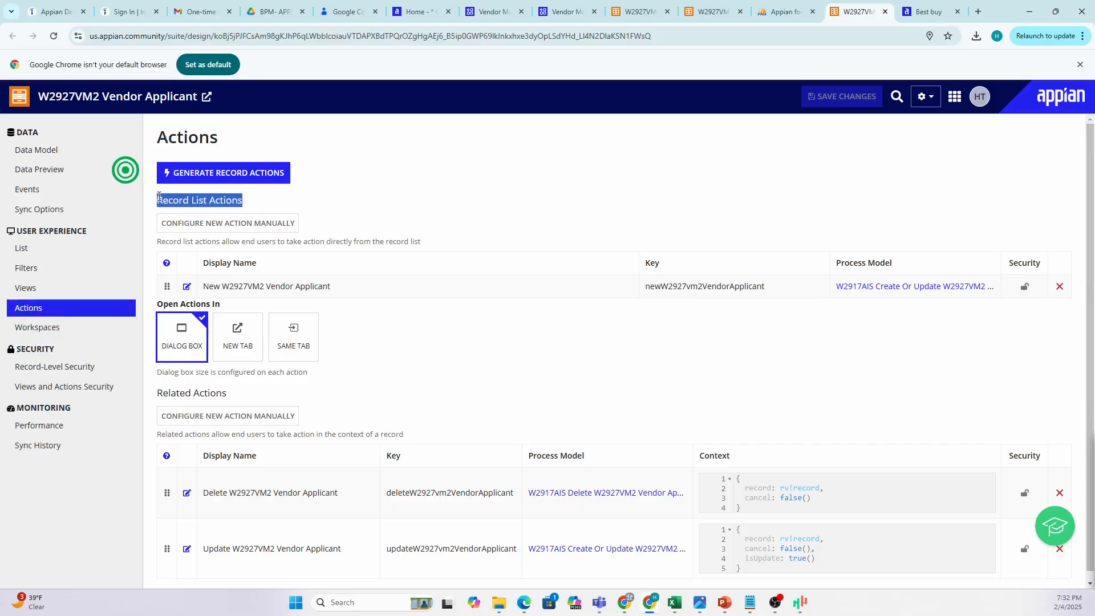
pyautogui.moveTo(227, 392)
pyautogui.mouseDown()
pyautogui.moveTo(126, 380)
pyautogui.moveTo(216, 390)
pyautogui.mouseUp()
pyautogui.click(513, 373)
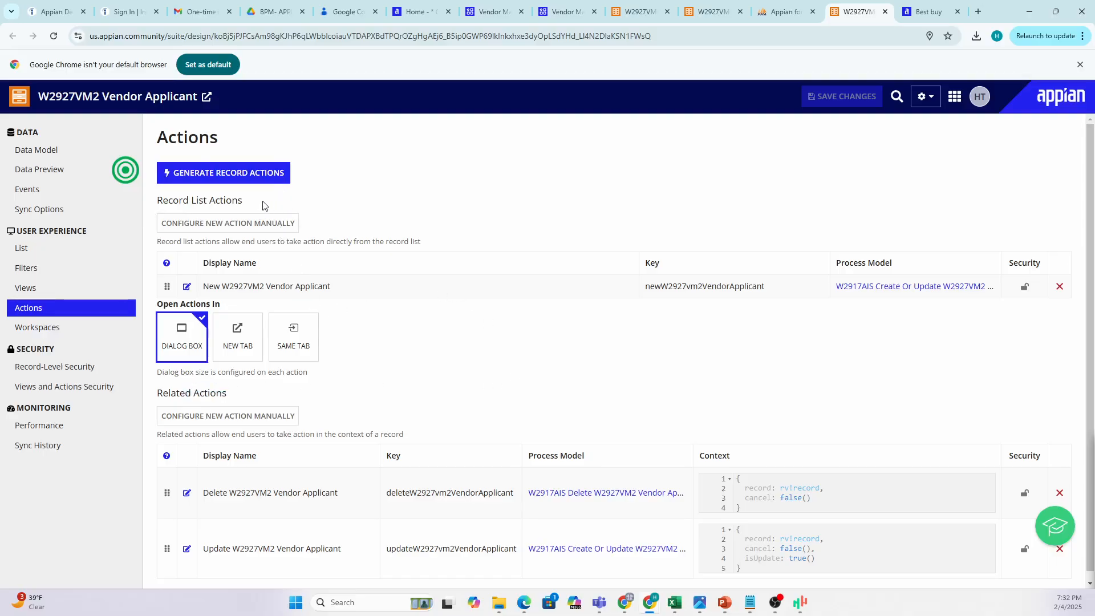
pyautogui.moveTo(266, 204); pyautogui.dragTo(155, 210)
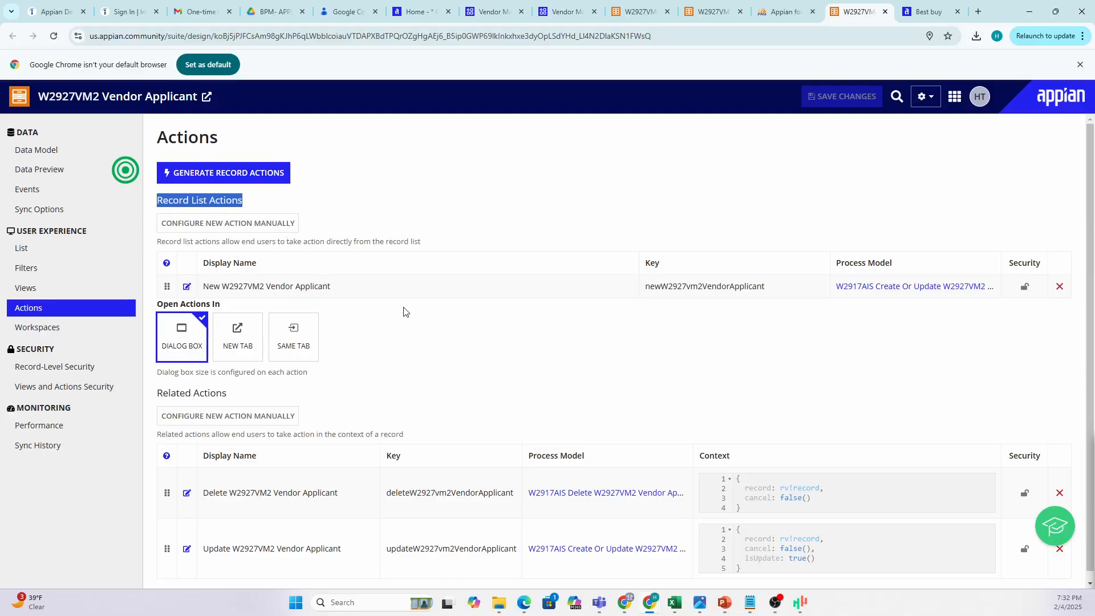
pyautogui.click(381, 299)
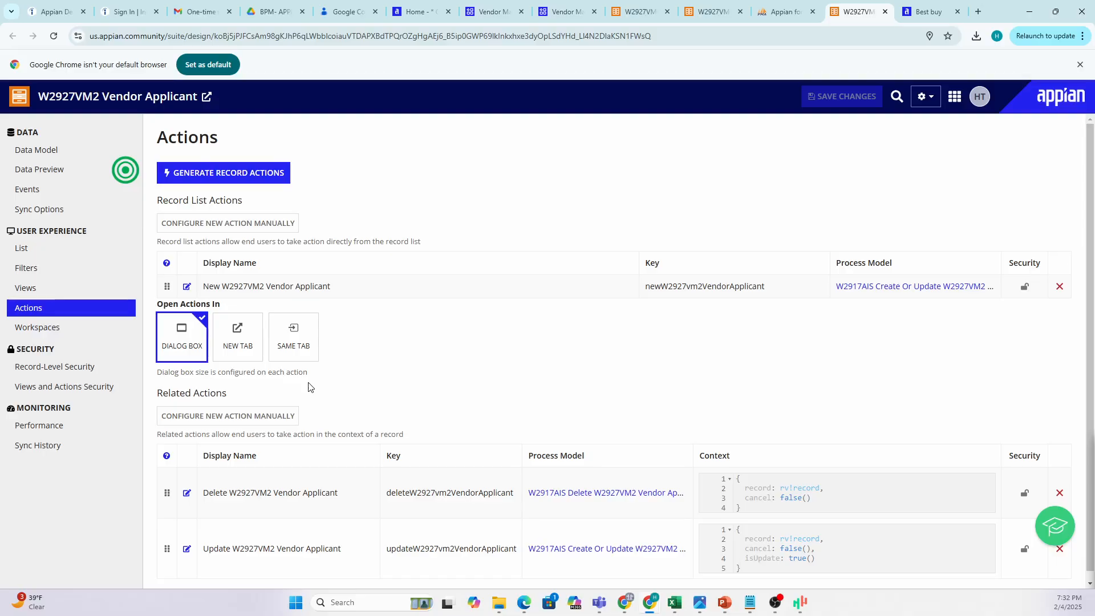
pyautogui.moveTo(233, 398); pyautogui.dragTo(165, 393)
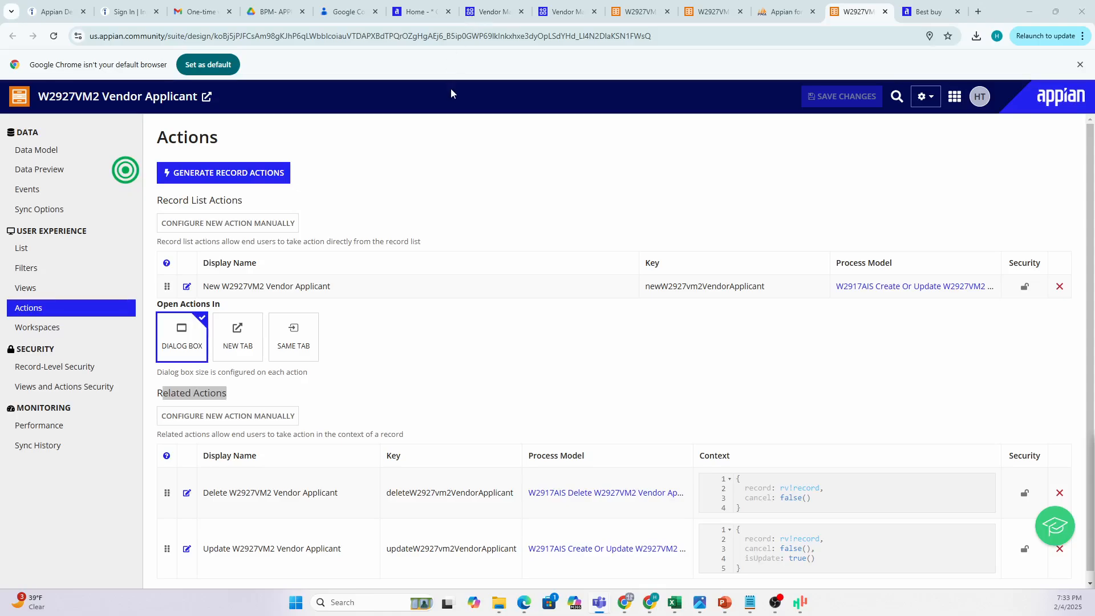
pyautogui.click(375, 12)
pyautogui.click(422, 12)
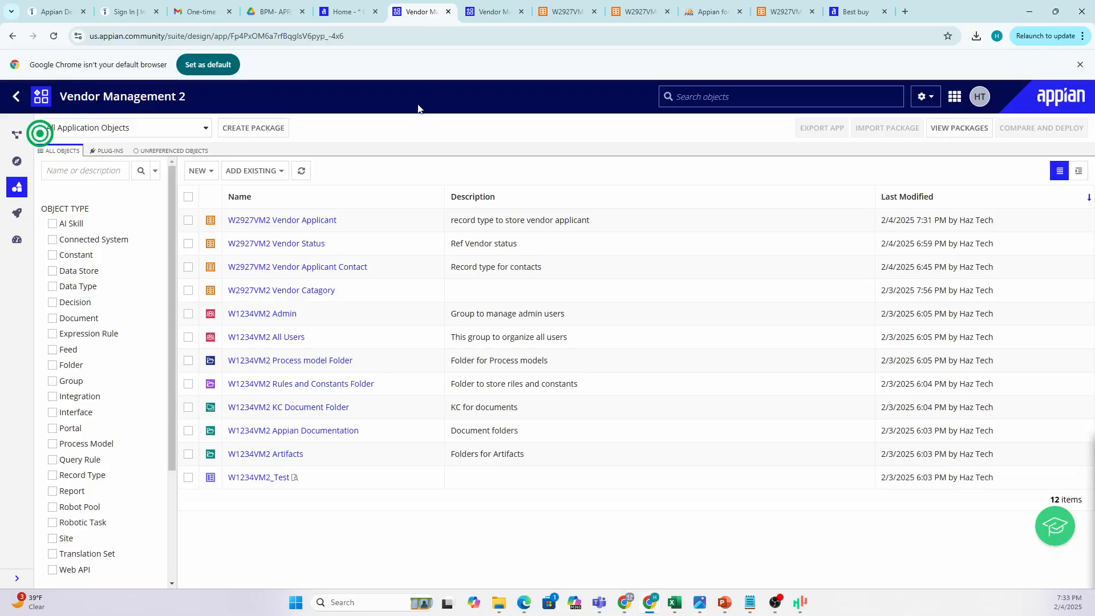
pyautogui.click(53, 36)
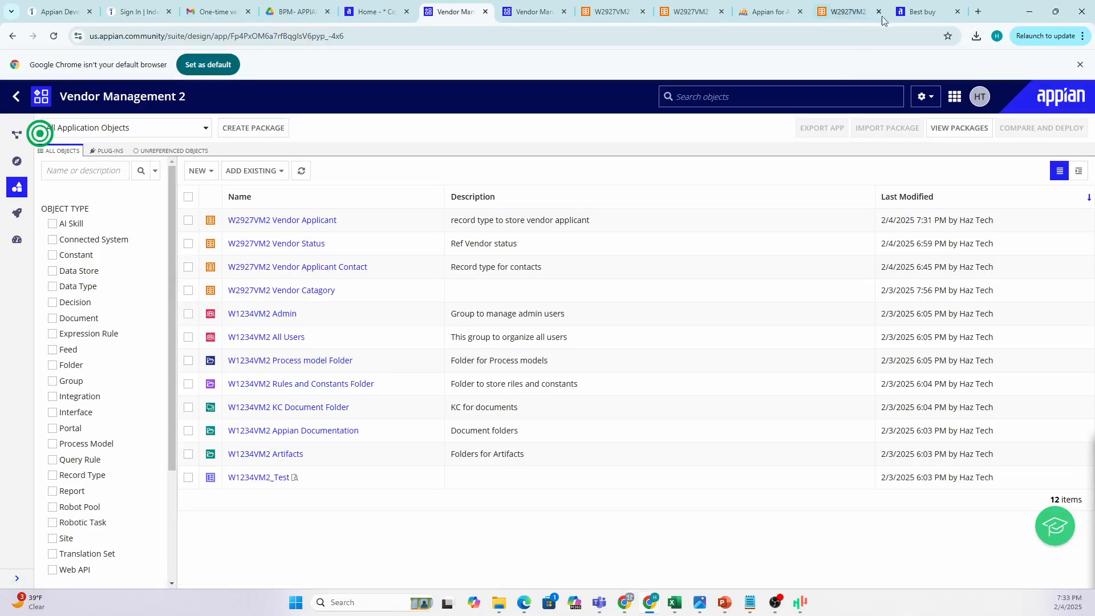
pyautogui.click(837, 17)
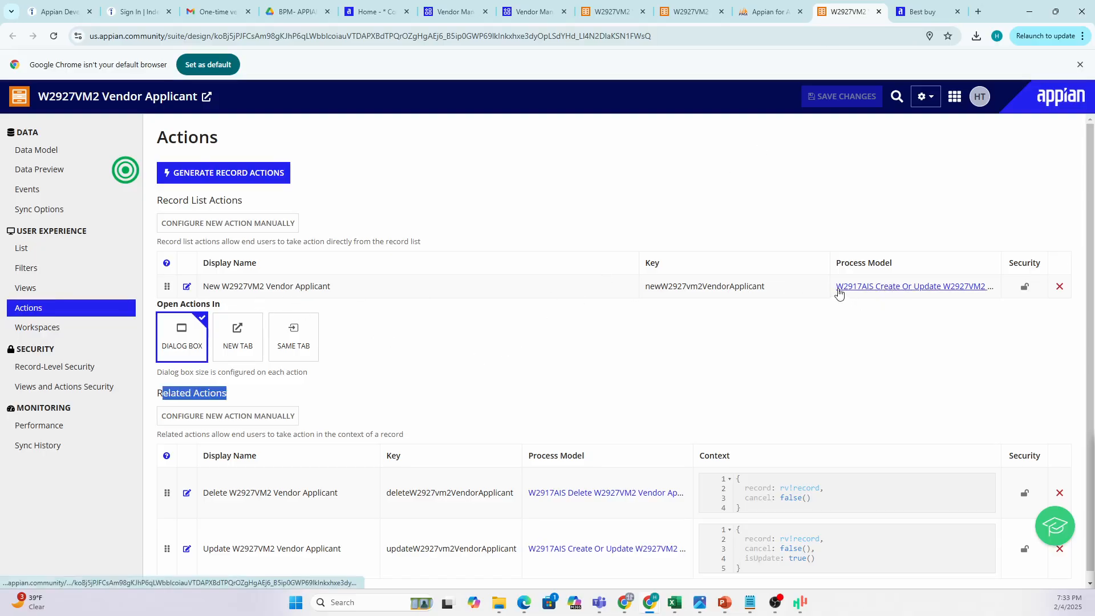
# Point out the New and Delete actions' process models, then reload the Vendor Management 2 object list.
pyautogui.moveTo(833, 288); pyautogui.dragTo(981, 286)
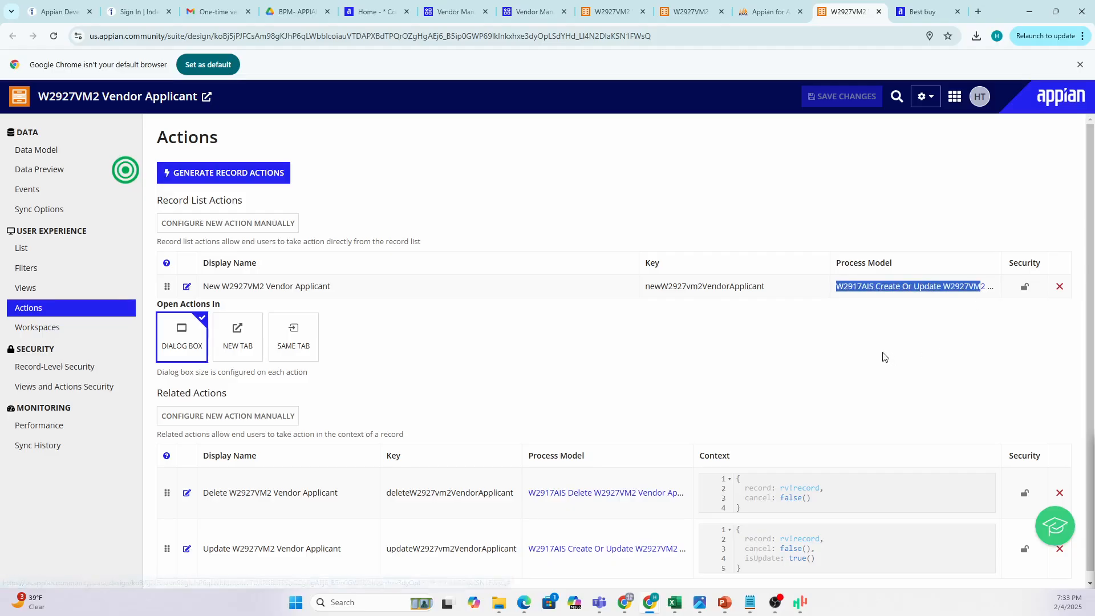
pyautogui.scroll(-1, 736, 393)
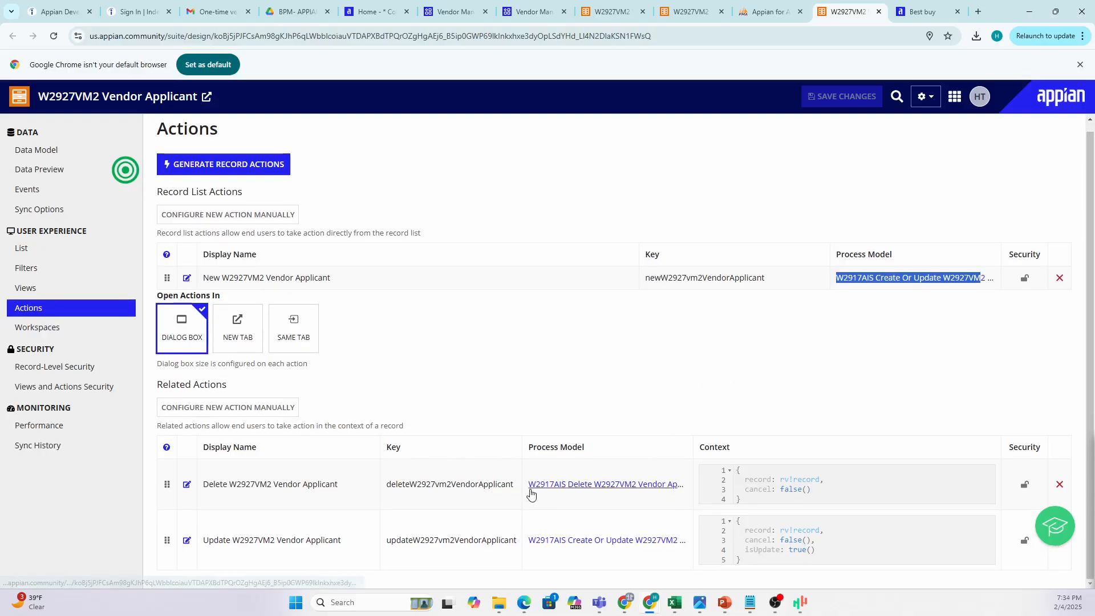
pyautogui.moveTo(528, 484); pyautogui.dragTo(684, 485)
pyautogui.click(455, 11)
pyautogui.click(54, 36)
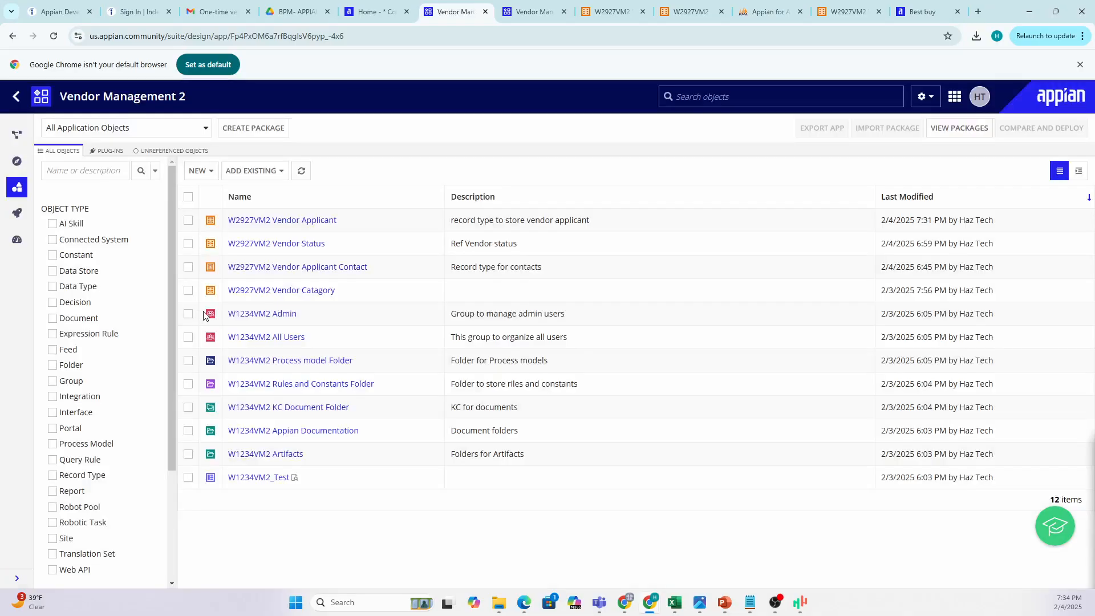
# List all objects in W2917AIS Acme IT Solution, locate the W2927VM2 Vendor Applicant record type, and return.
pyautogui.click(18, 99)
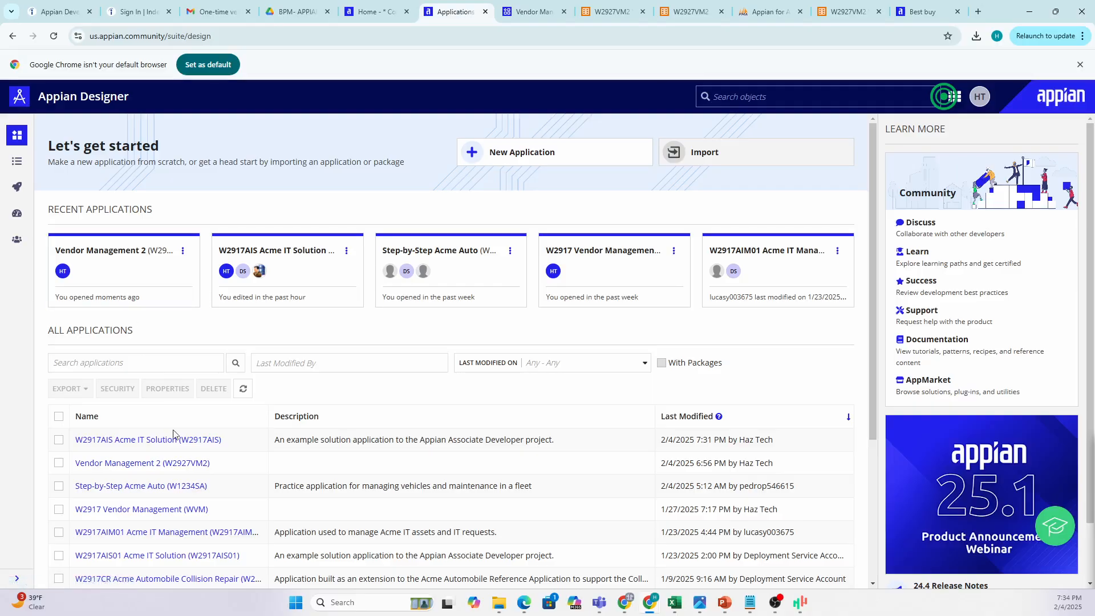
pyautogui.scroll(-1, 182, 450)
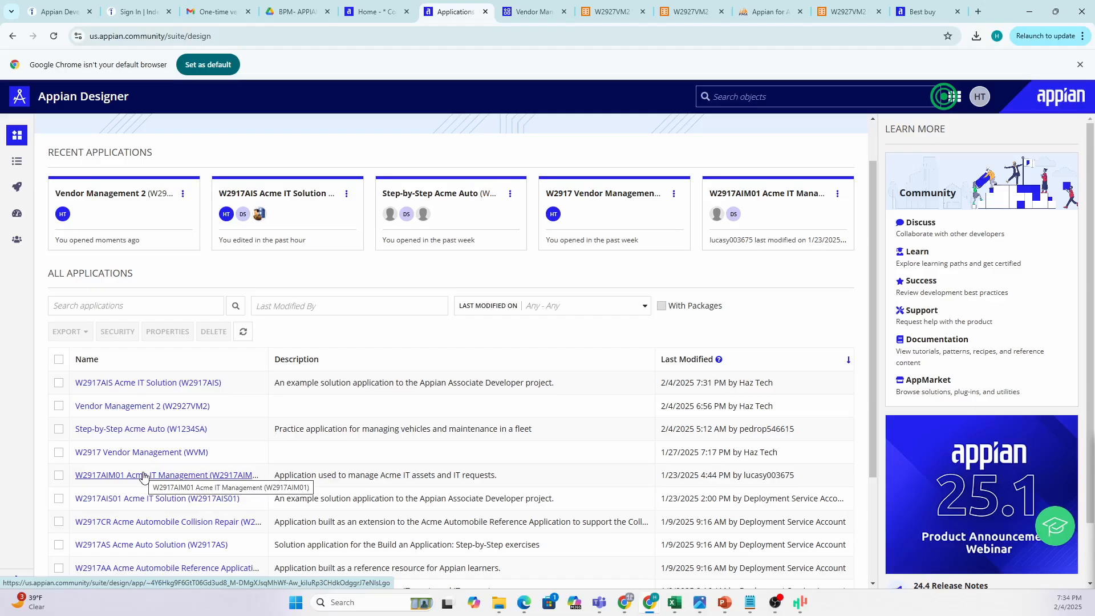
pyautogui.click(140, 388)
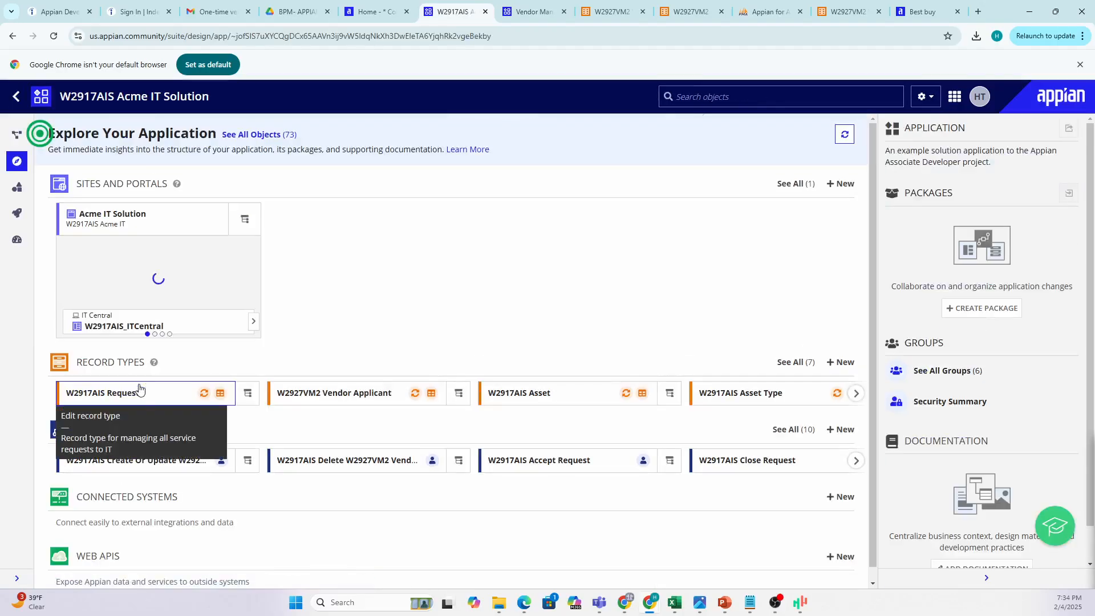
pyautogui.click(16, 193)
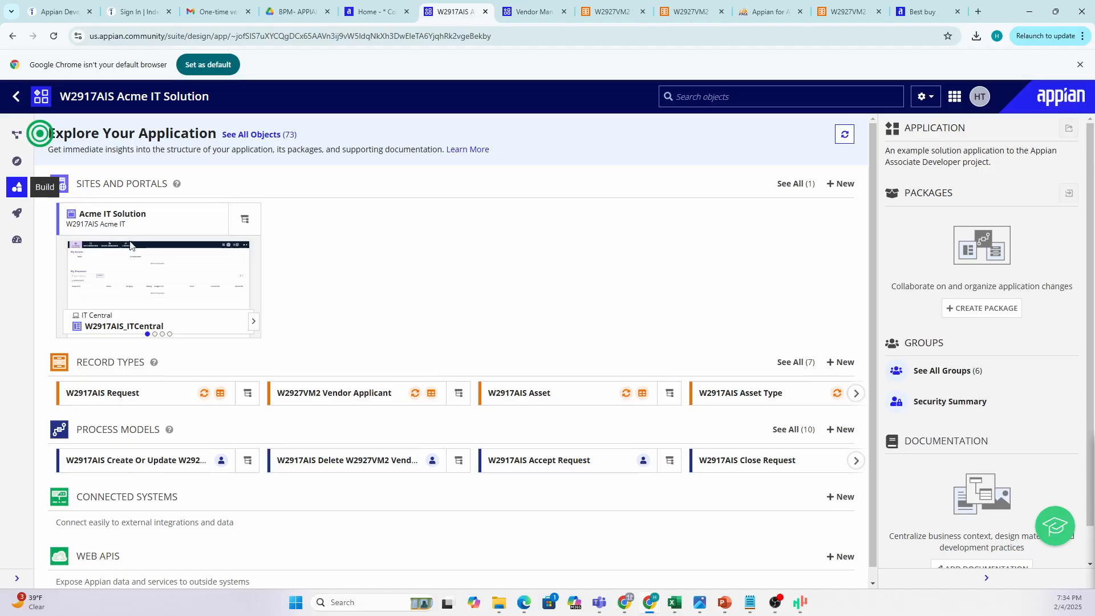
pyautogui.scroll(-1, 206, 322)
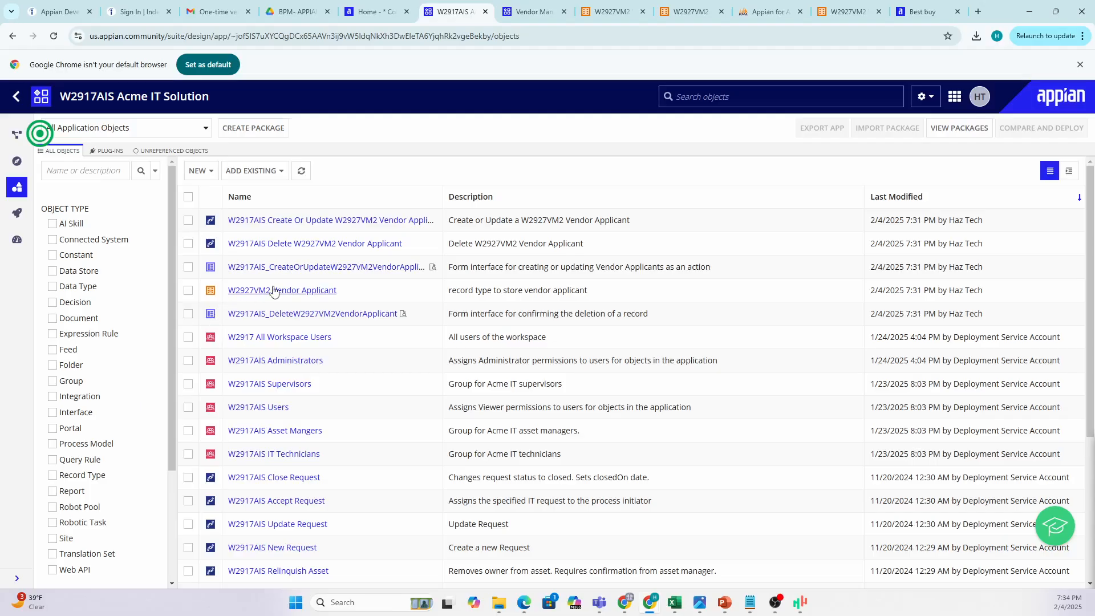
pyautogui.moveTo(337, 293); pyautogui.dragTo(225, 294)
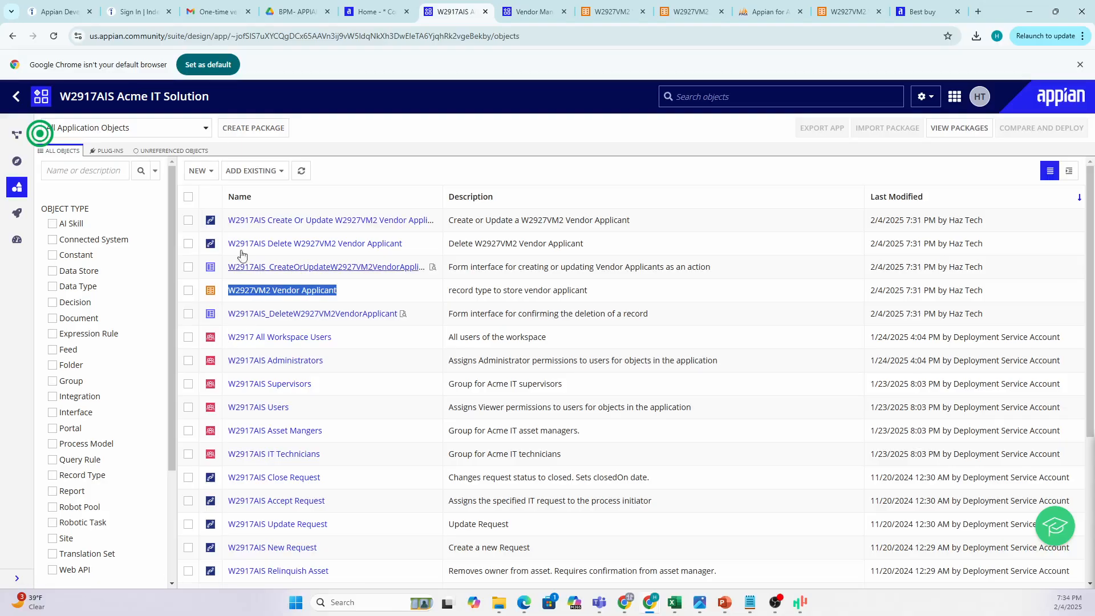
pyautogui.click(838, 12)
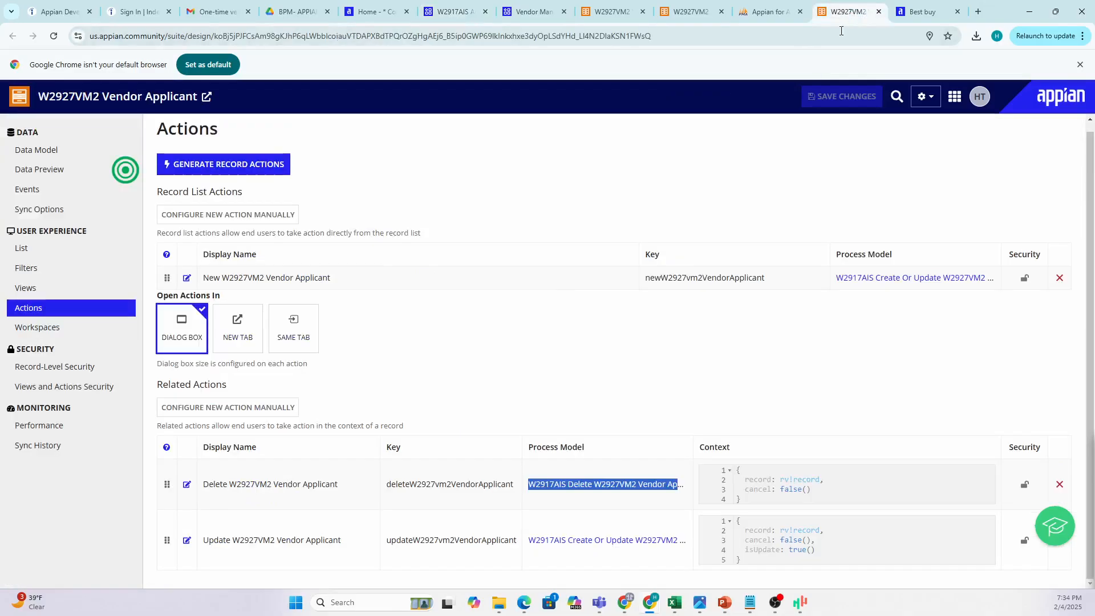
# Switch to the Best buy vendor record summary tab.
pyautogui.scroll(1, 285, 228)
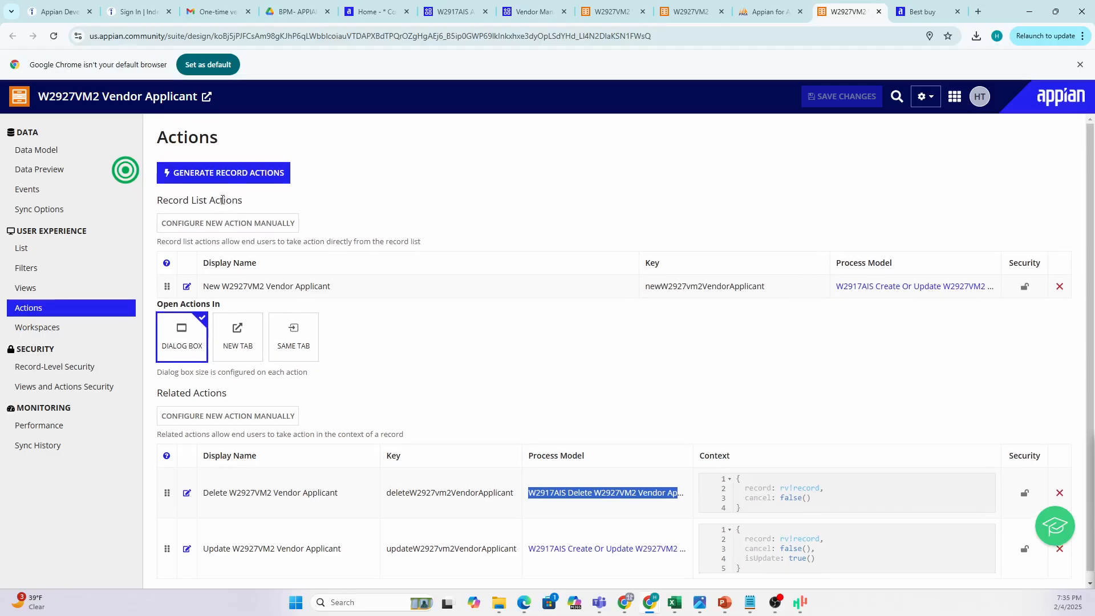
pyautogui.scroll(-1, 434, 416)
pyautogui.scroll(1, 496, 399)
pyautogui.click(921, 12)
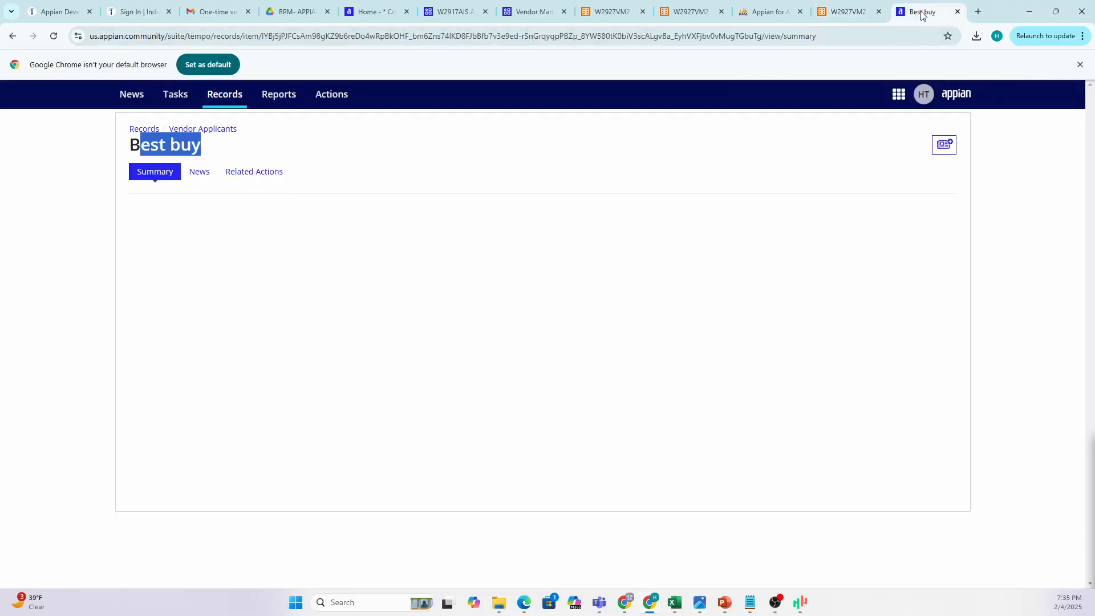
# Return to the reloaded Vendor Applicants list and start a New W2927VM2 Vendor Applicant.
pyautogui.click(12, 37)
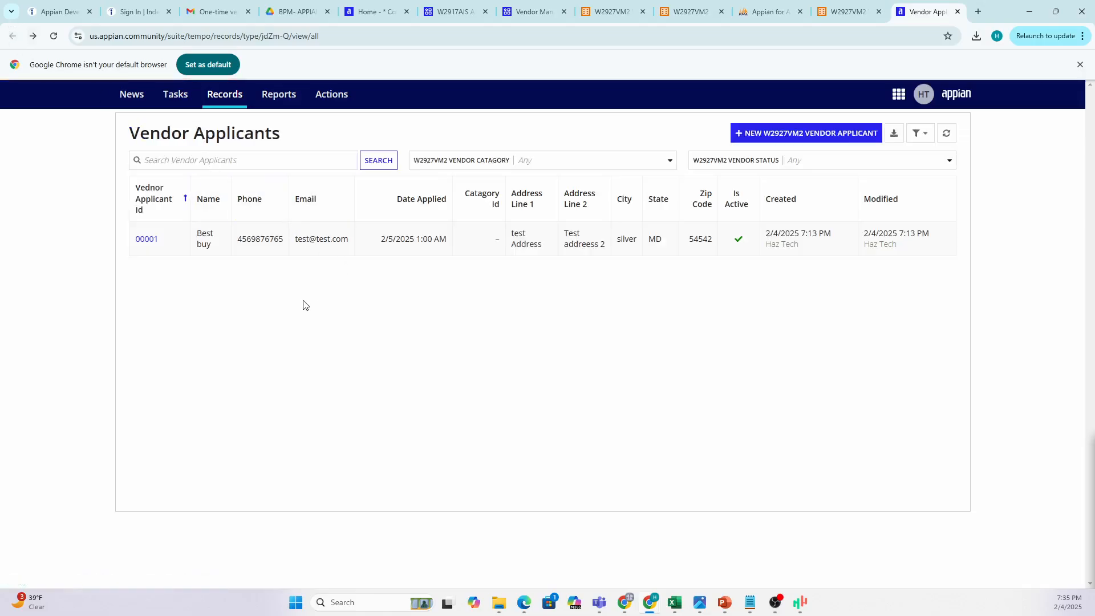
pyautogui.click(53, 36)
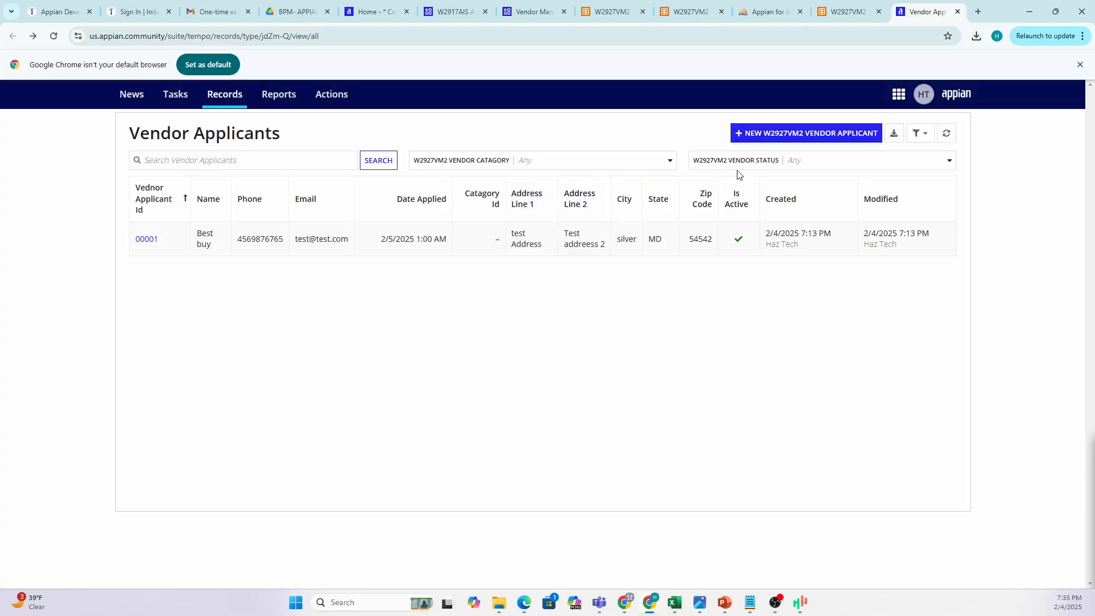
pyautogui.click(802, 135)
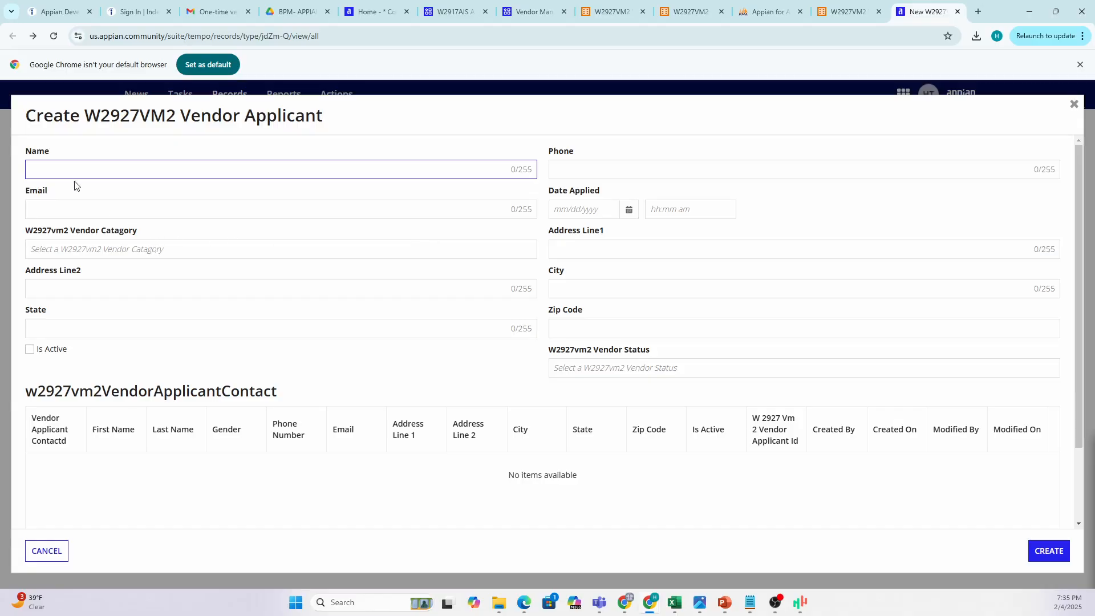
pyautogui.click(60, 211)
pyautogui.click(595, 181)
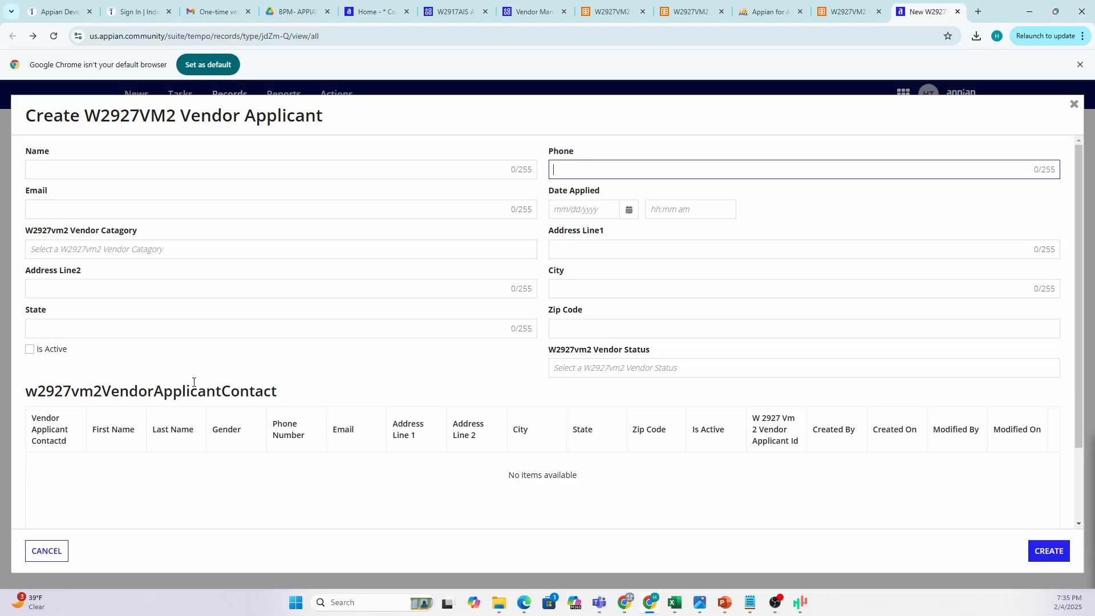
pyautogui.scroll(-3, 173, 417)
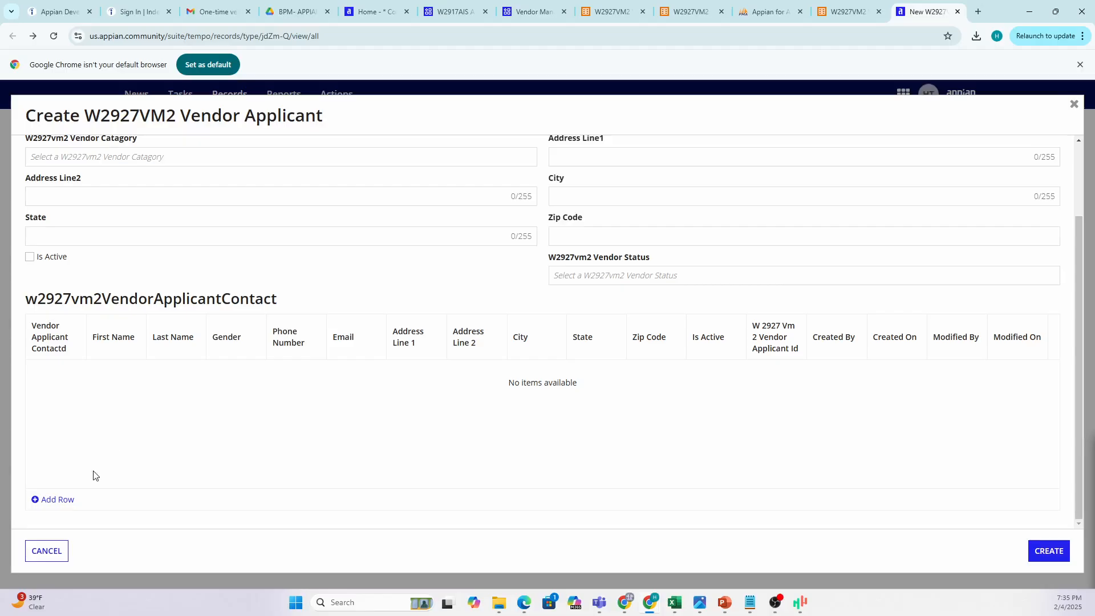
pyautogui.click(70, 493)
pyautogui.click(158, 373)
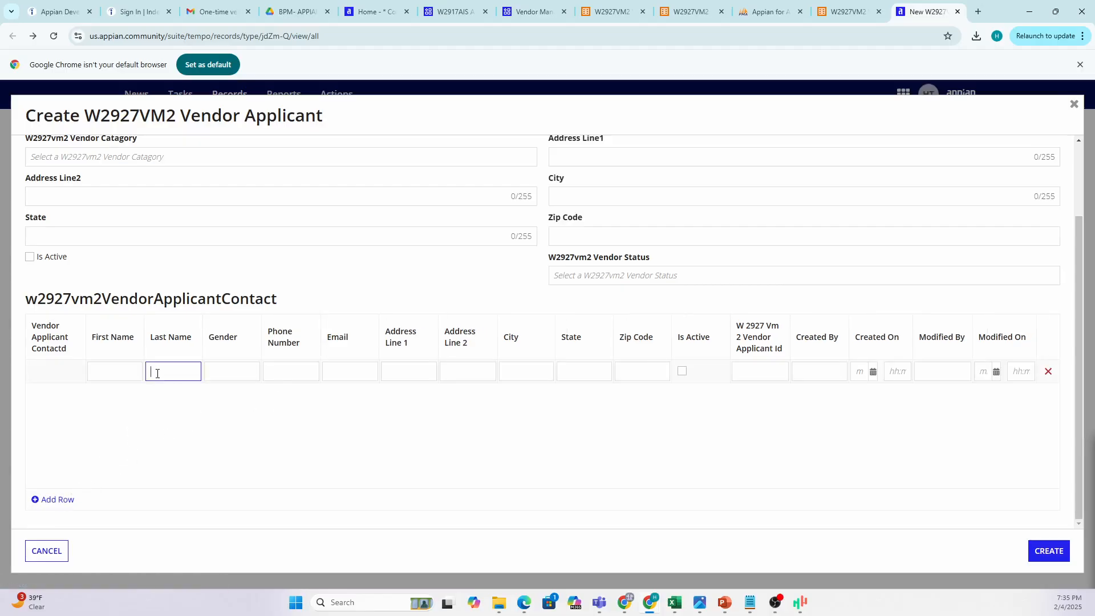
pyautogui.click(1049, 373)
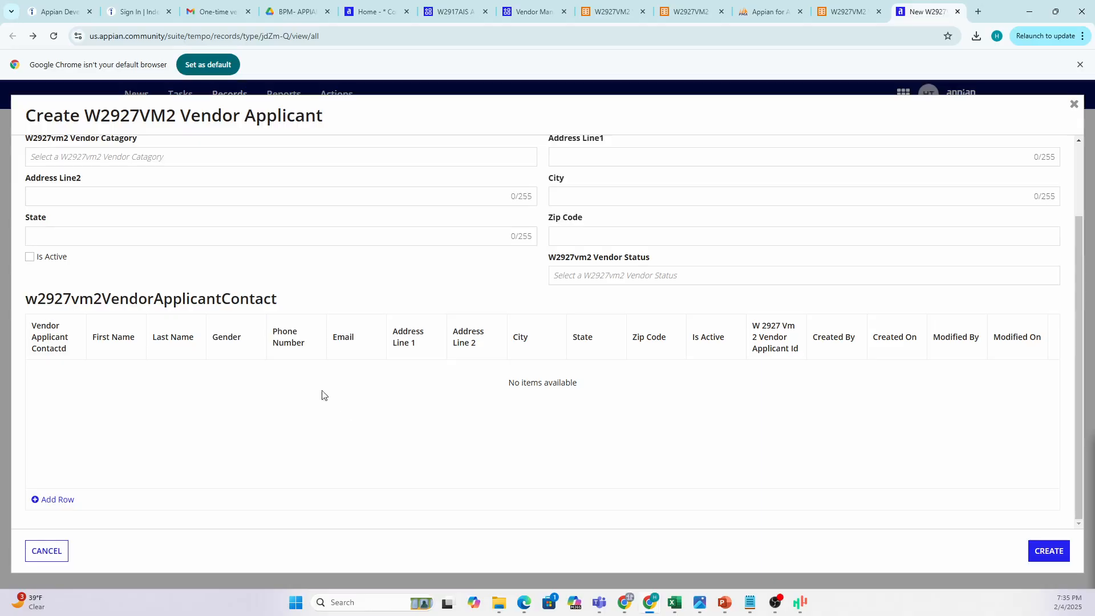
pyautogui.scroll(2, 365, 366)
pyautogui.scroll(-2, 373, 368)
pyautogui.scroll(2, 319, 260)
pyautogui.click(69, 174)
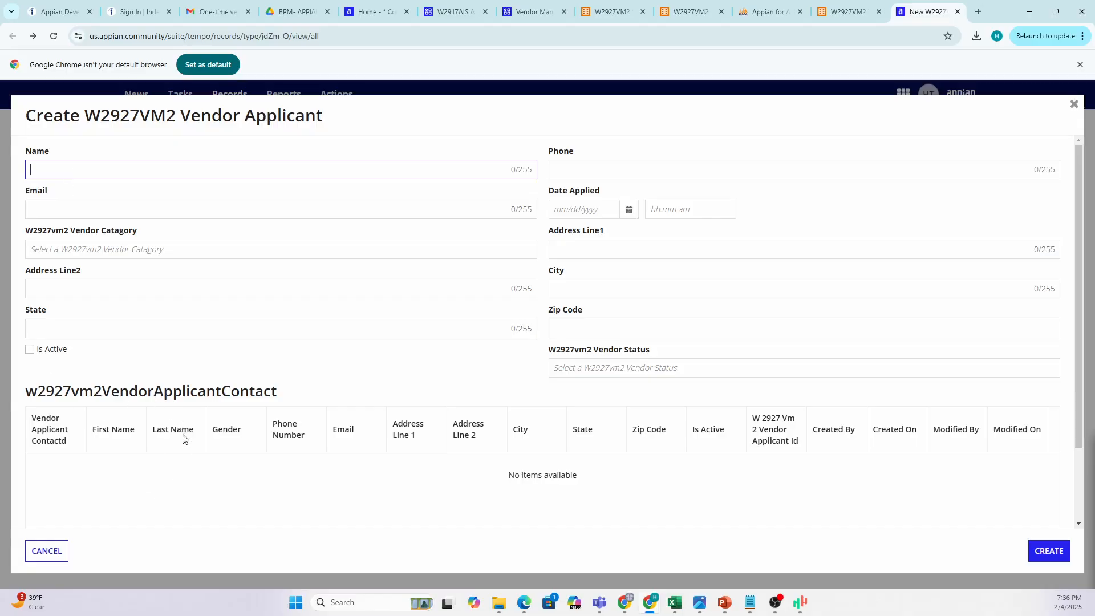
pyautogui.scroll(-3, 234, 411)
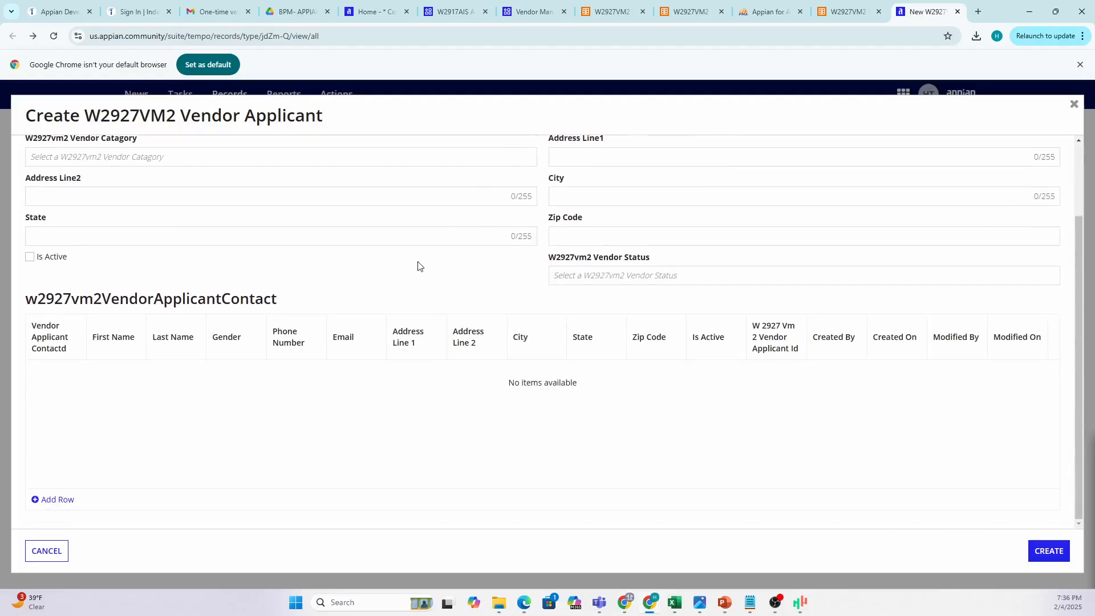
pyautogui.scroll(3, 318, 329)
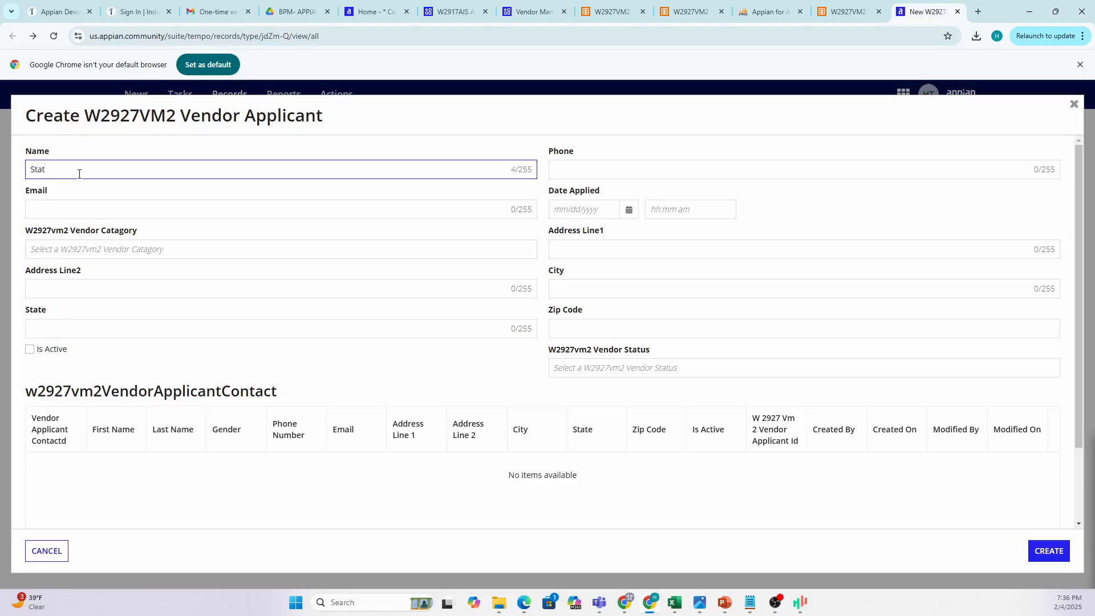
# Enter the vendor's phone number and set Date Applied to 02/12/2025.
pyautogui.click(667, 169)
pyautogui.write('twe----')
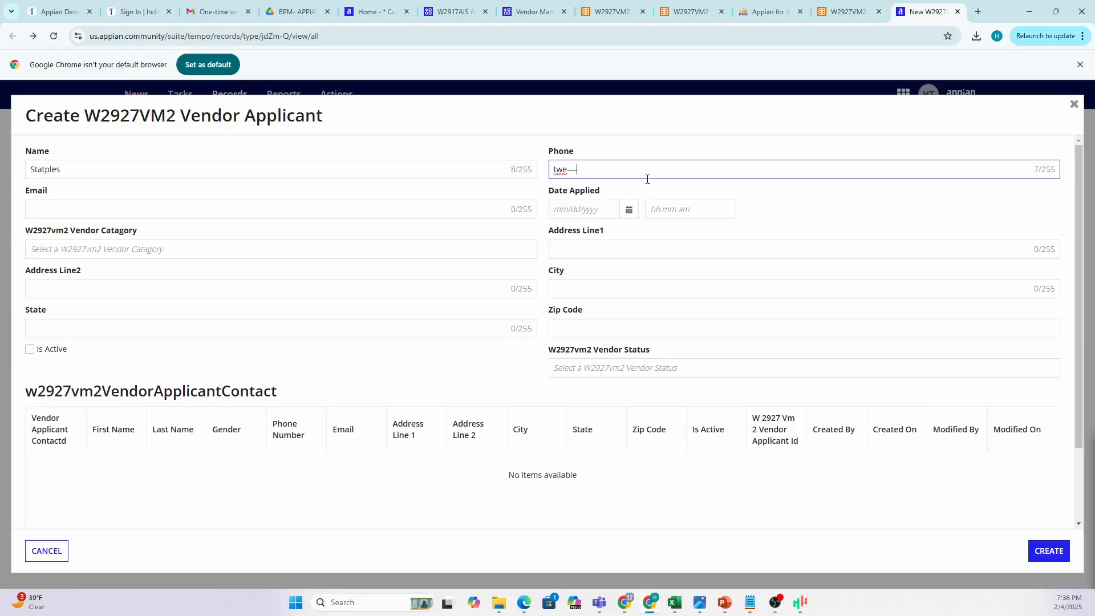
pyautogui.press('BackSpace')
pyautogui.press('BackSpace')
pyautogui.press('BackSpace')
pyautogui.write('56')
pyautogui.click(629, 209)
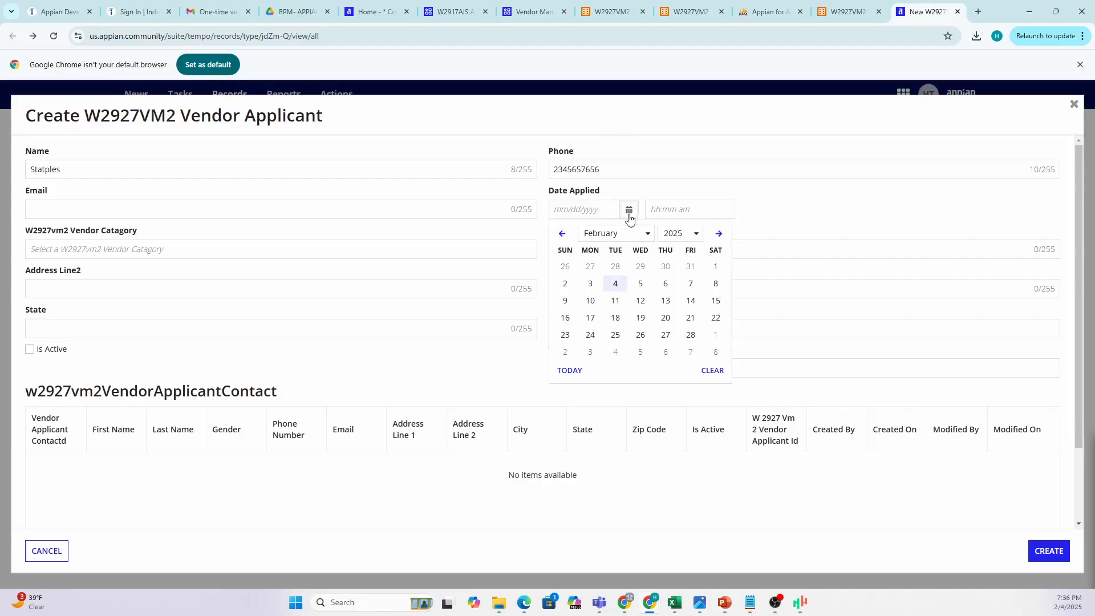
pyautogui.click(641, 300)
# Fill in Address Line1 and City, correcting the city's mistyped first letter.
pyautogui.click(572, 249)
pyautogui.write('wew')
pyautogui.click(566, 292)
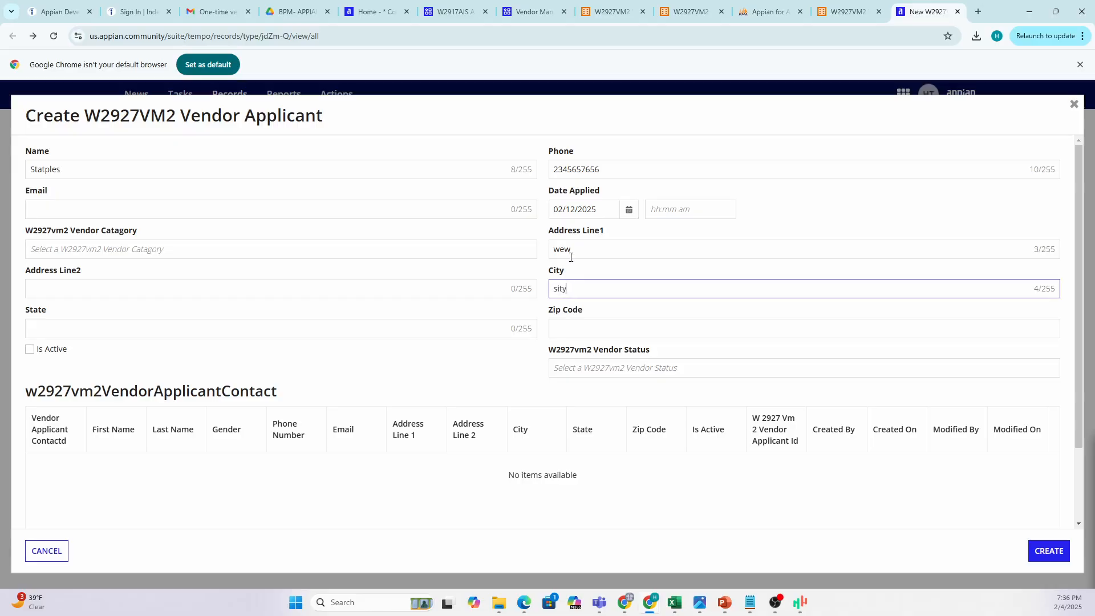
pyautogui.write('sity')
pyautogui.click(131, 293)
pyautogui.click(556, 292)
pyautogui.press('BackSpace')
pyautogui.write('c')
# Fill in the Zip Code and State fields of the vendor address.
pyautogui.click(588, 324)
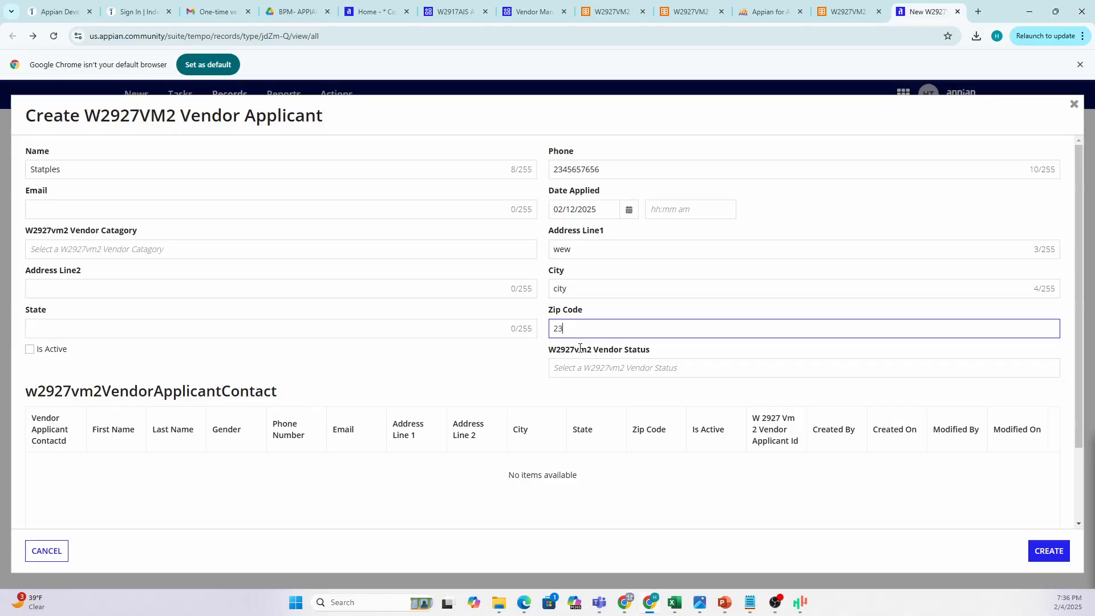
pyautogui.click(563, 395)
pyautogui.scroll(-2, 457, 385)
pyautogui.scroll(2, 457, 385)
pyautogui.scroll(-1, 133, 281)
pyautogui.scroll(-1, 133, 282)
pyautogui.click(58, 276)
pyautogui.click(278, 332)
pyautogui.scroll(-1, 280, 333)
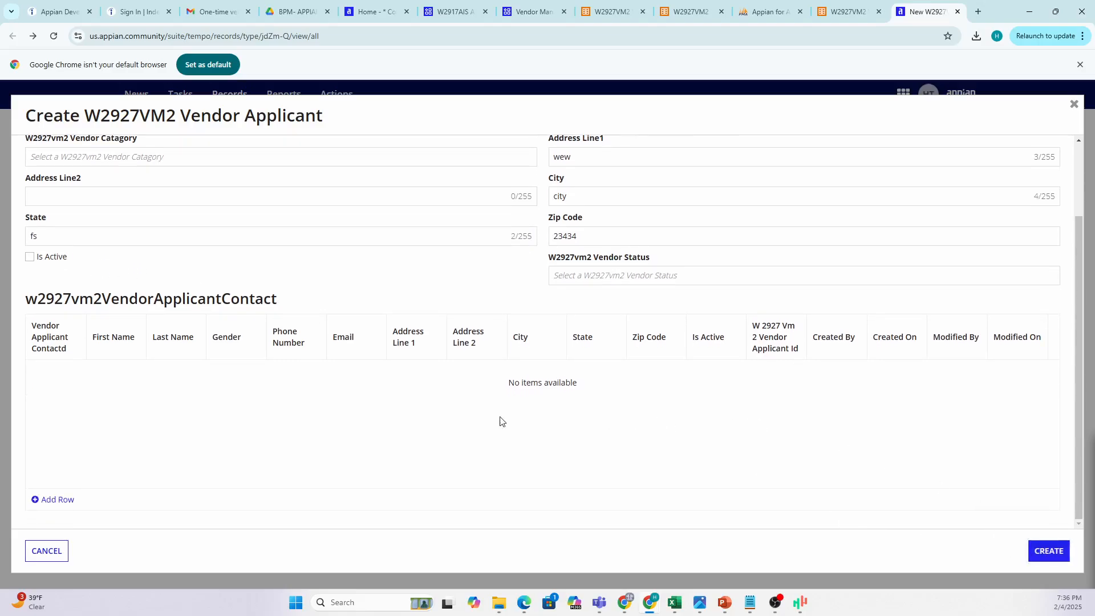
# Add the first contact row with First Name HR and Last Name Test.
pyautogui.click(62, 500)
pyautogui.click(117, 378)
pyautogui.write('Tes')
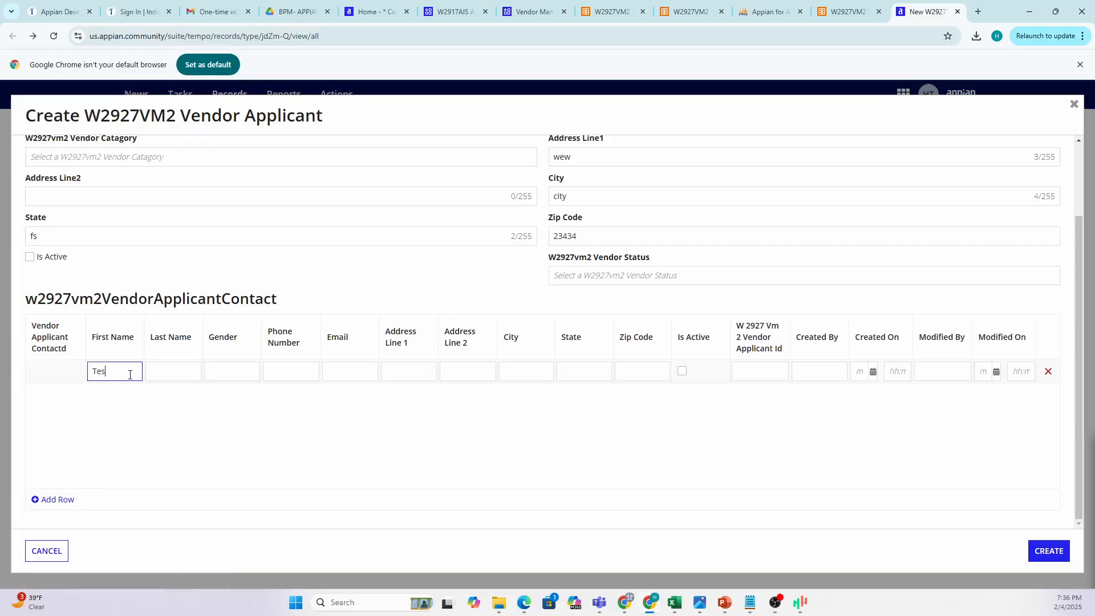
pyautogui.press('BackSpace')
pyautogui.press('BackSpace')
pyautogui.press('BackSpace')
pyautogui.press('BackSpace')
pyautogui.write('HR')
pyautogui.click(175, 373)
pyautogui.click(693, 406)
pyautogui.click(761, 371)
# Add a second contact row with First Name Sales and Last Name Test.
pyautogui.click(67, 501)
pyautogui.click(117, 397)
pyautogui.write('HR')
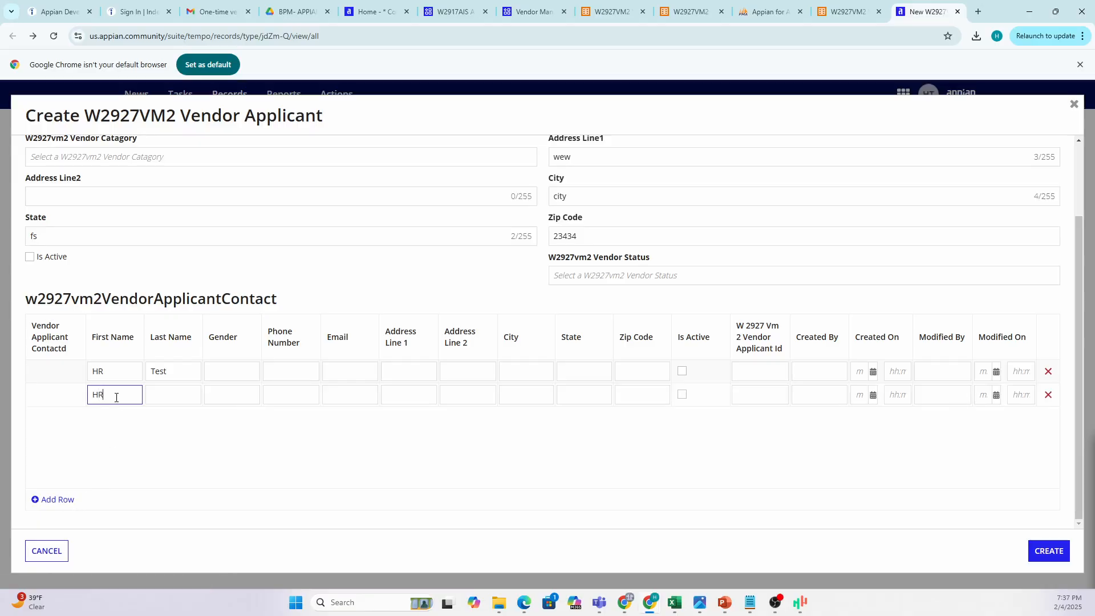
pyautogui.press('BackSpace')
pyautogui.press('BackSpace')
pyautogui.press('BackSpace')
pyautogui.write('Sales')
pyautogui.click(174, 388)
pyautogui.write('Test')
pyautogui.click(272, 450)
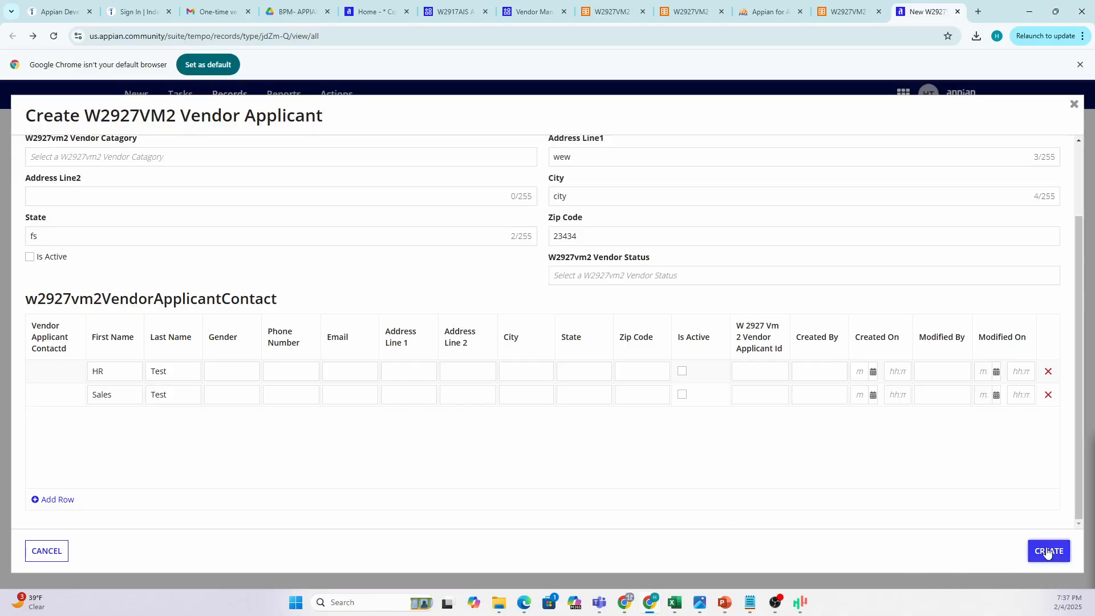
# Submit the Statples form and confirm record 00002 appears in the Vendor Applicants list.
pyautogui.scroll(2, 437, 419)
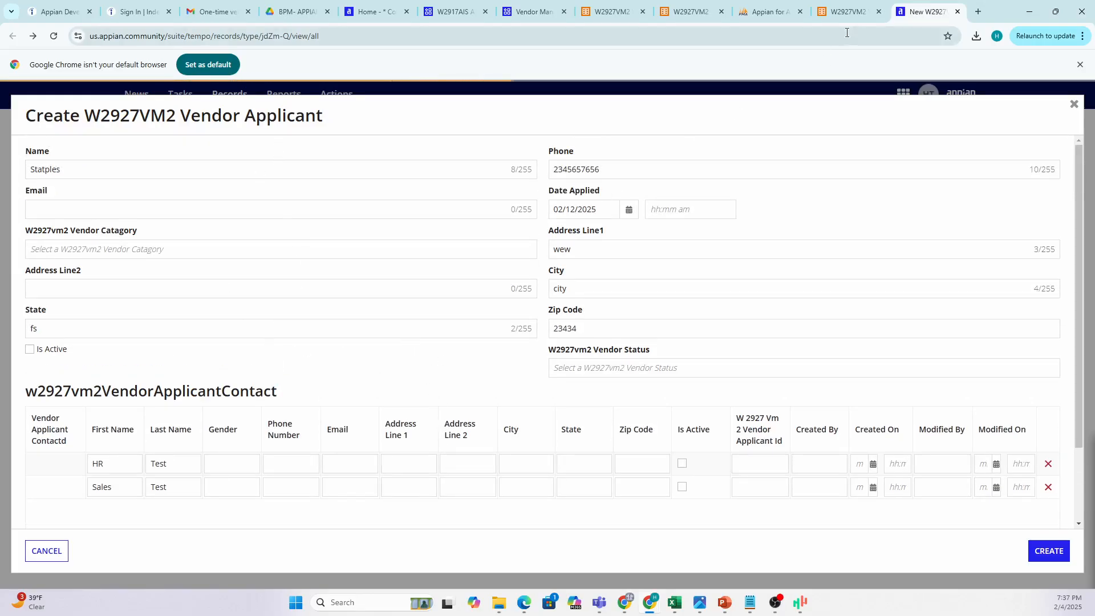
pyautogui.hotkey('ctrl', 'shift', 'Tab')
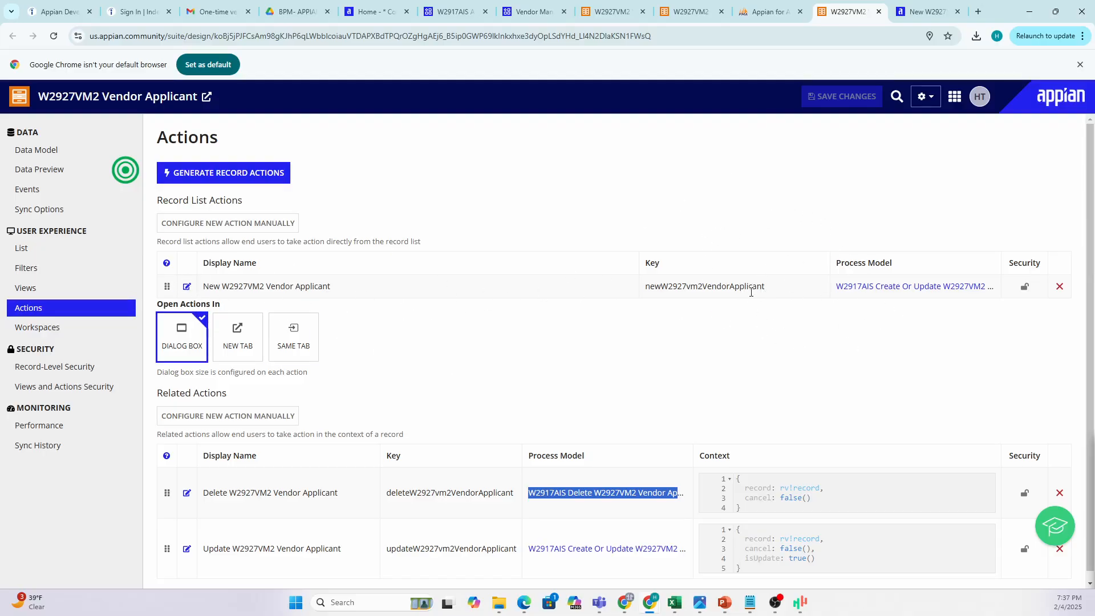
pyautogui.click(915, 12)
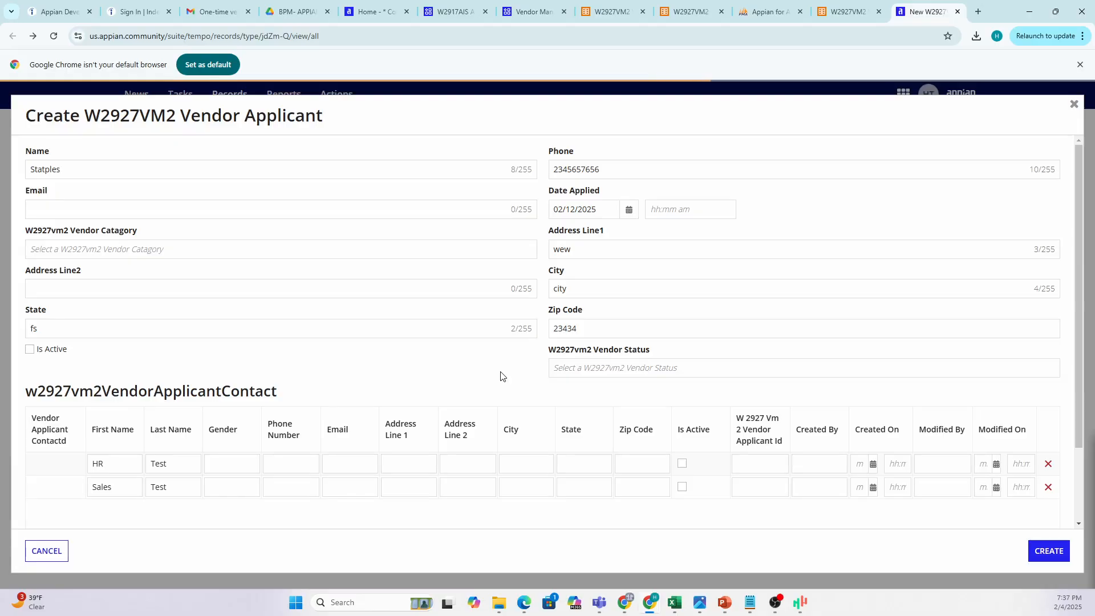
pyautogui.click(844, 13)
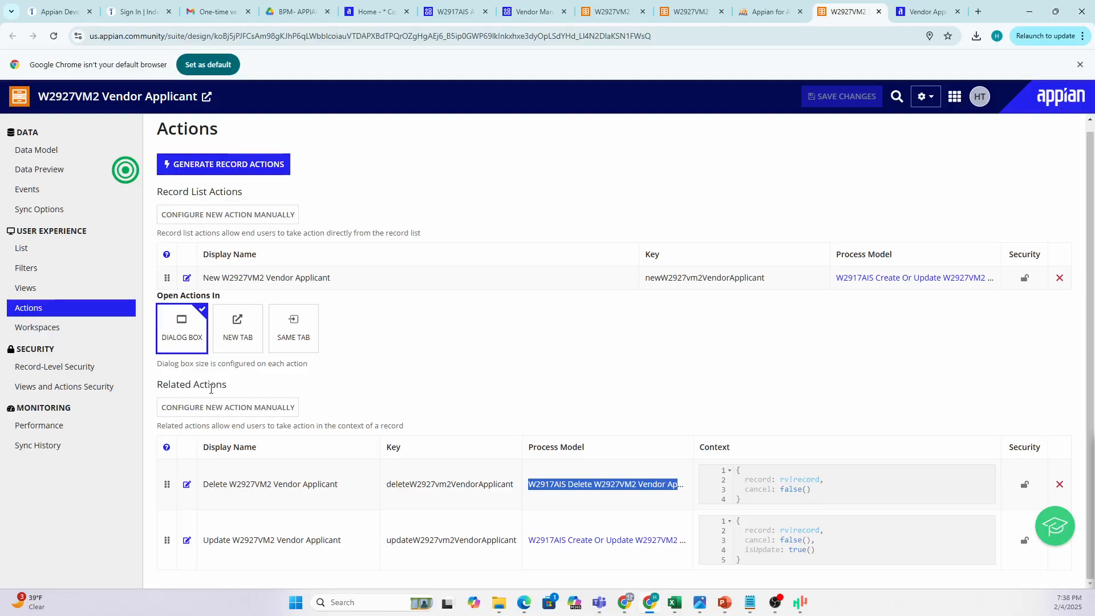
pyautogui.click(926, 12)
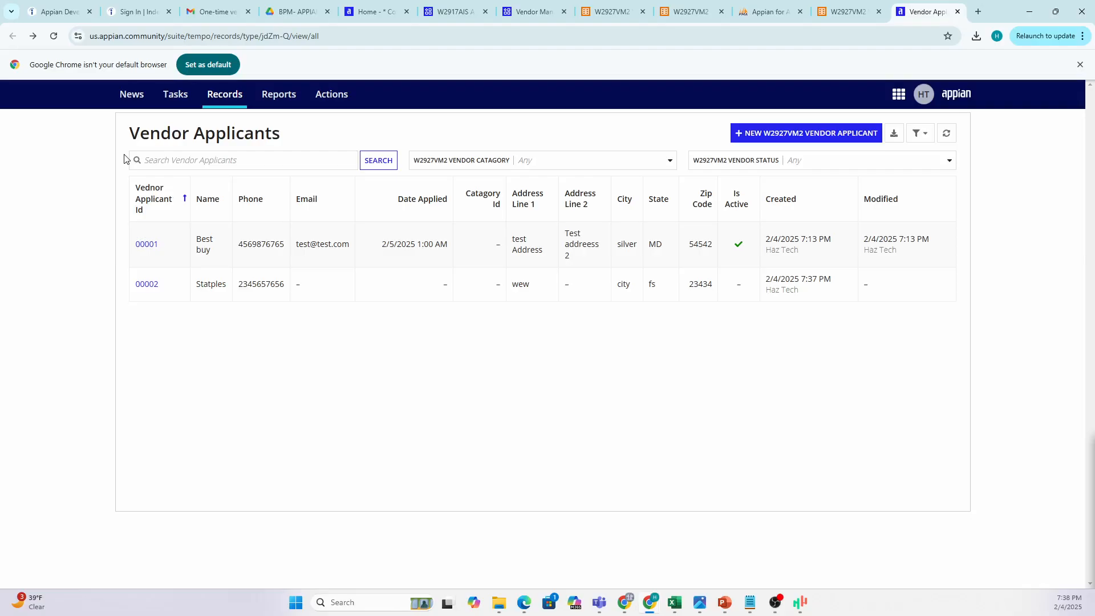
# Inspect the Tempo page address, then open Statples record 00002's summary page.
pyautogui.click(222, 36)
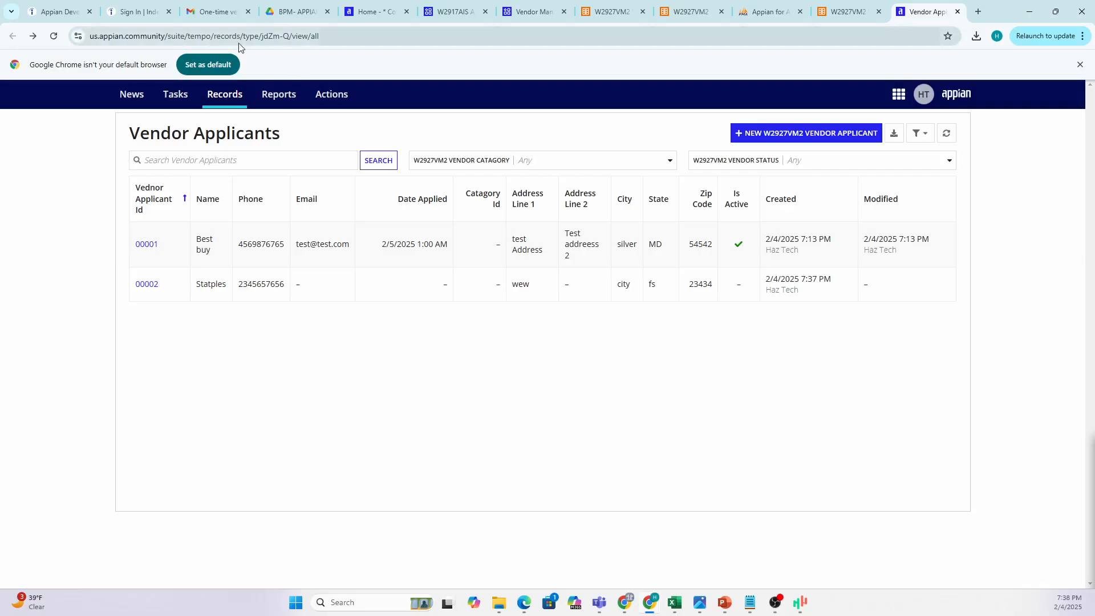
pyautogui.moveTo(212, 36); pyautogui.dragTo(143, 36)
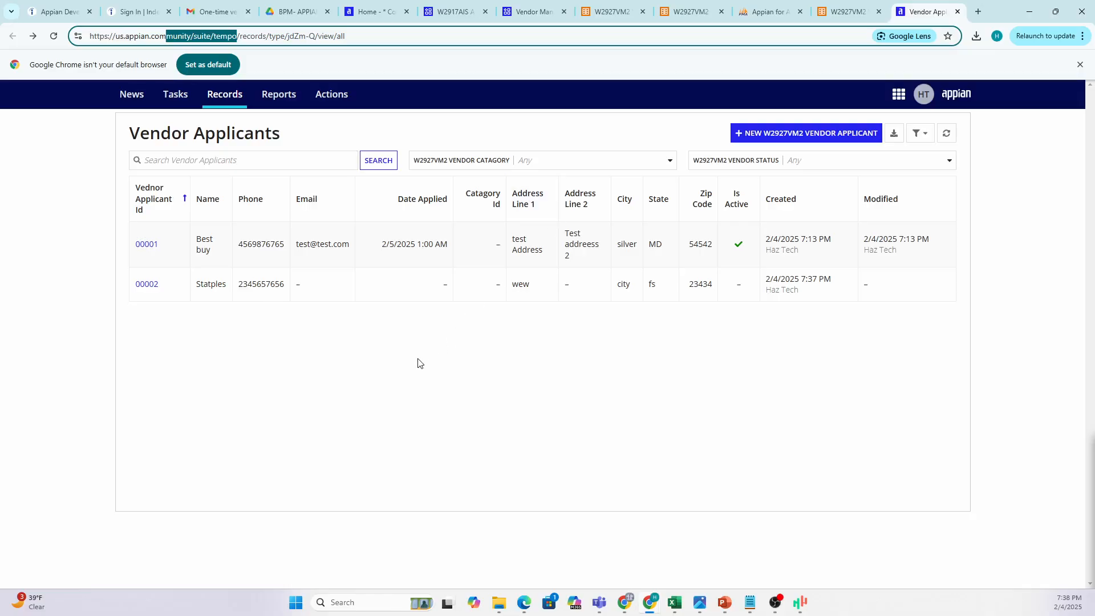
pyautogui.click(317, 354)
pyautogui.click(147, 285)
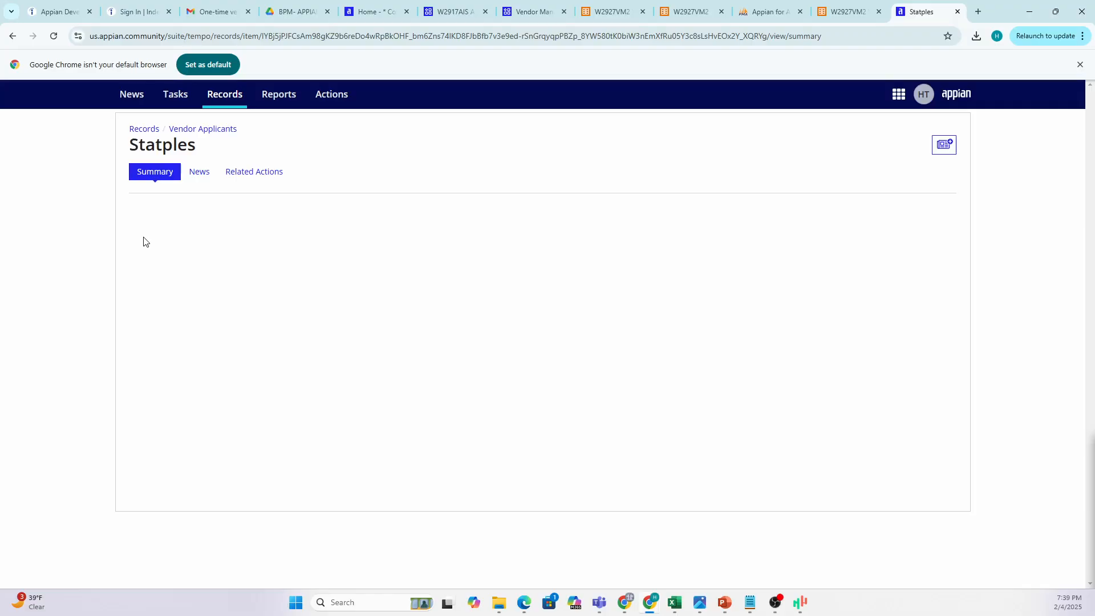
# Show slide 17, Data Objects, of the HAZ Appian Training deck, pointing at Record Type.
pyautogui.click(848, 11)
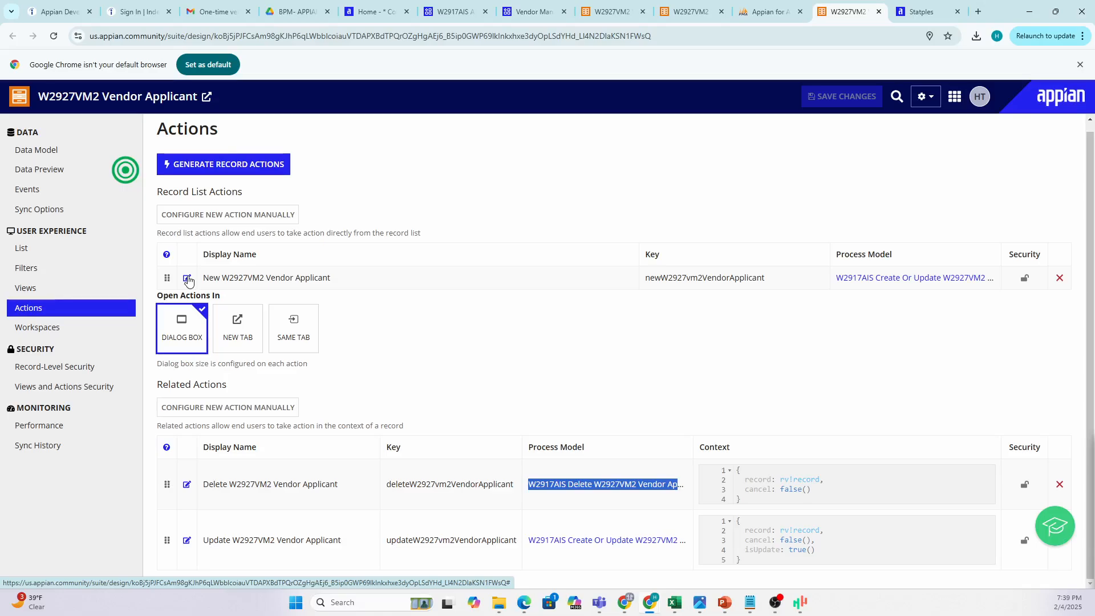
pyautogui.moveTo(728, 607)
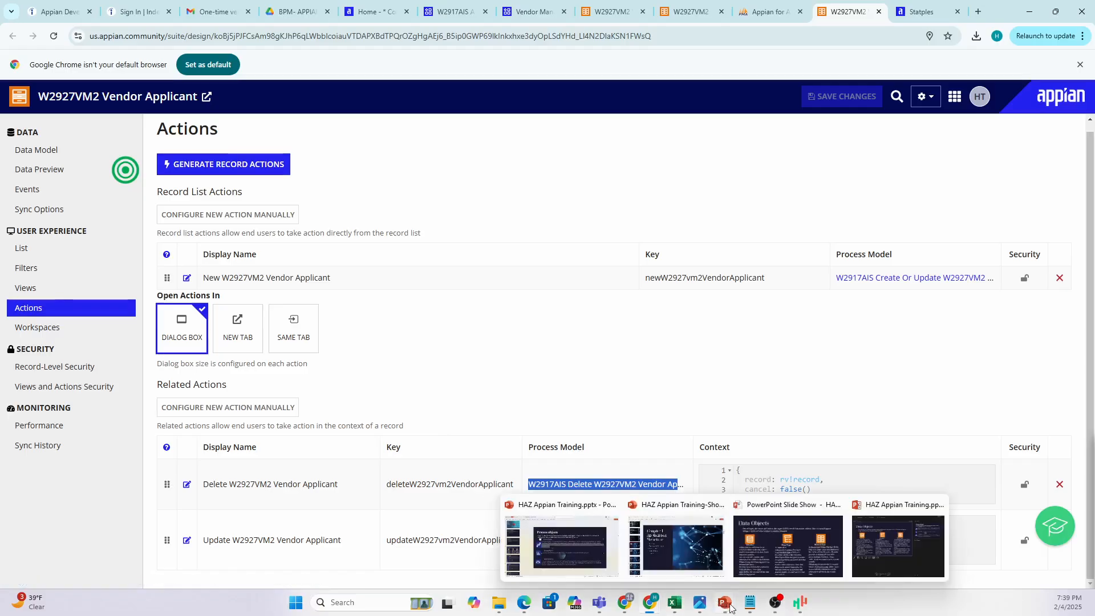
pyautogui.click(724, 603)
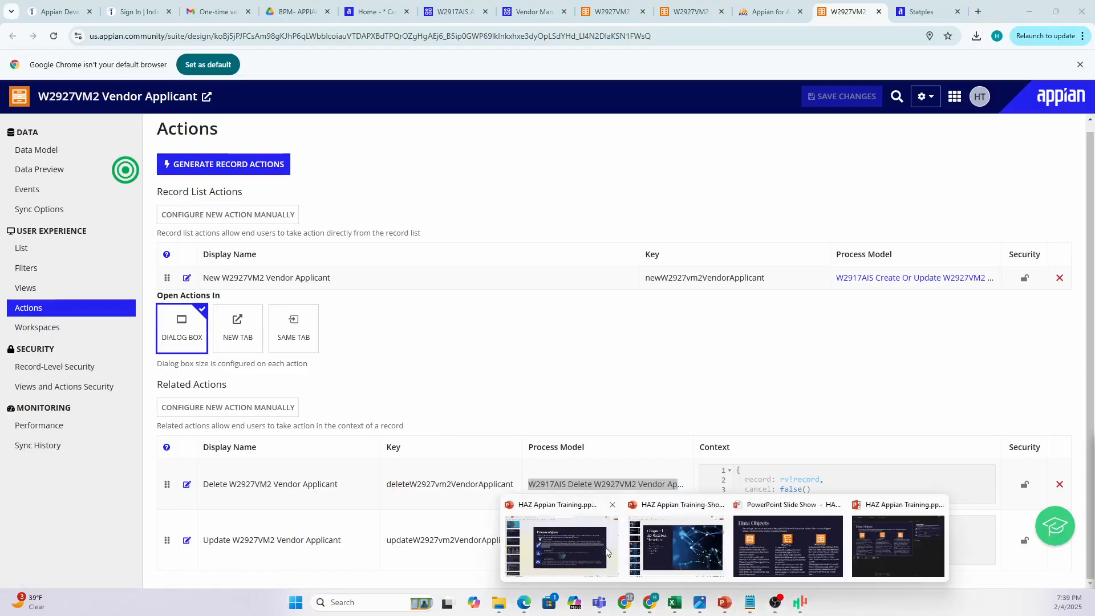
pyautogui.click(613, 553)
pyautogui.scroll(2, 528, 293)
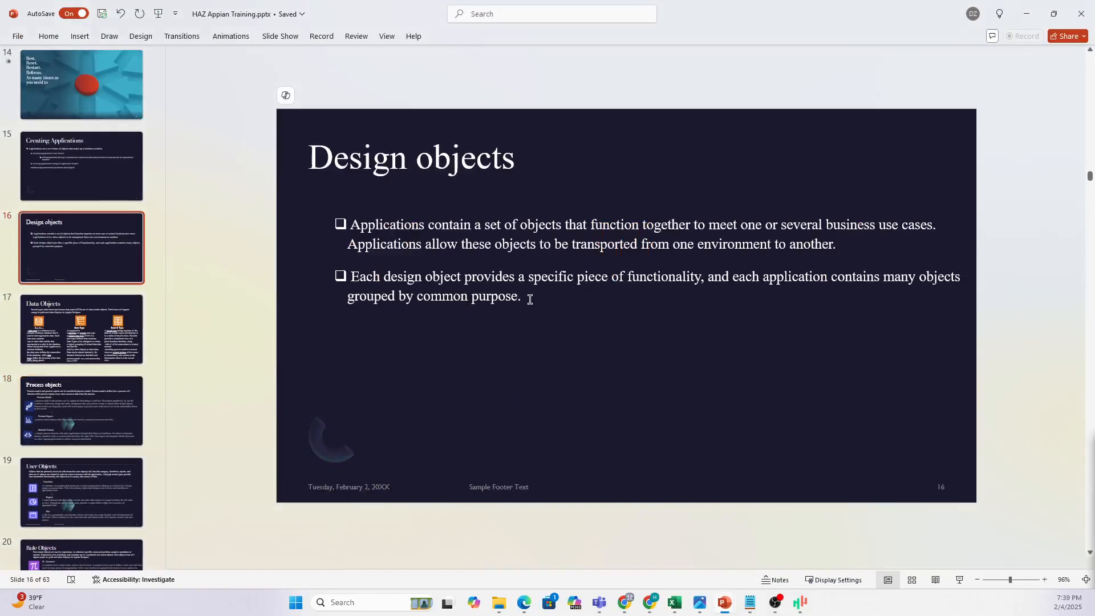
pyautogui.scroll(-1, 532, 296)
pyautogui.click(891, 374)
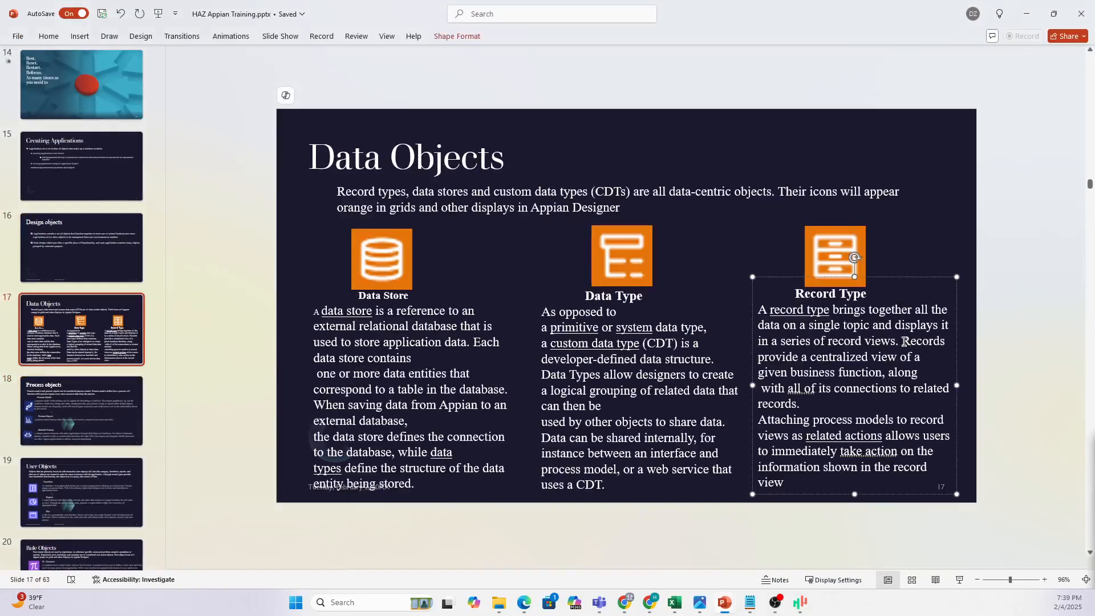
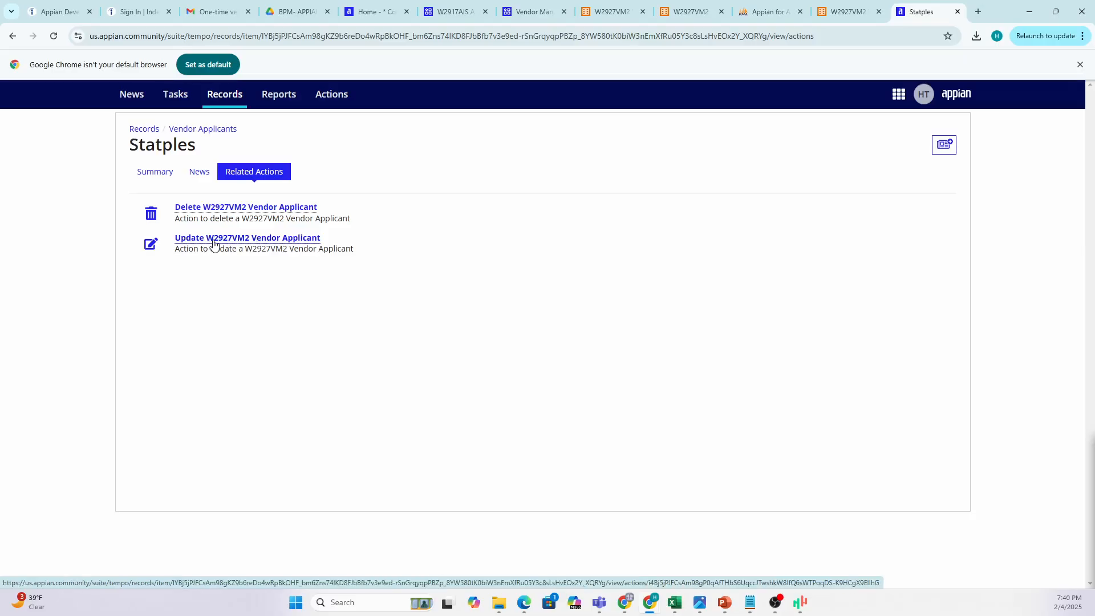
# Open the Update W2927VM2 Vendor Applicant action for the Statples record.
pyautogui.click(216, 241)
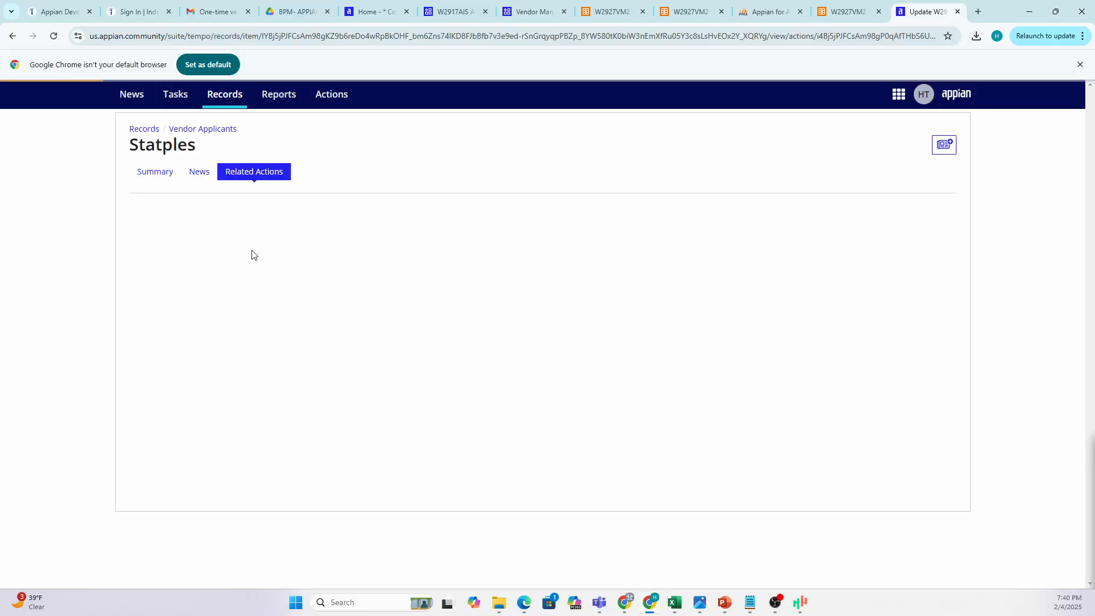
# Change the vendor applicant's name from Statples to Statple.
pyautogui.scroll(-1, 436, 256)
pyautogui.scroll(-1, 436, 257)
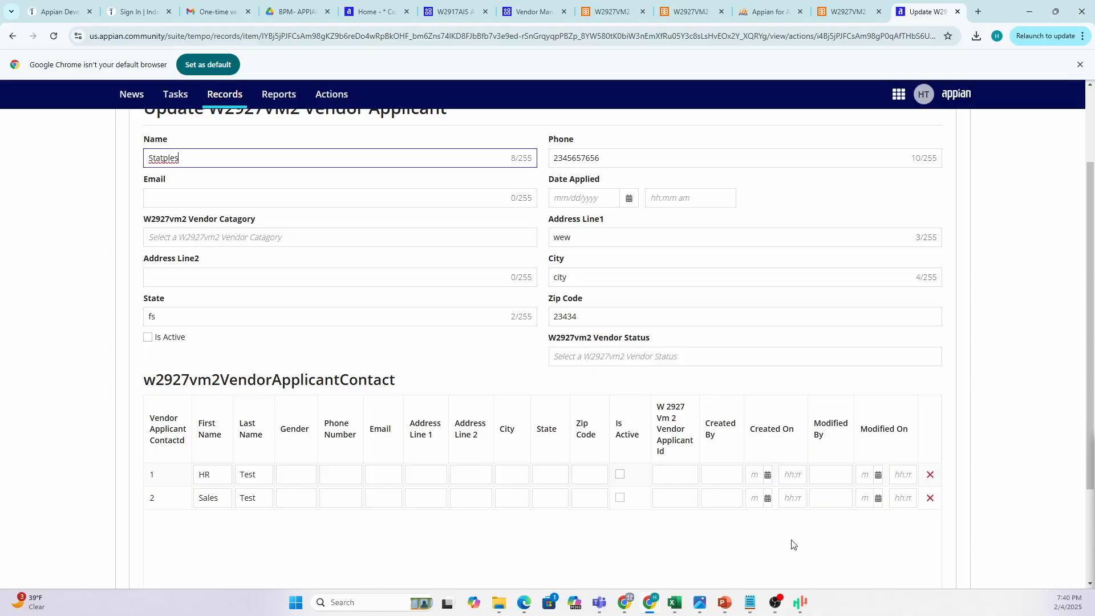
pyautogui.scroll(2, 367, 330)
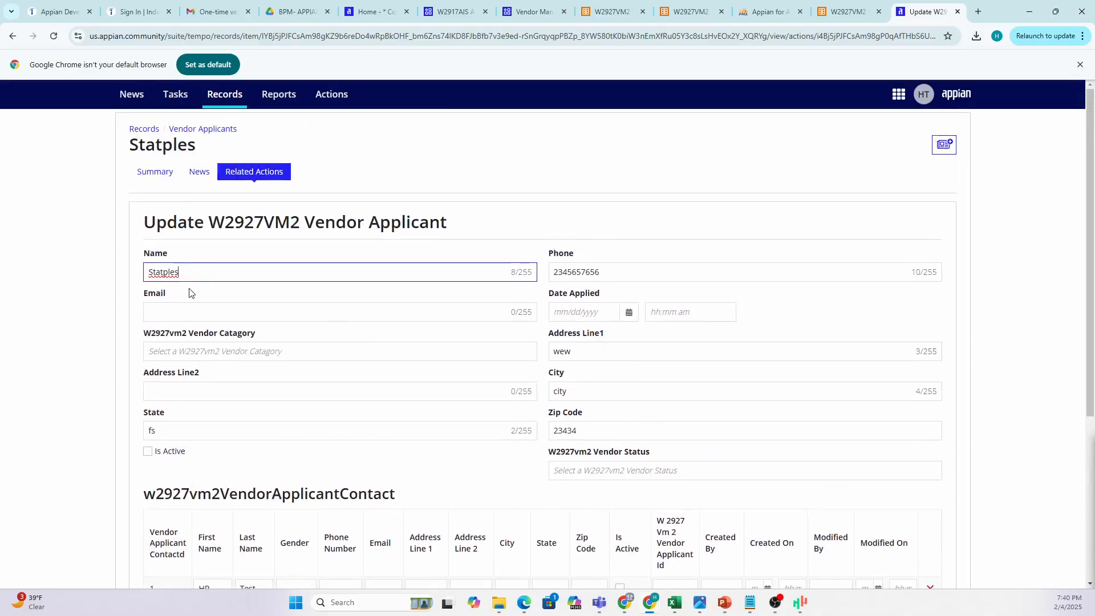
pyautogui.scroll(-4, 330, 324)
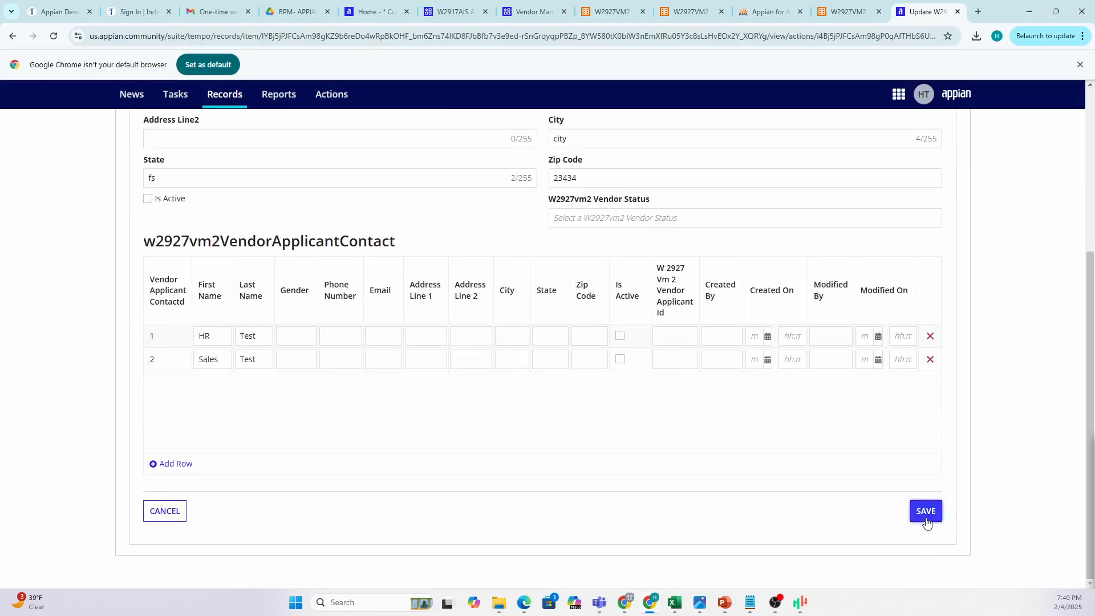
pyautogui.scroll(3, 196, 221)
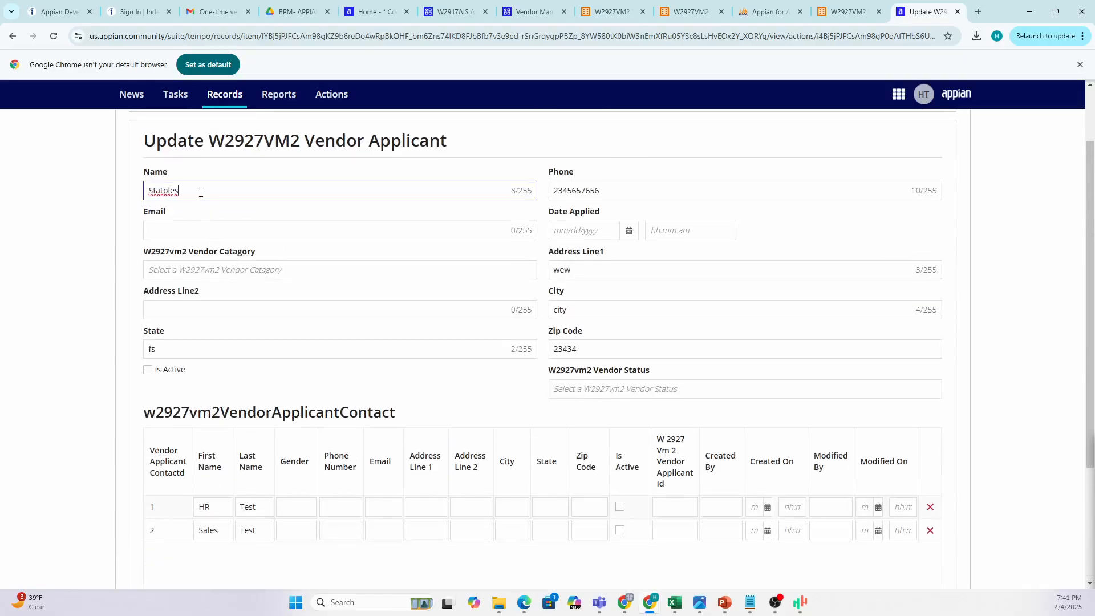
pyautogui.click(196, 188)
pyautogui.scroll(-3, 402, 306)
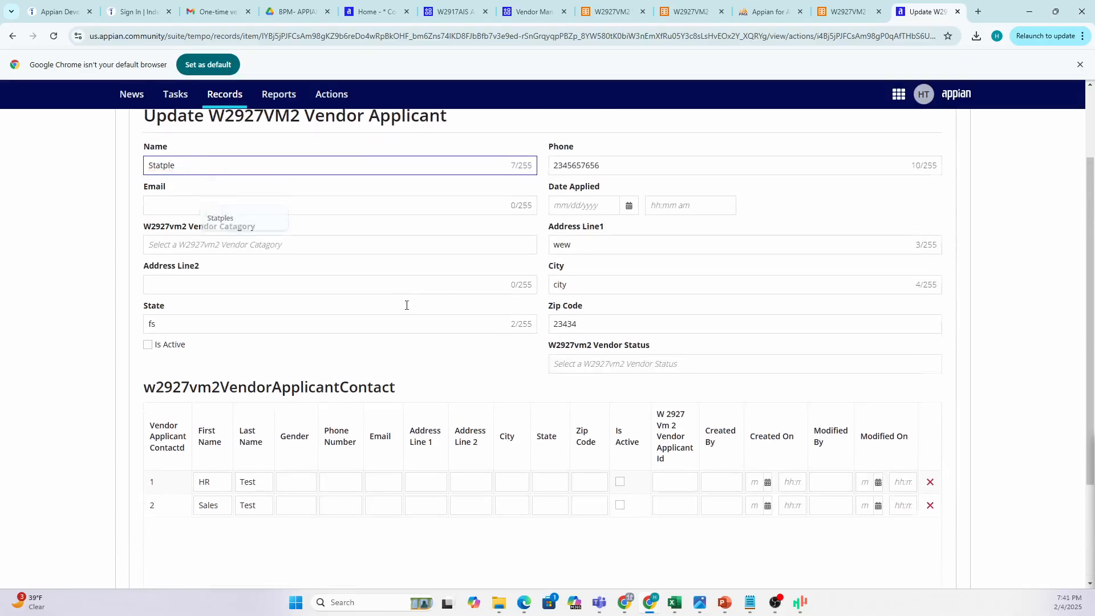
pyautogui.scroll(3, 926, 516)
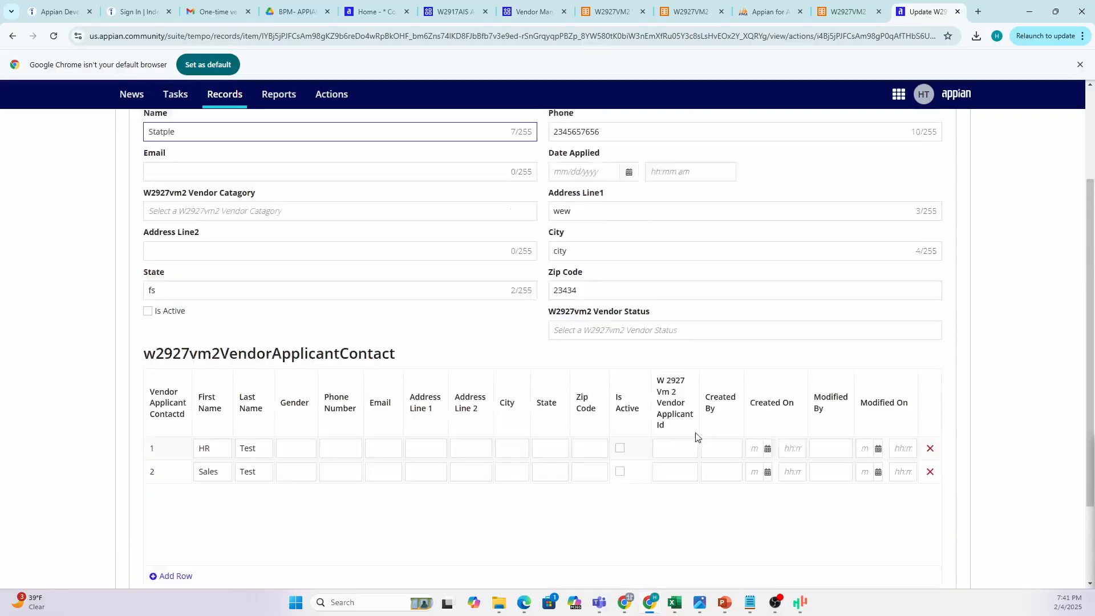
# Remove the Sales Test contact row and tick Is Active.
pyautogui.click(930, 530)
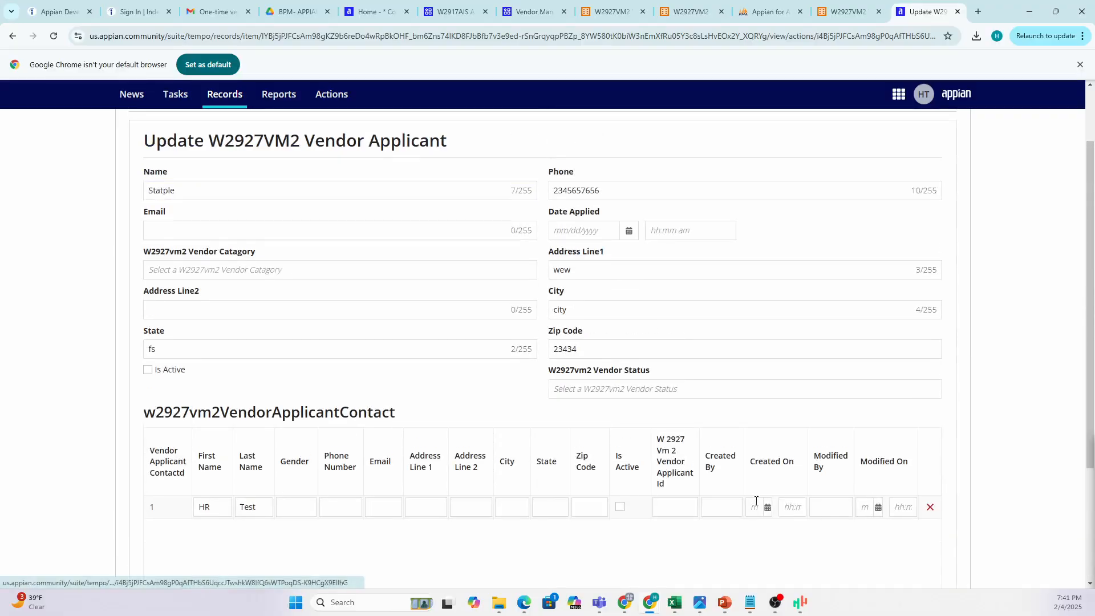
pyautogui.scroll(-1, 745, 496)
pyautogui.scroll(-1, 730, 480)
pyautogui.scroll(4, 656, 416)
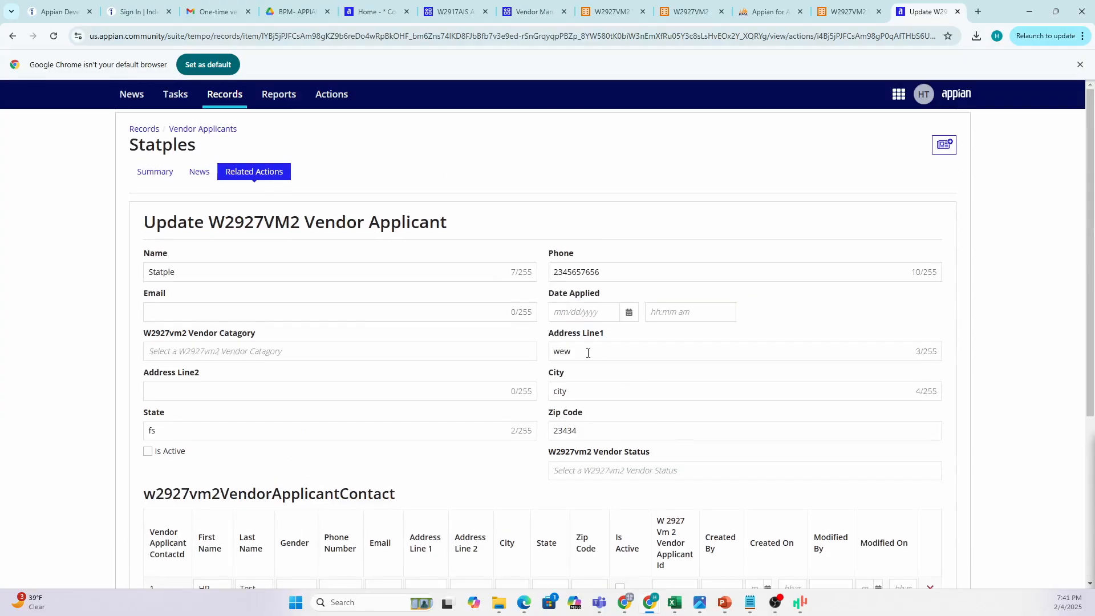
pyautogui.scroll(-3, 488, 445)
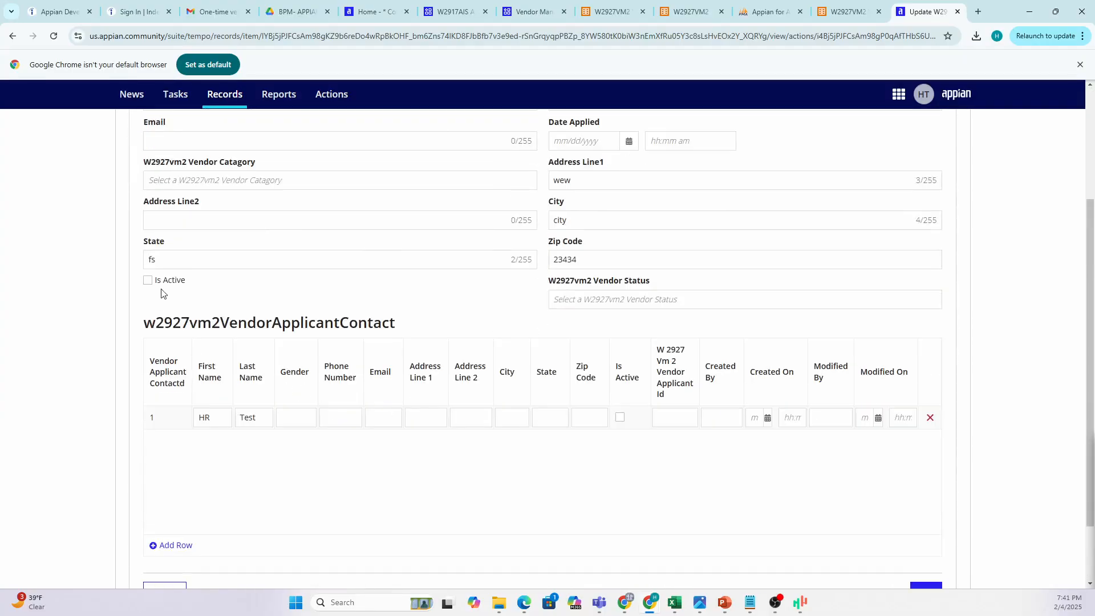
pyautogui.click(148, 280)
pyautogui.scroll(5, 484, 252)
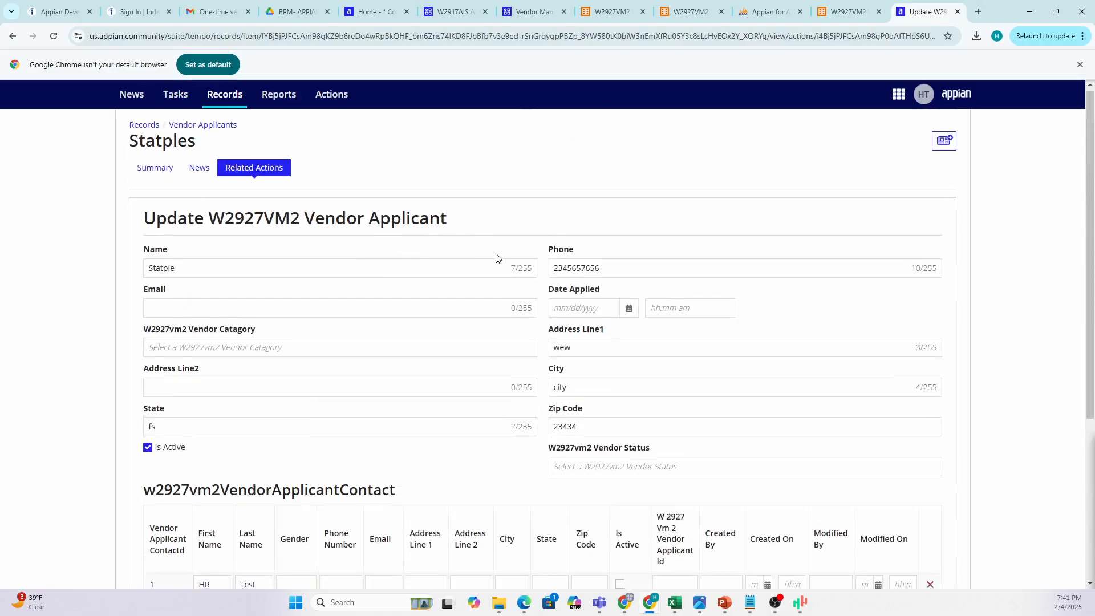
pyautogui.scroll(-7, 705, 362)
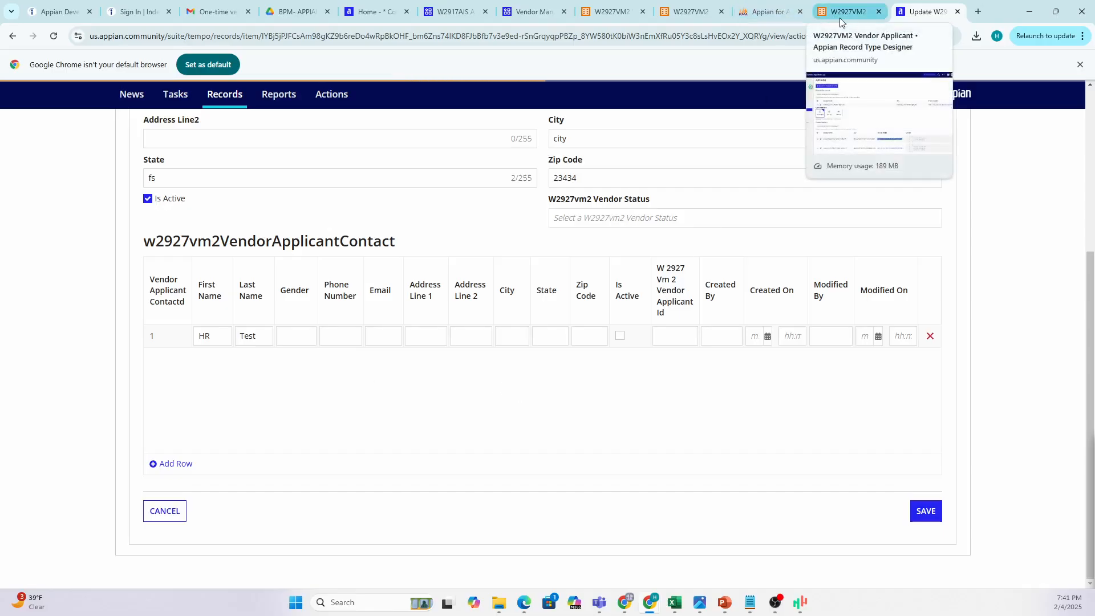
pyautogui.scroll(5, 565, 364)
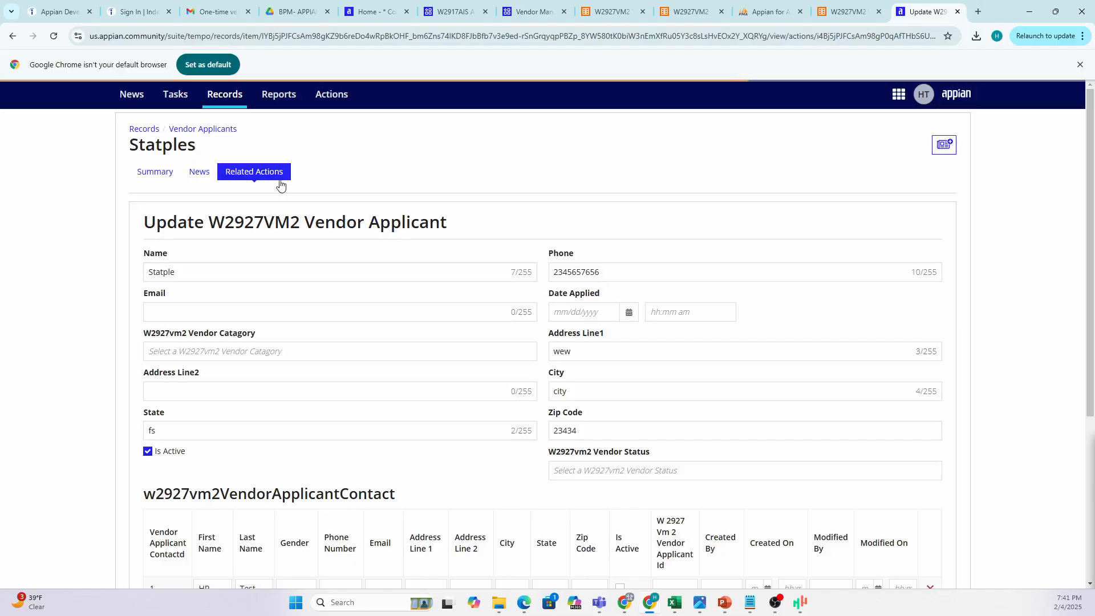
# Check the Delete action's display name on the record type's Actions page, then save the update form.
pyautogui.click(845, 12)
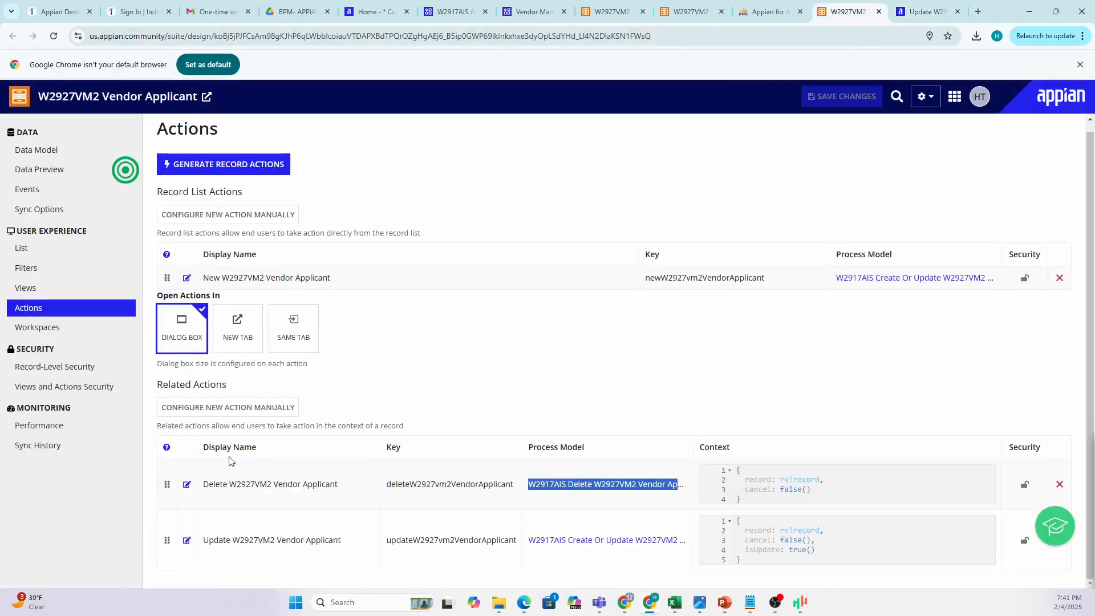
pyautogui.moveTo(203, 484); pyautogui.dragTo(455, 494)
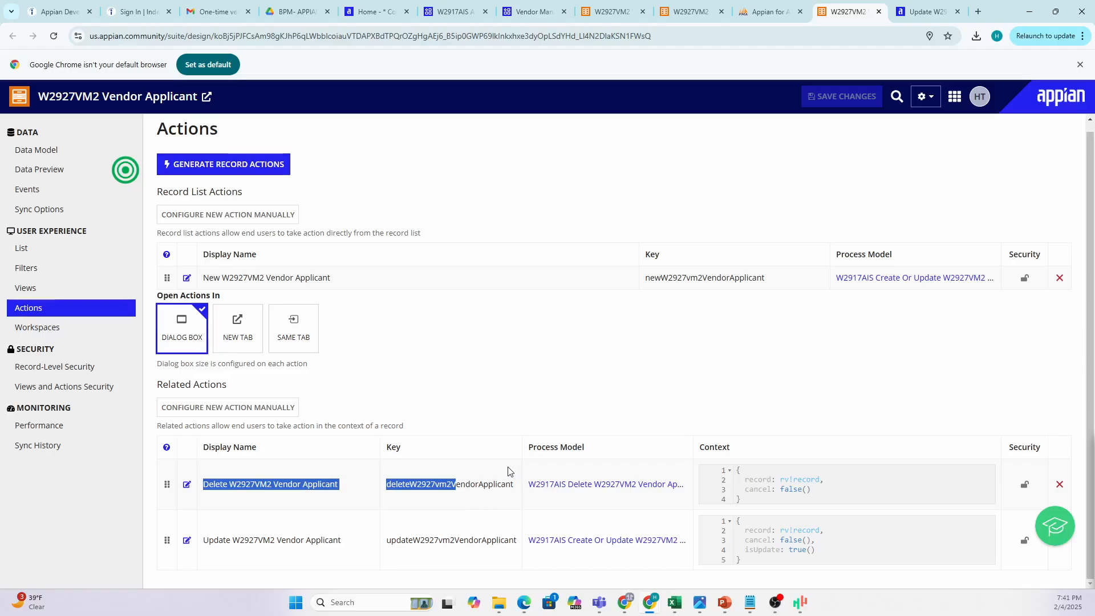
pyautogui.click(921, 12)
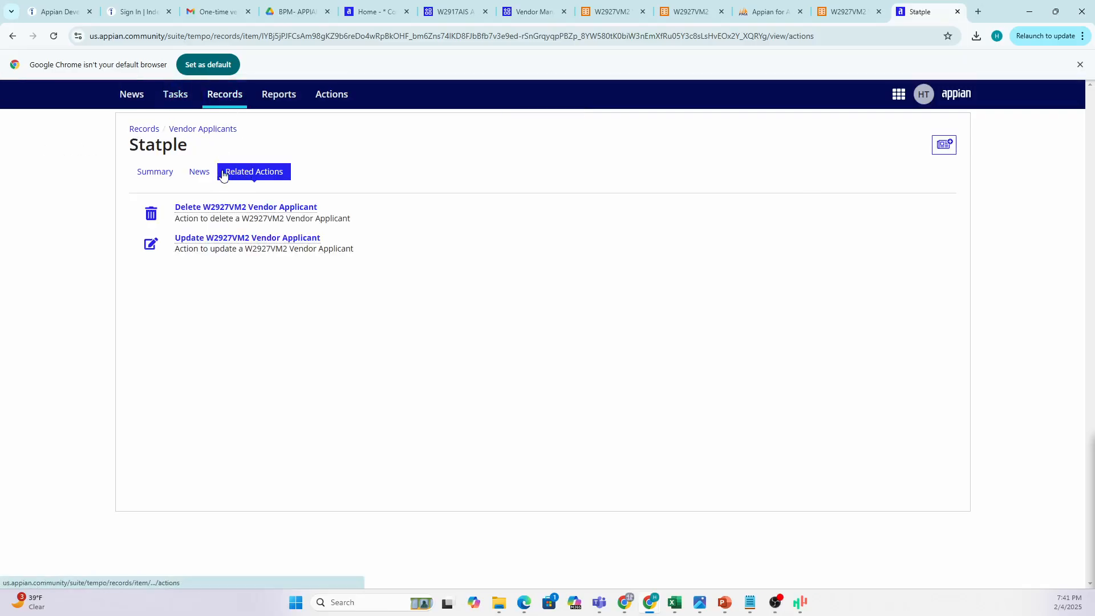
# Read the Statple Delete form's warning without deleting, then go back to Vendor Applicants.
pyautogui.click(201, 210)
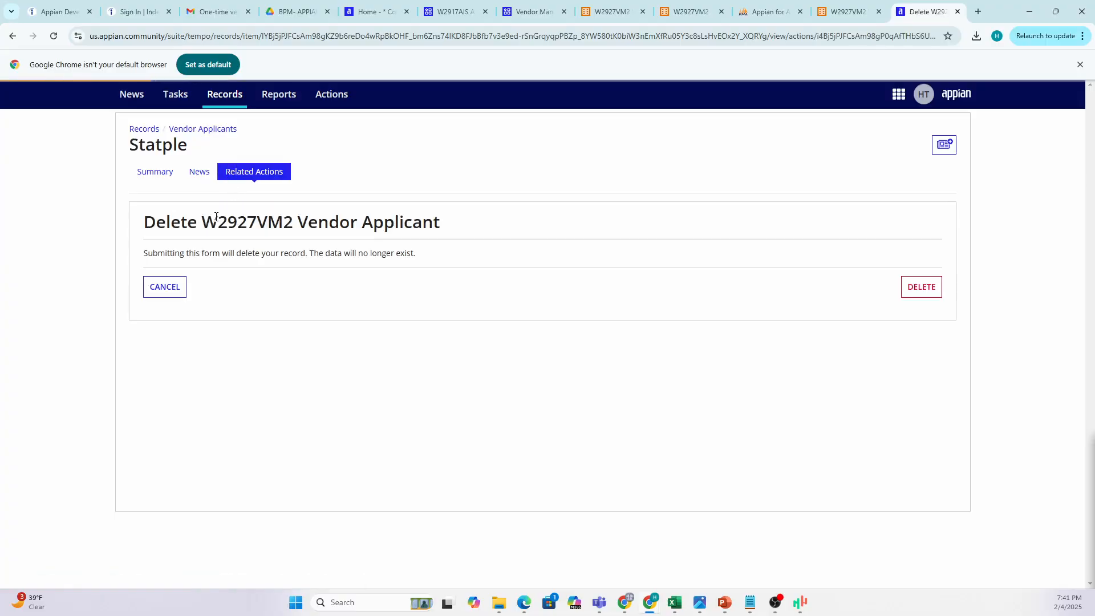
pyautogui.moveTo(412, 258); pyautogui.dragTo(2, 267)
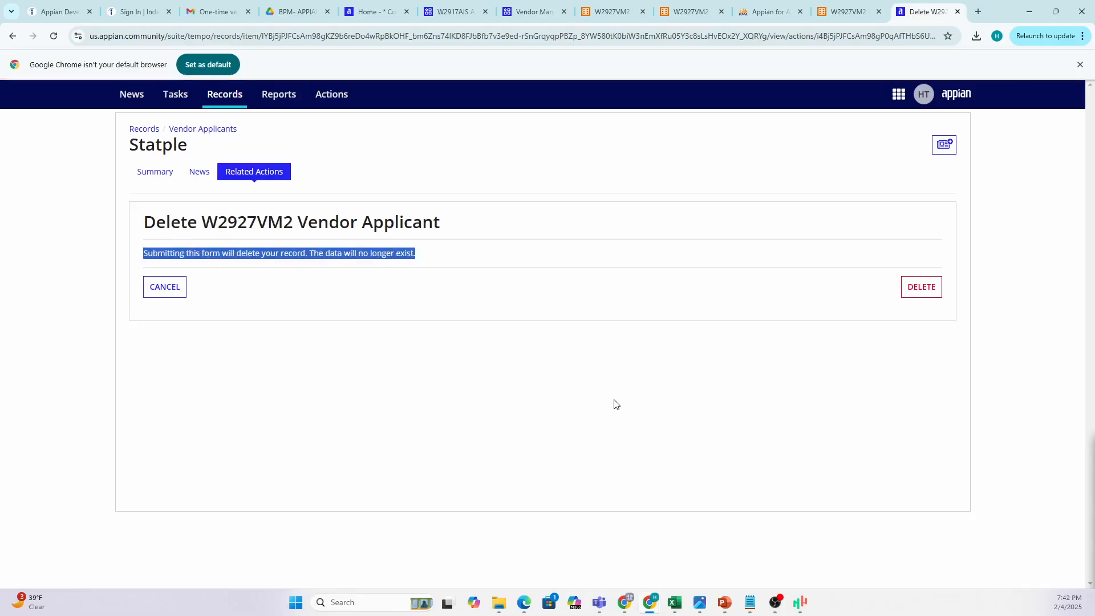
pyautogui.click(641, 404)
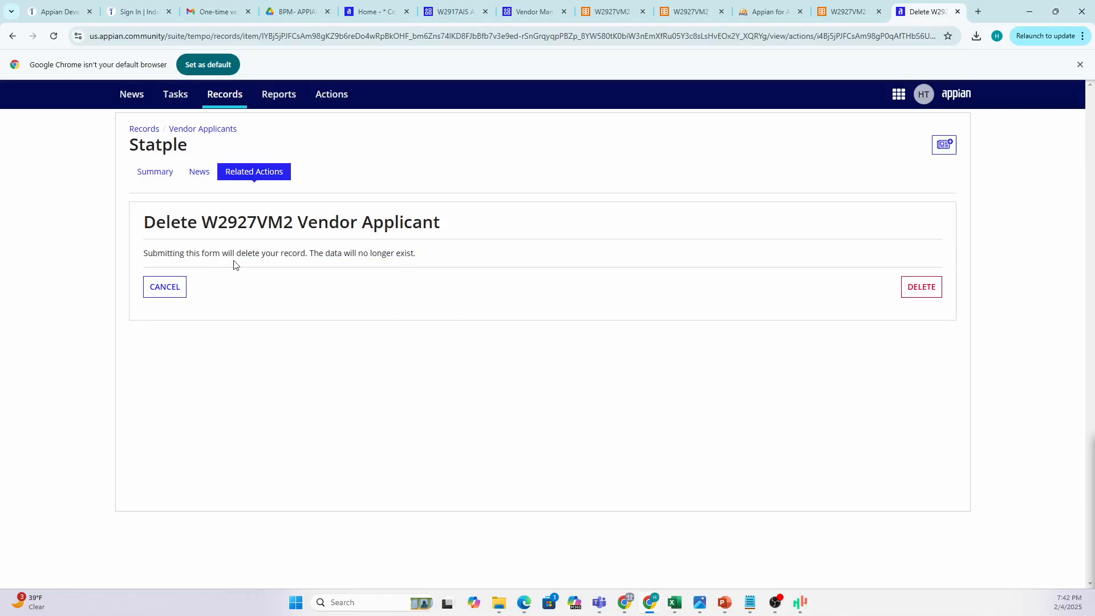
pyautogui.moveTo(255, 255); pyautogui.dragTo(440, 255)
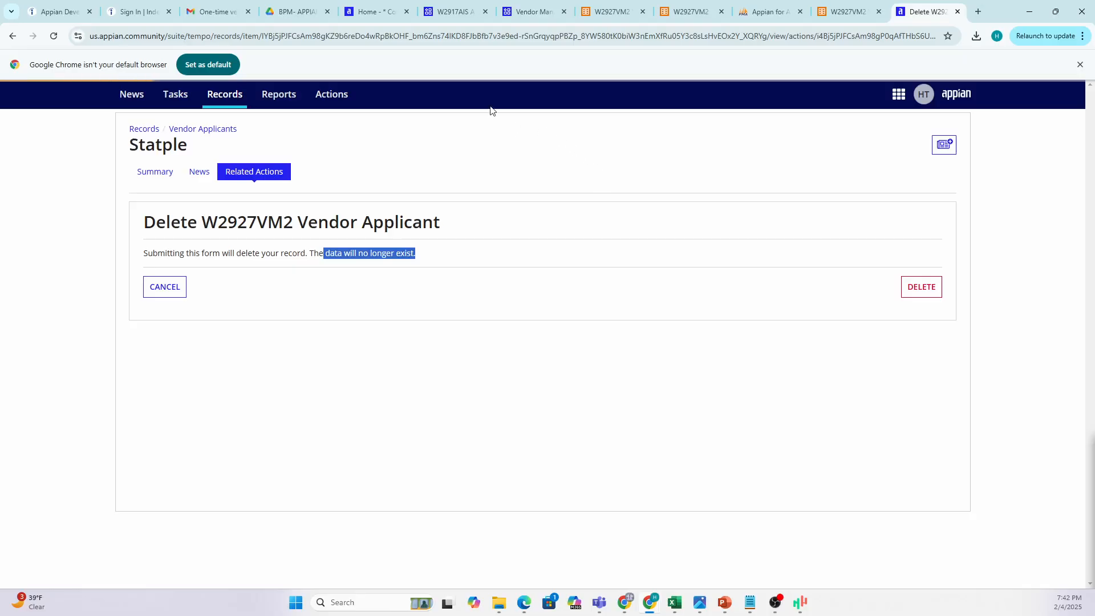
pyautogui.click(214, 130)
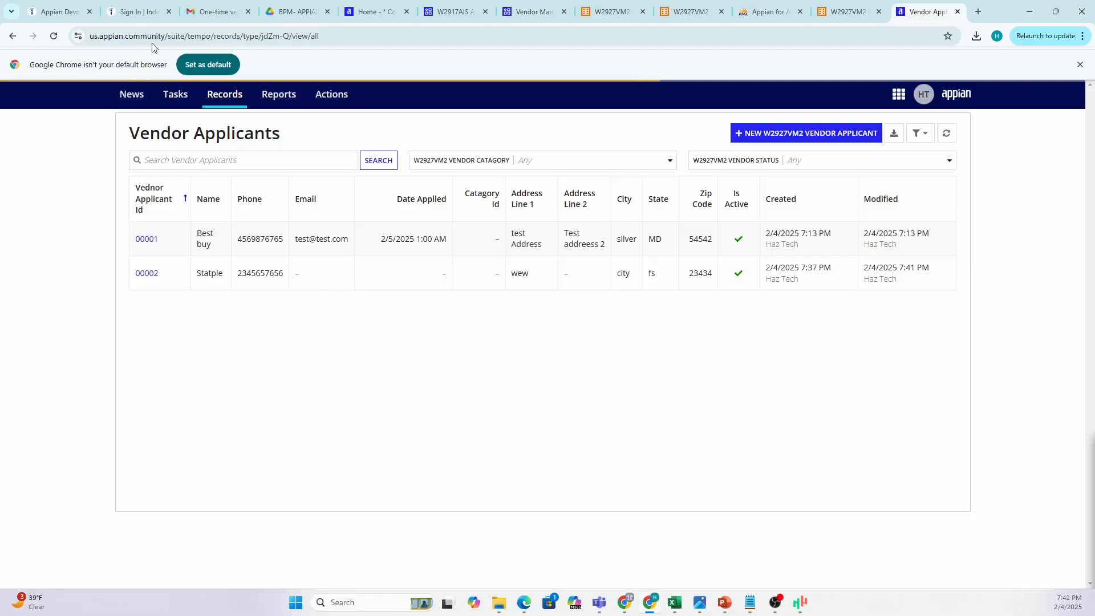
# Reload the Vendor Applicants list until only Best buy (00001) remains.
pyautogui.click(53, 36)
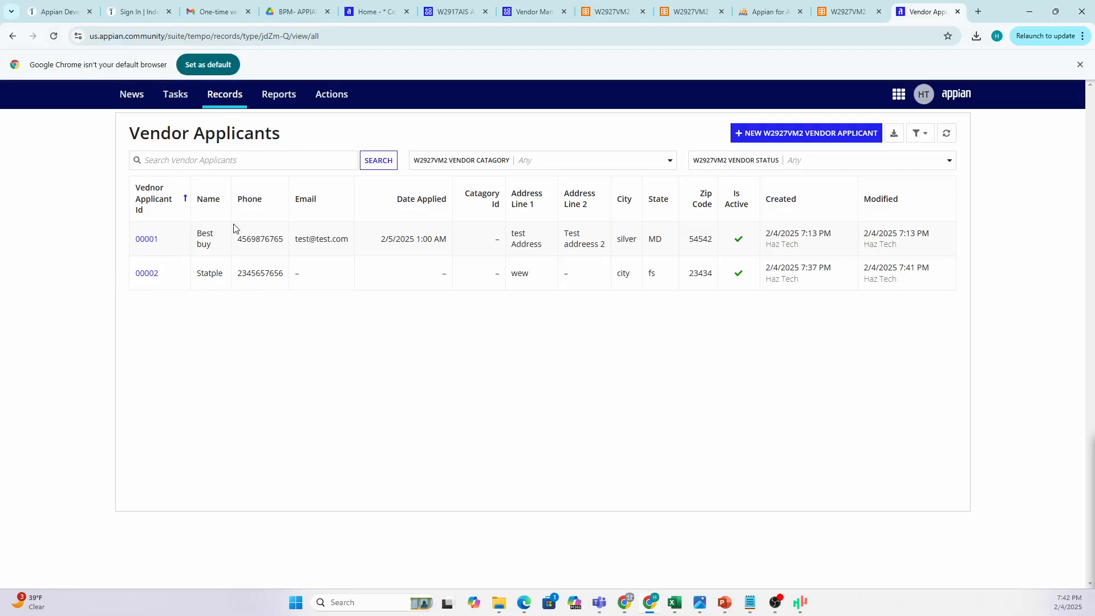
pyautogui.click(54, 37)
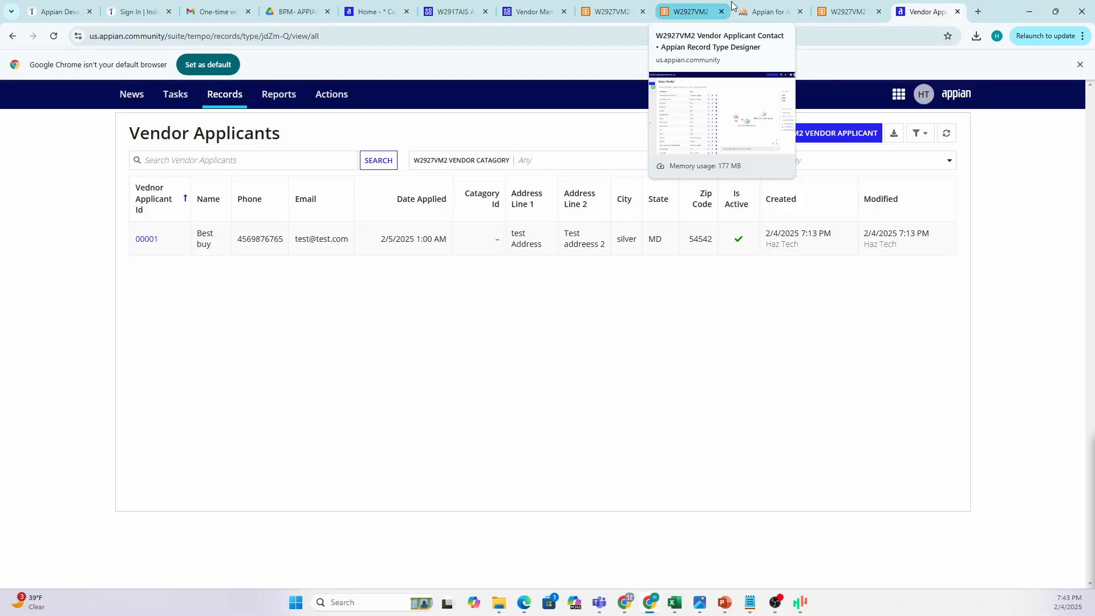
# Open the Create Or Update Vendor Applicant process model from the record type's actions, previewing the New form.
pyautogui.click(847, 11)
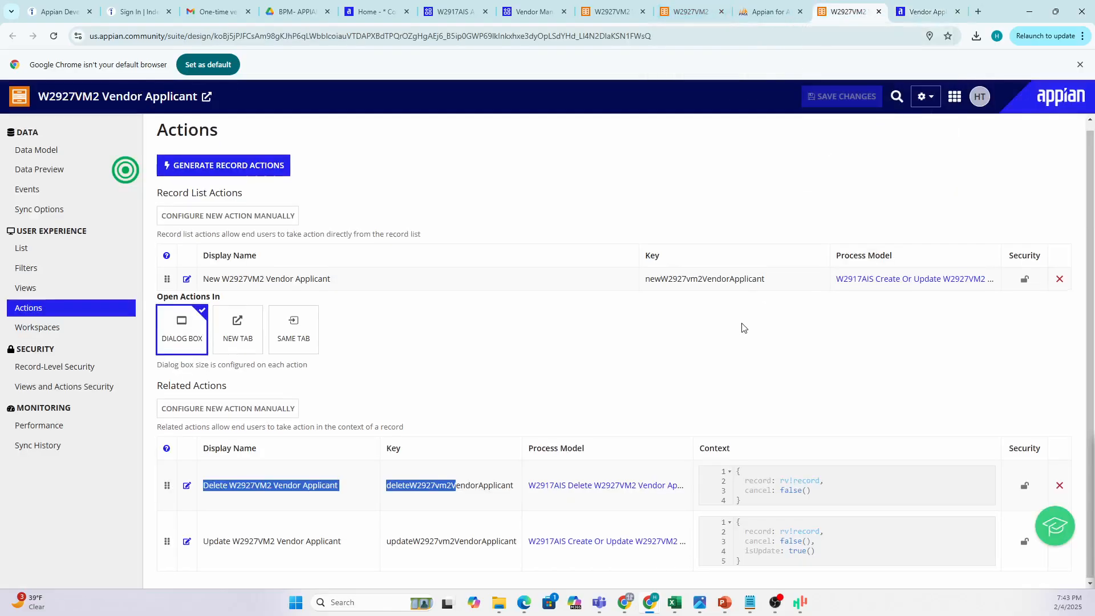
pyautogui.click(924, 289)
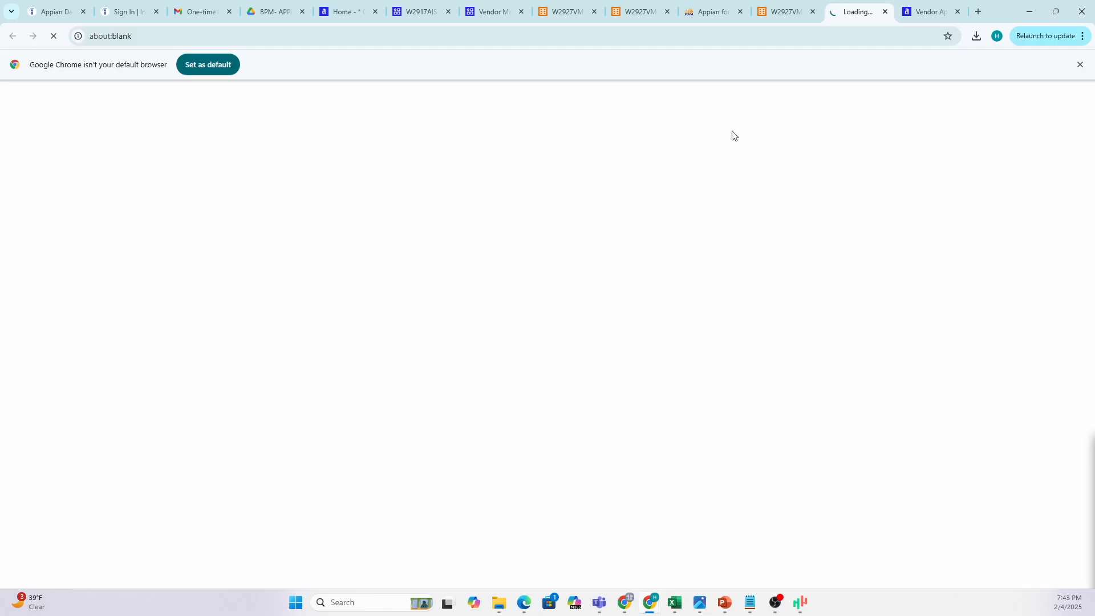
pyautogui.click(919, 13)
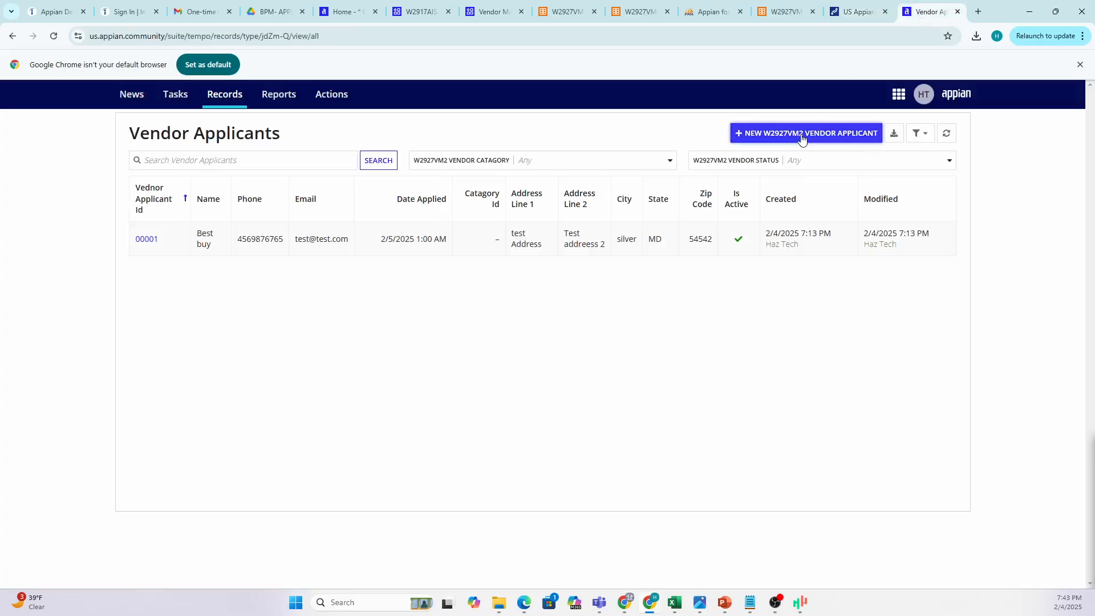
pyautogui.click(802, 137)
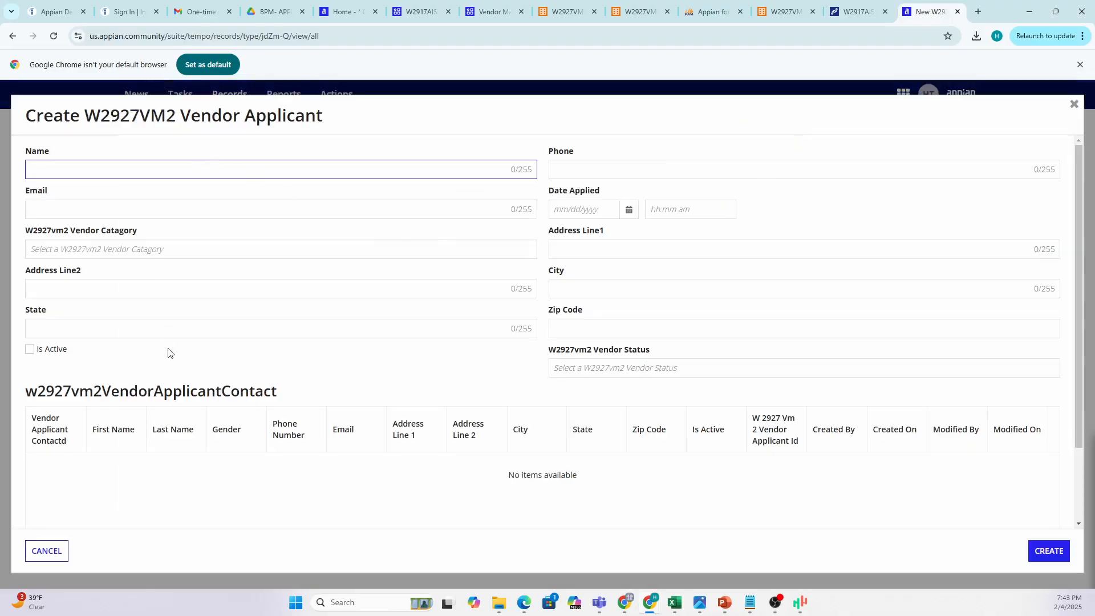
pyautogui.click(854, 14)
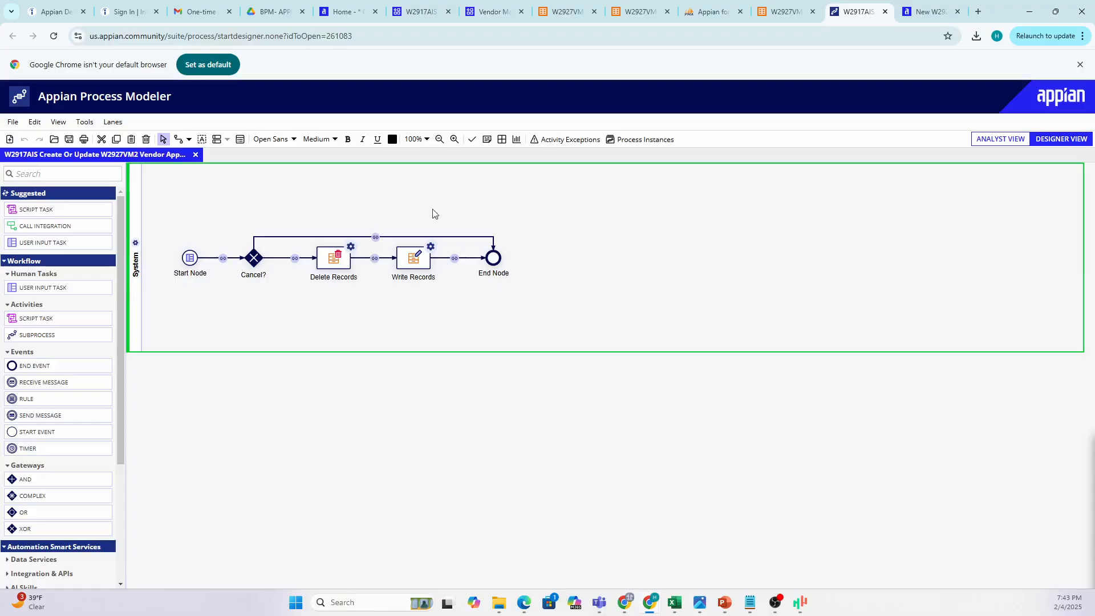
# Reposition the End Node to the right of Write Records, discarding a trial Subprocess node.
pyautogui.click(189, 261)
pyautogui.click(190, 262)
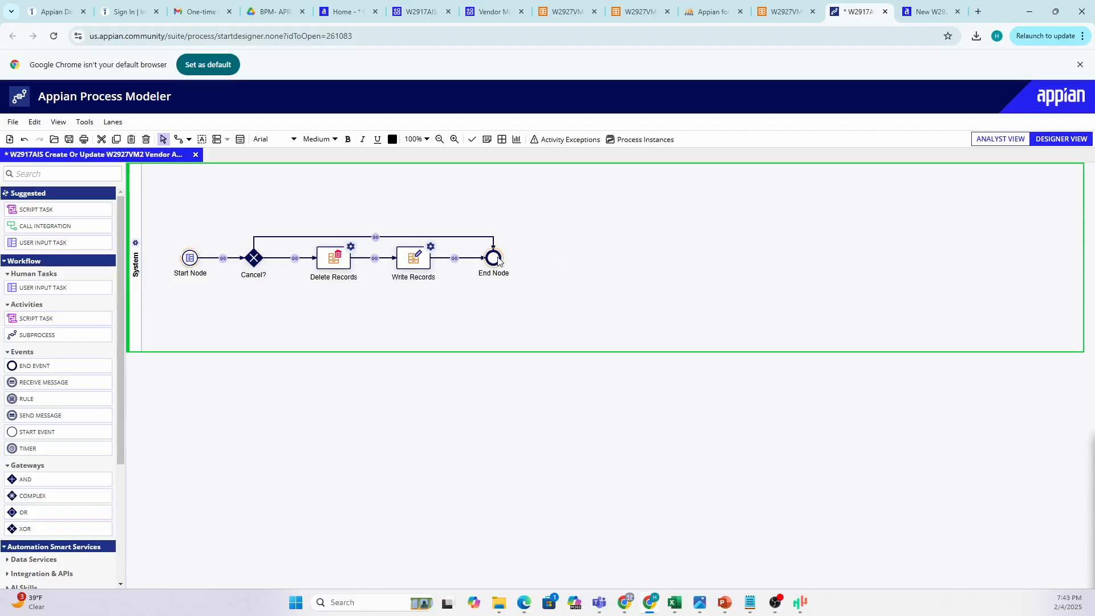
pyautogui.click(194, 259)
pyautogui.click(489, 261)
pyautogui.moveTo(489, 262); pyautogui.dragTo(861, 259)
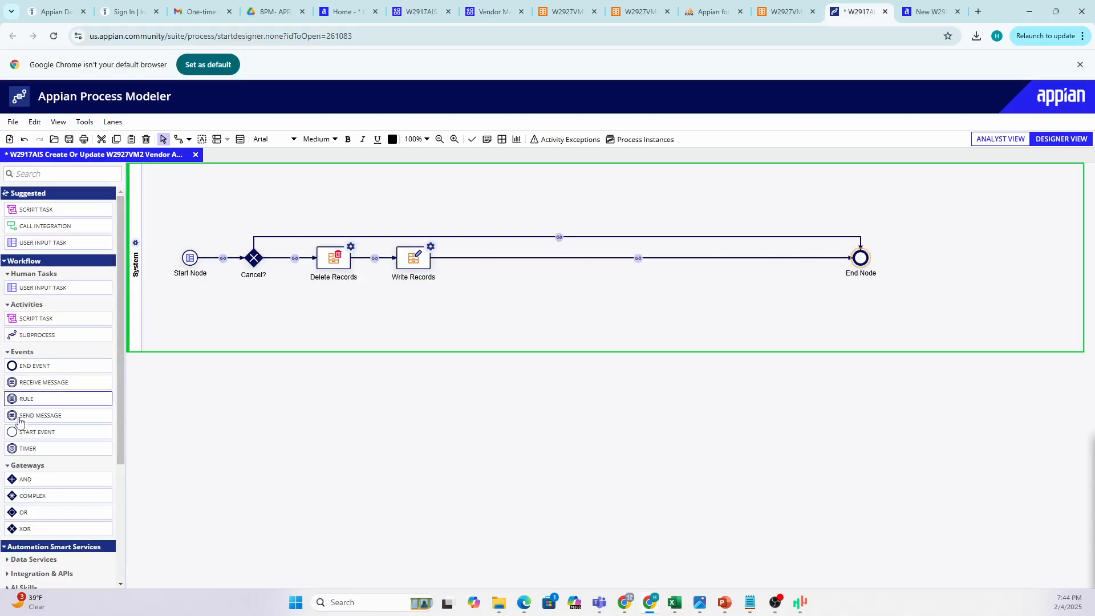
pyautogui.moveTo(31, 338); pyautogui.dragTo(491, 306)
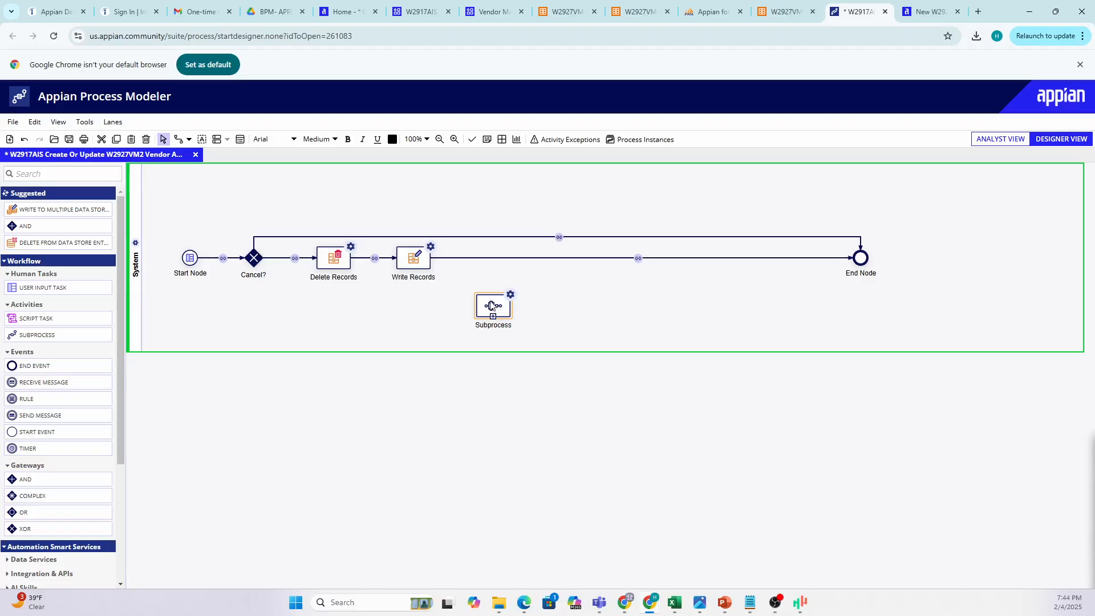
pyautogui.press('Delete')
pyautogui.moveTo(861, 264); pyautogui.dragTo(691, 260)
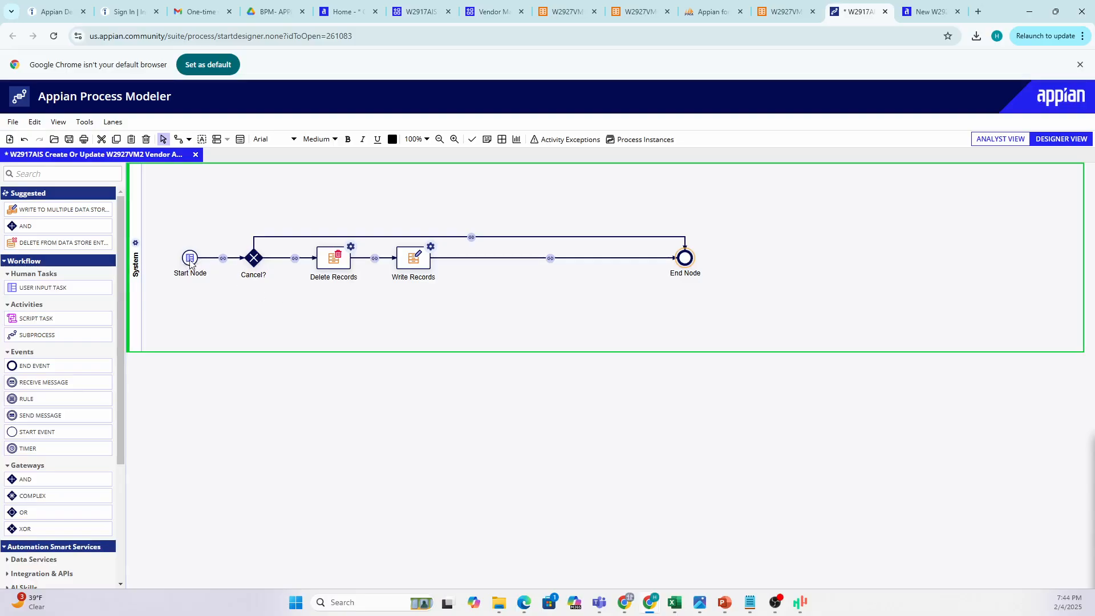
# Open the process start form interface W2917AIS_CreateOrUpdateW2927VM2VendorApplicant for editing.
pyautogui.click(240, 139)
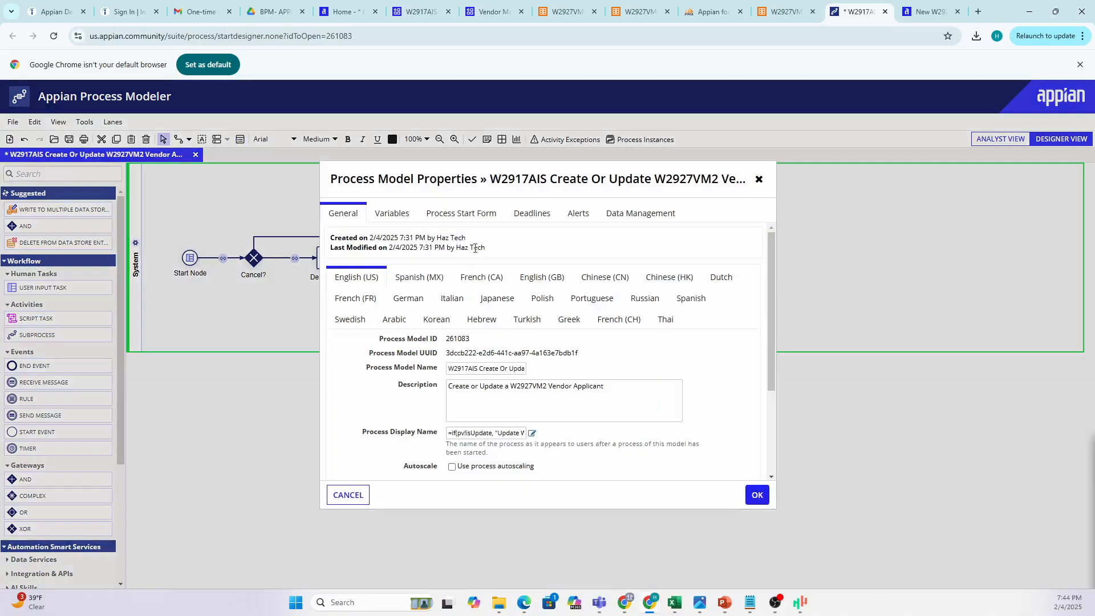
pyautogui.click(469, 219)
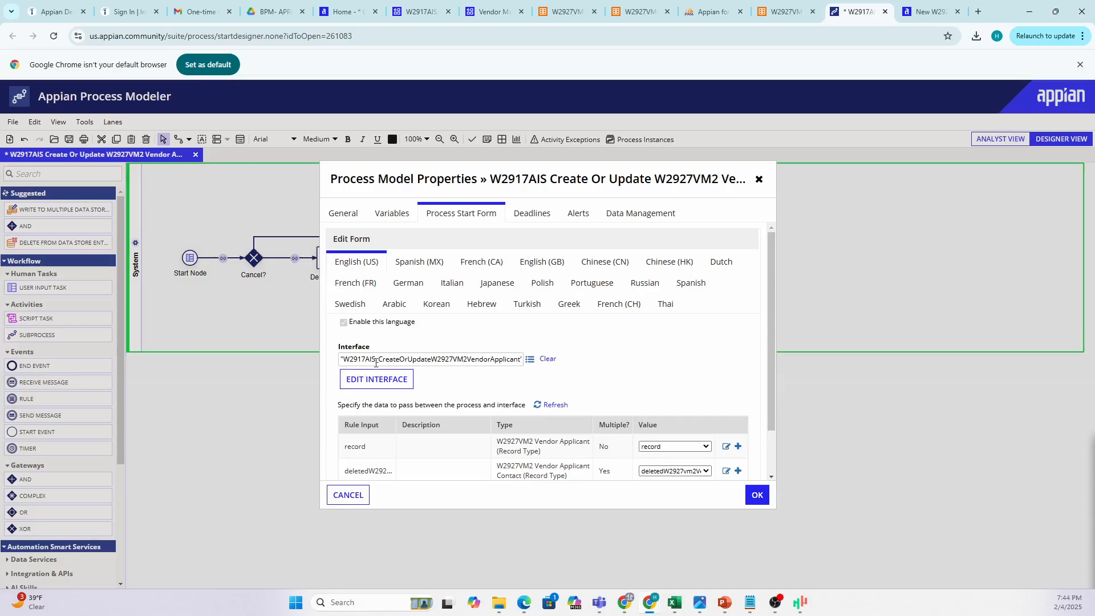
pyautogui.click(384, 381)
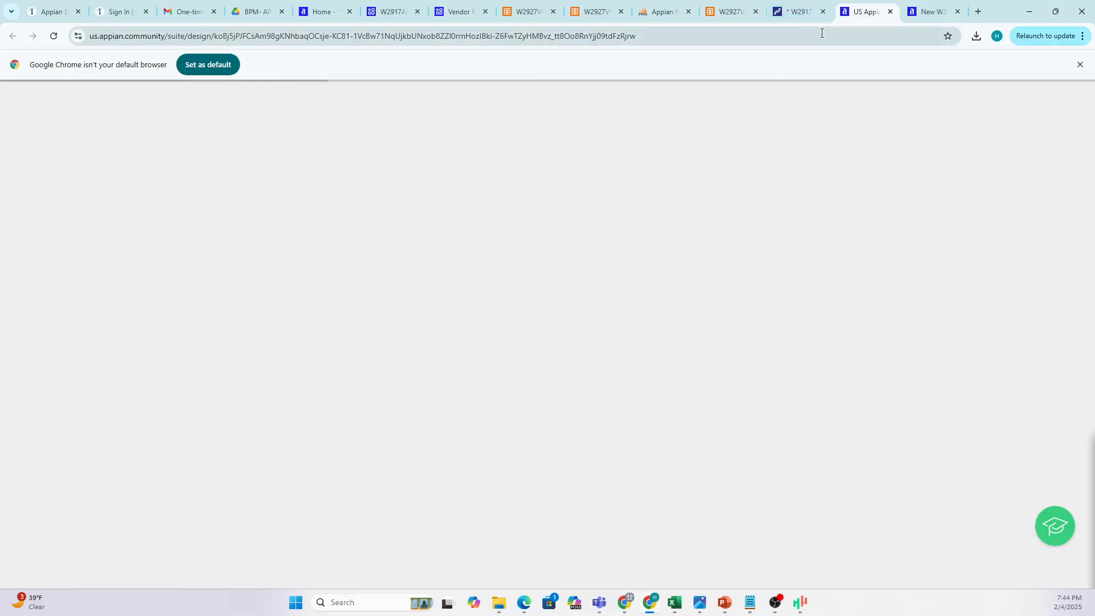
pyautogui.click(927, 11)
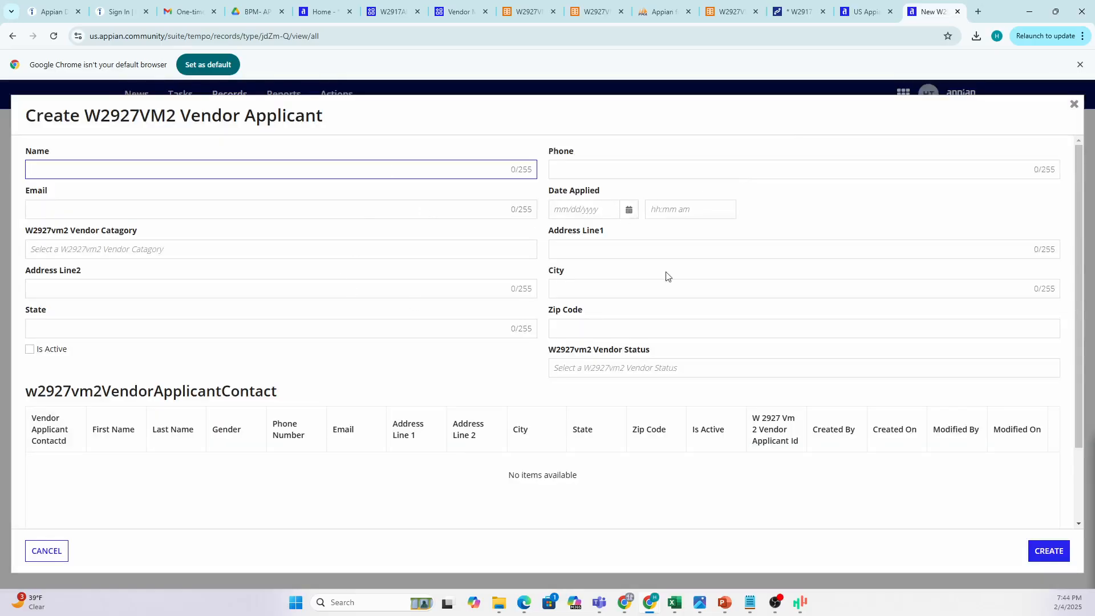
pyautogui.click(866, 12)
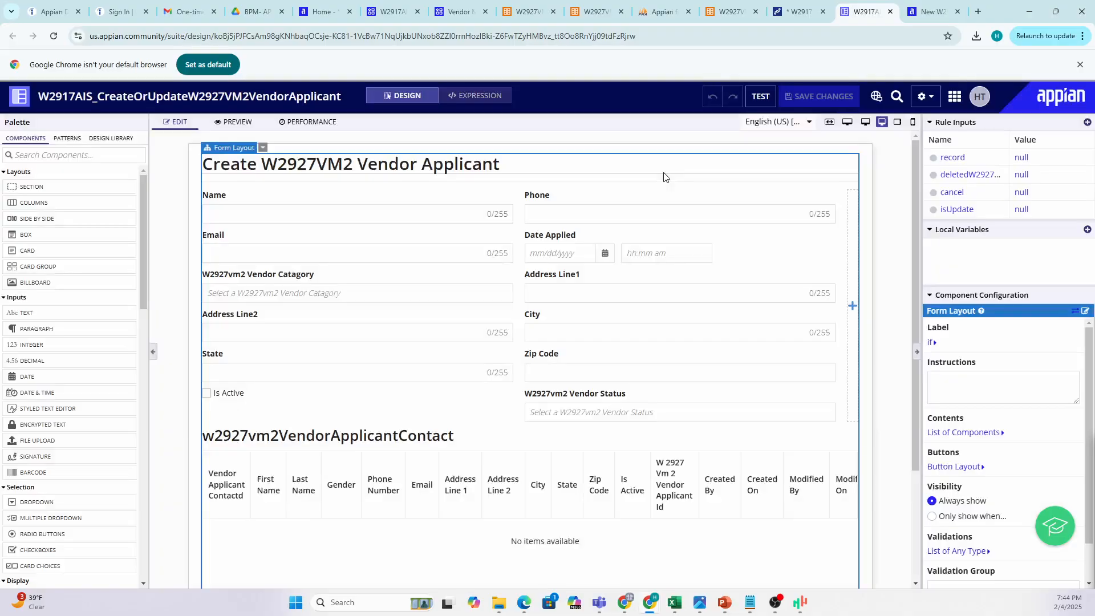
# Scroll through the start form, then close the process model properties and select the Start Node.
pyautogui.scroll(-2, 188, 300)
pyautogui.scroll(-2, 342, 268)
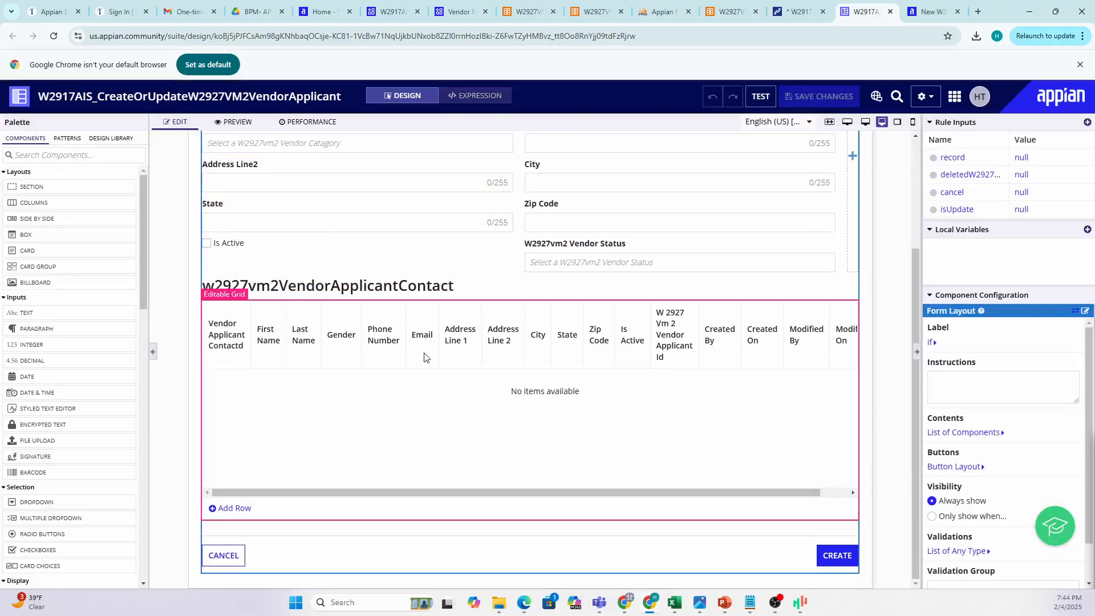
pyautogui.scroll(3, 521, 411)
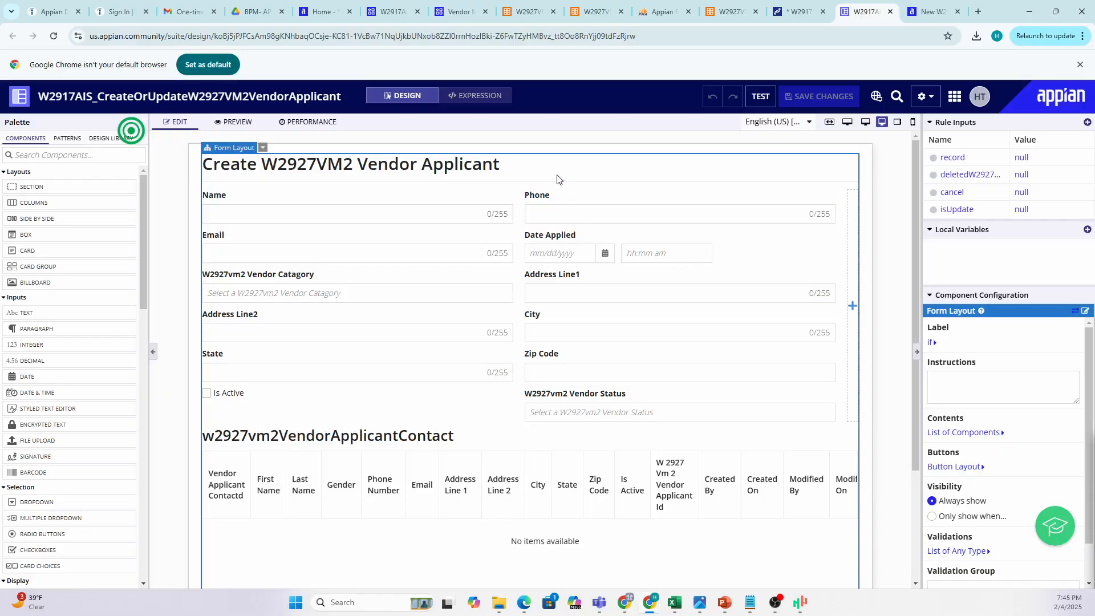
pyautogui.scroll(-1, 466, 268)
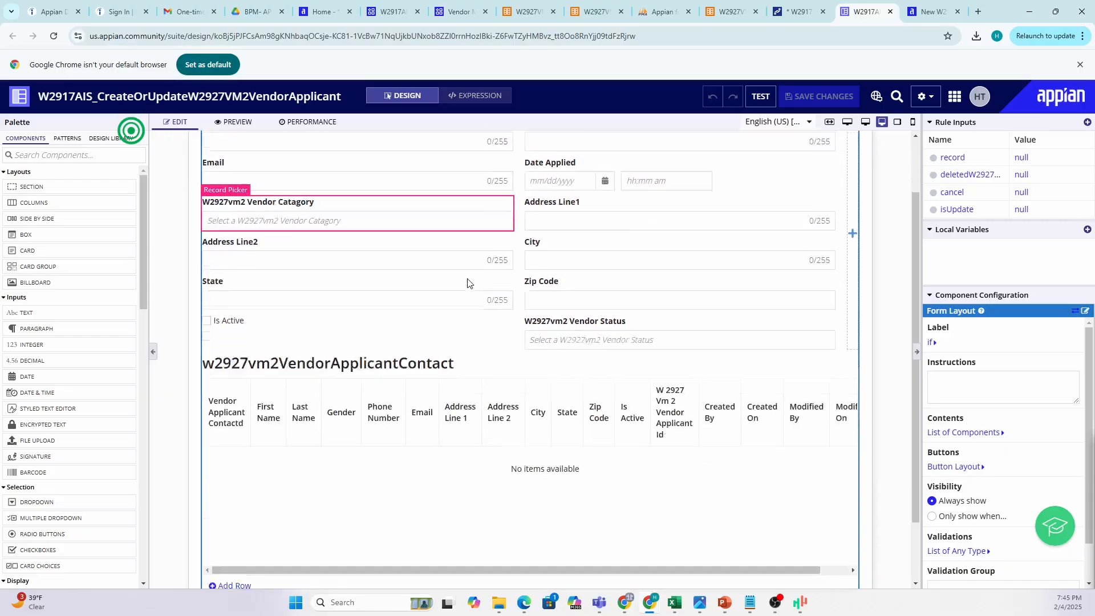
pyautogui.scroll(-3, 468, 282)
pyautogui.click(798, 11)
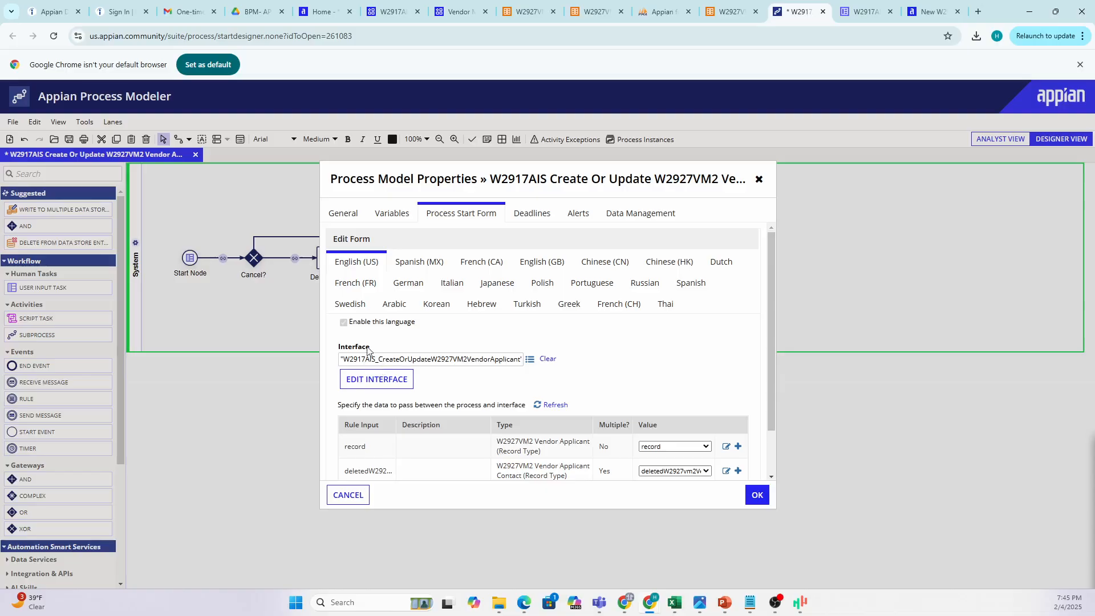
pyautogui.click(360, 492)
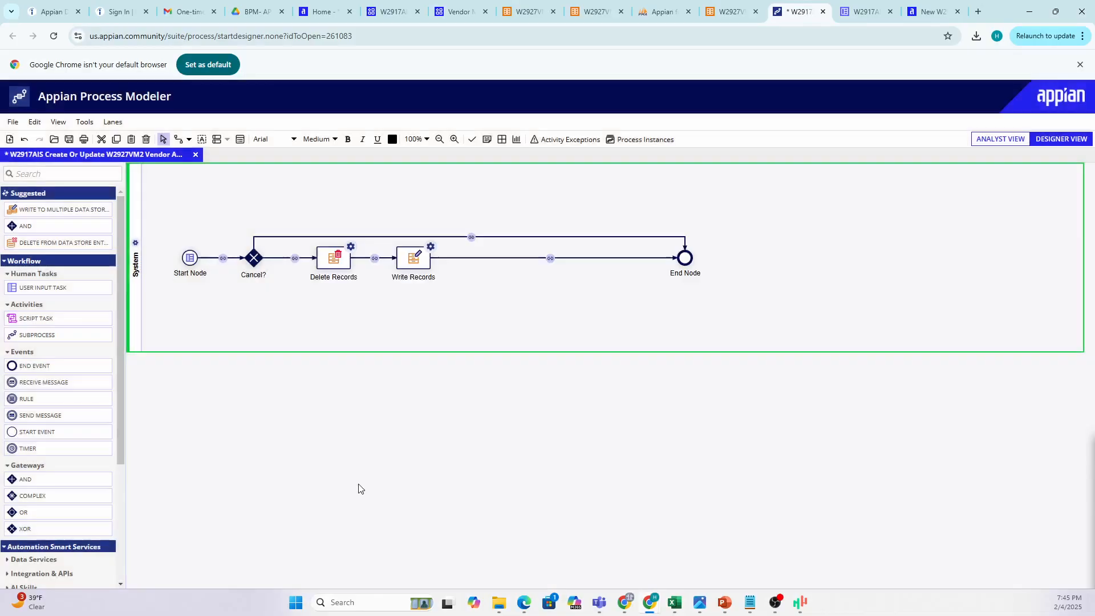
pyautogui.click(190, 259)
# Compare the start form with the diagram, inspecting the Cancel?–End Node flow, Delete Records and Write Records.
pyautogui.click(857, 14)
pyautogui.click(805, 14)
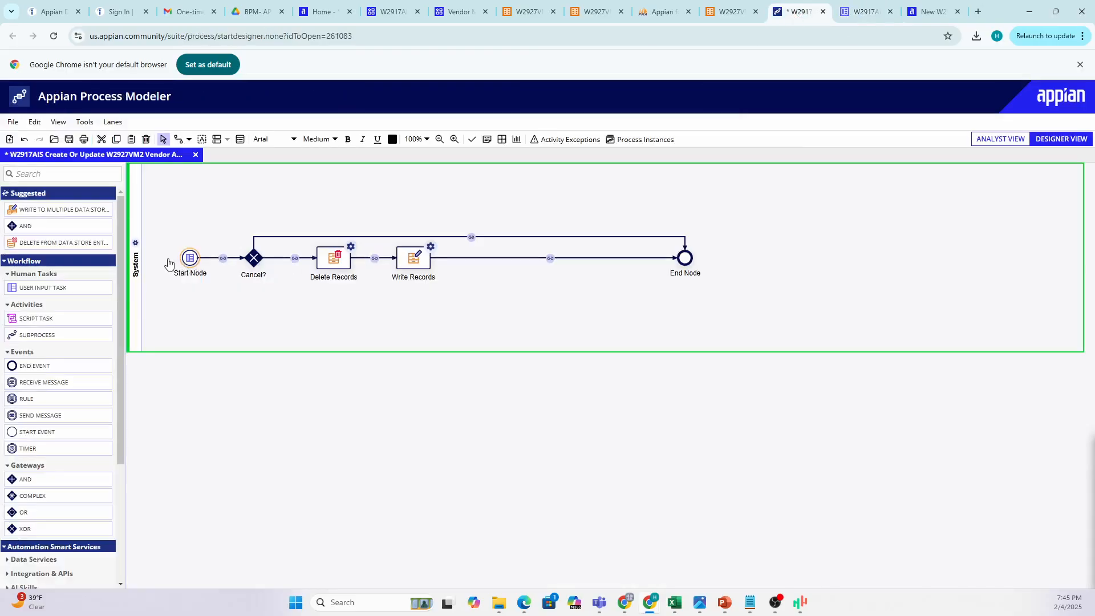
pyautogui.click(865, 14)
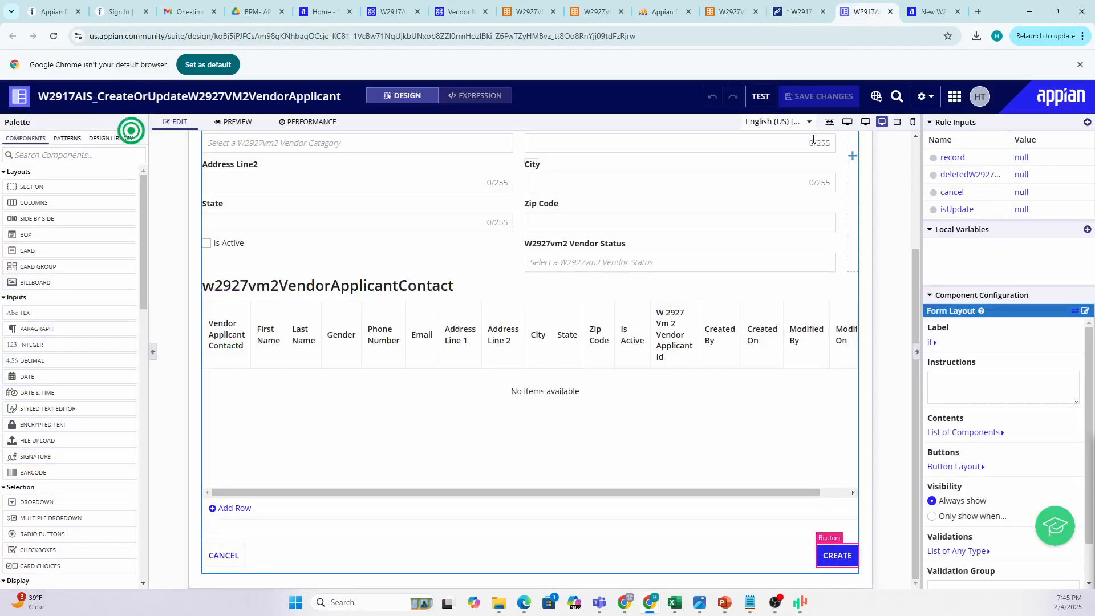
pyautogui.click(798, 12)
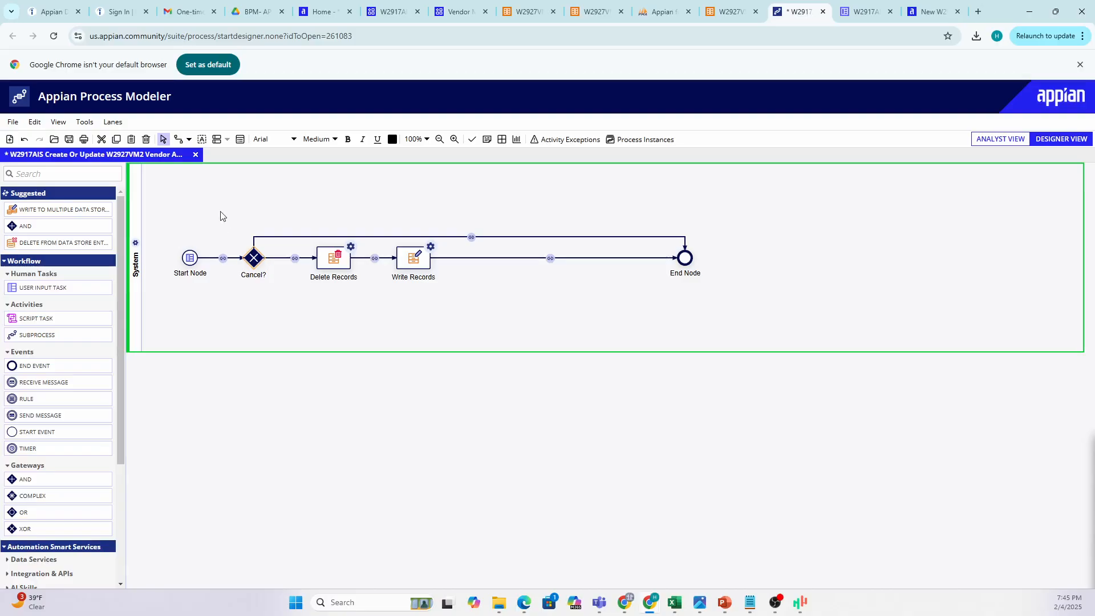
pyautogui.click(861, 13)
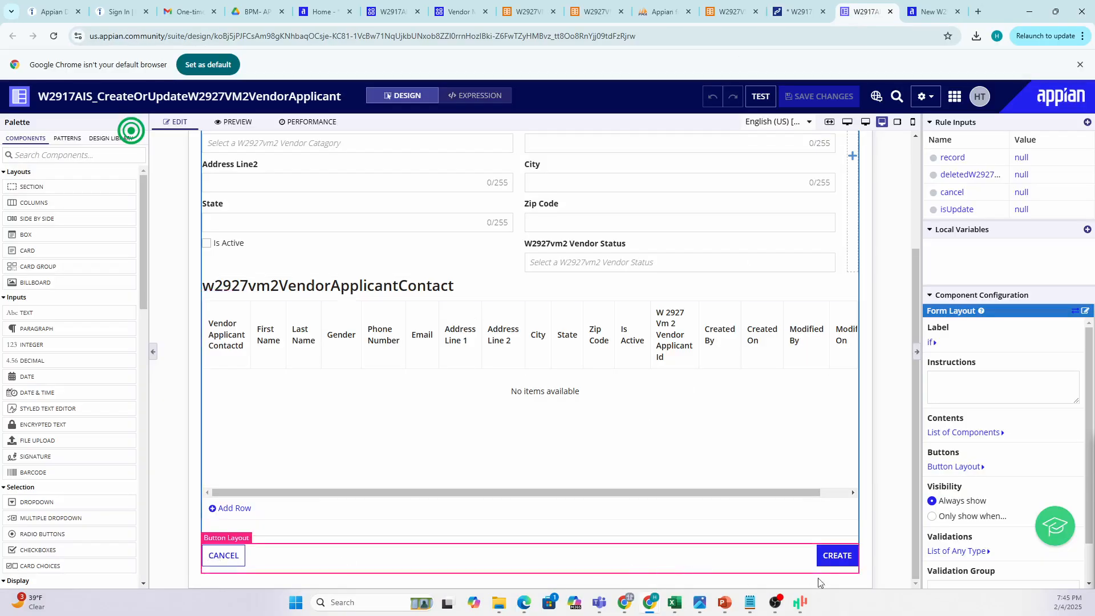
pyautogui.click(790, 12)
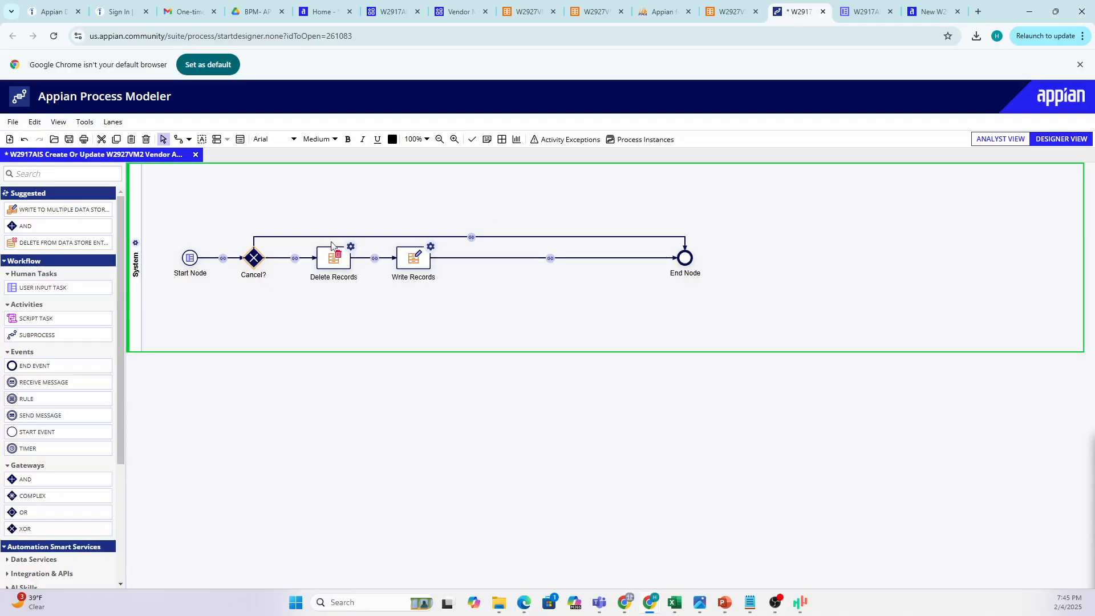
pyautogui.click(291, 236)
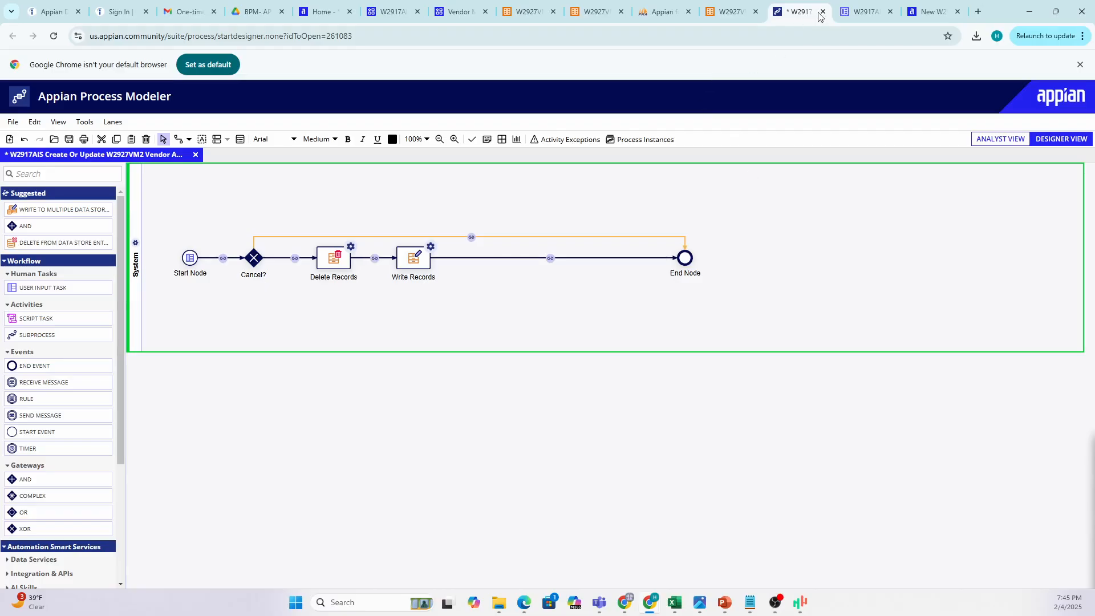
pyautogui.click(864, 11)
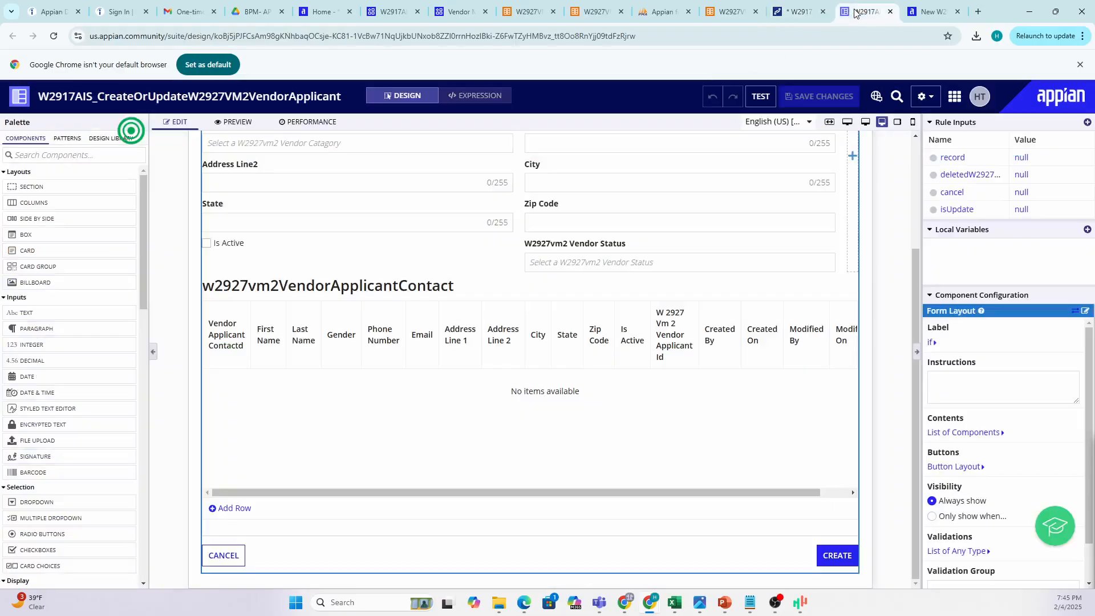
pyautogui.click(776, 5)
pyautogui.click(337, 265)
pyautogui.click(414, 258)
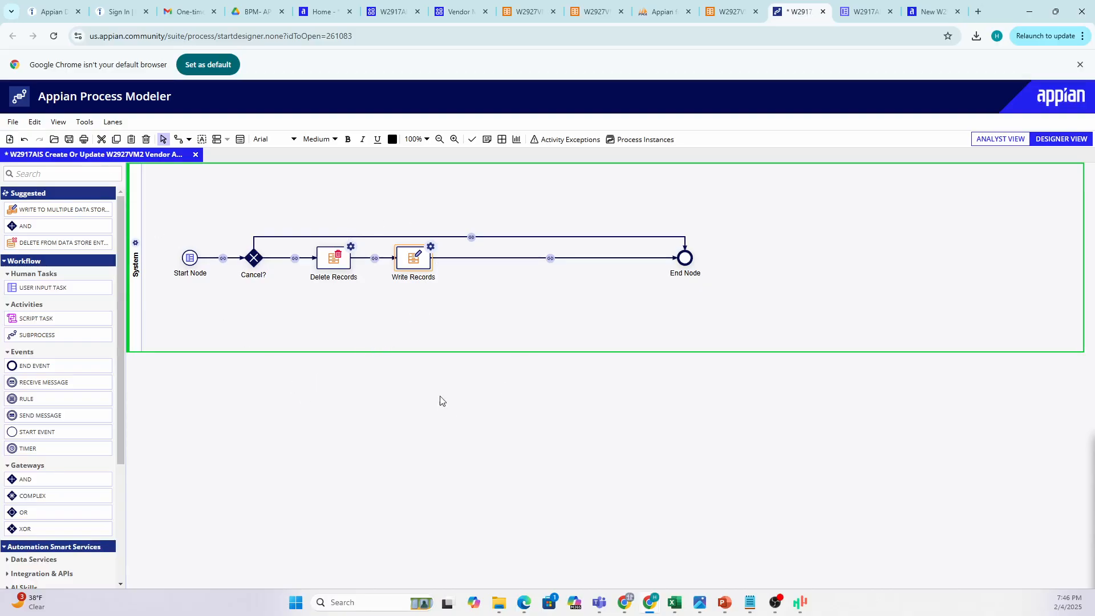
# Publish the process model by choosing Start Process for Debugging and confirming YES.
pyautogui.click(13, 122)
pyautogui.click(57, 256)
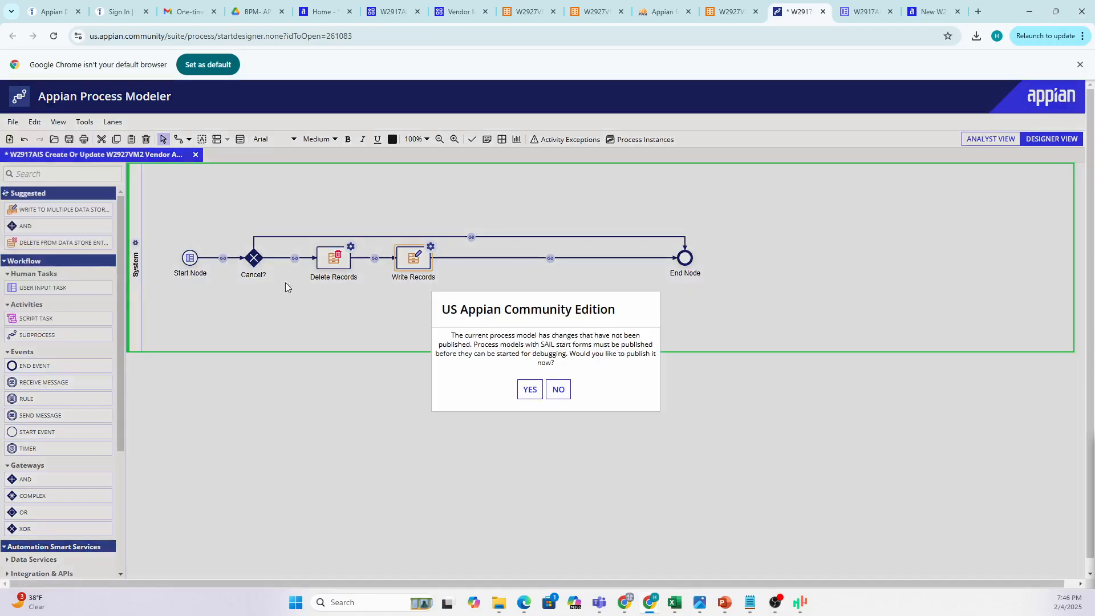
pyautogui.click(530, 390)
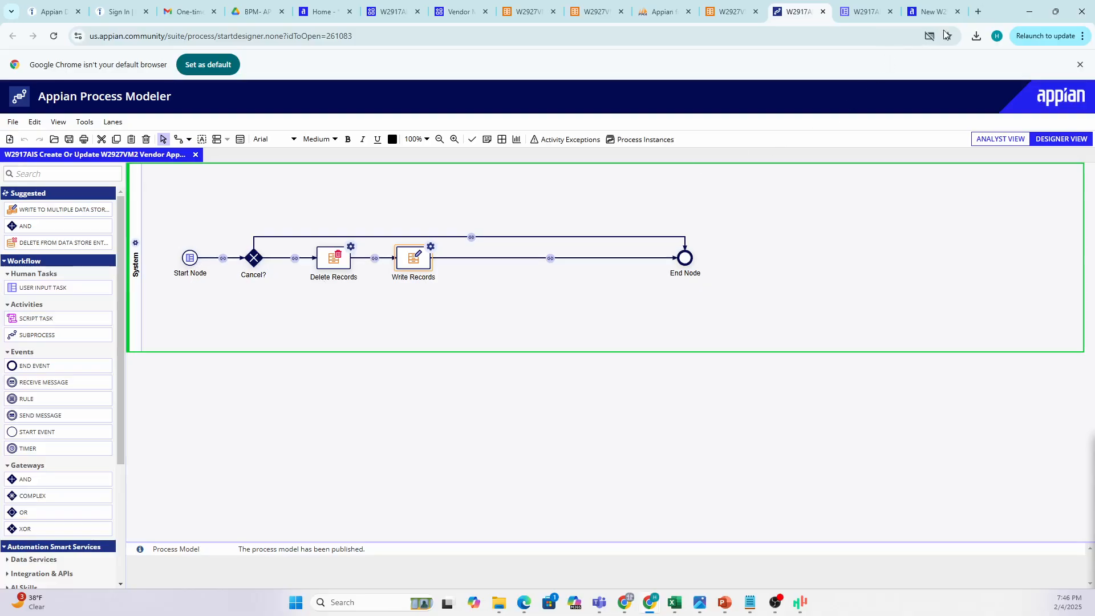
# Always allow pop-ups from us.appian.community in the browser.
pyautogui.click(930, 37)
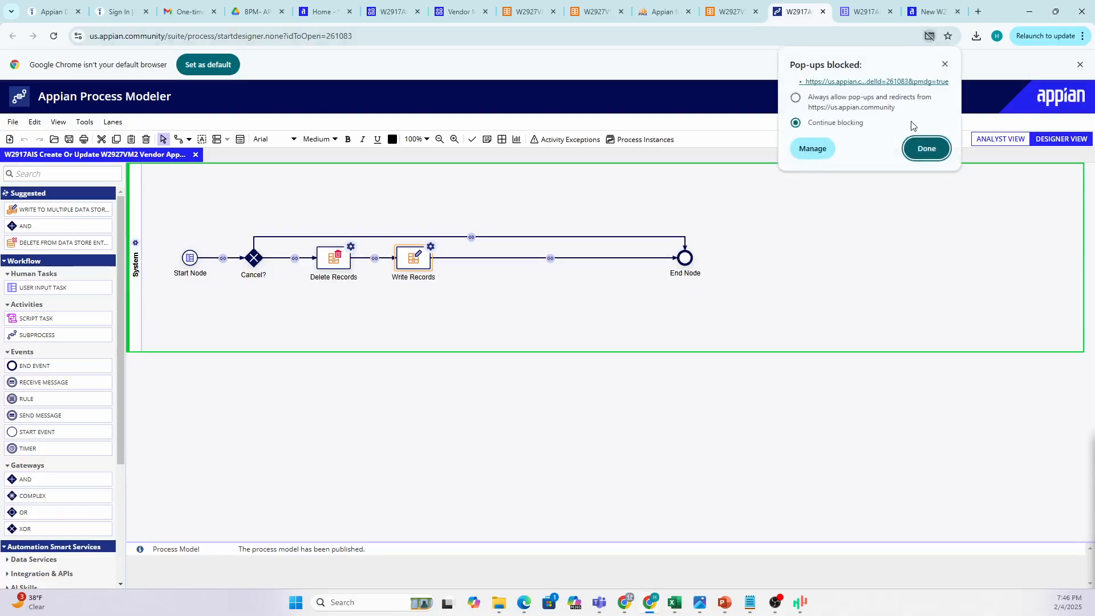
pyautogui.click(795, 98)
pyautogui.click(928, 155)
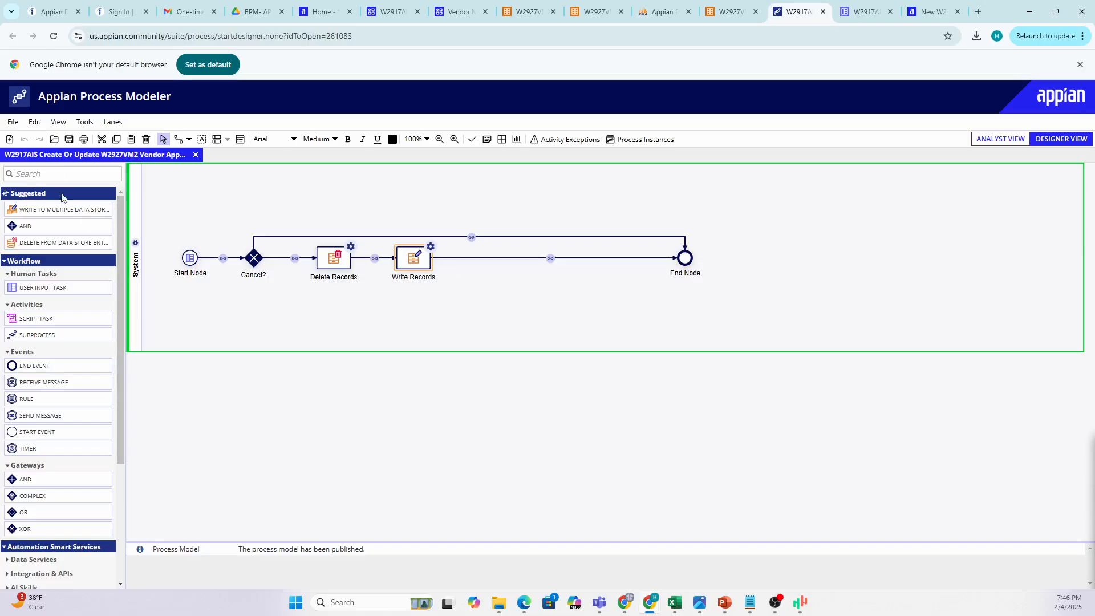
pyautogui.click(12, 121)
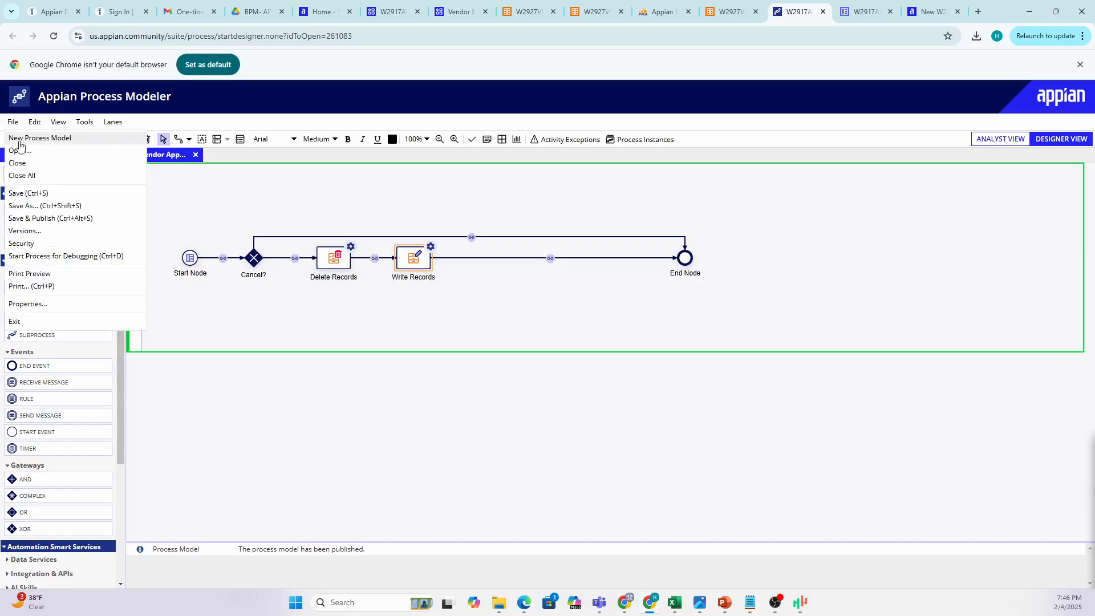
# Start the process in debug mode, scroll through the Create W2927VM2 Vendor Applicant form, and view its monitor.
pyautogui.click(35, 257)
pyautogui.moveTo(856, 8); pyautogui.dragTo(567, 215)
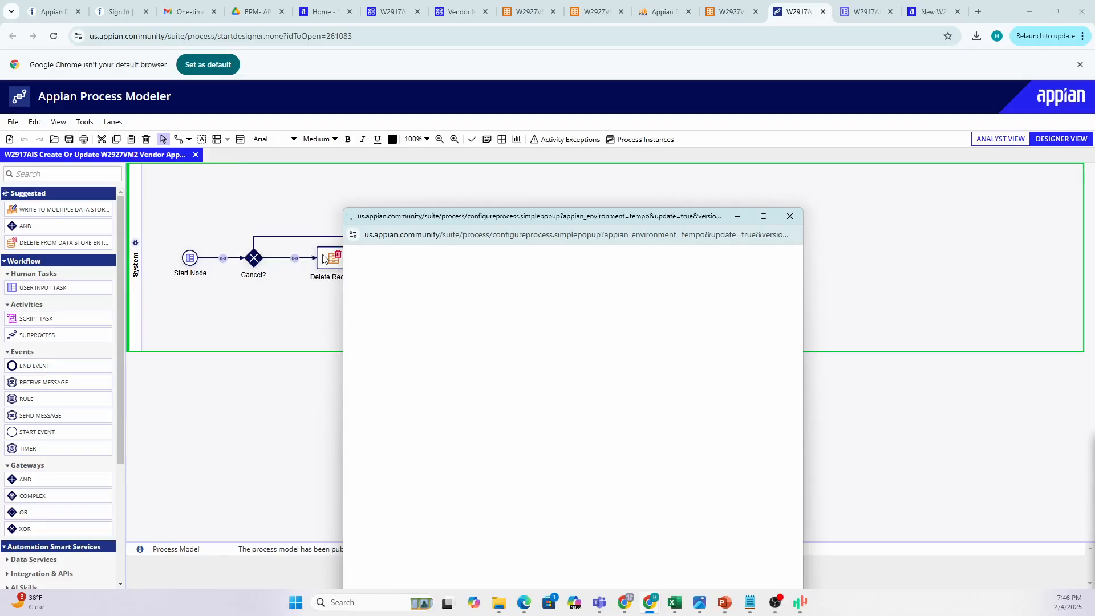
pyautogui.moveTo(499, 217); pyautogui.dragTo(502, 189)
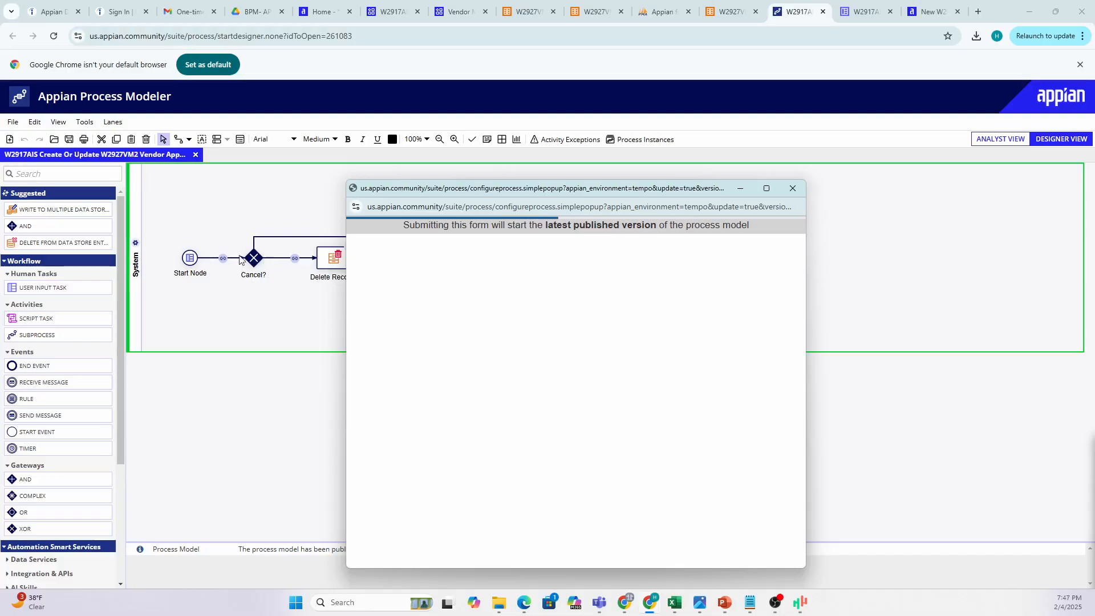
pyautogui.scroll(-5, 496, 315)
pyautogui.scroll(-1, 498, 315)
pyautogui.scroll(5, 485, 322)
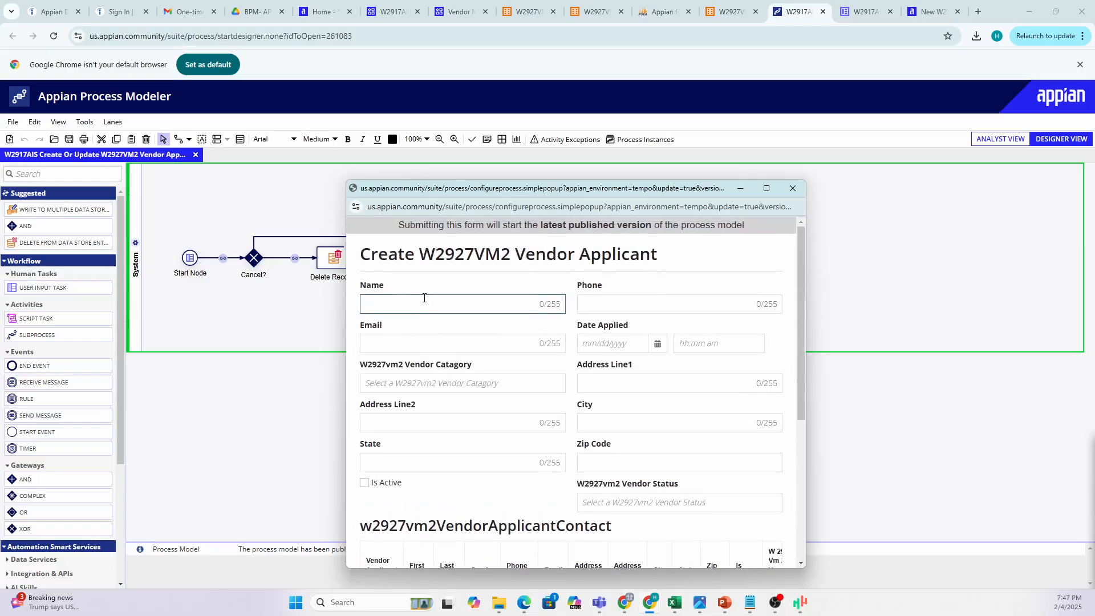
pyautogui.scroll(-1, 424, 298)
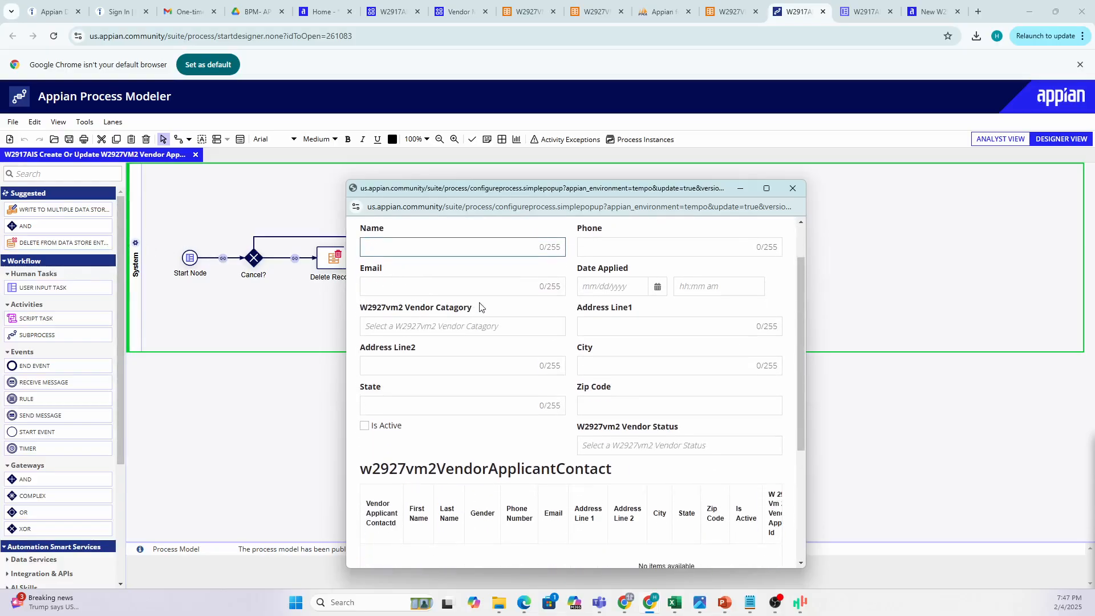
pyautogui.scroll(-4, 482, 311)
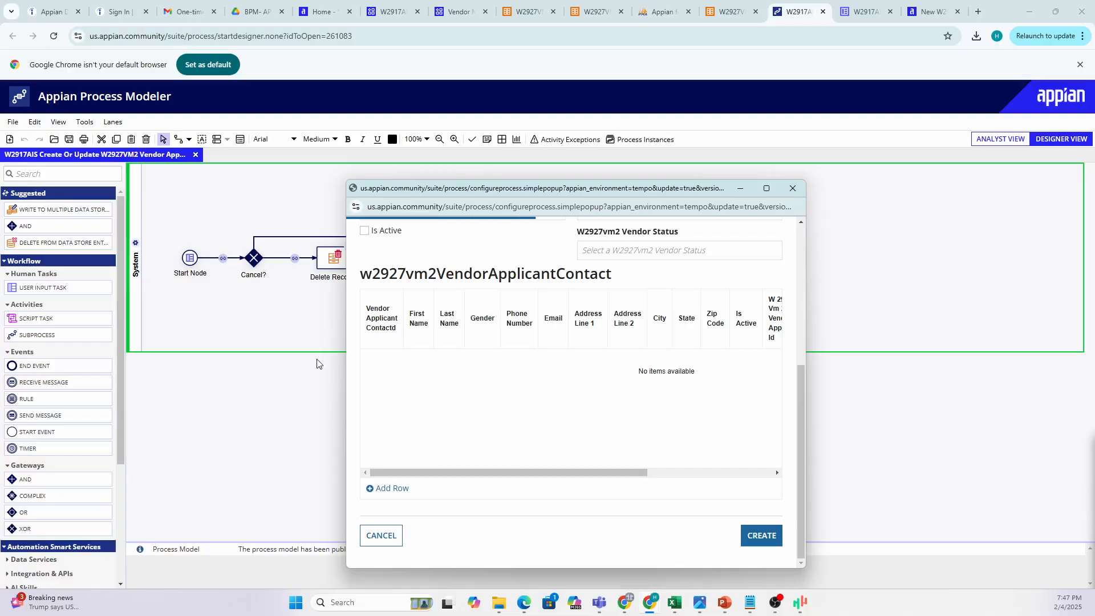
pyautogui.click(262, 238)
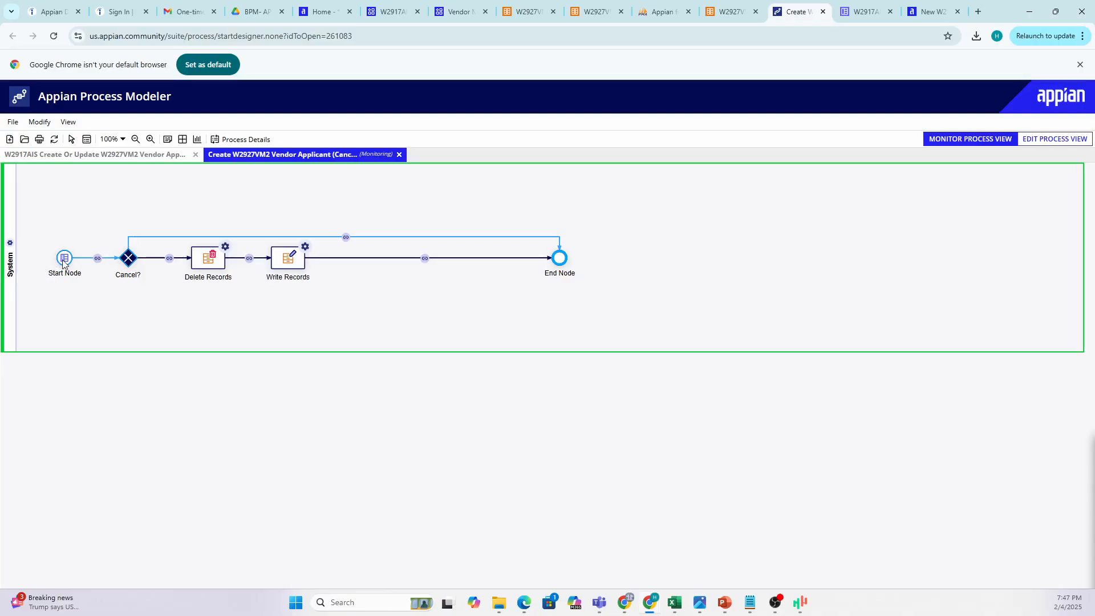
# Inspect the Cancel? gateway and Write Records node, then show PowerPoint slide 18, Process objects.
pyautogui.click(129, 260)
pyautogui.click(277, 255)
pyautogui.click(724, 603)
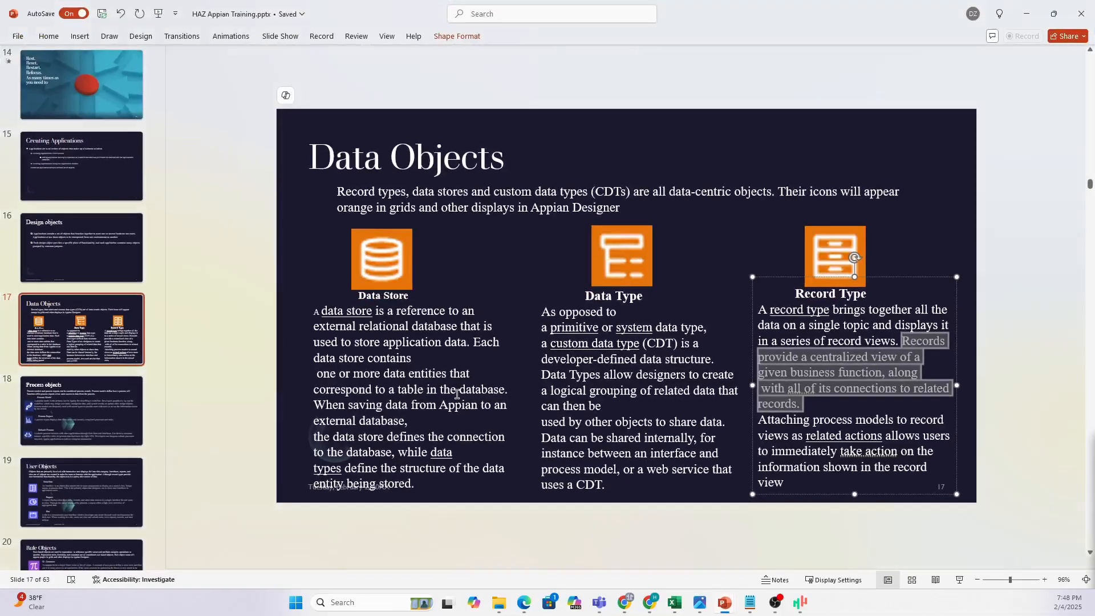
pyautogui.click(44, 422)
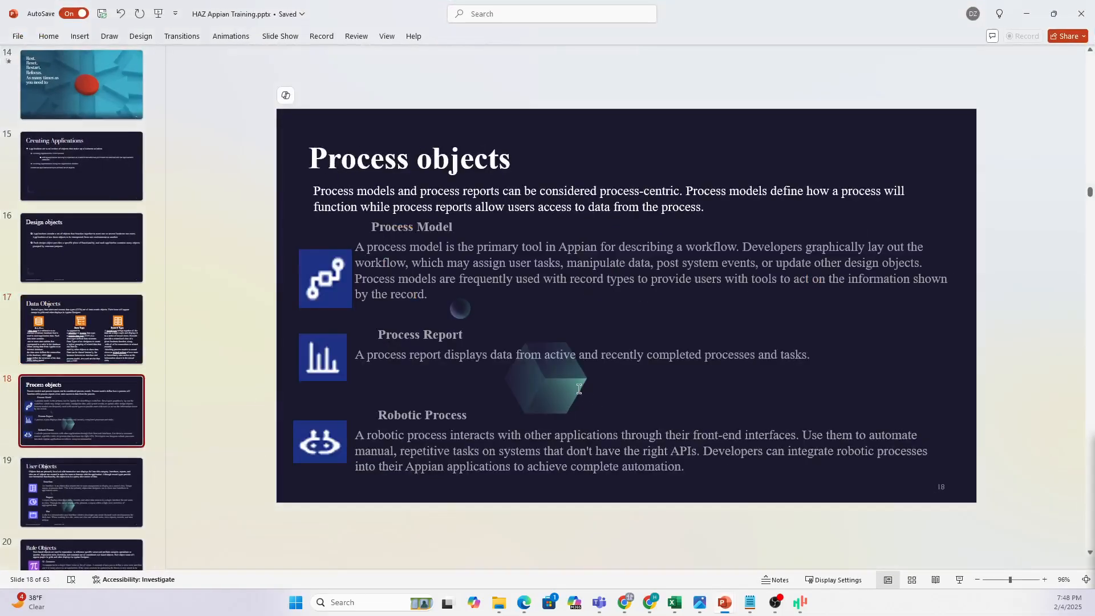
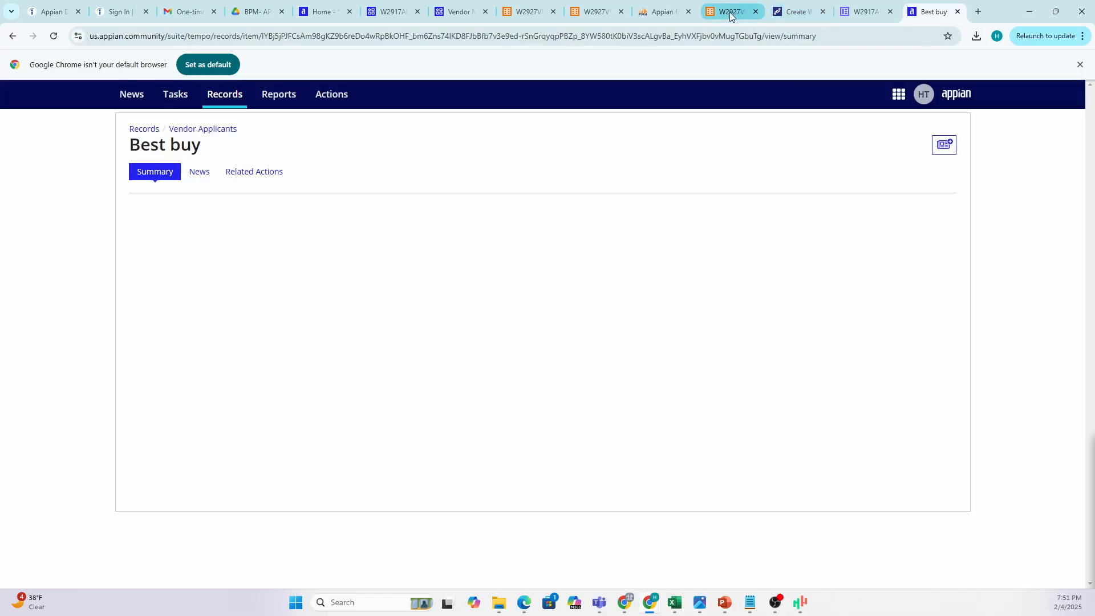
# Return to the W2927VM2 Vendor Applicant record type's Views page and review its header settings.
pyautogui.click(736, 12)
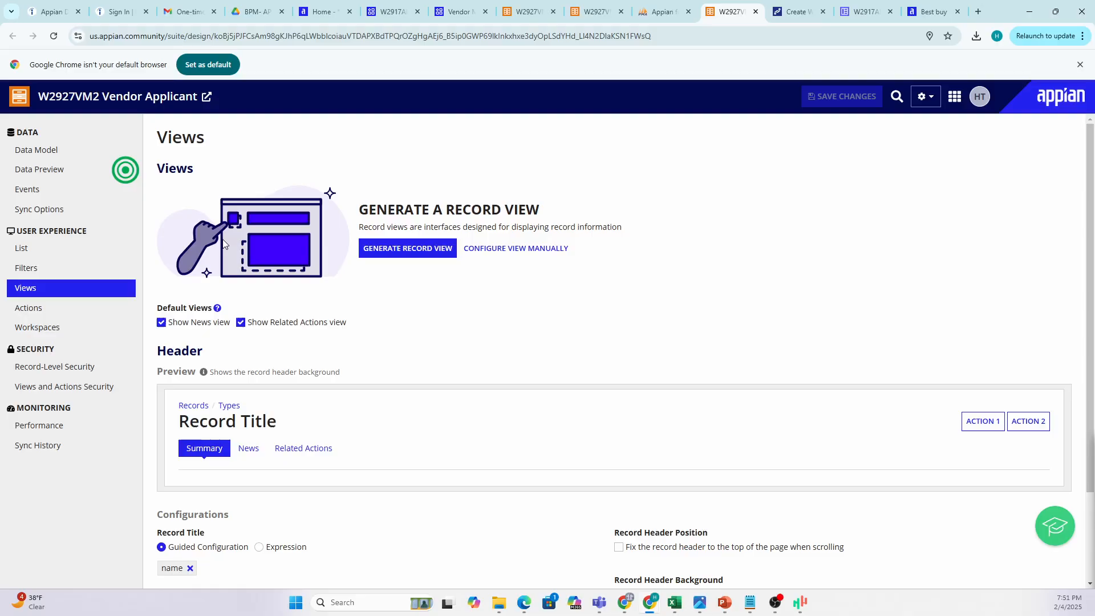
pyautogui.scroll(-2, 290, 448)
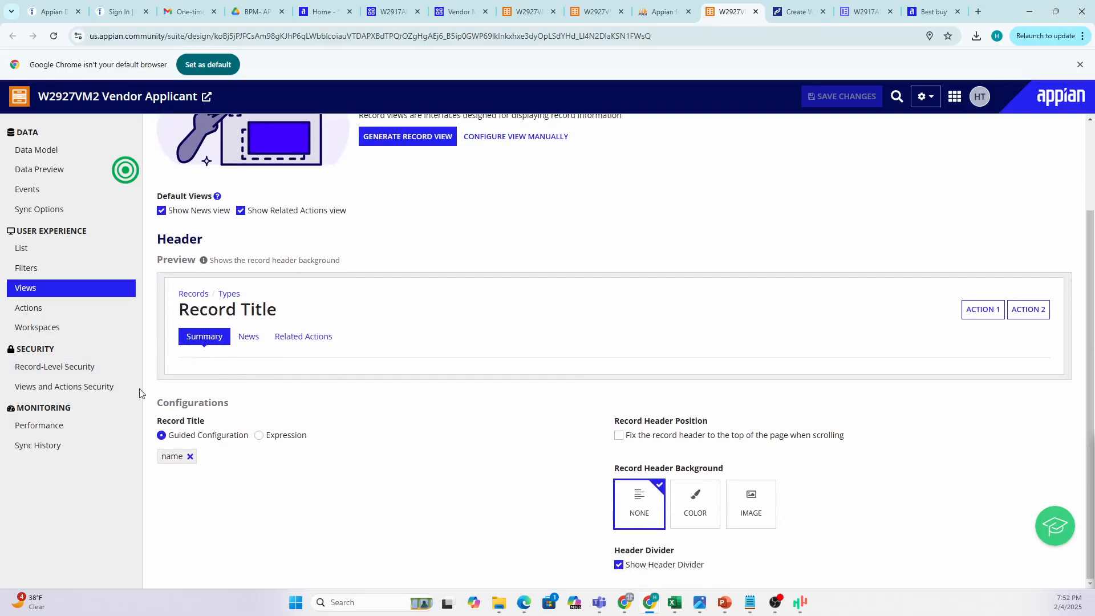
pyautogui.scroll(2, 140, 393)
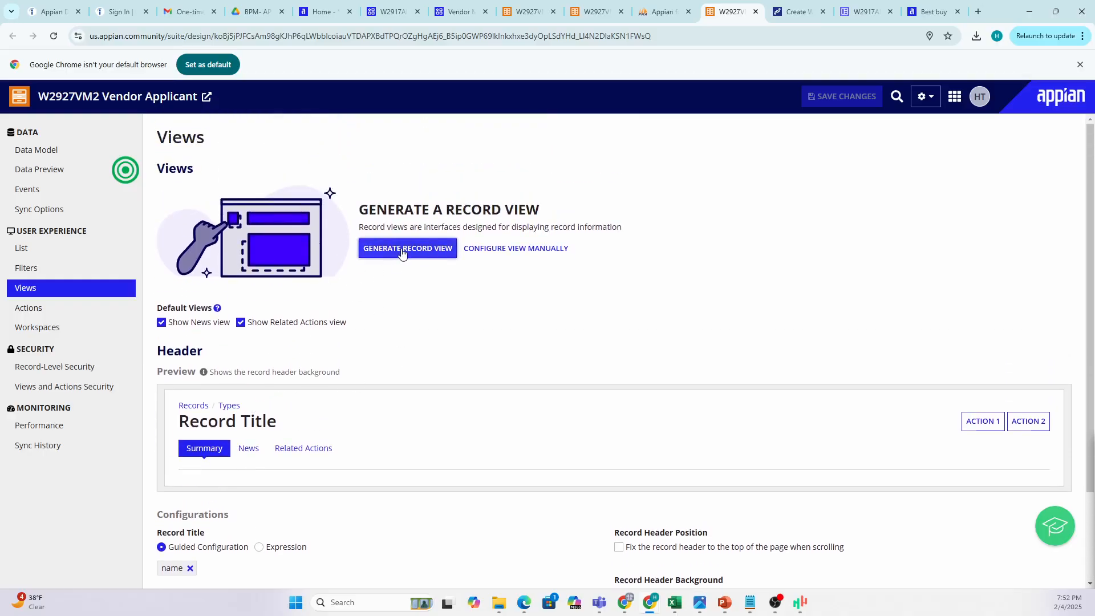
# Start and cancel a manual view setup, then view the W2917AIS_CreateOrUpdateW2927VM2VendorApplicant form interface.
pyautogui.click(508, 253)
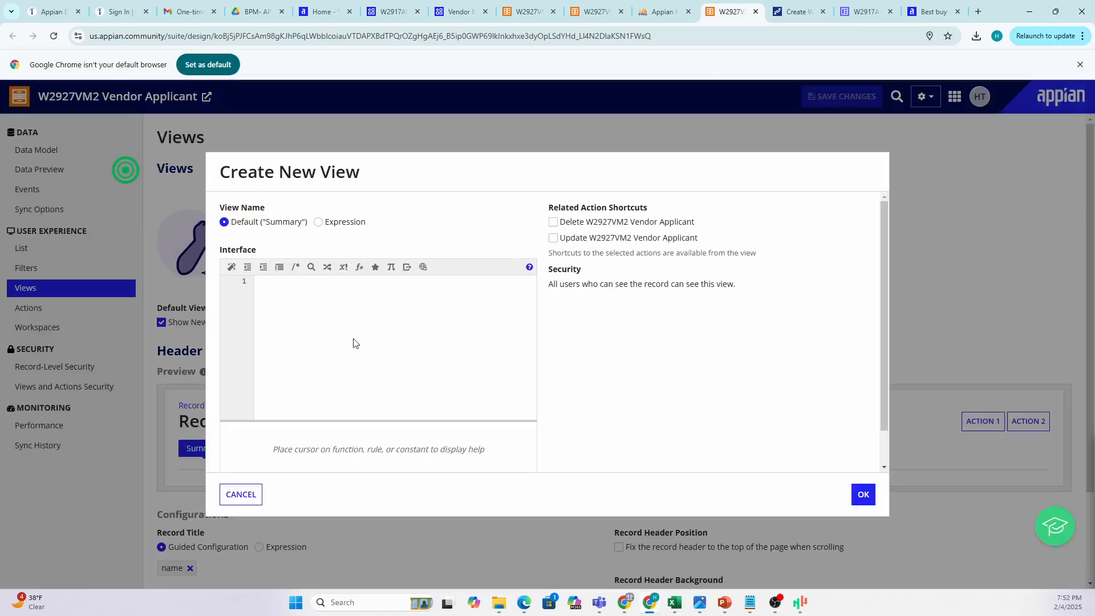
pyautogui.click(328, 317)
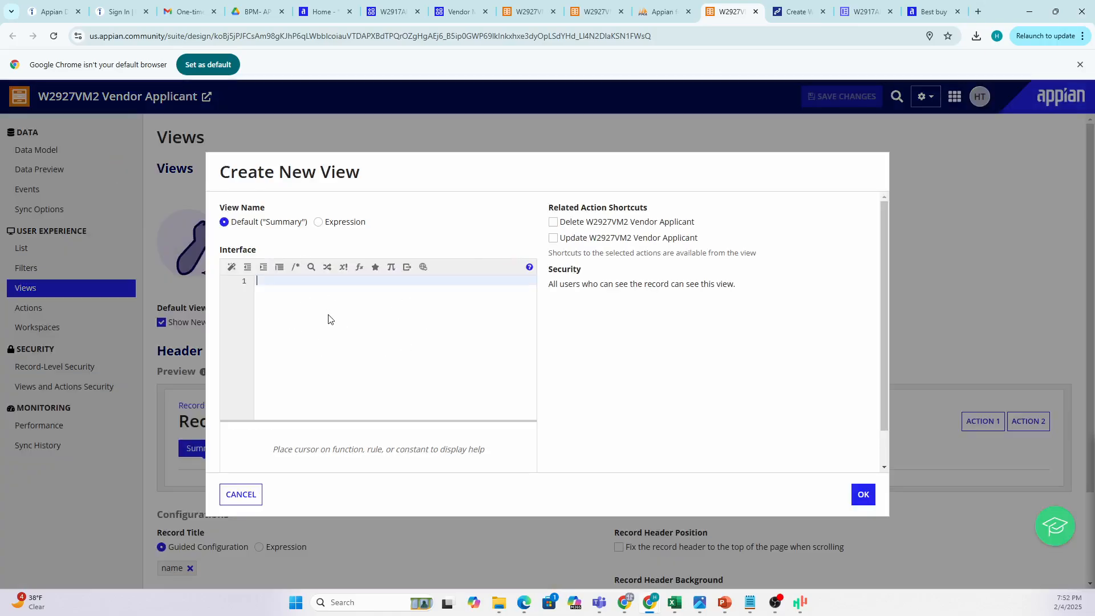
pyautogui.click(253, 501)
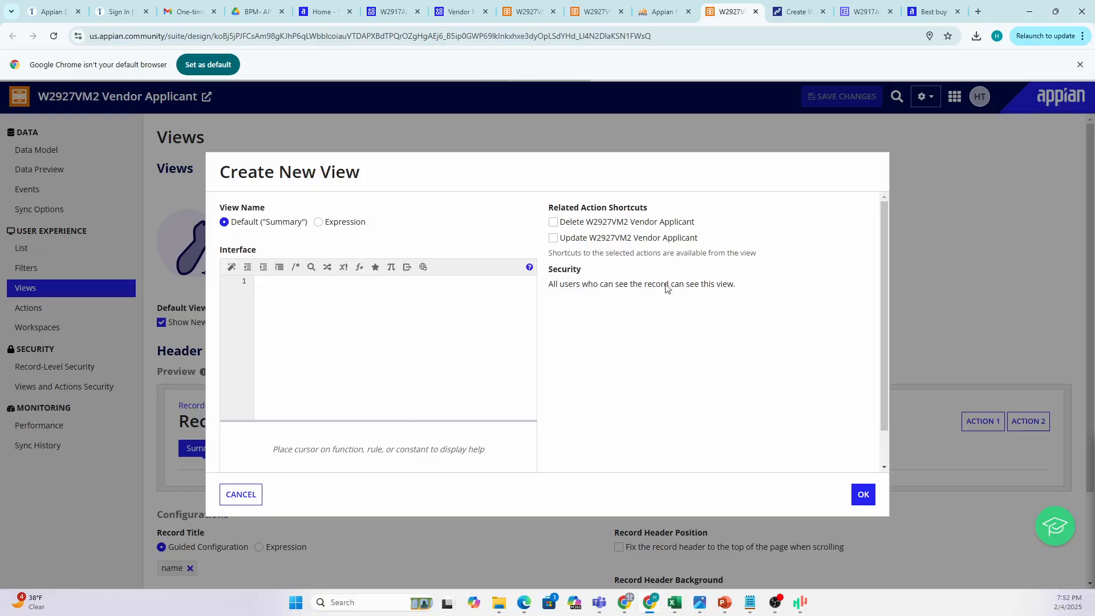
pyautogui.click(870, 16)
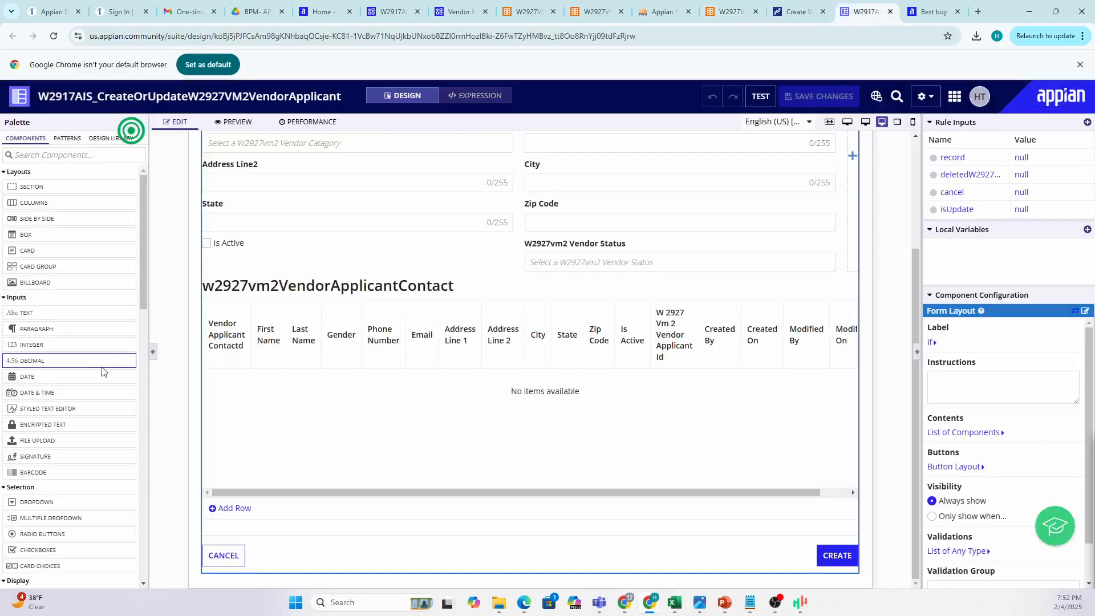
# Go back to the record type's Views page and launch Generate Record View.
pyautogui.scroll(3, 361, 396)
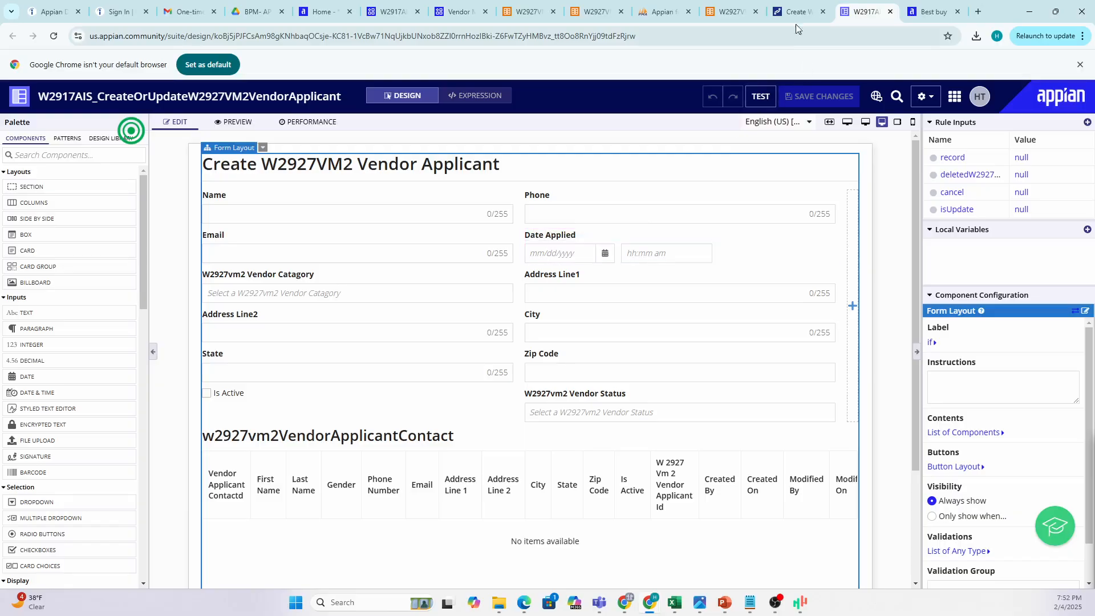
pyautogui.click(727, 11)
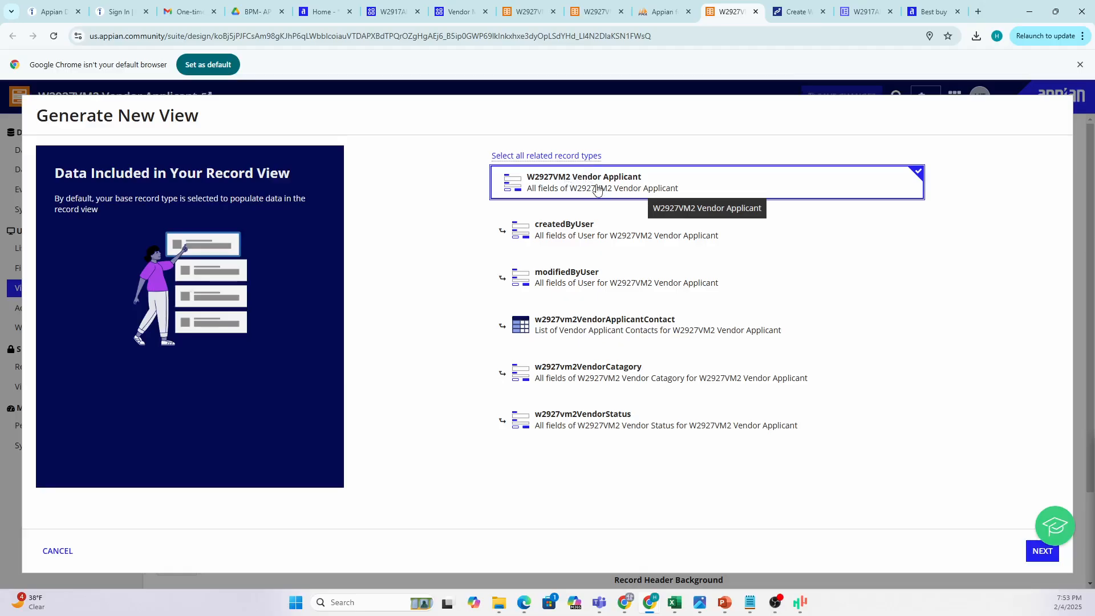
# Include w2927vm2VendorApplicantContact data and assign the new view to Vendor Management 2.
pyautogui.click(637, 325)
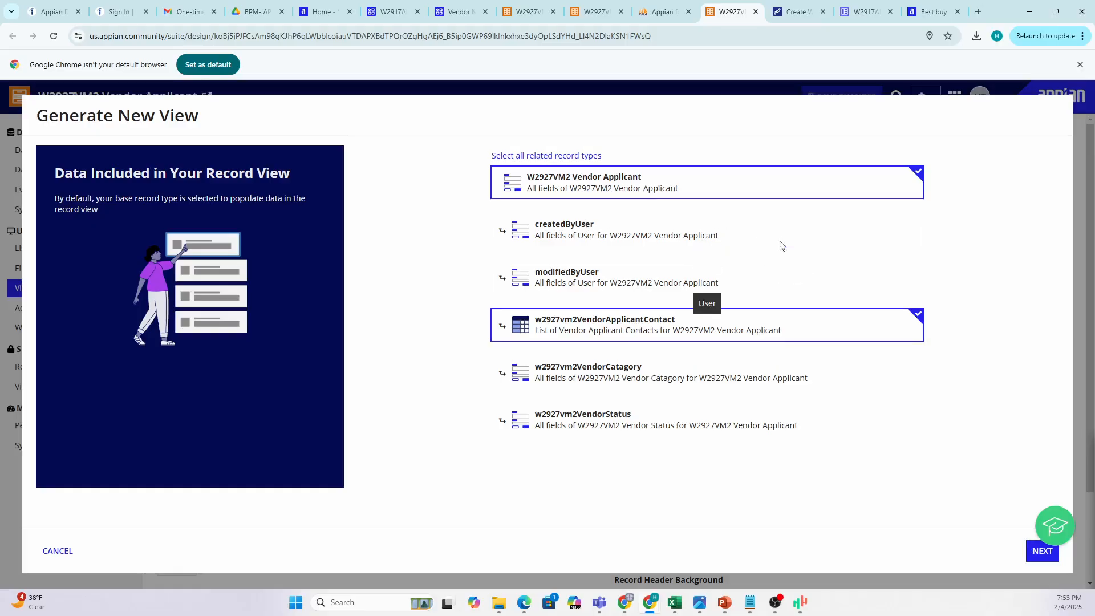
pyautogui.click(1041, 553)
pyautogui.click(1041, 552)
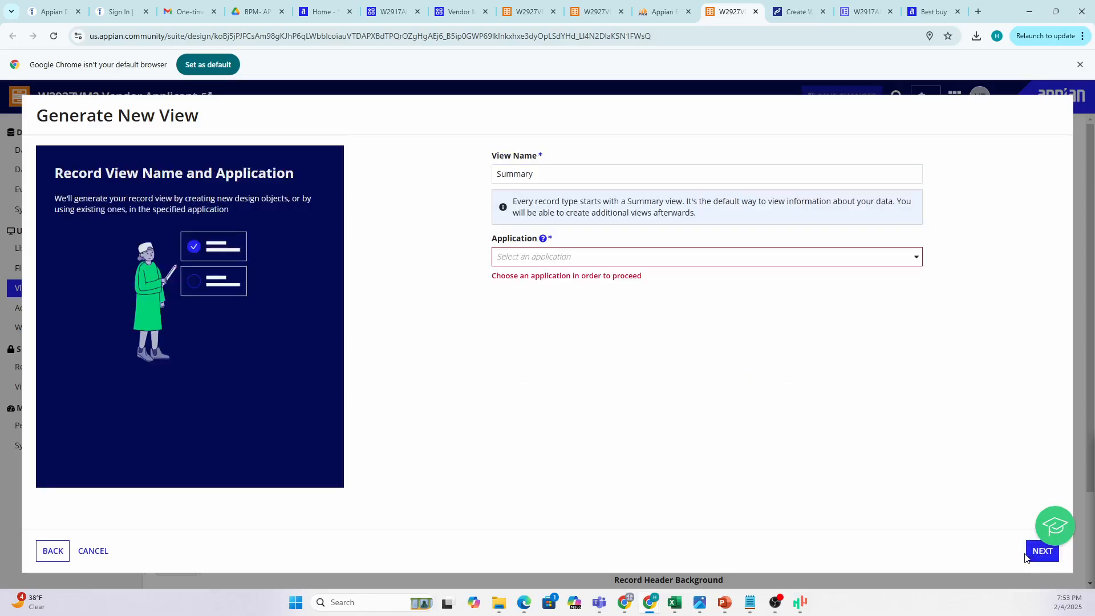
pyautogui.click(664, 258)
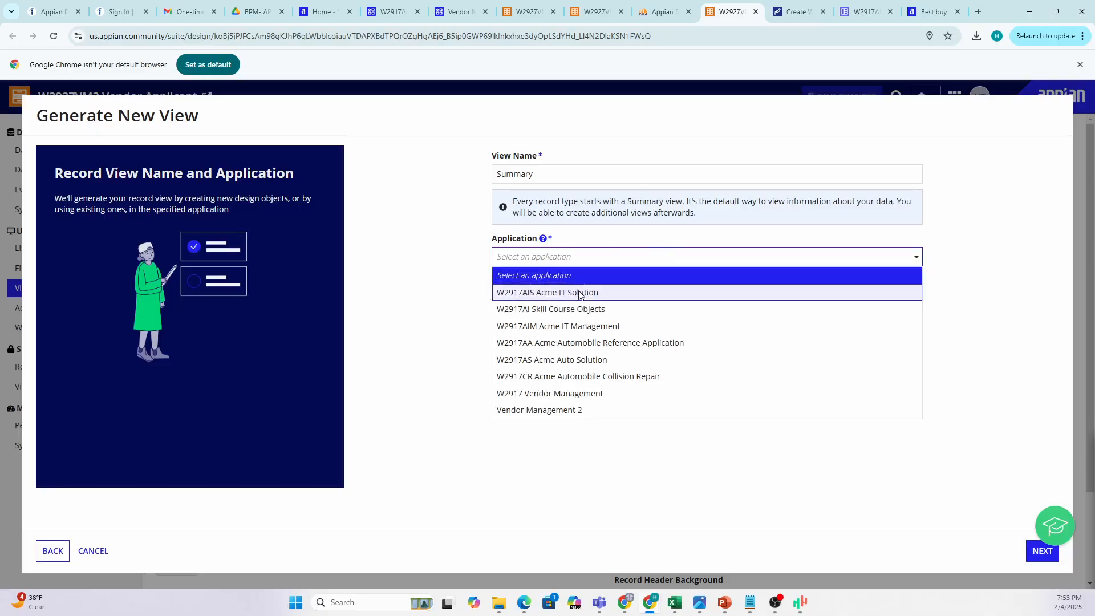
pyautogui.click(556, 410)
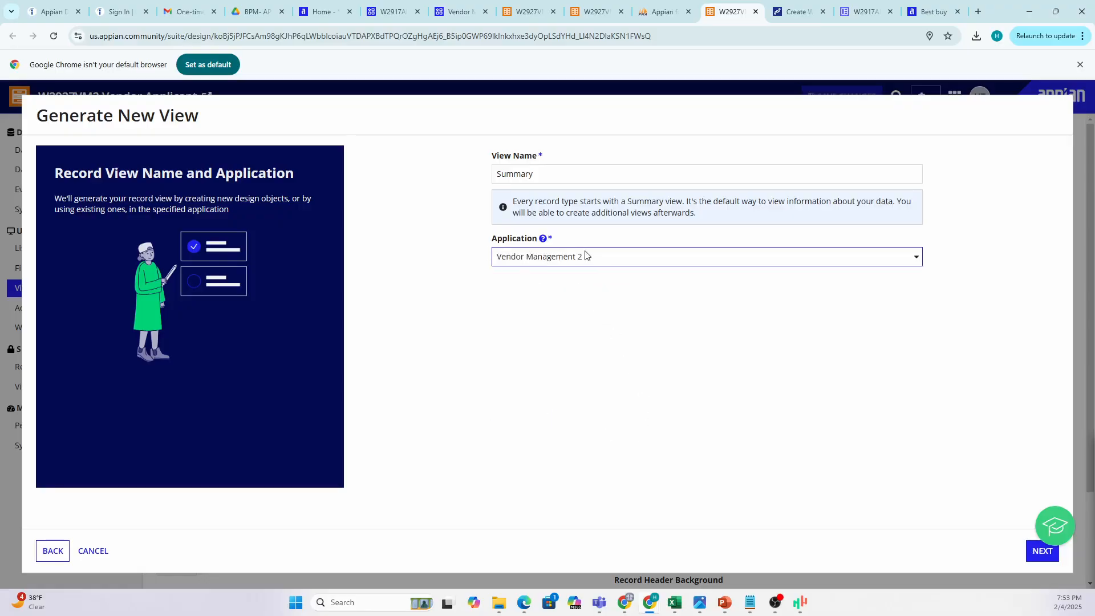
pyautogui.click(1038, 551)
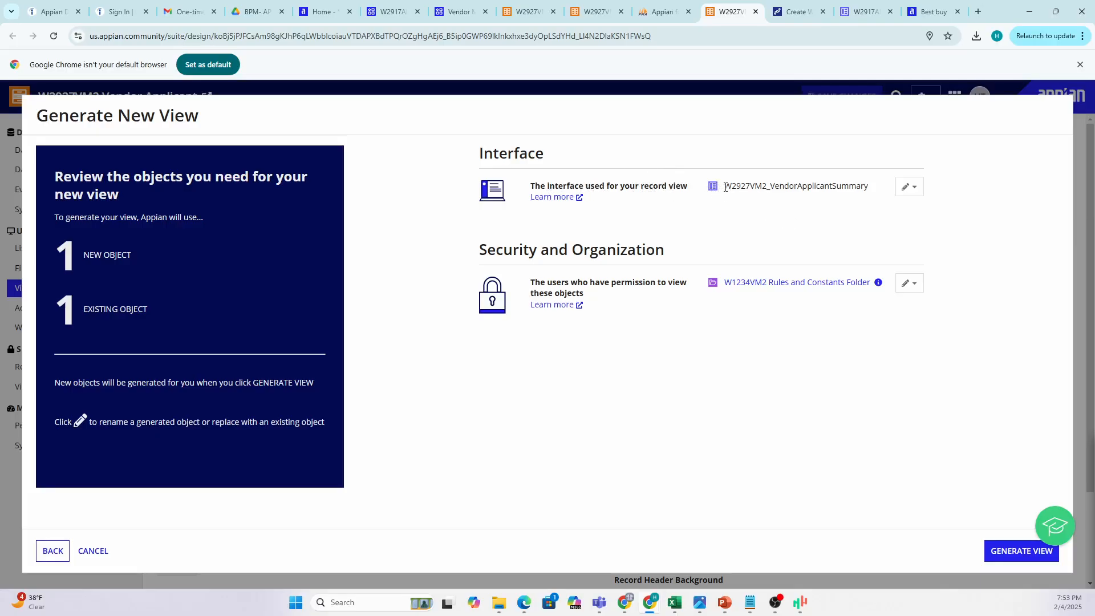
# Generate the W2927VM2_VendorApplicantSummary view, then check the Best buy record page.
pyautogui.moveTo(777, 186); pyautogui.dragTo(889, 202)
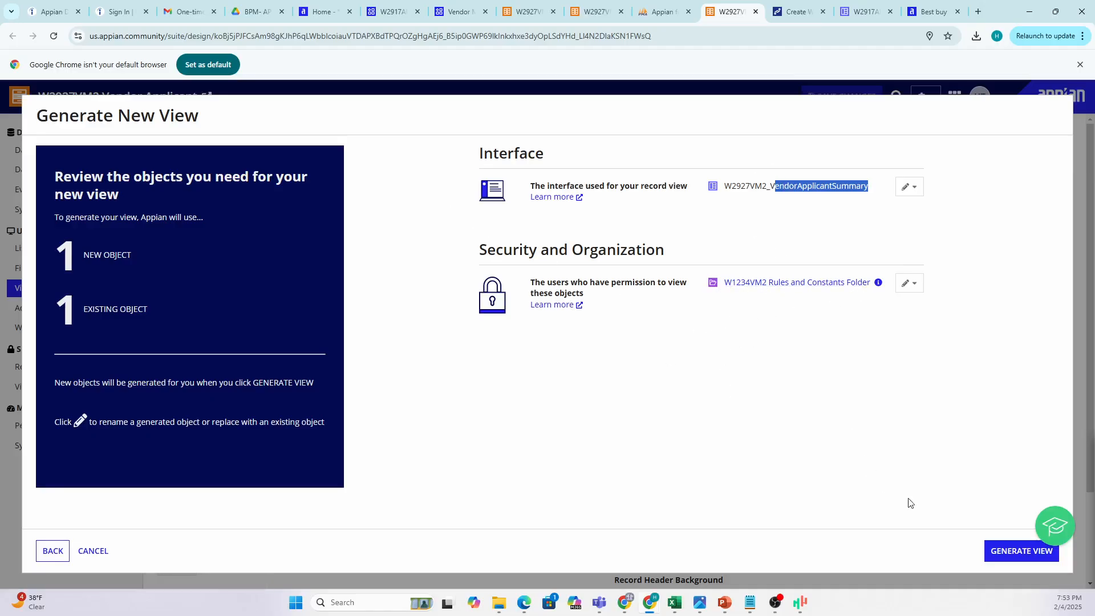
pyautogui.click(986, 551)
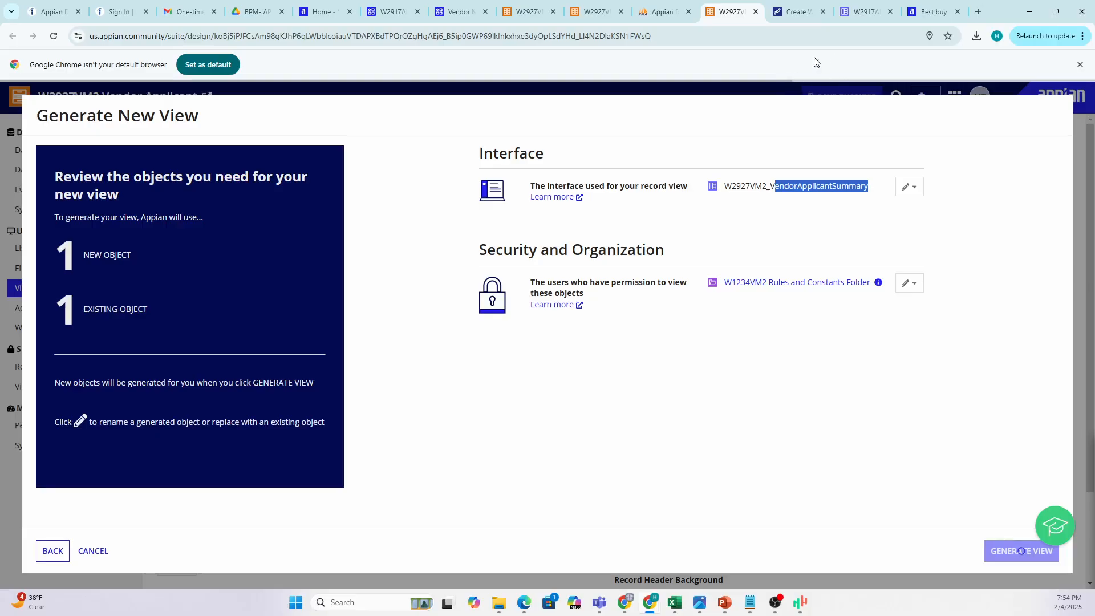
pyautogui.click(919, 16)
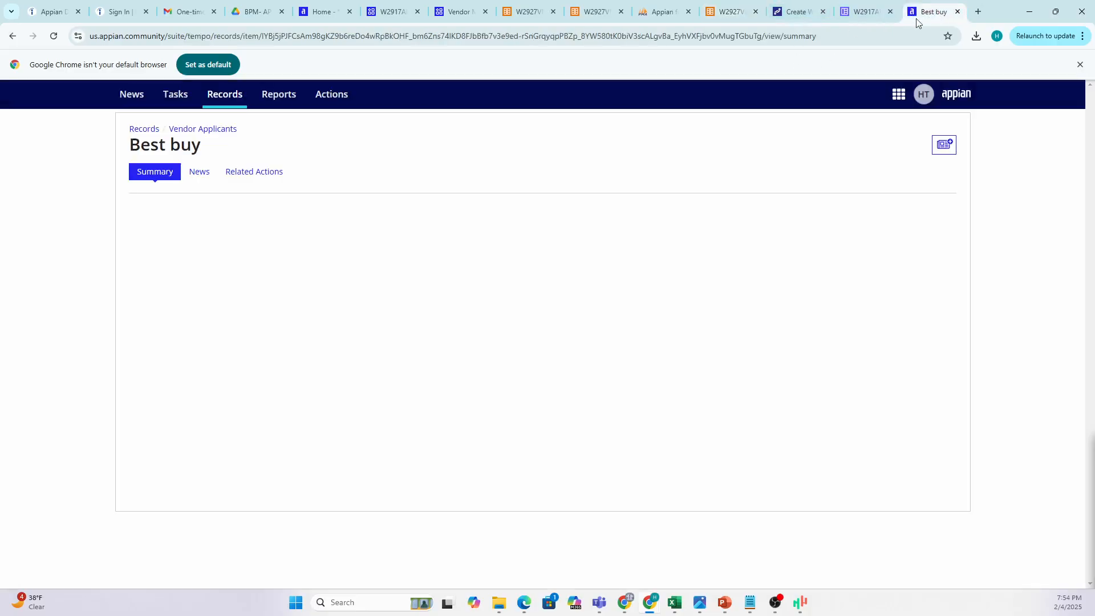
# Open the Vendor Applicants list, then check the view generation's success confirmation.
pyautogui.click(207, 136)
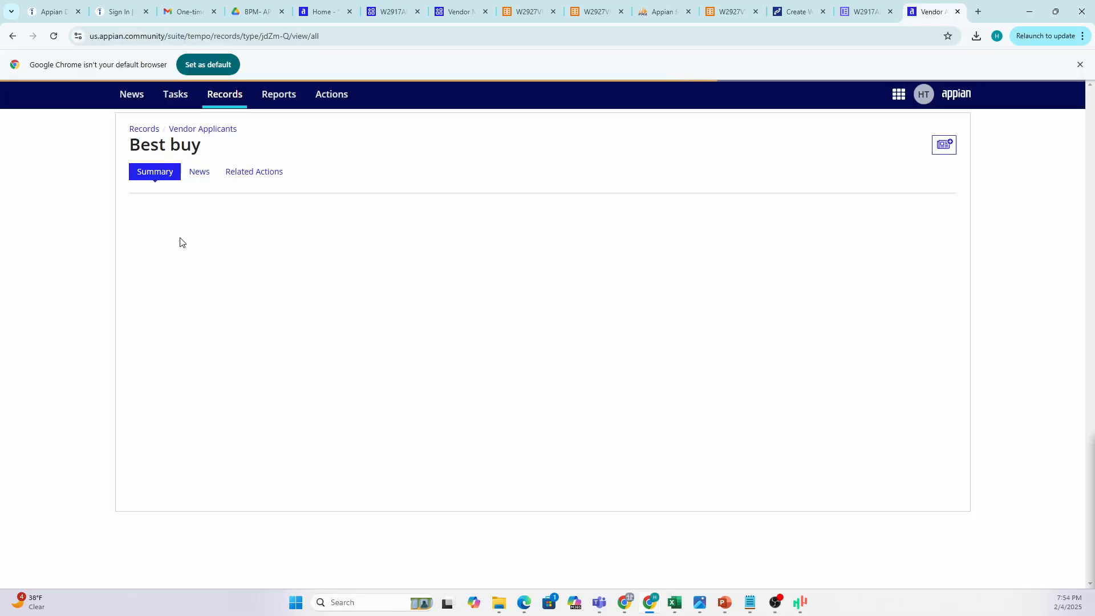
pyautogui.click(732, 13)
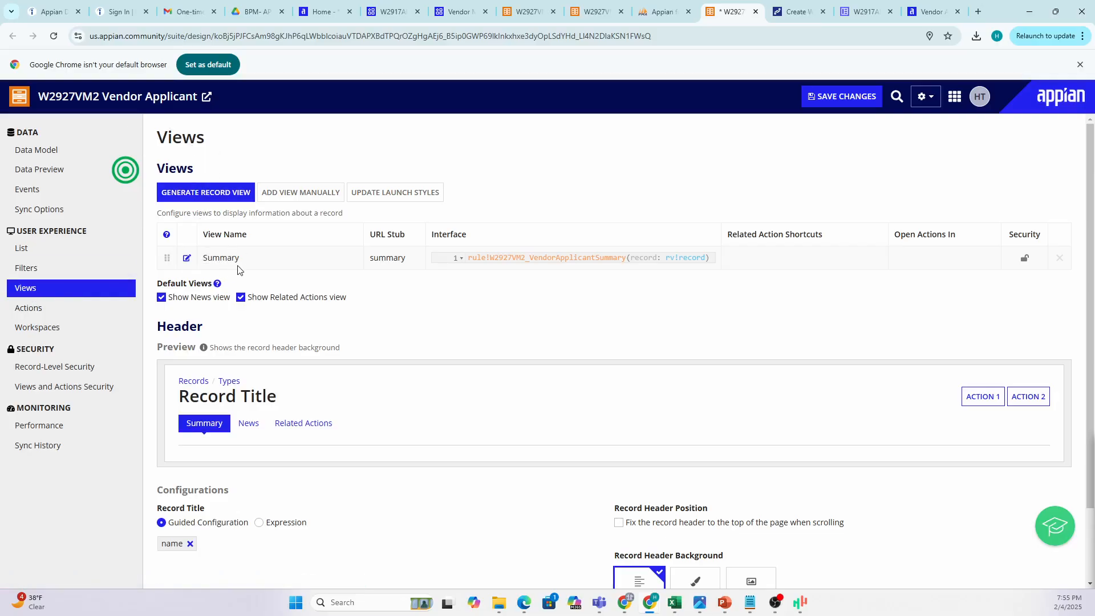
pyautogui.moveTo(240, 260); pyautogui.dragTo(207, 258)
pyautogui.click(189, 258)
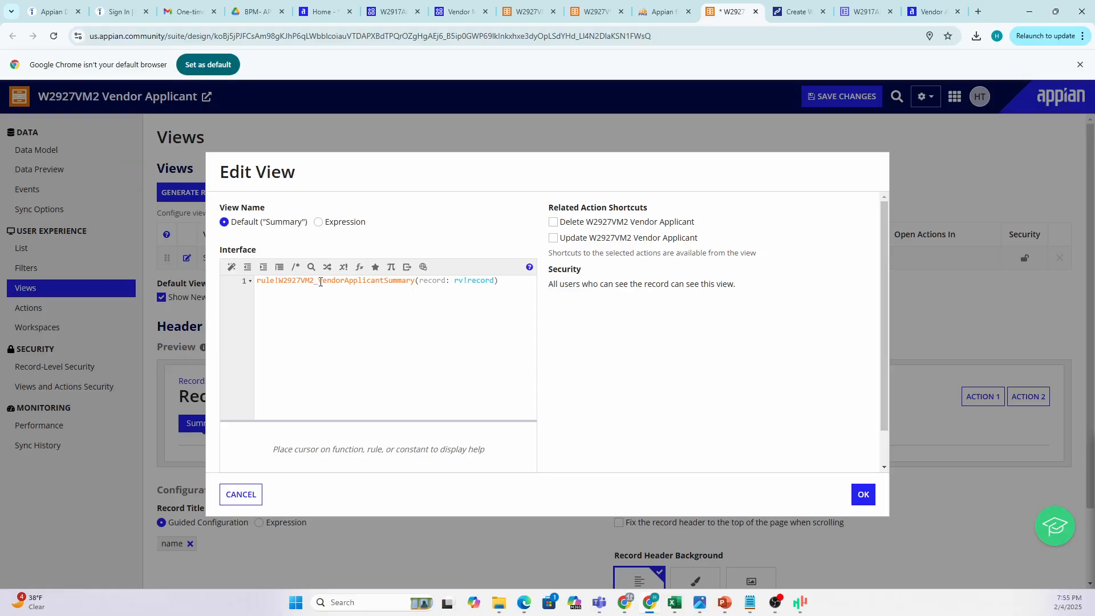
# Inspect the VendorApplicantSummary rule's help, then open applicant 00001 from the Vendor Applicants list.
pyautogui.moveTo(320, 282); pyautogui.dragTo(412, 282)
pyautogui.click(398, 311)
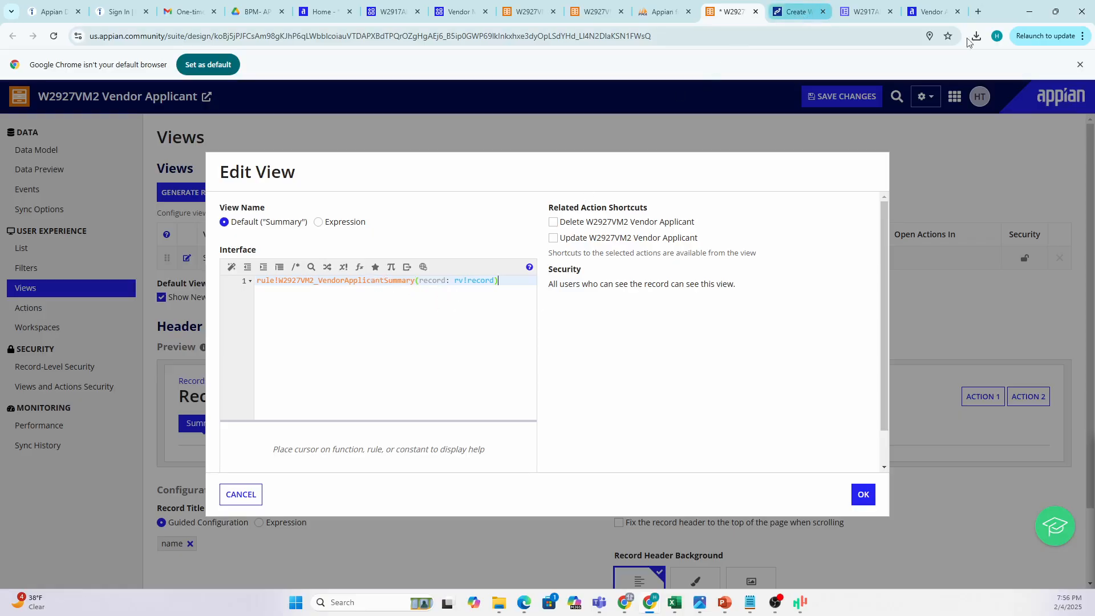
pyautogui.click(935, 12)
pyautogui.click(153, 242)
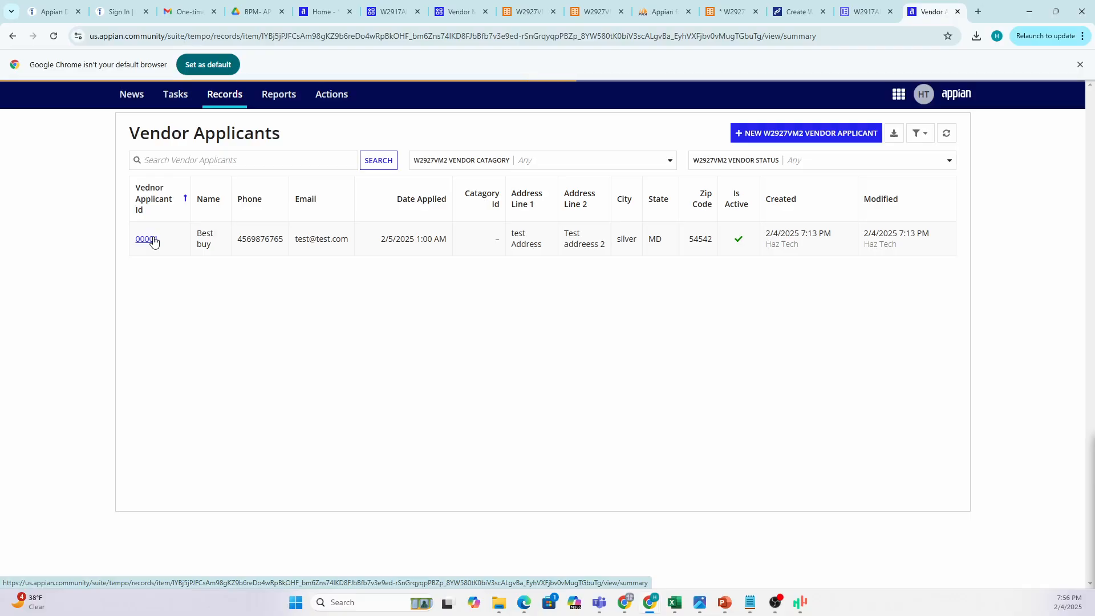
# Reload the Best buy record page and return to the record type's Summary view.
pyautogui.click(146, 239)
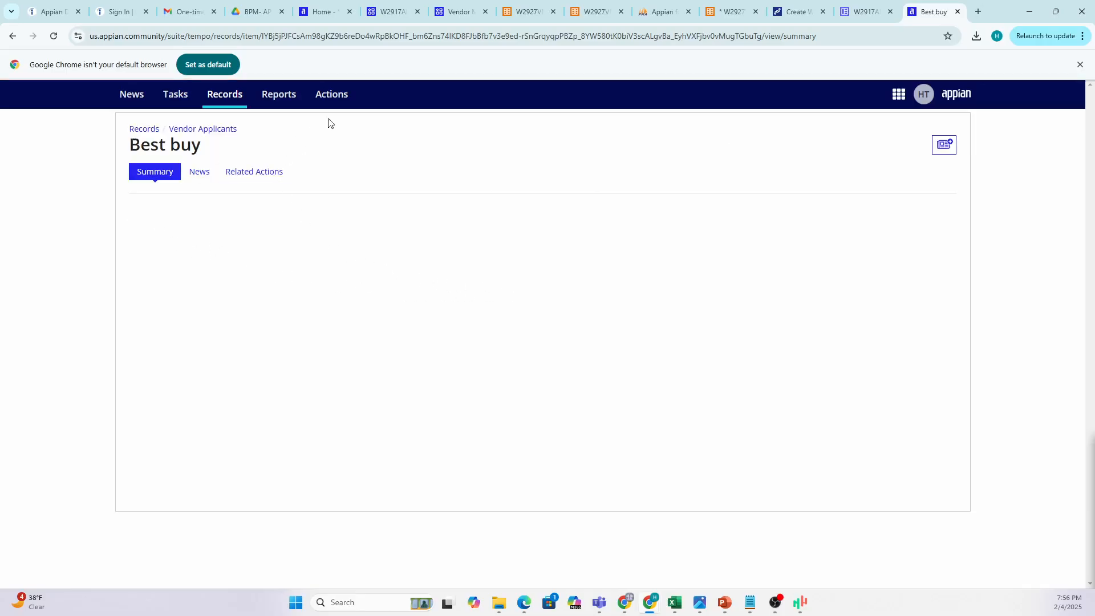
pyautogui.click(731, 11)
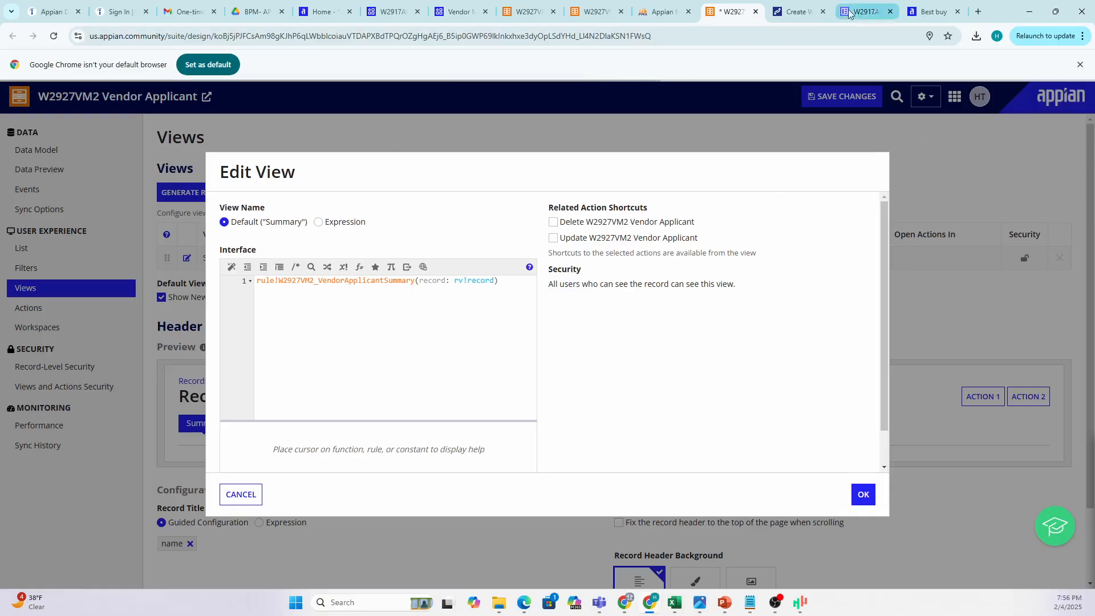
pyautogui.click(930, 13)
pyautogui.click(52, 38)
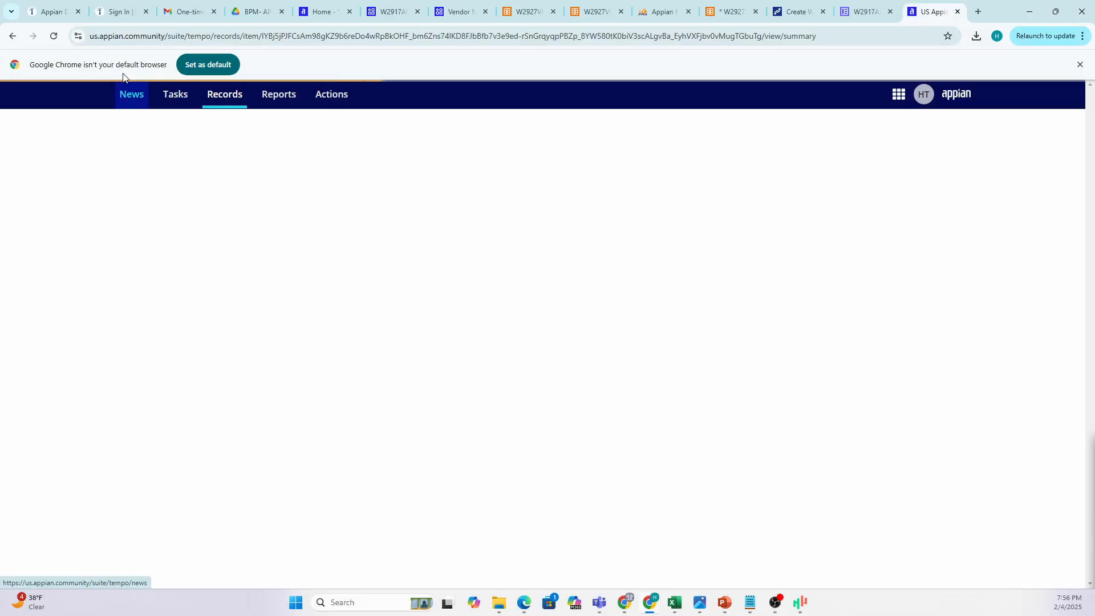
pyautogui.click(732, 13)
pyautogui.click(917, 19)
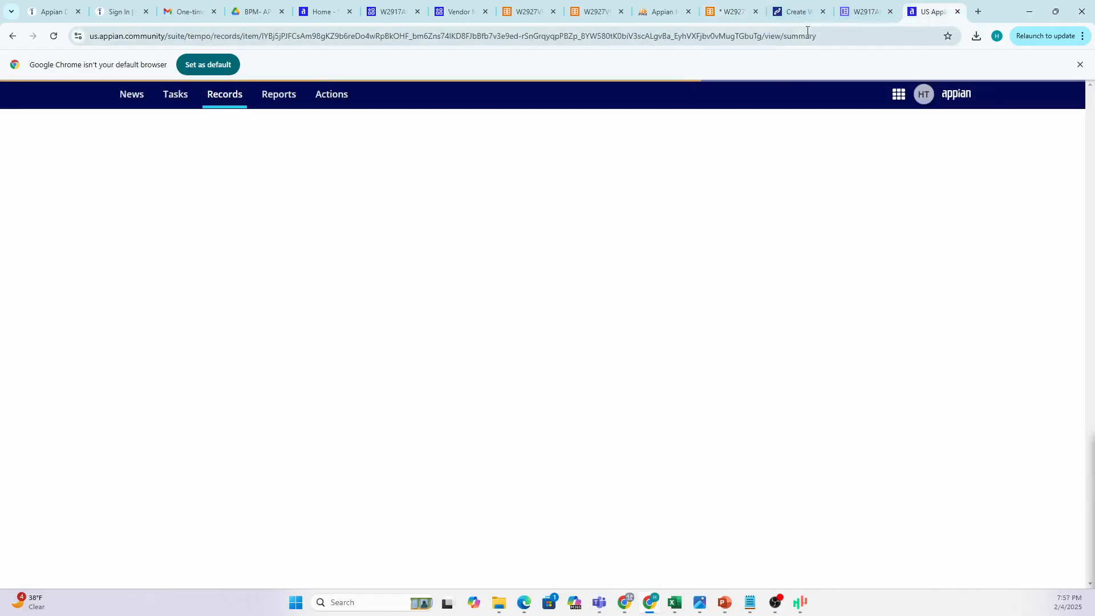
pyautogui.click(722, 13)
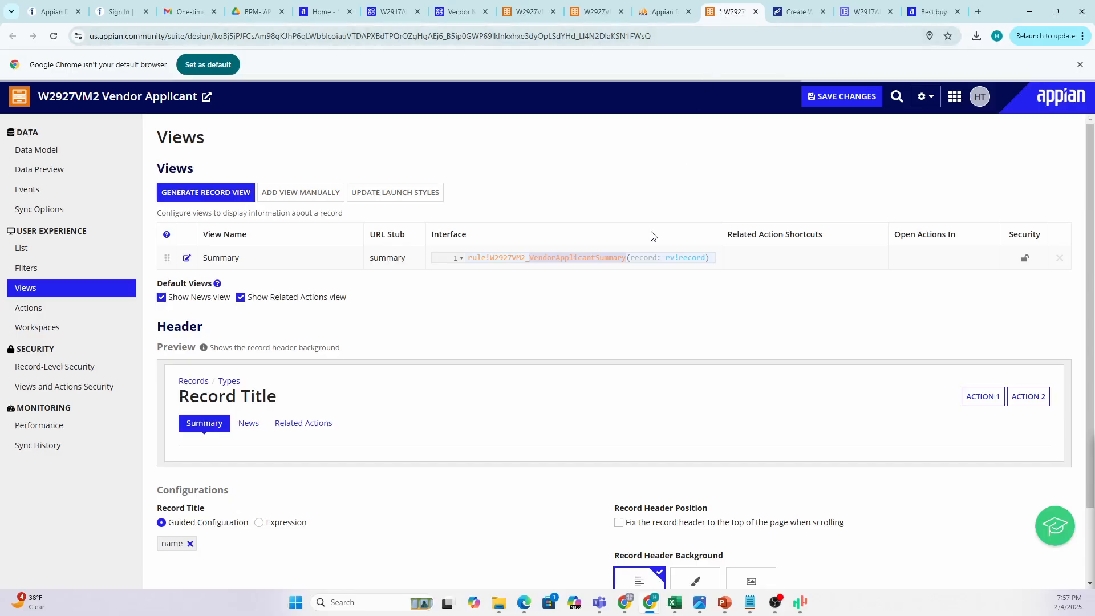
# Compare the Best buy record with the designer, then go back to the Vendor Applicants list.
pyautogui.click(938, 19)
pyautogui.click(736, 13)
pyautogui.click(935, 11)
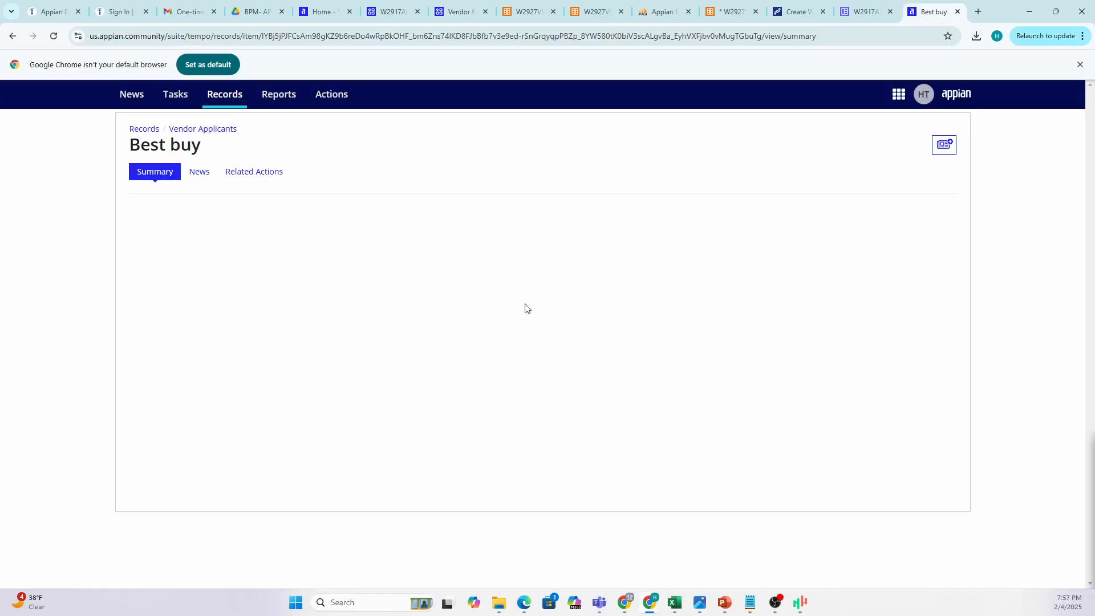
pyautogui.click(727, 15)
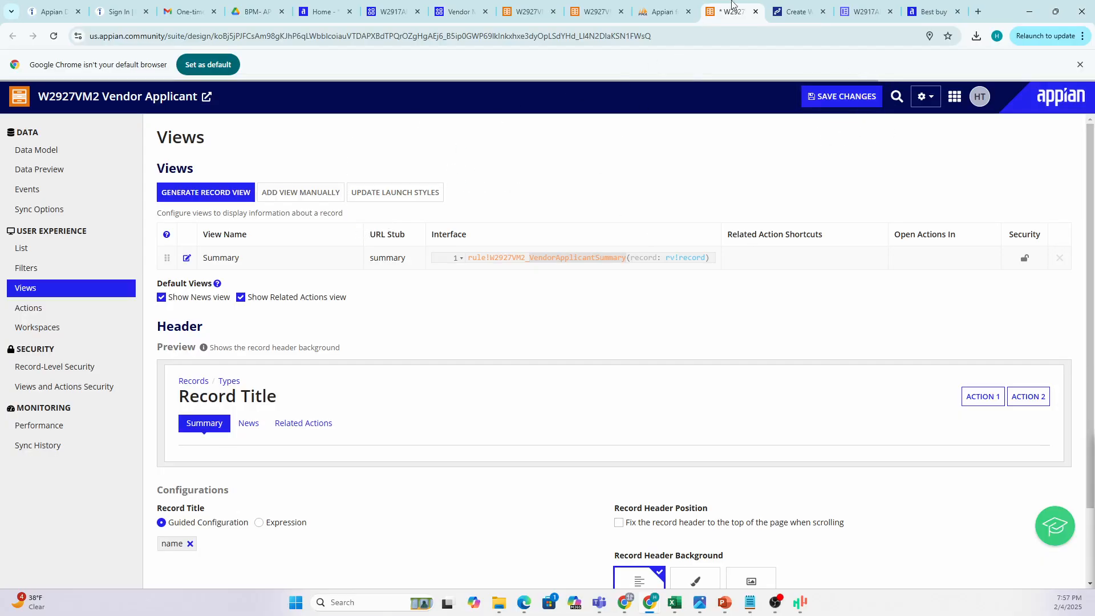
pyautogui.click(932, 12)
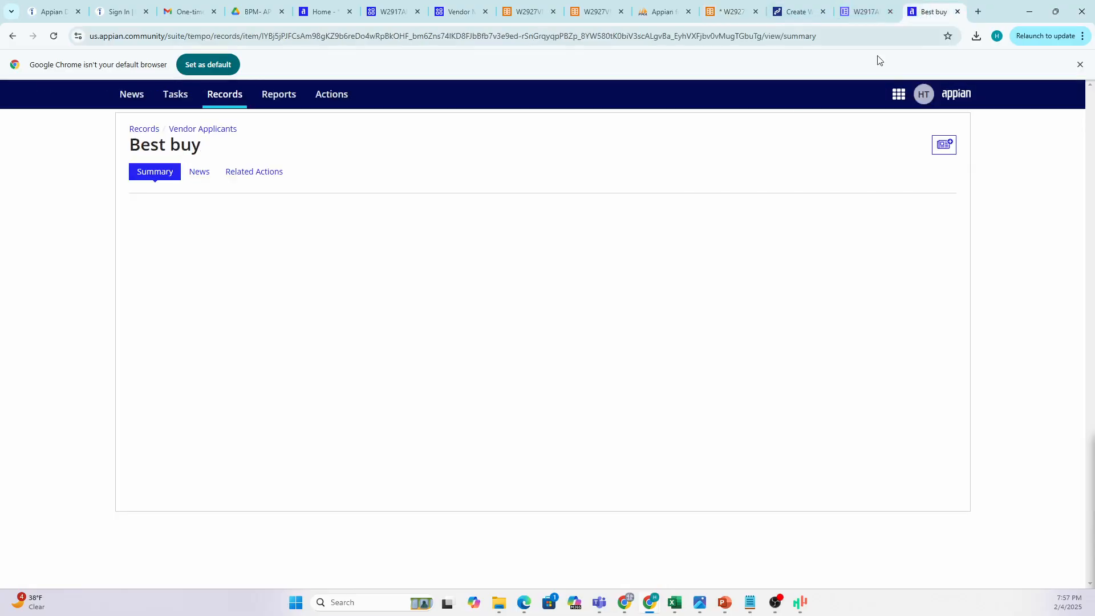
pyautogui.click(191, 132)
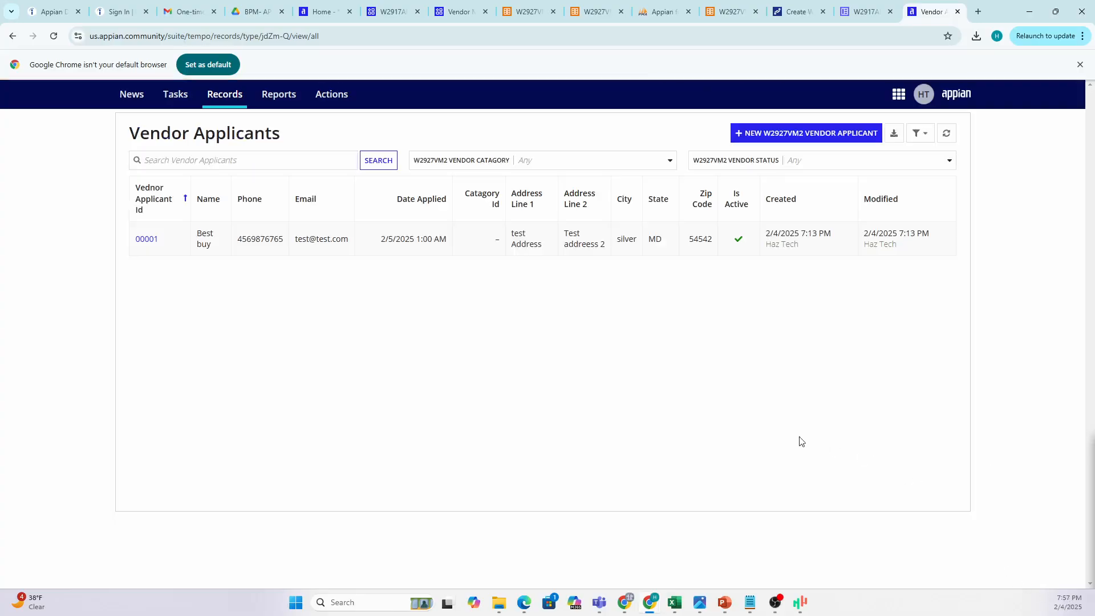
# Open Best buy record 00001 to show applicant fields and the empty Contact grid.
pyautogui.click(152, 245)
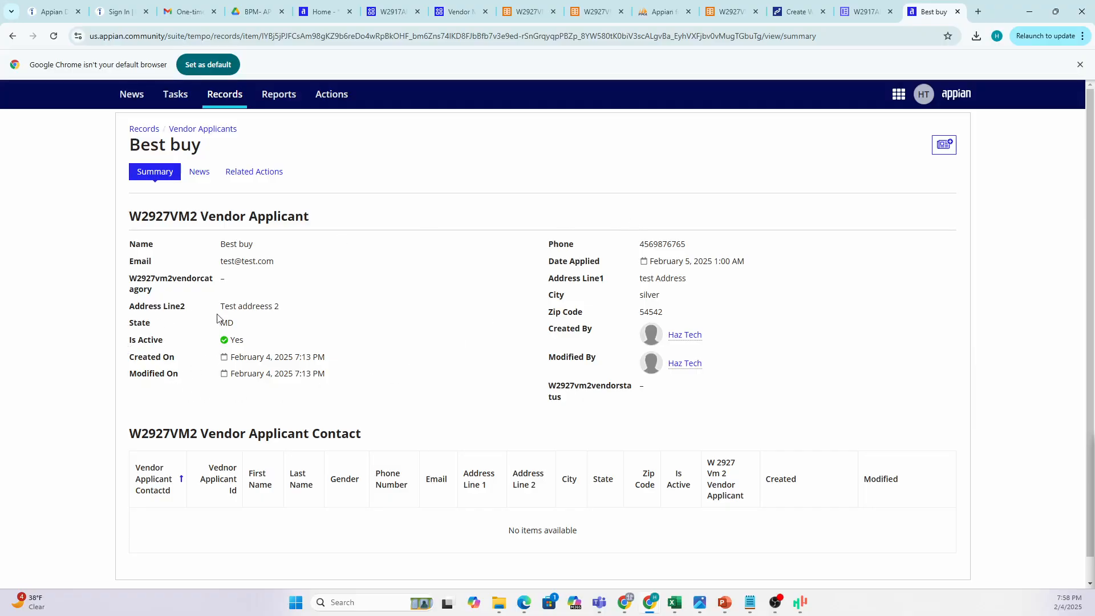
pyautogui.scroll(-1, 473, 403)
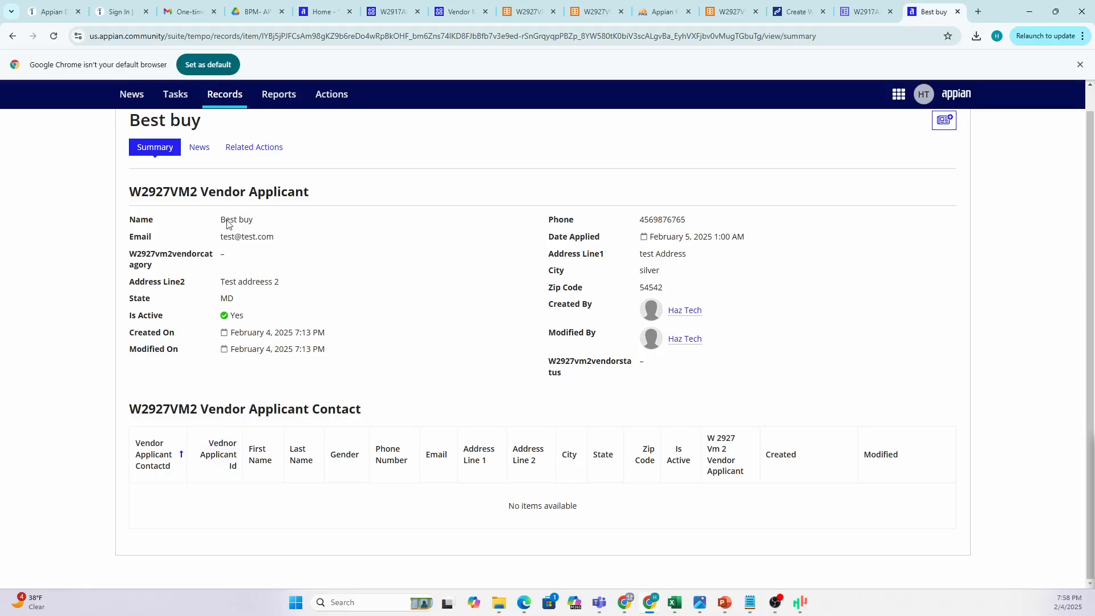
pyautogui.scroll(1, 319, 292)
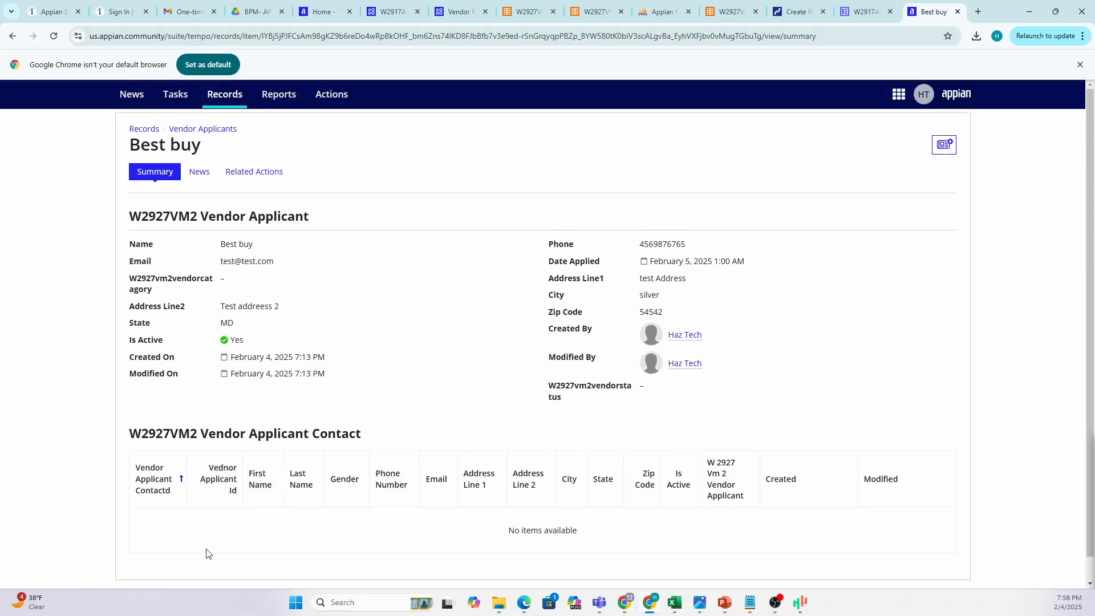
pyautogui.scroll(-1, 210, 553)
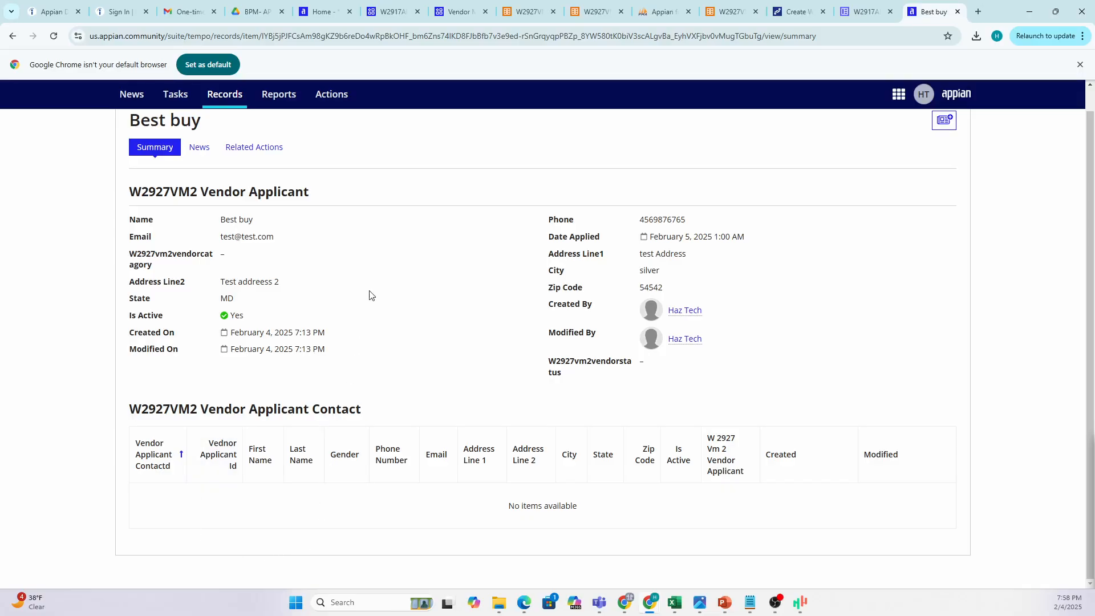
pyautogui.scroll(1, 374, 331)
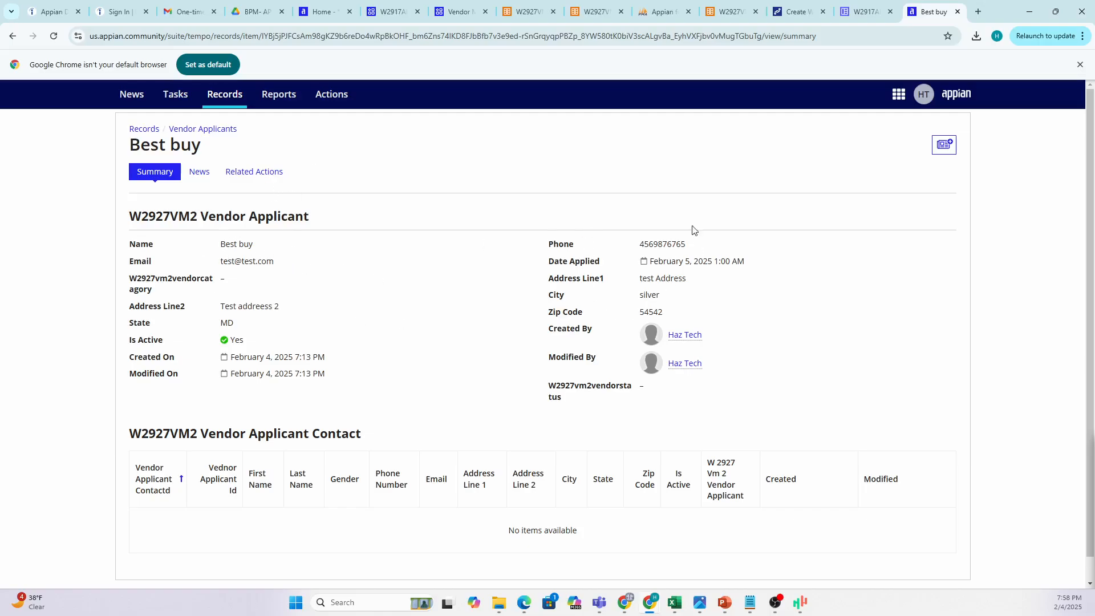
pyautogui.scroll(-1, 552, 297)
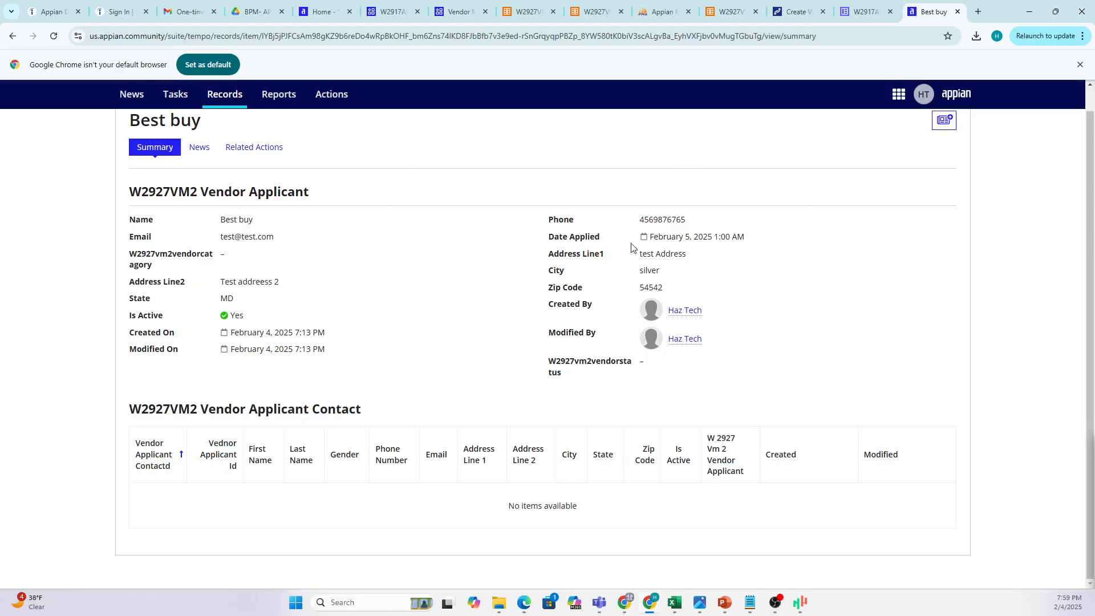
pyautogui.moveTo(724, 608)
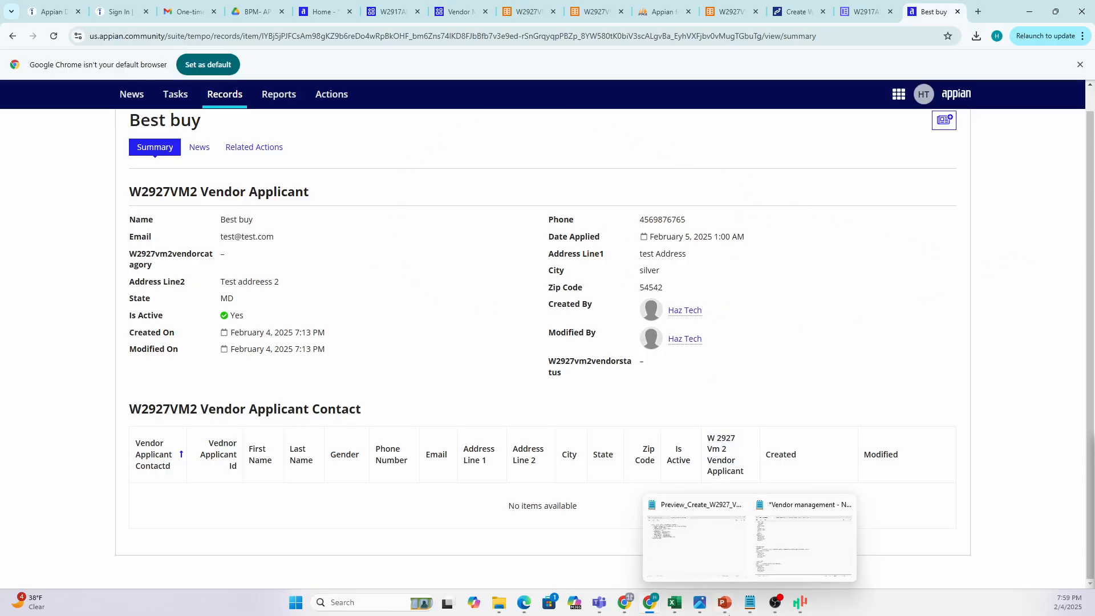